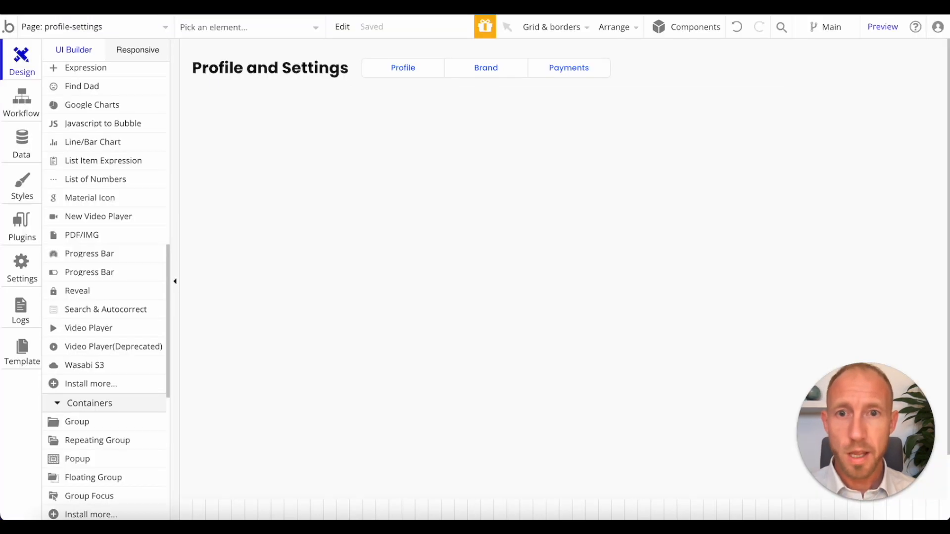
- Draw a group about 265 by 458 px inside the G - Brand Main Row container
{"action": "double_click", "coordinate": [256, 214]}
{"action": "left_click", "coordinate": [302, 152]}
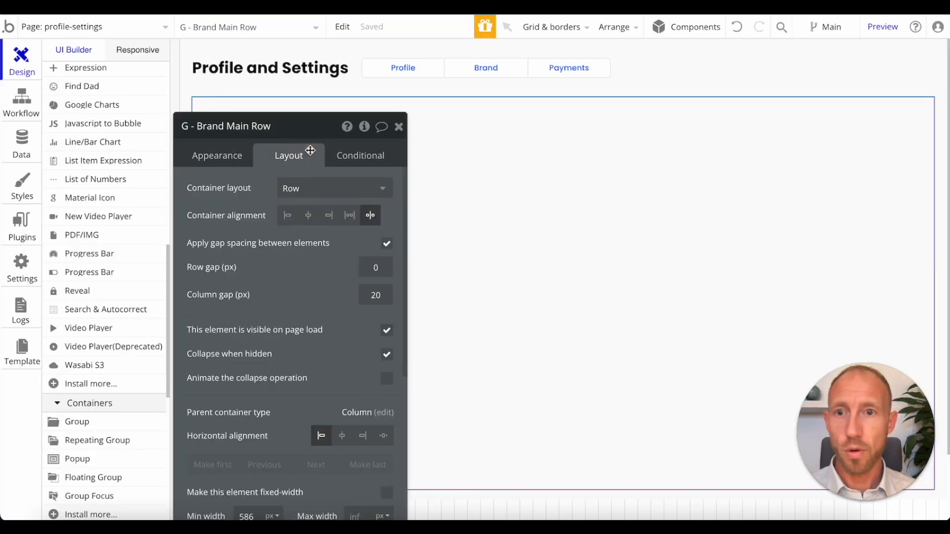
{"action": "left_click_drag", "start_coordinate": [306, 126], "coordinate": [651, 68]}
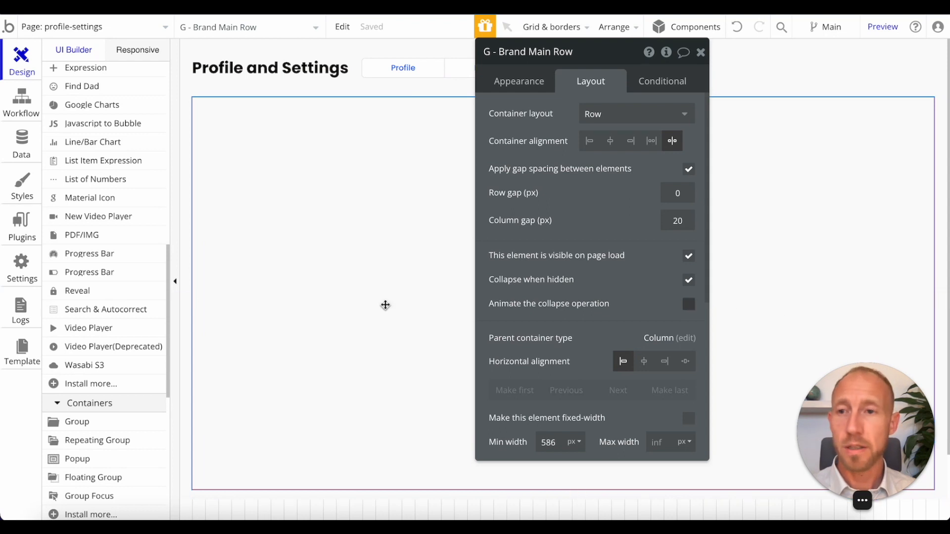
{"action": "scroll", "coordinate": [123, 396], "scroll_direction": "down", "scroll_amount": 1}
{"action": "left_click", "coordinate": [84, 409]}
{"action": "left_click_drag", "start_coordinate": [258, 128], "coordinate": [428, 425]}
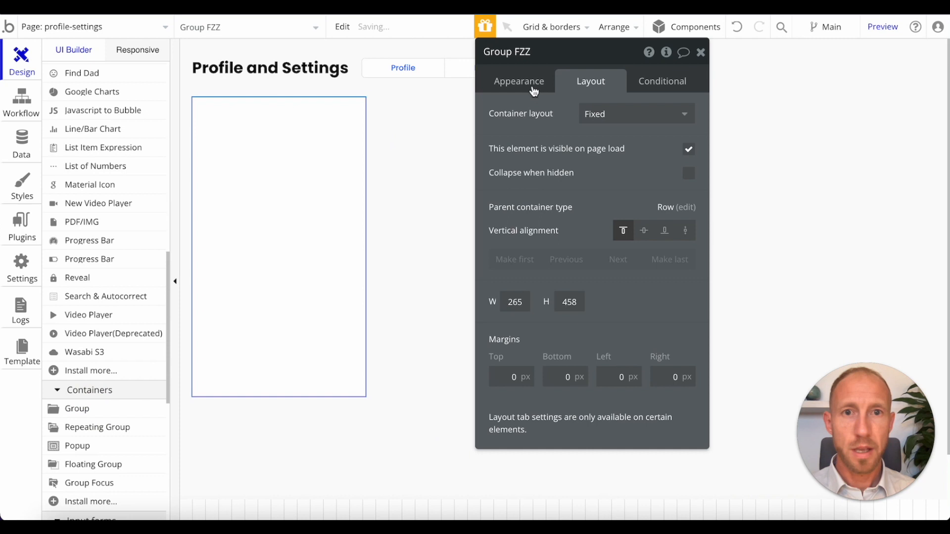
- Rename the new group as G - Column 1
{"action": "left_click", "coordinate": [519, 52]}
{"action": "type", "text": "G-"}
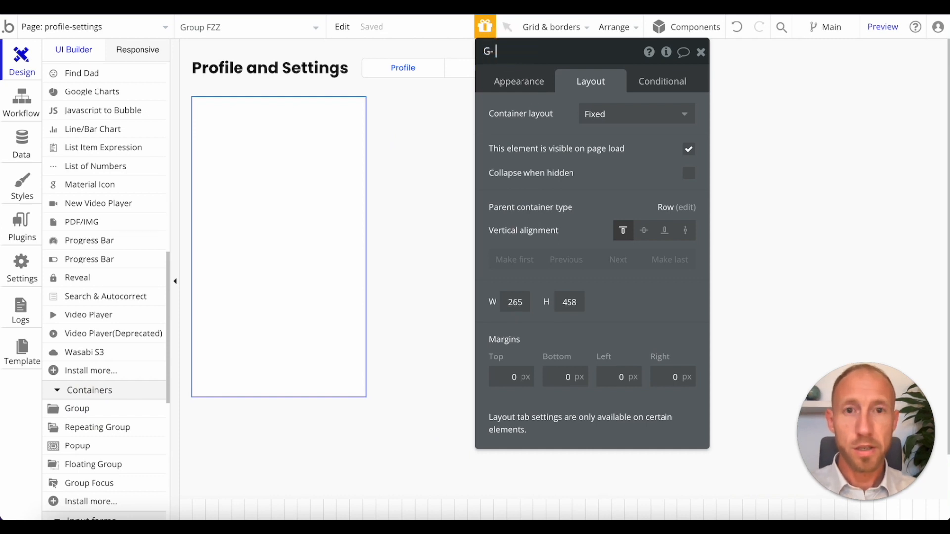
{"action": "type", "text": " B"}
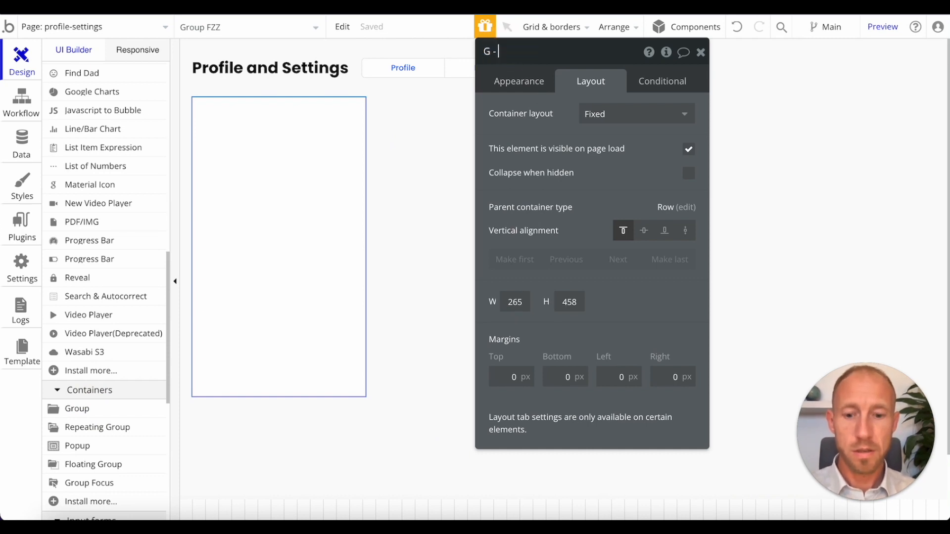
{"action": "type", "text": "olumn 1"}
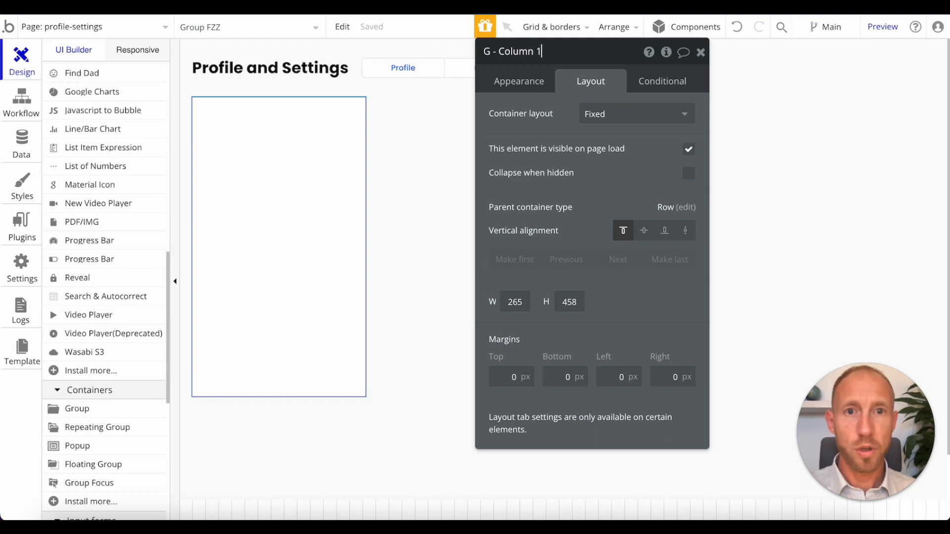
{"action": "left_click", "coordinate": [291, 234]}
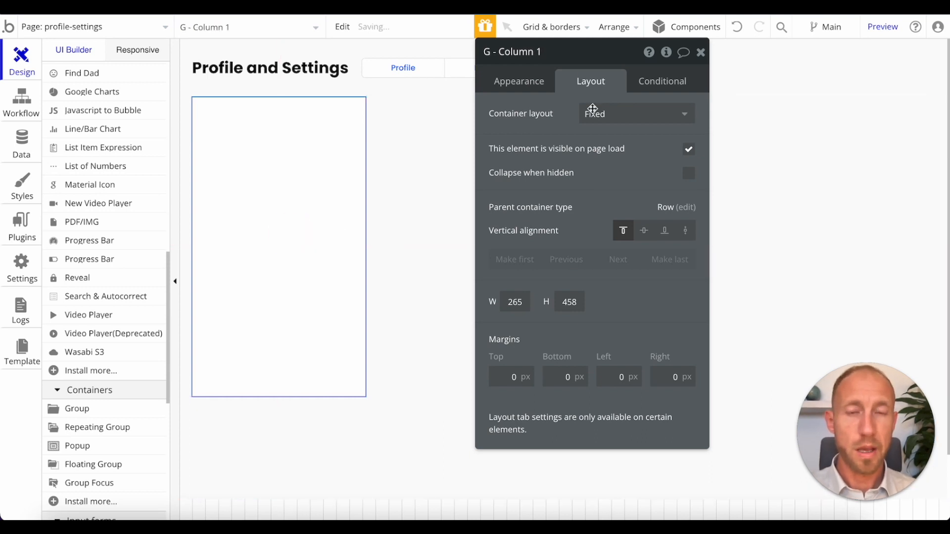
- Set the container layout of G - Column 1 to Column
{"action": "left_click", "coordinate": [520, 81]}
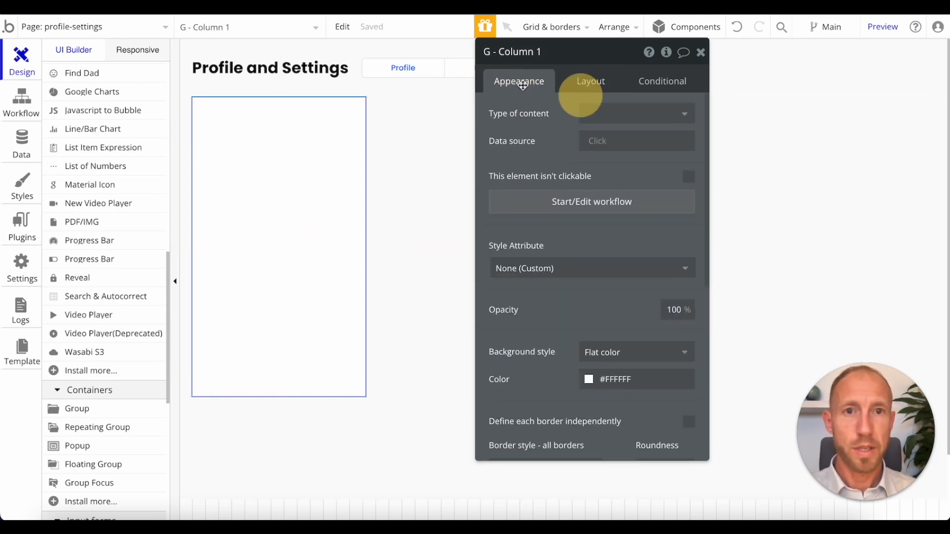
{"action": "left_click", "coordinate": [591, 94]}
{"action": "left_click", "coordinate": [632, 113]}
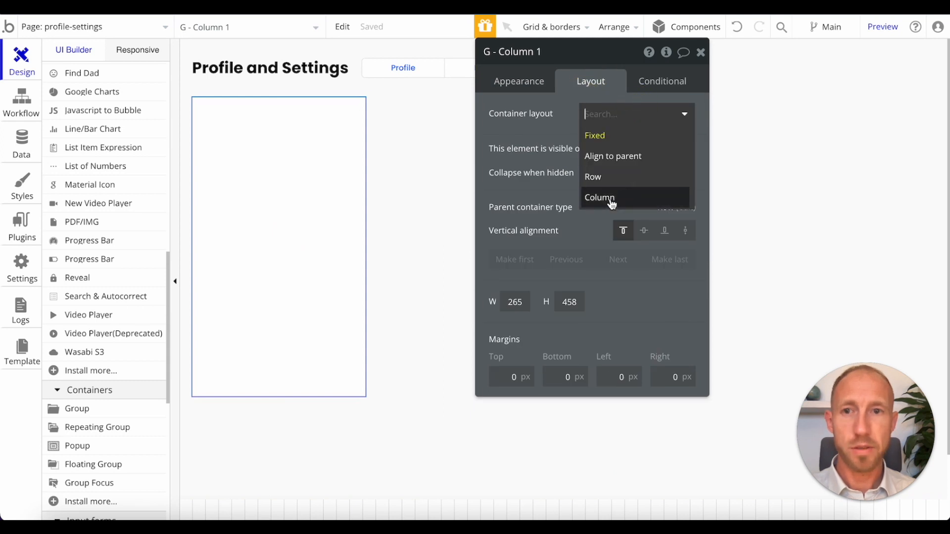
{"action": "left_click", "coordinate": [612, 199]}
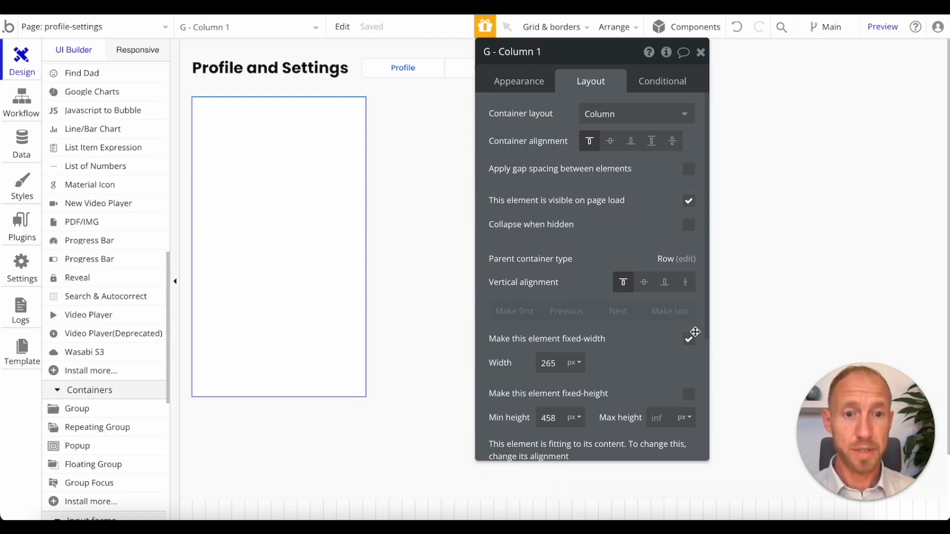
- Turn off fixed width for G - Column 1, with a minimum height of 600 px and a minimum width of 0 px
{"action": "left_click", "coordinate": [689, 340]}
{"action": "double_click", "coordinate": [547, 442]}
{"action": "type", "text": "600"}
{"action": "left_click", "coordinate": [545, 108]}
{"action": "left_click_drag", "start_coordinate": [564, 355], "coordinate": [563, 357]}
{"action": "double_click", "coordinate": [551, 370]}
{"action": "key", "text": "BackSpace"}
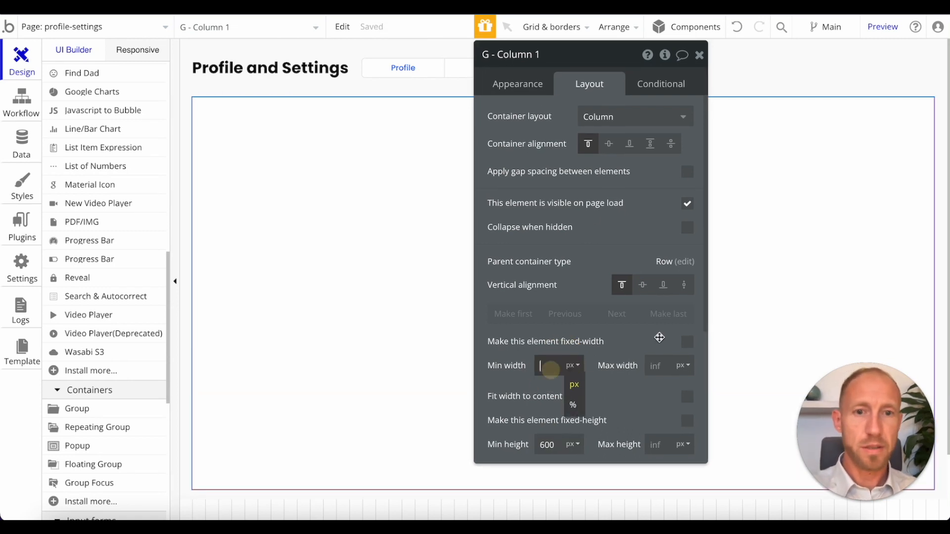
- Set the background style of G - Column 1 to None and duplicate the group beside it
{"action": "left_click", "coordinate": [517, 83]}
{"action": "left_click", "coordinate": [593, 355]}
{"action": "left_click", "coordinate": [603, 376]}
{"action": "left_click", "coordinate": [362, 292]}
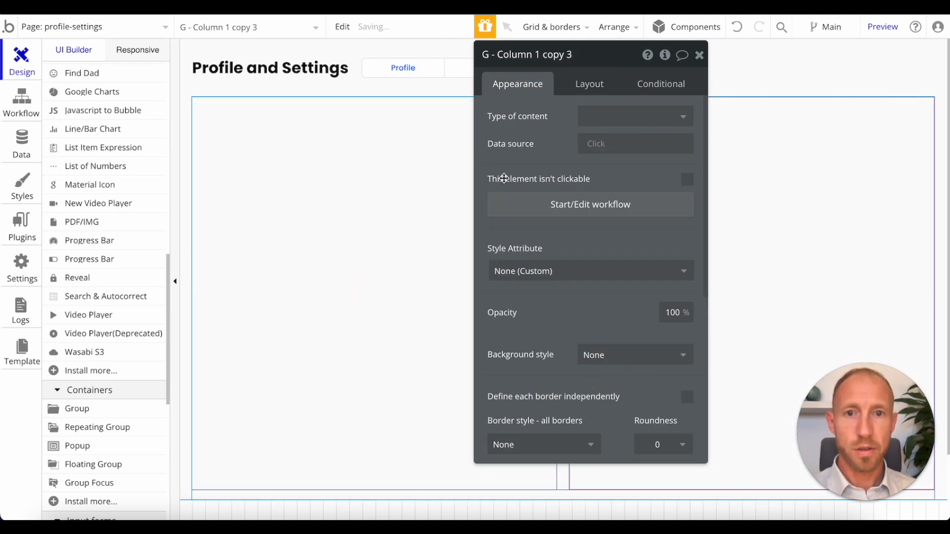
- Check the column gap setting of the G - Brand Main Row container
{"action": "left_click_drag", "start_coordinate": [591, 64], "coordinate": [301, 61]}
{"action": "left_click", "coordinate": [451, 161]}
{"action": "left_click", "coordinate": [622, 160]}
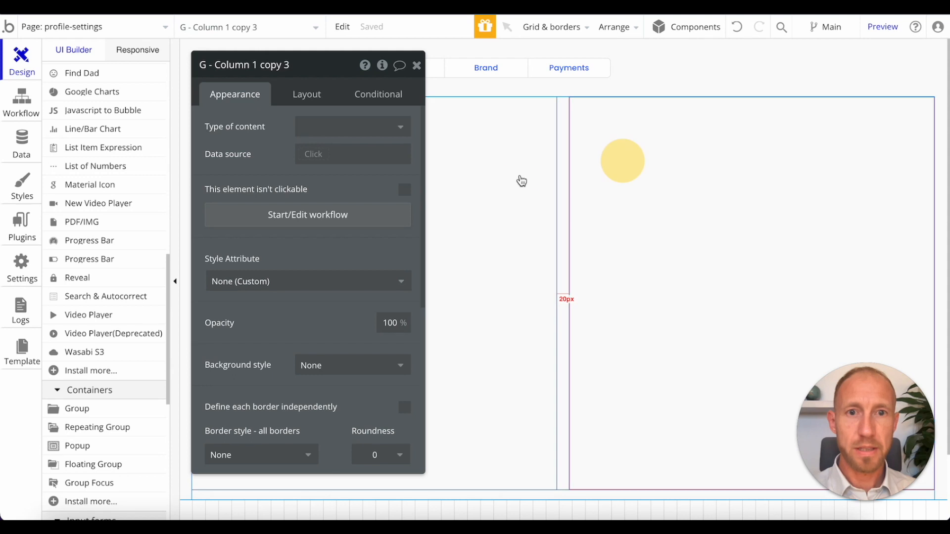
{"action": "left_click", "coordinate": [558, 165]}
{"action": "left_click", "coordinate": [304, 93]}
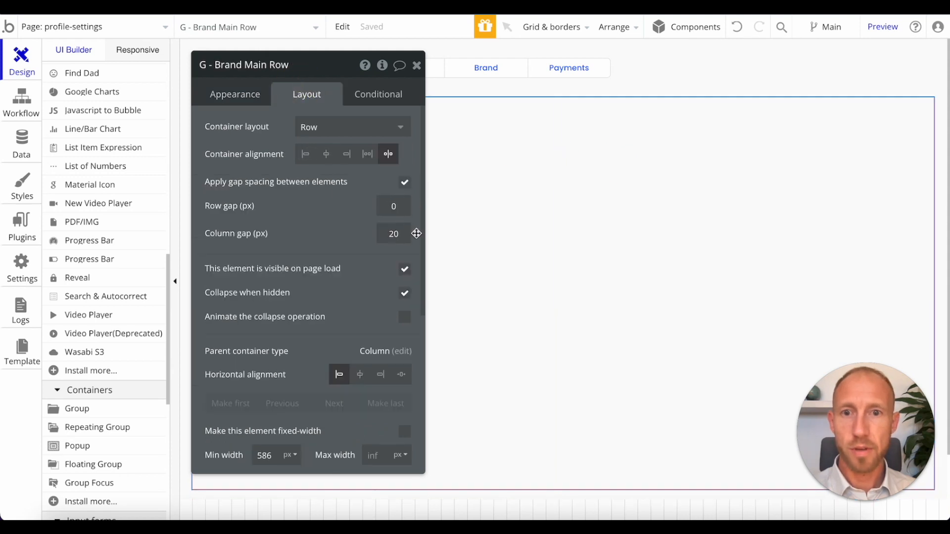
{"action": "double_click", "coordinate": [393, 236]}
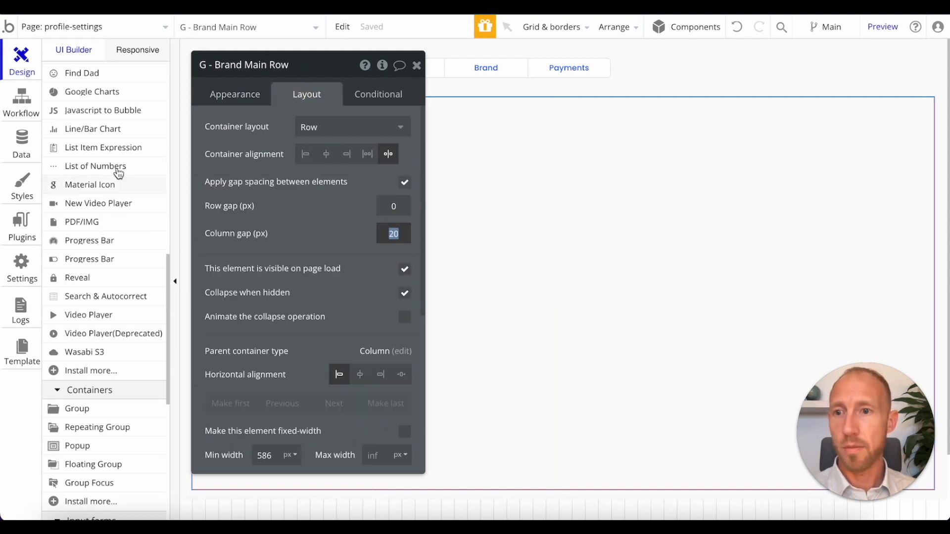
- Rename the duplicated column group as G - Column 2
{"action": "scroll", "coordinate": [112, 198], "scroll_direction": "up", "scroll_amount": 10}
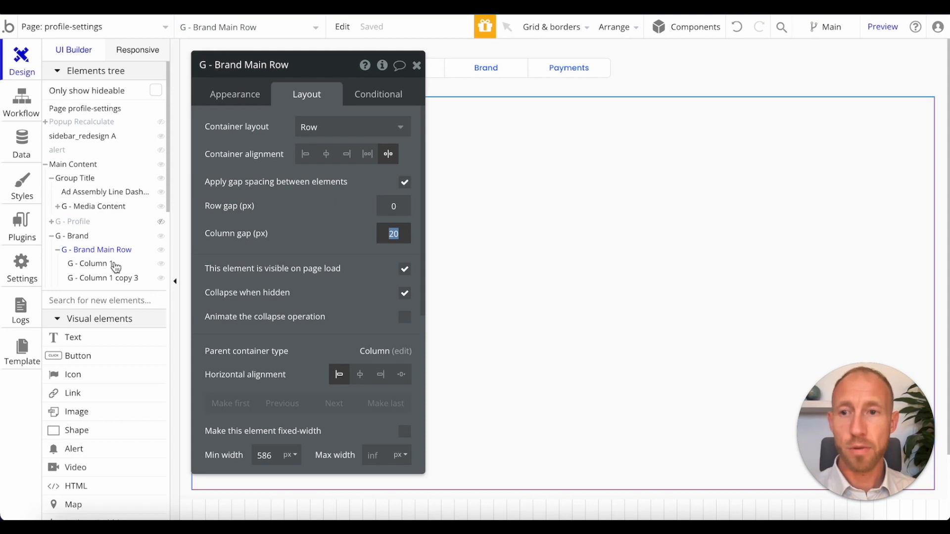
{"action": "left_click", "coordinate": [616, 224]}
{"action": "left_click", "coordinate": [258, 65]}
{"action": "left_click_drag", "start_coordinate": [257, 65], "coordinate": [292, 65]}
{"action": "type", "text": "2"}
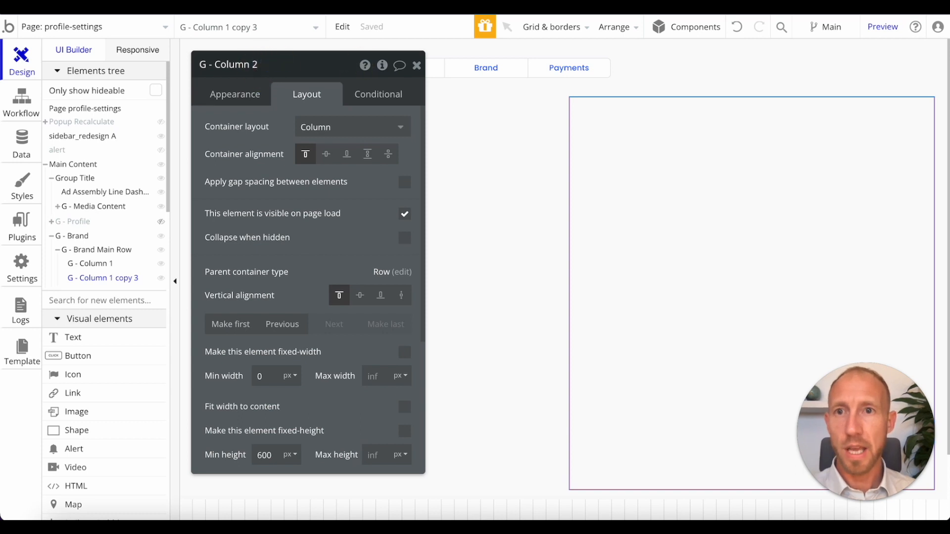
- Switch to Figma to review the Brand settings design, and return to the Bubble editor
{"action": "left_click", "coordinate": [315, 7]}
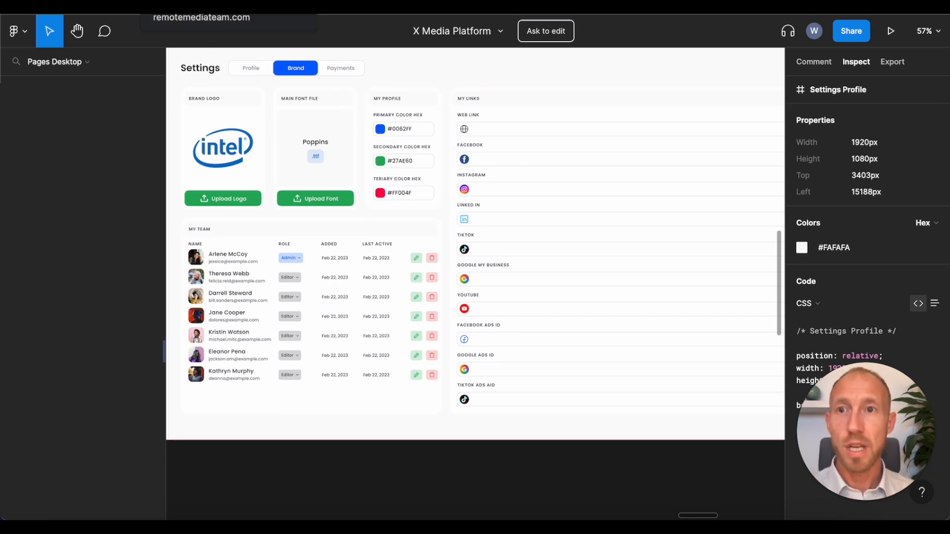
{"action": "left_click", "coordinate": [184, 6]}
{"action": "left_click", "coordinate": [108, 6]}
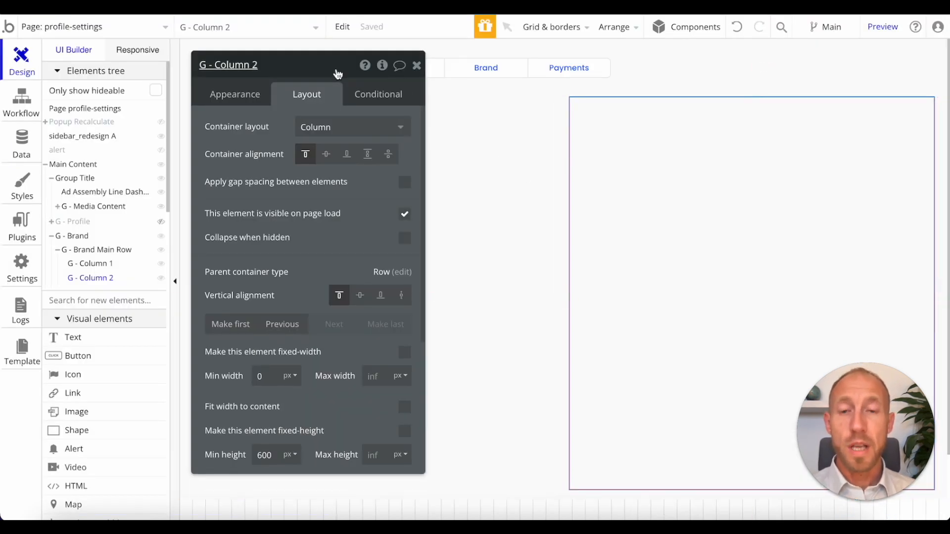
- Draw a group about 407 by 183 px at the top of G - Column 1
{"action": "left_click_drag", "start_coordinate": [331, 72], "coordinate": [571, 89]}
{"action": "left_click", "coordinate": [347, 152]}
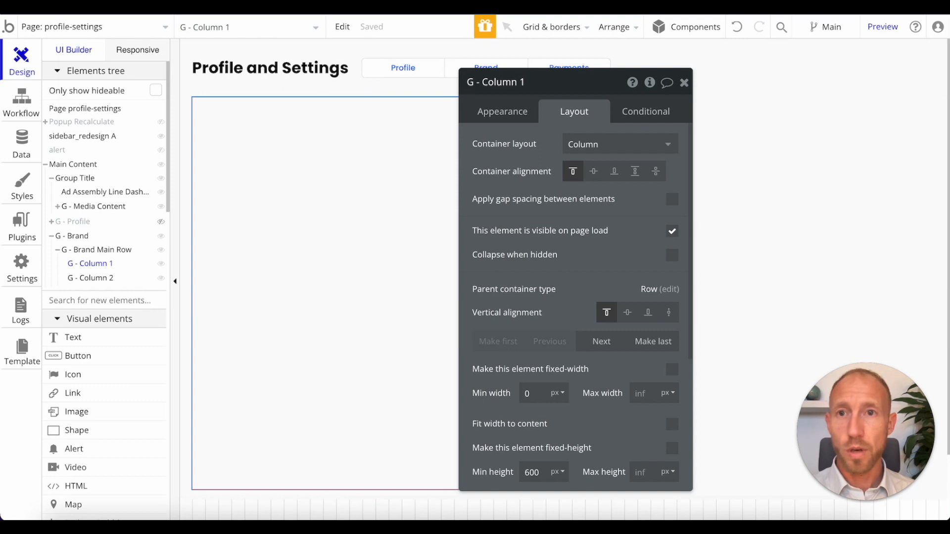
{"action": "scroll", "coordinate": [104, 371], "scroll_direction": "down", "scroll_amount": 7}
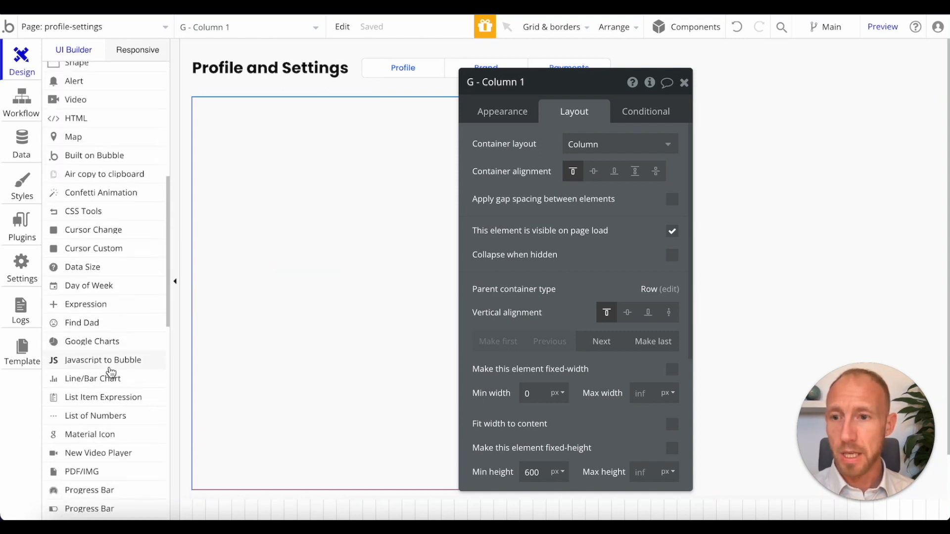
{"action": "scroll", "coordinate": [121, 381], "scroll_direction": "down", "scroll_amount": 8}
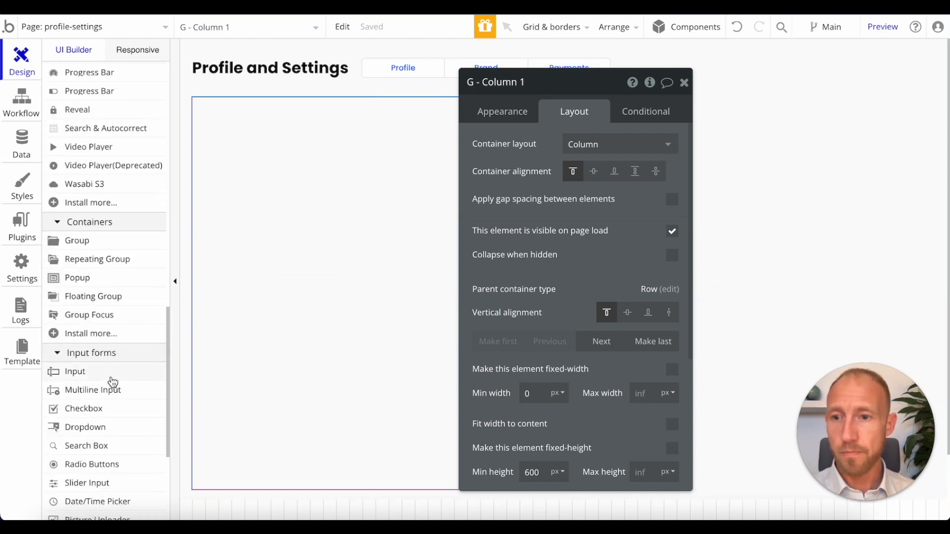
{"action": "left_click", "coordinate": [98, 242]}
{"action": "left_click_drag", "start_coordinate": [246, 133], "coordinate": [513, 252]}
- Name the new group G - Row 1 and set its container layout to Row
{"action": "left_click_drag", "start_coordinate": [560, 74], "coordinate": [636, 90]}
{"action": "left_click", "coordinate": [572, 90]}
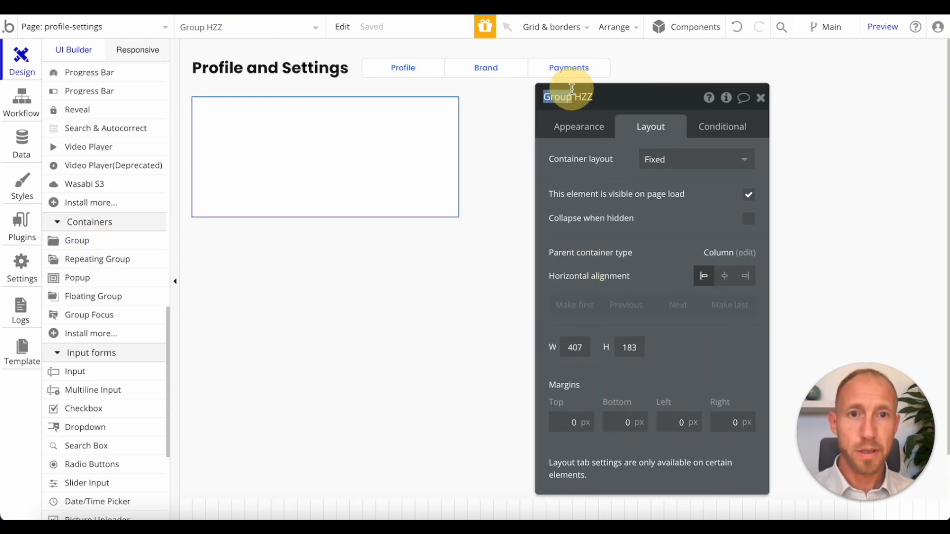
{"action": "type", "text": "G - Row 1"}
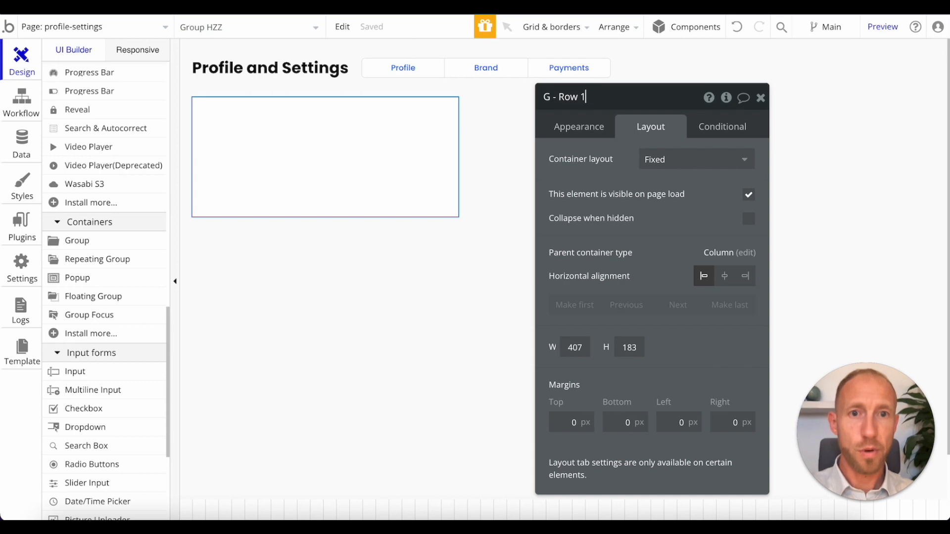
{"action": "left_click", "coordinate": [712, 152]}
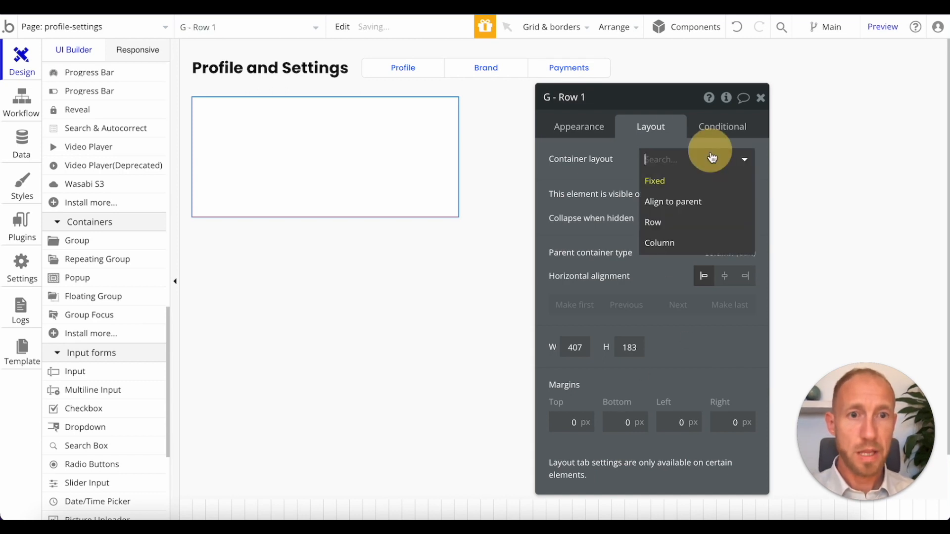
{"action": "left_click", "coordinate": [695, 223]}
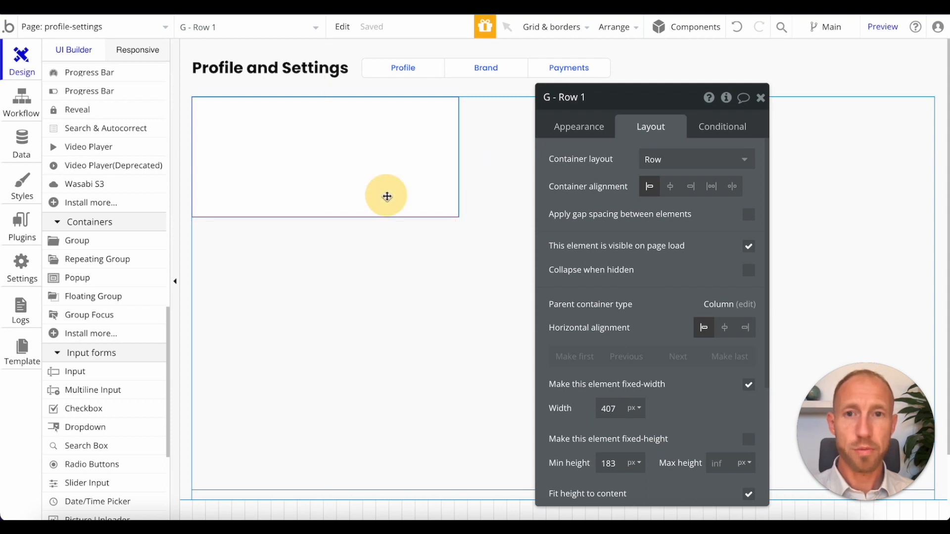
- Turn off fixed width for G - Row 1 and set its minimum height to 250 px
{"action": "left_click_drag", "start_coordinate": [657, 112], "coordinate": [651, 78]}
{"action": "left_click", "coordinate": [389, 164]}
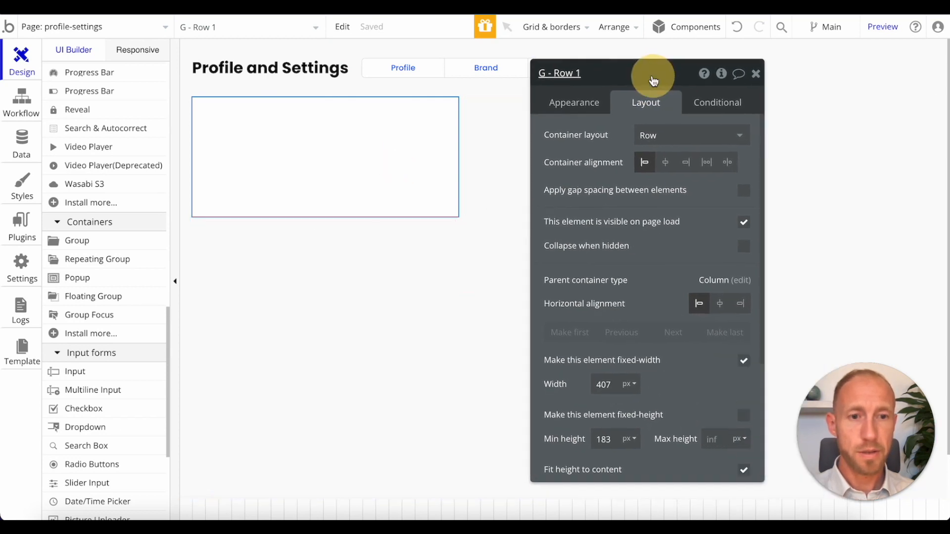
{"action": "left_click", "coordinate": [742, 360]}
{"action": "double_click", "coordinate": [609, 462]}
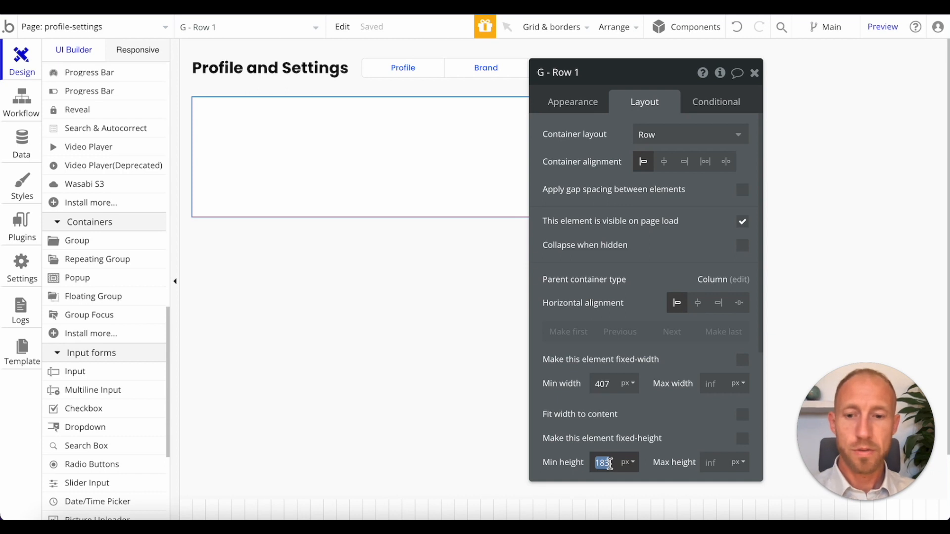
{"action": "type", "text": "250"}
{"action": "left_click", "coordinate": [646, 426]}
- Set the background style of G - Row 1 to None and duplicate the row below it
{"action": "left_click", "coordinate": [556, 100]}
{"action": "left_click", "coordinate": [657, 372]}
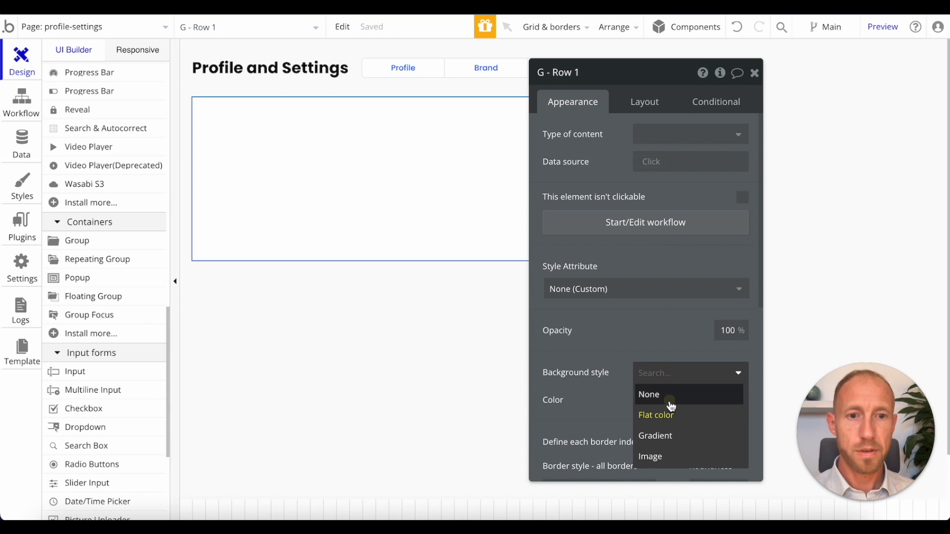
{"action": "left_click", "coordinate": [670, 400]}
{"action": "left_click", "coordinate": [612, 340]}
{"action": "key", "text": "ctrl+d"}
{"action": "left_click", "coordinate": [425, 357]}
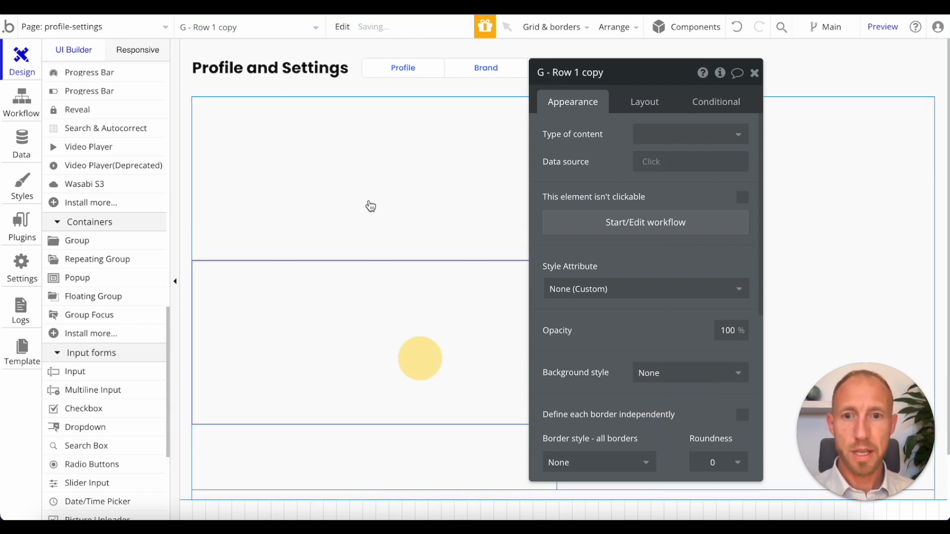
- Rename the duplicated row group as G - Row 2 RG
{"action": "left_click", "coordinate": [576, 72]}
{"action": "left_click_drag", "start_coordinate": [603, 72], "coordinate": [567, 73]}
{"action": "type", "text": "2"}
{"action": "left_click", "coordinate": [403, 335]}
{"action": "left_click", "coordinate": [598, 74]}
{"action": "type", "text": "R"}
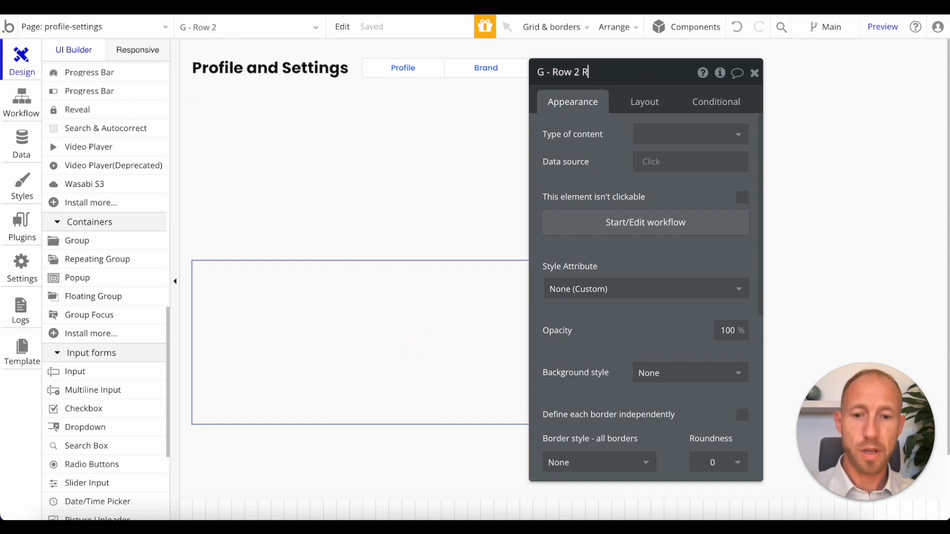
{"action": "type", "text": "G"}
{"action": "left_click", "coordinate": [267, 361]}
- Examine how the column and row groups are nested inside G - Brand Main Row, on the canvas and in the elements tree
{"action": "left_click", "coordinate": [283, 197]}
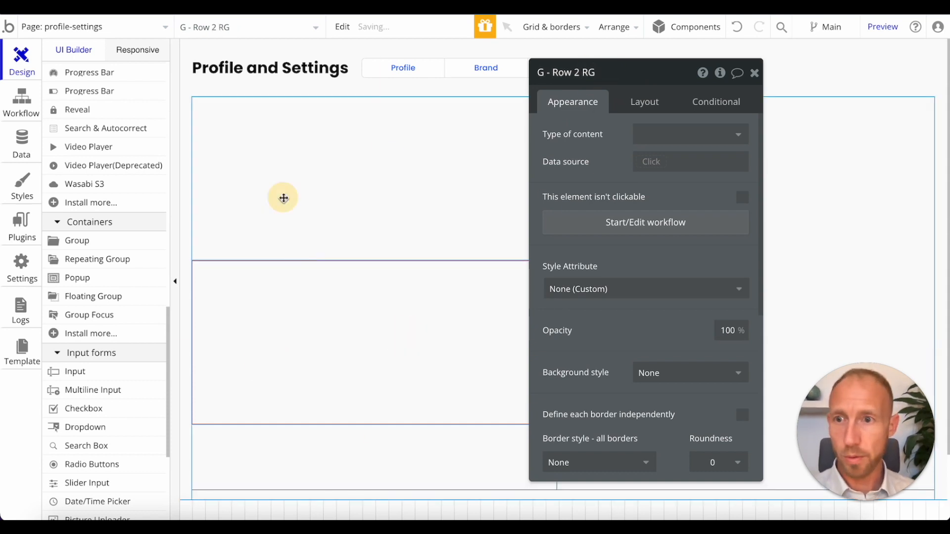
{"action": "scroll", "coordinate": [148, 240], "scroll_direction": "up", "scroll_amount": 7}
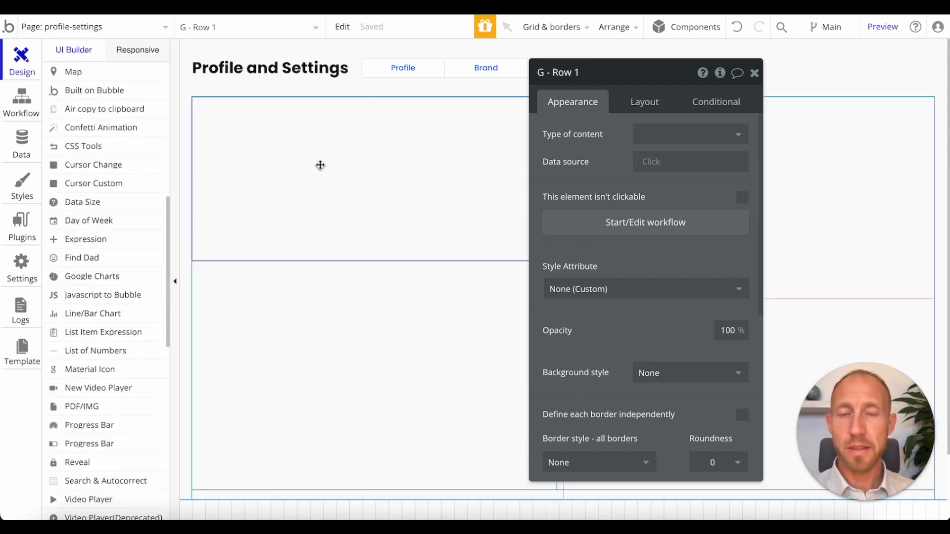
{"action": "left_click", "coordinate": [331, 263]}
{"action": "left_click_drag", "start_coordinate": [344, 319], "coordinate": [356, 235]}
{"action": "left_click", "coordinate": [343, 181]}
{"action": "left_click", "coordinate": [418, 314]}
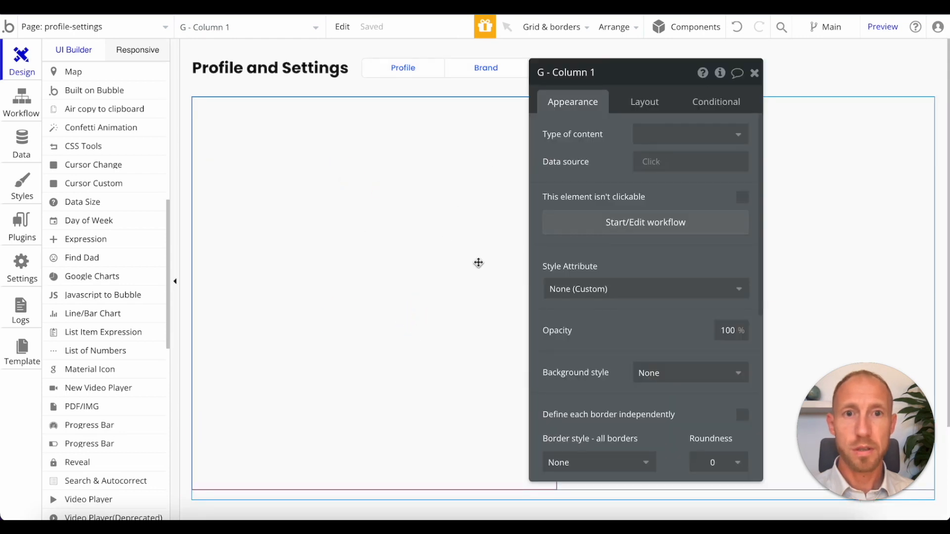
{"action": "scroll", "coordinate": [99, 218], "scroll_direction": "up", "scroll_amount": 8}
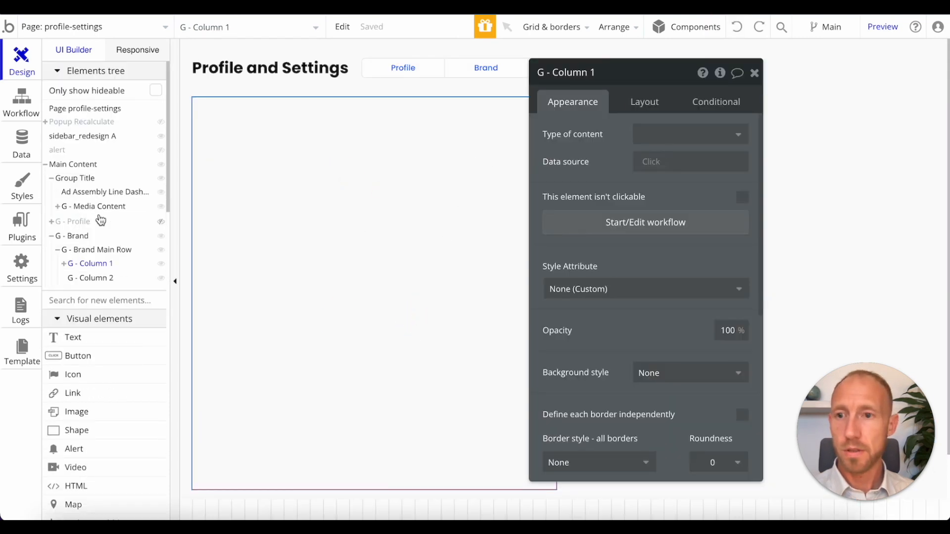
{"action": "left_click", "coordinate": [65, 263]}
{"action": "left_click", "coordinate": [95, 250]}
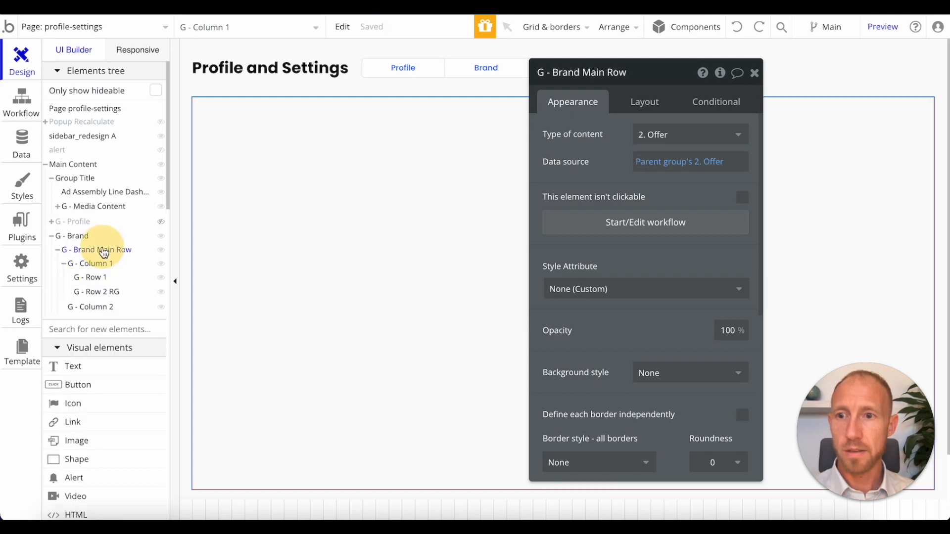
{"action": "left_click", "coordinate": [90, 264]}
{"action": "left_click_drag", "start_coordinate": [619, 74], "coordinate": [693, 191]}
{"action": "left_click", "coordinate": [102, 307]}
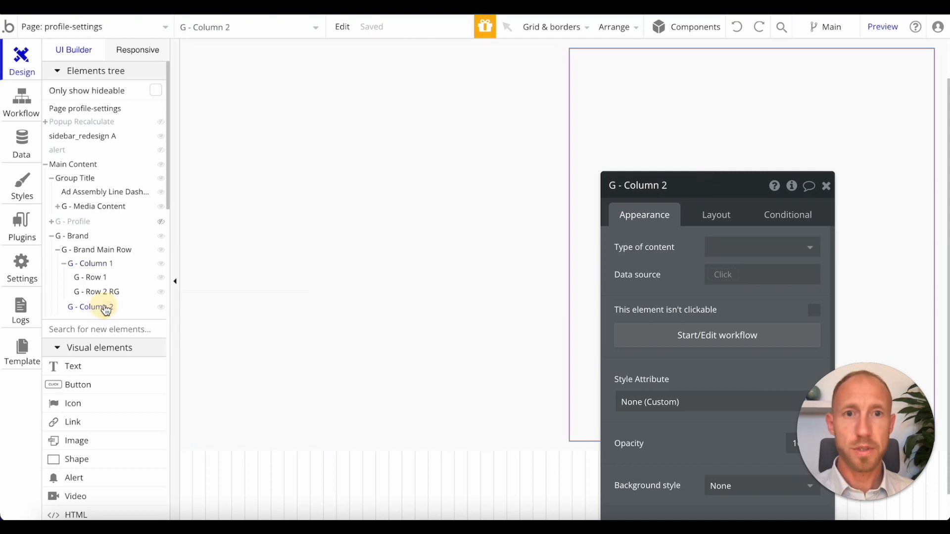
{"action": "left_click", "coordinate": [97, 278]}
{"action": "left_click", "coordinate": [104, 292]}
{"action": "left_click", "coordinate": [314, 159]}
{"action": "left_click", "coordinate": [317, 256]}
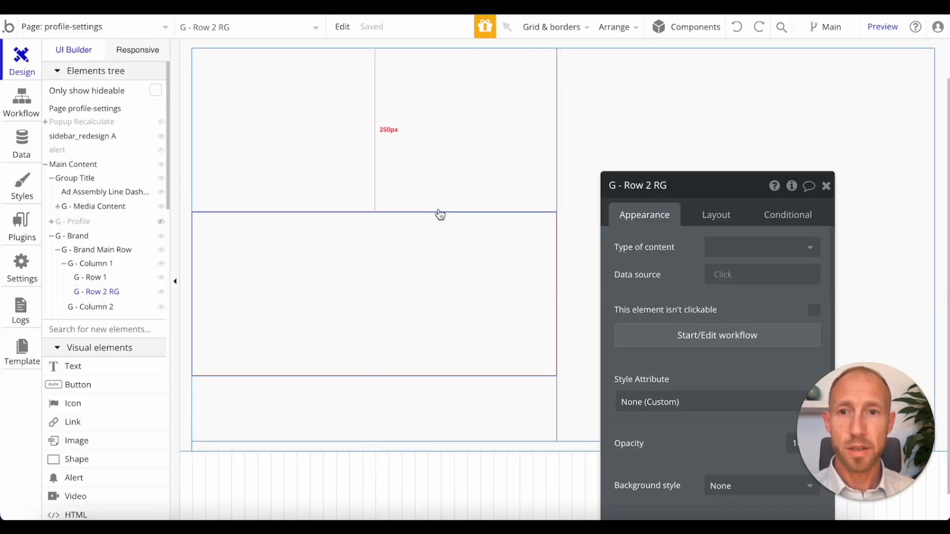
- Draw a new group about 140 by 207 px in the upper-left corner of G - Row 1
{"action": "left_click", "coordinate": [335, 147]}
{"action": "scroll", "coordinate": [87, 378], "scroll_direction": "down", "scroll_amount": 10}
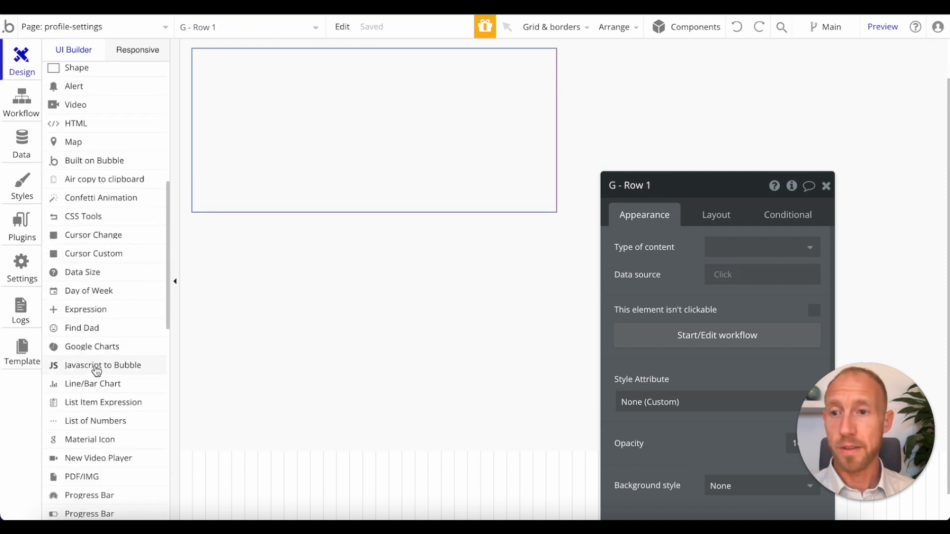
{"action": "scroll", "coordinate": [108, 274], "scroll_direction": "down", "scroll_amount": 5}
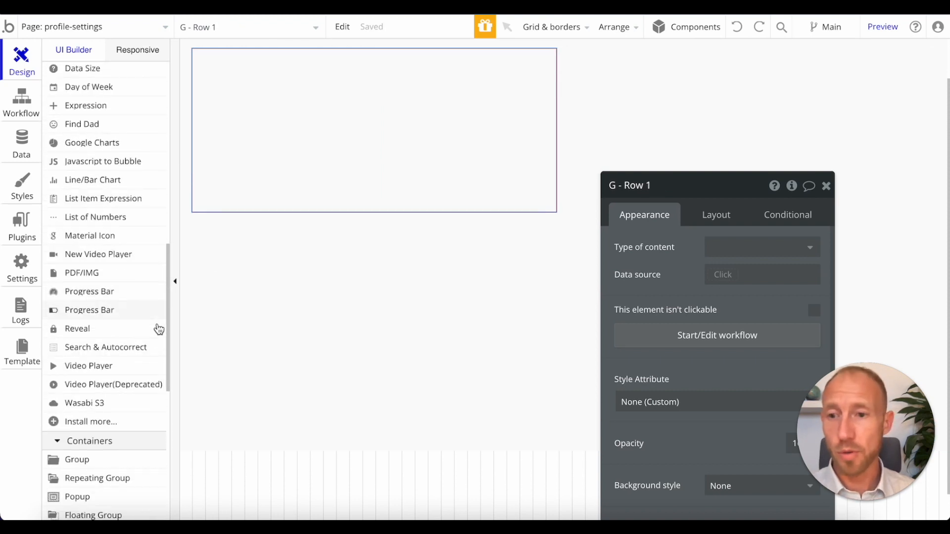
{"action": "left_click", "coordinate": [79, 342]}
{"action": "left_click_drag", "start_coordinate": [221, 67], "coordinate": [314, 203]}
{"action": "left_click_drag", "start_coordinate": [733, 195], "coordinate": [589, 95]}
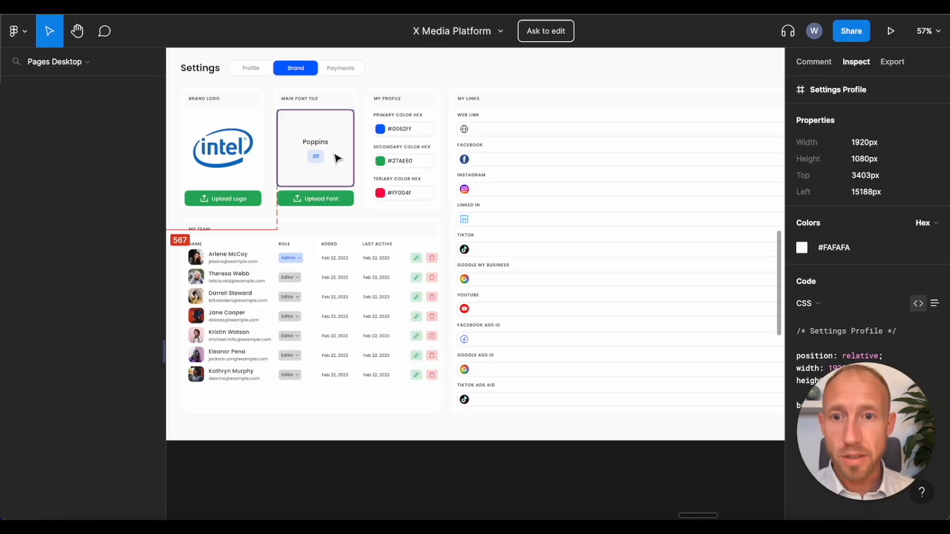
- Compare the new group with the Figma design and set its border roundness to 8
{"action": "scroll", "coordinate": [238, 129], "scroll_direction": "up", "scroll_amount": 6}
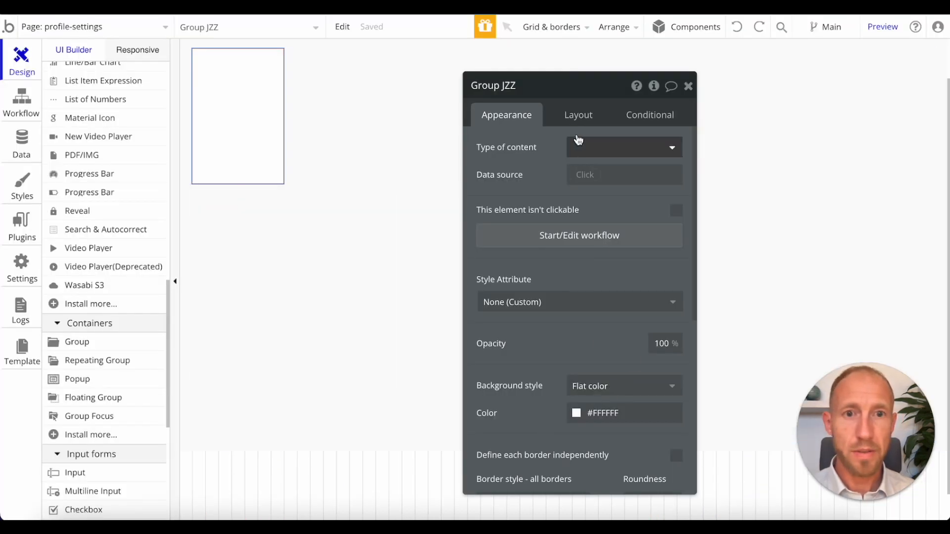
{"action": "scroll", "coordinate": [634, 351], "scroll_direction": "down", "scroll_amount": 5}
{"action": "scroll", "coordinate": [634, 352], "scroll_direction": "down", "scroll_amount": 1}
{"action": "left_click", "coordinate": [657, 208]}
{"action": "left_click", "coordinate": [657, 208]}
{"action": "double_click", "coordinate": [645, 205]}
{"action": "type", "text": "8"}
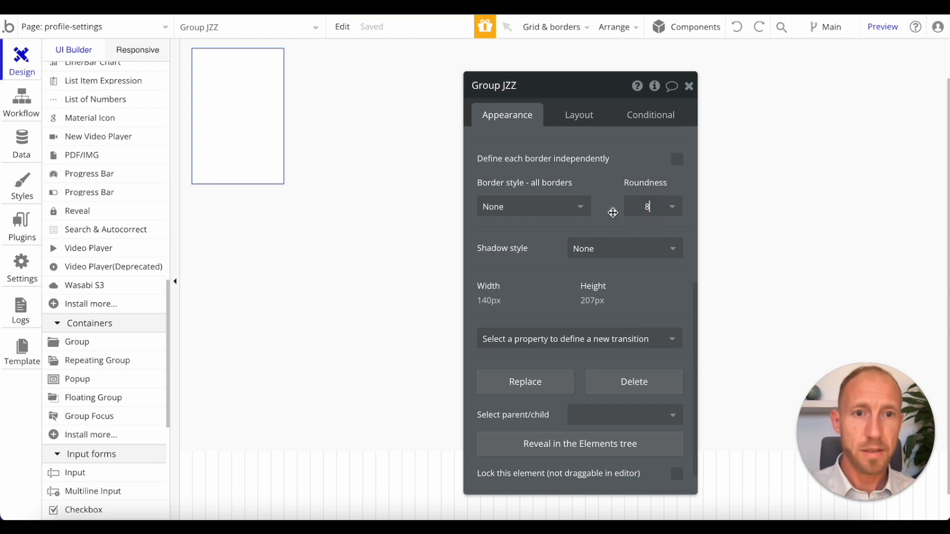
{"action": "left_click", "coordinate": [613, 212]}
- Rename the new group as G - Col 1 and set its container layout to Column, checking the Brand Logo card in Figma
{"action": "left_click", "coordinate": [525, 84]}
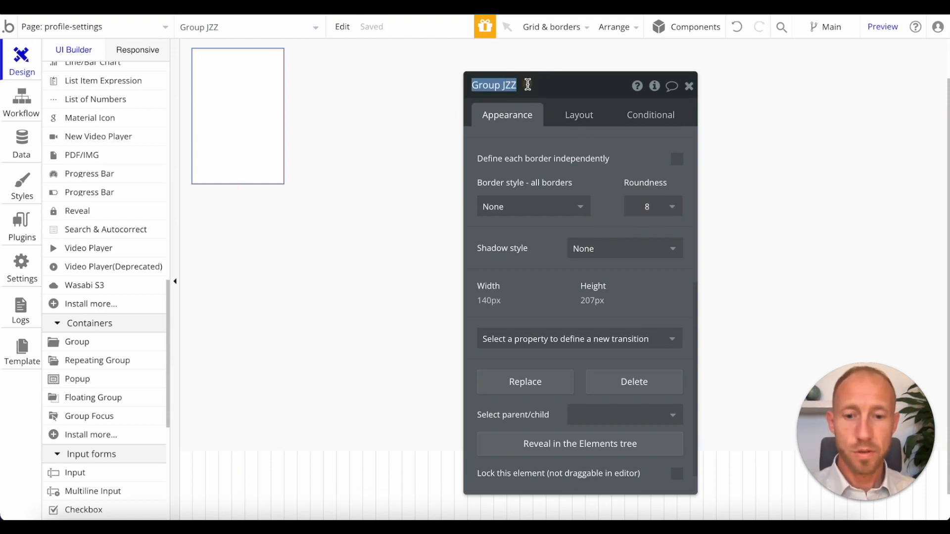
{"action": "type", "text": "Col 1"}
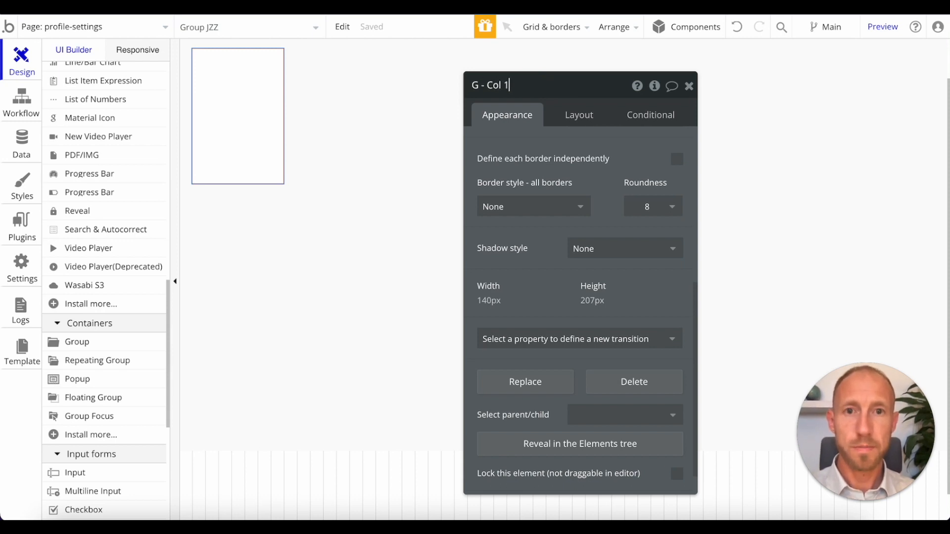
{"action": "left_click", "coordinate": [592, 124]}
{"action": "left_click", "coordinate": [612, 150]}
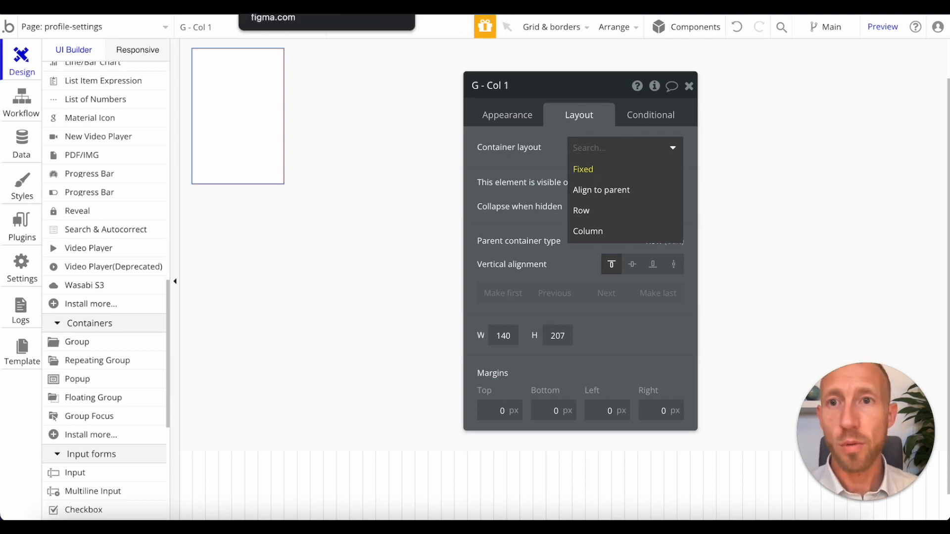
{"action": "key", "text": "ctrl+Tab"}
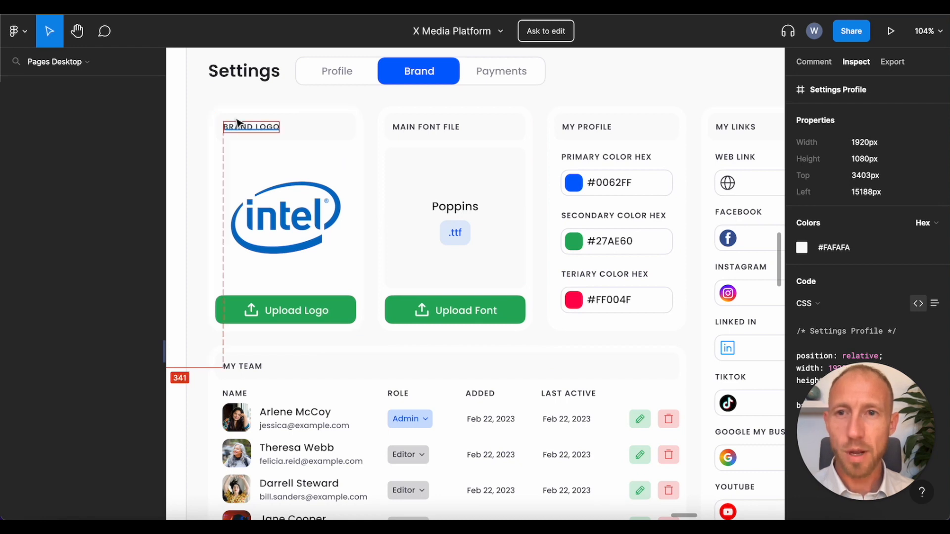
{"action": "left_click", "coordinate": [209, 147]}
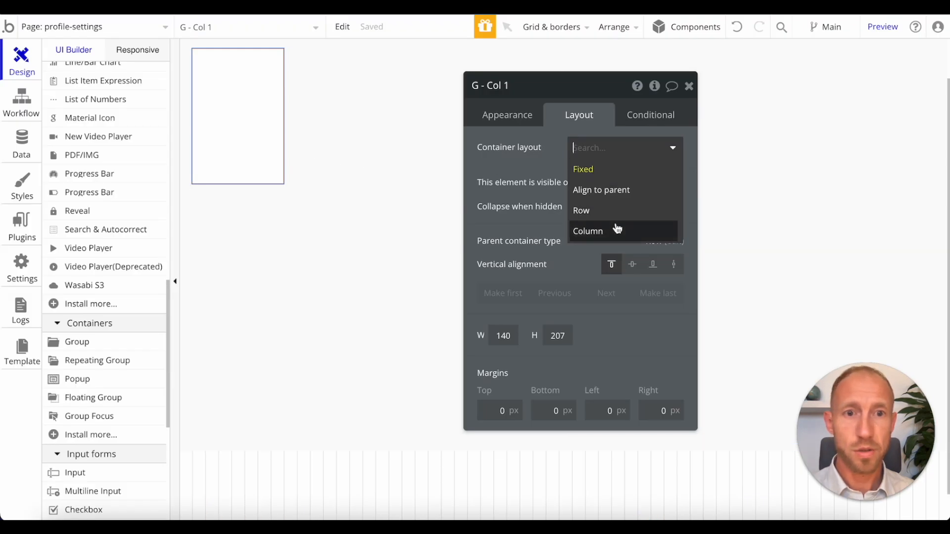
{"action": "left_click", "coordinate": [613, 229]}
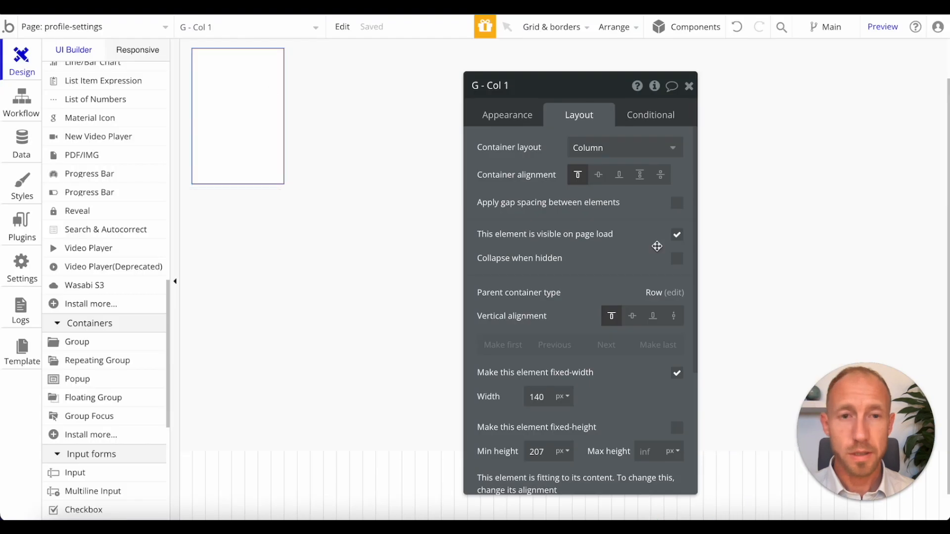
- Turn off fixed width for G - Col 1 and set its minimum height to 250 px
{"action": "mouse_move", "coordinate": [585, 93]}
{"action": "left_mouse_down"}
{"action": "mouse_move", "coordinate": [632, 75]}
{"action": "mouse_move", "coordinate": [575, 78]}
{"action": "left_mouse_up"}
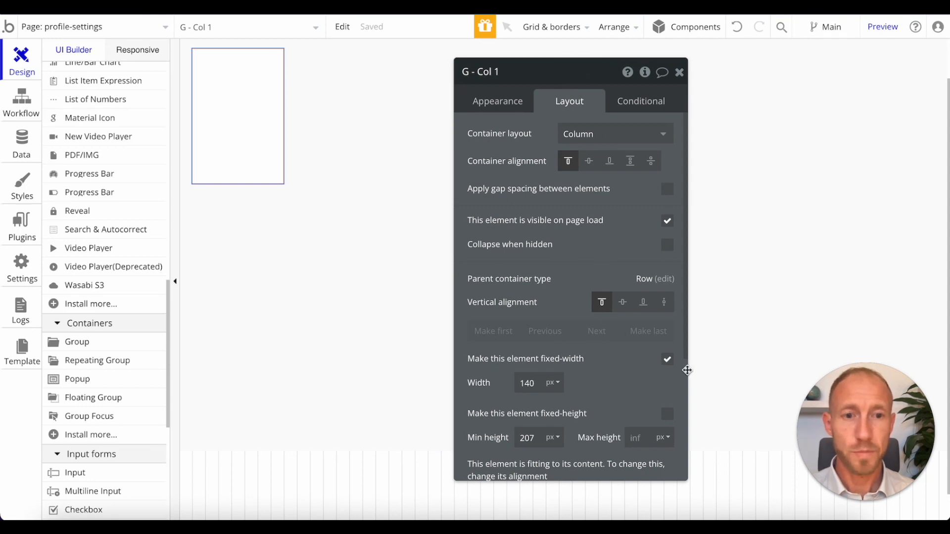
{"action": "left_click", "coordinate": [669, 360]}
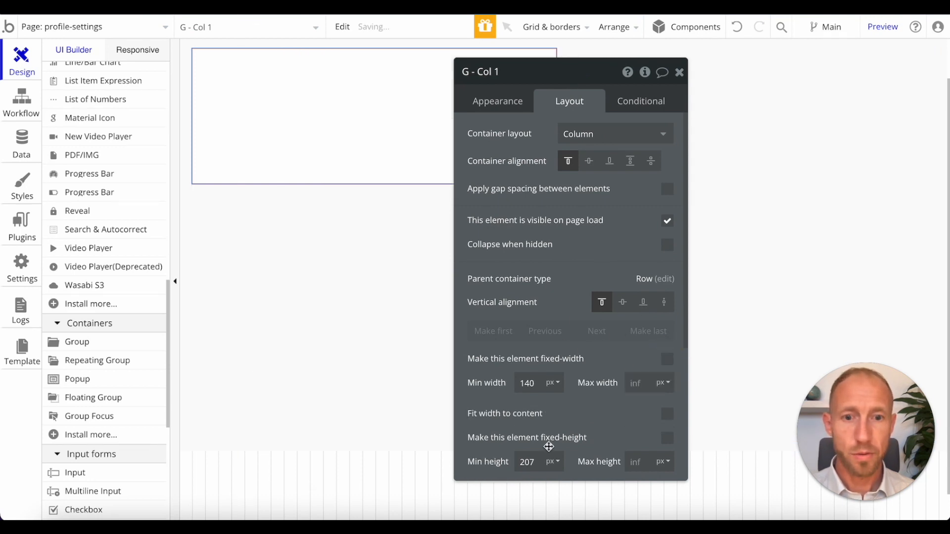
{"action": "double_click", "coordinate": [525, 462]}
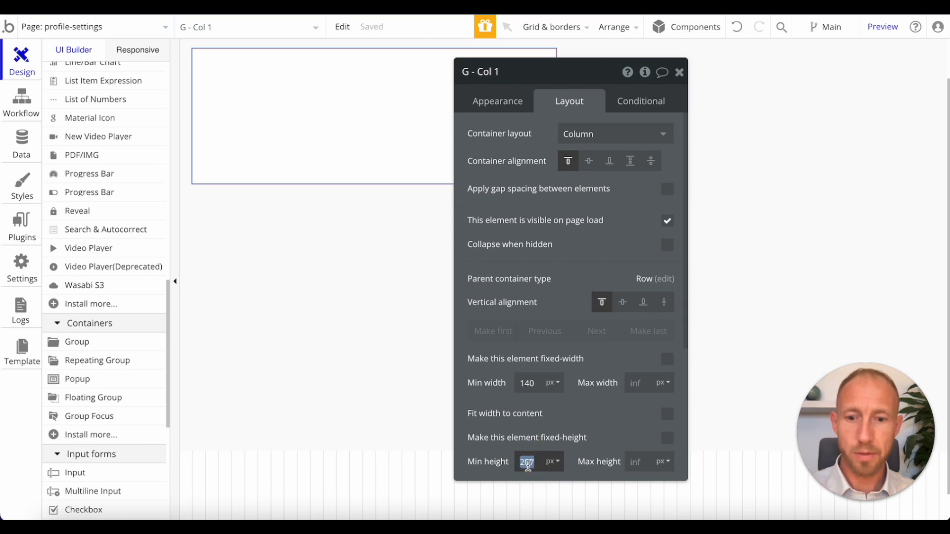
{"action": "left_click", "coordinate": [320, 175]}
- Duplicate G - Col 1 beside the original within G - Row 1
{"action": "key", "text": "super+d"}
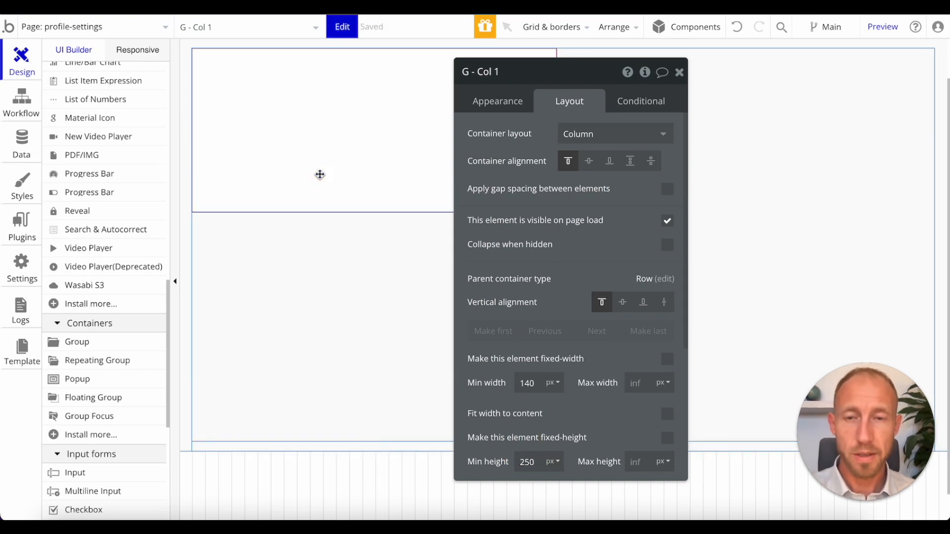
{"action": "left_click", "coordinate": [320, 179]}
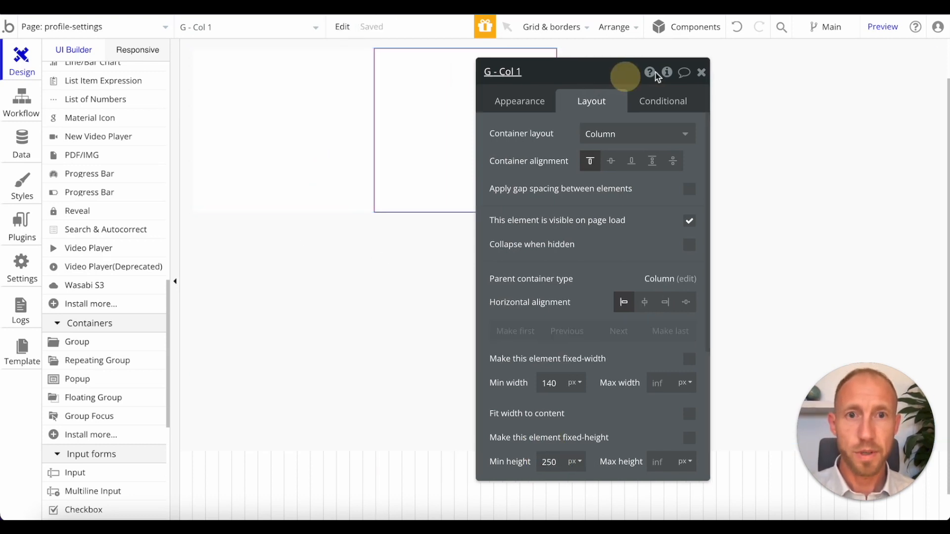
{"action": "left_click", "coordinate": [335, 130]}
{"action": "left_click", "coordinate": [449, 129]}
{"action": "left_click", "coordinate": [334, 135]}
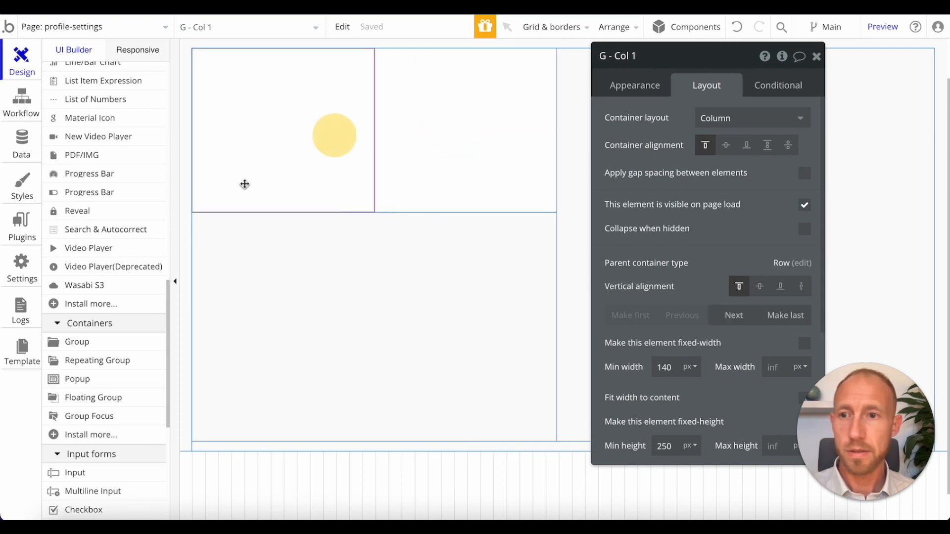
- Inspect the children of G - Row 1 in the elements tree and undo the extra column nested inside G - Col 1 copy
{"action": "scroll", "coordinate": [129, 277], "scroll_direction": "up", "scroll_amount": 9}
{"action": "scroll", "coordinate": [129, 277], "scroll_direction": "up", "scroll_amount": 4}
{"action": "left_click", "coordinate": [85, 151]}
{"action": "left_click", "coordinate": [70, 150]}
{"action": "left_click", "coordinate": [108, 168]}
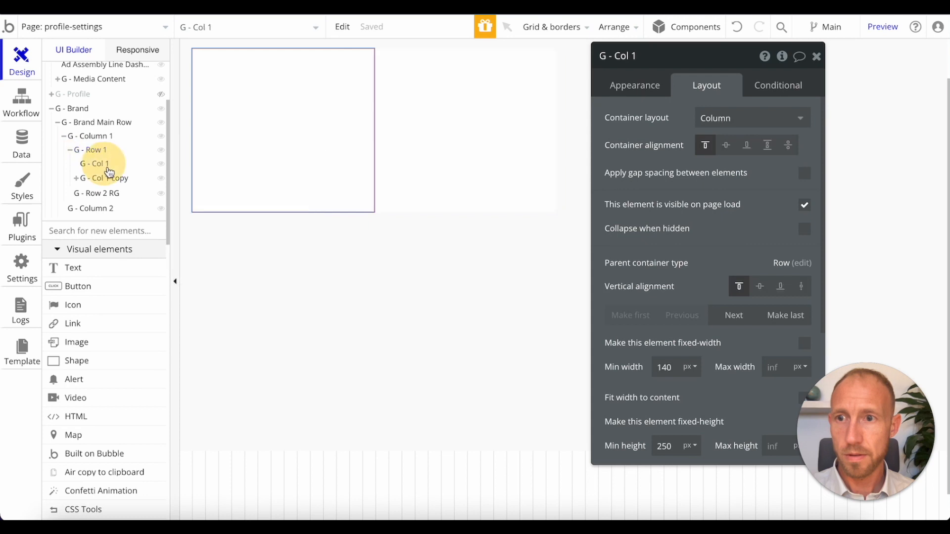
{"action": "left_click", "coordinate": [76, 178]}
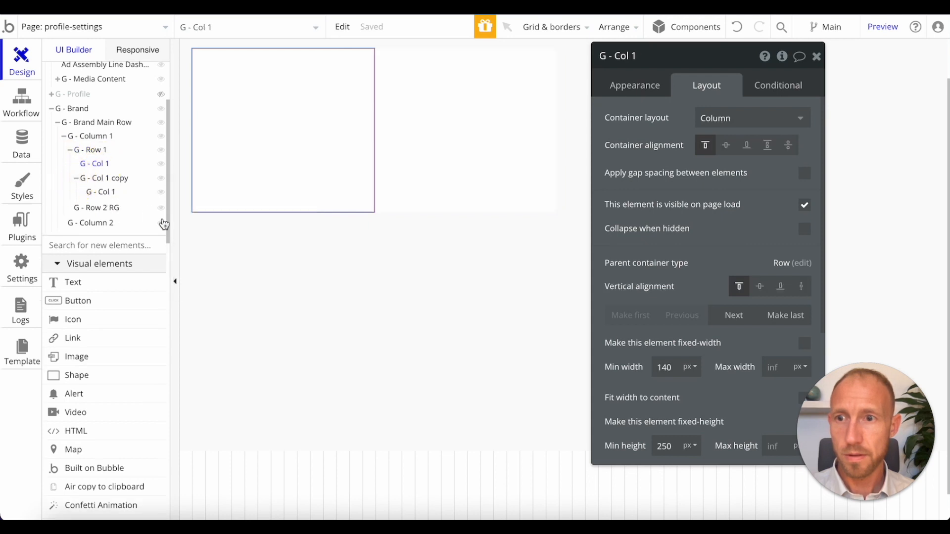
{"action": "left_click", "coordinate": [746, 28]}
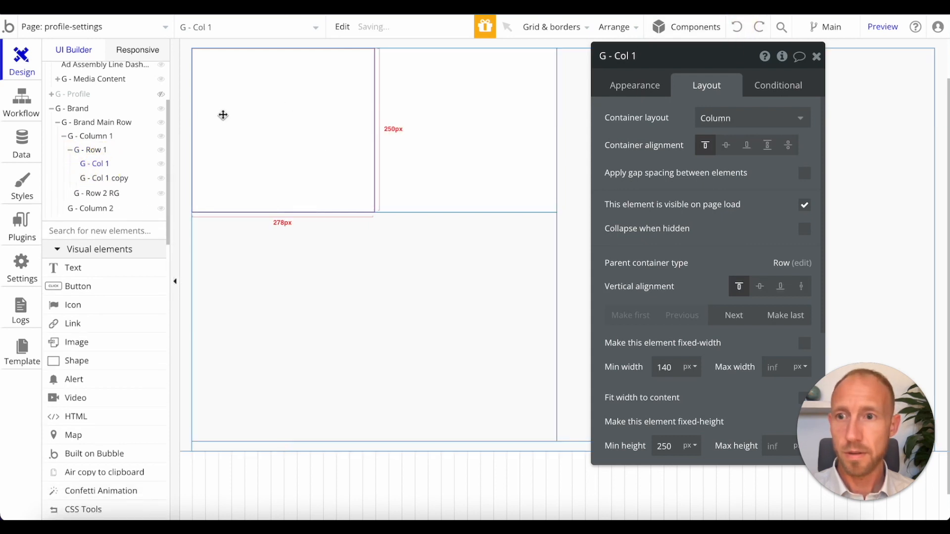
- Copy and paste G - Col 1 copy to add a third column in G - Row 1
{"action": "left_click", "coordinate": [116, 179]}
{"action": "key", "text": "ctrl+c"}
{"action": "key", "text": "ctrl+v"}
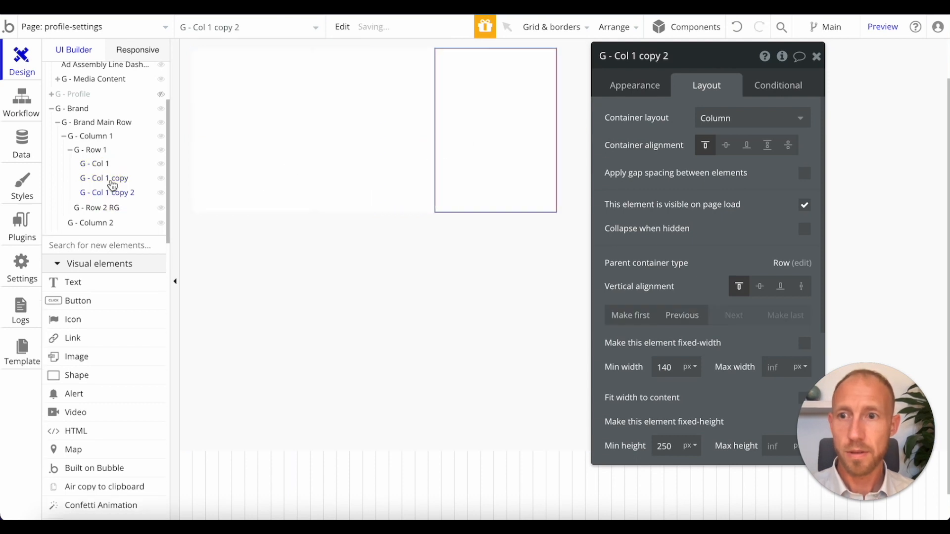
- Rename the second column as G - Col 2 and the third column as G - Col 3
{"action": "left_click", "coordinate": [107, 178]}
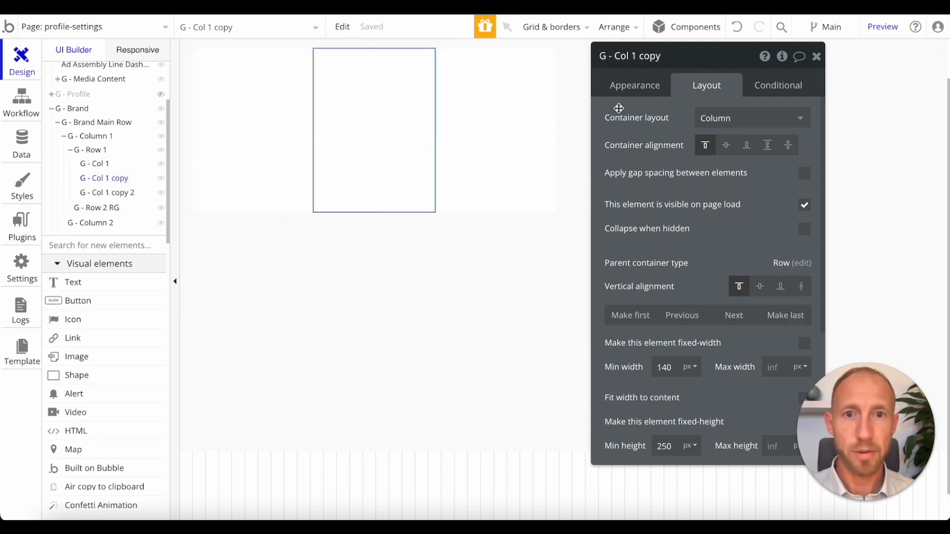
{"action": "left_click_drag", "start_coordinate": [632, 55], "coordinate": [700, 57]}
{"action": "type", "text": "2"}
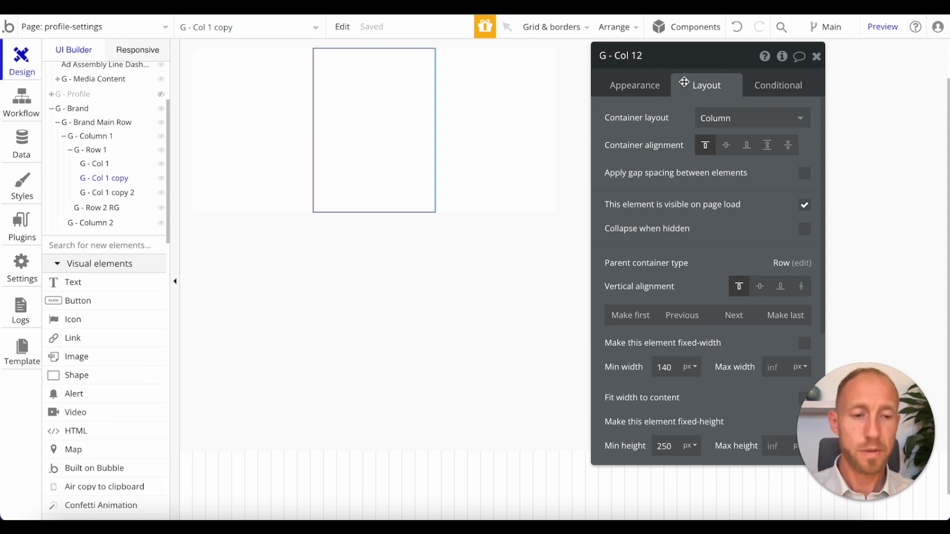
{"action": "left_click", "coordinate": [124, 193]}
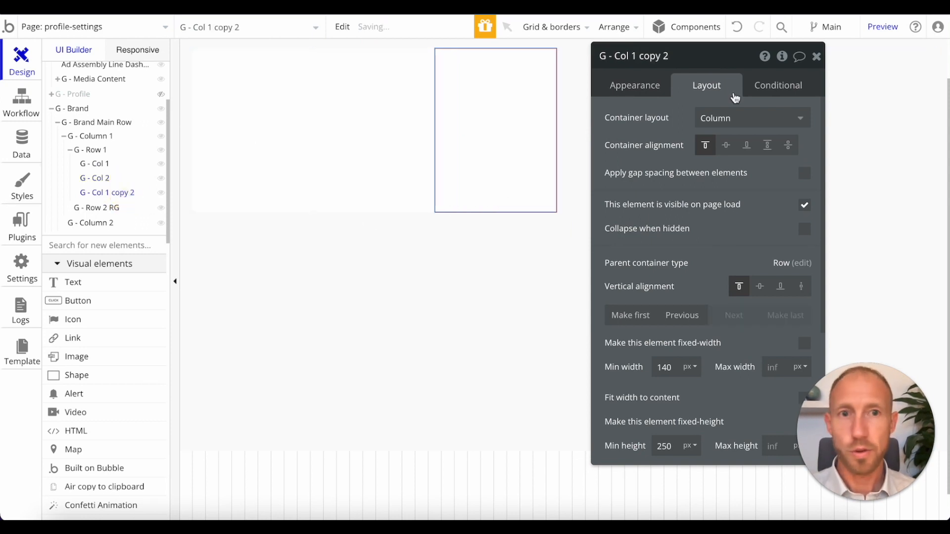
{"action": "left_click_drag", "start_coordinate": [624, 57], "coordinate": [758, 52]}
{"action": "type", "text": "3"}
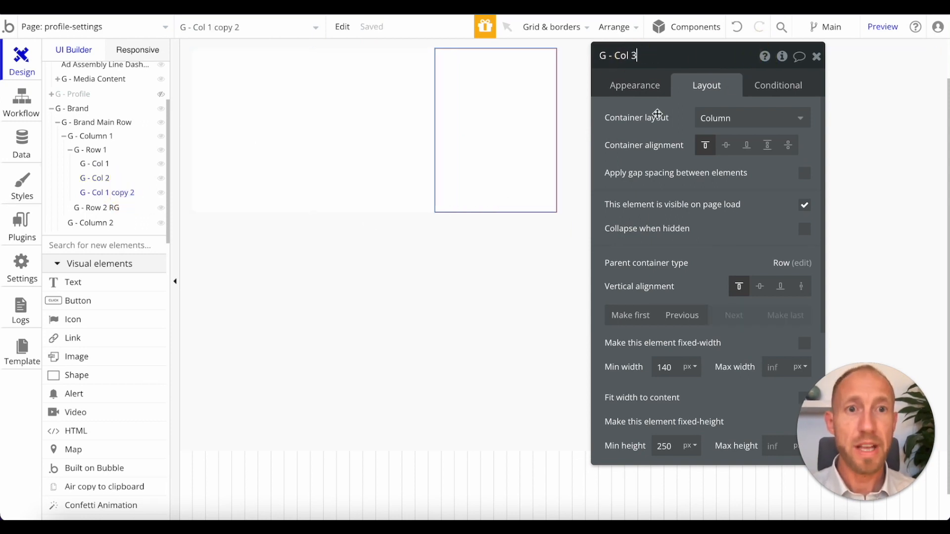
{"action": "left_click", "coordinate": [655, 111]}
- Enable gap spacing between elements on G - Row 1 with a 20 px column gap
{"action": "left_click", "coordinate": [519, 114]}
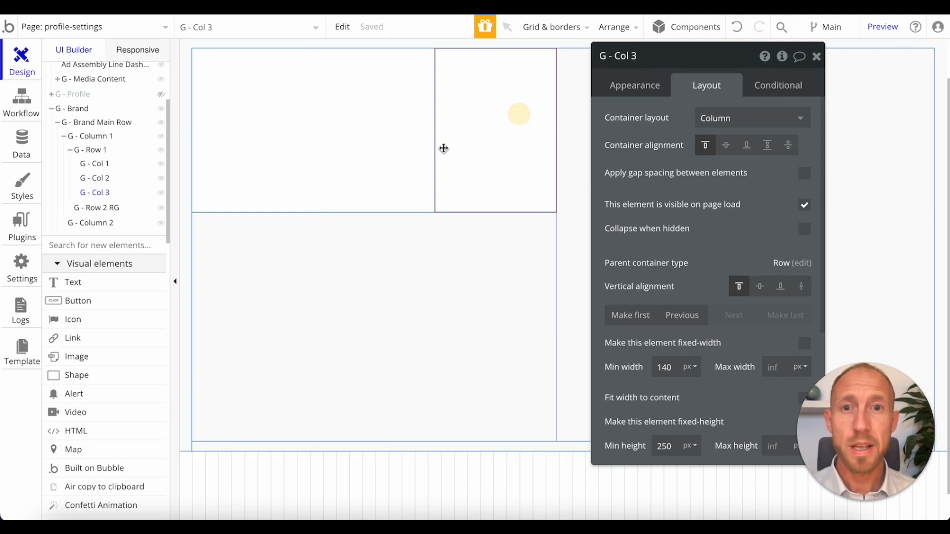
{"action": "left_click_drag", "start_coordinate": [479, 156], "coordinate": [110, 212]}
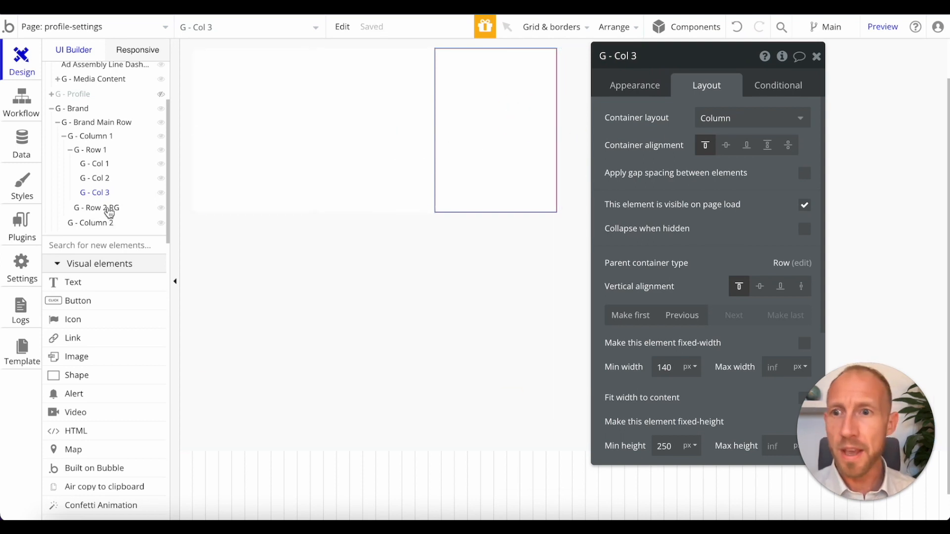
{"action": "left_click", "coordinate": [97, 150]}
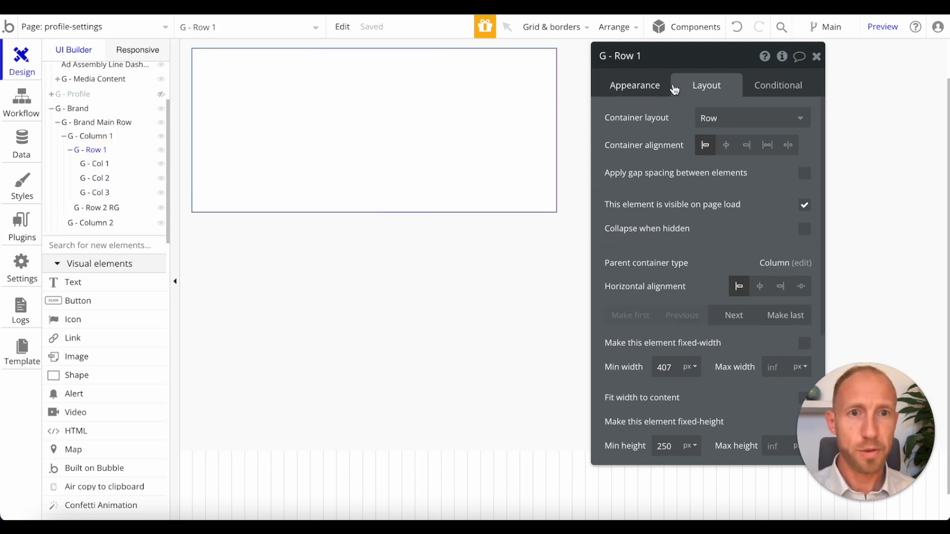
{"action": "left_click", "coordinate": [804, 175]}
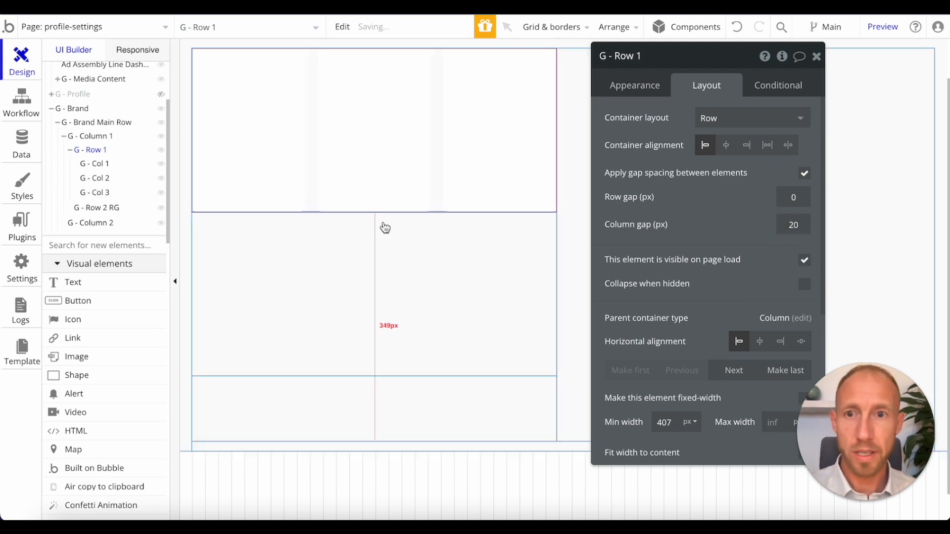
- Paste the copied MY PROFILE header text into G - Col 1
{"action": "left_click", "coordinate": [258, 136]}
{"action": "left_click", "coordinate": [393, 140]}
{"action": "left_click", "coordinate": [500, 134]}
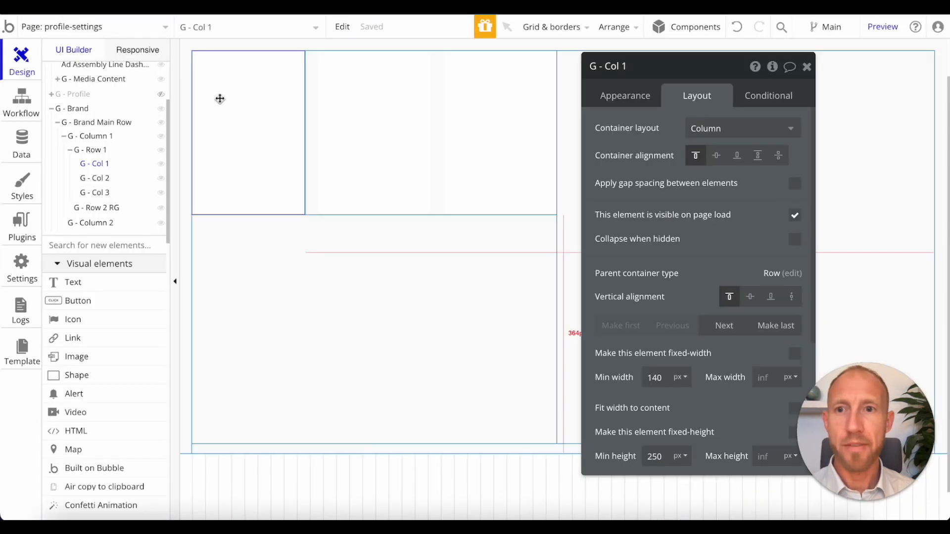
{"action": "right_click", "coordinate": [217, 98]}
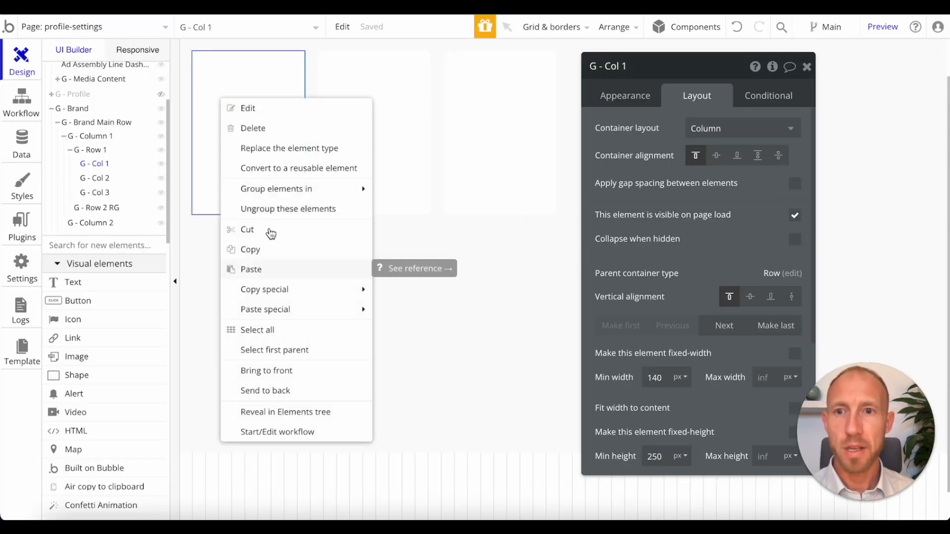
{"action": "left_click", "coordinate": [285, 271]}
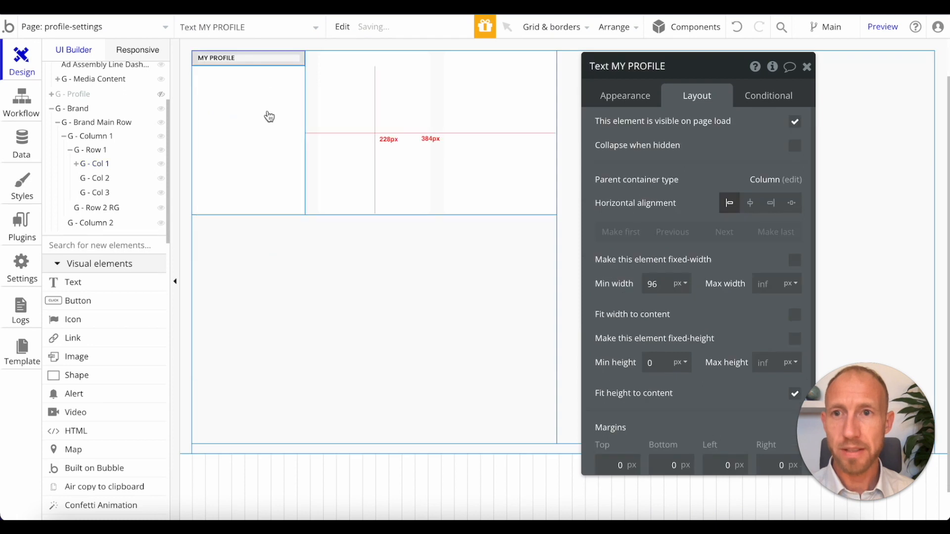
{"action": "left_click", "coordinate": [286, 100]}
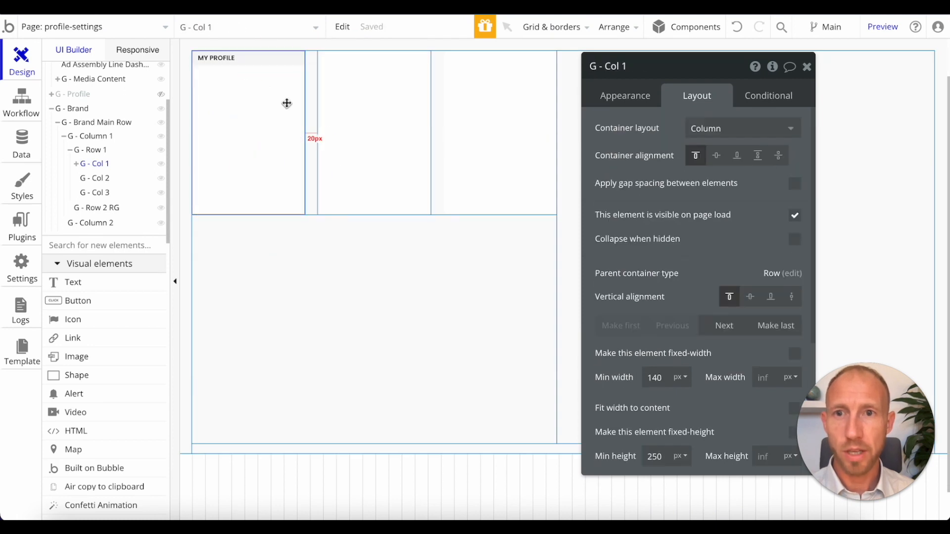
- Replace the header text in G - Col 1 with BRAND LOGO, matching the Figma design
{"action": "left_click", "coordinate": [289, 64]}
{"action": "left_click", "coordinate": [616, 95]}
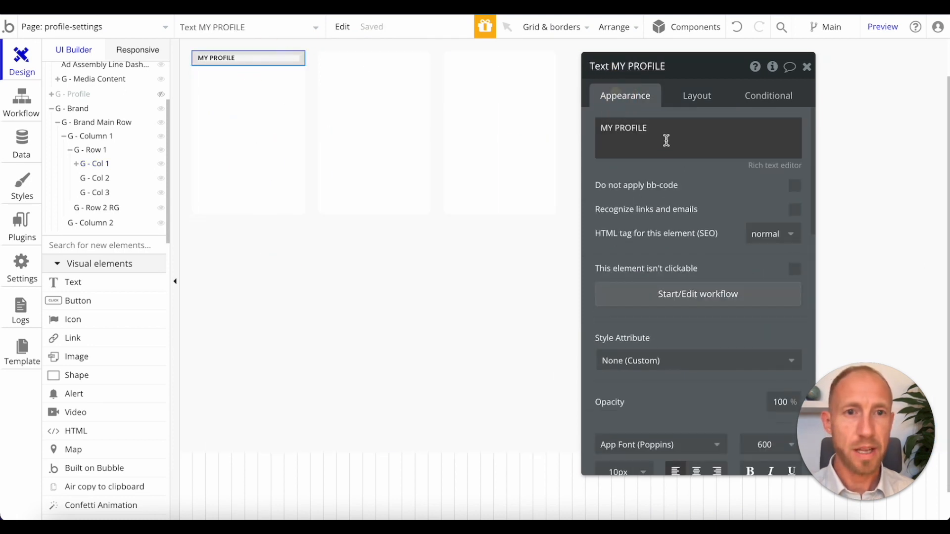
{"action": "triple_click", "coordinate": [660, 131]}
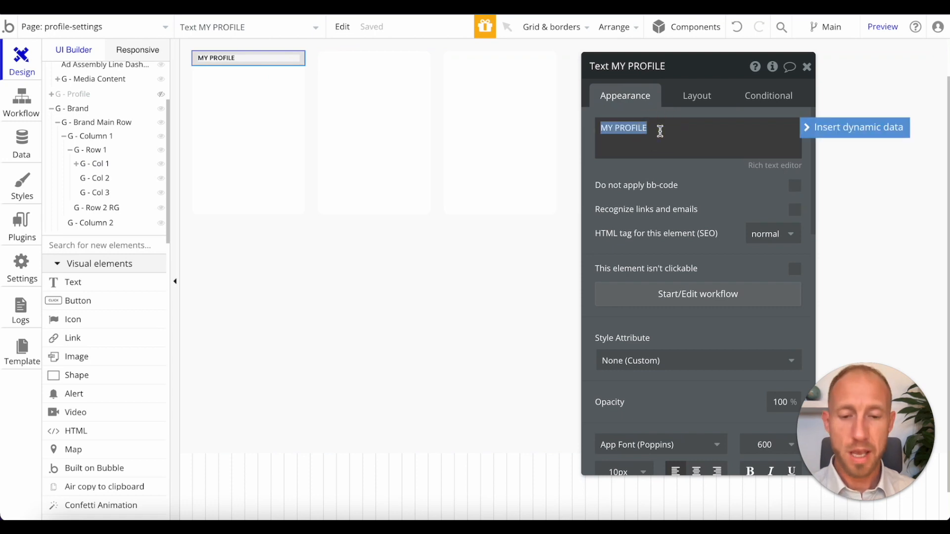
{"action": "left_click", "coordinate": [389, 7]}
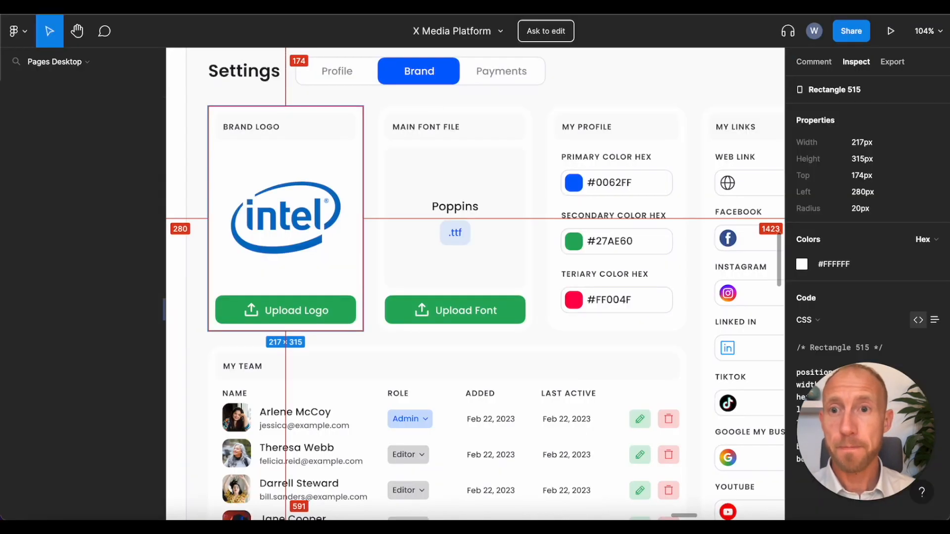
{"action": "left_click", "coordinate": [396, 7]}
{"action": "left_click", "coordinate": [678, 150]}
{"action": "type", "text": "BRAND LOGO"}
{"action": "left_click", "coordinate": [272, 131]}
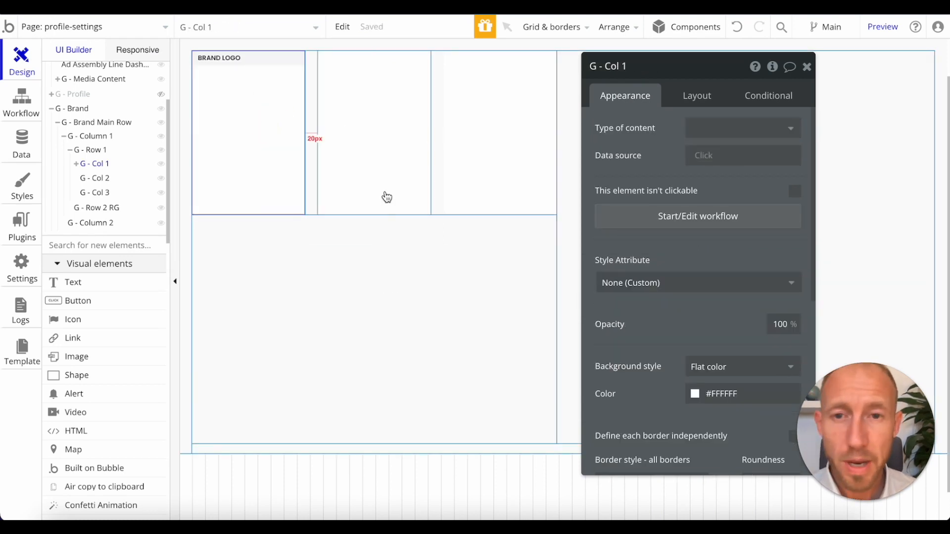
- Set the padding of G - Col 1 to 10 px on all four sides
{"action": "left_click_drag", "start_coordinate": [716, 79], "coordinate": [634, 57]}
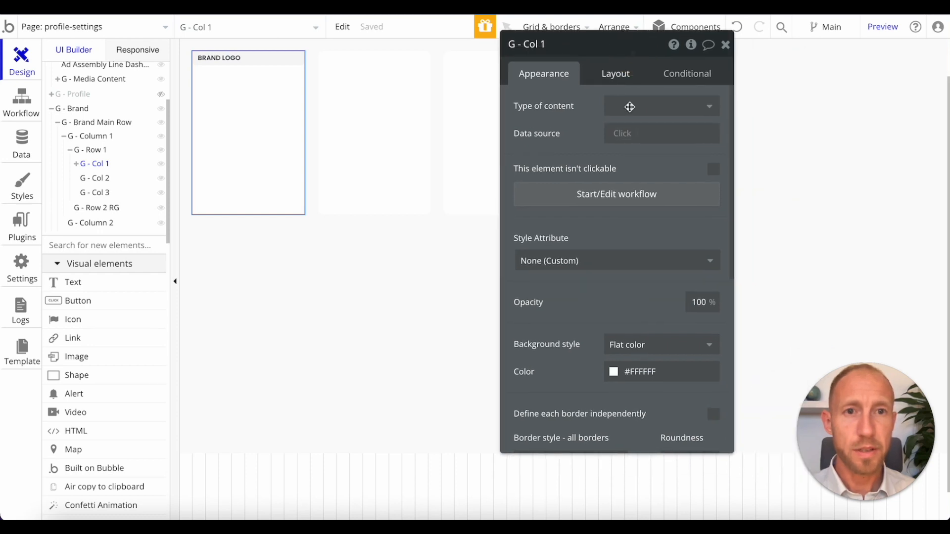
{"action": "scroll", "coordinate": [587, 270], "scroll_direction": "down", "scroll_amount": 7}
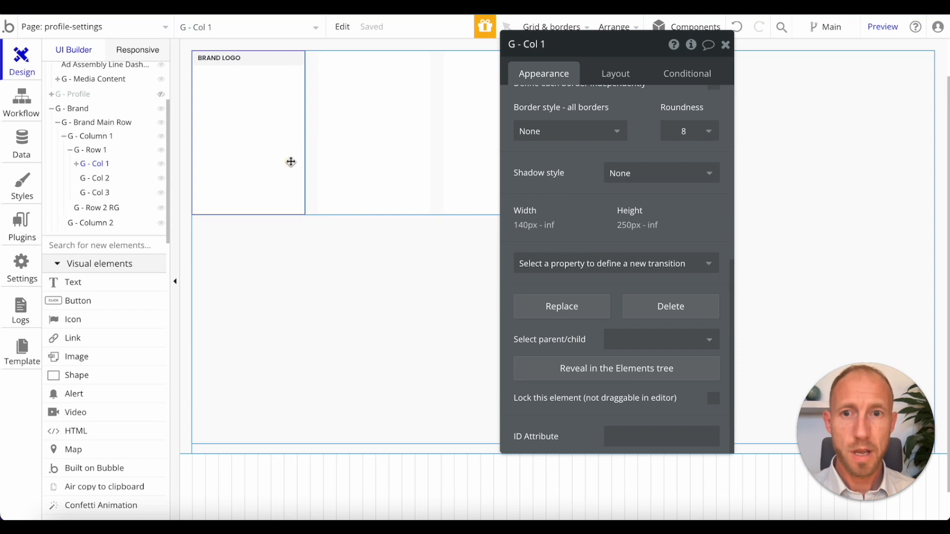
{"action": "left_click", "coordinate": [622, 75]}
{"action": "left_click", "coordinate": [534, 435]}
{"action": "type", "text": "1"}
{"action": "left_click", "coordinate": [573, 438]}
{"action": "type", "text": "1"}
{"action": "left_click", "coordinate": [638, 436]}
{"action": "type", "text": "1"}
{"action": "left_click", "coordinate": [685, 437]}
{"action": "type", "text": "1"}
- Delete the empty columns G - Col 2 and G - Col 3 from G - Row 1
{"action": "left_click", "coordinate": [370, 158]}
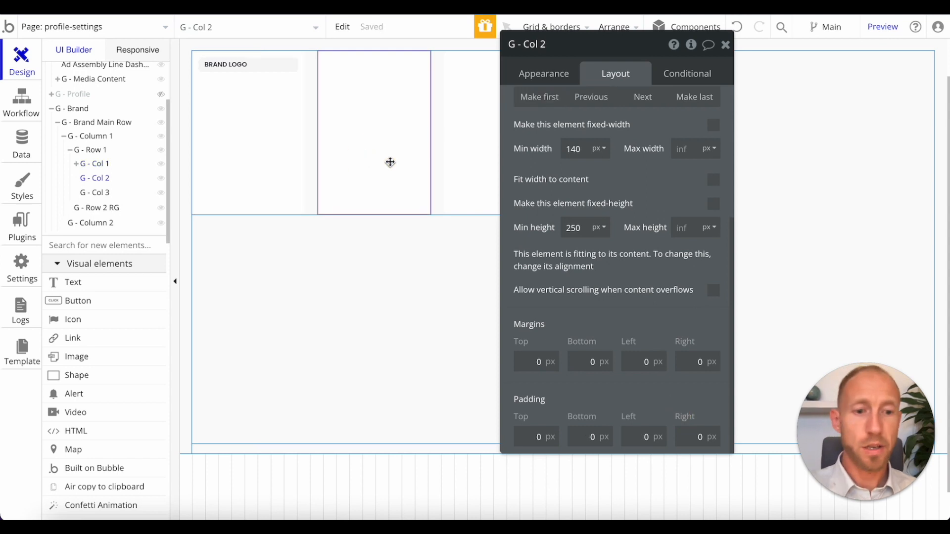
{"action": "key", "text": "Delete"}
{"action": "left_click", "coordinate": [435, 143]}
{"action": "key", "text": "Delete"}
- Duplicate G - Col 1 with its header twice to fill G - Row 1 with three columns
{"action": "double_click", "coordinate": [299, 153]}
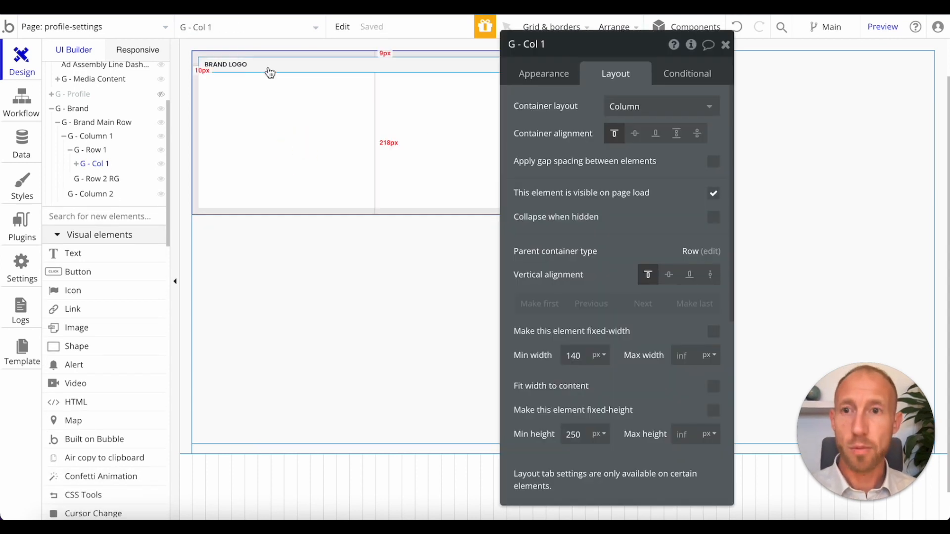
{"action": "key", "text": "ctrl+d"}
{"action": "left_click", "coordinate": [462, 112]}
{"action": "key", "text": "ctrl+d"}
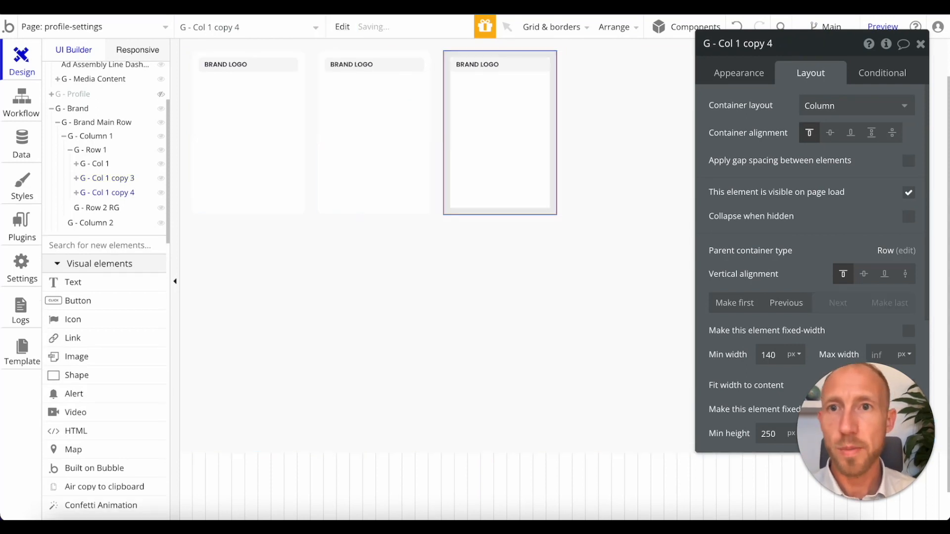
- Set the right padding of the BRAND LOGO header text in G - Col 1 to 9 px
{"action": "left_click", "coordinate": [296, 7]}
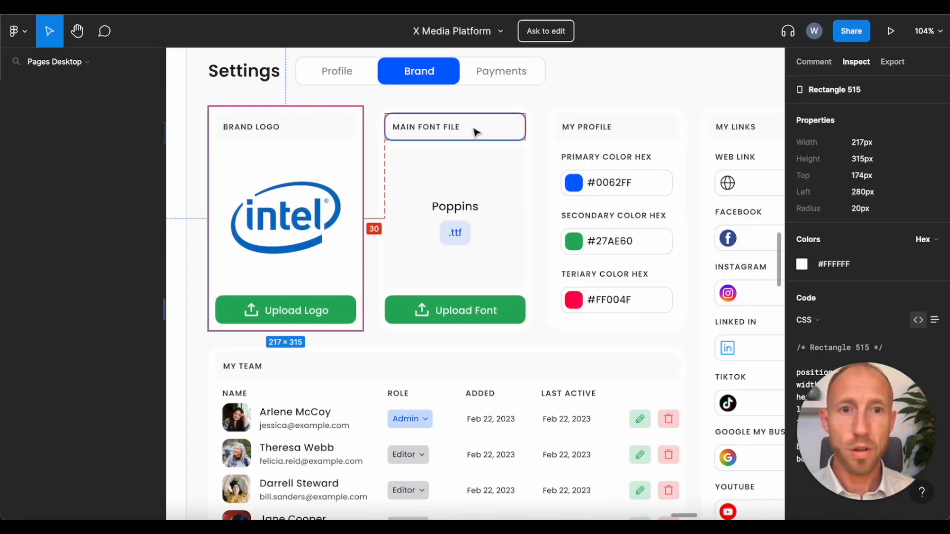
{"action": "left_click", "coordinate": [177, 7]}
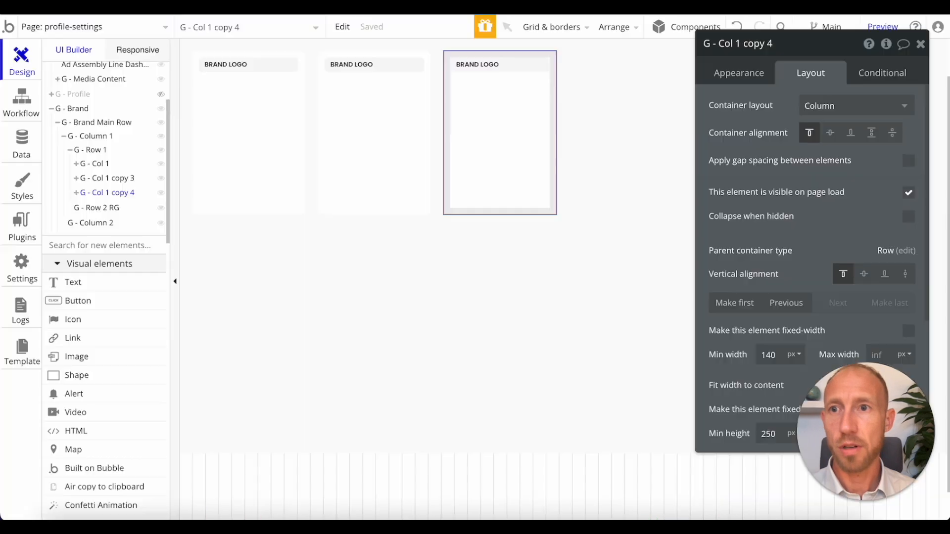
{"action": "left_click", "coordinate": [261, 89]}
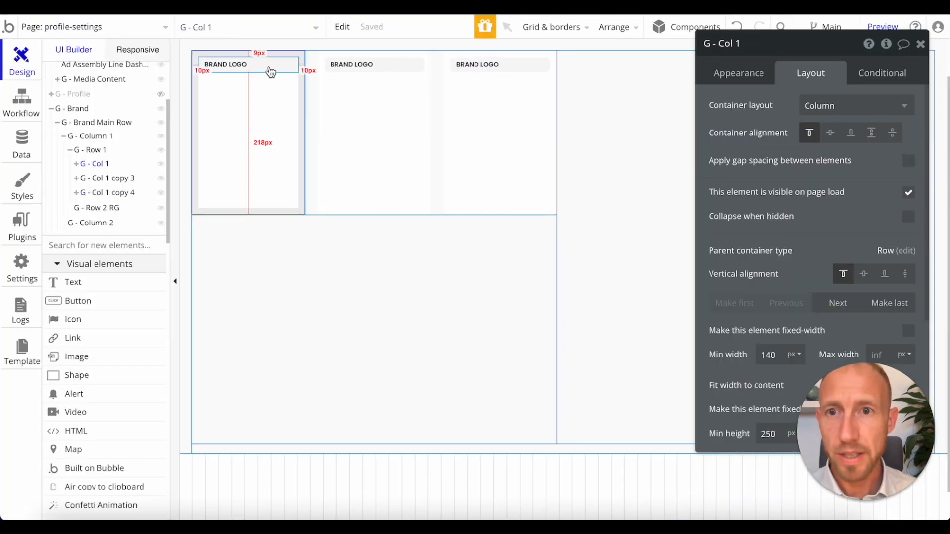
{"action": "left_click", "coordinate": [267, 67]}
{"action": "left_click_drag", "start_coordinate": [800, 51], "coordinate": [565, 65]}
{"action": "scroll", "coordinate": [594, 247], "scroll_direction": "down", "scroll_amount": 2}
{"action": "left_click", "coordinate": [489, 451]}
{"action": "left_click", "coordinate": [553, 449]}
{"action": "left_click", "coordinate": [608, 449]}
{"action": "left_click", "coordinate": [647, 445]}
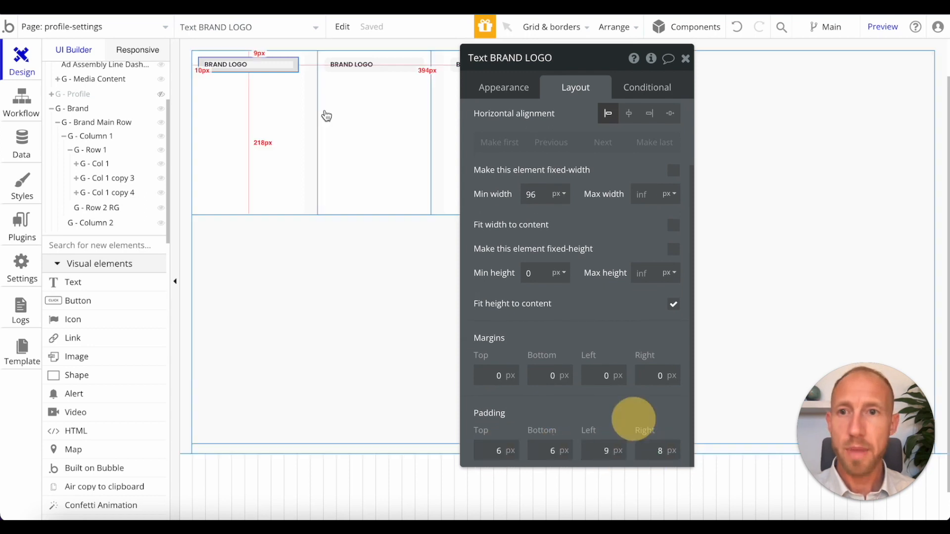
{"action": "left_click", "coordinate": [662, 452]}
{"action": "key", "text": "BackSpace"}
{"action": "type", "text": "9"}
{"action": "left_click", "coordinate": [652, 429]}
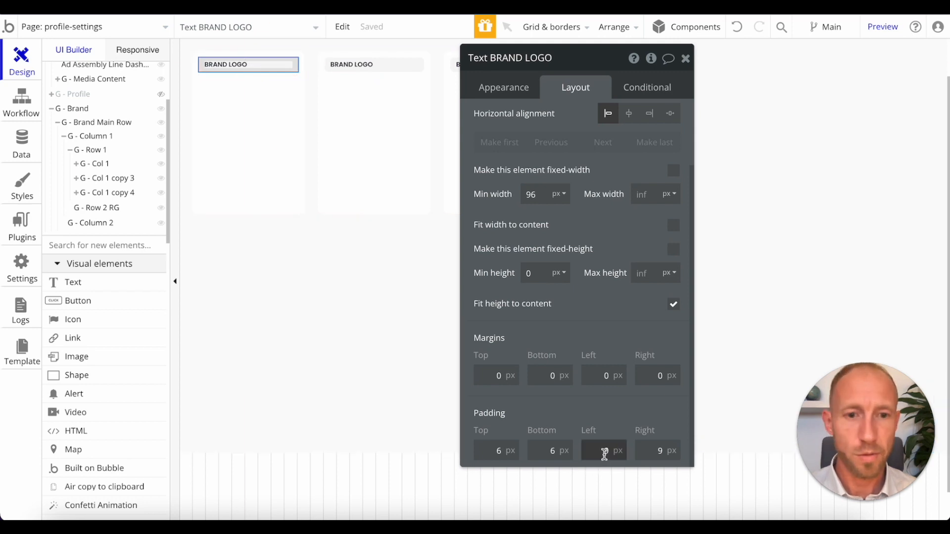
{"action": "left_click", "coordinate": [253, 136]}
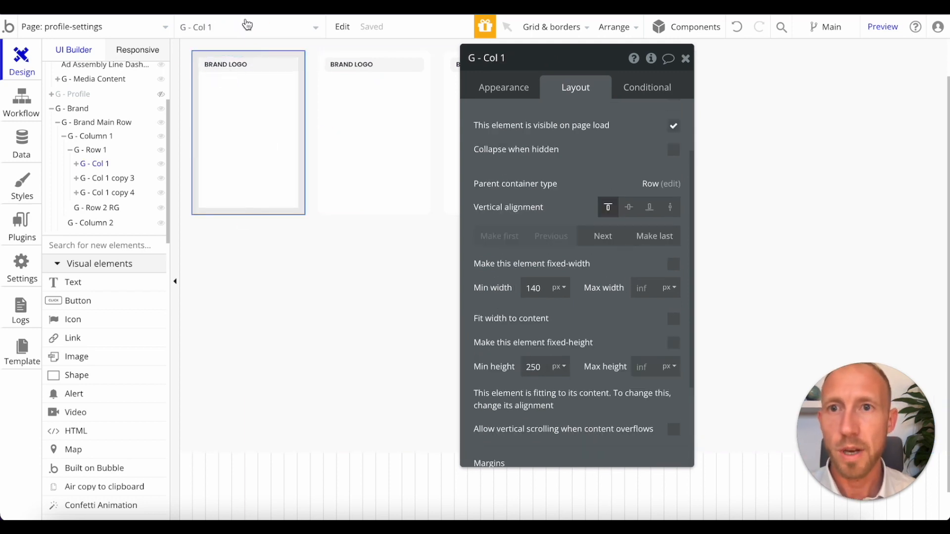
{"action": "left_click", "coordinate": [249, 123]}
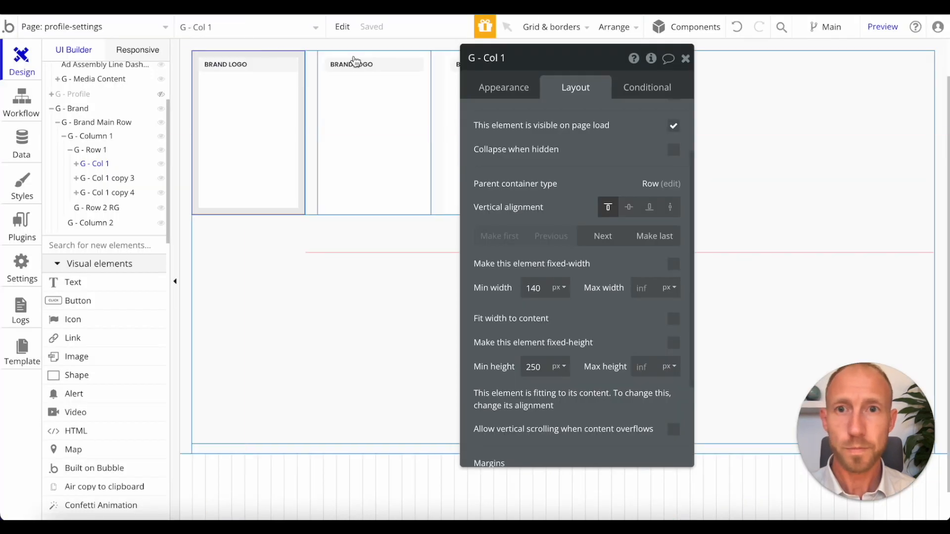
- Change the header text in the second column to MAIN FONT FILE
{"action": "left_click", "coordinate": [391, 68]}
{"action": "scroll", "coordinate": [573, 155], "scroll_direction": "up", "scroll_amount": 2}
{"action": "scroll", "coordinate": [573, 155], "scroll_direction": "up", "scroll_amount": 1}
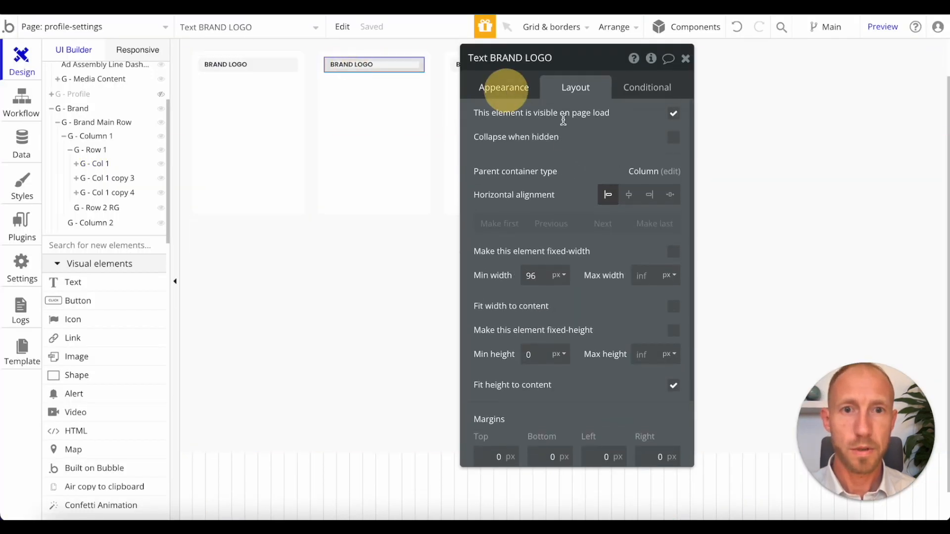
{"action": "left_click", "coordinate": [503, 87]}
{"action": "triple_click", "coordinate": [577, 135]}
{"action": "type", "text": "MAIN FONT FILE"}
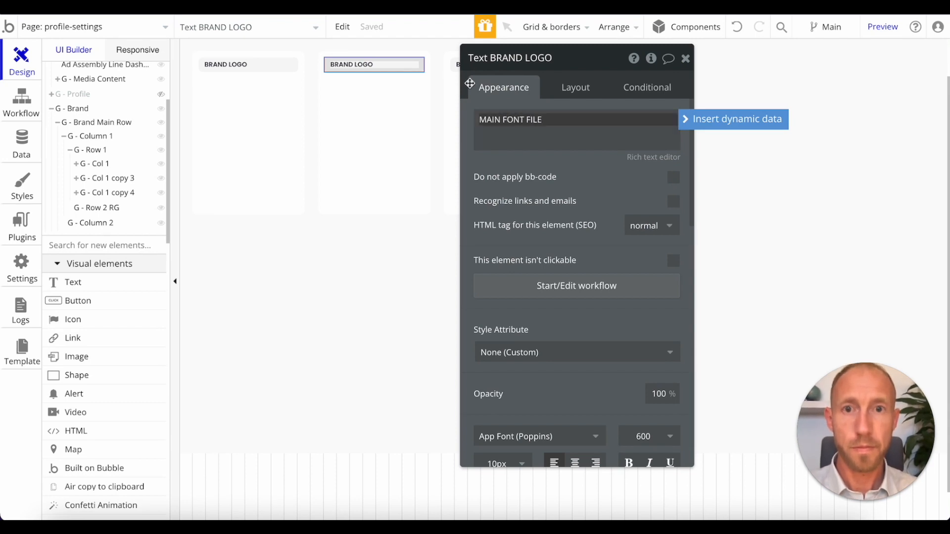
- Change the header text in the third column to BRAND COLORS
{"action": "left_click", "coordinate": [452, 67]}
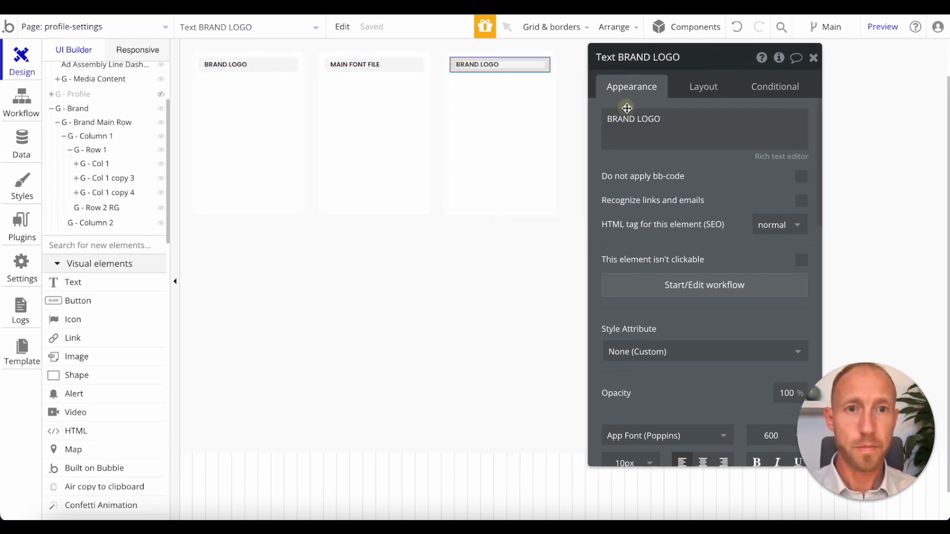
{"action": "triple_click", "coordinate": [672, 128]}
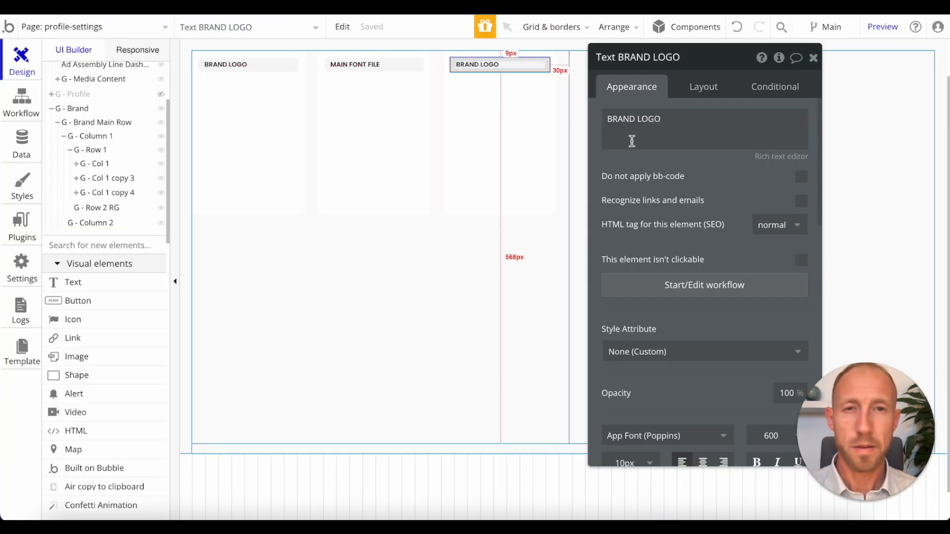
{"action": "triple_click", "coordinate": [674, 132]}
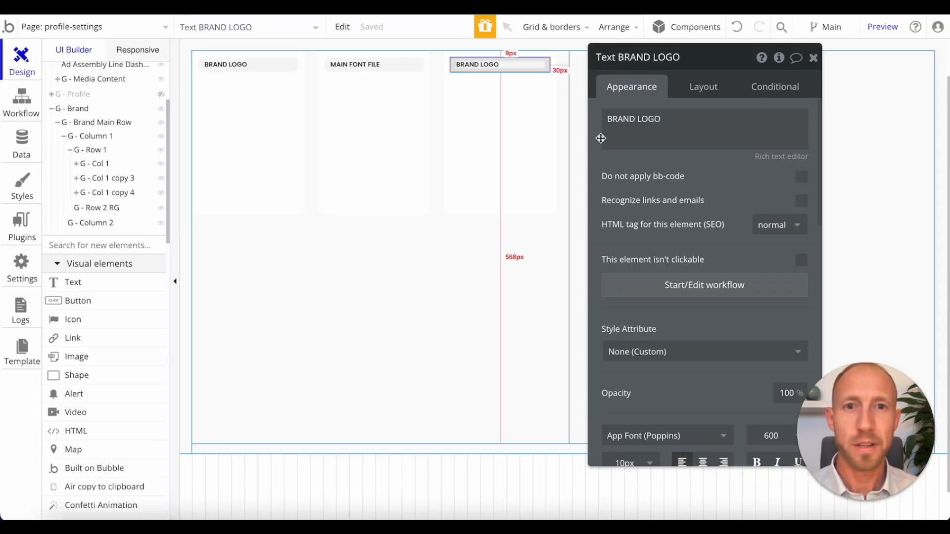
{"action": "triple_click", "coordinate": [647, 134]}
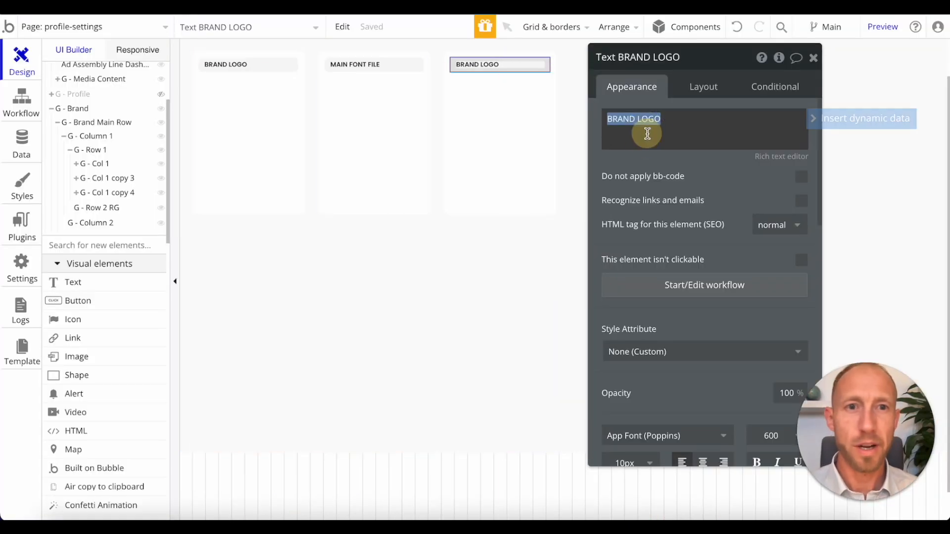
{"action": "double_click", "coordinate": [647, 119]}
{"action": "type", "text": "COLORS"}
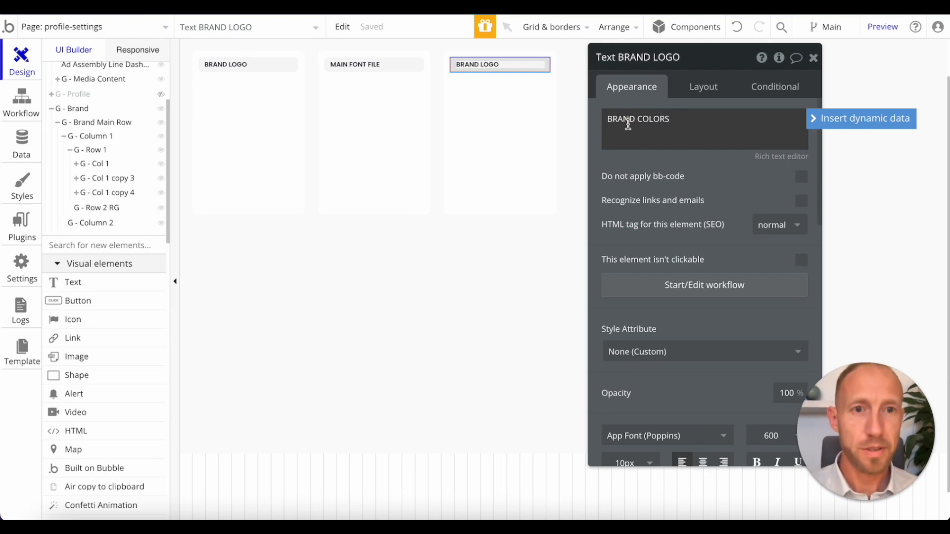
{"action": "left_click", "coordinate": [663, 154]}
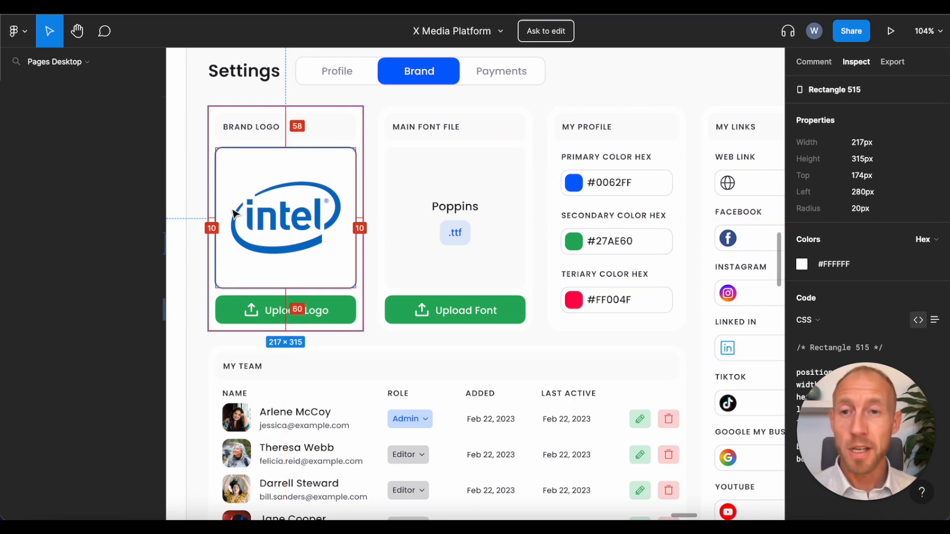
- Switch to the Figma design and inspect the MY PROFILE header, the brand logo image and the Upload Logo button
{"action": "left_click", "coordinate": [579, 127]}
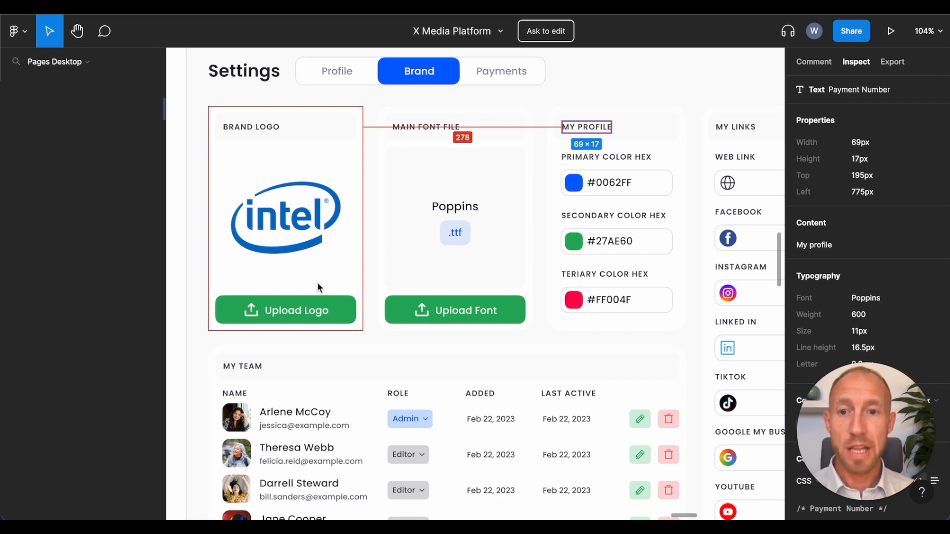
{"action": "left_click", "coordinate": [319, 204]}
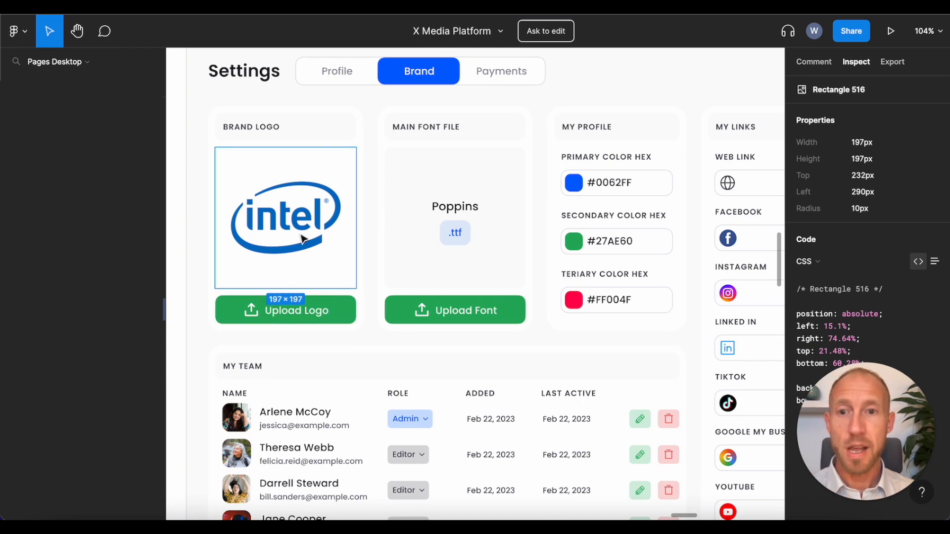
{"action": "left_click", "coordinate": [340, 313]}
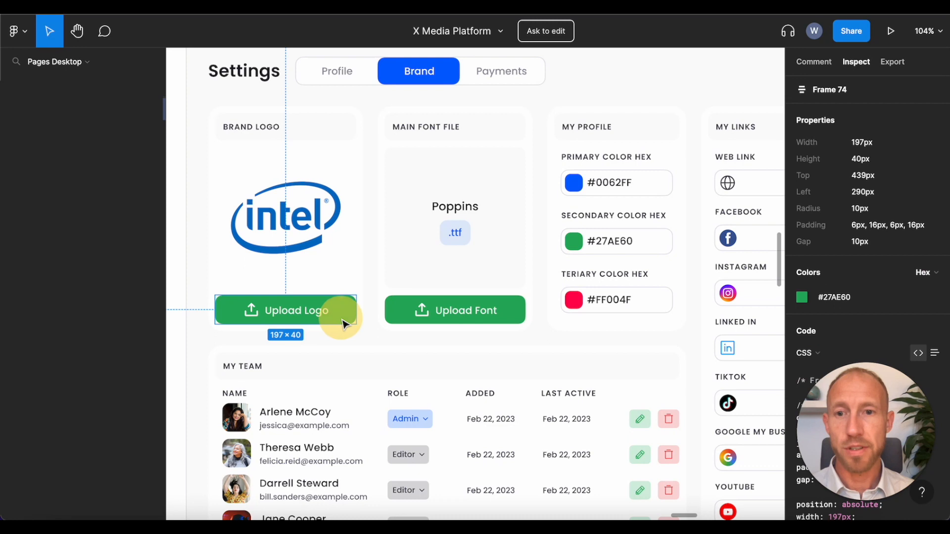
- Measure the gap between the brand logo image and the main font file box in the design
{"action": "left_click", "coordinate": [368, 237]}
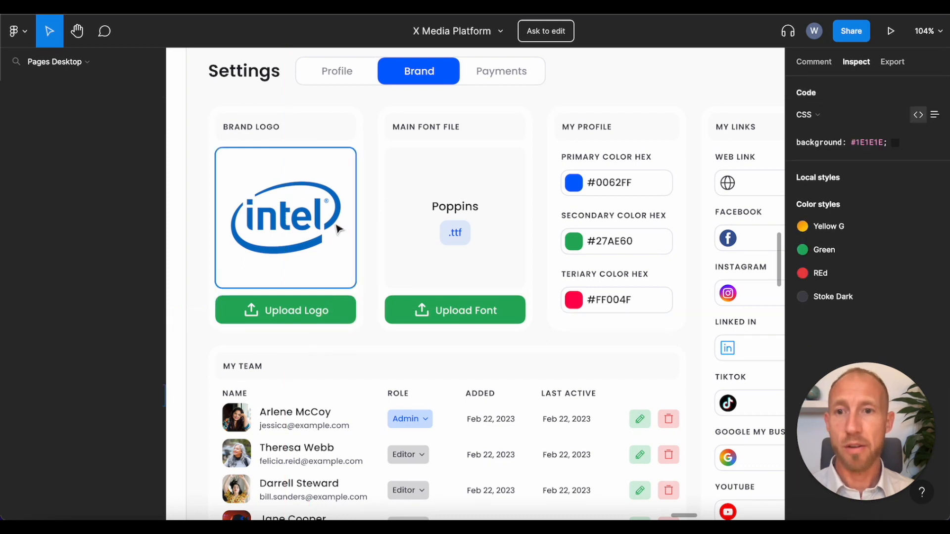
{"action": "left_click", "coordinate": [334, 223]}
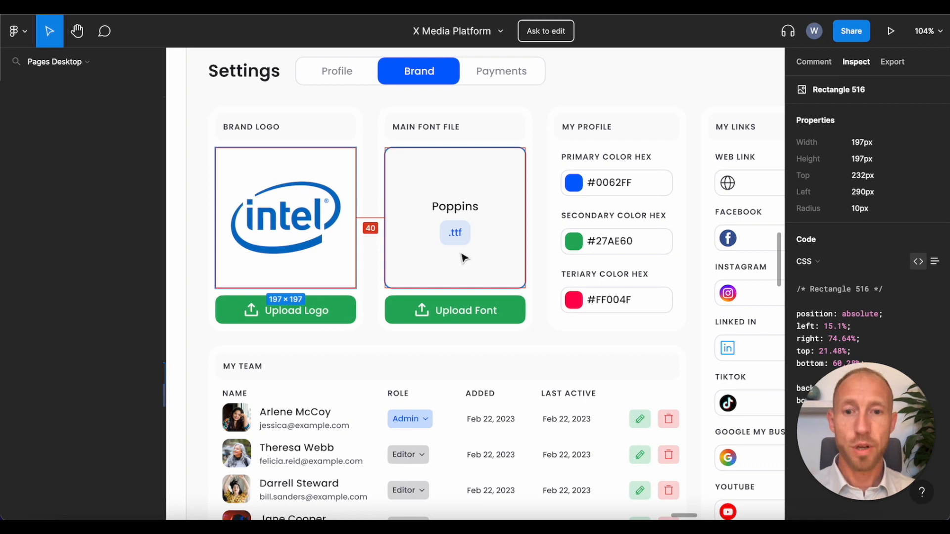
- Switch to the running brand-dashboard preview and browse the Logo Variations row in the Brand Media section
{"action": "scroll", "coordinate": [461, 260], "scroll_direction": "down", "scroll_amount": 3}
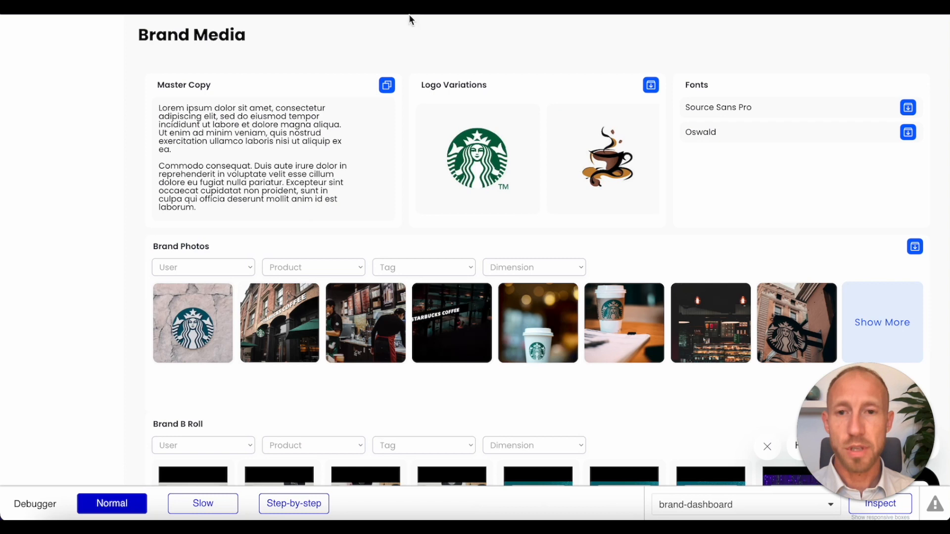
{"action": "left_click_drag", "start_coordinate": [469, 151], "coordinate": [488, 150]}
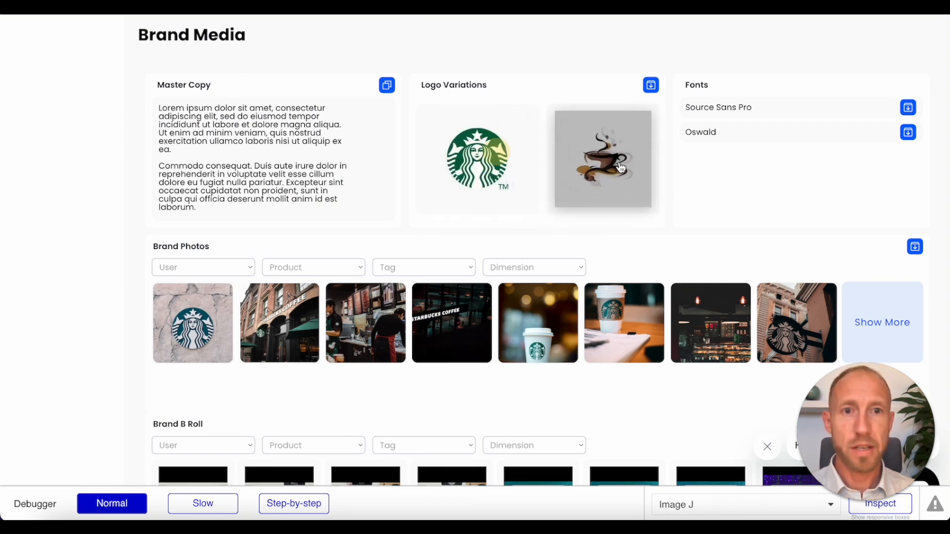
{"action": "scroll", "coordinate": [620, 168], "scroll_direction": "right", "scroll_amount": 3}
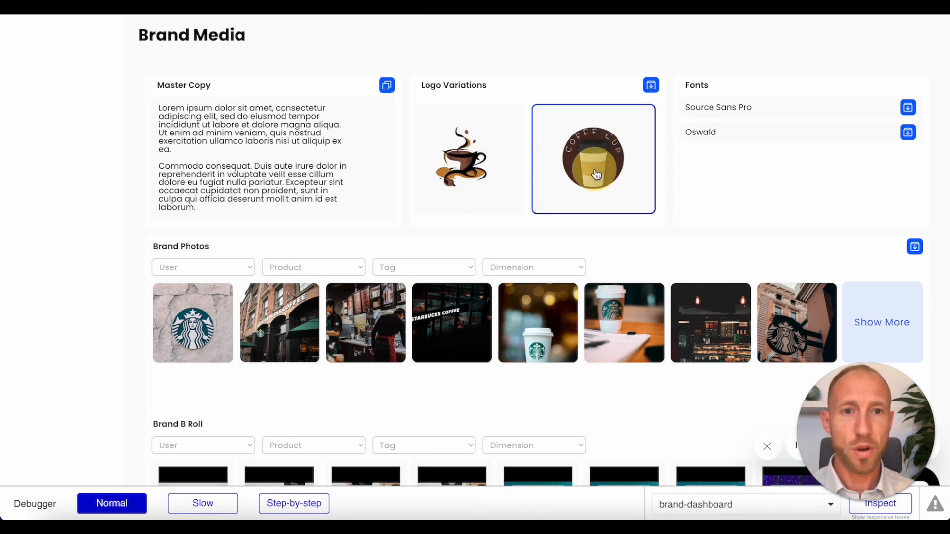
{"action": "scroll", "coordinate": [508, 177], "scroll_direction": "left", "scroll_amount": 2}
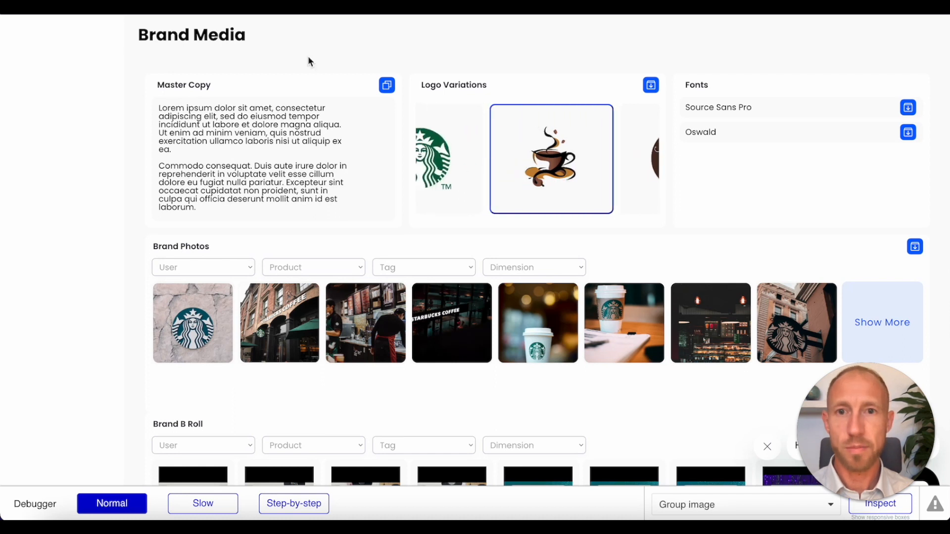
- Test selecting and deselecting the individual logos in the Logo Variations section of the preview
{"action": "left_click", "coordinate": [442, 143]}
{"action": "left_click", "coordinate": [506, 154]}
{"action": "left_click", "coordinate": [459, 159]}
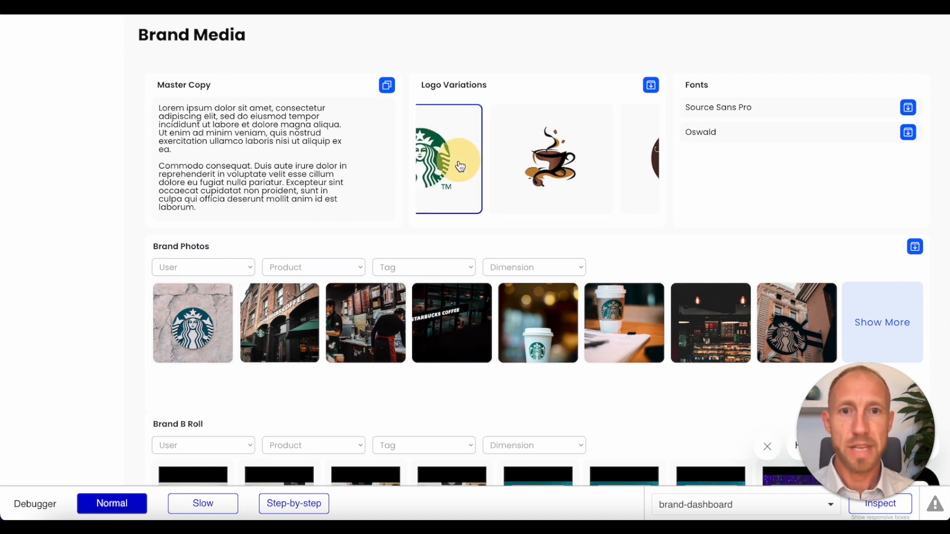
{"action": "left_click", "coordinate": [450, 161]}
{"action": "left_click", "coordinate": [546, 175]}
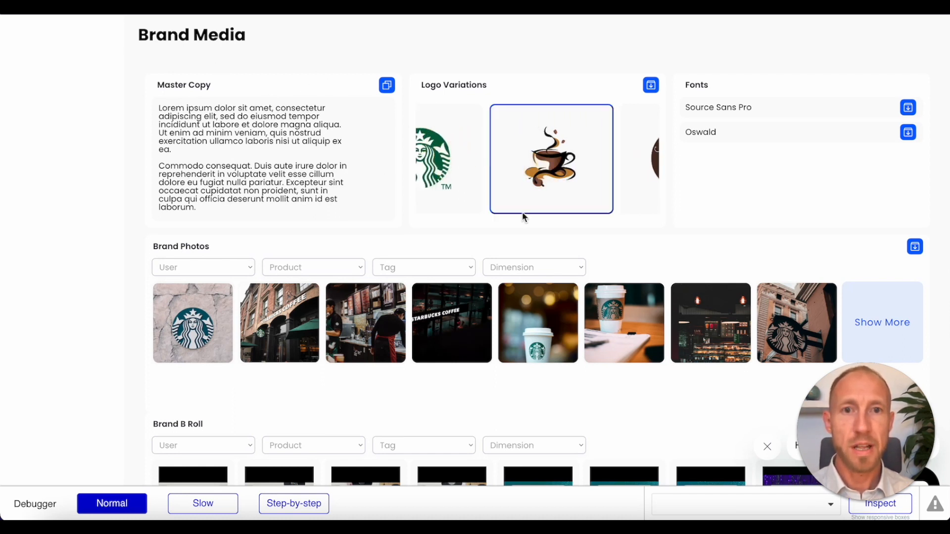
{"action": "scroll", "coordinate": [482, 195], "scroll_direction": "left", "scroll_amount": 1}
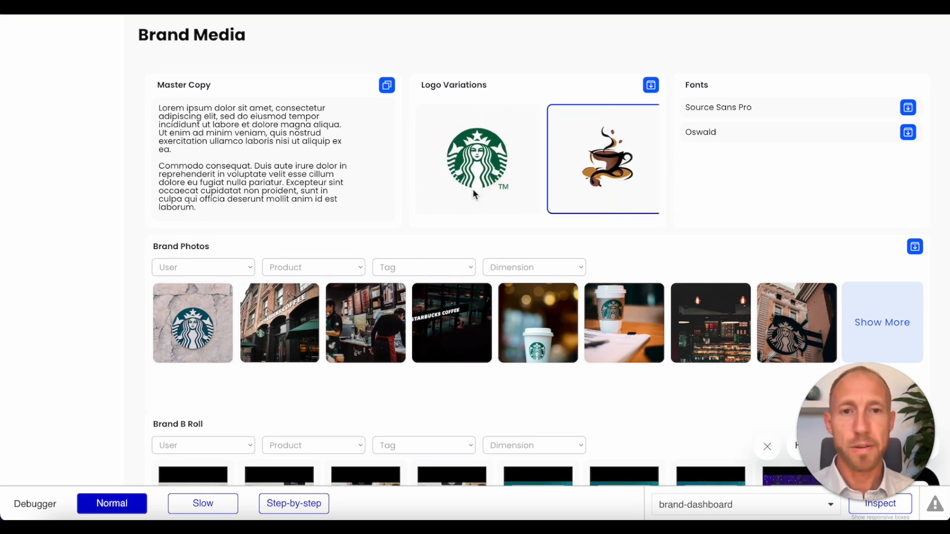
{"action": "left_click", "coordinate": [467, 166]}
{"action": "left_click", "coordinate": [585, 166]}
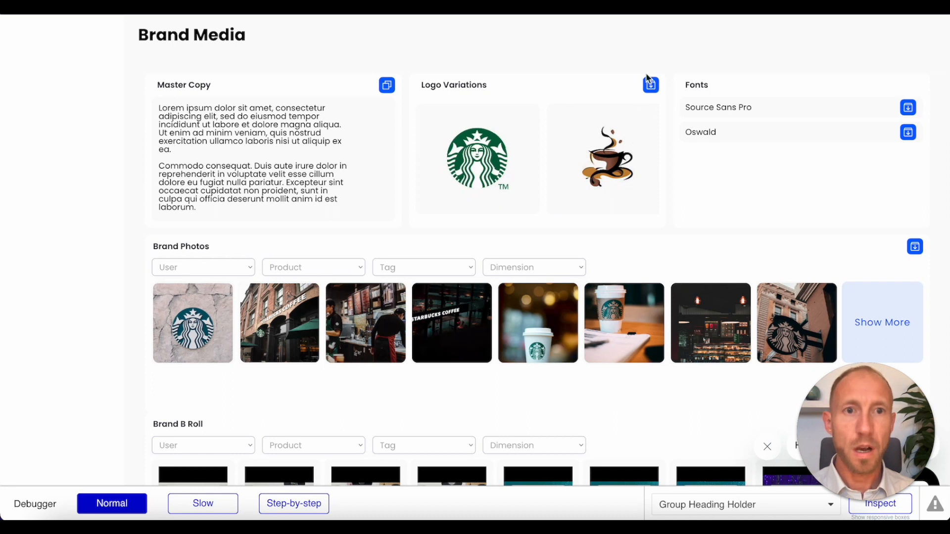
{"action": "left_click", "coordinate": [618, 87]}
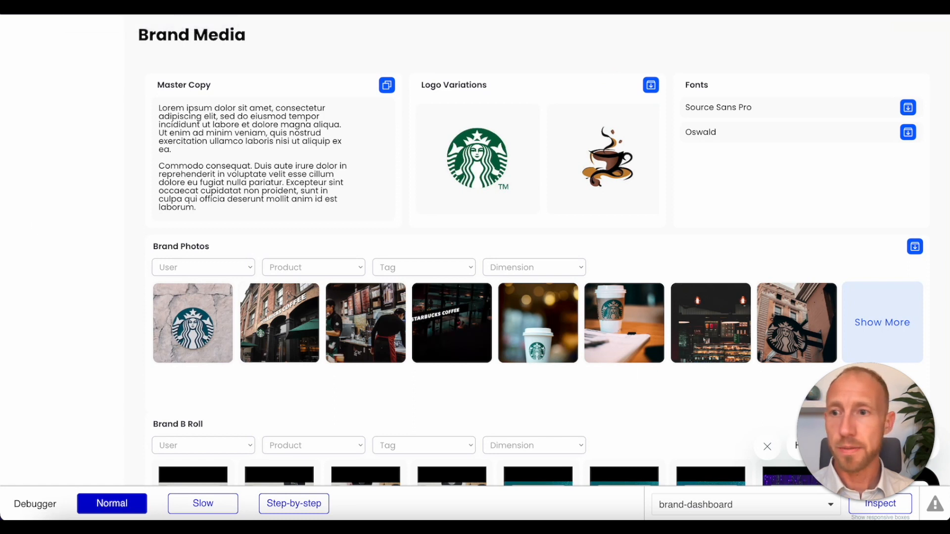
{"action": "left_click", "coordinate": [445, 192]}
{"action": "left_click", "coordinate": [490, 197]}
{"action": "left_click", "coordinate": [515, 184]}
{"action": "left_click", "coordinate": [590, 180]}
{"action": "left_click", "coordinate": [580, 159]}
{"action": "left_click", "coordinate": [588, 85]}
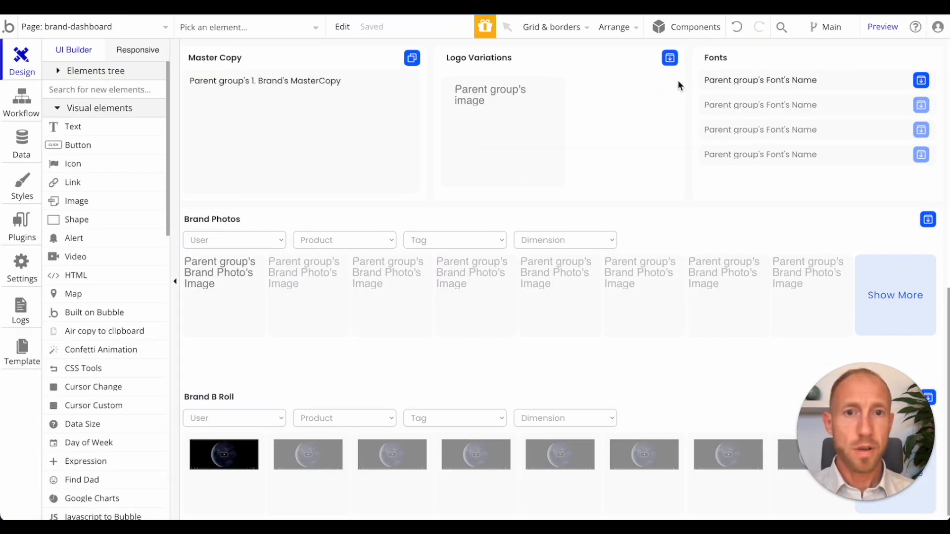
- Switch to the brand-dashboard page in the Bubble editor and examine the Logo Variations column, Column Middle, and its available element actions
{"action": "left_click", "coordinate": [600, 143]}
{"action": "left_click", "coordinate": [440, 72]}
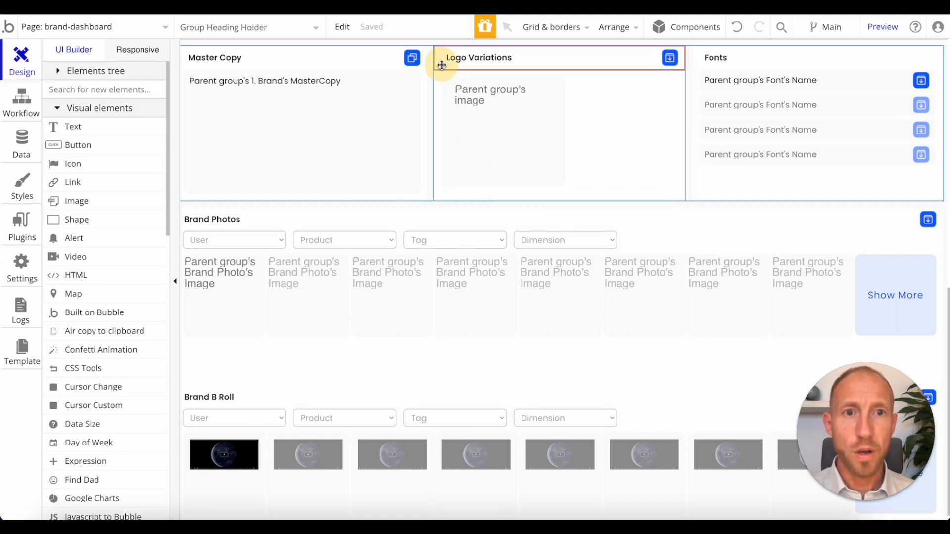
{"action": "left_click", "coordinate": [438, 73]}
{"action": "right_click", "coordinate": [438, 74]}
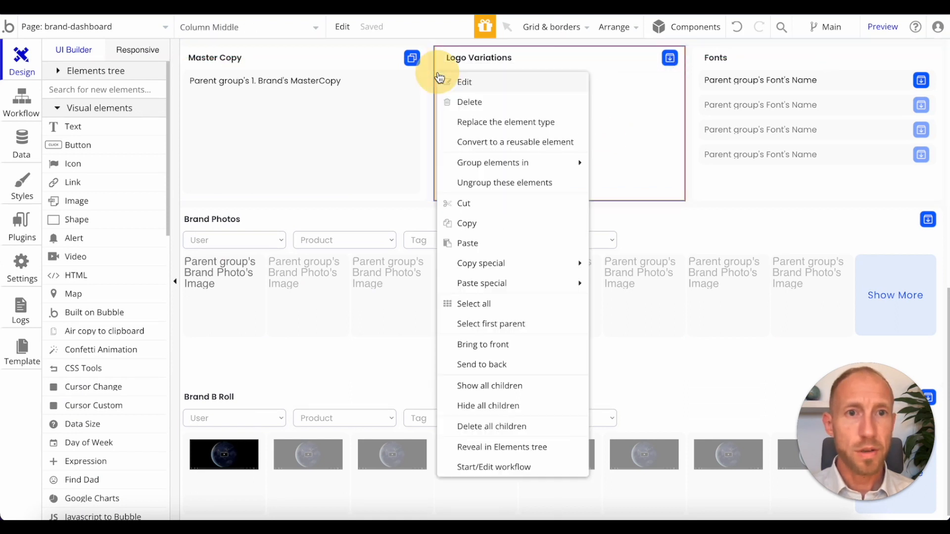
{"action": "left_click", "coordinate": [681, 111]}
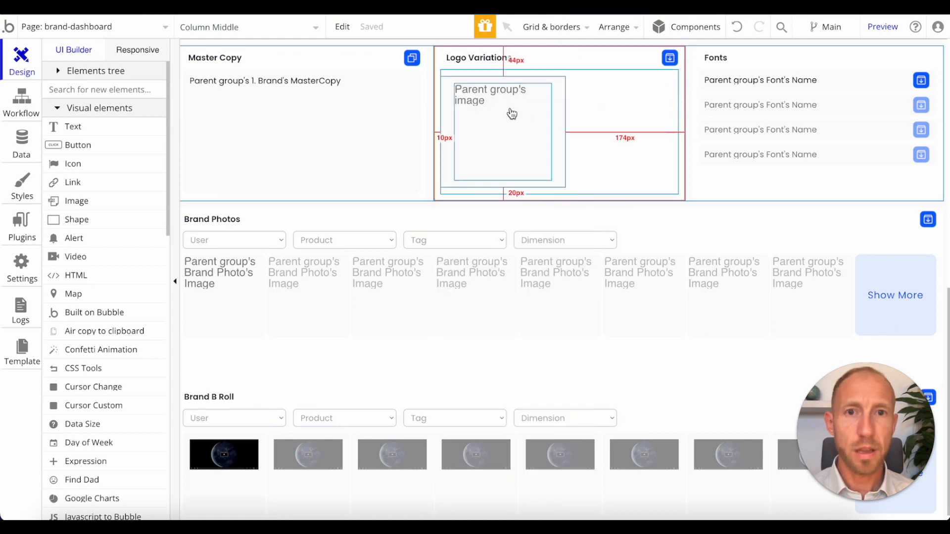
{"action": "right_click", "coordinate": [436, 113]}
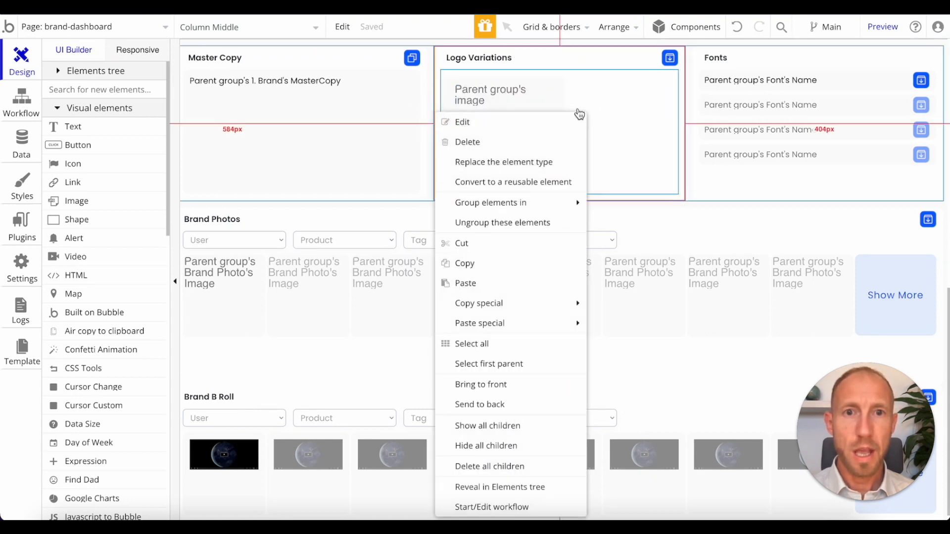
- Inspect the appearance properties of Group image and of Image J inside the Logo Variations column
{"action": "left_click", "coordinate": [555, 100]}
{"action": "double_click", "coordinate": [555, 102]}
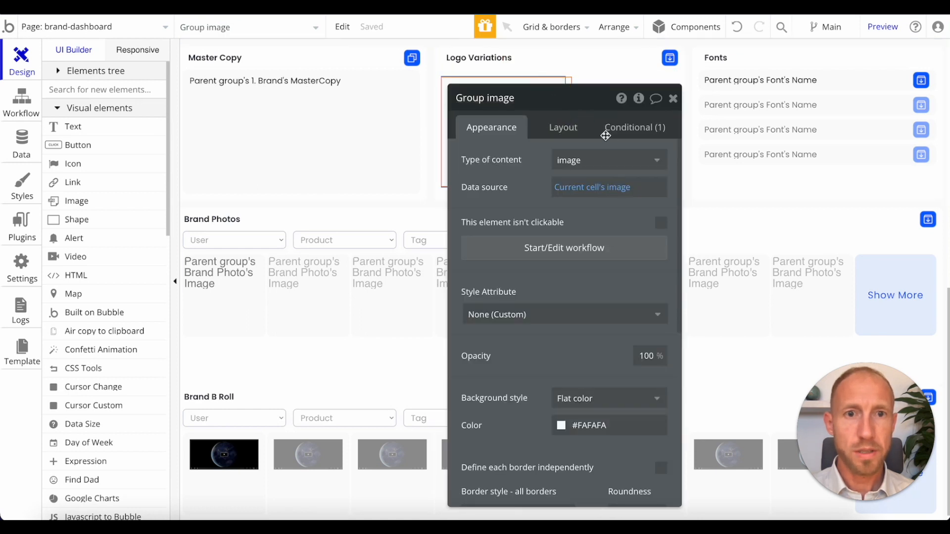
{"action": "left_click_drag", "start_coordinate": [555, 101], "coordinate": [179, 69]}
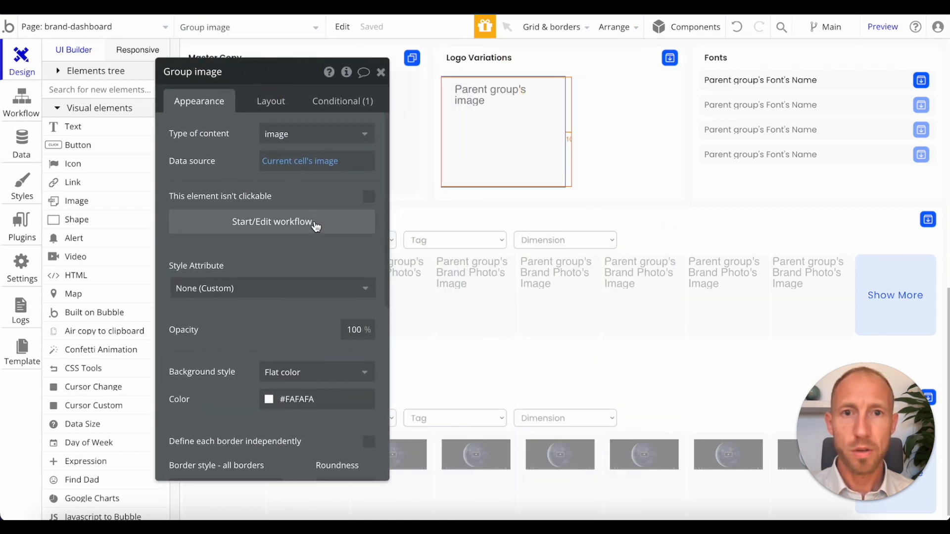
{"action": "left_click", "coordinate": [509, 146]}
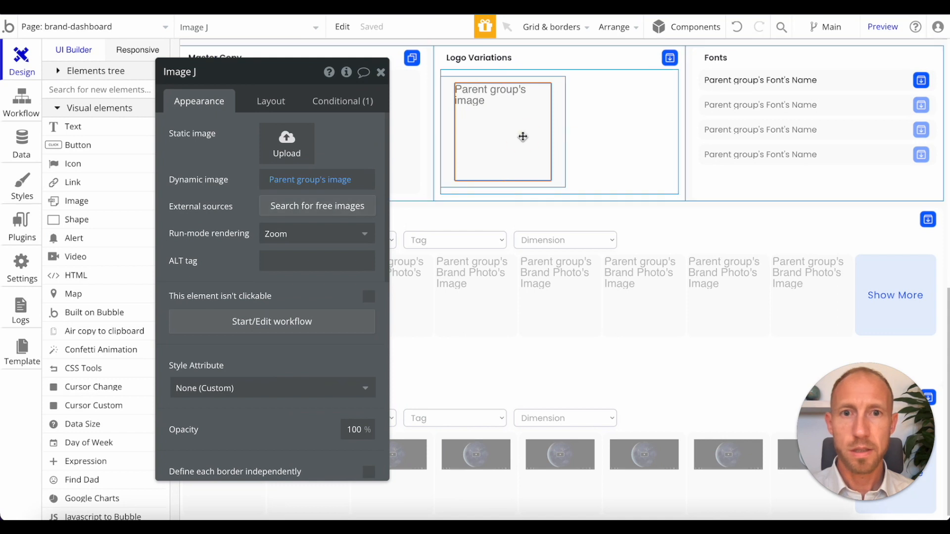
- Examine the Image J click workflow and its two actions that set states on RG - Logos
{"action": "left_click", "coordinate": [254, 321]}
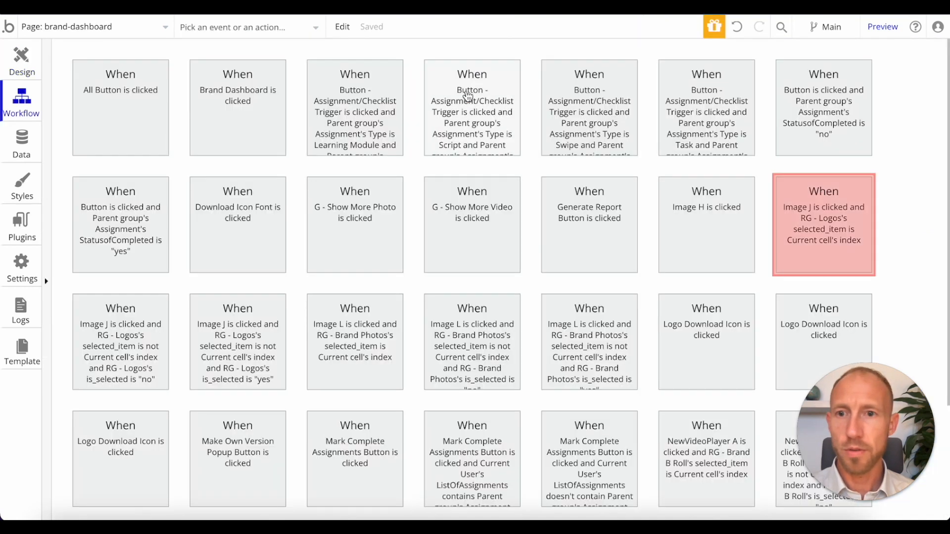
{"action": "left_click", "coordinate": [802, 226]}
{"action": "left_click", "coordinate": [154, 329]}
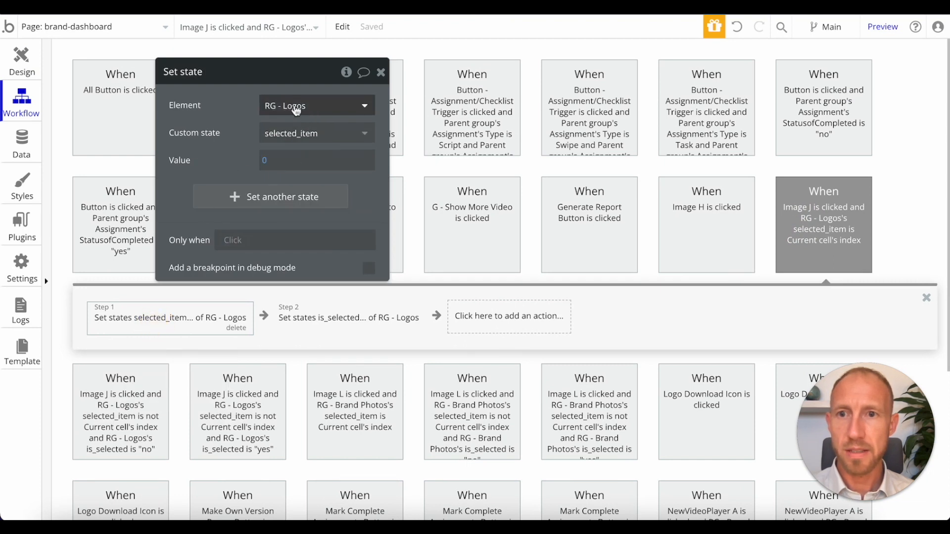
{"action": "left_click", "coordinate": [336, 322]}
{"action": "left_click", "coordinate": [198, 318]}
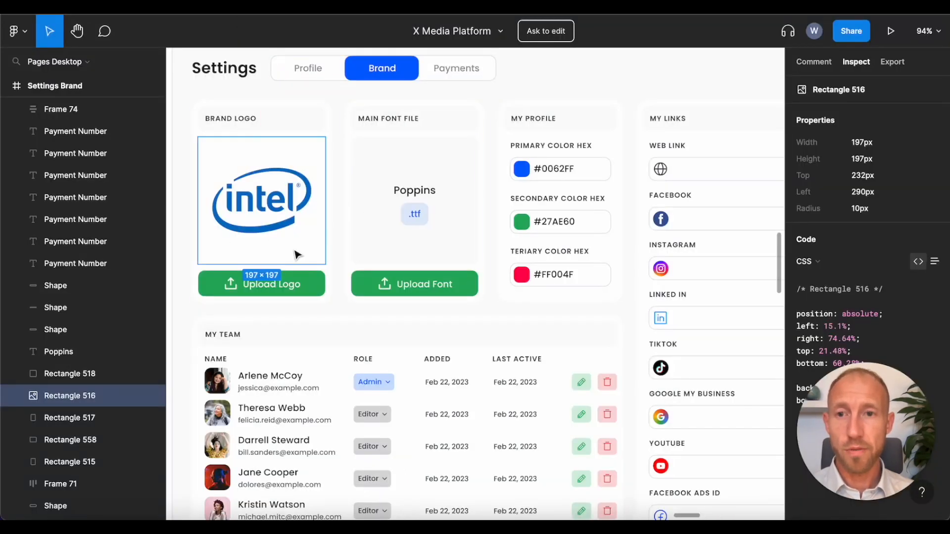
- Return to the Figma design and measure the spacing from the logo image to the Upload Logo button and BRAND LOGO header
{"action": "left_click", "coordinate": [252, 283]}
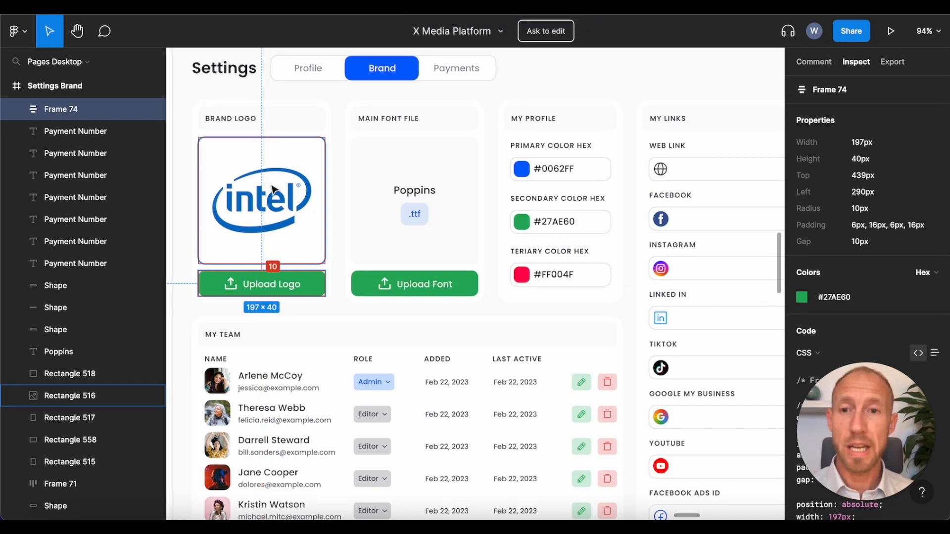
{"action": "left_click", "coordinate": [277, 200]}
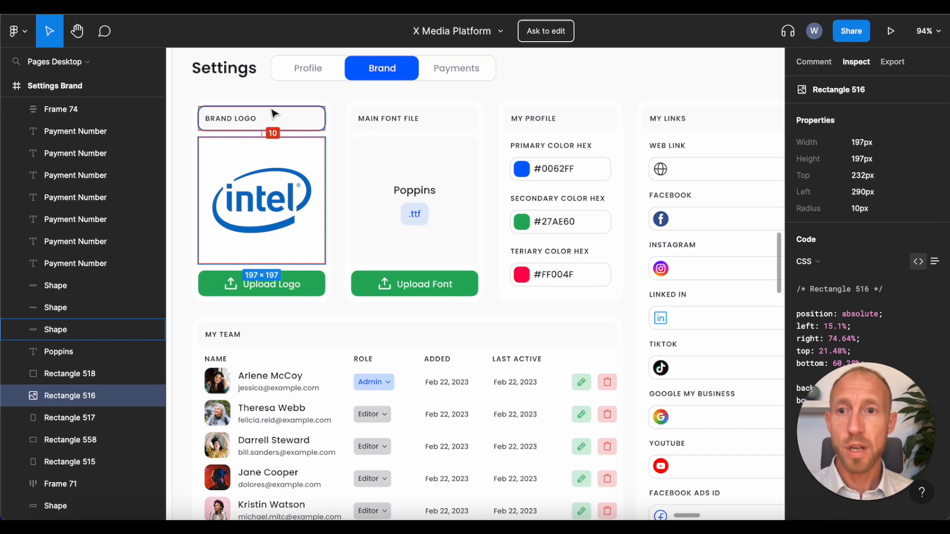
{"action": "left_click", "coordinate": [338, 269]}
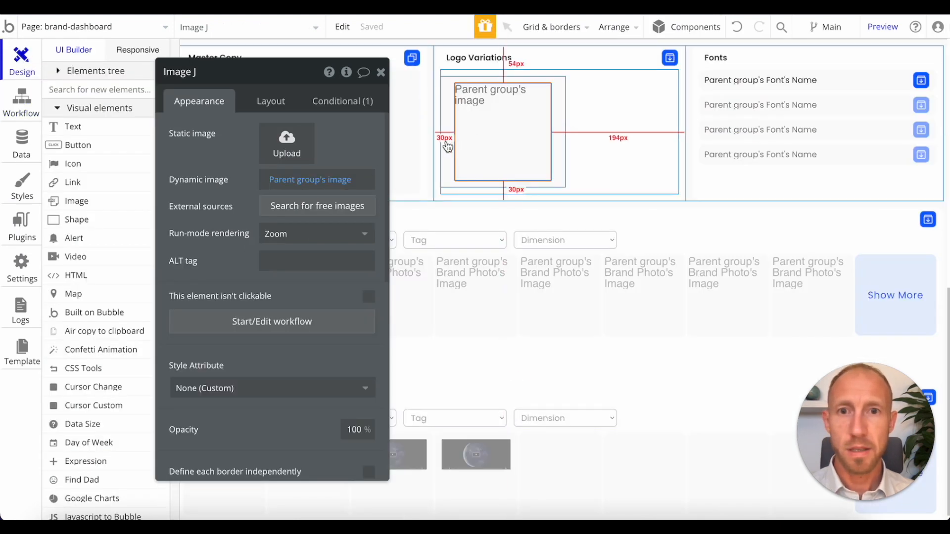
- Back in the brand-dashboard editor, reveal Image J in the elements tree and inspect its RG - Logos repeating group
{"action": "left_click", "coordinate": [437, 77]}
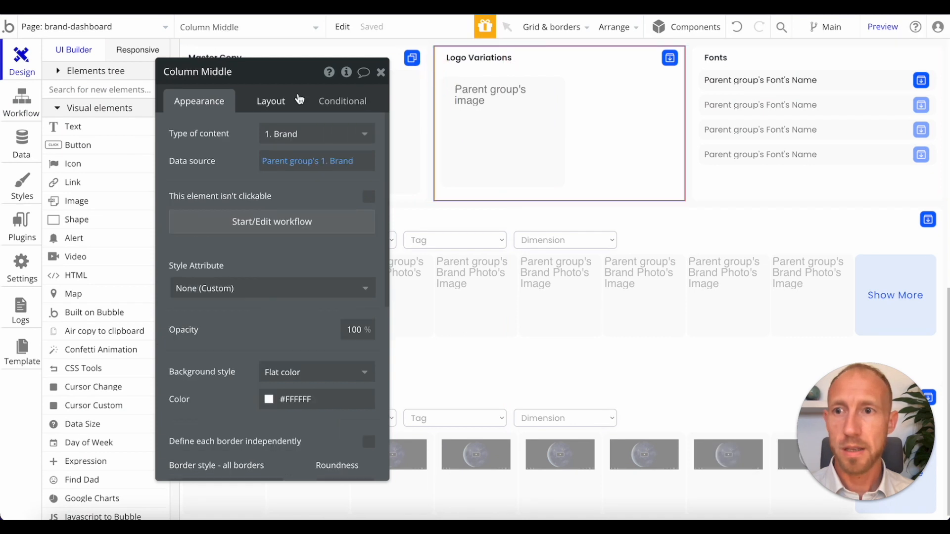
{"action": "left_click", "coordinate": [484, 133]}
{"action": "scroll", "coordinate": [257, 386], "scroll_direction": "down", "scroll_amount": 10}
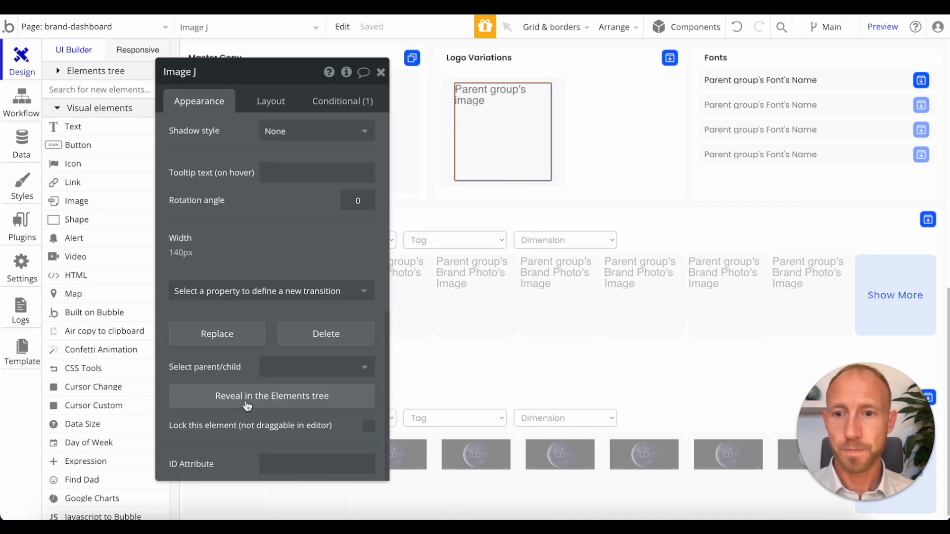
{"action": "left_click", "coordinate": [247, 405]}
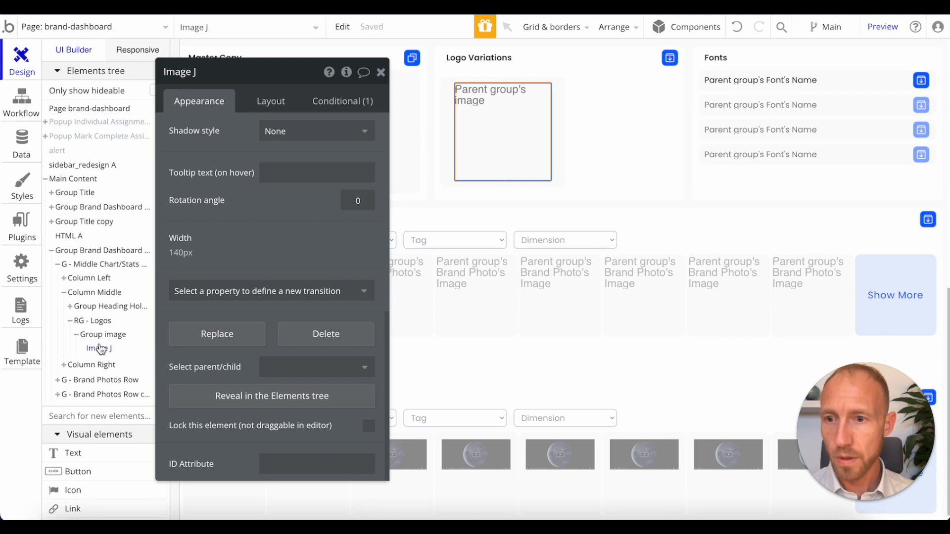
{"action": "left_click", "coordinate": [93, 321]}
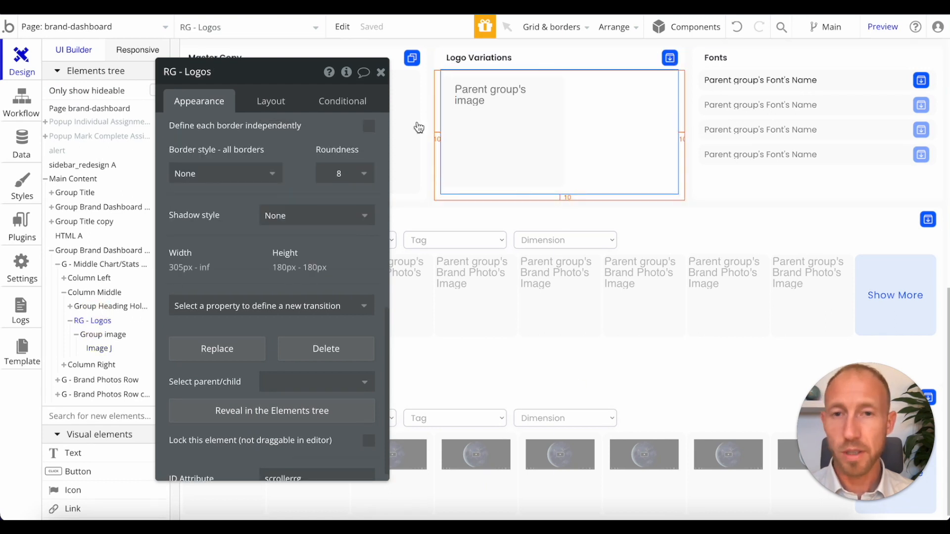
- Copy Column Middle, the Logo Variations column, together with its workflows
{"action": "left_click", "coordinate": [432, 106]}
{"action": "left_click", "coordinate": [439, 76]}
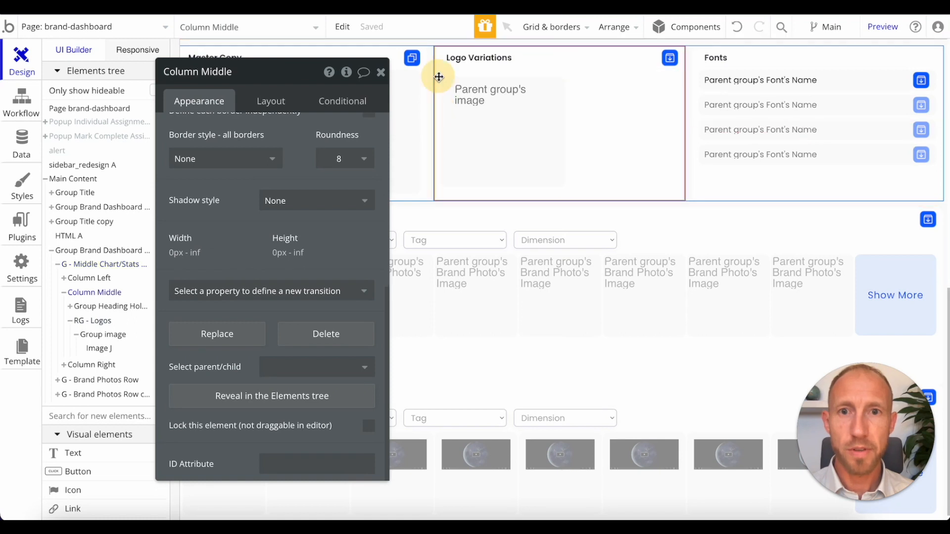
{"action": "right_click", "coordinate": [437, 123]}
{"action": "mouse_move", "coordinate": [580, 307]}
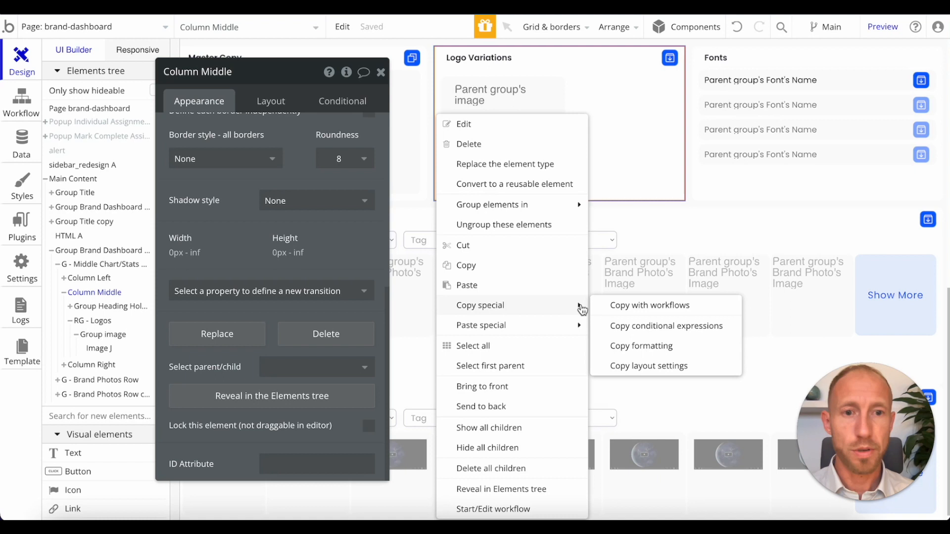
{"action": "left_click", "coordinate": [644, 310]}
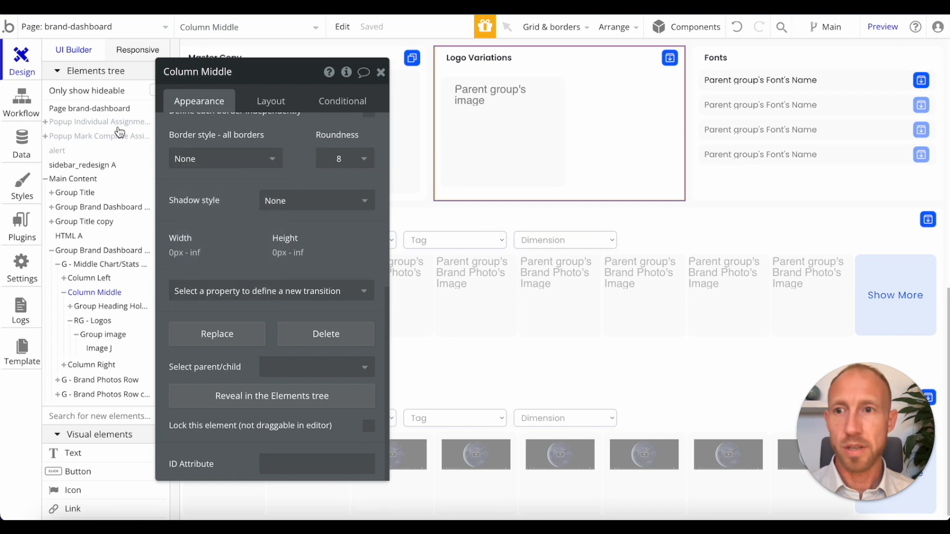
- Review the custom states defined on the brand-dashboard page in the element inspector, and close the inspector
{"action": "left_click", "coordinate": [102, 110]}
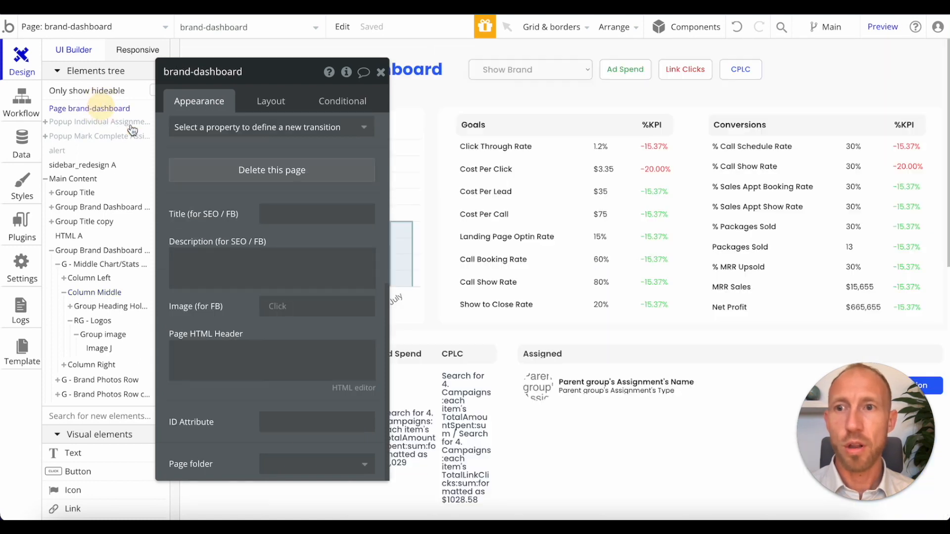
{"action": "left_click", "coordinate": [348, 73]}
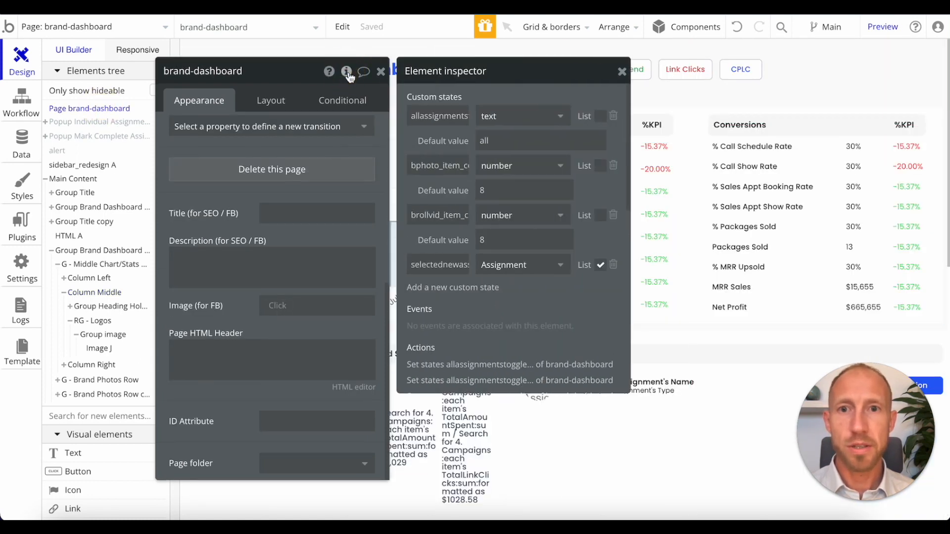
{"action": "left_click", "coordinate": [628, 74]}
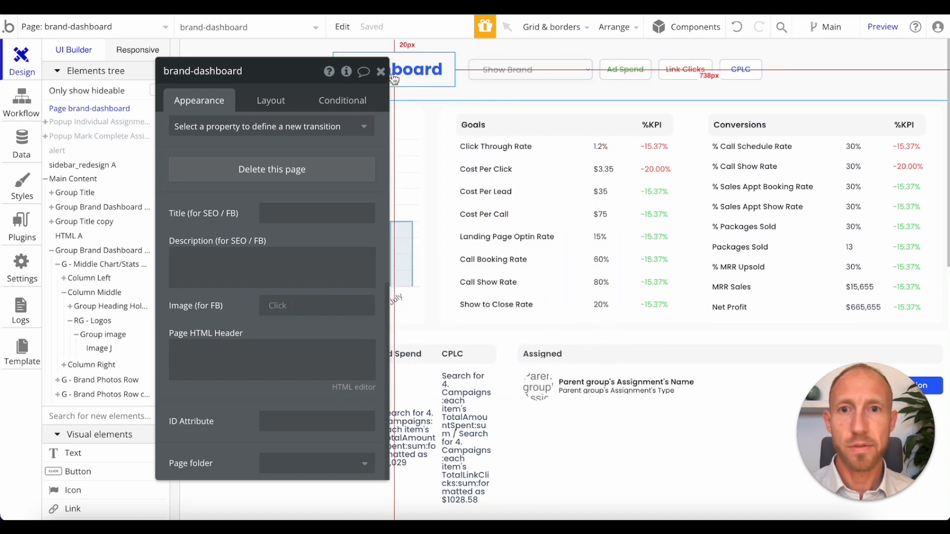
- Copy the Brand Media section's Logo Variations column, Column Middle, with its workflows, and switch to the profile-settings page
{"action": "left_click", "coordinate": [380, 71]}
{"action": "scroll", "coordinate": [477, 162], "scroll_direction": "down", "scroll_amount": 10}
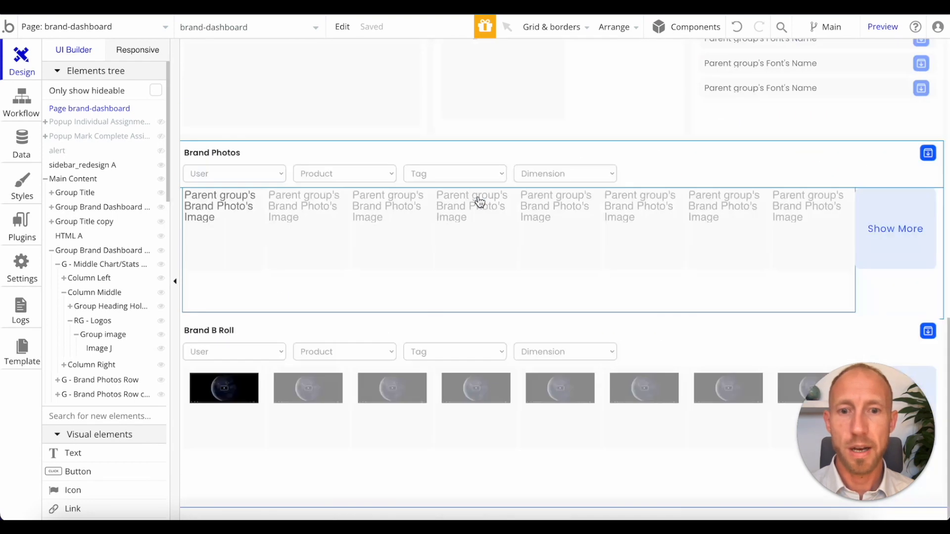
{"action": "scroll", "coordinate": [479, 201], "scroll_direction": "up", "scroll_amount": 3}
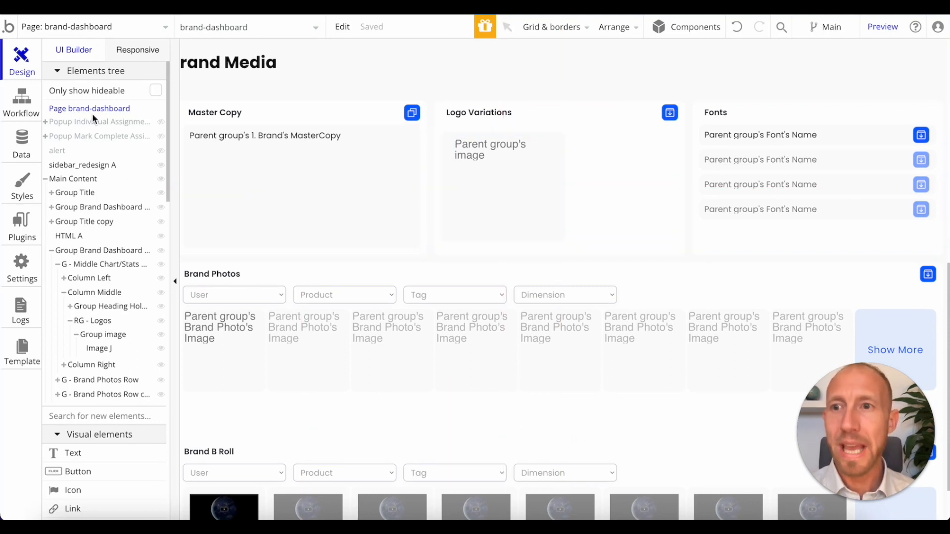
{"action": "left_click", "coordinate": [436, 128]}
{"action": "left_click", "coordinate": [436, 129]}
{"action": "right_click", "coordinate": [437, 130]}
{"action": "mouse_move", "coordinate": [478, 310]}
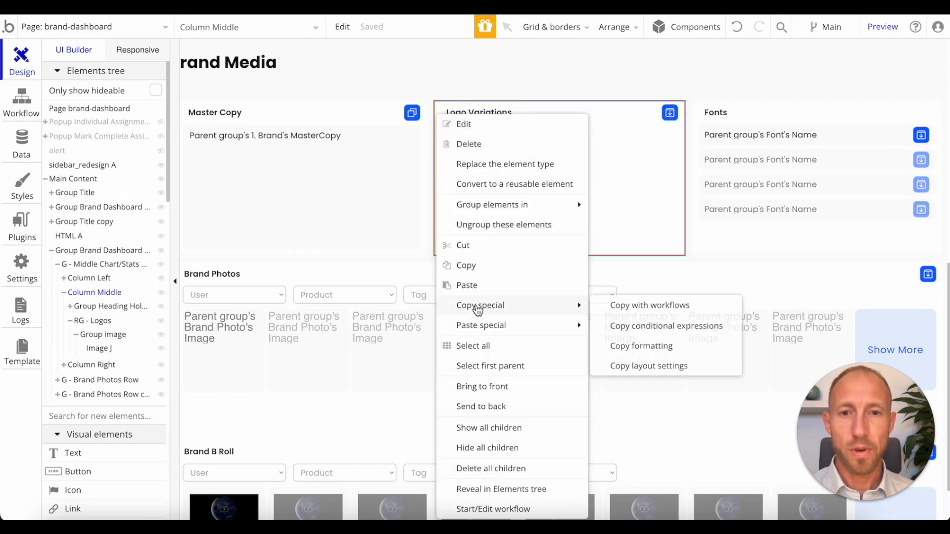
{"action": "left_click", "coordinate": [680, 186]}
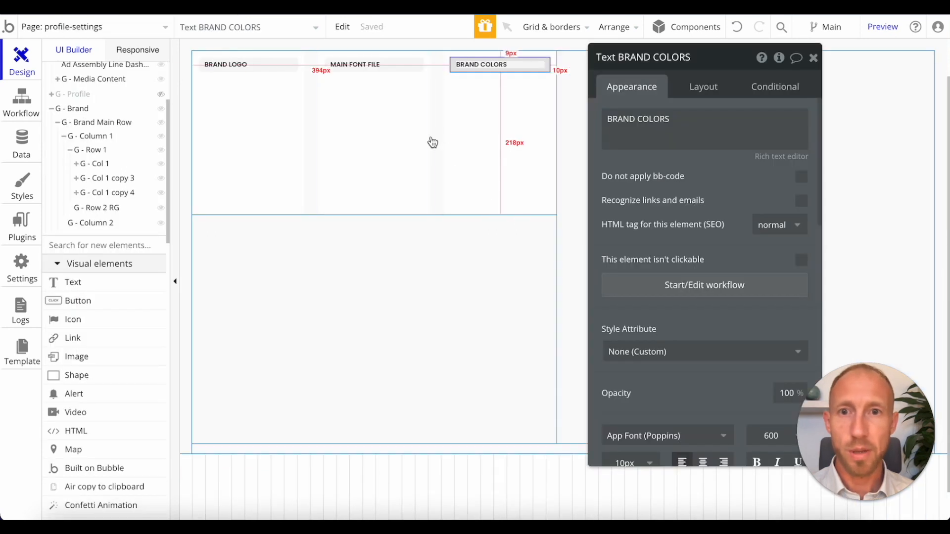
- Paste the copied column with its workflows into G - Row 1, and delete the BRAND LOGO column, G - Col 1
{"action": "right_click", "coordinate": [435, 131]}
{"action": "mouse_move", "coordinate": [518, 313]}
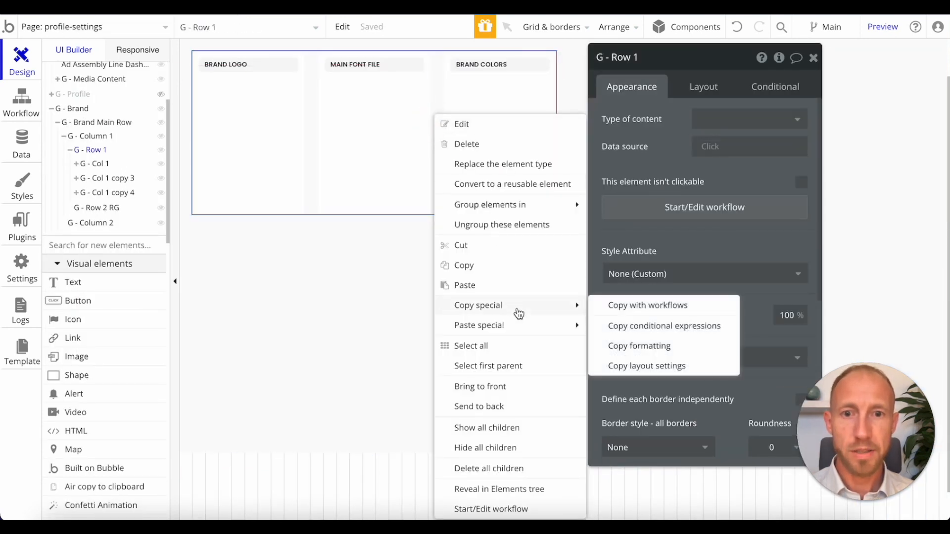
{"action": "mouse_move", "coordinate": [563, 327]}
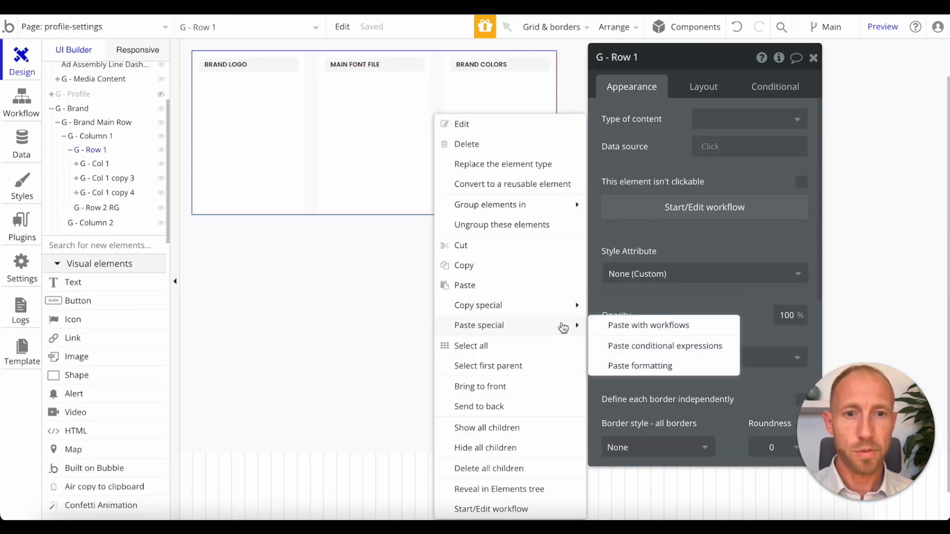
{"action": "left_click", "coordinate": [661, 326]}
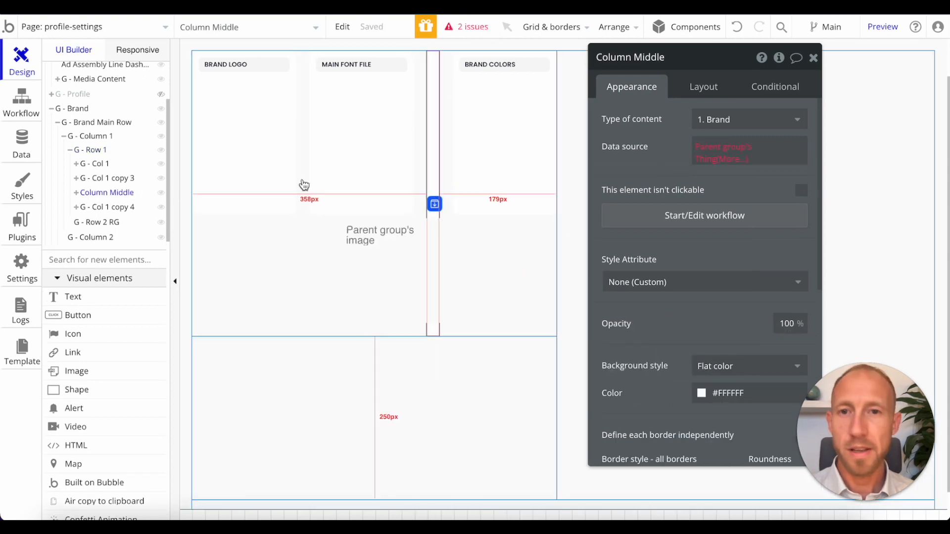
{"action": "left_click", "coordinate": [250, 157]}
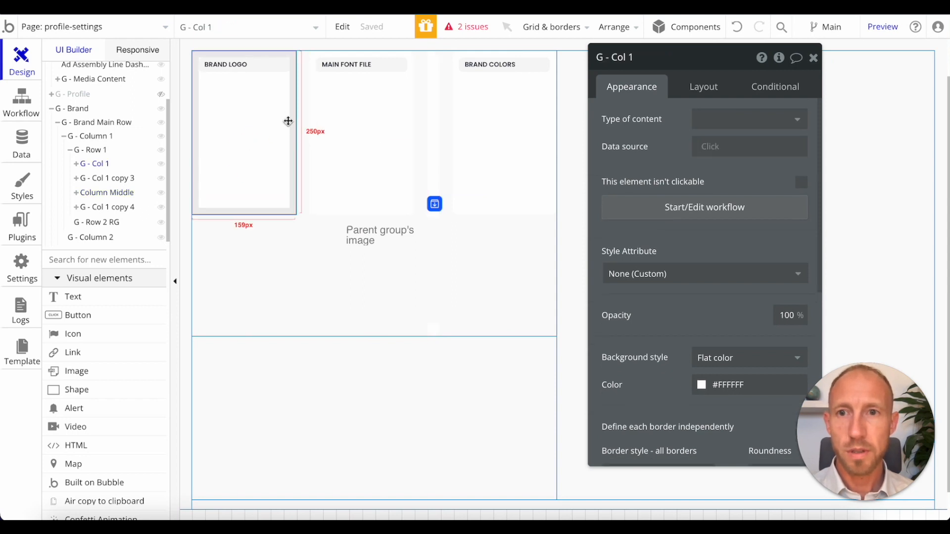
{"action": "key", "text": "Delete"}
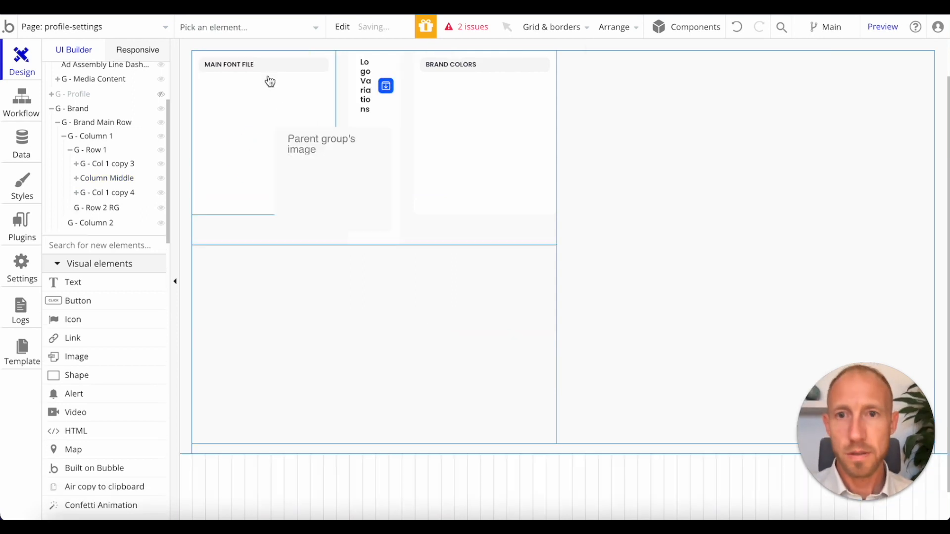
- Set the minimum width of the RG - Logos repeating group to 205 px
{"action": "double_click", "coordinate": [397, 158]}
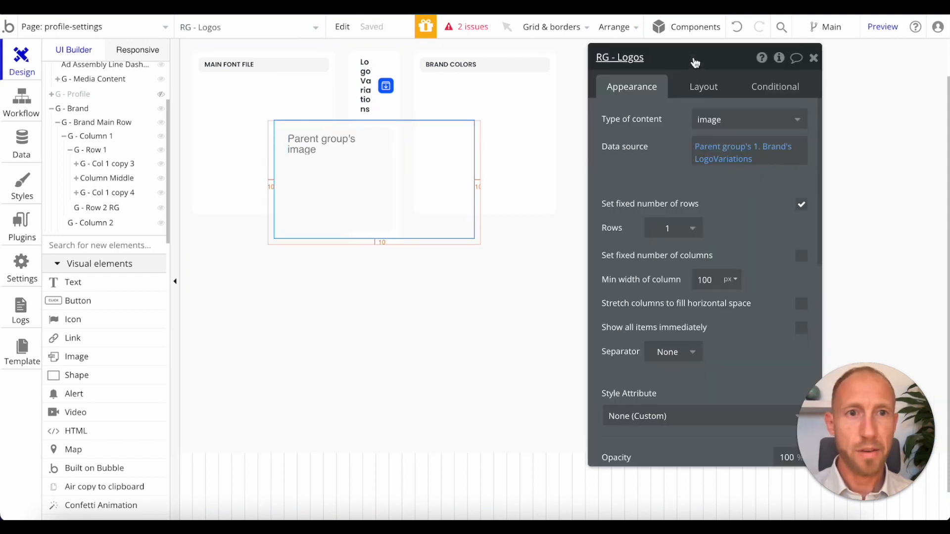
{"action": "left_click_drag", "start_coordinate": [695, 61], "coordinate": [639, 65]}
{"action": "left_click", "coordinate": [643, 89]}
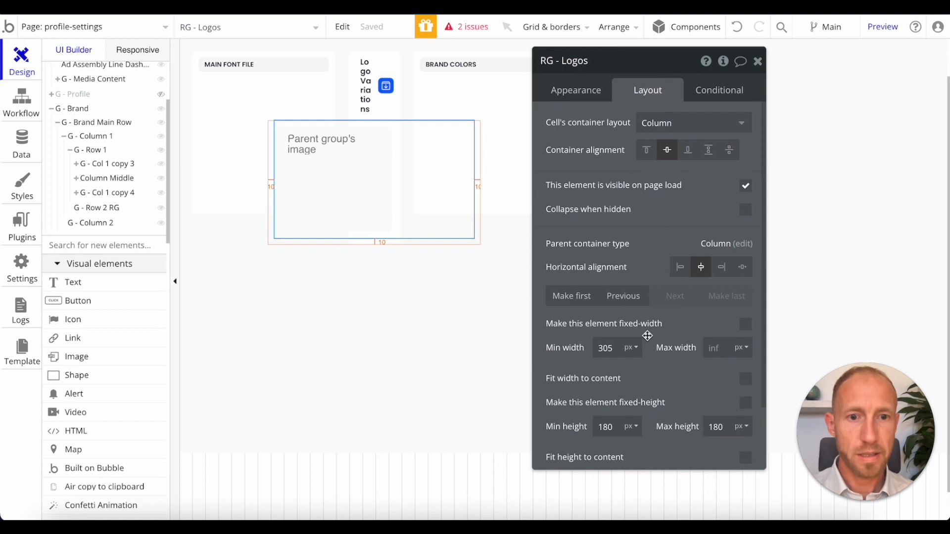
{"action": "scroll", "coordinate": [608, 347], "scroll_direction": "down", "scroll_amount": 1}
{"action": "left_click_drag", "start_coordinate": [604, 348], "coordinate": [584, 346]}
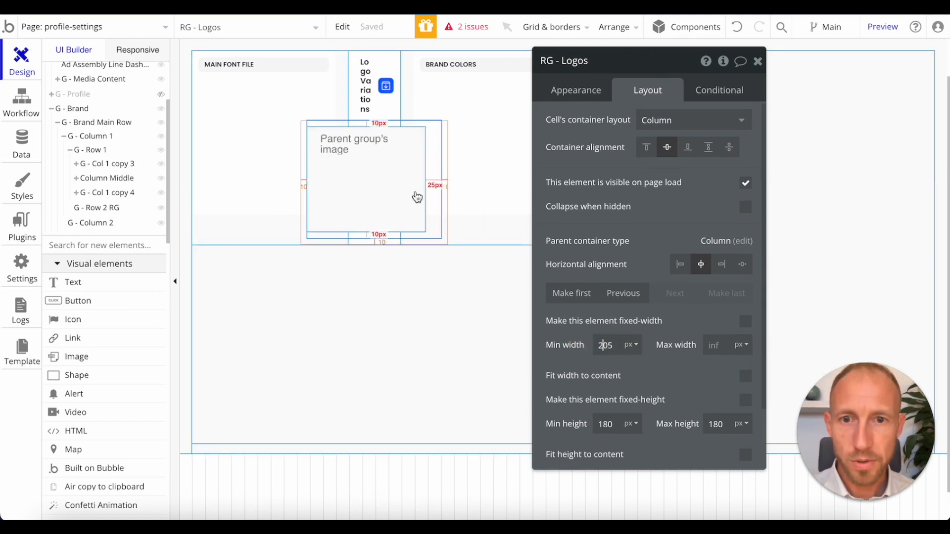
{"action": "scroll", "coordinate": [685, 347], "scroll_direction": "down", "scroll_amount": 2}
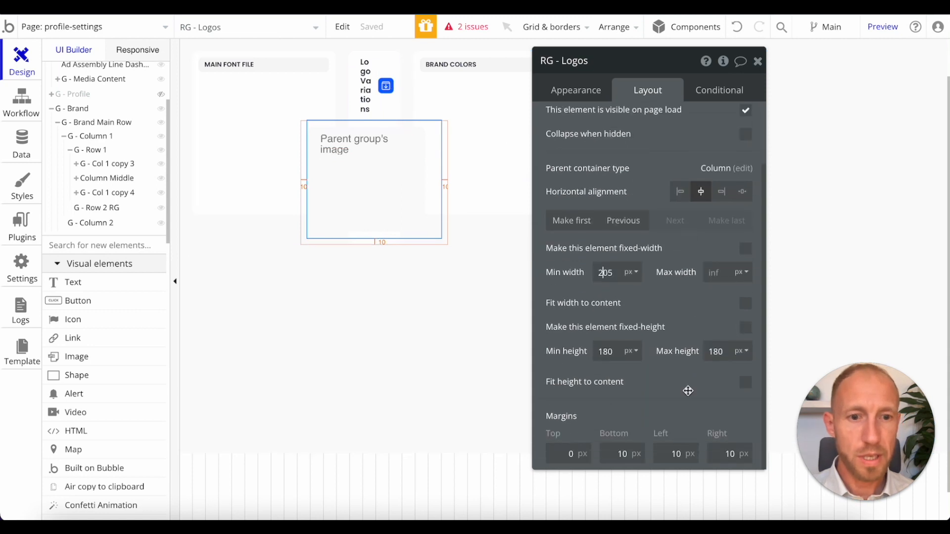
- Clear the ID attribute of the RG - Logos repeating group
{"action": "left_click", "coordinate": [594, 90]}
{"action": "scroll", "coordinate": [644, 216], "scroll_direction": "down", "scroll_amount": 7}
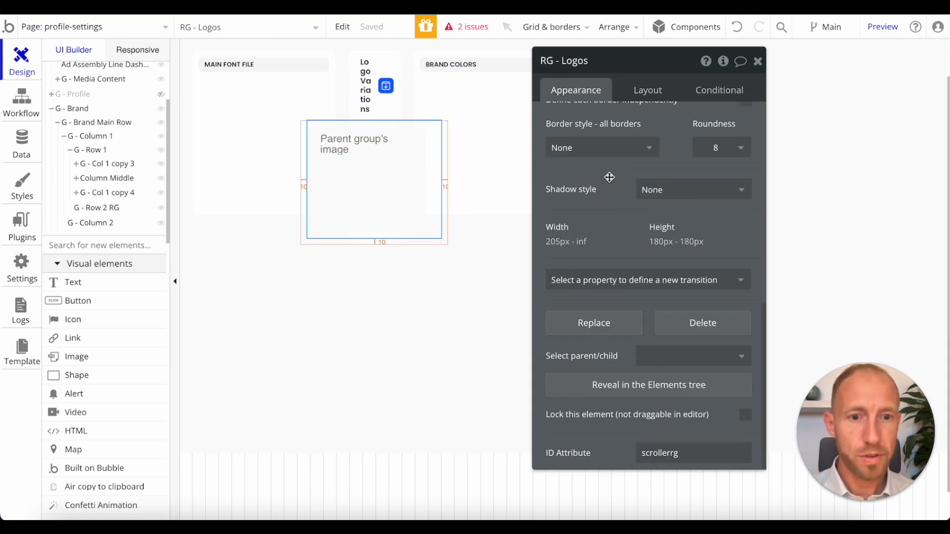
{"action": "left_click", "coordinate": [676, 453]}
{"action": "left_click", "coordinate": [689, 454]}
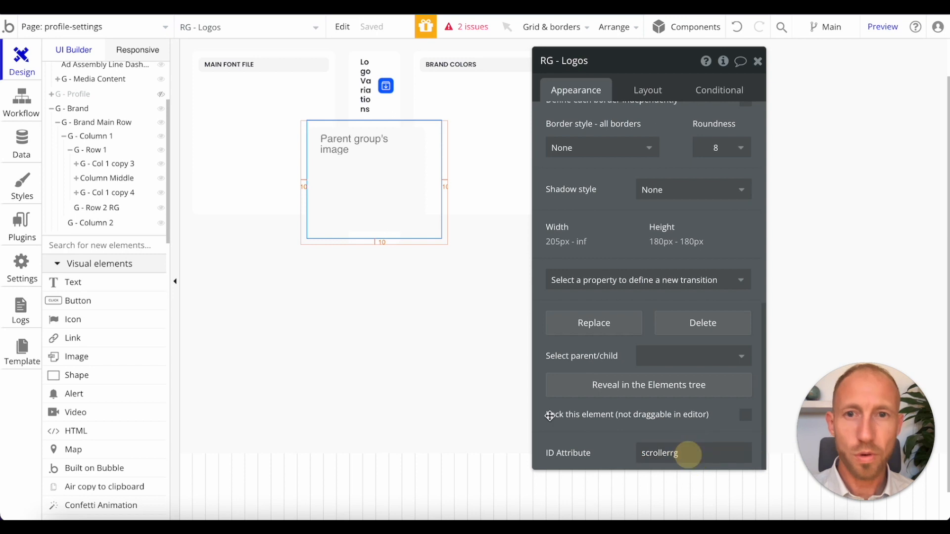
{"action": "left_click", "coordinate": [682, 451]}
{"action": "double_click", "coordinate": [682, 451]}
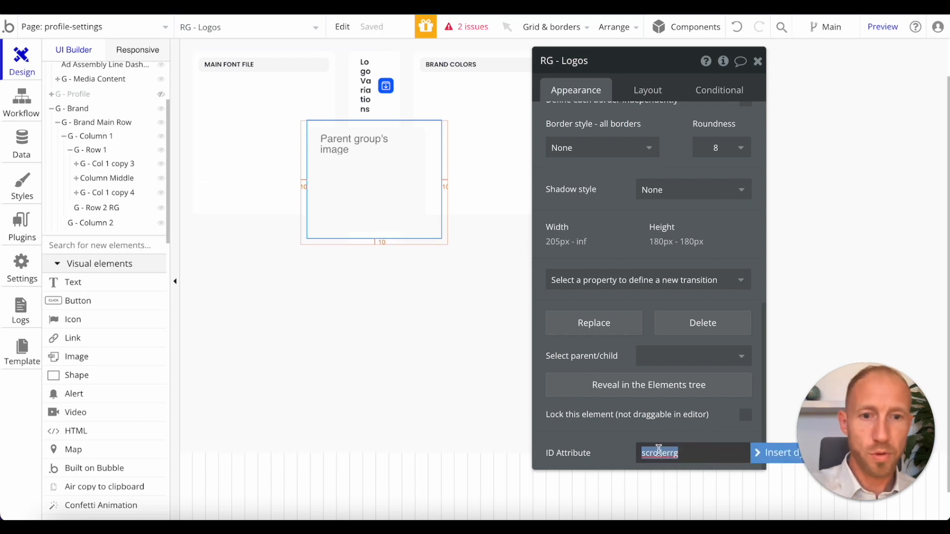
{"action": "key", "text": "BackSpace"}
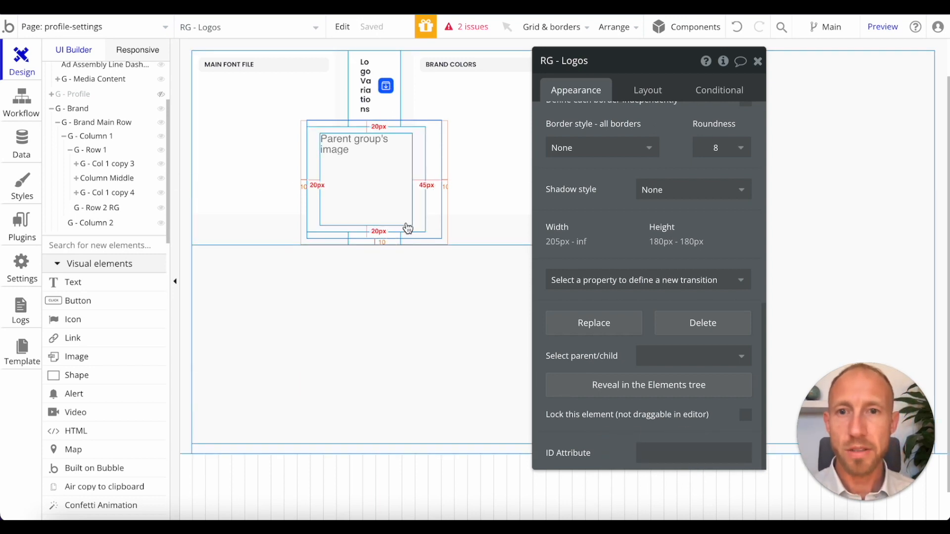
- Reveal RG - Logos in the elements tree and examine its parent groups, Column Middle and G - Row 1
{"action": "left_click", "coordinate": [386, 108]}
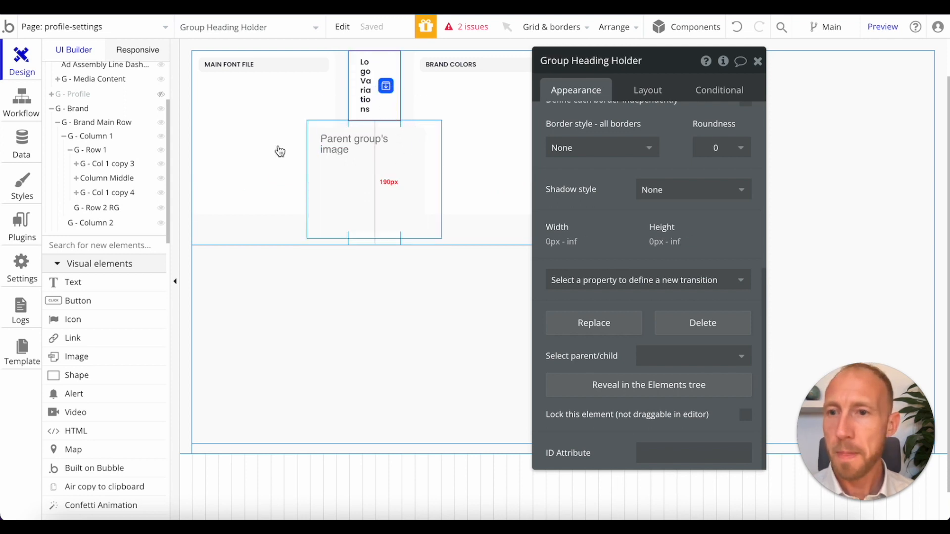
{"action": "left_click", "coordinate": [393, 128]}
{"action": "left_click_drag", "start_coordinate": [79, 224], "coordinate": [624, 253]}
{"action": "left_click", "coordinate": [594, 385]}
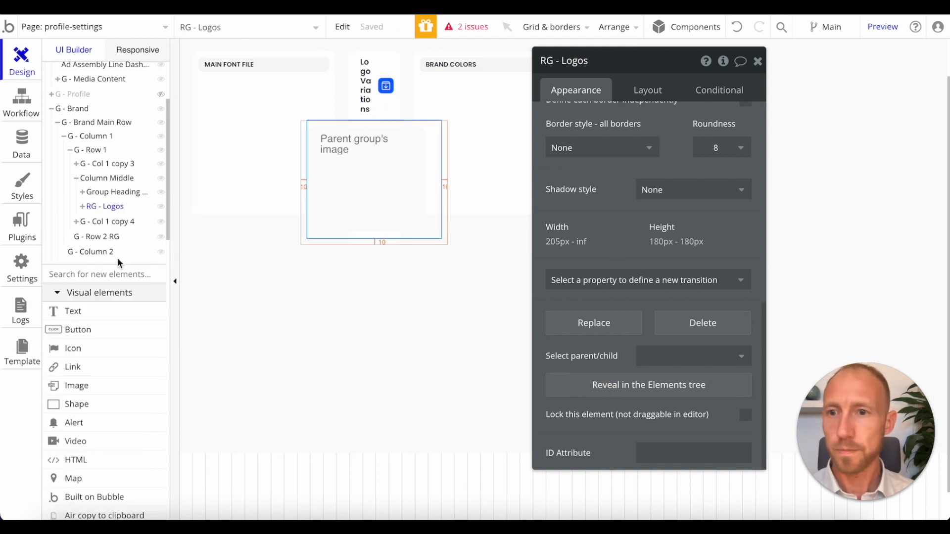
{"action": "left_click", "coordinate": [98, 182]}
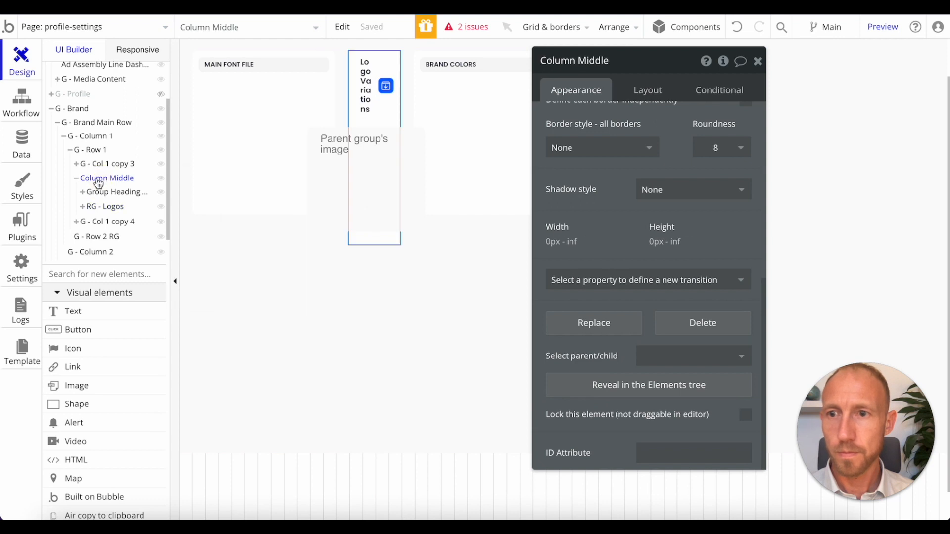
{"action": "left_click", "coordinate": [90, 150]}
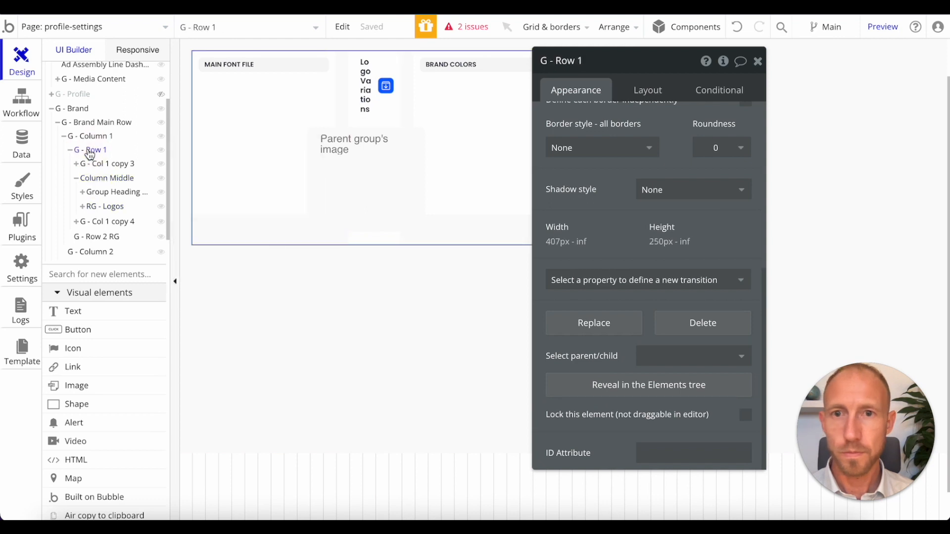
{"action": "left_click", "coordinate": [70, 150]}
{"action": "left_click", "coordinate": [71, 150]}
- Rename the MAIN FONT FILE column as G - Col 2 and the BRAND COLORS column as G - Col 3
{"action": "left_click", "coordinate": [99, 165]}
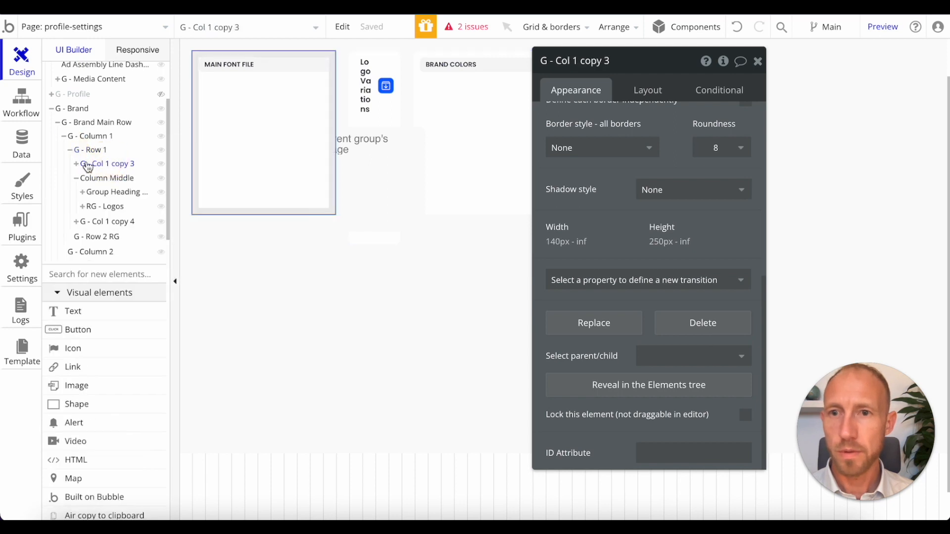
{"action": "left_click_drag", "start_coordinate": [573, 61], "coordinate": [661, 62]}
{"action": "type", "text": "2"}
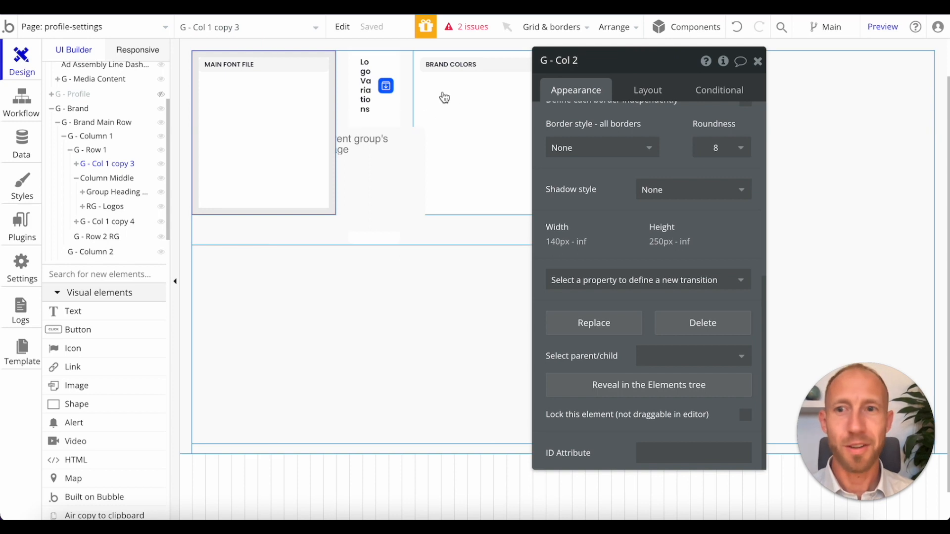
{"action": "left_click", "coordinate": [107, 221]}
{"action": "left_click", "coordinate": [580, 61]}
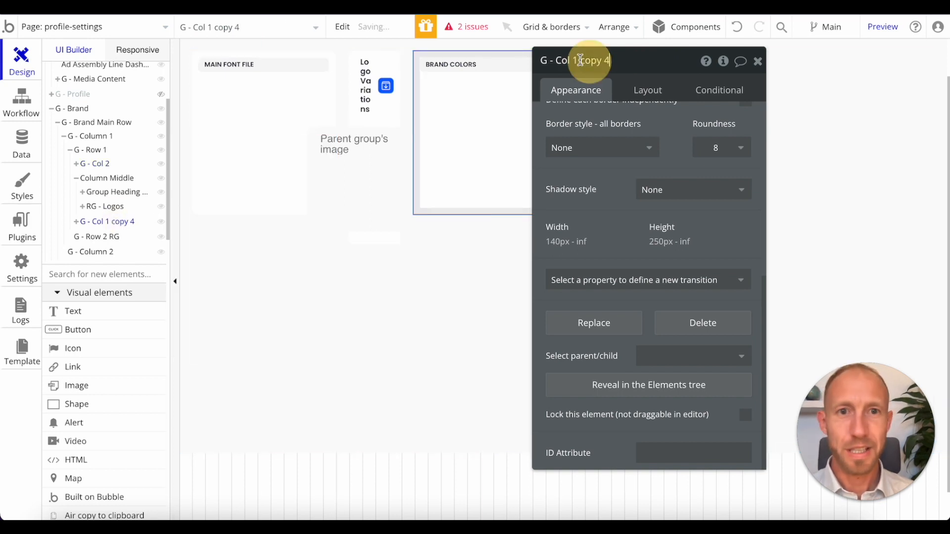
{"action": "left_click_drag", "start_coordinate": [571, 61], "coordinate": [652, 61]}
{"action": "type", "text": "3"}
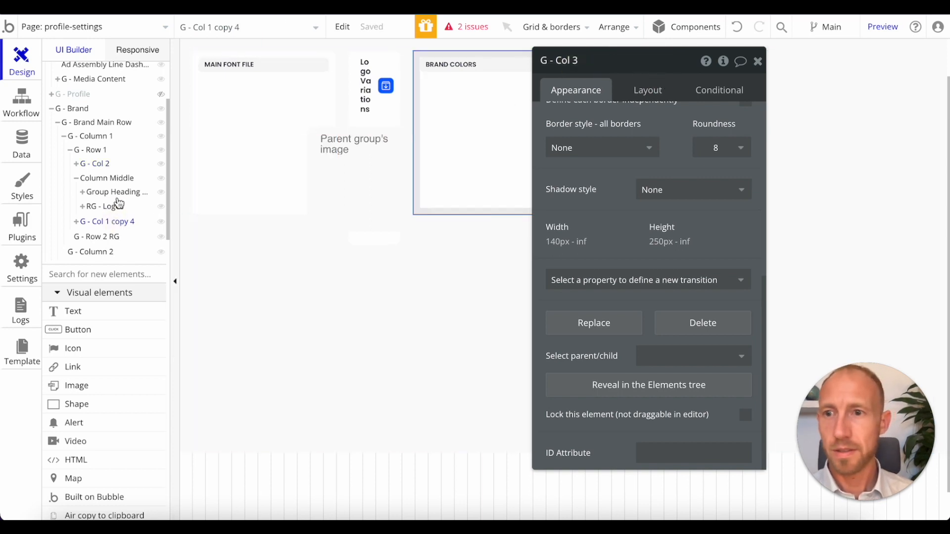
- Rename Column Middle as G - Col 1 and move it ahead of G - Col 2 in G - Row 1
{"action": "left_click", "coordinate": [107, 179]}
{"action": "triple_click", "coordinate": [579, 60]}
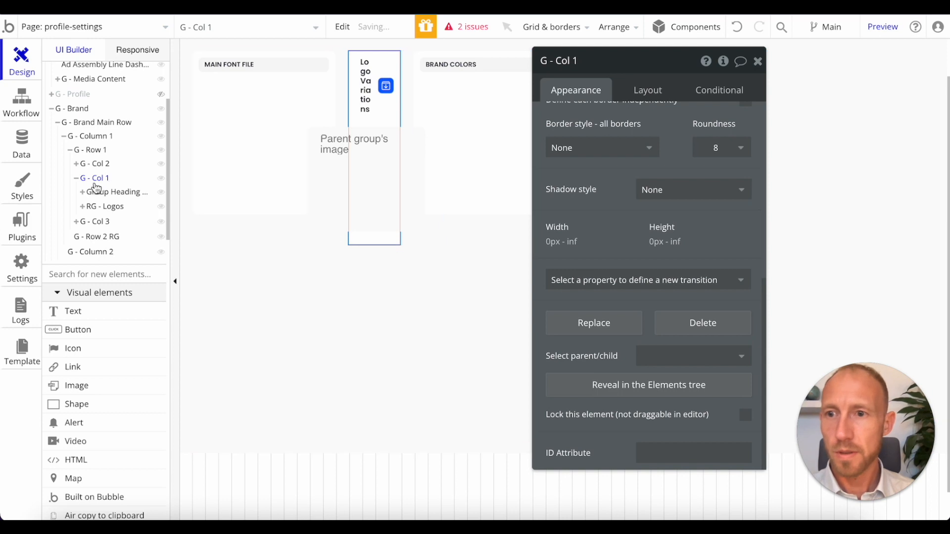
{"action": "left_click_drag", "start_coordinate": [99, 184], "coordinate": [101, 159]}
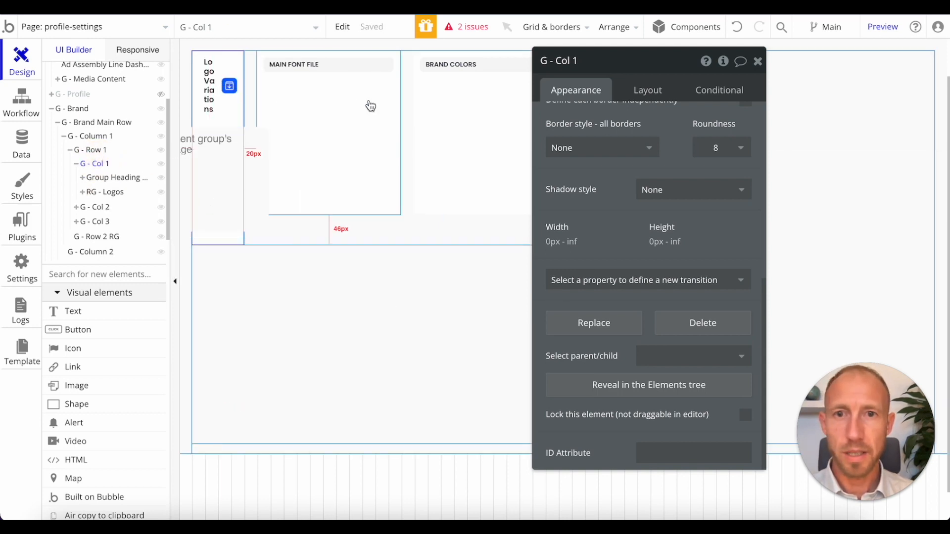
- Switch to the Figma design and review the Settings Brand layout, including the logo, font and color cards, My Team and My Links
{"action": "left_click_drag", "start_coordinate": [632, 62], "coordinate": [799, 50]}
{"action": "left_click", "coordinate": [545, 120]}
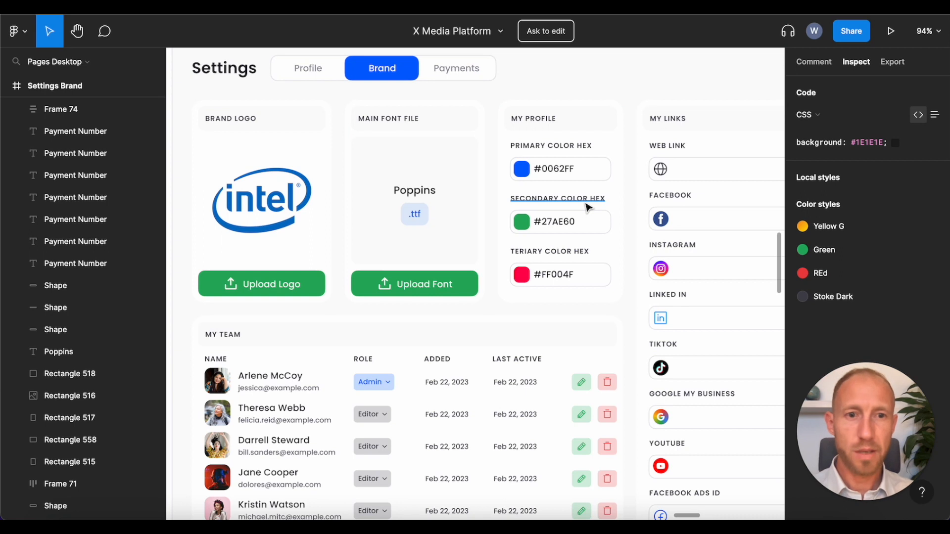
{"action": "scroll", "coordinate": [585, 210], "scroll_direction": "down", "scroll_amount": 5}
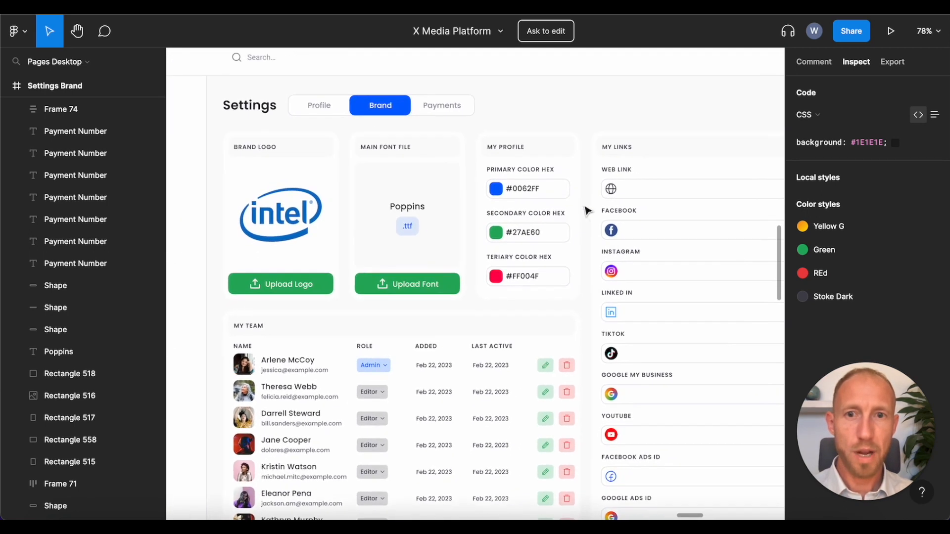
{"action": "scroll", "coordinate": [585, 212], "scroll_direction": "down", "scroll_amount": 4}
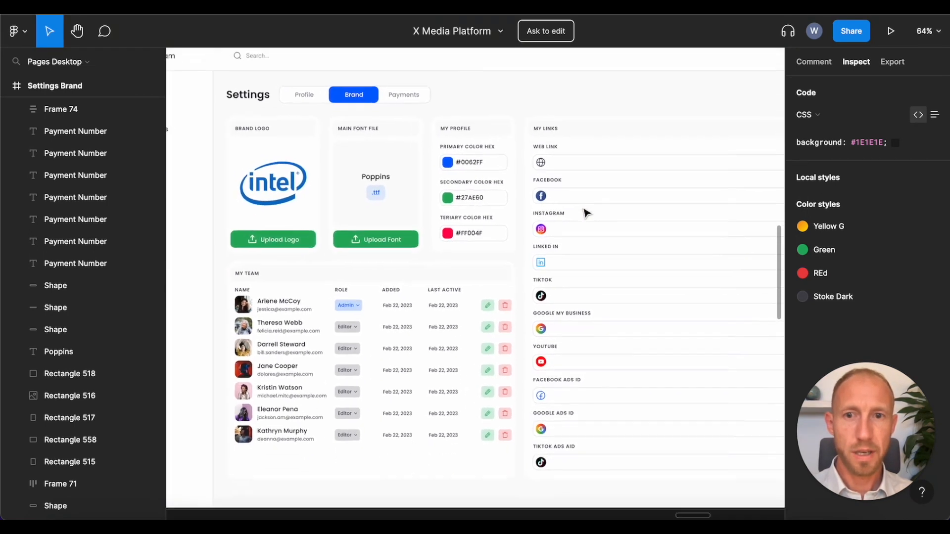
{"action": "scroll", "coordinate": [585, 211], "scroll_direction": "down", "scroll_amount": 2}
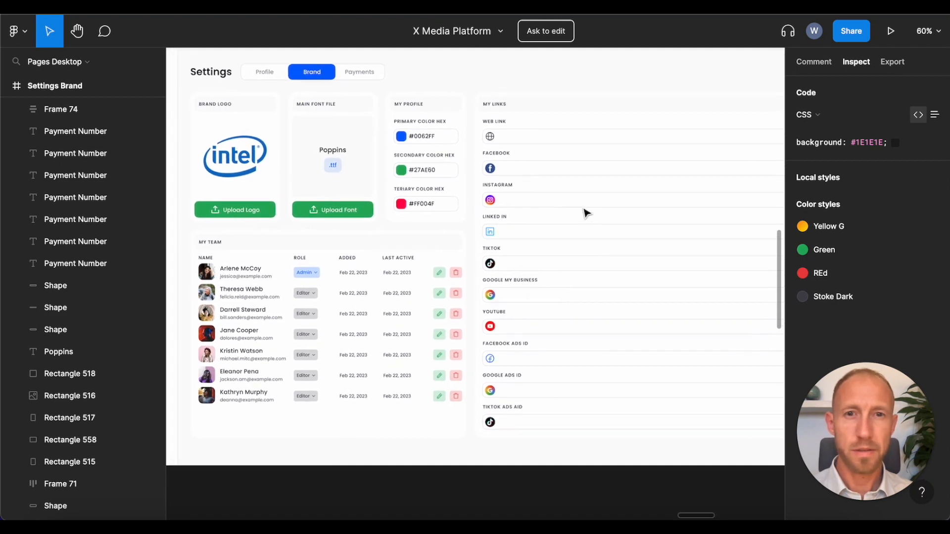
{"action": "scroll", "coordinate": [585, 213], "scroll_direction": "right", "scroll_amount": 3}
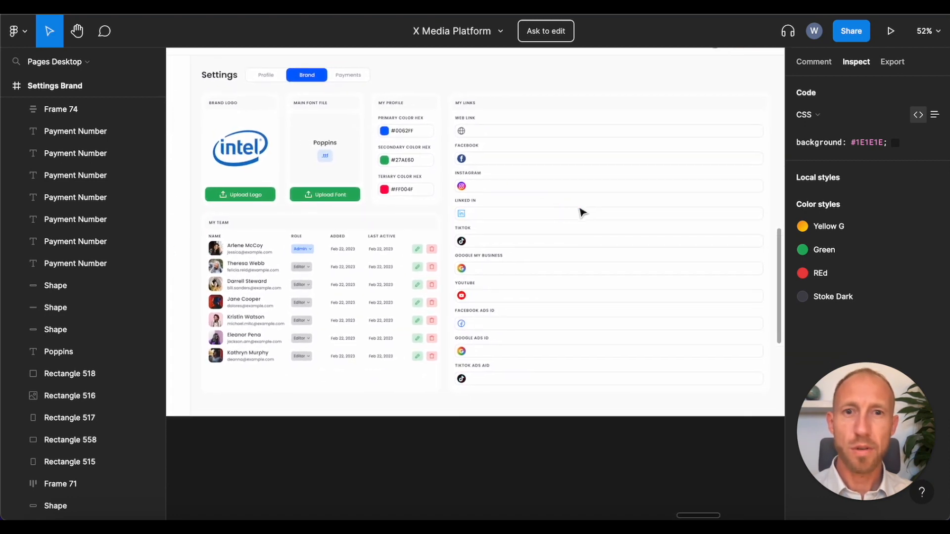
{"action": "scroll", "coordinate": [583, 212], "scroll_direction": "left", "scroll_amount": 1}
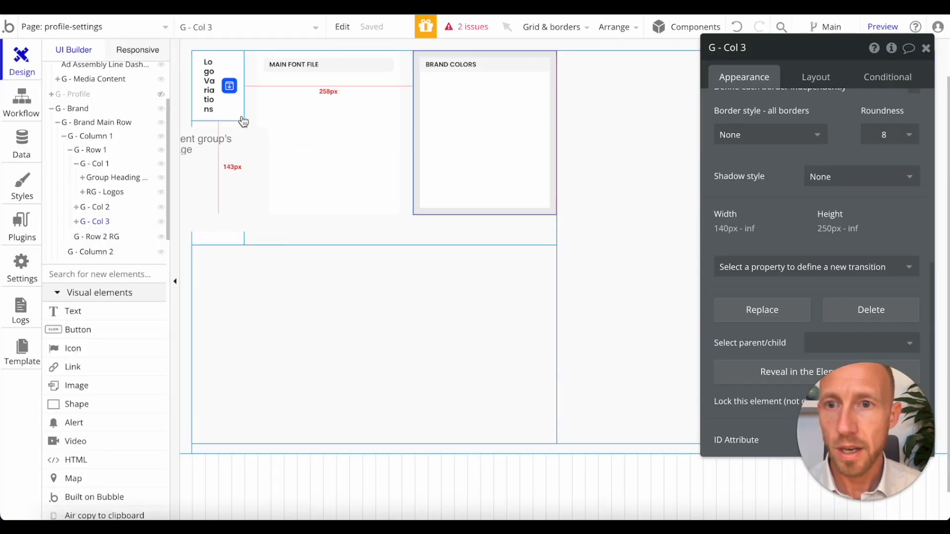
- Set the maximum width of G - Column 2 to 40%
{"action": "left_click", "coordinate": [312, 111]}
{"action": "left_click", "coordinate": [418, 227]}
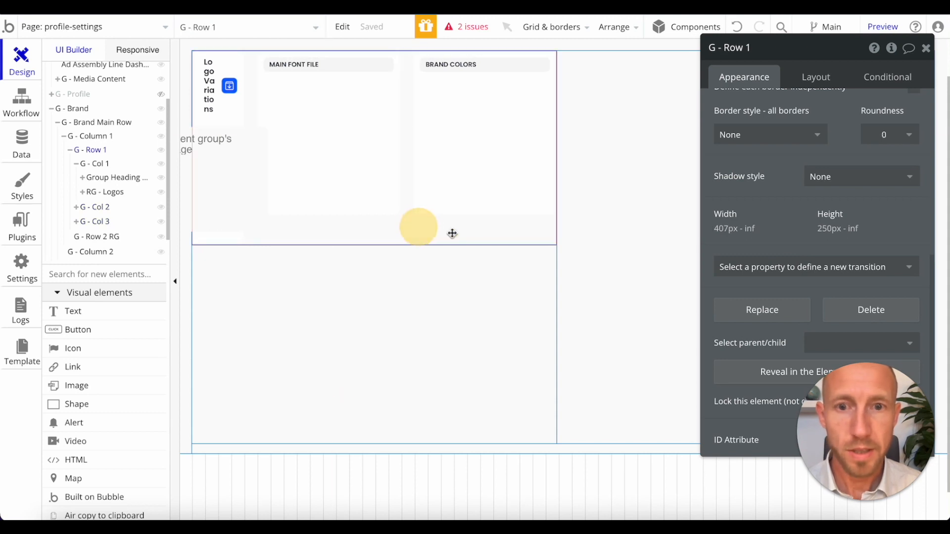
{"action": "left_click", "coordinate": [590, 249]}
{"action": "left_click", "coordinate": [827, 84]}
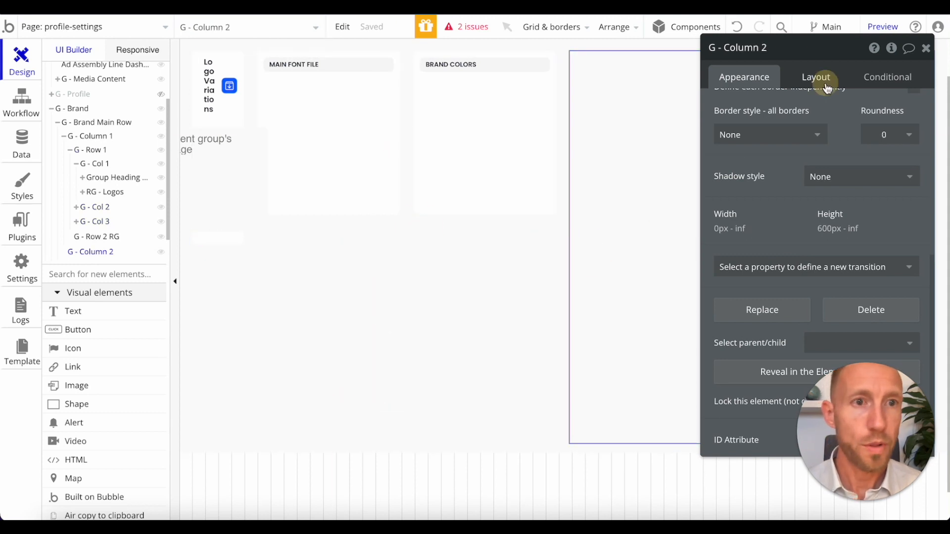
{"action": "left_click_drag", "start_coordinate": [827, 57], "coordinate": [621, 70]}
{"action": "left_click", "coordinate": [676, 166]}
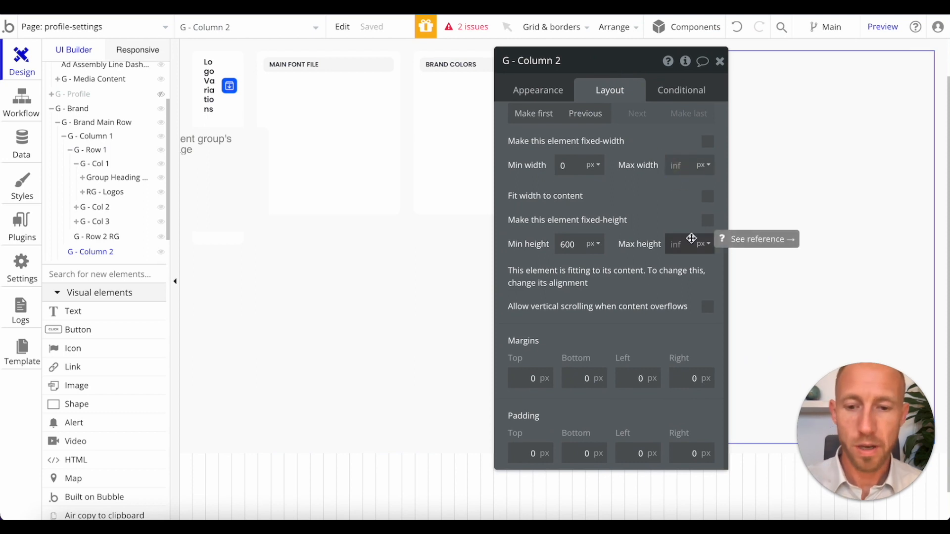
{"action": "type", "text": "40"}
{"action": "left_click", "coordinate": [705, 165]}
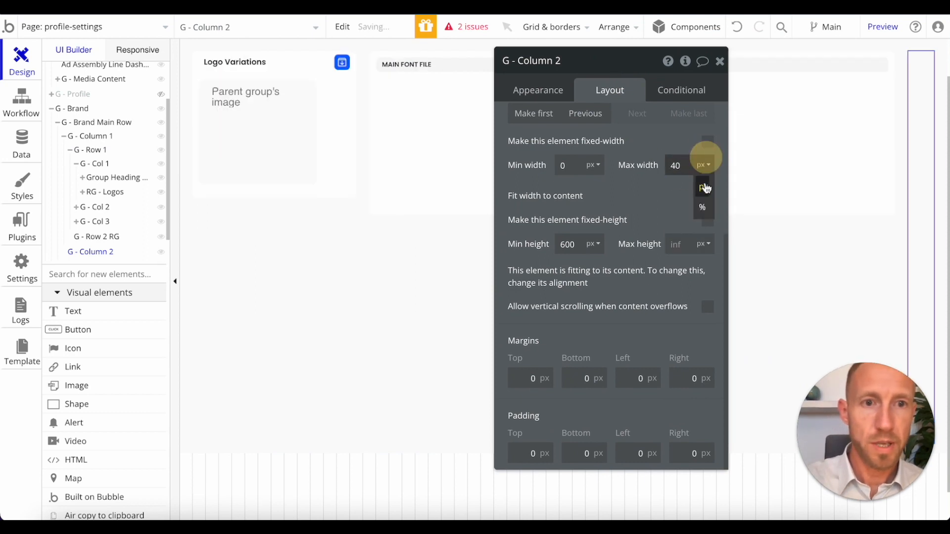
{"action": "left_click", "coordinate": [702, 208]}
{"action": "left_click_drag", "start_coordinate": [630, 69], "coordinate": [791, 174]}
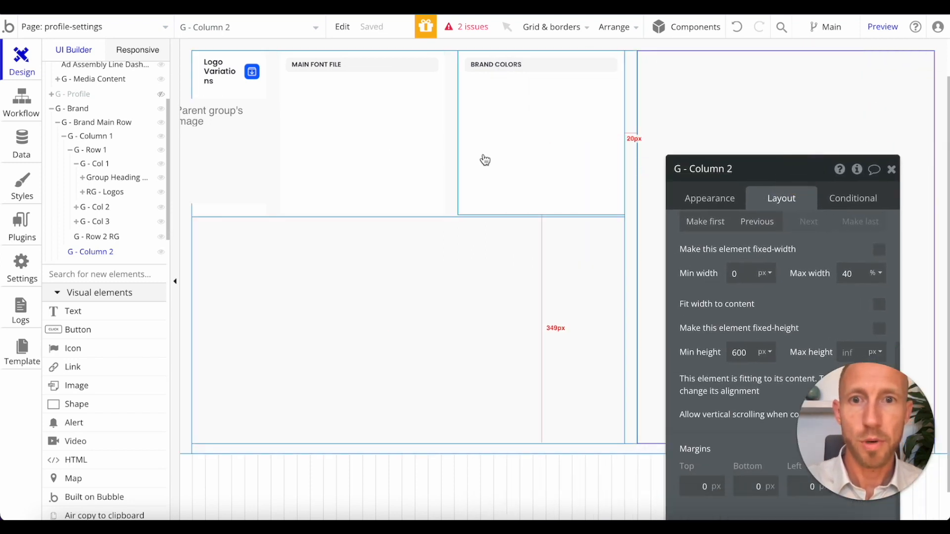
- Make the Logo Variations text and its Group Heading Holder fit their width to content
{"action": "left_click", "coordinate": [452, 153]}
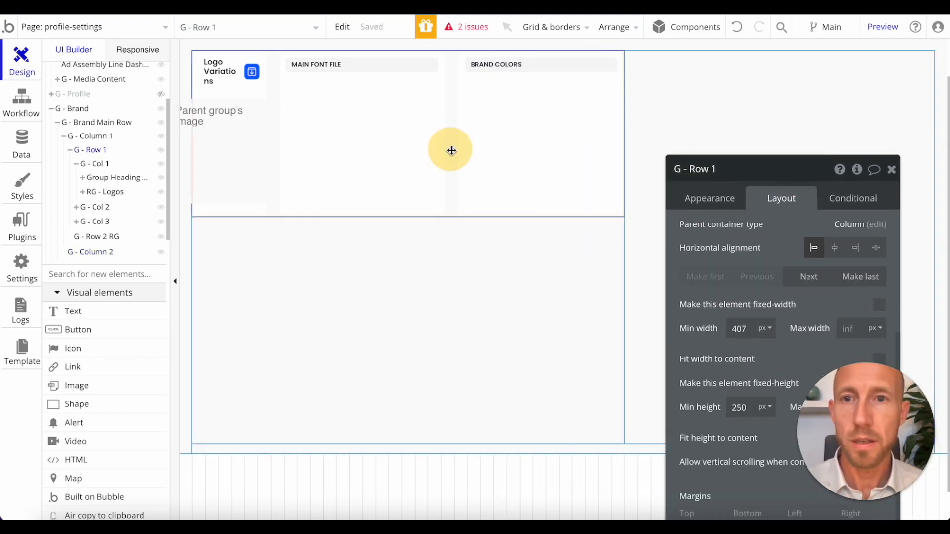
{"action": "left_click", "coordinate": [261, 91]}
{"action": "left_click", "coordinate": [101, 178]}
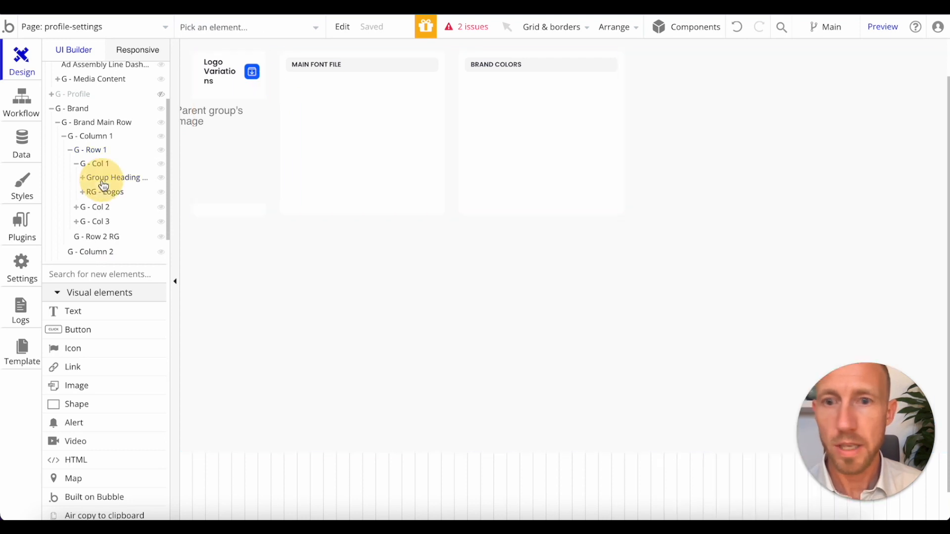
{"action": "left_click", "coordinate": [107, 184]}
{"action": "left_click_drag", "start_coordinate": [803, 168], "coordinate": [699, 81]}
{"action": "scroll", "coordinate": [642, 267], "scroll_direction": "down", "scroll_amount": 2}
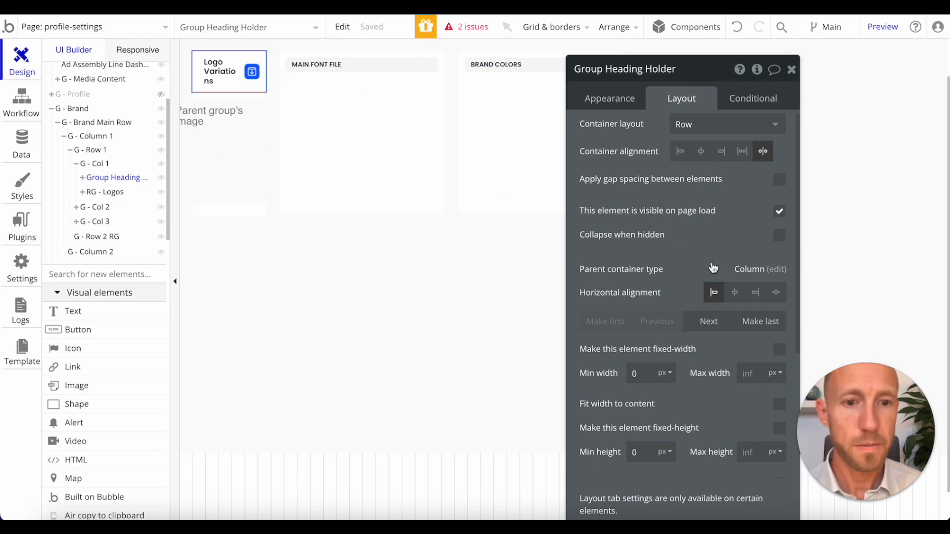
{"action": "double_click", "coordinate": [637, 271]}
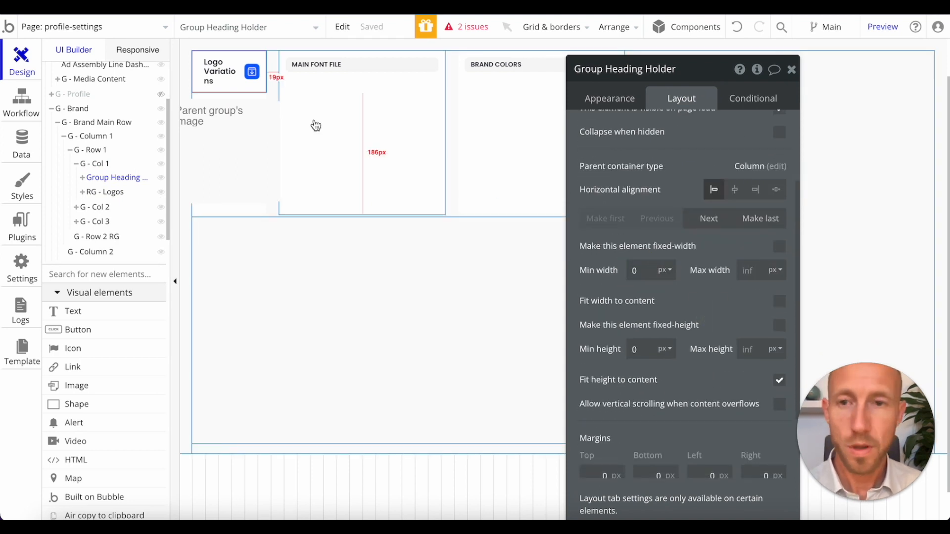
{"action": "left_click", "coordinate": [779, 303]}
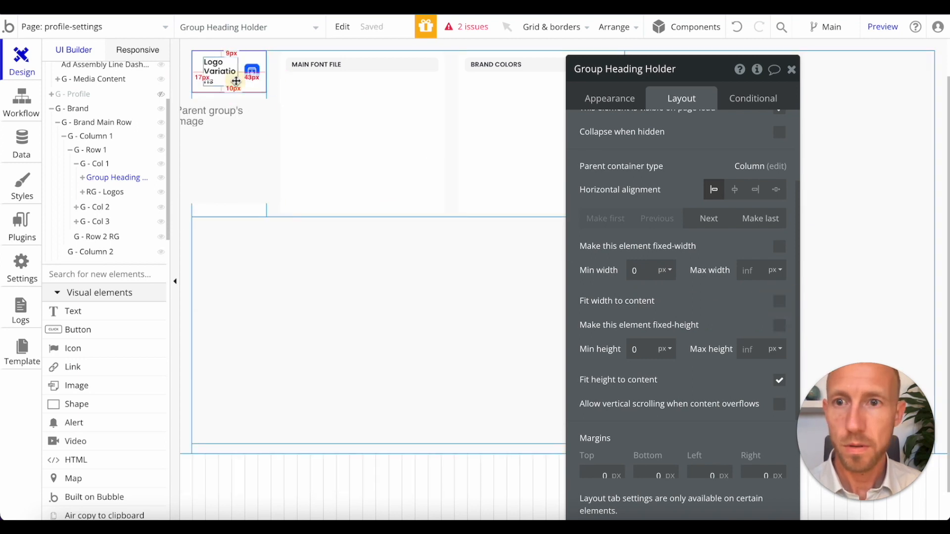
{"action": "left_click", "coordinate": [242, 88]}
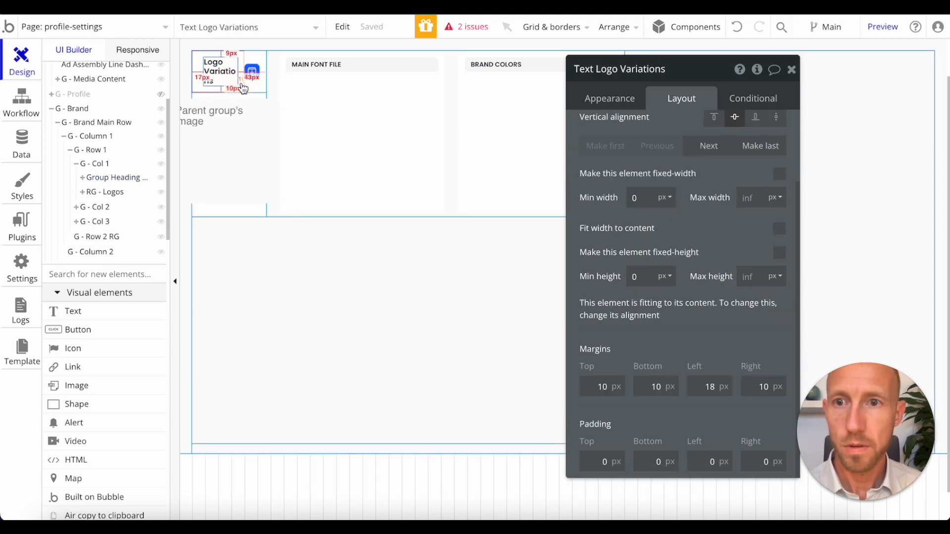
{"action": "left_click", "coordinate": [780, 230]}
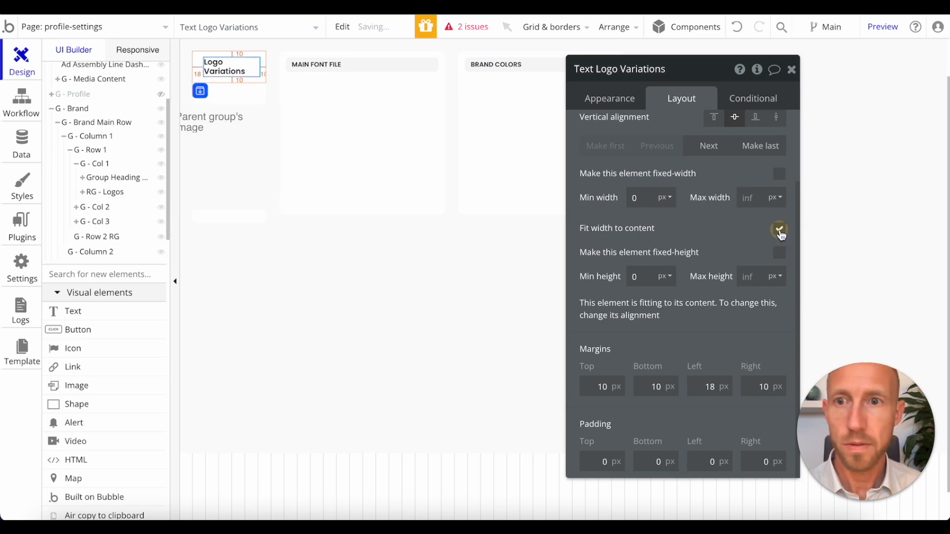
{"action": "left_click", "coordinate": [250, 91]}
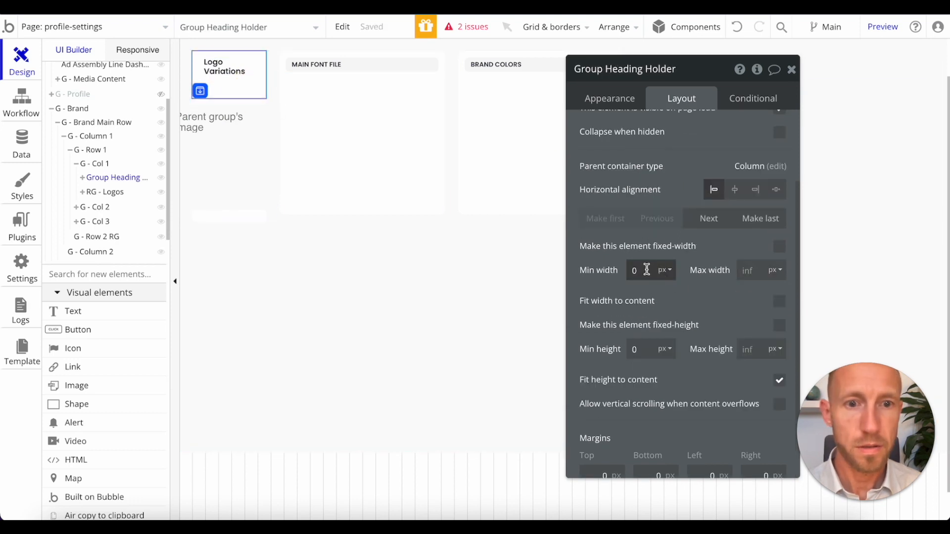
{"action": "left_click", "coordinate": [778, 302]}
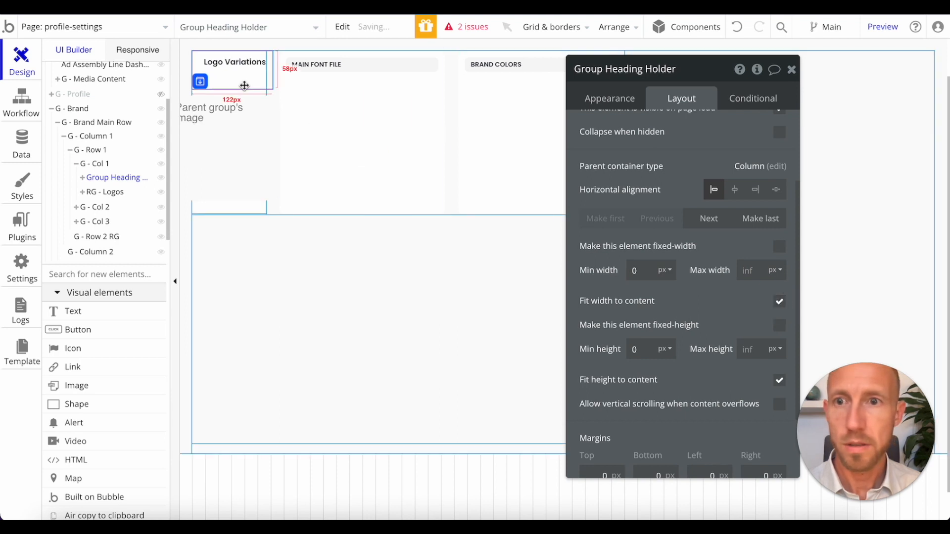
- Check the heading's child elements and RG - Logos, and make G - Col 1 fit its width to content
{"action": "left_click", "coordinate": [83, 179]}
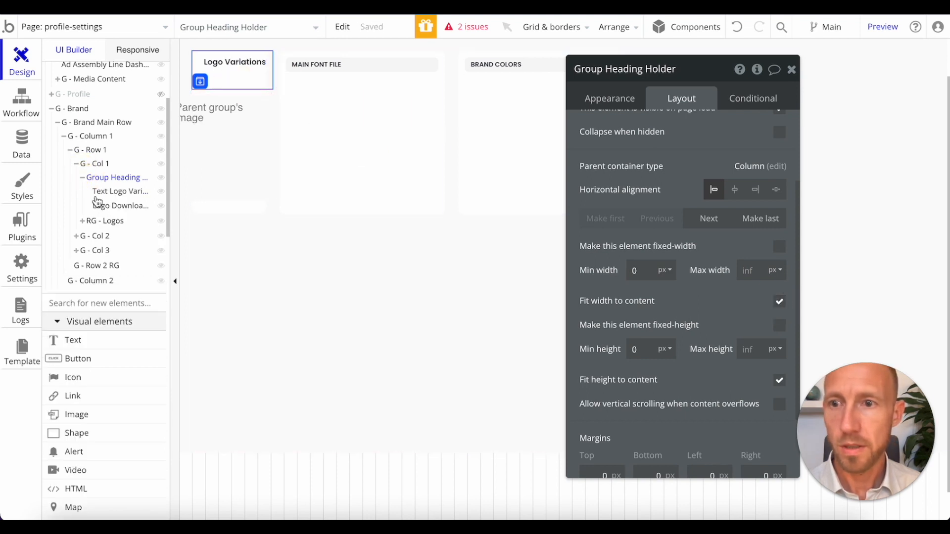
{"action": "left_click", "coordinate": [104, 192]}
{"action": "left_click", "coordinate": [108, 212]}
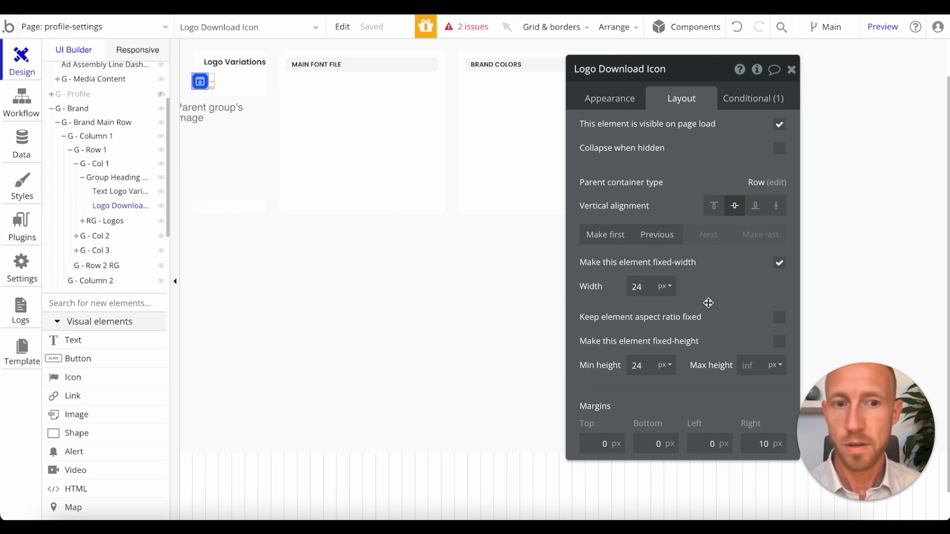
{"action": "left_click", "coordinate": [105, 221]}
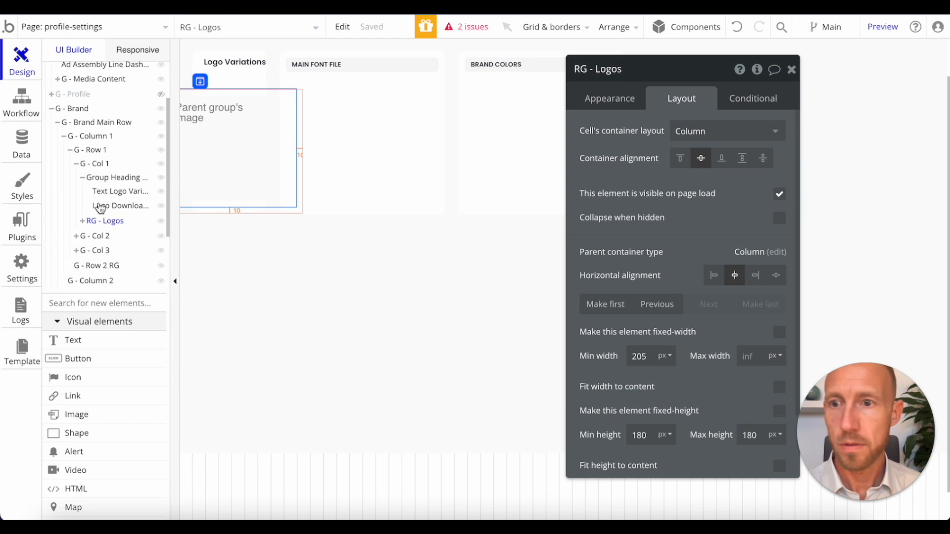
{"action": "left_click", "coordinate": [83, 179]}
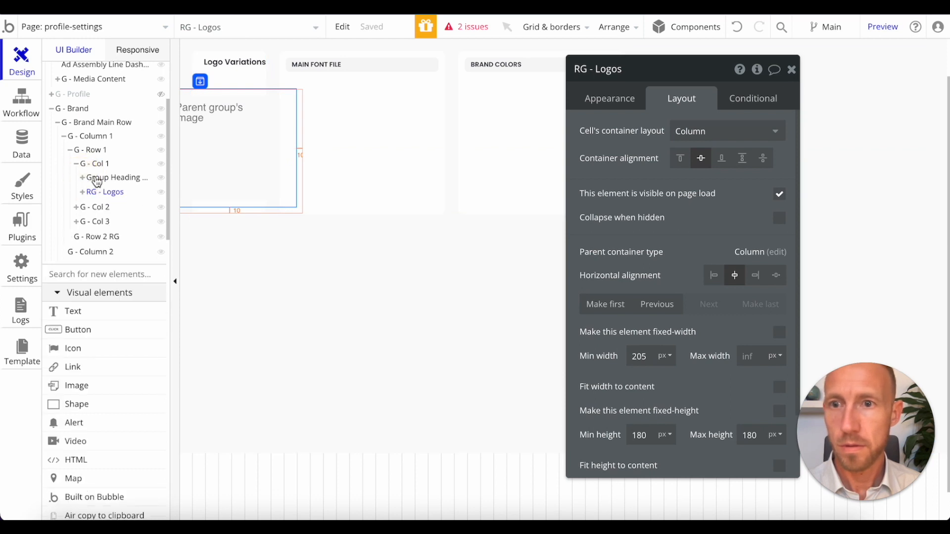
{"action": "left_click", "coordinate": [98, 179]}
{"action": "left_click", "coordinate": [94, 163]}
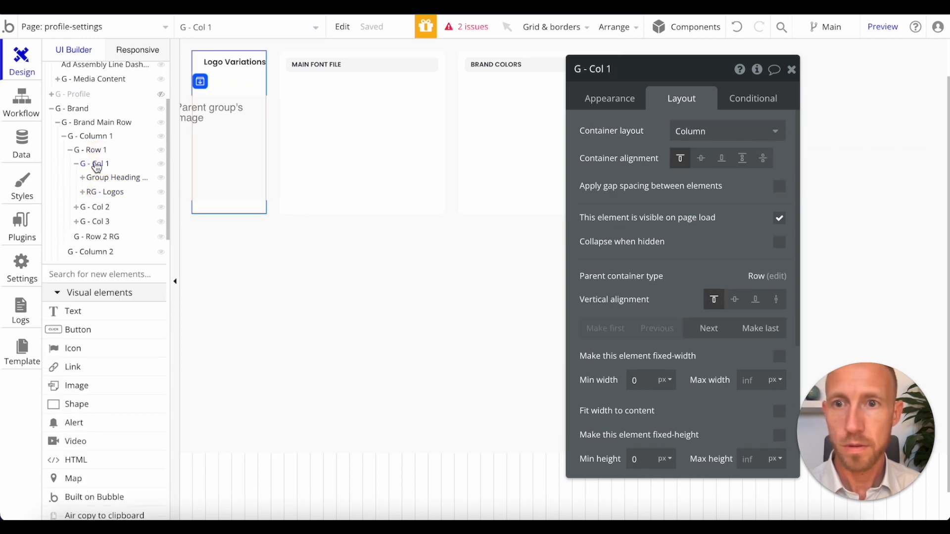
{"action": "scroll", "coordinate": [692, 254], "scroll_direction": "down", "scroll_amount": 4}
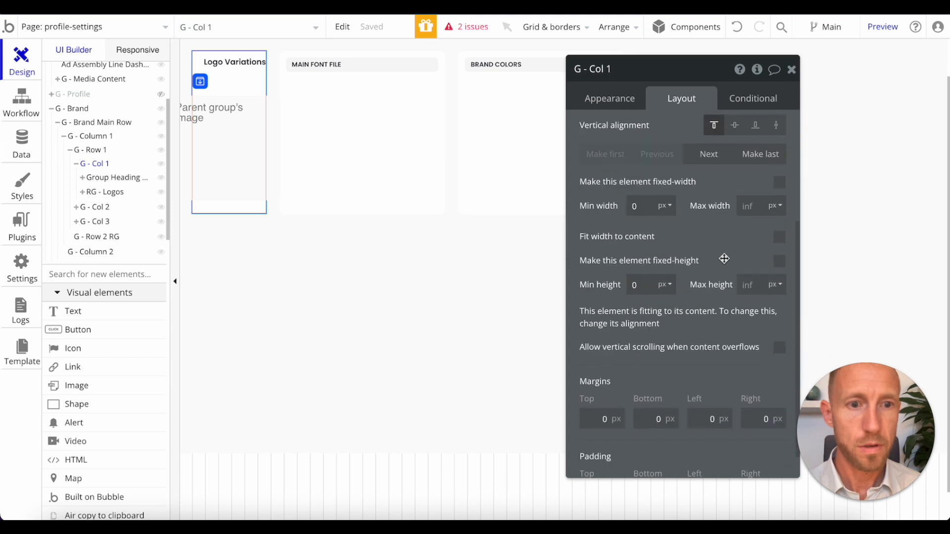
{"action": "left_click", "coordinate": [778, 238]}
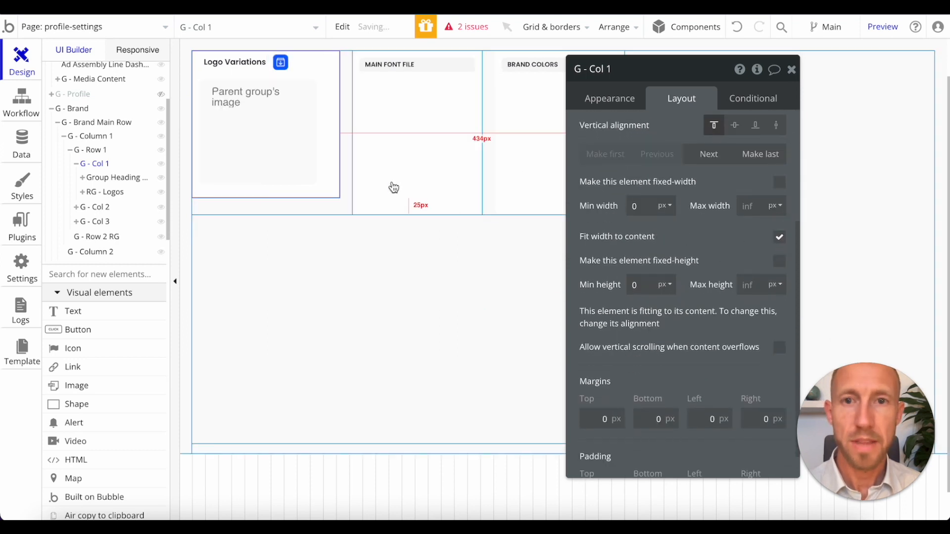
- Copy the formatting of the MAIN FONT FILE heading text and paste it onto the Logo Variations Group Heading Holder
{"action": "left_click", "coordinate": [420, 64]}
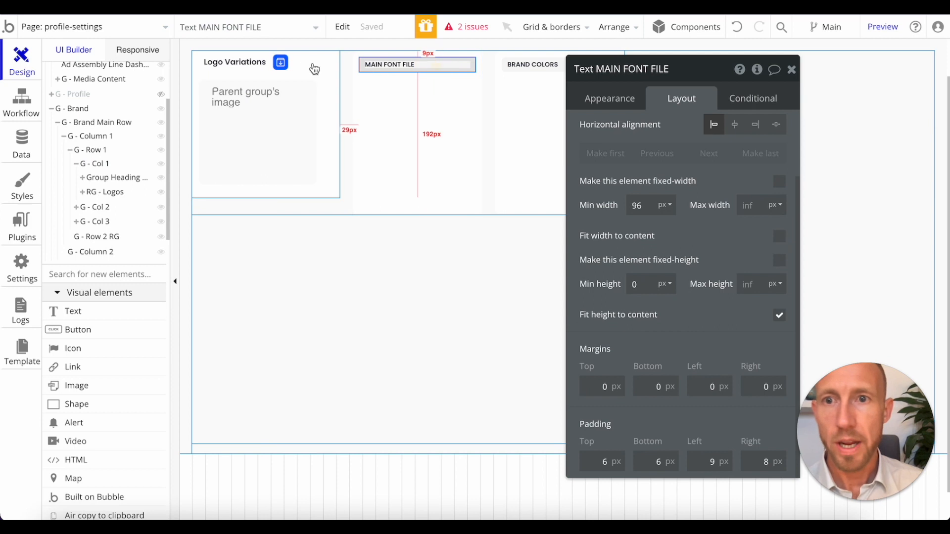
{"action": "left_click", "coordinate": [257, 73]}
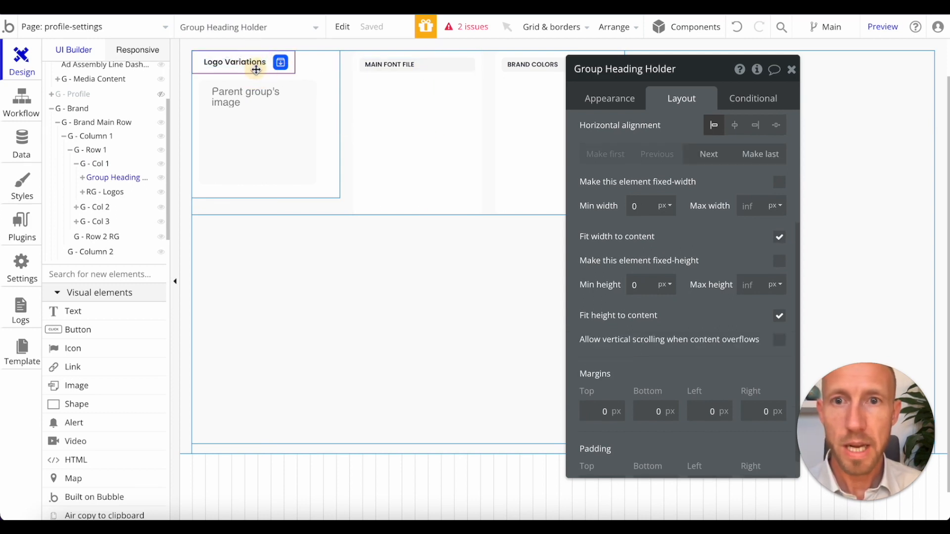
{"action": "right_click", "coordinate": [456, 63]}
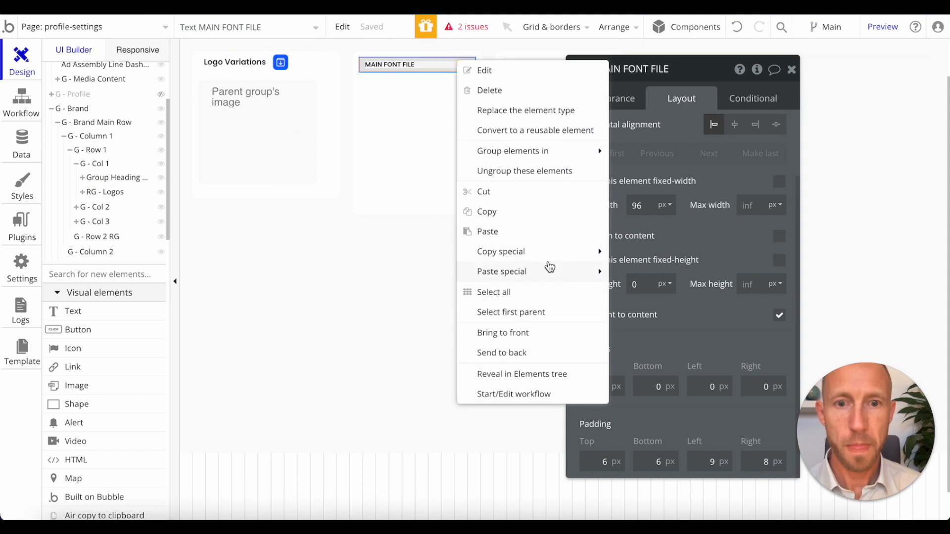
{"action": "mouse_move", "coordinate": [549, 262]}
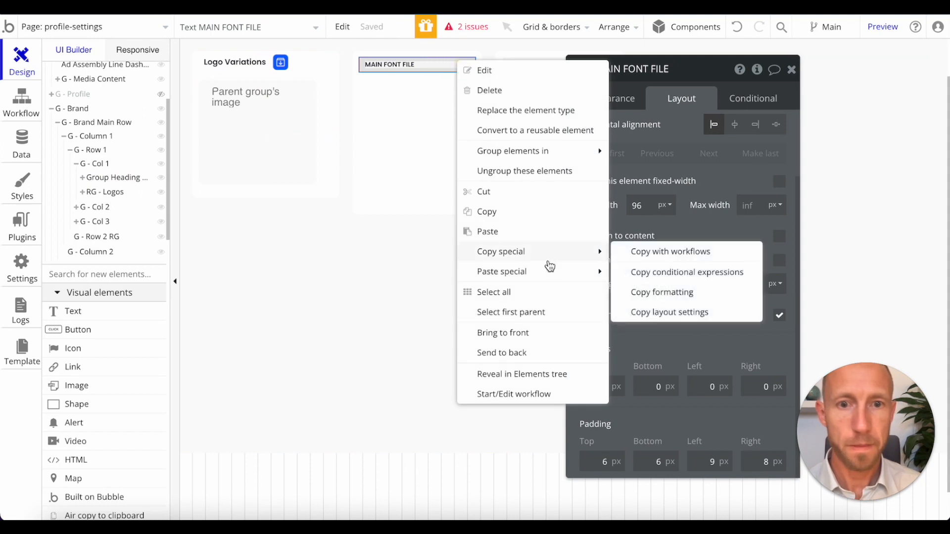
{"action": "left_click", "coordinate": [662, 293]}
{"action": "left_click", "coordinate": [254, 76]}
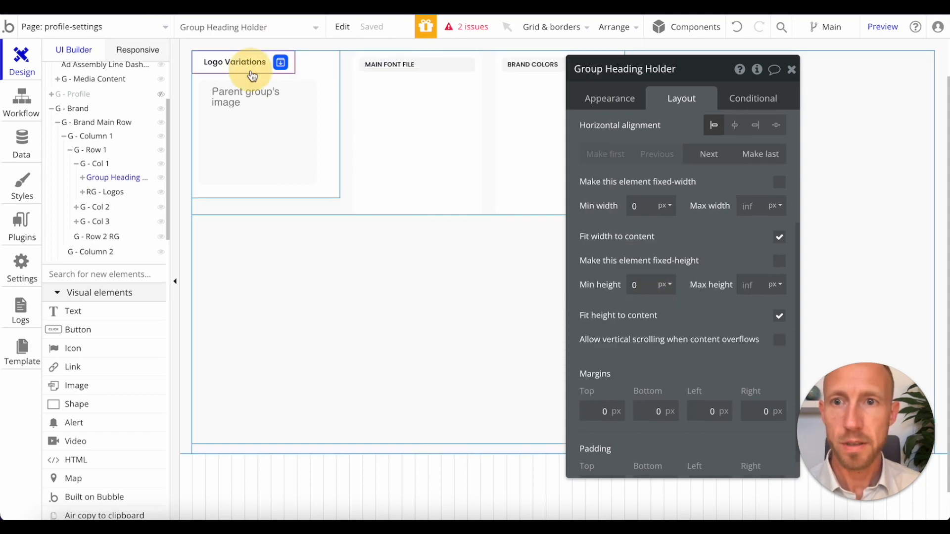
{"action": "right_click", "coordinate": [252, 74]}
{"action": "mouse_move", "coordinate": [306, 291]}
{"action": "left_click", "coordinate": [472, 334]}
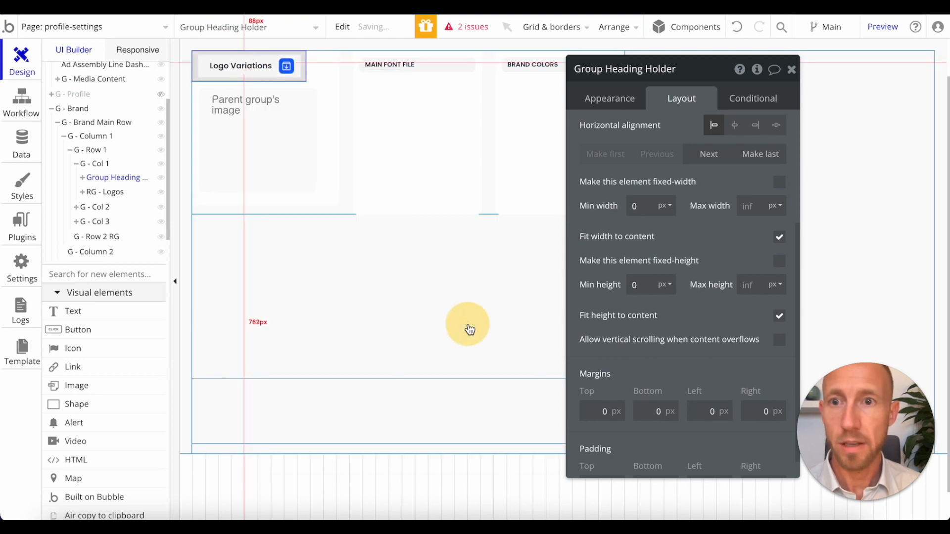
{"action": "left_click", "coordinate": [346, 271]}
- Compare the margins and padding of the Logo Variations heading, its holder group and download icon with those of the MAIN FONT FILE heading
{"action": "left_click", "coordinate": [432, 107]}
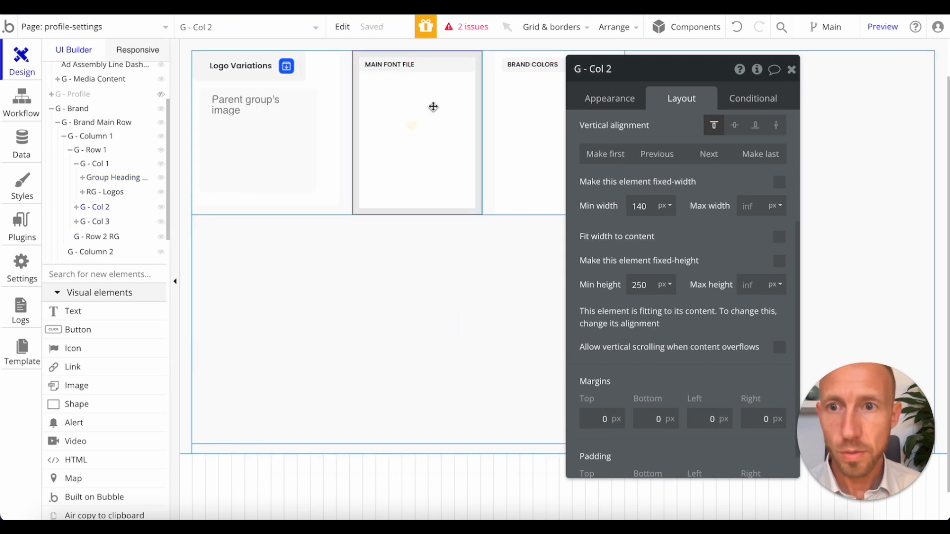
{"action": "left_click", "coordinate": [431, 68]}
{"action": "left_click", "coordinate": [258, 65]}
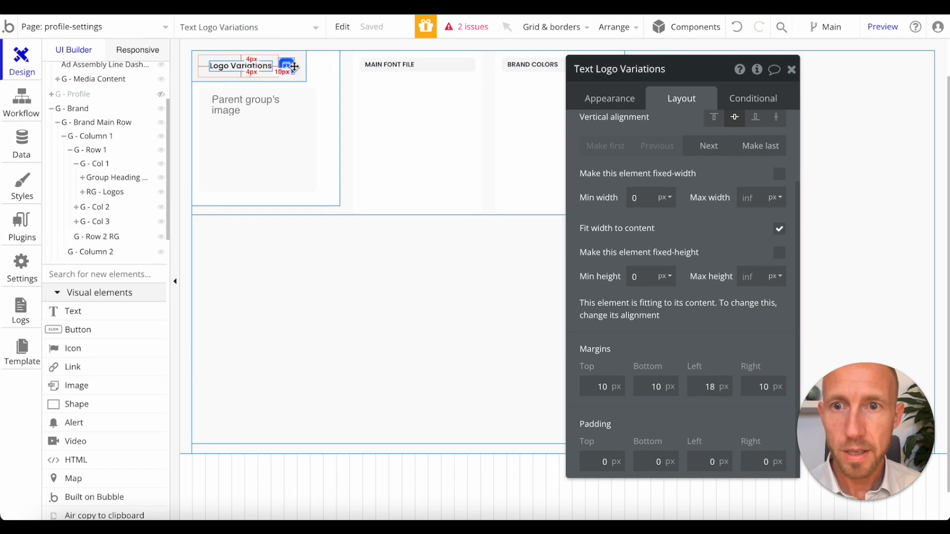
{"action": "left_click", "coordinate": [294, 67]}
{"action": "left_click", "coordinate": [276, 78]}
{"action": "scroll", "coordinate": [720, 276], "scroll_direction": "down", "scroll_amount": 4}
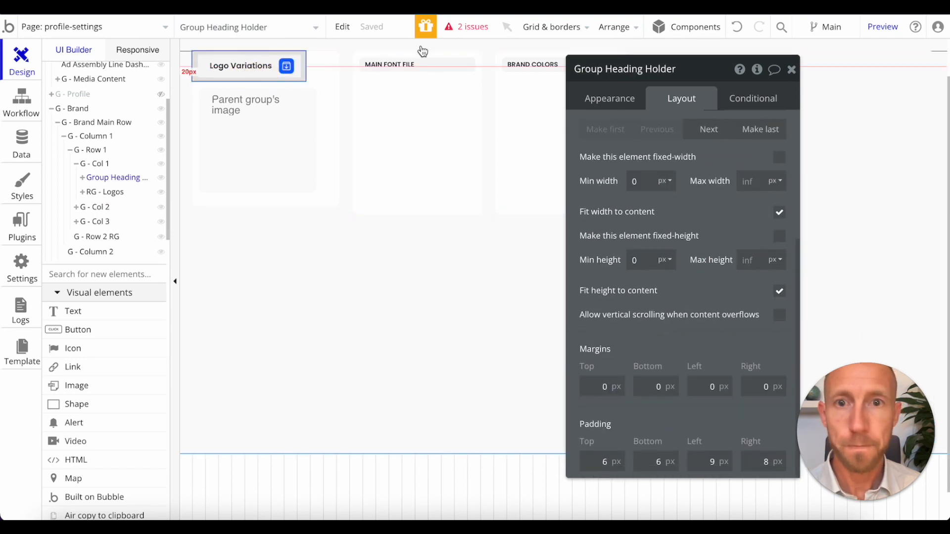
{"action": "left_click", "coordinate": [431, 67]}
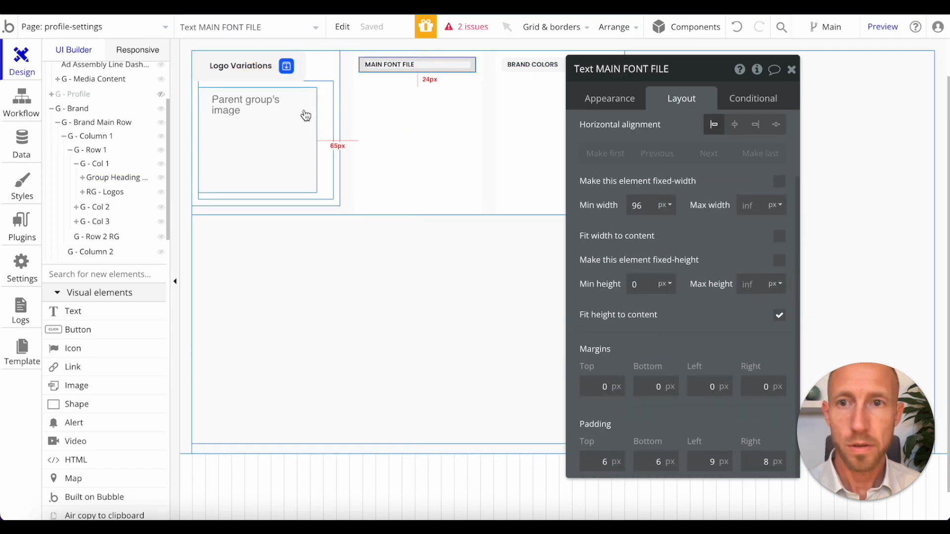
{"action": "left_click", "coordinate": [251, 78]}
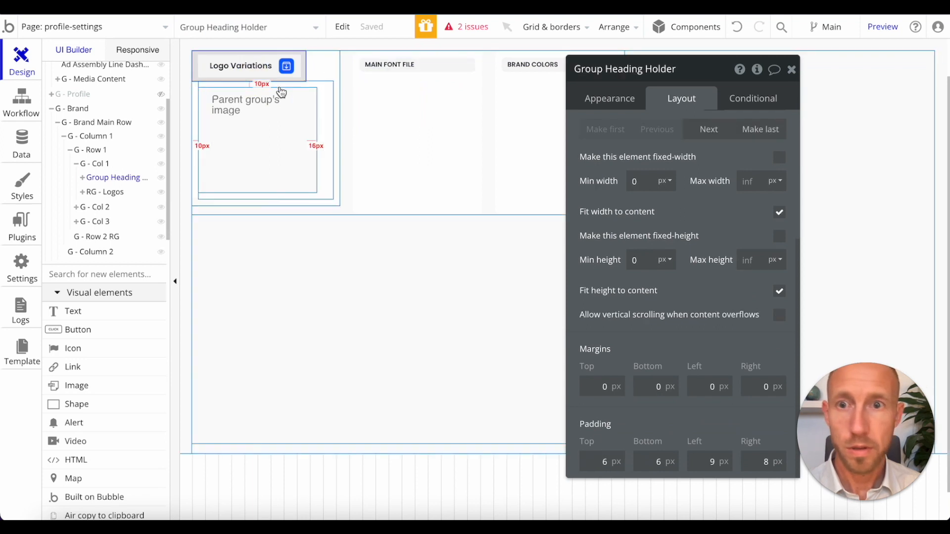
{"action": "left_click", "coordinate": [286, 66]}
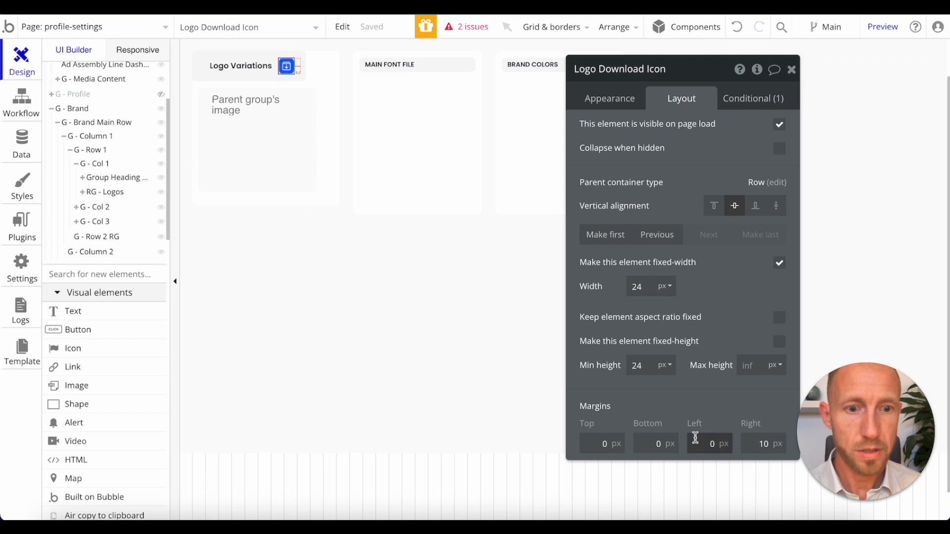
- Set the Logo Variations text's top and bottom margins to 0 px and its left margin to 9 px
{"action": "left_click", "coordinate": [237, 67]}
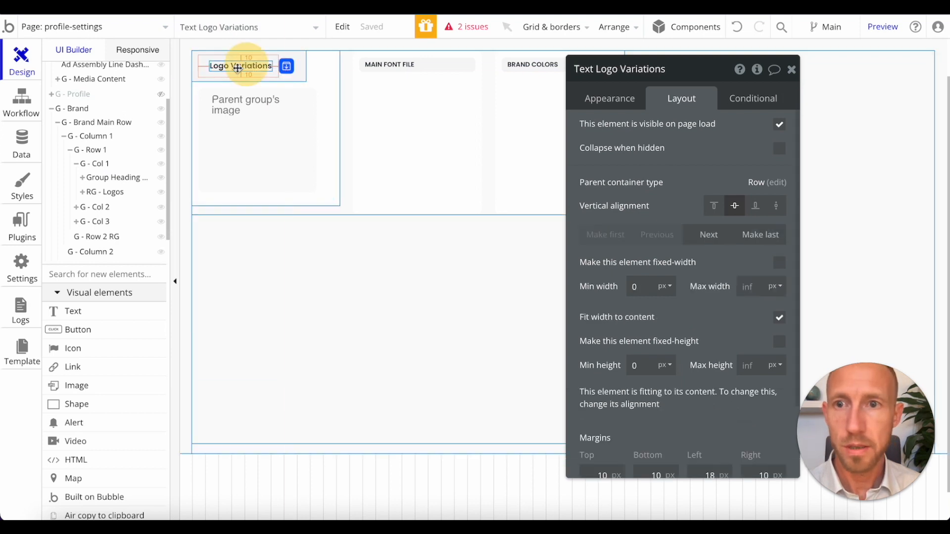
{"action": "scroll", "coordinate": [631, 401], "scroll_direction": "down", "scroll_amount": 3}
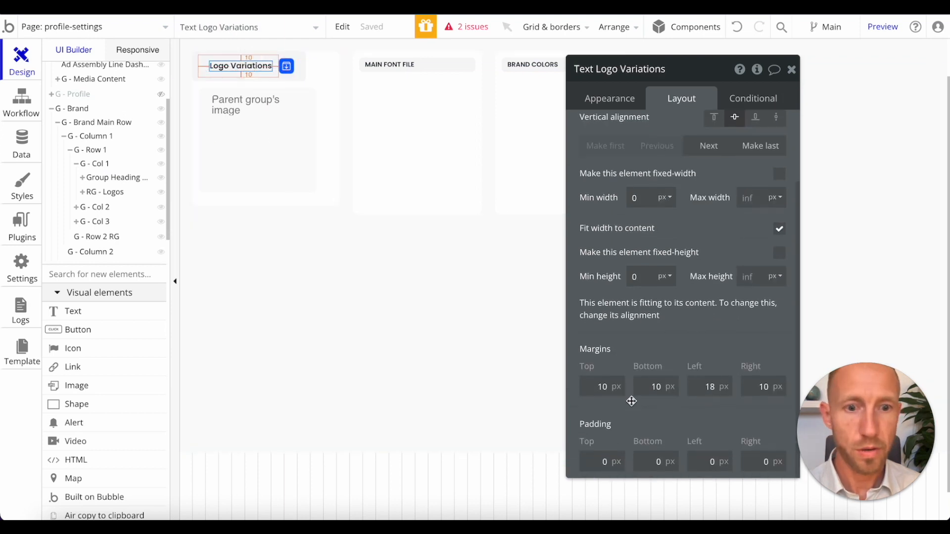
{"action": "double_click", "coordinate": [608, 388]}
{"action": "type", "text": "0"}
{"action": "double_click", "coordinate": [653, 386]}
{"action": "type", "text": "0"}
{"action": "left_click", "coordinate": [683, 338]}
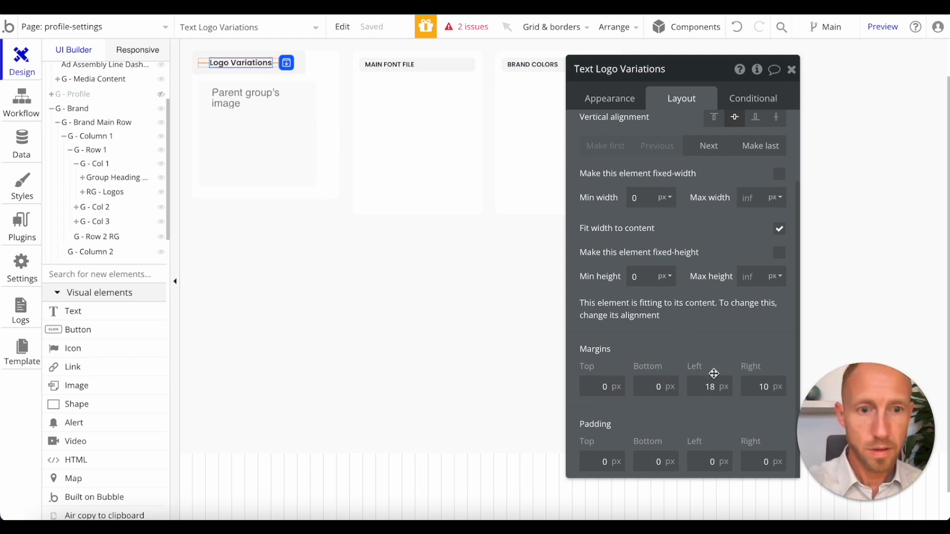
{"action": "double_click", "coordinate": [709, 389]}
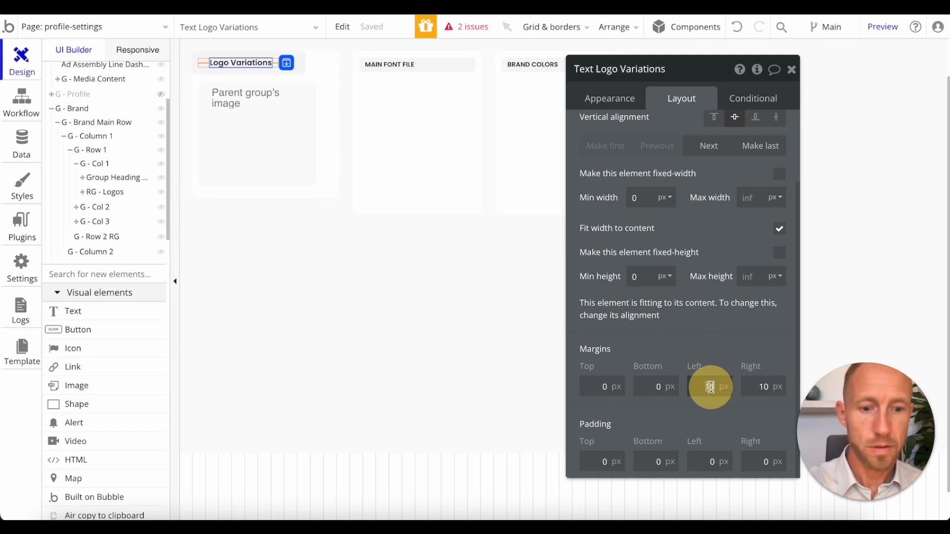
{"action": "type", "text": "9"}
{"action": "left_click", "coordinate": [706, 340]}
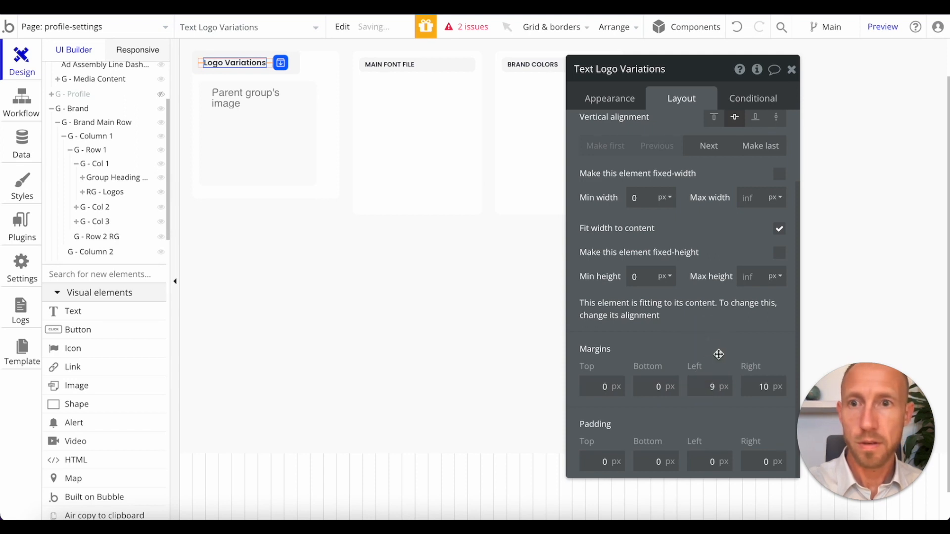
- Turn off fitting width to content for the Logo Variations Group Heading Holder
{"action": "left_click", "coordinate": [296, 71]}
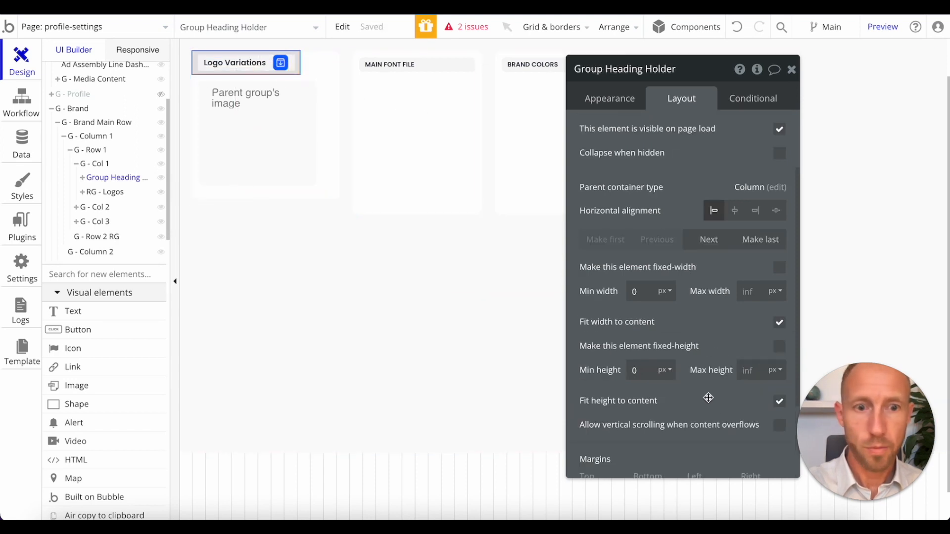
{"action": "left_click", "coordinate": [780, 323]}
{"action": "left_click", "coordinate": [403, 170]}
{"action": "left_click", "coordinate": [413, 358]}
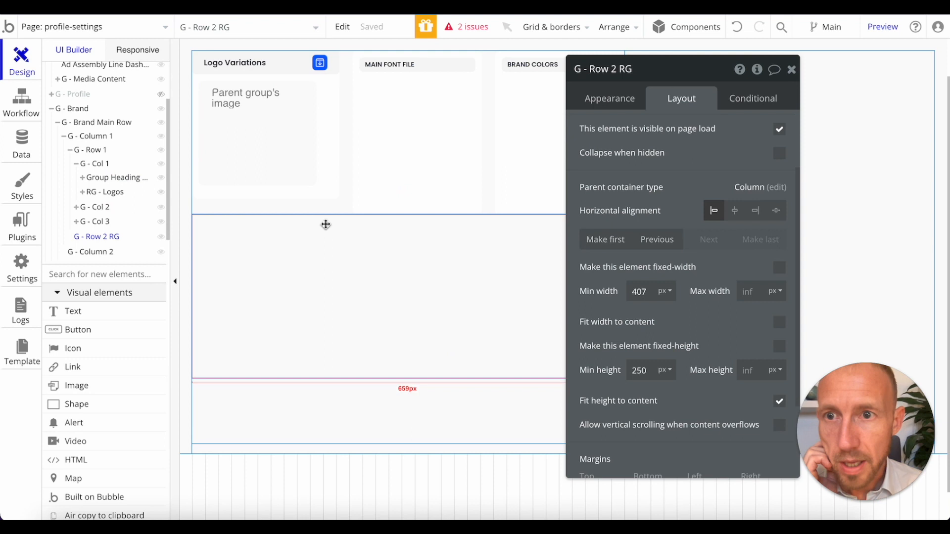
- Set the padding of G - Col 1 to 10 px on all four sides
{"action": "left_click", "coordinate": [335, 115]}
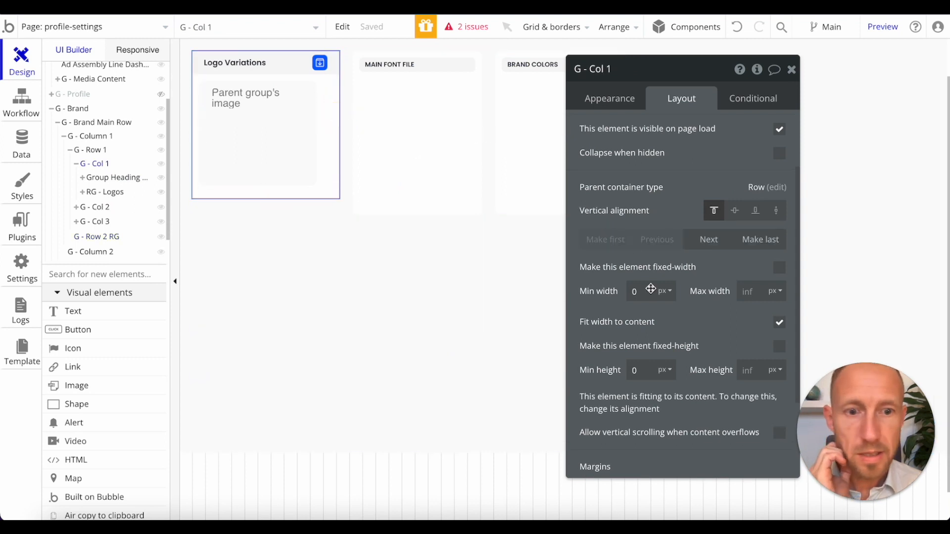
{"action": "scroll", "coordinate": [651, 289], "scroll_direction": "down", "scroll_amount": 3}
{"action": "left_click", "coordinate": [602, 465]}
{"action": "type", "text": "10"}
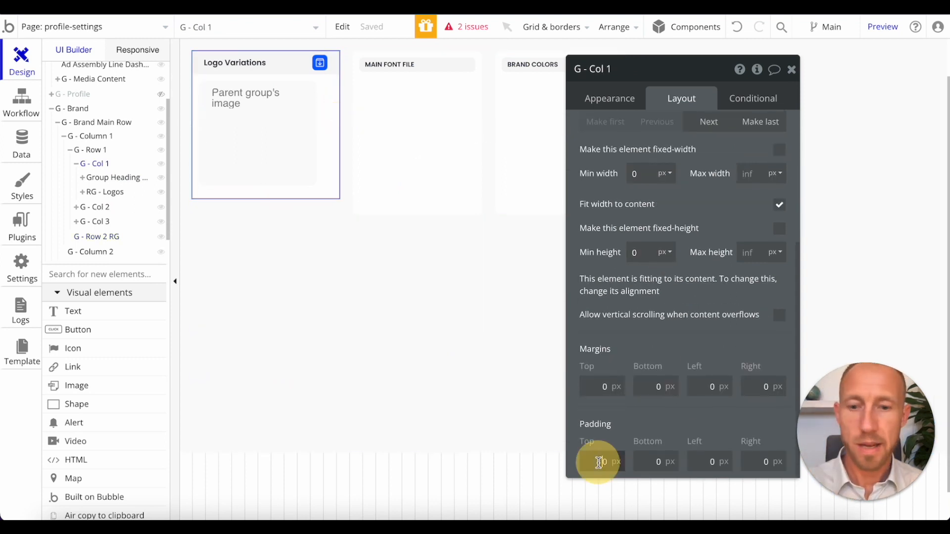
{"action": "left_click", "coordinate": [644, 462]}
{"action": "type", "text": "1"}
{"action": "left_click", "coordinate": [708, 464]}
{"action": "type", "text": "1"}
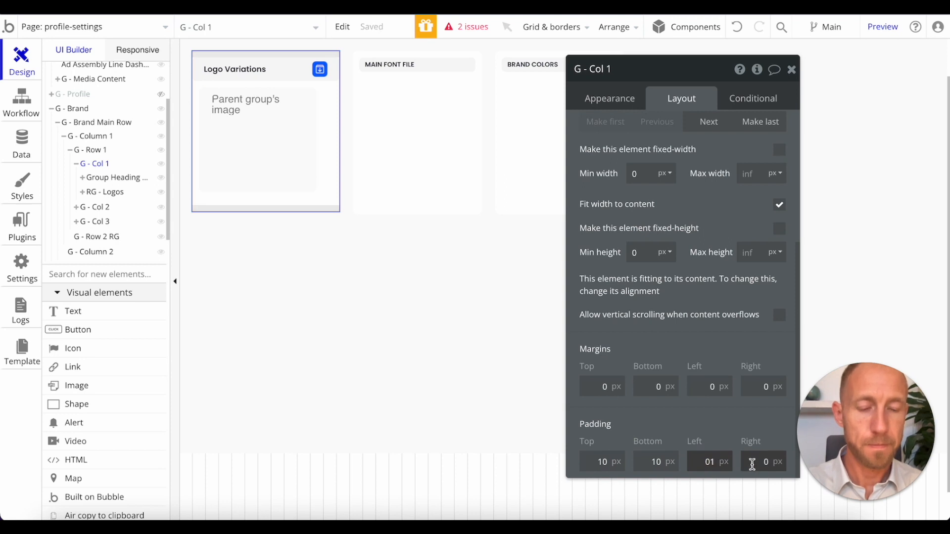
{"action": "key", "text": "BackSpace"}
{"action": "key", "text": "BackSpace"}
{"action": "type", "text": "10"}
{"action": "key", "text": "Tab"}
{"action": "type", "text": "1"}
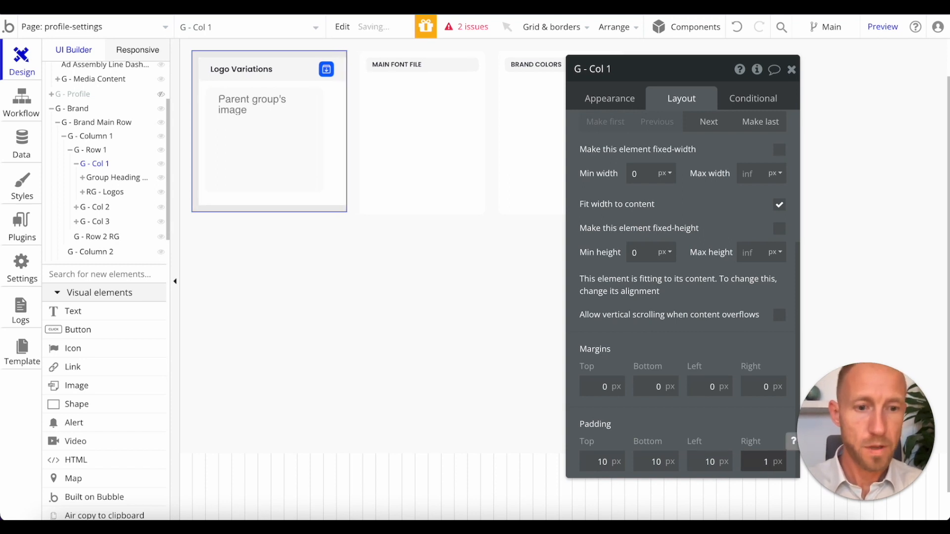
{"action": "key", "text": "Tab"}
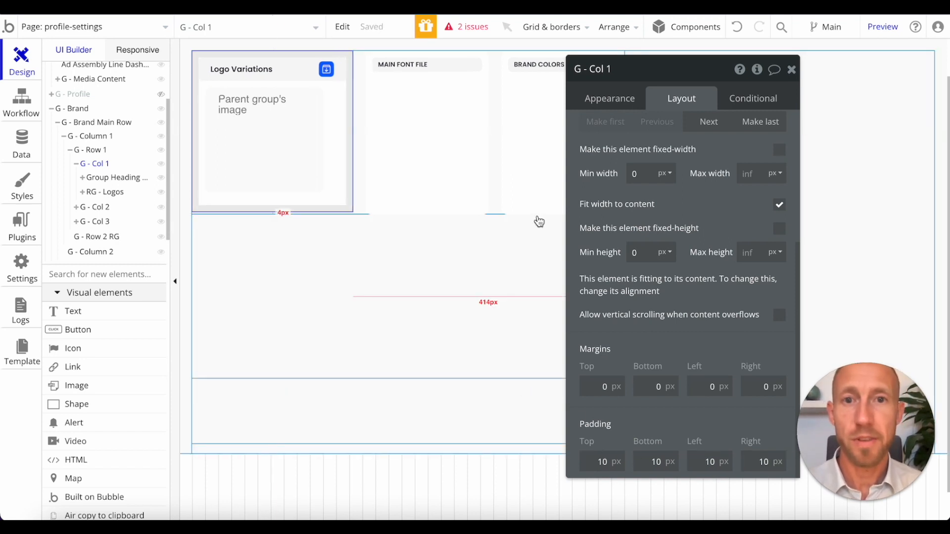
- Check the layout of RG - Logos and G - Col 2, and apply space-between container alignment to the Group Heading Holder
{"action": "left_click_drag", "start_coordinate": [653, 86], "coordinate": [759, 72]}
{"action": "left_click", "coordinate": [333, 142]}
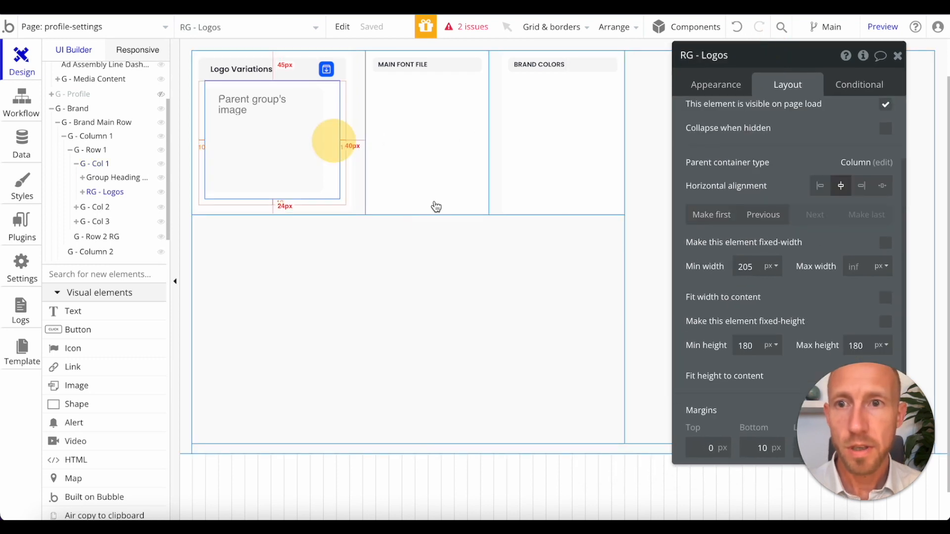
{"action": "left_click", "coordinate": [433, 201]}
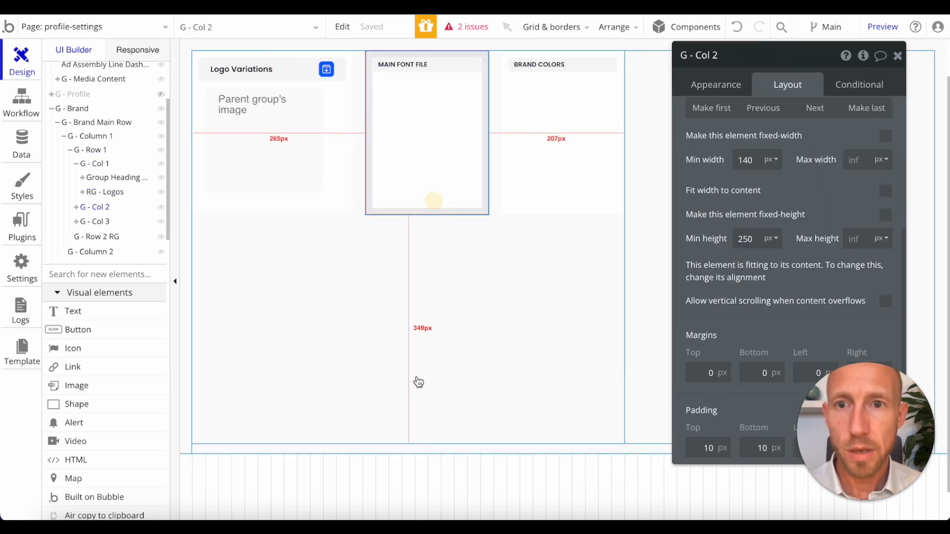
{"action": "left_click", "coordinate": [325, 71]}
{"action": "left_click", "coordinate": [341, 81]}
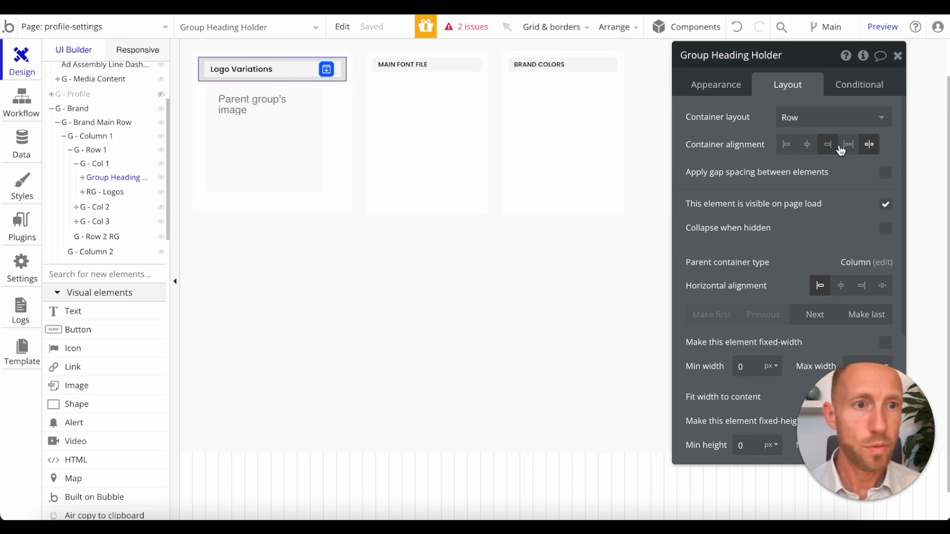
{"action": "left_click", "coordinate": [869, 144]}
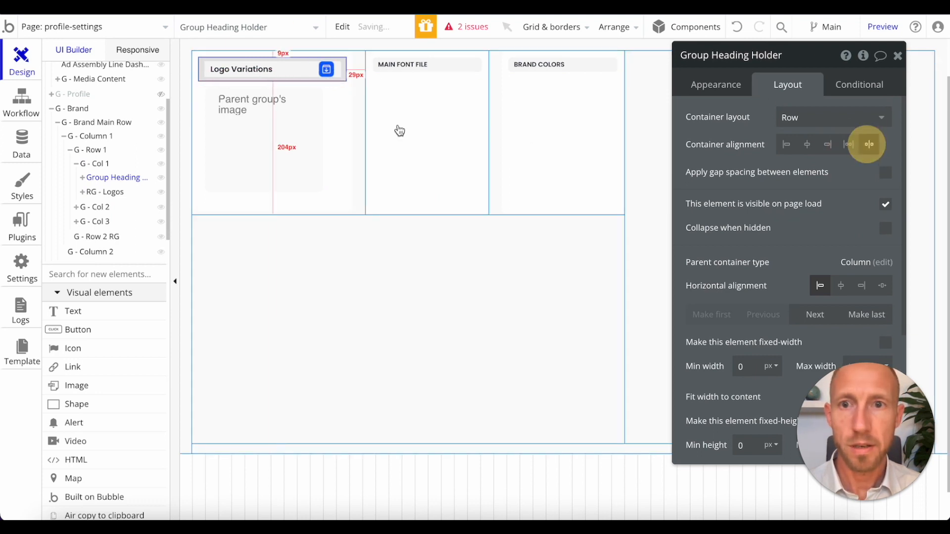
- Remove the right margin from the Logo Download Icon in the Logo Variations heading
{"action": "left_click", "coordinate": [335, 73]}
{"action": "left_click_drag", "start_coordinate": [771, 66], "coordinate": [649, 78]}
{"action": "left_click", "coordinate": [748, 436]}
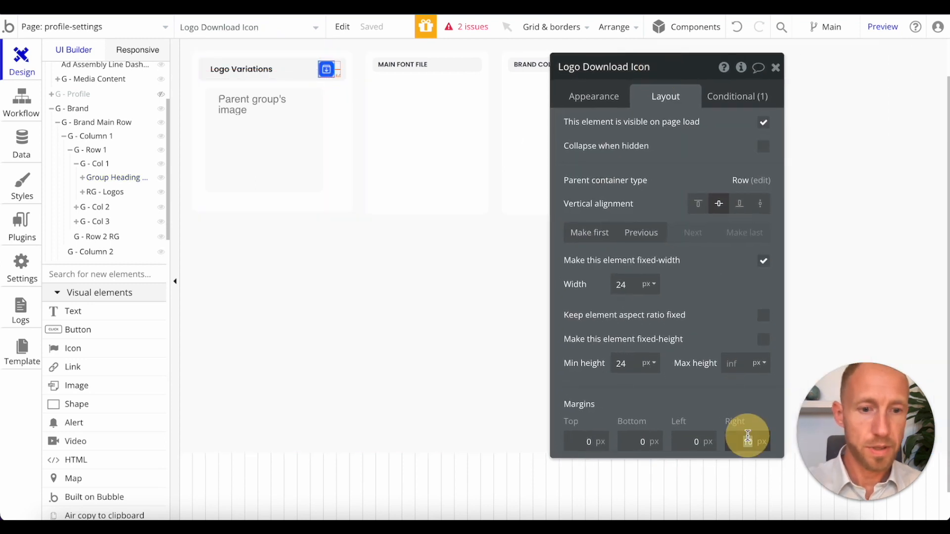
{"action": "left_click", "coordinate": [405, 153]}
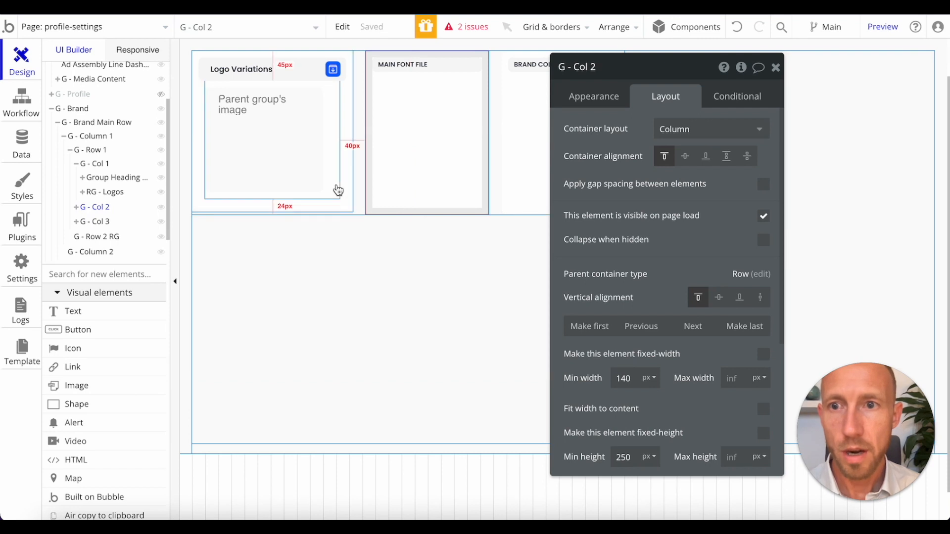
- Review the Logo Variations text's spacing and set the minimum height of its Group Heading Holder to 35 px
{"action": "left_click", "coordinate": [350, 206]}
{"action": "left_click", "coordinate": [302, 76]}
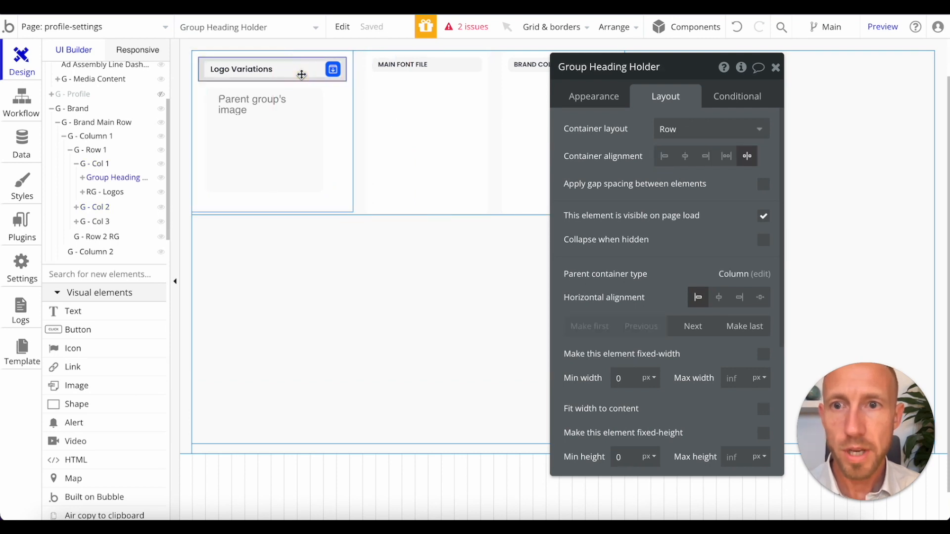
{"action": "left_click", "coordinate": [263, 71]}
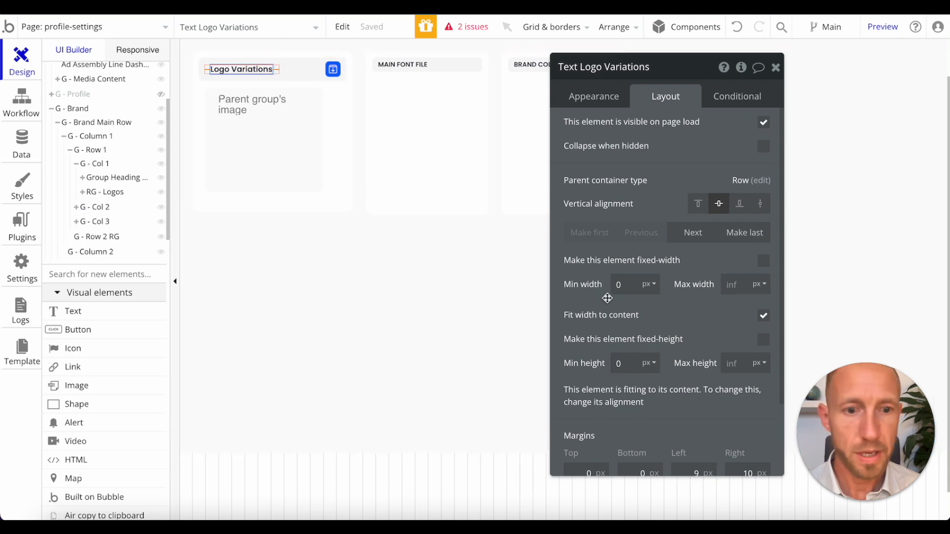
{"action": "scroll", "coordinate": [710, 343], "scroll_direction": "down", "scroll_amount": 2}
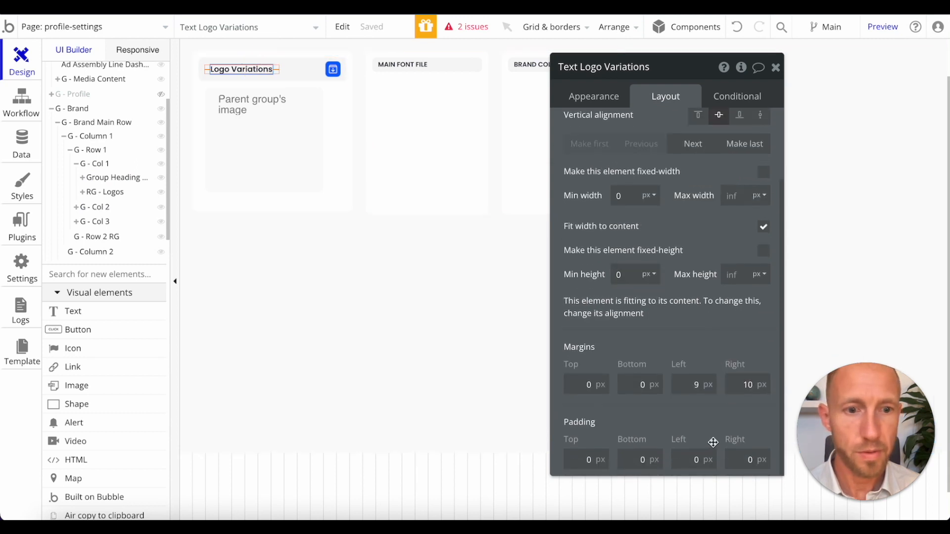
{"action": "left_click", "coordinate": [308, 70]}
{"action": "scroll", "coordinate": [685, 273], "scroll_direction": "down", "scroll_amount": 2}
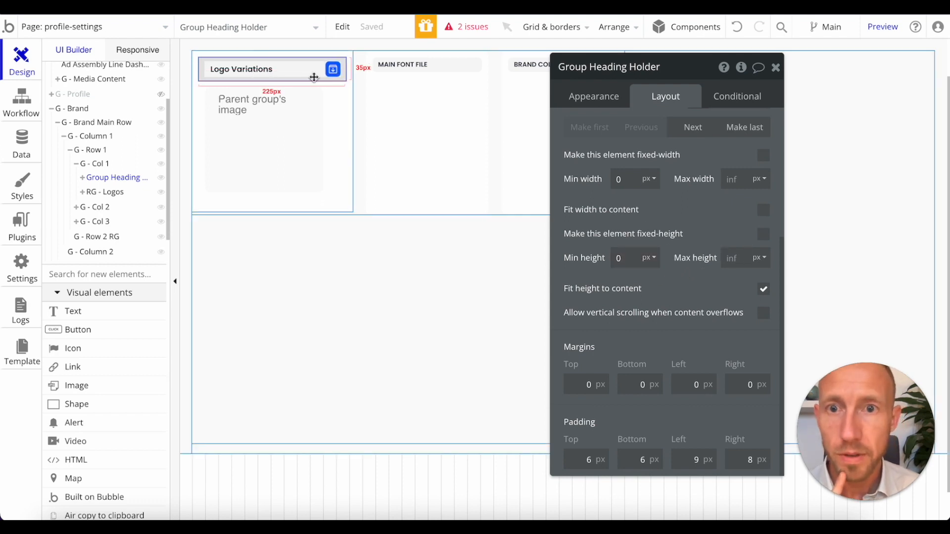
{"action": "double_click", "coordinate": [628, 257]}
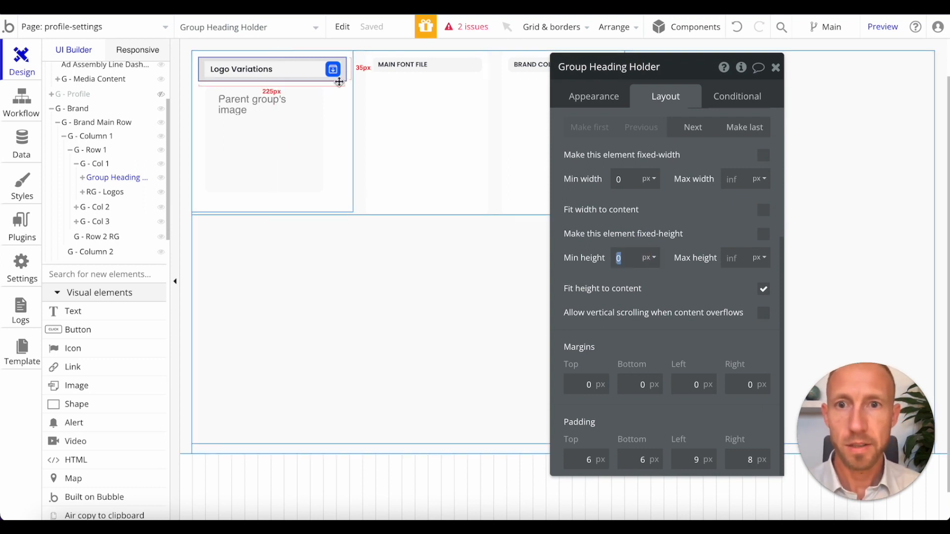
{"action": "type", "text": "35"}
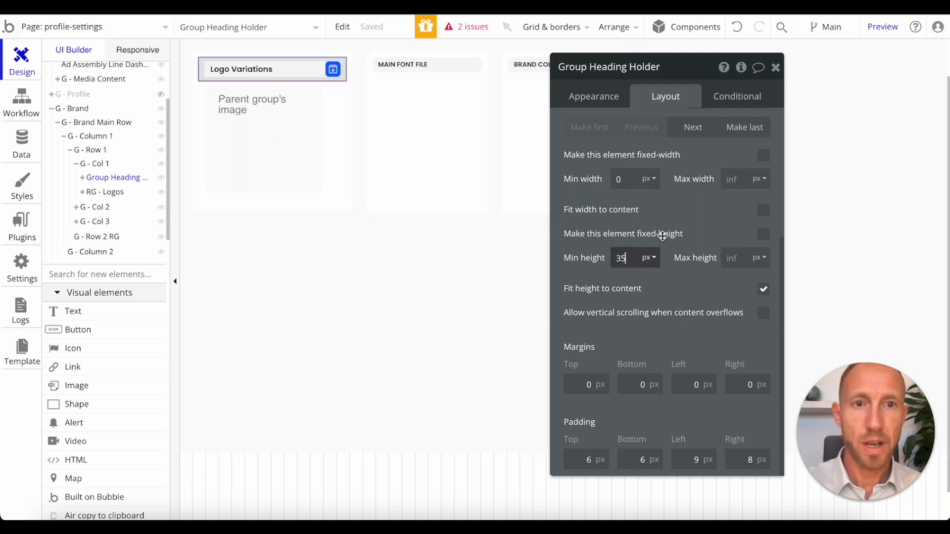
{"action": "left_click", "coordinate": [548, 27]}
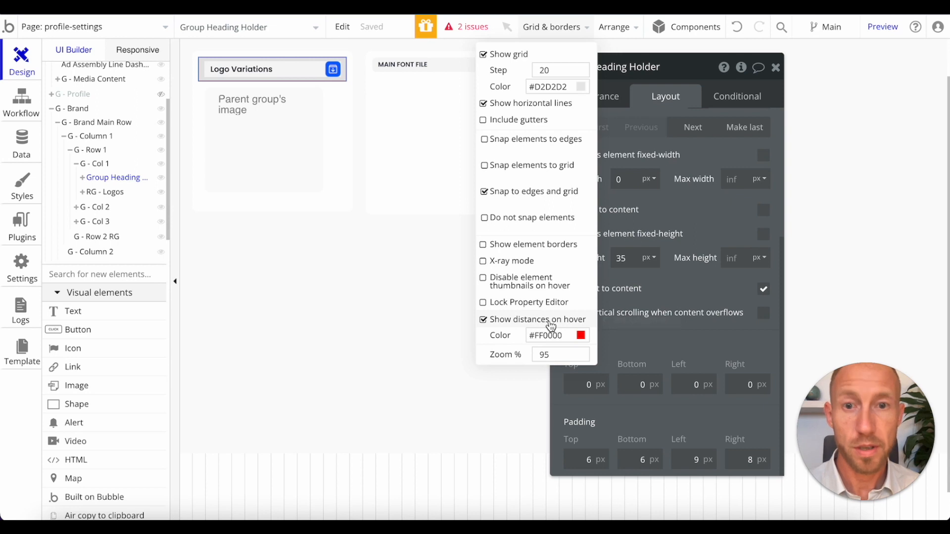
- Set the minimum height of the MAIN FONT FILE and BRAND COLORS heading texts to 35 px
{"action": "left_click", "coordinate": [437, 65]}
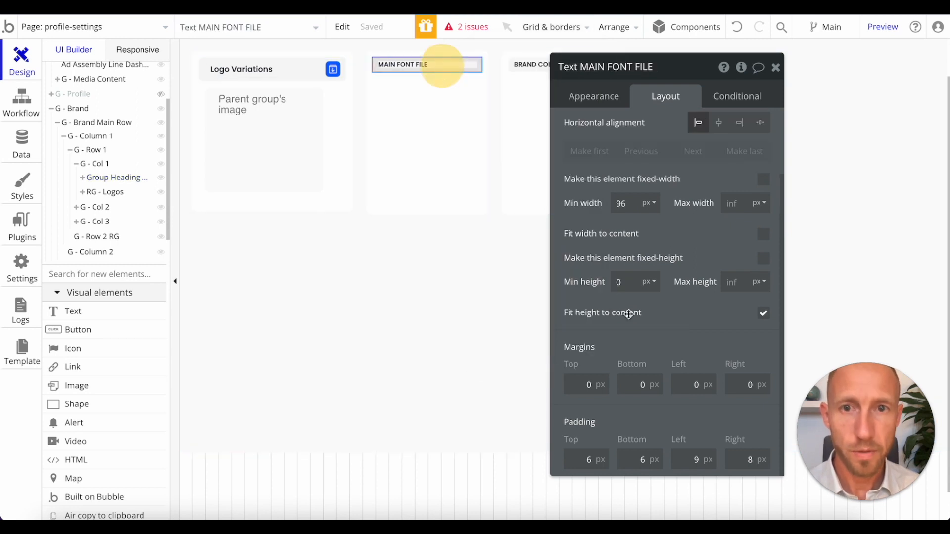
{"action": "left_click", "coordinate": [615, 282]}
{"action": "double_click", "coordinate": [618, 282]}
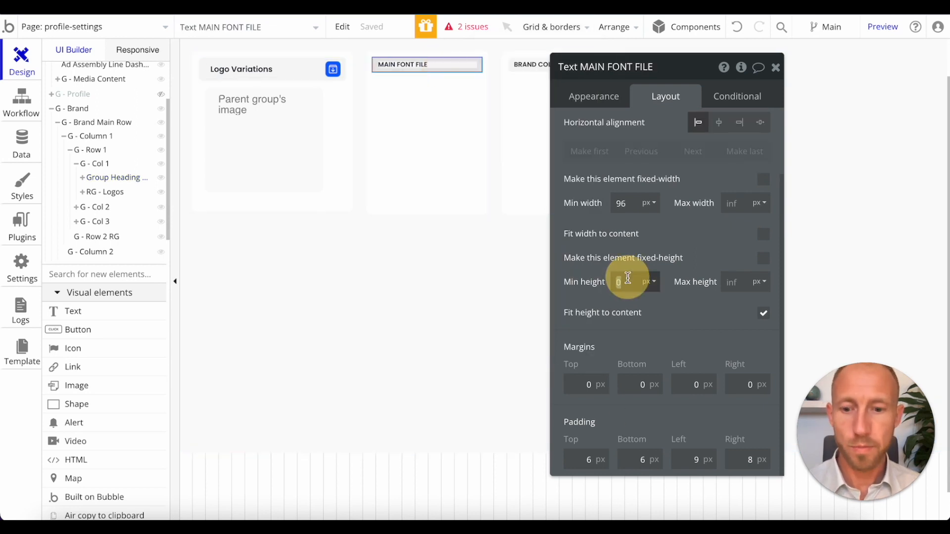
{"action": "type", "text": "35"}
{"action": "left_click", "coordinate": [524, 65]}
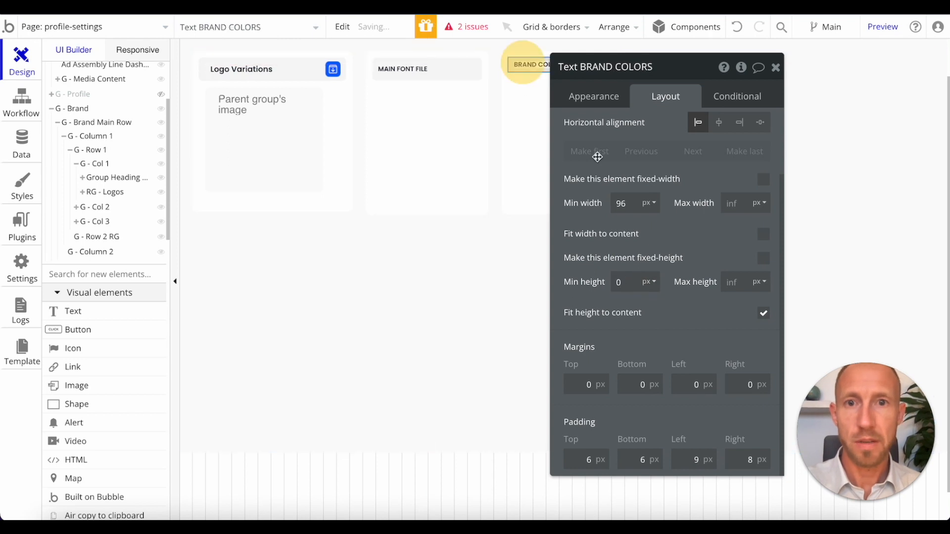
{"action": "double_click", "coordinate": [621, 281]}
{"action": "type", "text": "35"}
{"action": "left_click", "coordinate": [684, 322]}
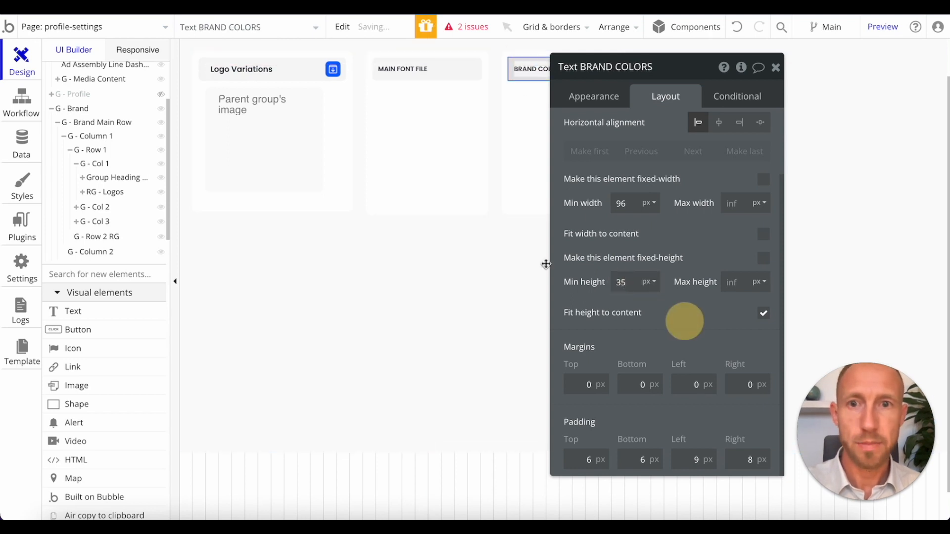
- Inspect G - Row 2 RG's layout and the data source of the RG - Logos repeating group
{"action": "left_click_drag", "start_coordinate": [674, 67], "coordinate": [813, 60]}
{"action": "left_click", "coordinate": [526, 195]}
{"action": "left_click", "coordinate": [530, 322]}
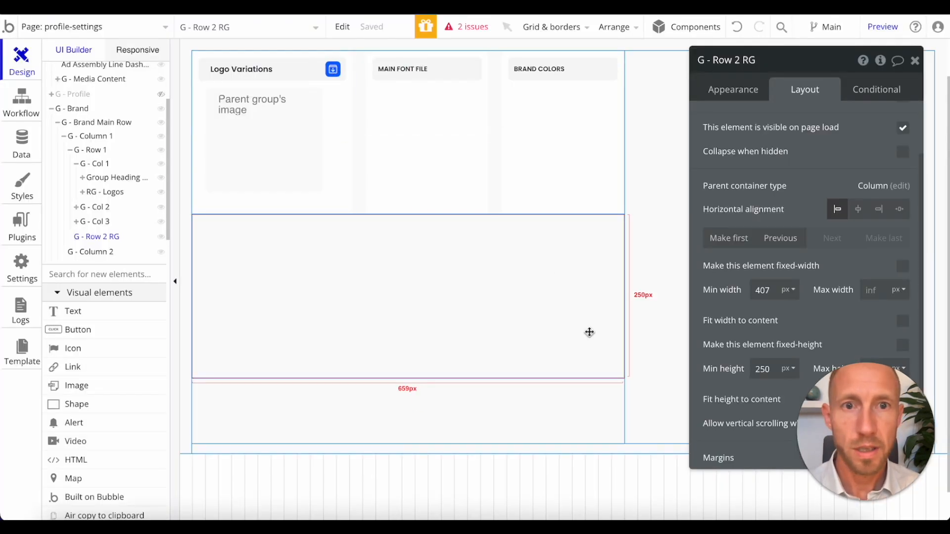
{"action": "left_click", "coordinate": [332, 156]}
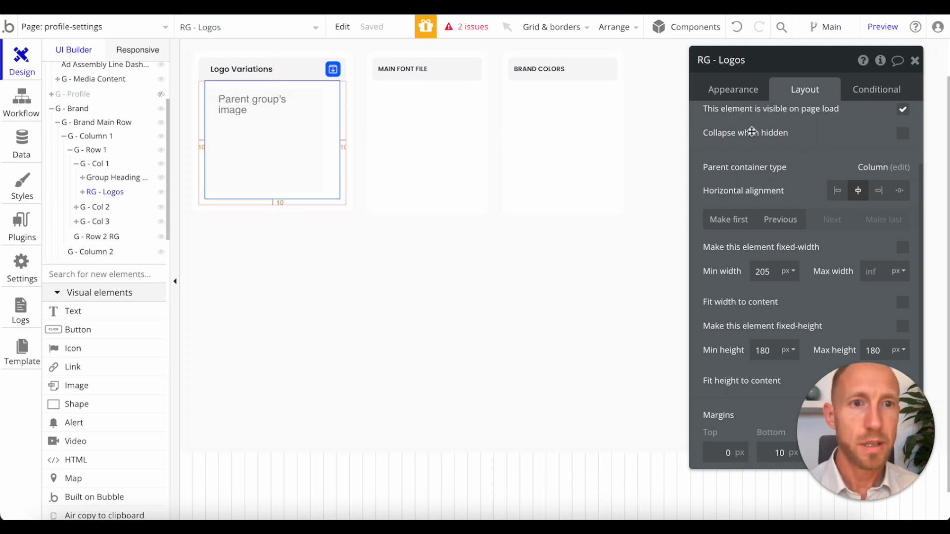
{"action": "scroll", "coordinate": [752, 131], "scroll_direction": "up", "scroll_amount": 3}
{"action": "left_click", "coordinate": [733, 89]}
{"action": "left_click", "coordinate": [810, 156]}
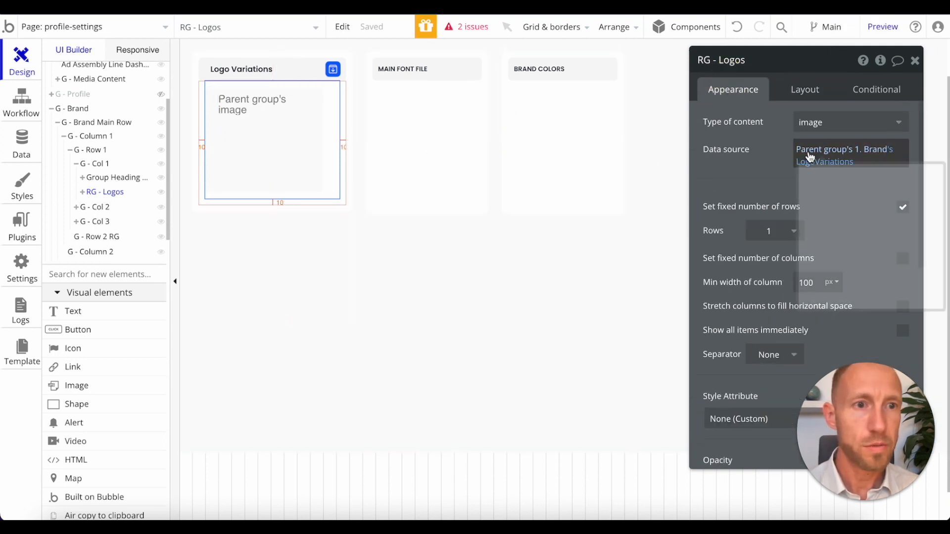
{"action": "left_click", "coordinate": [770, 159]}
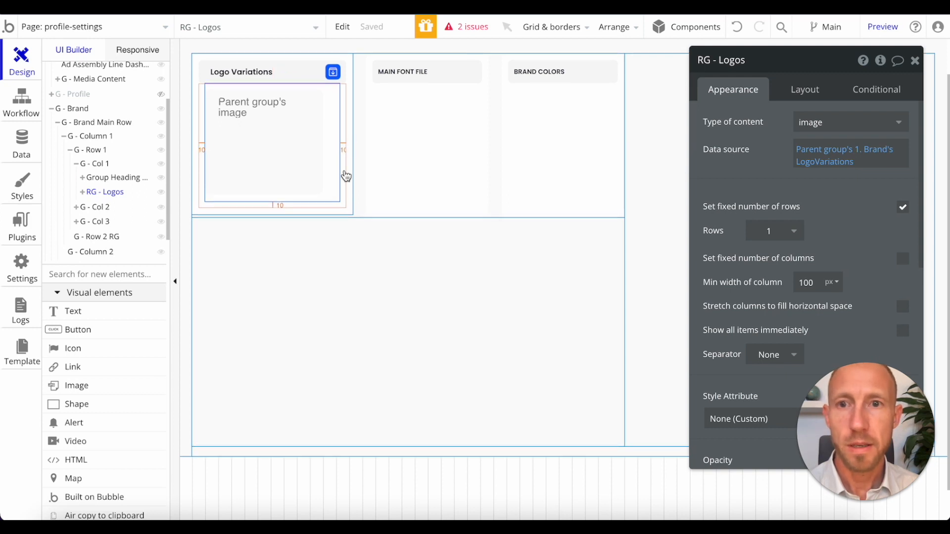
- Set the data source of RG - Logos to Current User's ListOfBrands:first item's LogoVariations
{"action": "scroll", "coordinate": [346, 177], "scroll_direction": "up", "scroll_amount": 1}
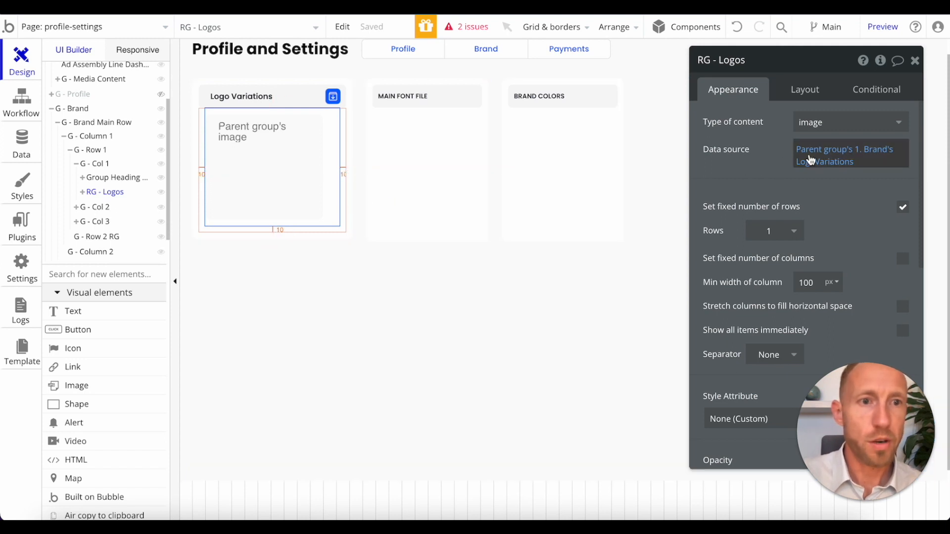
{"action": "left_click", "coordinate": [836, 159]}
{"action": "right_click", "coordinate": [841, 156]}
{"action": "left_click", "coordinate": [869, 151]}
{"action": "left_click", "coordinate": [810, 151]}
{"action": "left_click", "coordinate": [810, 208]}
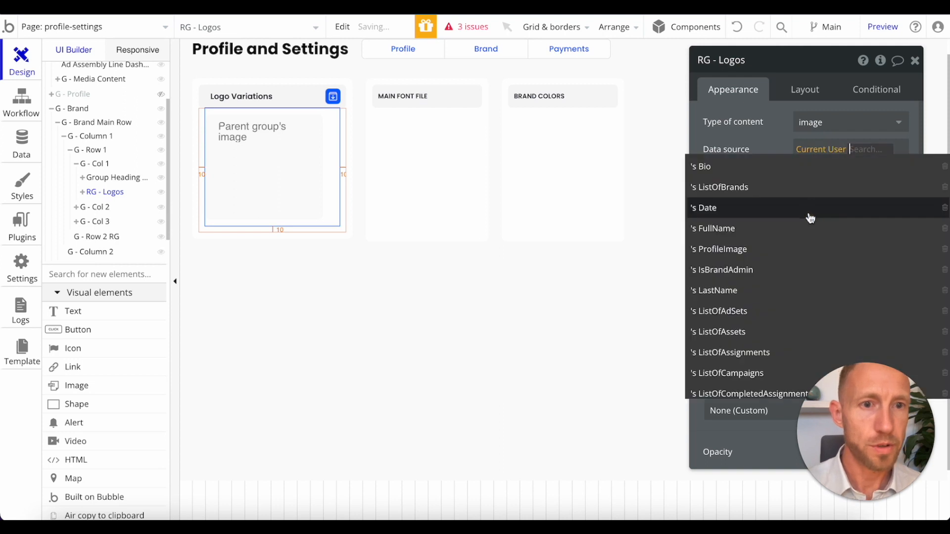
{"action": "left_click", "coordinate": [712, 190]}
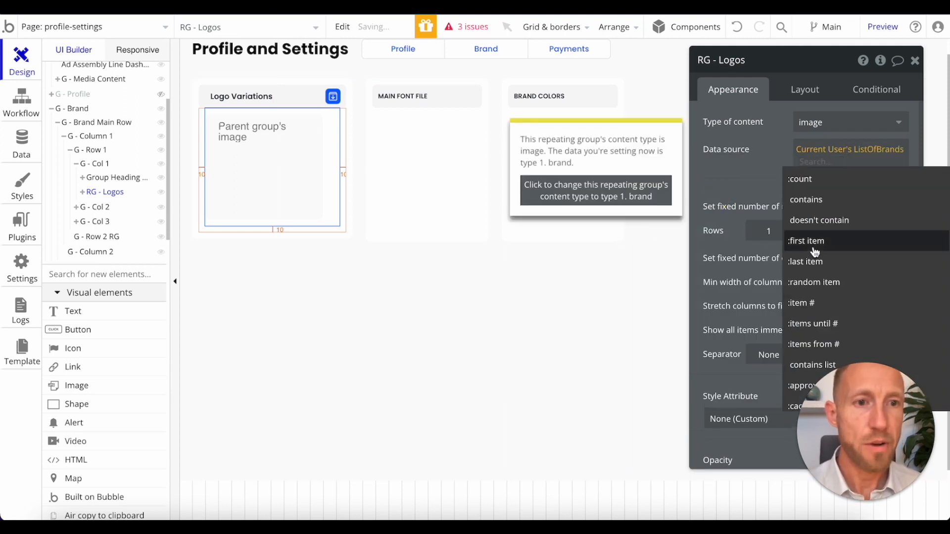
{"action": "left_click", "coordinate": [786, 245]}
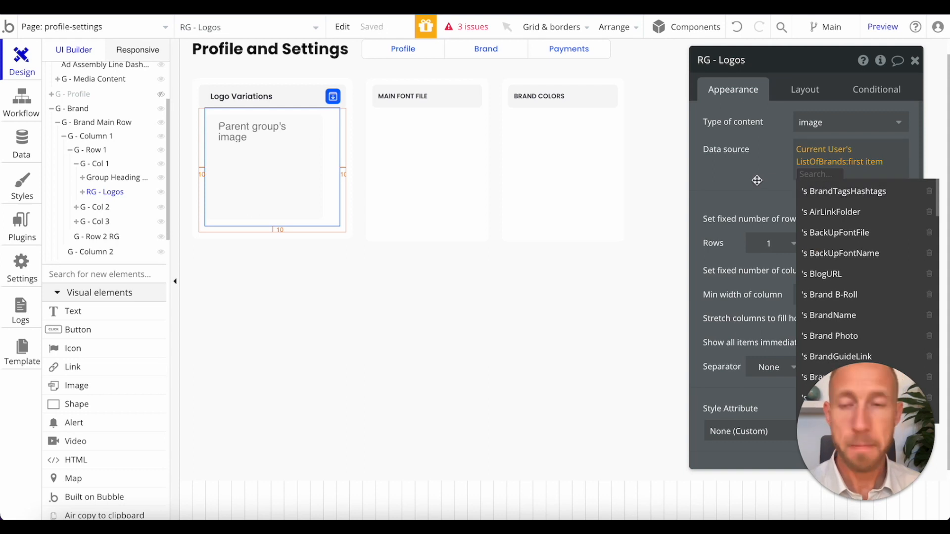
{"action": "type", "text": "logo"}
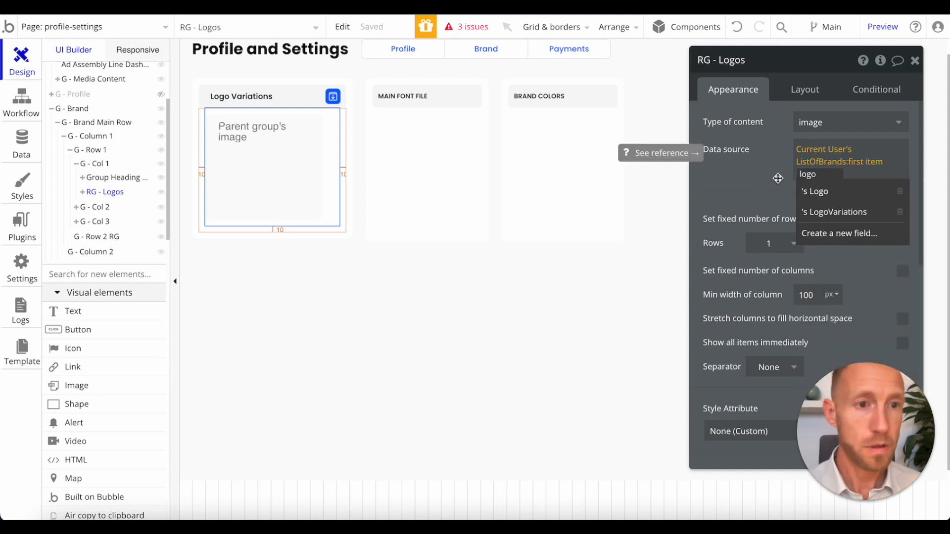
{"action": "left_click", "coordinate": [835, 212]}
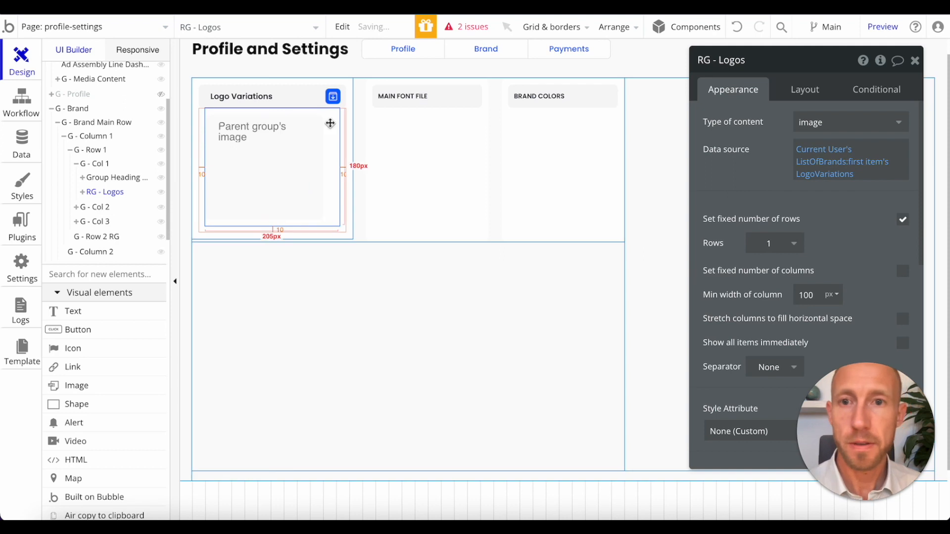
- Clear the content type and data source of G - Col 1
{"action": "left_click", "coordinate": [333, 236]}
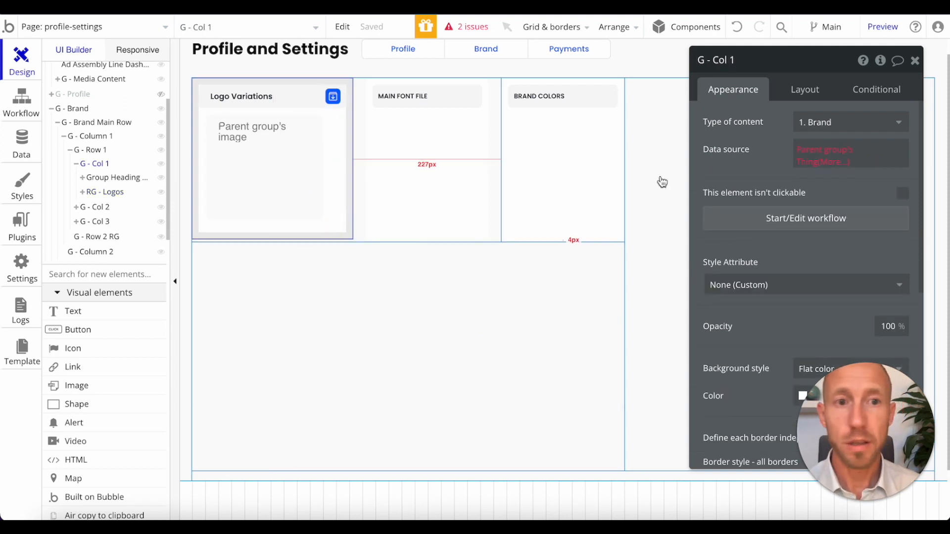
{"action": "left_click", "coordinate": [833, 124]}
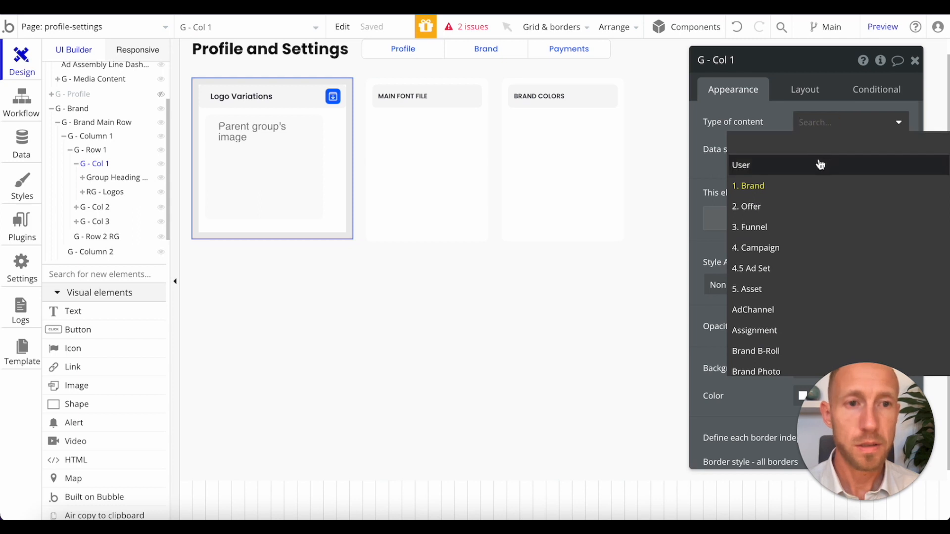
{"action": "left_click", "coordinate": [795, 137]}
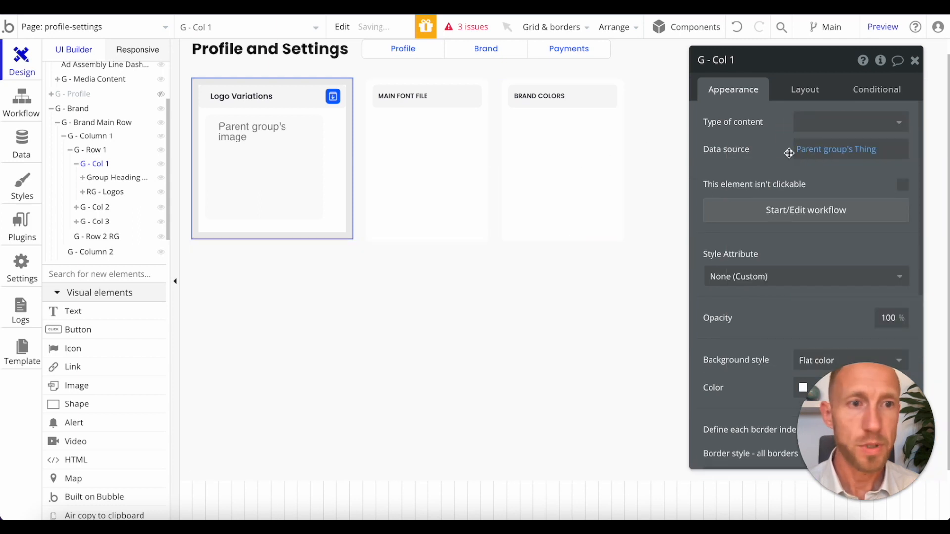
{"action": "right_click", "coordinate": [823, 158]}
{"action": "left_click", "coordinate": [892, 154]}
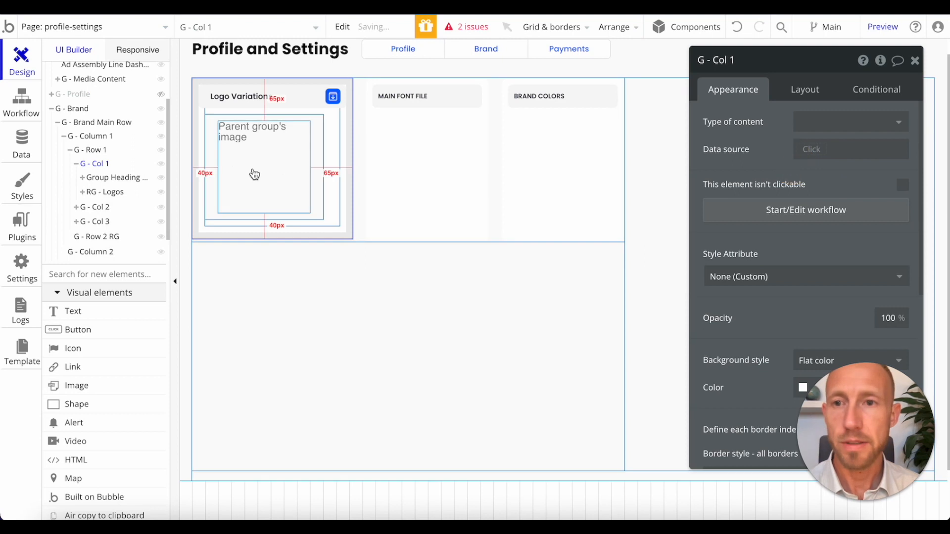
- Inspect the Group image inside RG - Logos and the layout settings of G - Col 1
{"action": "left_click", "coordinate": [192, 173]}
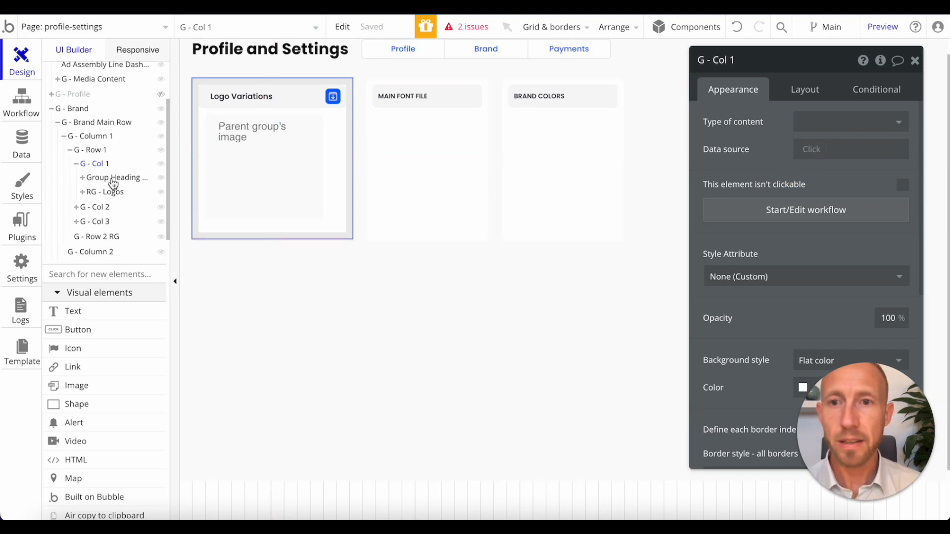
{"action": "left_click", "coordinate": [319, 170]}
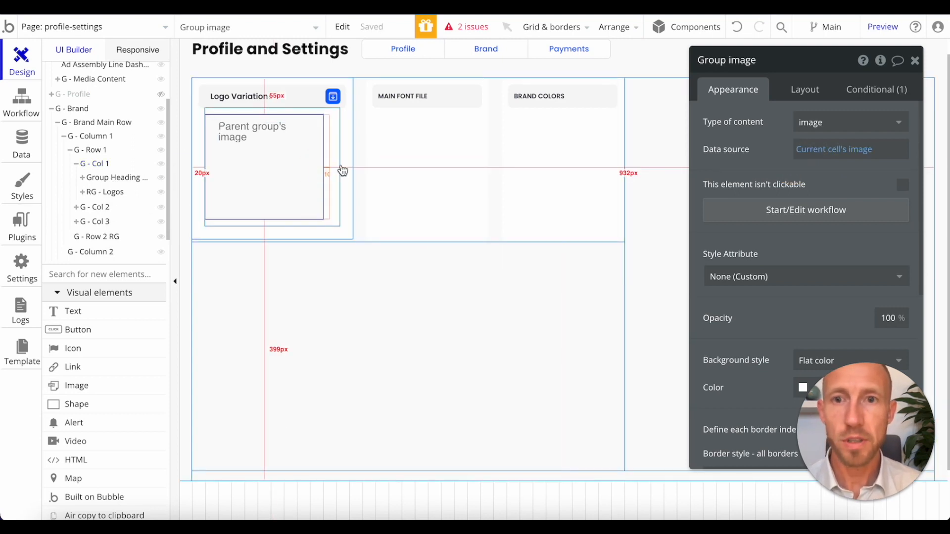
{"action": "left_click", "coordinate": [873, 27]}
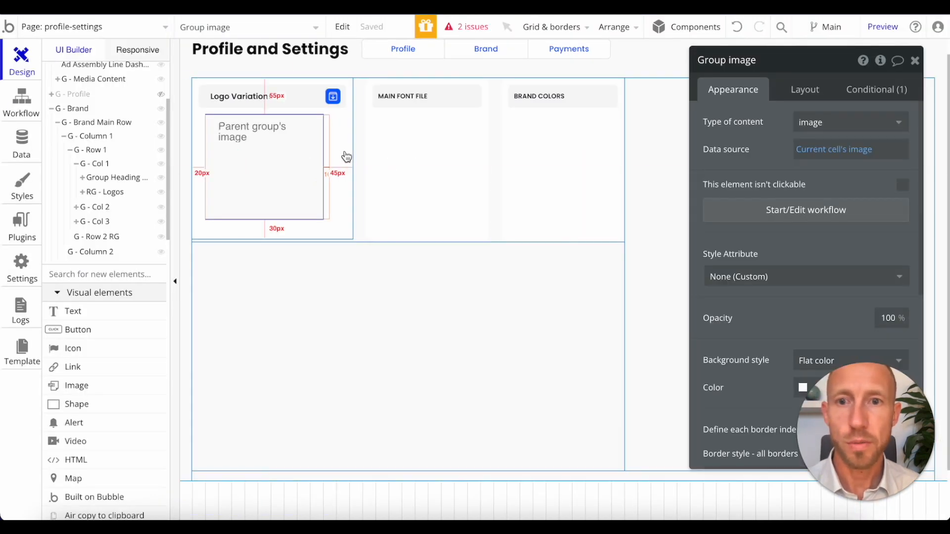
{"action": "left_click", "coordinate": [342, 154]}
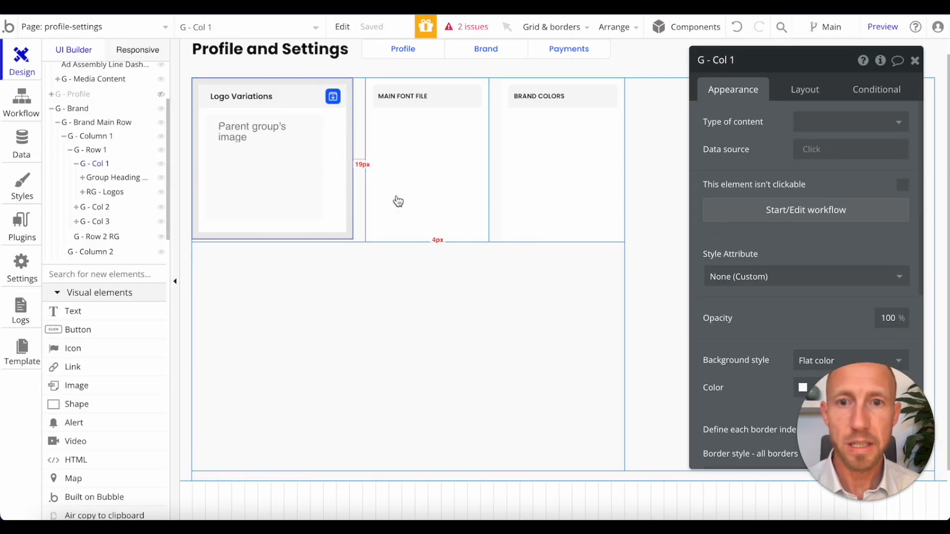
{"action": "left_click", "coordinate": [804, 89]}
{"action": "left_click_drag", "start_coordinate": [802, 62], "coordinate": [640, 76]}
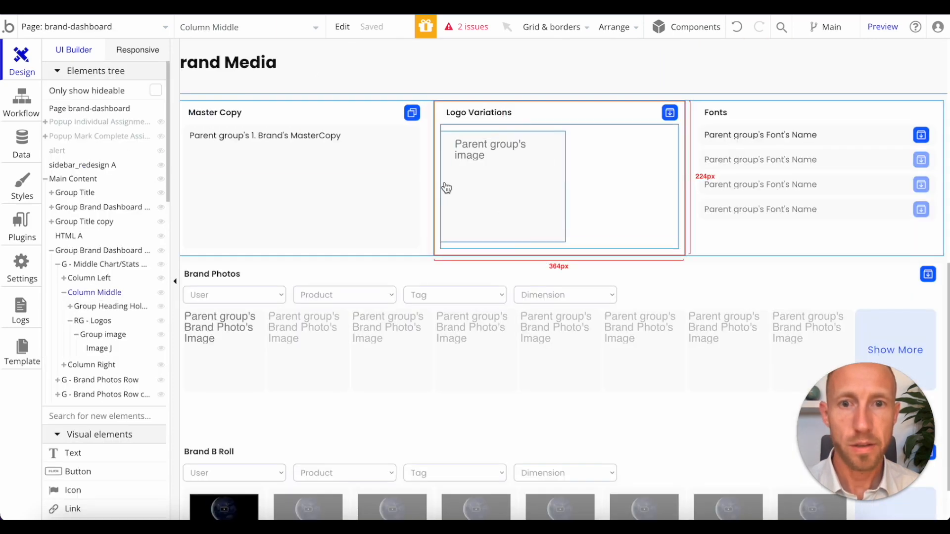
- On the brand-dashboard page, check the Column Middle settings and the width settings of its RG - Logos for reference
{"action": "double_click", "coordinate": [437, 183]}
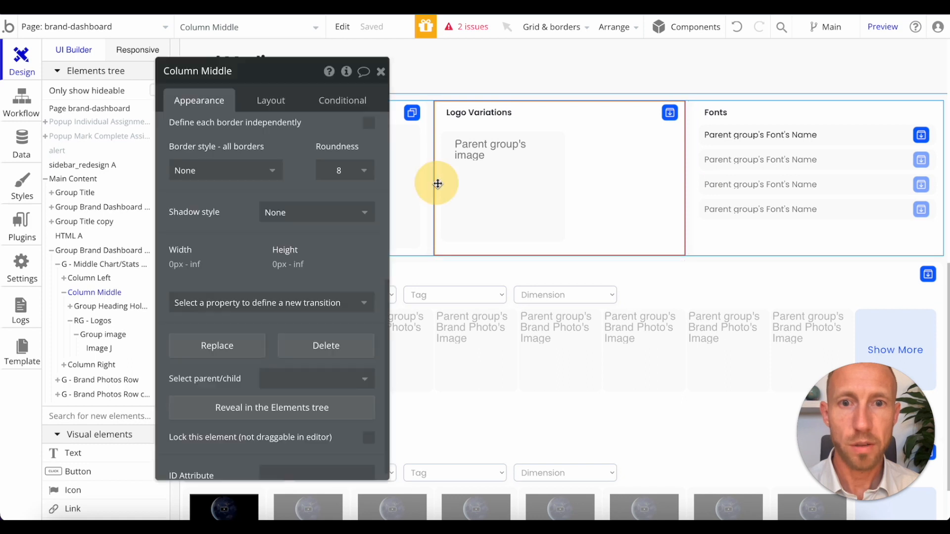
{"action": "left_click", "coordinate": [627, 183]}
{"action": "left_click", "coordinate": [274, 100]}
{"action": "left_click", "coordinate": [238, 286]}
{"action": "double_click", "coordinate": [239, 287]}
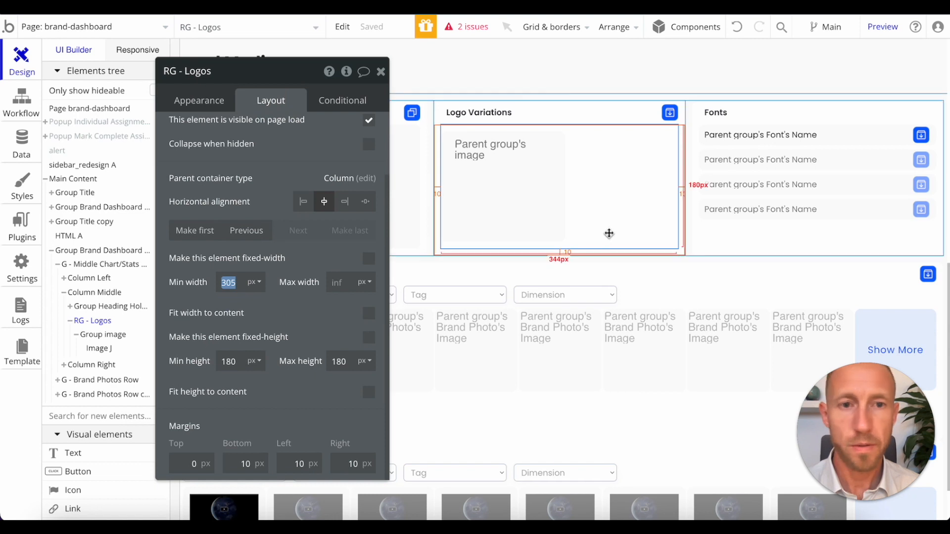
{"action": "left_click", "coordinate": [684, 210]}
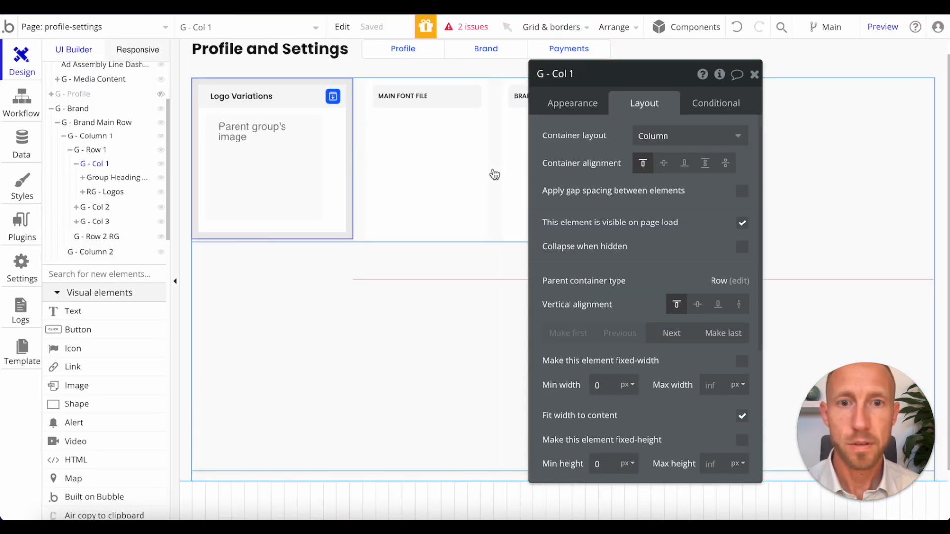
- Back on the profile-settings page, make the RG - Logos repeating group fixed-width
{"action": "left_click", "coordinate": [494, 174]}
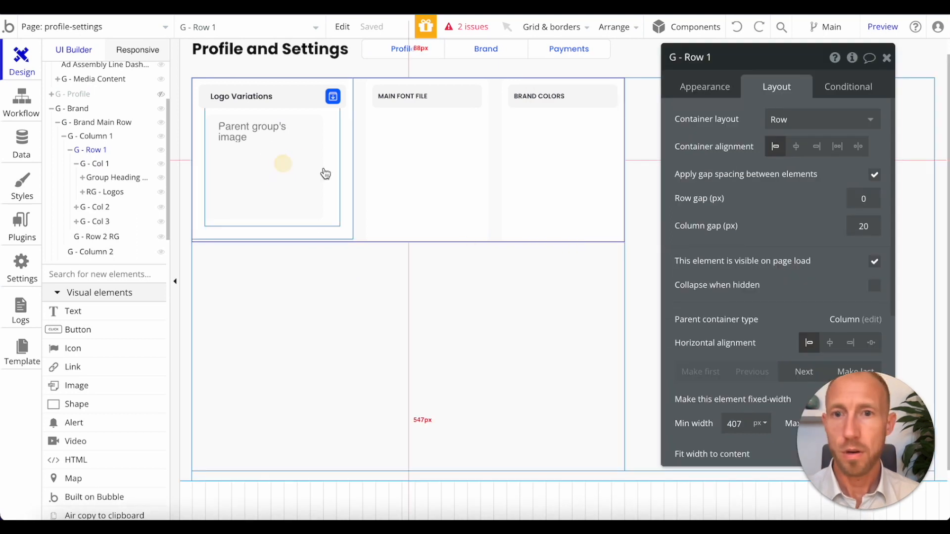
{"action": "left_click", "coordinate": [325, 173]}
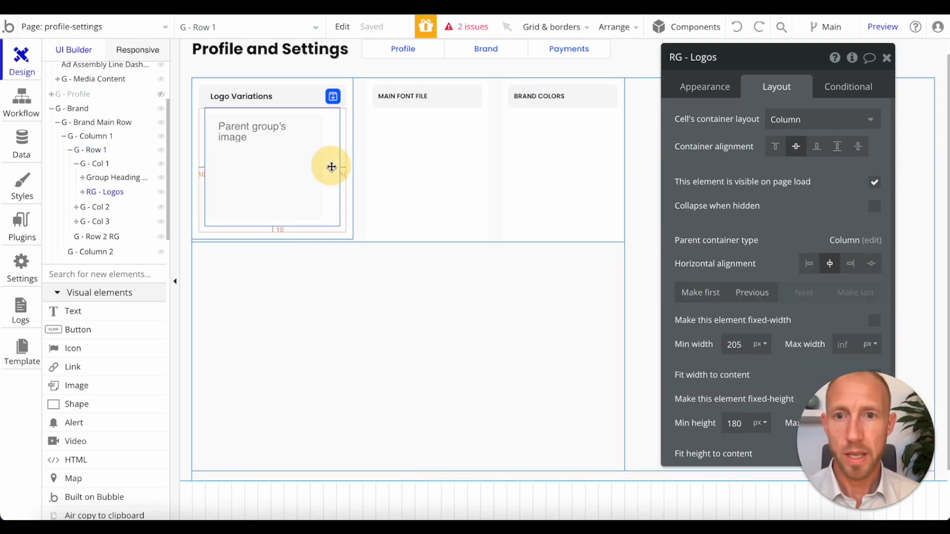
{"action": "left_click", "coordinate": [874, 322]}
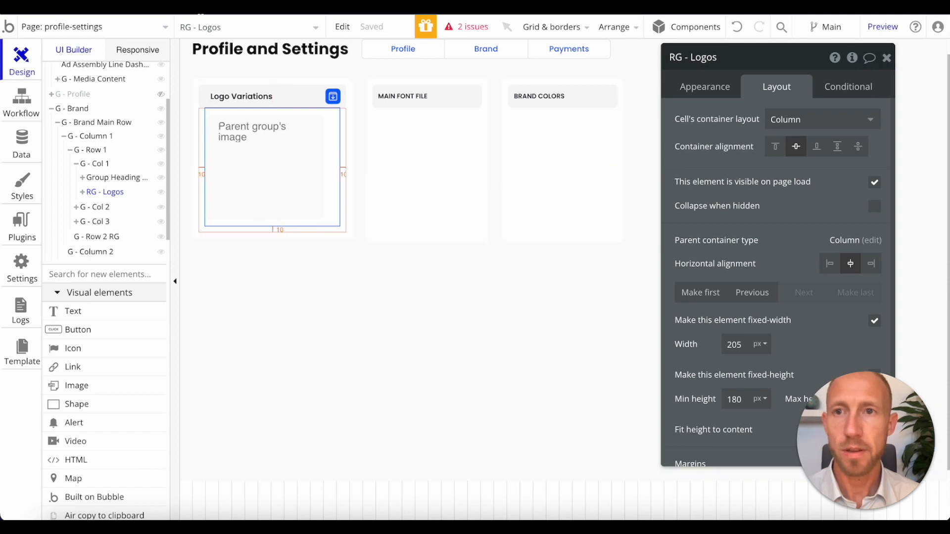
- In the page preview, scroll through the Logo Variations list, select logos and test the card's download icon
{"action": "left_click", "coordinate": [305, 7]}
{"action": "left_click", "coordinate": [315, 28]}
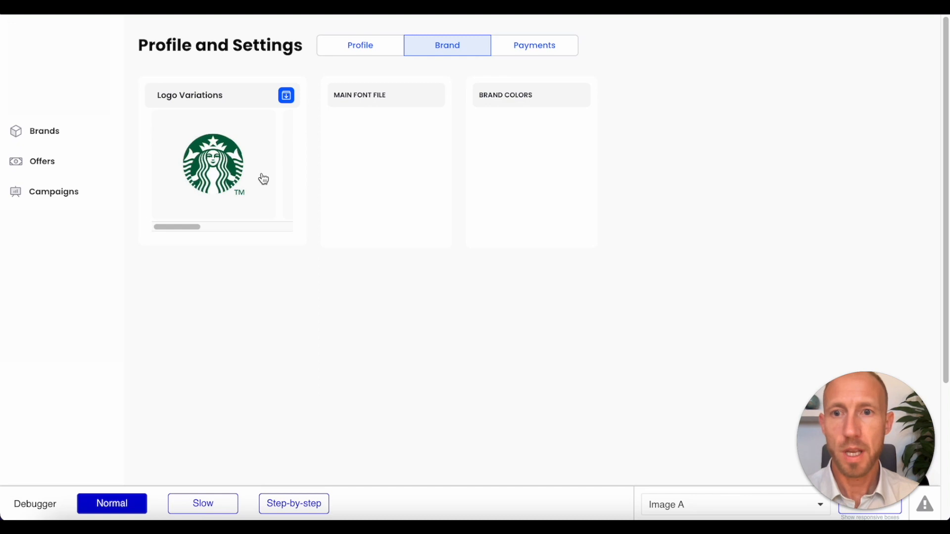
{"action": "scroll", "coordinate": [229, 176], "scroll_direction": "right", "scroll_amount": 5}
{"action": "left_click", "coordinate": [230, 191]}
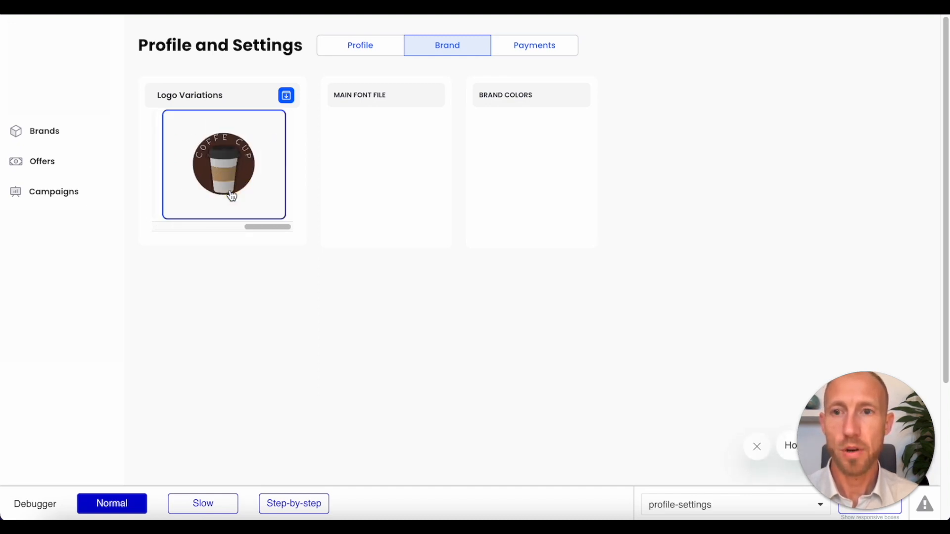
{"action": "scroll", "coordinate": [230, 191], "scroll_direction": "left", "scroll_amount": 3}
{"action": "left_click", "coordinate": [230, 192]}
{"action": "scroll", "coordinate": [230, 192], "scroll_direction": "right", "scroll_amount": 2}
{"action": "left_click", "coordinate": [230, 191]}
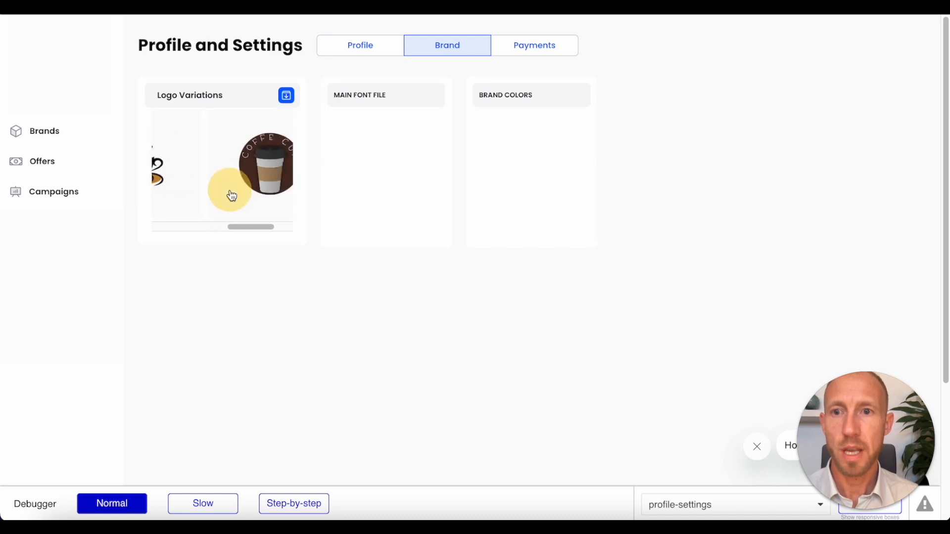
{"action": "left_click", "coordinate": [188, 179]}
{"action": "left_click", "coordinate": [170, 180]}
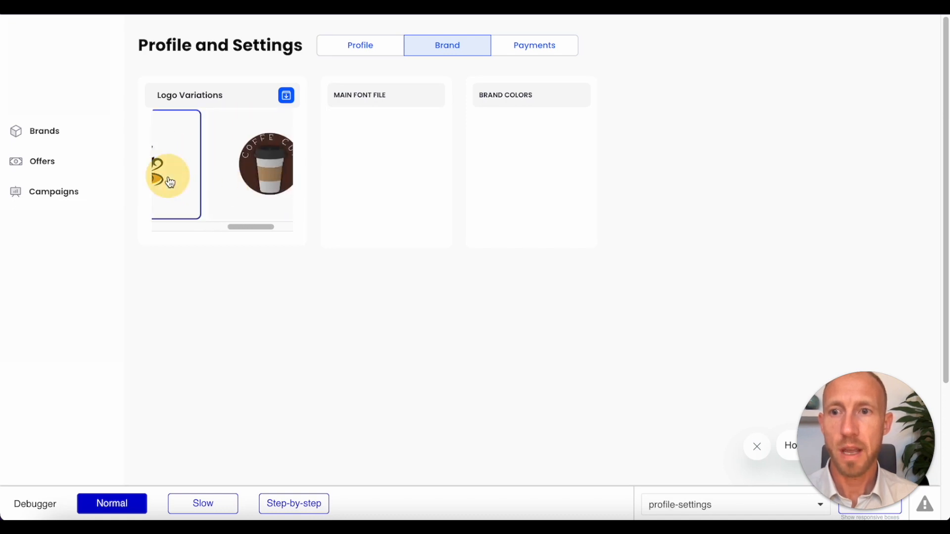
{"action": "left_click", "coordinate": [286, 97]}
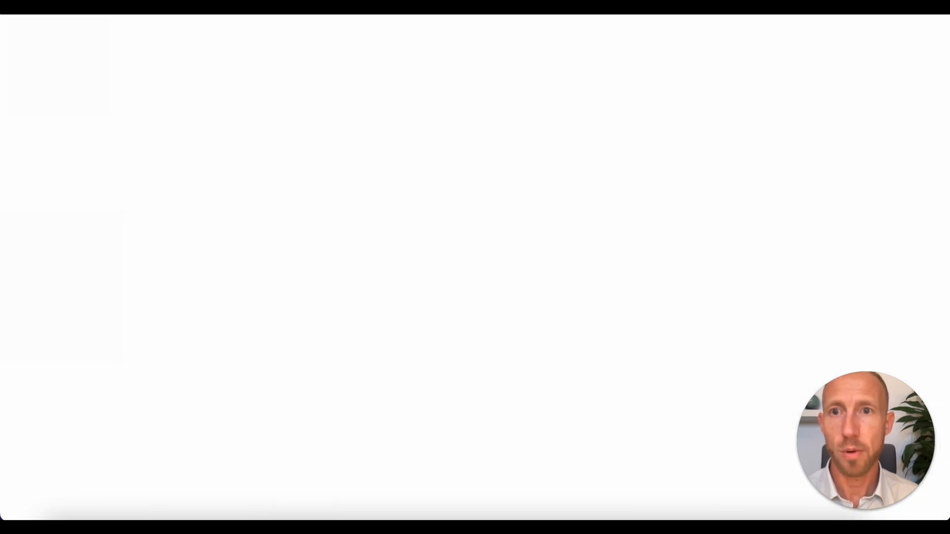
- Check the horizontal scrolling of the Logo Variations list in the preview and compare it with RG - Logos in the editor
{"action": "left_click_drag", "start_coordinate": [221, 227], "coordinate": [179, 226]}
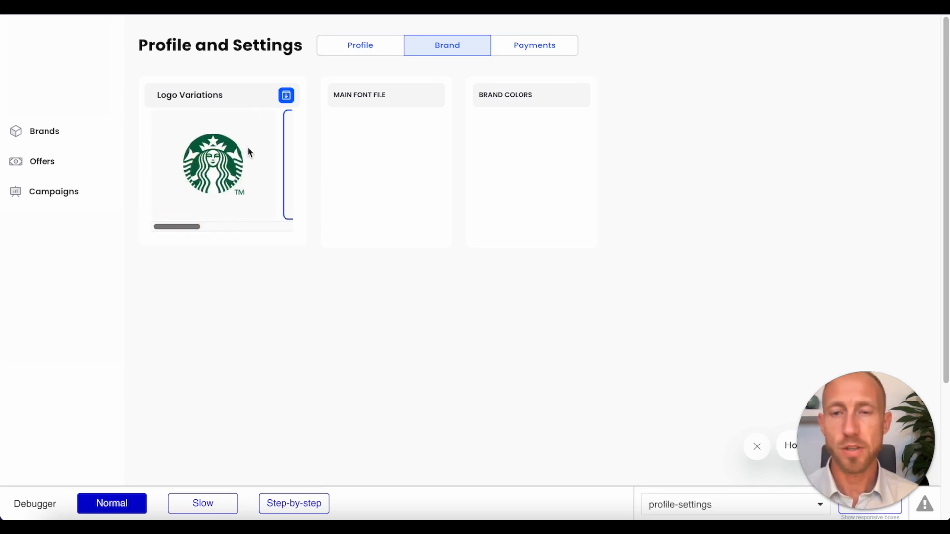
{"action": "left_click", "coordinate": [279, 167]}
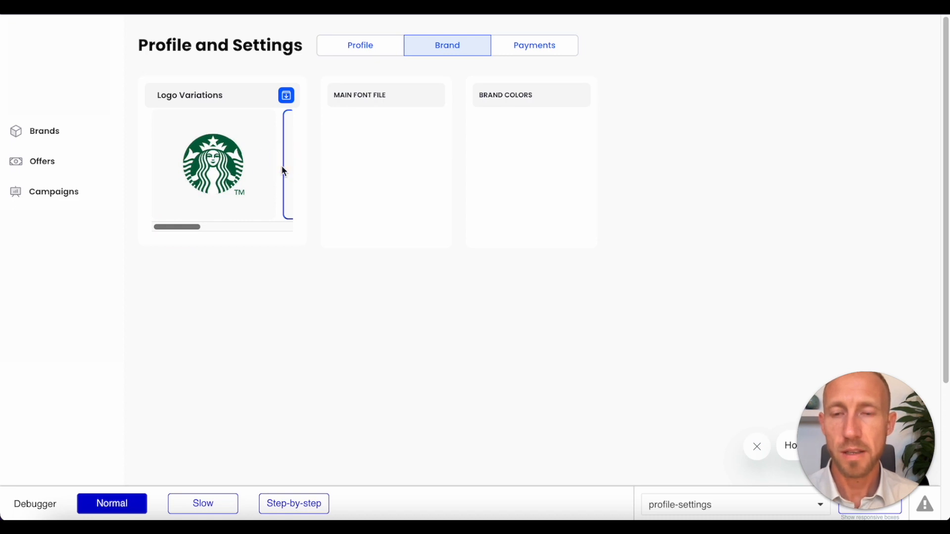
{"action": "scroll", "coordinate": [281, 167], "scroll_direction": "right", "scroll_amount": 1}
{"action": "left_click", "coordinate": [281, 165]}
{"action": "left_click", "coordinate": [307, 183]}
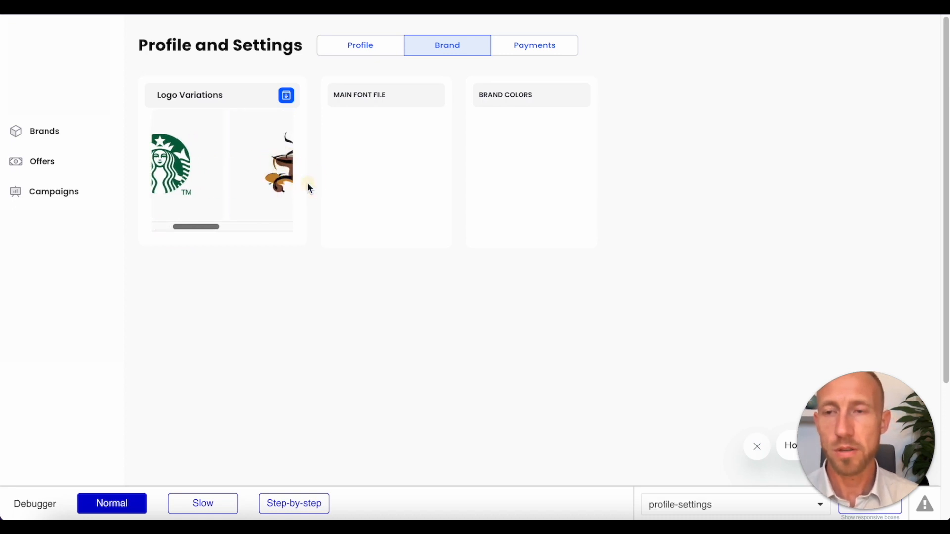
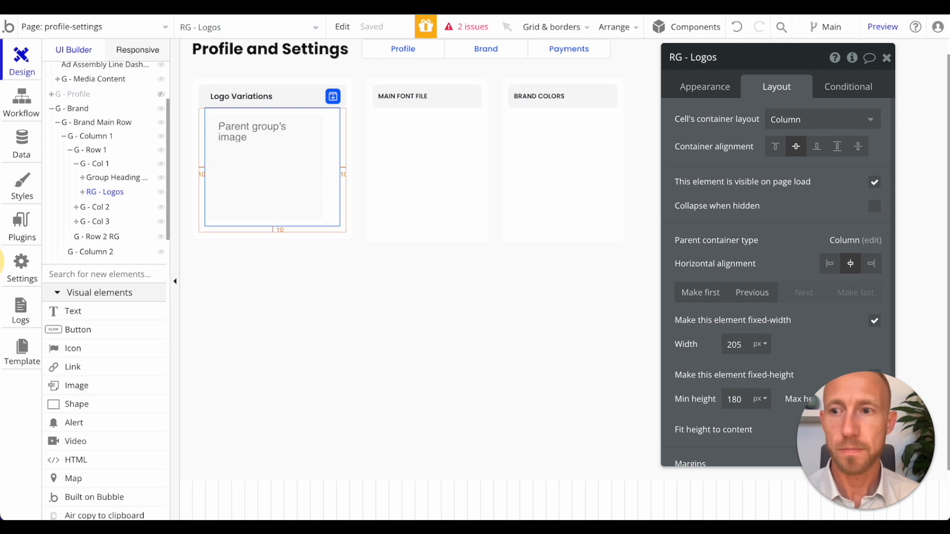
{"action": "left_click", "coordinate": [251, 207]}
{"action": "left_click", "coordinate": [189, 6]}
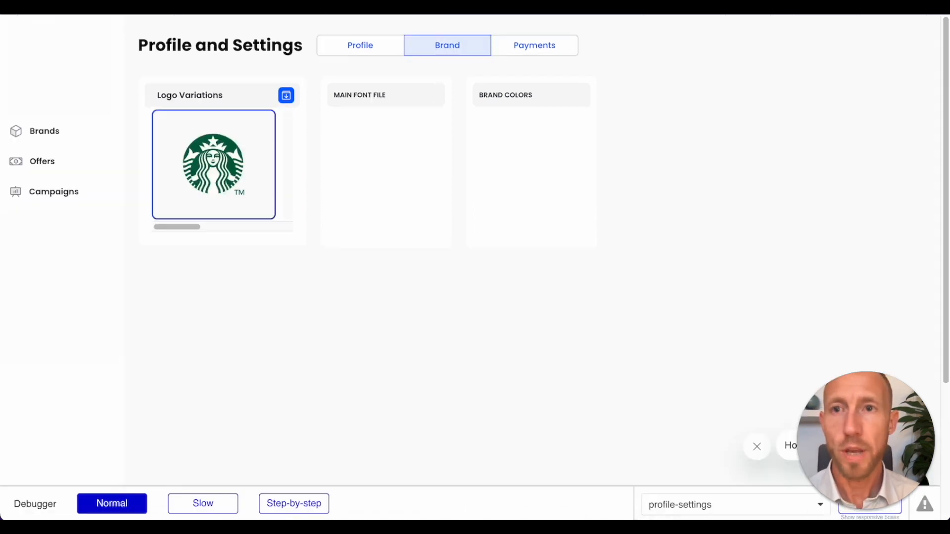
- In the preview, select the coffee-cup logo, open it with the download icon, close it and return to the first logo
{"action": "left_click", "coordinate": [251, 155]}
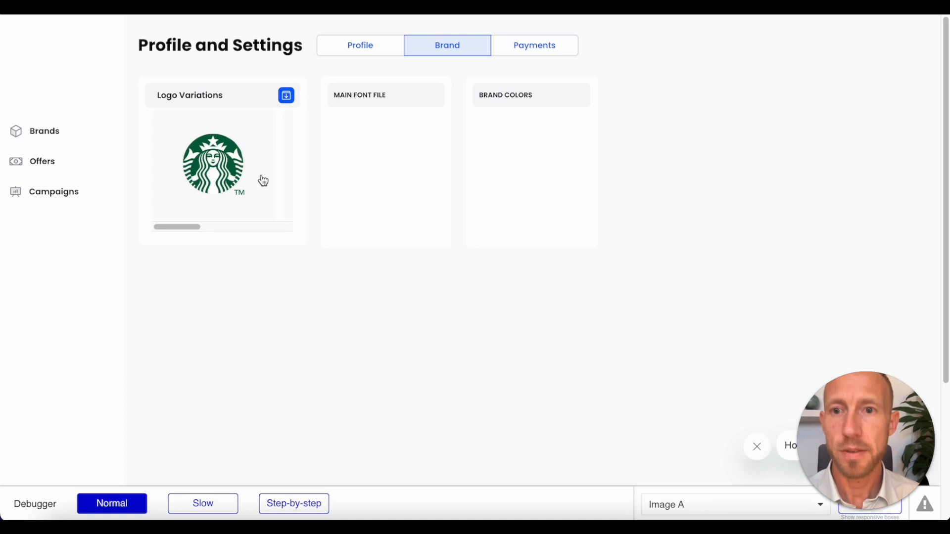
{"action": "scroll", "coordinate": [263, 181], "scroll_direction": "right", "scroll_amount": 3}
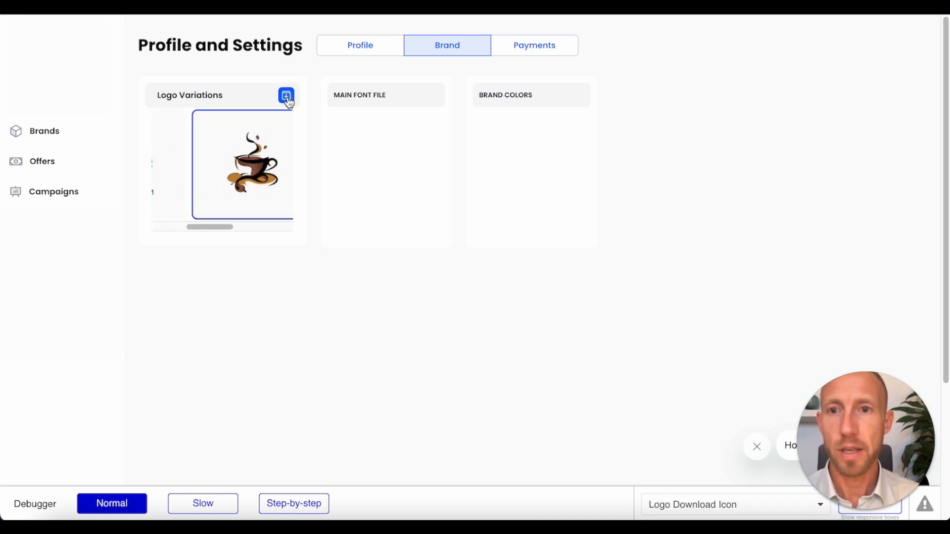
{"action": "left_click", "coordinate": [287, 96]}
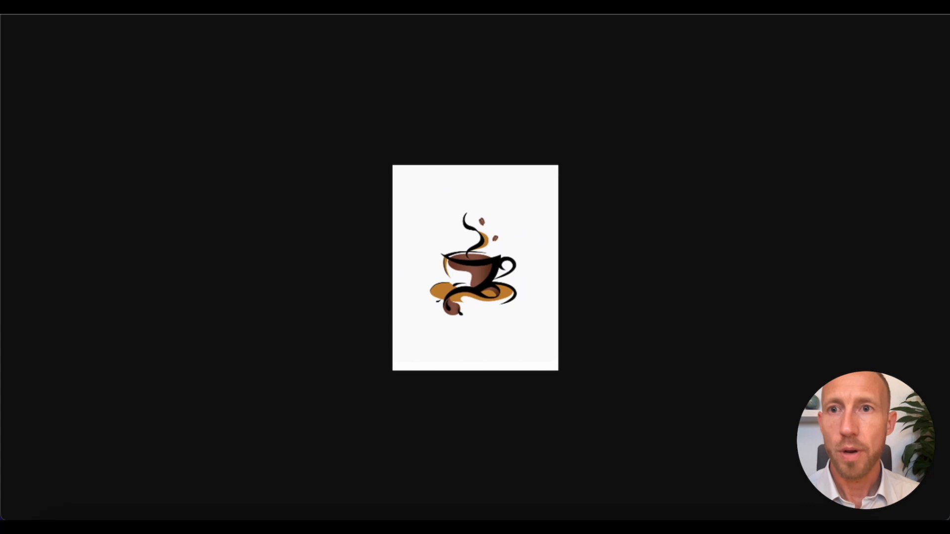
{"action": "key", "text": "super+w"}
{"action": "left_click", "coordinate": [239, 183]}
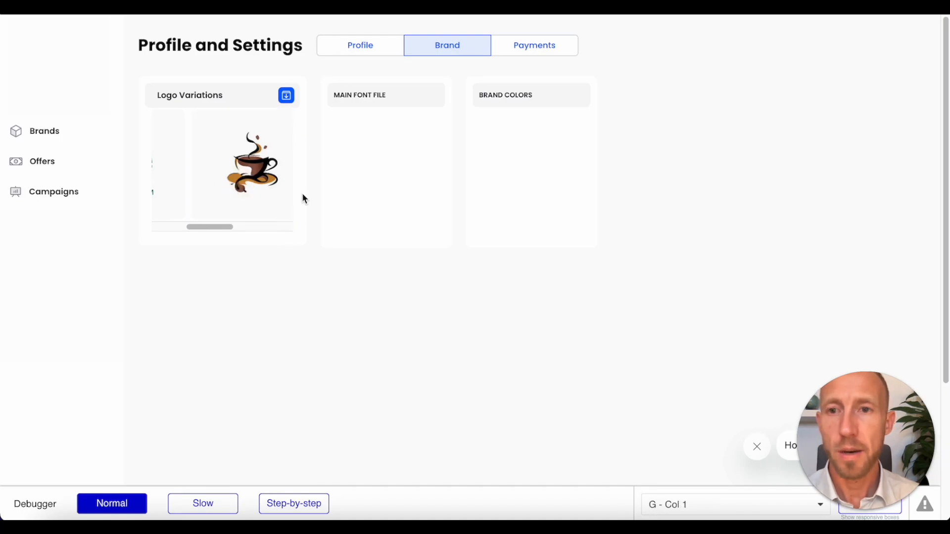
{"action": "scroll", "coordinate": [231, 189], "scroll_direction": "left", "scroll_amount": 2}
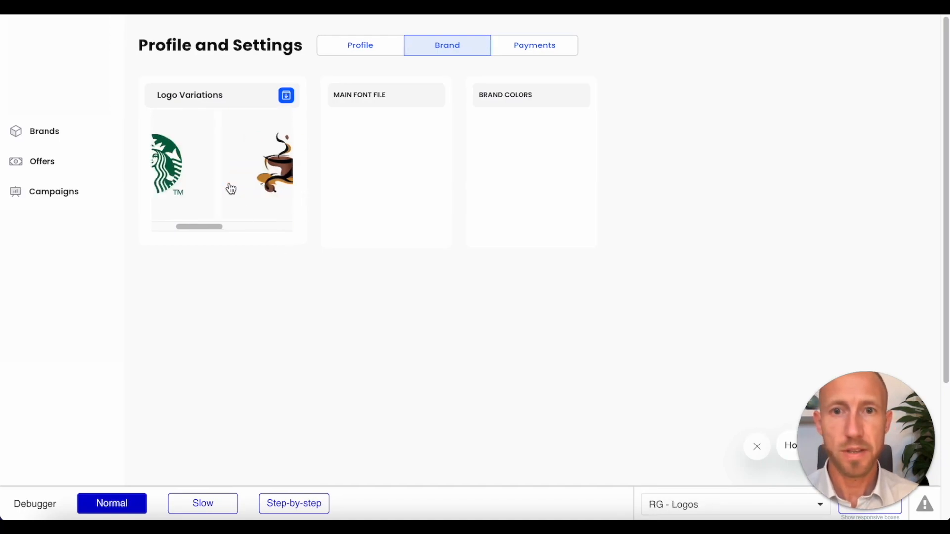
{"action": "scroll", "coordinate": [231, 189], "scroll_direction": "left", "scroll_amount": 2}
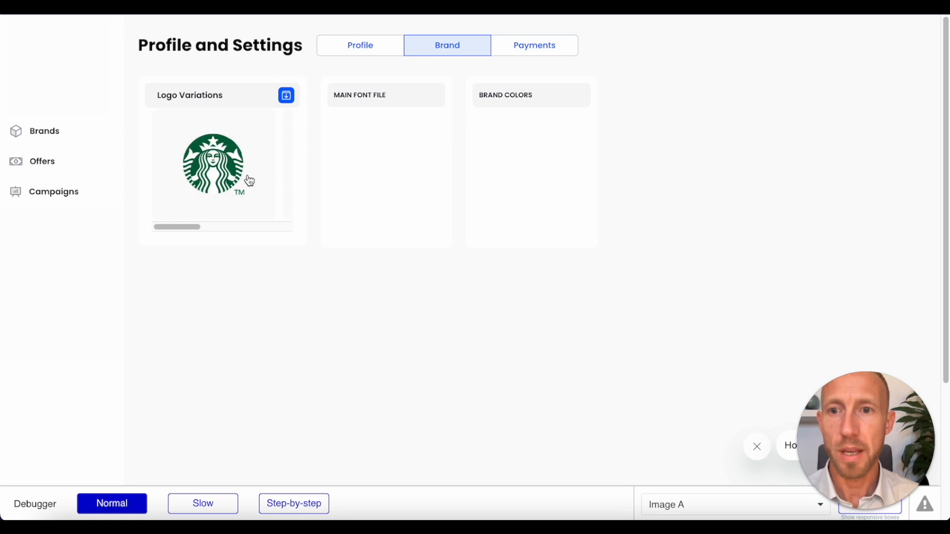
{"action": "left_click", "coordinate": [310, 181]}
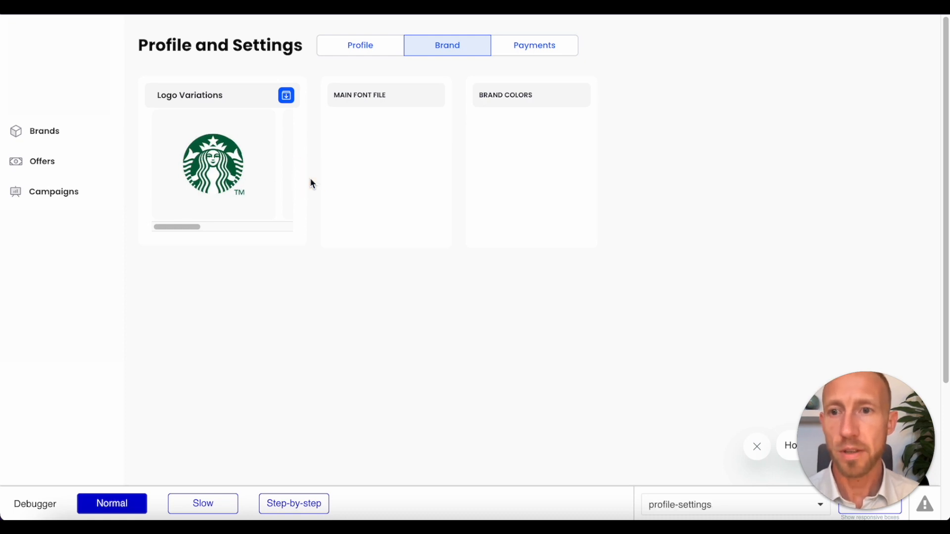
- Check the Upload Logo button in the Figma design and paste the copied Upload Photo Button into G - Col 1 in Bubble
{"action": "left_click", "coordinate": [258, 198]}
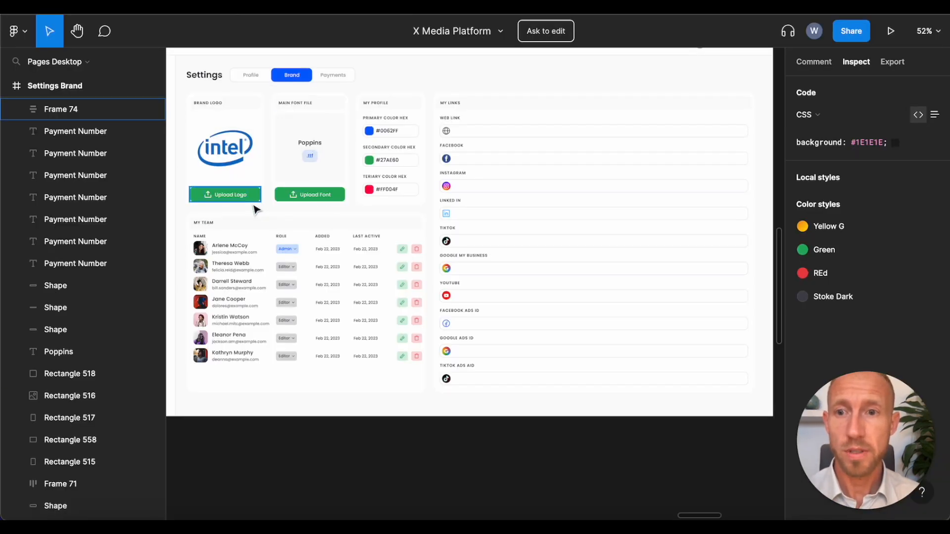
{"action": "left_click", "coordinate": [255, 199]}
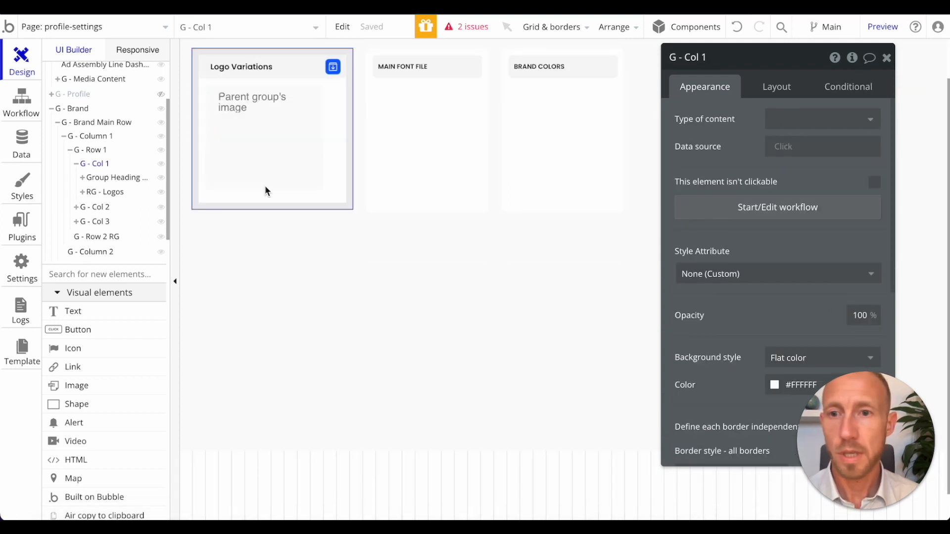
{"action": "right_click", "coordinate": [250, 201]}
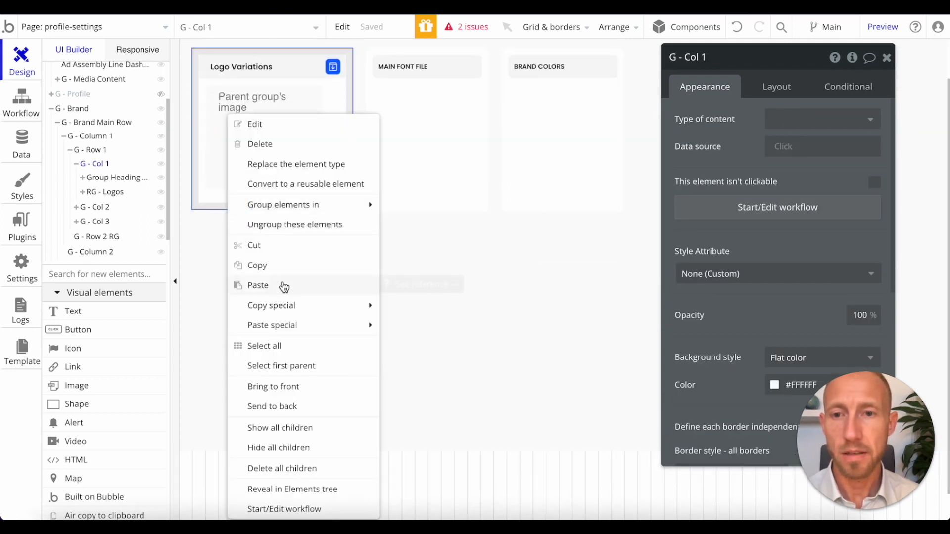
{"action": "left_click", "coordinate": [284, 286]}
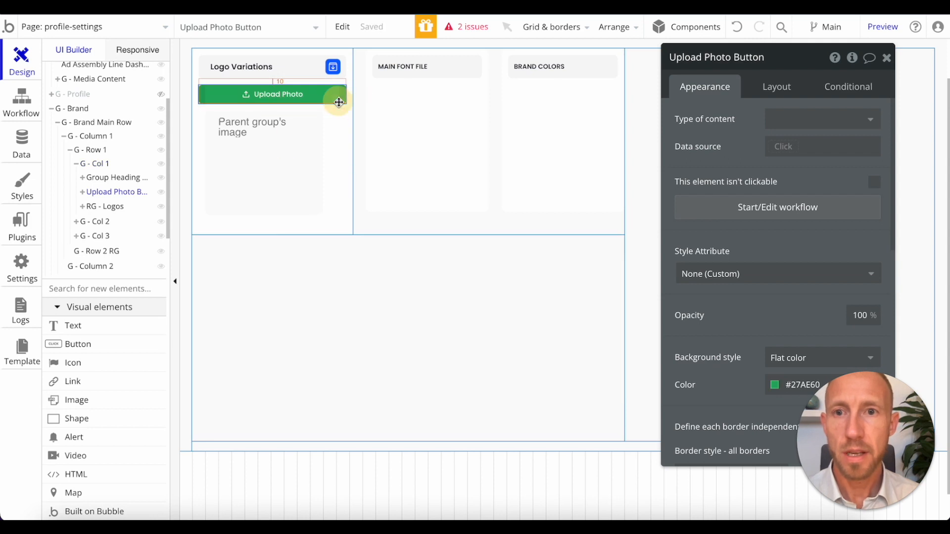
- Expand the Upload Photo Button in the element tree and inspect its appearance, text and icon image
{"action": "left_click", "coordinate": [83, 192]}
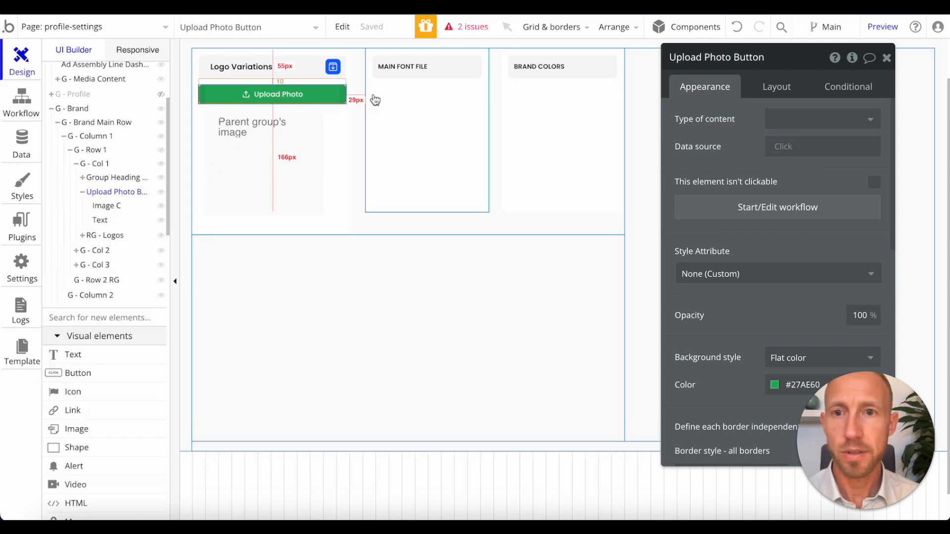
{"action": "scroll", "coordinate": [786, 277], "scroll_direction": "down", "scroll_amount": 7}
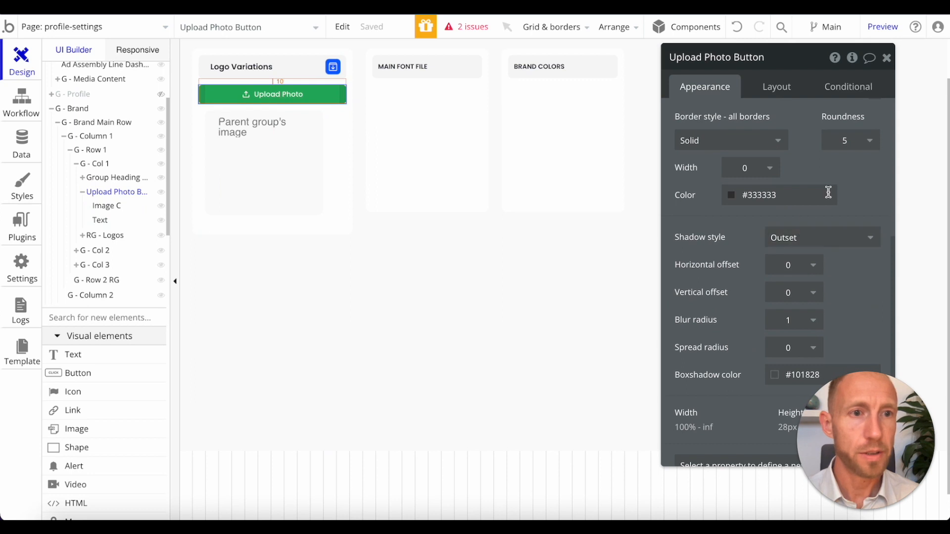
{"action": "left_click", "coordinate": [284, 94]}
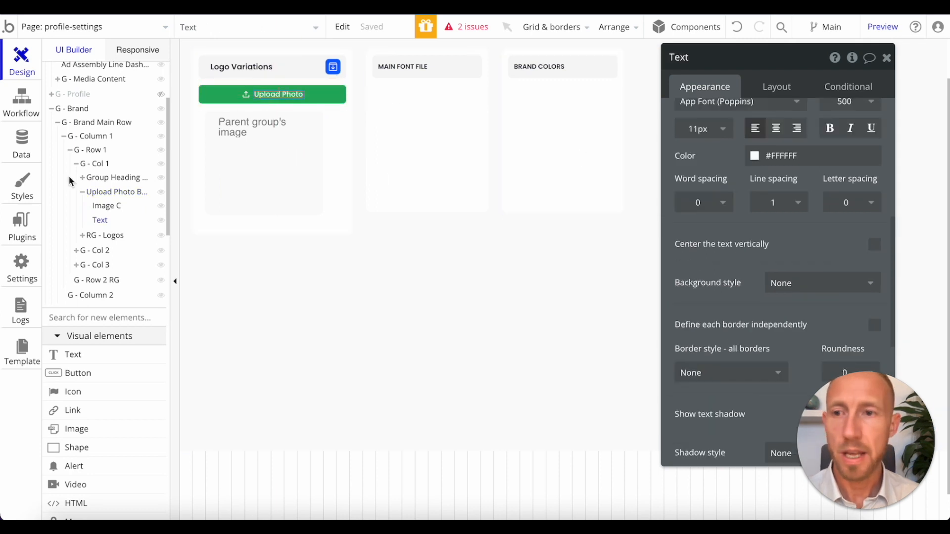
{"action": "left_click", "coordinate": [245, 94]}
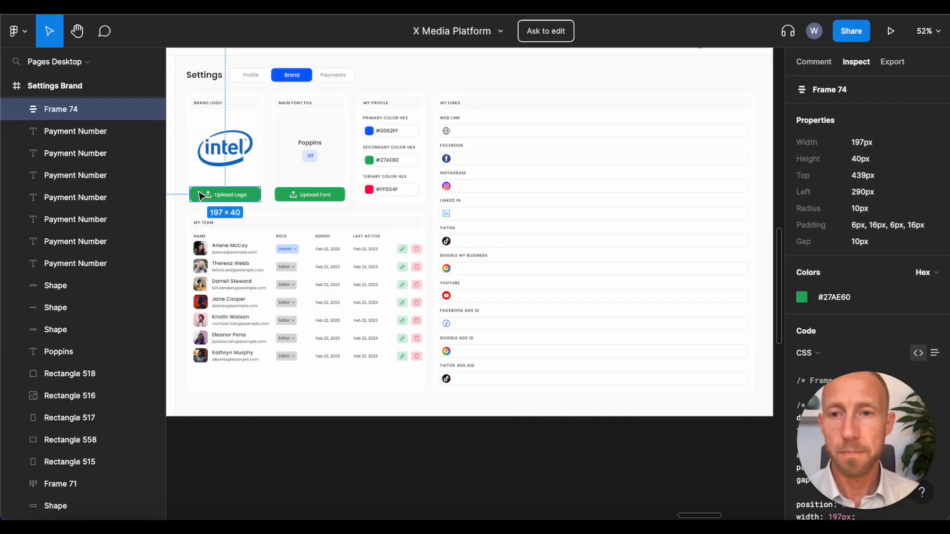
- In Figma, select the DownloadSimple icon inside the Upload Logo button and export it as SVG
{"action": "scroll", "coordinate": [201, 196], "scroll_direction": "up", "scroll_amount": 5}
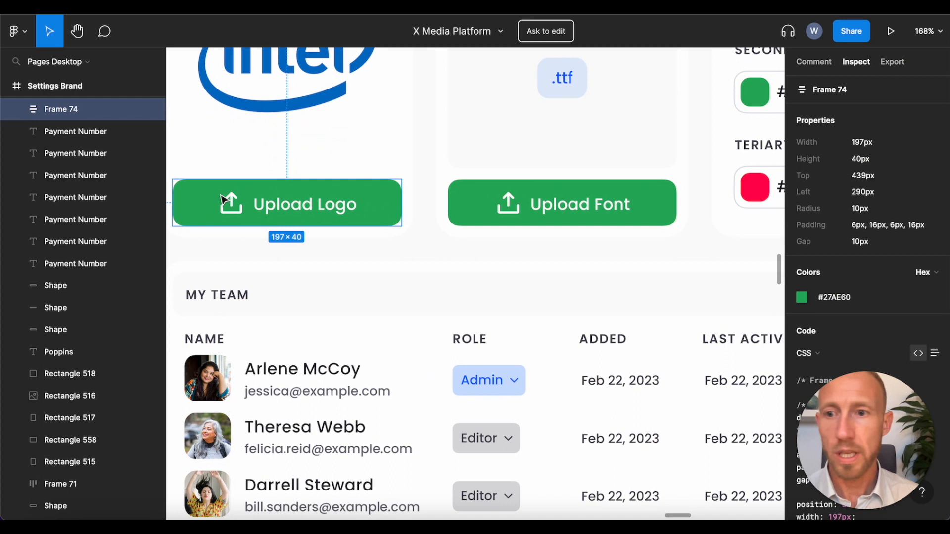
{"action": "left_click", "coordinate": [229, 204]}
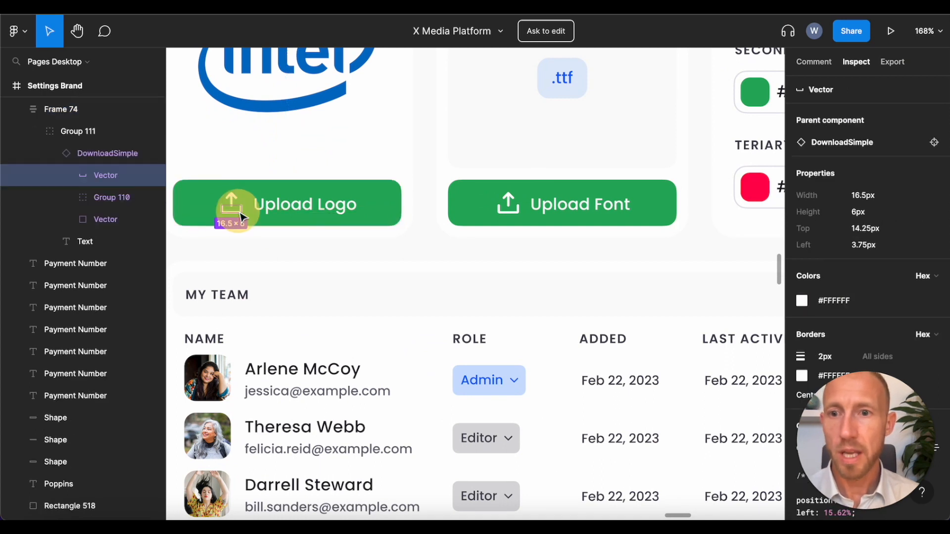
{"action": "left_click", "coordinate": [94, 155]}
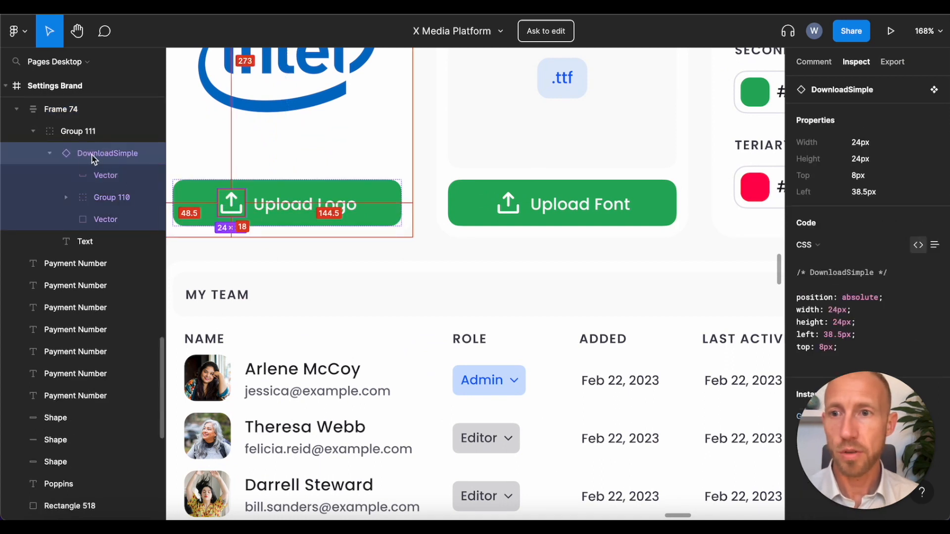
{"action": "left_click", "coordinate": [892, 62]}
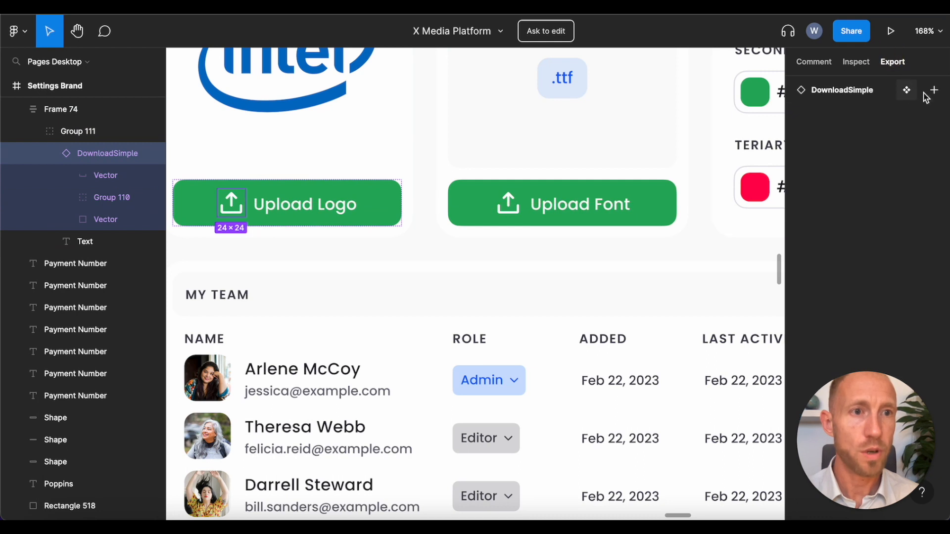
{"action": "left_click", "coordinate": [934, 90]}
{"action": "left_click", "coordinate": [897, 115]}
{"action": "left_click", "coordinate": [902, 148]}
{"action": "left_click", "coordinate": [867, 142]}
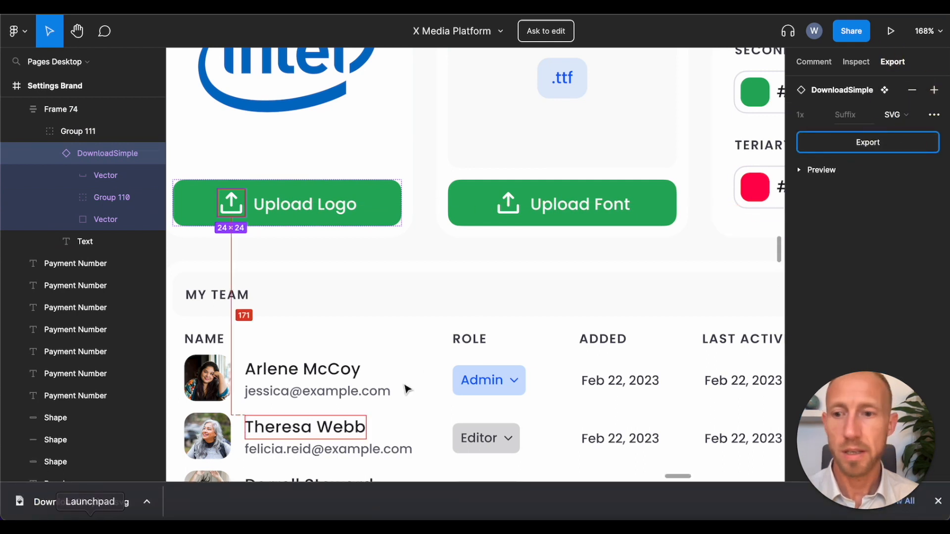
{"action": "left_click", "coordinate": [938, 501]}
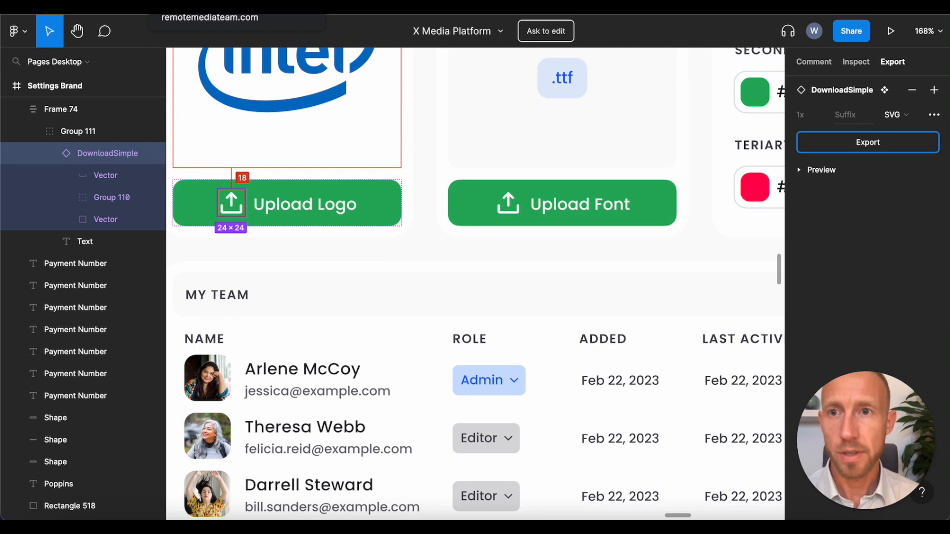
- Back in Bubble, move the Upload Photo Button below RG - Logos within G - Col 1
{"action": "left_click", "coordinate": [208, 10]}
{"action": "left_click", "coordinate": [293, 204]}
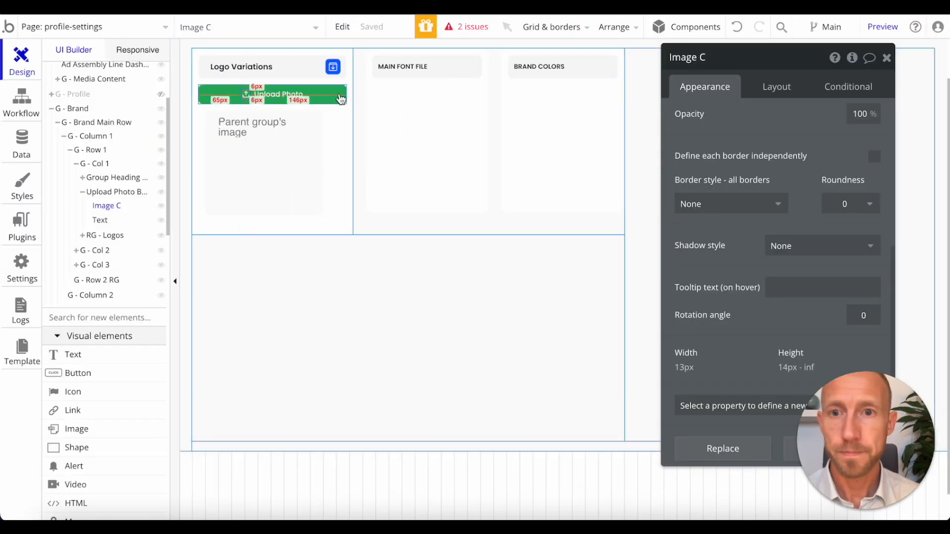
{"action": "left_click", "coordinate": [333, 94]}
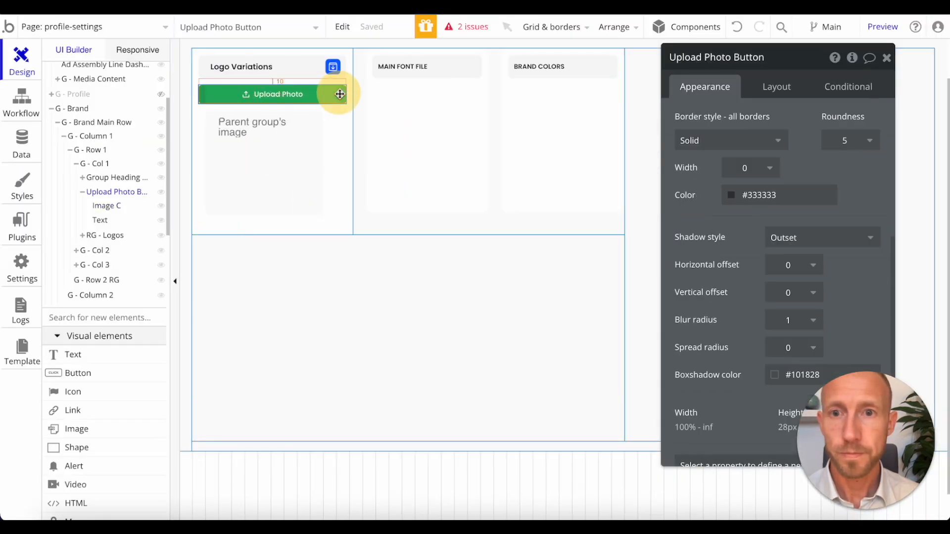
{"action": "left_click", "coordinate": [801, 88]}
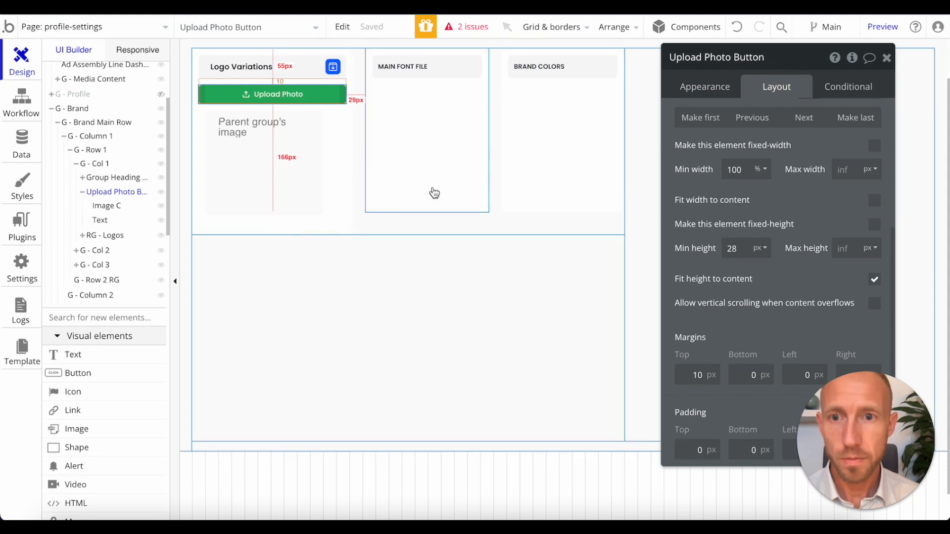
{"action": "left_click", "coordinate": [804, 118]}
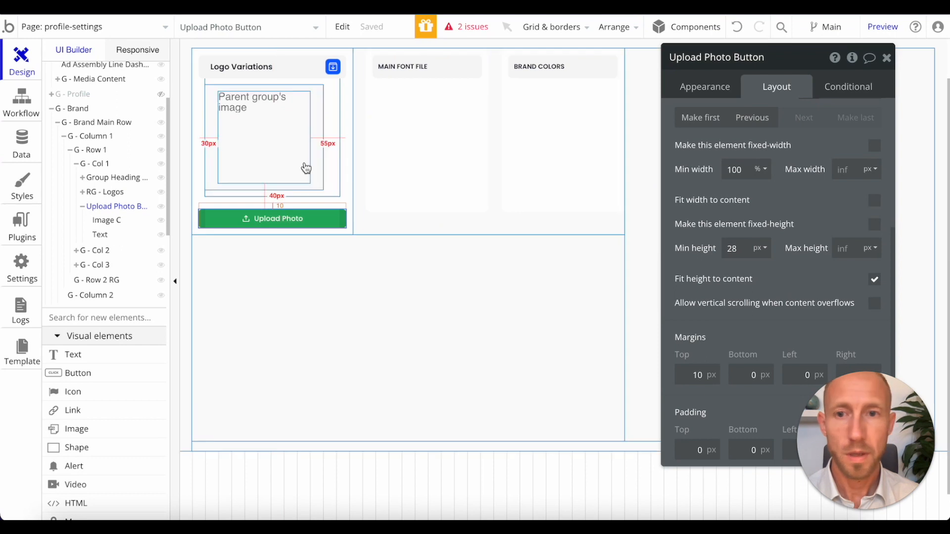
- Make the Upload Photo Button fixed-width at 205 px, matching RG - Logos, and centre it horizontally
{"action": "left_click", "coordinate": [331, 176]}
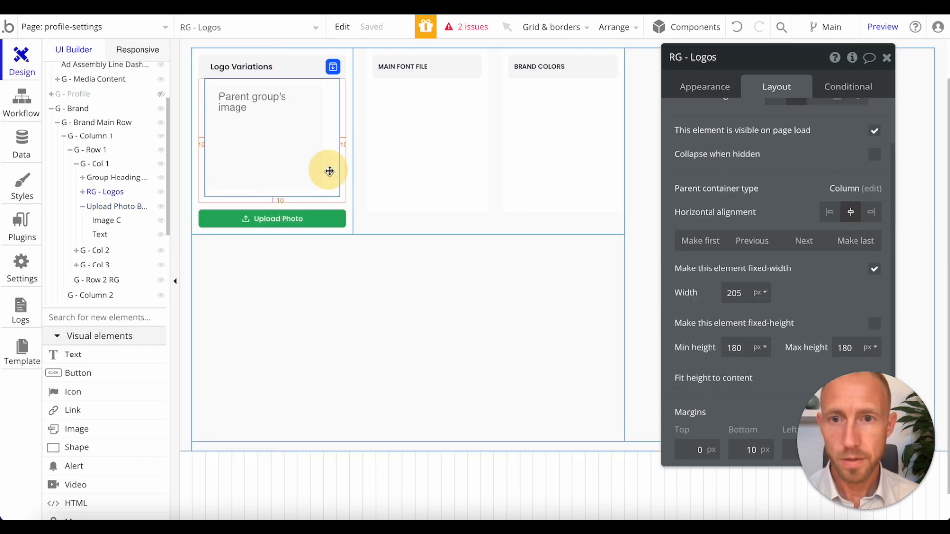
{"action": "left_click", "coordinate": [337, 220]}
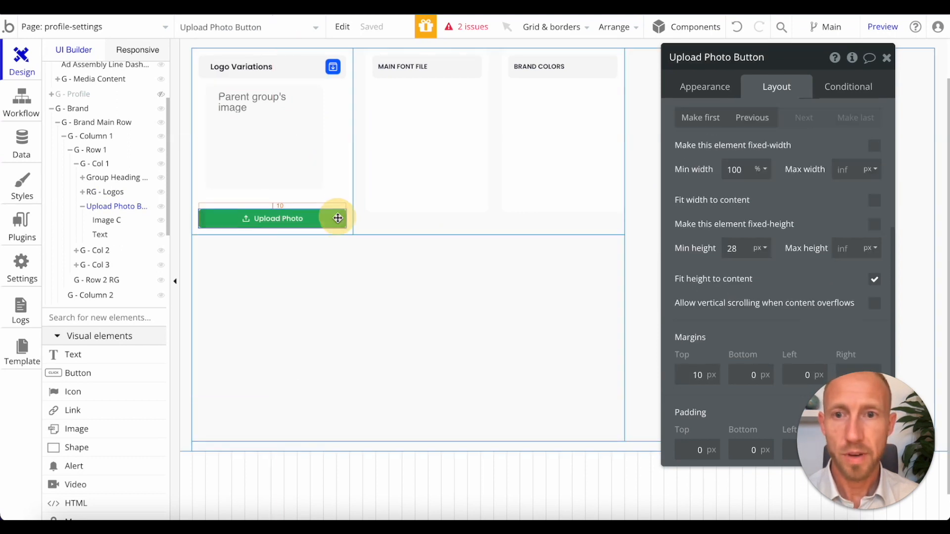
{"action": "left_click", "coordinate": [739, 171]}
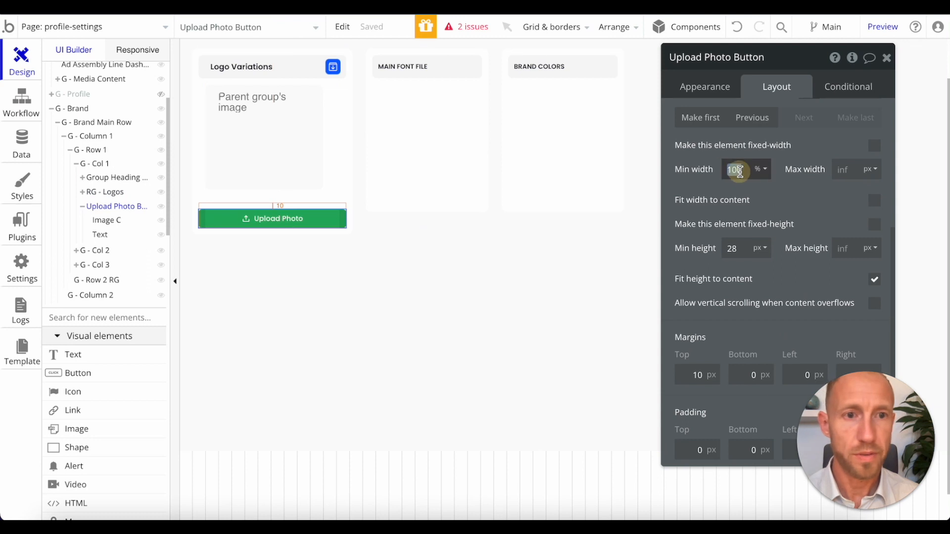
{"action": "left_click", "coordinate": [769, 174]}
{"action": "left_click", "coordinate": [760, 193]}
{"action": "left_click", "coordinate": [876, 151]}
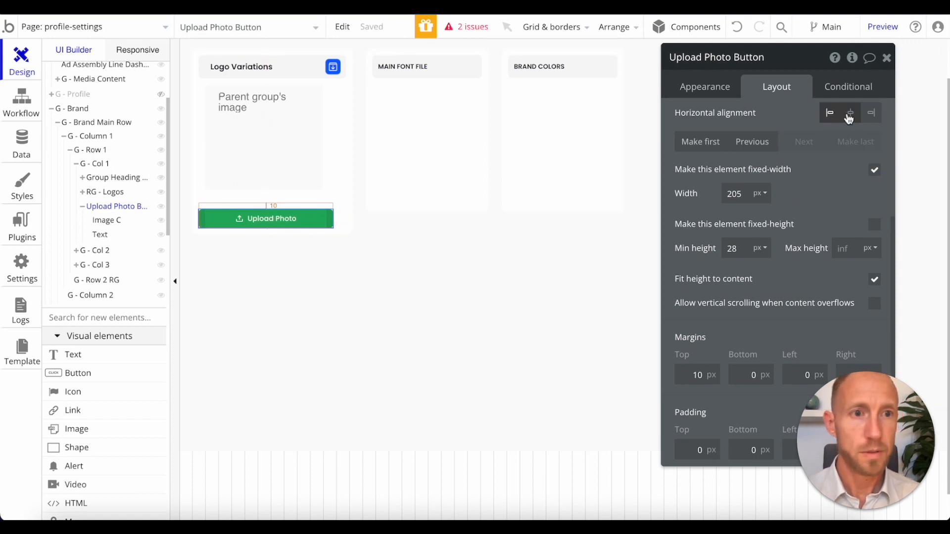
{"action": "left_click", "coordinate": [849, 115]}
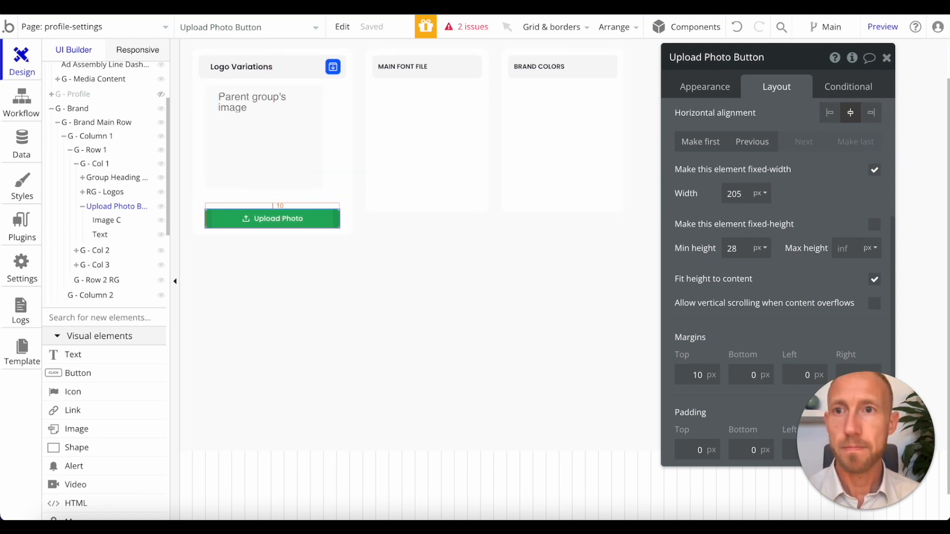
- Replace "Photo" in the green button's text so the label matches the design's "Upload Logo"
{"action": "left_click", "coordinate": [299, 218]}
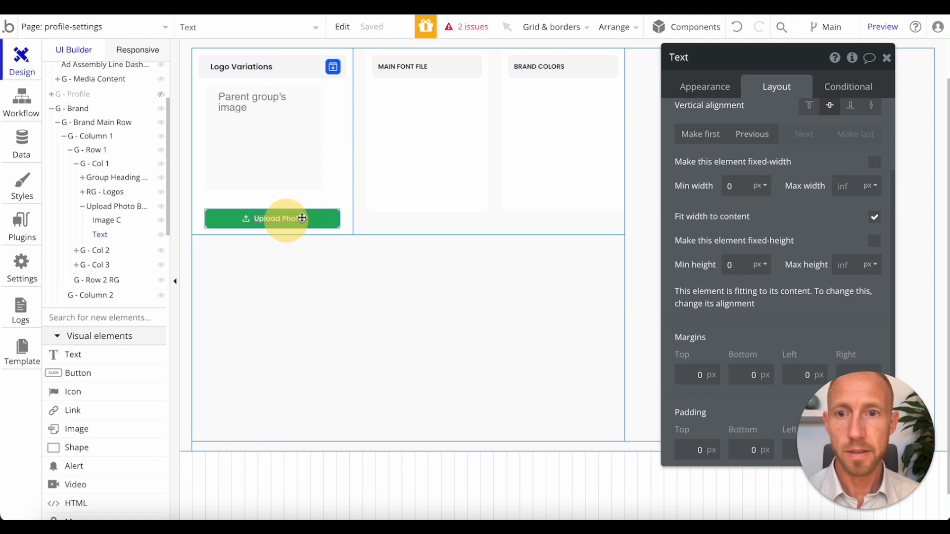
{"action": "left_click", "coordinate": [703, 87]}
{"action": "double_click", "coordinate": [725, 120]}
{"action": "type", "text": "L"}
{"action": "left_click", "coordinate": [786, 177]}
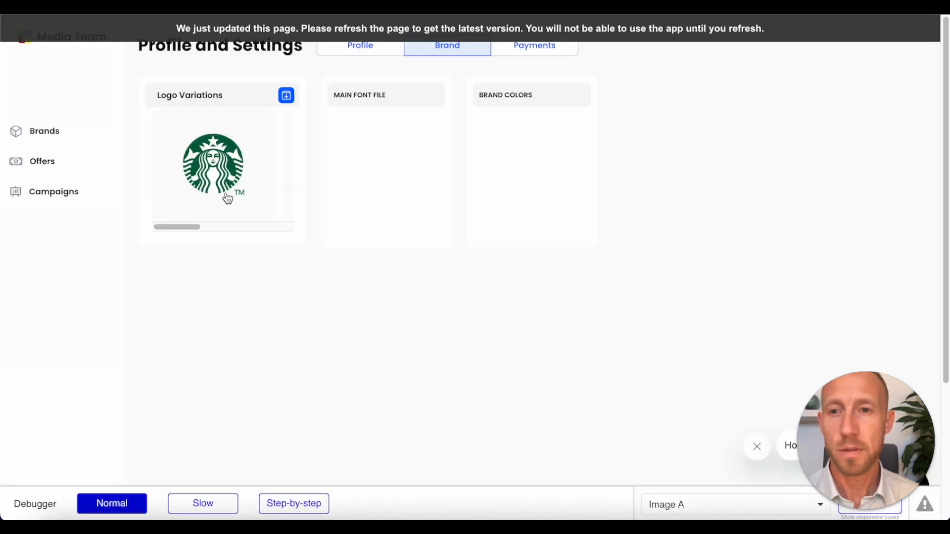
- Switch to Figma and examine the Main Font File card and its Upload Font button in the Settings Brand frame
{"action": "left_click", "coordinate": [268, 28]}
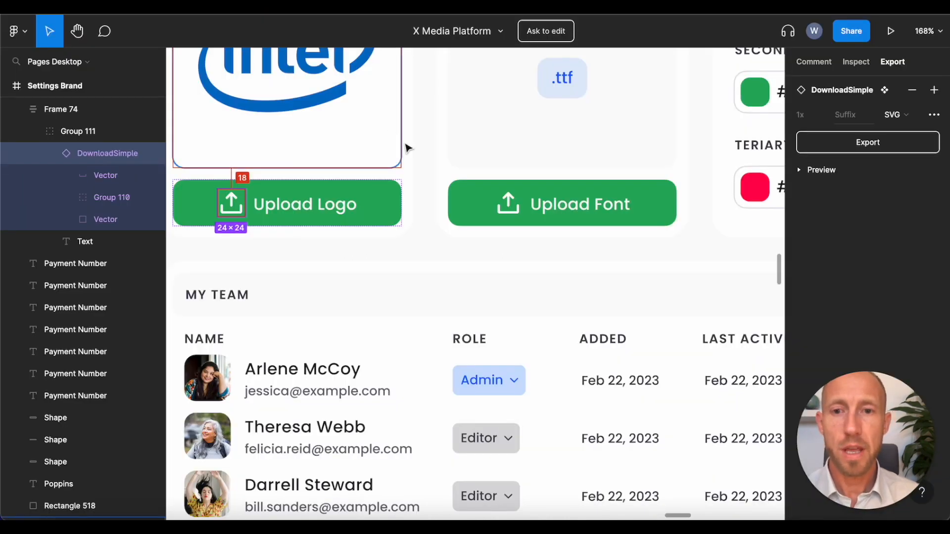
{"action": "scroll", "coordinate": [406, 147], "scroll_direction": "down", "scroll_amount": 5}
{"action": "scroll", "coordinate": [398, 161], "scroll_direction": "down", "scroll_amount": 5}
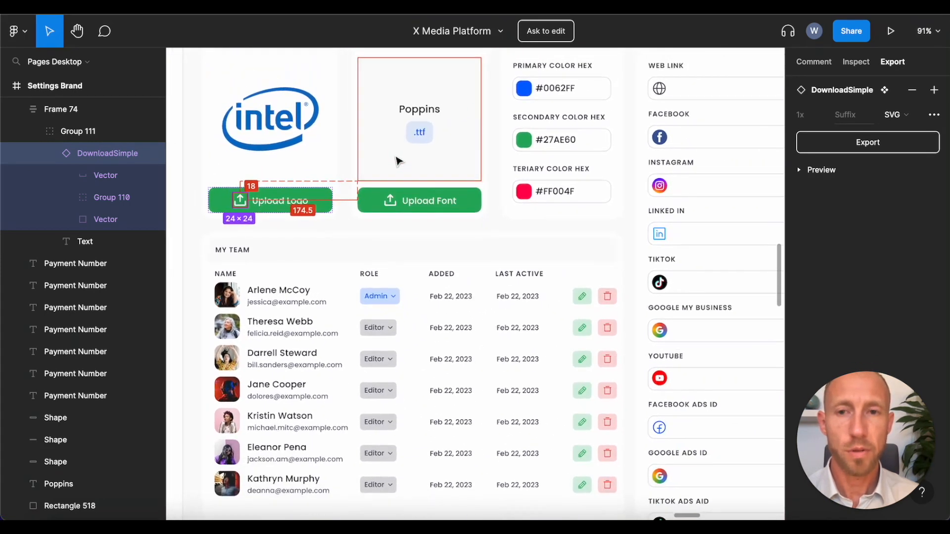
{"action": "scroll", "coordinate": [398, 161], "scroll_direction": "down", "scroll_amount": 5}
{"action": "scroll", "coordinate": [398, 163], "scroll_direction": "down", "scroll_amount": 1}
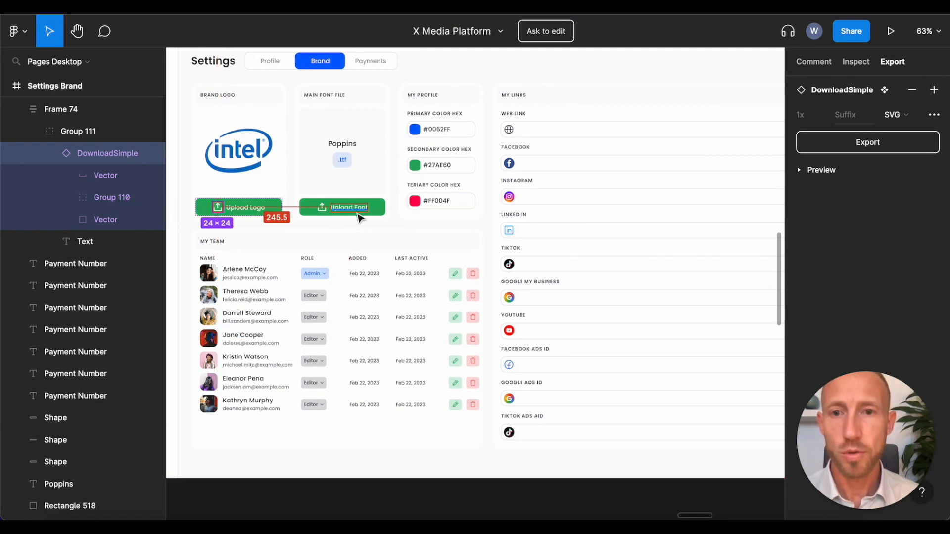
- Switch to the brand-dashboard preview and inspect the Fonts card, from its heading down to the font rows
{"action": "left_click", "coordinate": [376, 208]}
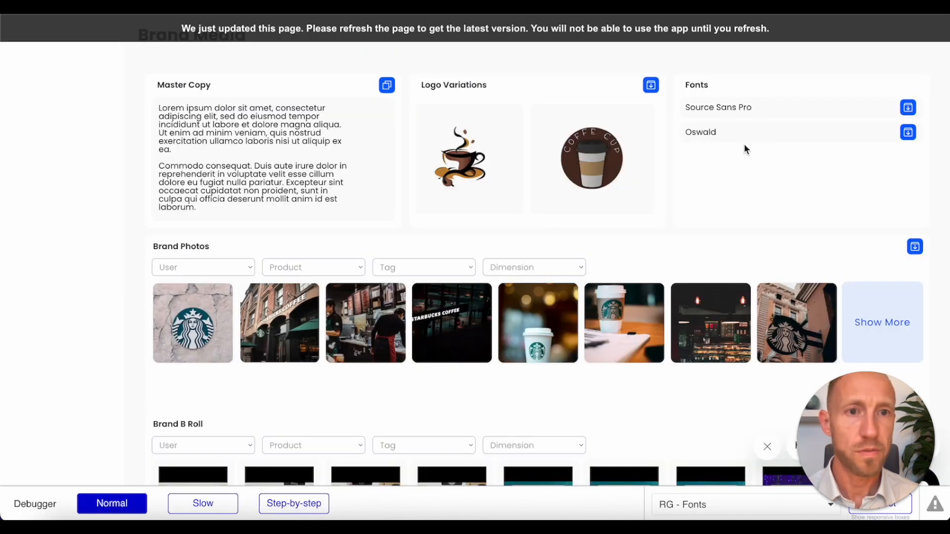
{"action": "double_click", "coordinate": [735, 91]}
{"action": "left_click", "coordinate": [737, 158]}
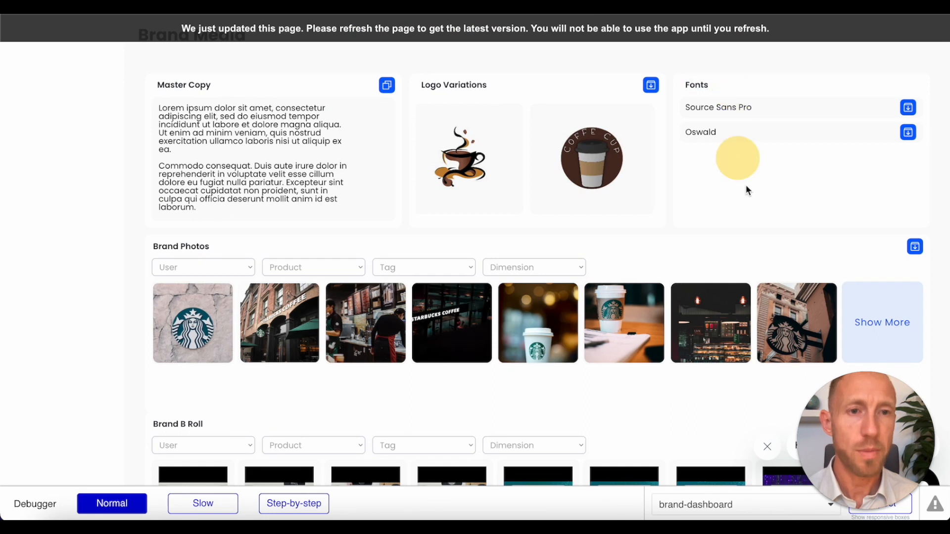
{"action": "left_click", "coordinate": [857, 170]}
{"action": "left_click", "coordinate": [699, 158]}
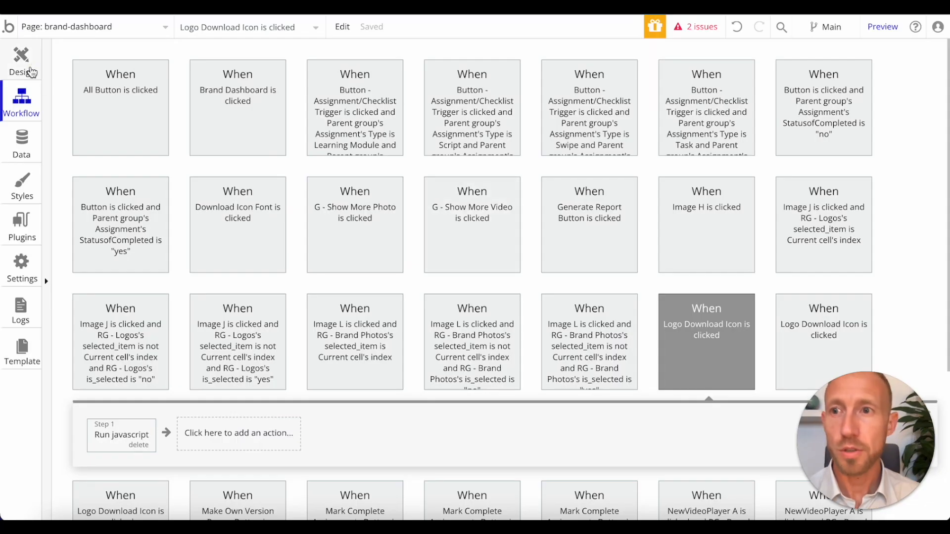
- In the brand-dashboard page's design view, copy the Fonts group Column Right together with its workflows
{"action": "left_click", "coordinate": [30, 70]}
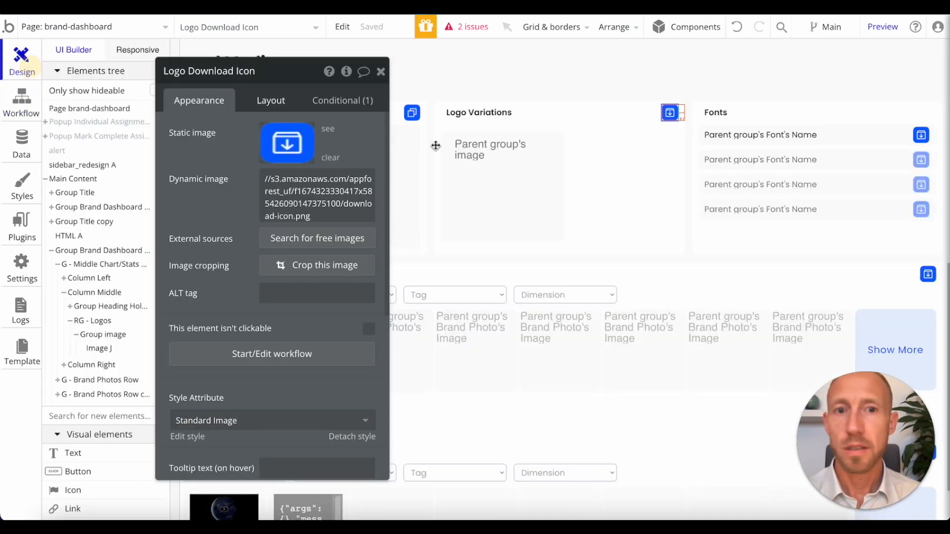
{"action": "left_click", "coordinate": [685, 119]}
{"action": "right_click", "coordinate": [693, 130]}
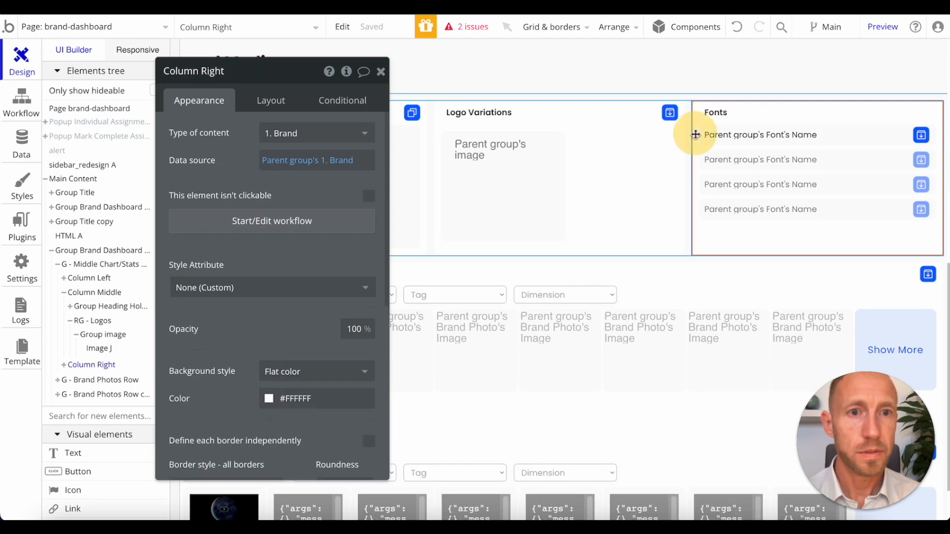
{"action": "mouse_move", "coordinate": [748, 305]}
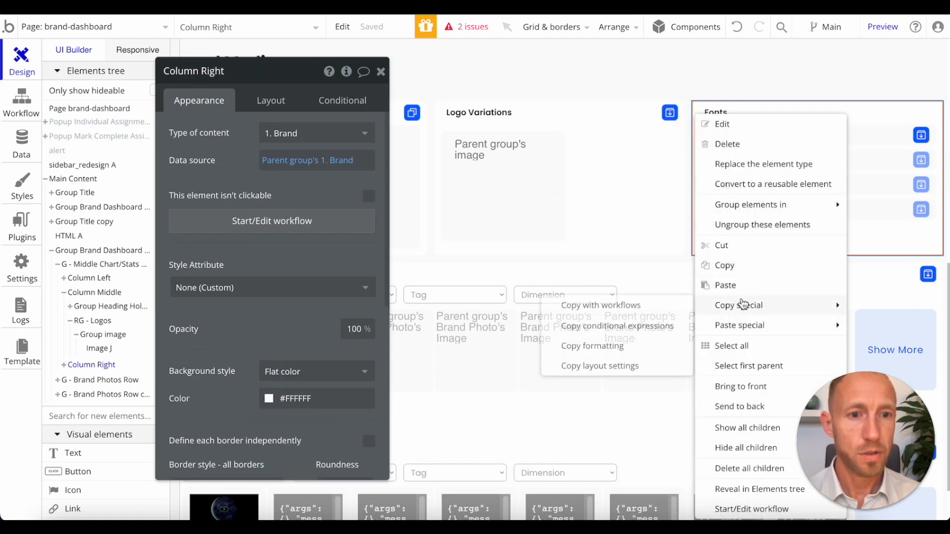
{"action": "left_click", "coordinate": [656, 307]}
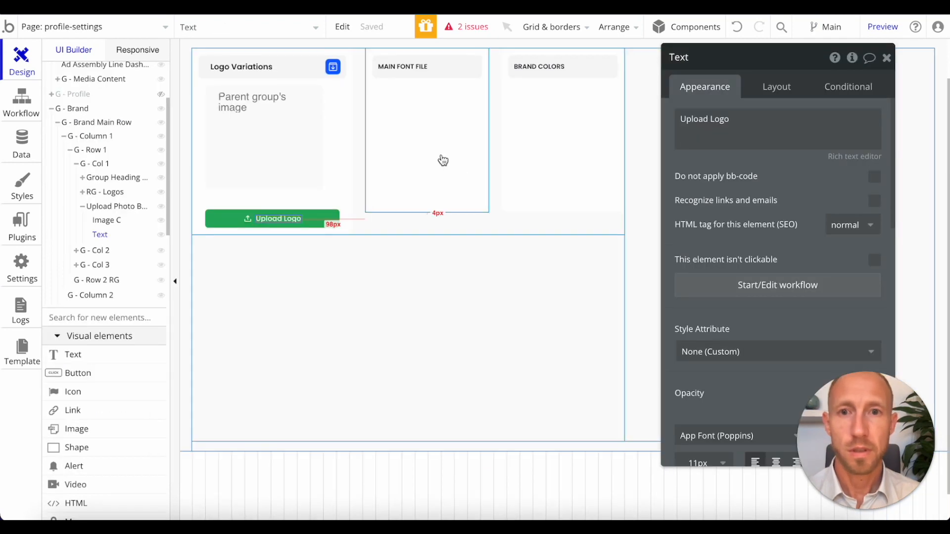
- Back on the profile-settings page, try pasting the copied Fonts column with its workflows inside G - Col 2
{"action": "left_click", "coordinate": [448, 133]}
{"action": "right_click", "coordinate": [448, 132]}
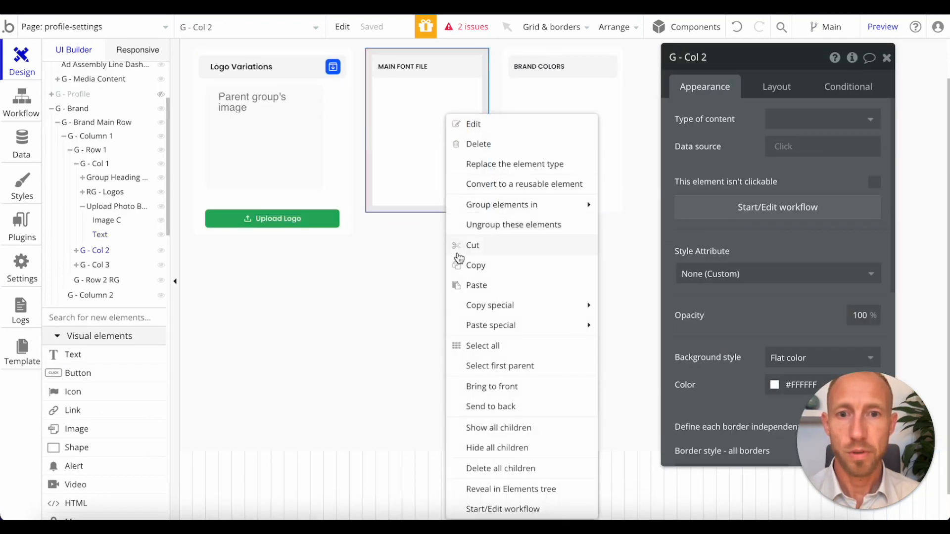
{"action": "right_click", "coordinate": [362, 143]}
{"action": "left_click", "coordinate": [391, 90]}
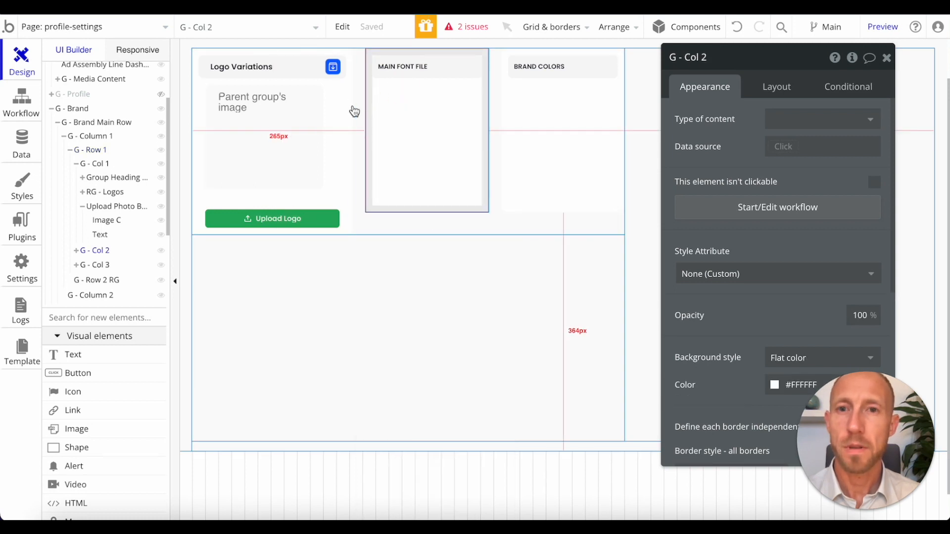
{"action": "right_click", "coordinate": [384, 106]}
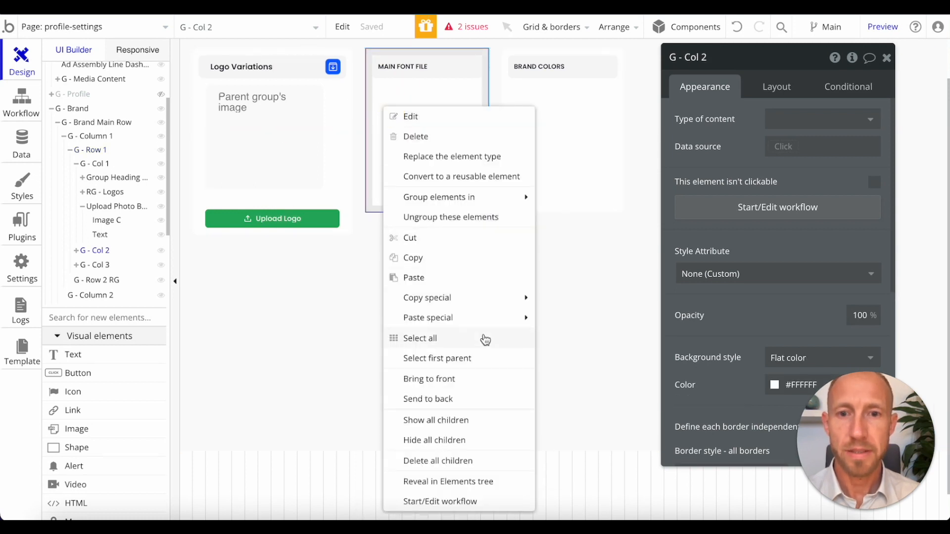
{"action": "mouse_move", "coordinate": [495, 327]}
{"action": "left_click", "coordinate": [589, 328]}
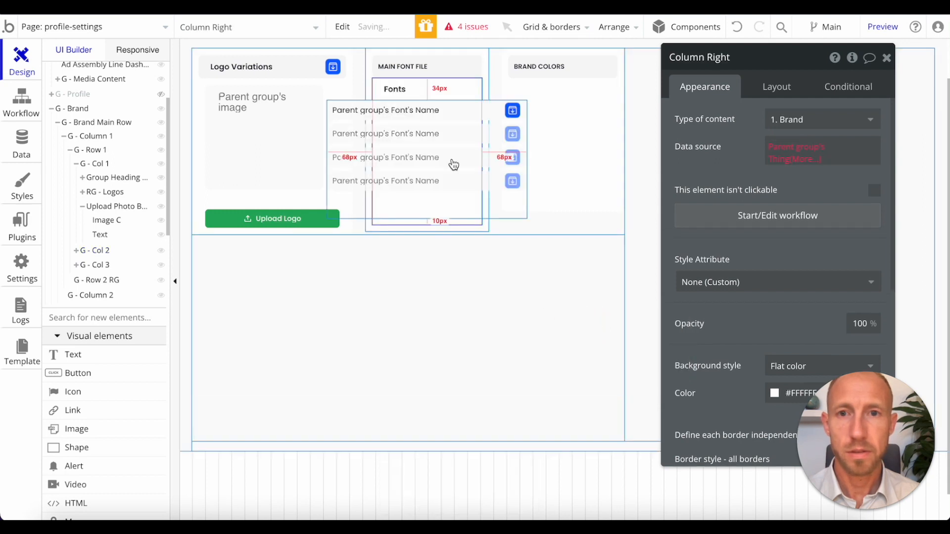
- Delete the Fonts heading text from the pasted column in the Main Font File card
{"action": "left_click_drag", "start_coordinate": [453, 160], "coordinate": [476, 233]}
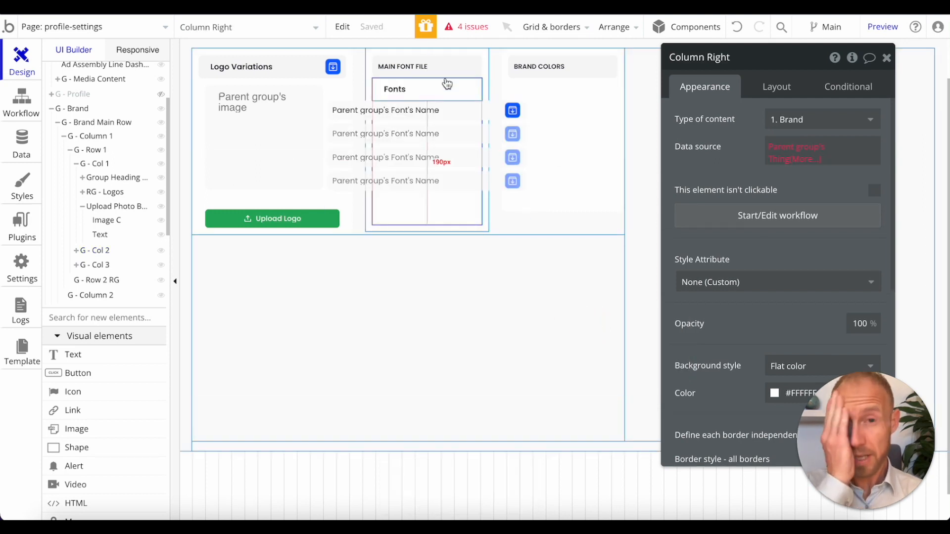
{"action": "left_click", "coordinate": [427, 87]}
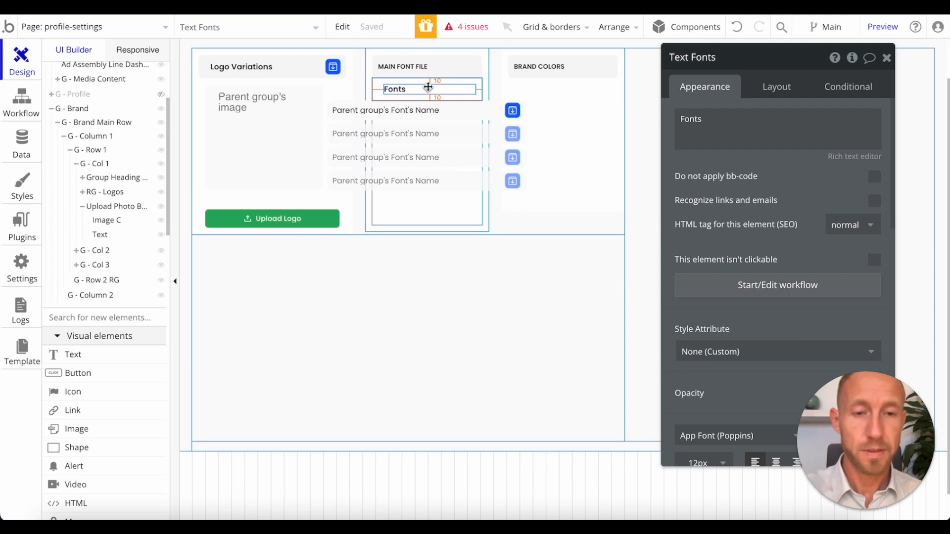
{"action": "key", "text": "Delete"}
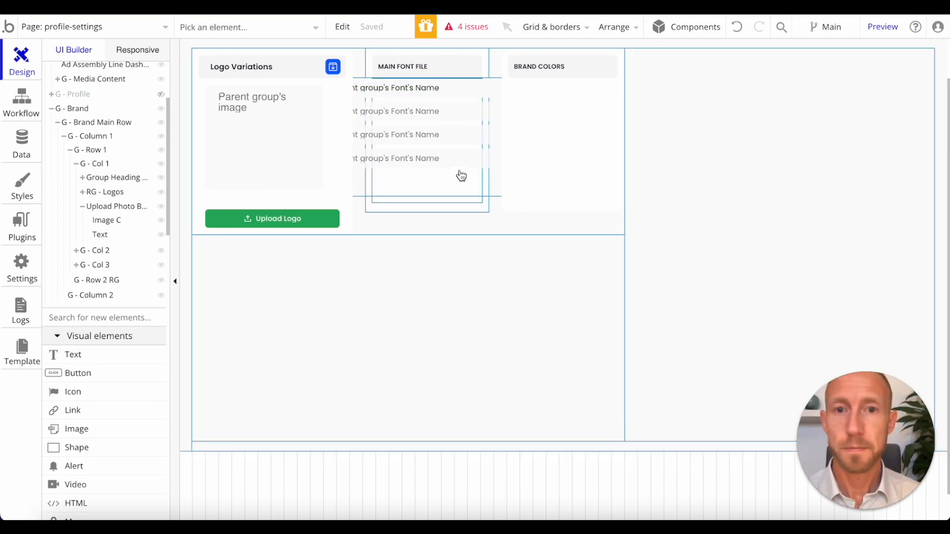
- Set the min width of the RG - Fonts repeating group to 105 px
{"action": "left_click", "coordinate": [460, 179]}
{"action": "left_click", "coordinate": [776, 87]}
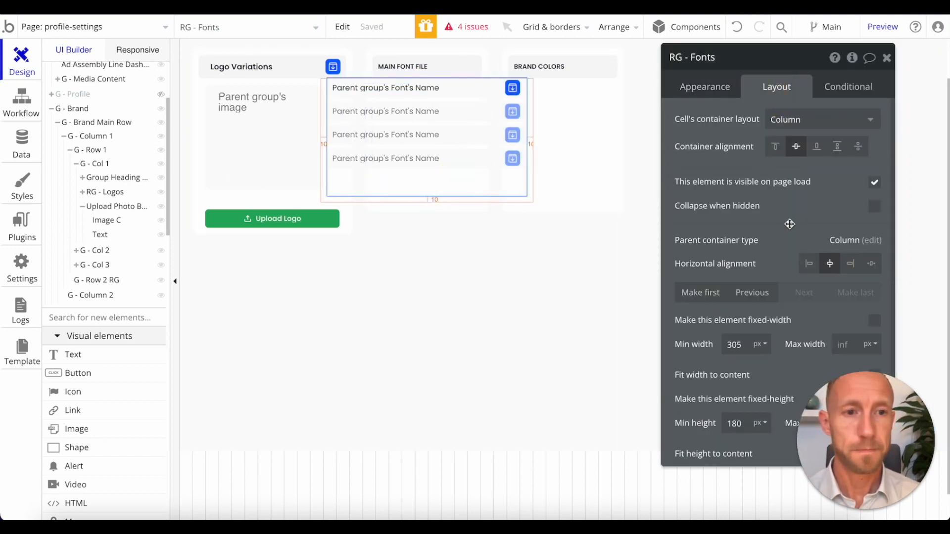
{"action": "left_click_drag", "start_coordinate": [732, 348], "coordinate": [721, 348]}
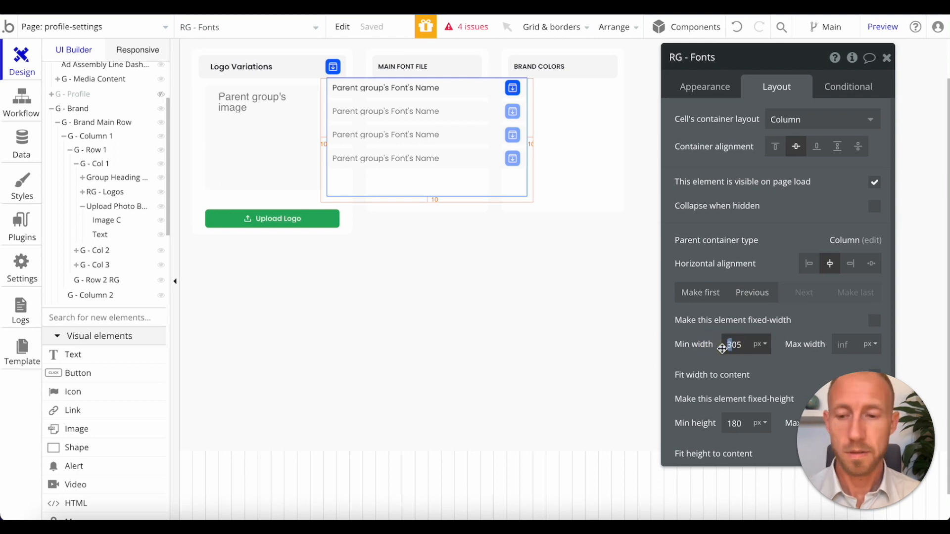
{"action": "type", "text": "1"}
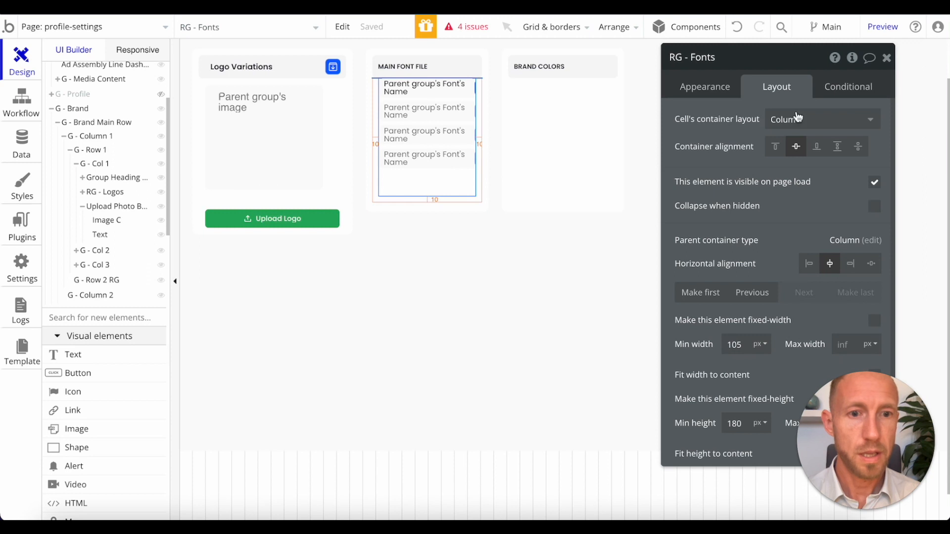
- Undo the paste into G - Col 2 along with the edits made to the pasted column
{"action": "left_click", "coordinate": [482, 129]}
{"action": "left_click", "coordinate": [482, 129]}
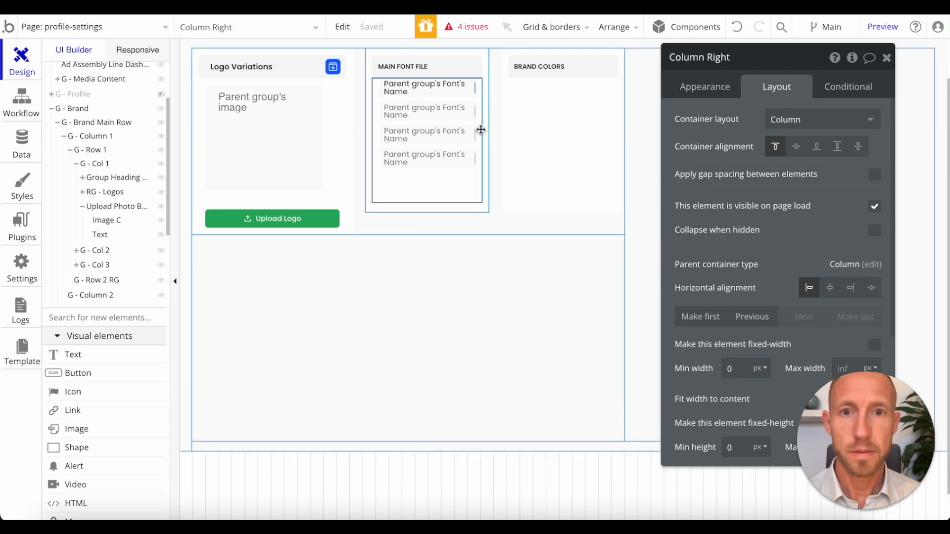
{"action": "left_click", "coordinate": [738, 28]}
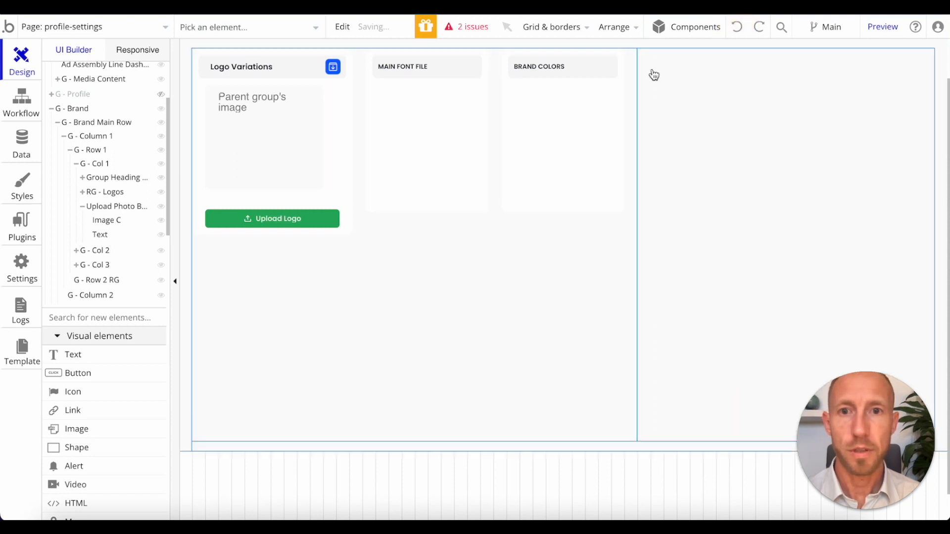
- Delete G - Col 2 and paste the copied Fonts column with its workflows directly into G - Row 1
{"action": "left_click", "coordinate": [442, 147]}
{"action": "key", "text": "Delete"}
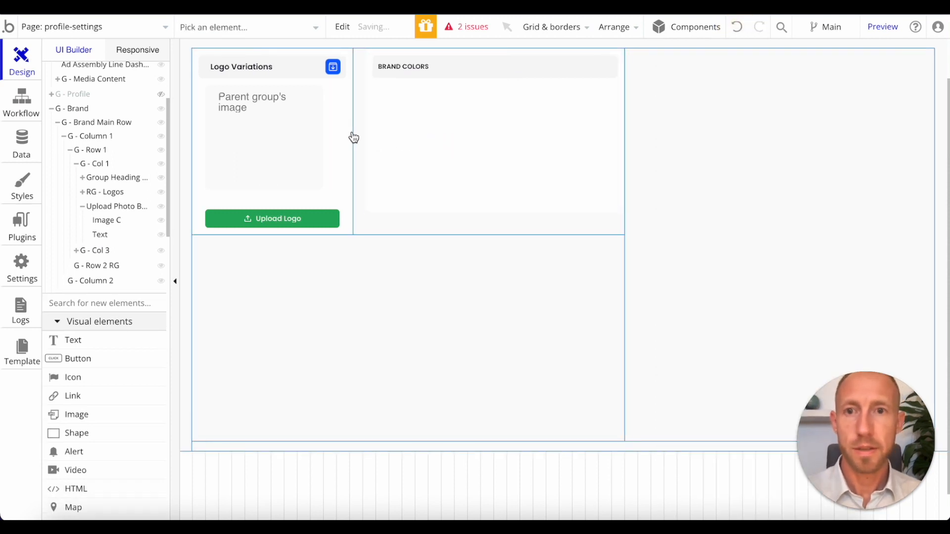
{"action": "left_click", "coordinate": [354, 133]}
{"action": "right_click", "coordinate": [354, 133]}
{"action": "mouse_move", "coordinate": [468, 325]}
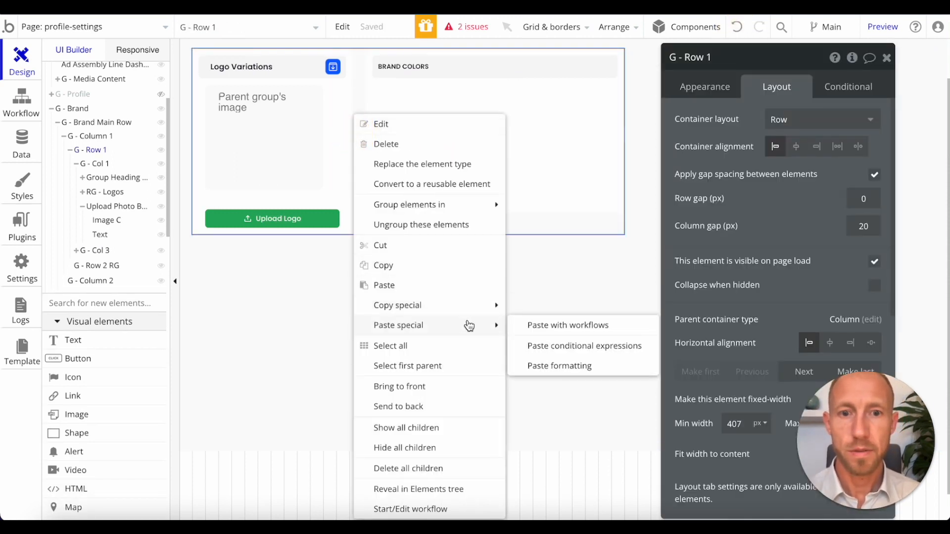
{"action": "left_click", "coordinate": [561, 330]}
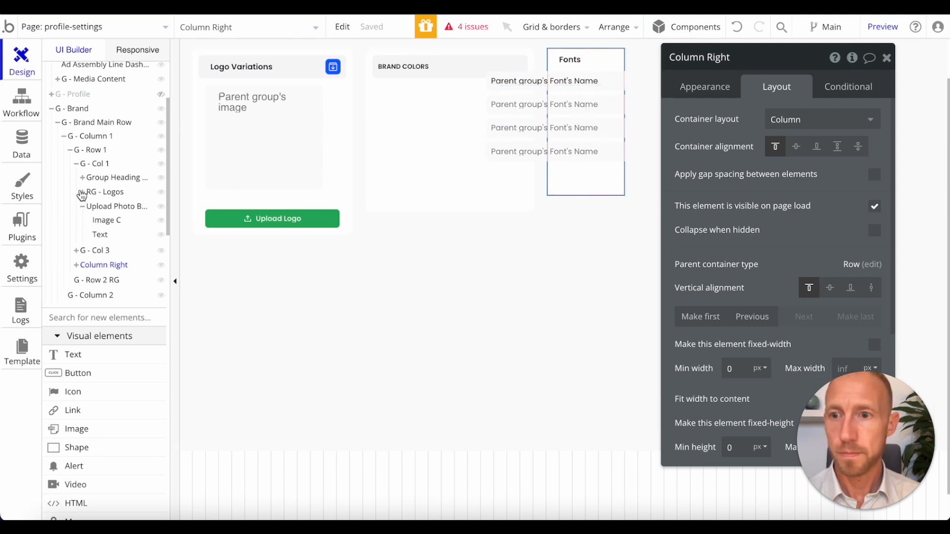
- Collapse G - Col 1 in the elements tree and rename the pasted Column Right to G - Col 3
{"action": "left_click", "coordinate": [75, 164]}
{"action": "left_click", "coordinate": [102, 194]}
{"action": "left_click", "coordinate": [102, 193]}
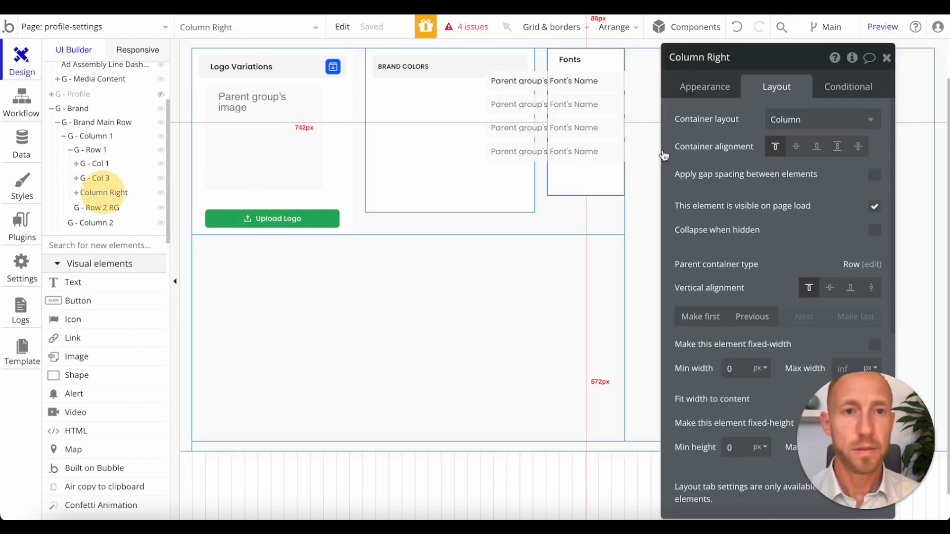
{"action": "left_click", "coordinate": [702, 57]}
{"action": "type", "text": "G - Col 3"}
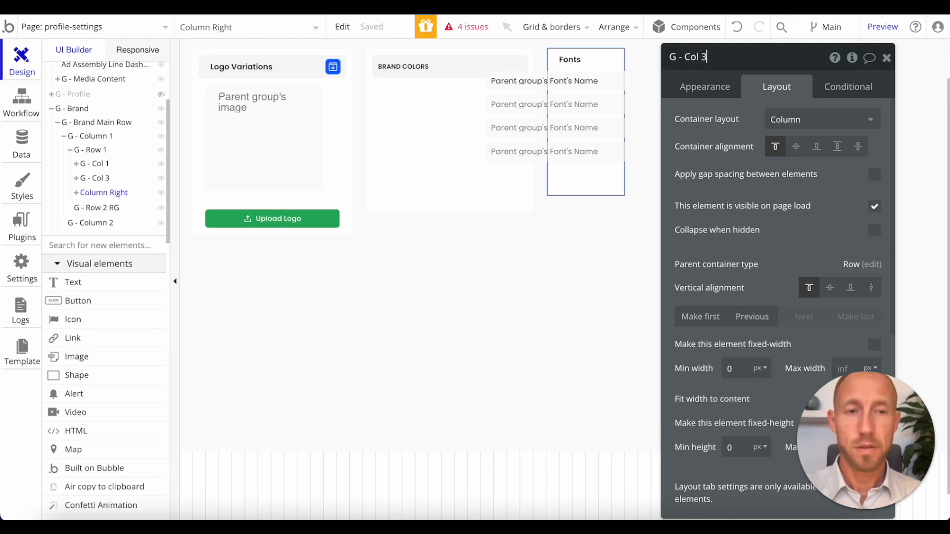
- Rename the pasted Fonts group to G - Col 2 and reorder it between G - Col 1 and G - Col 3
{"action": "left_click", "coordinate": [97, 179]}
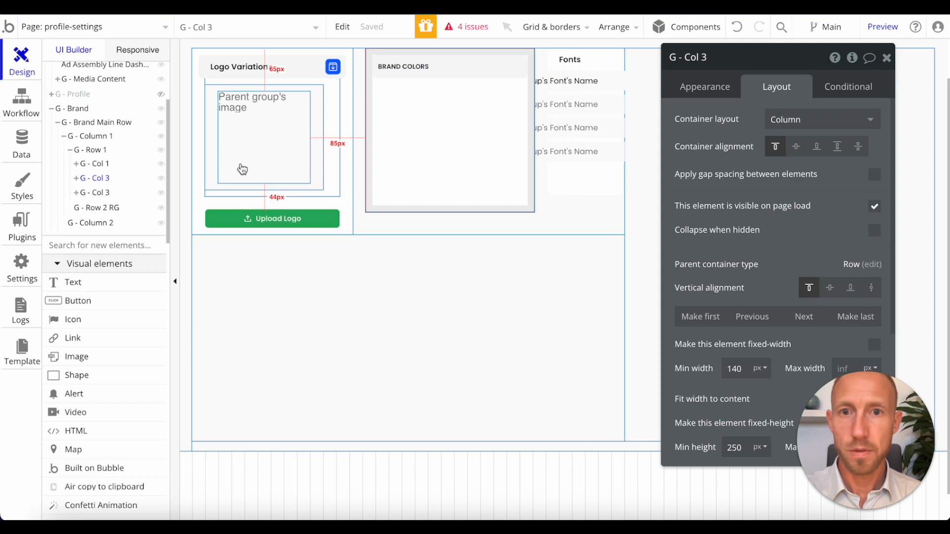
{"action": "left_click", "coordinate": [98, 193]}
{"action": "left_click", "coordinate": [692, 56]}
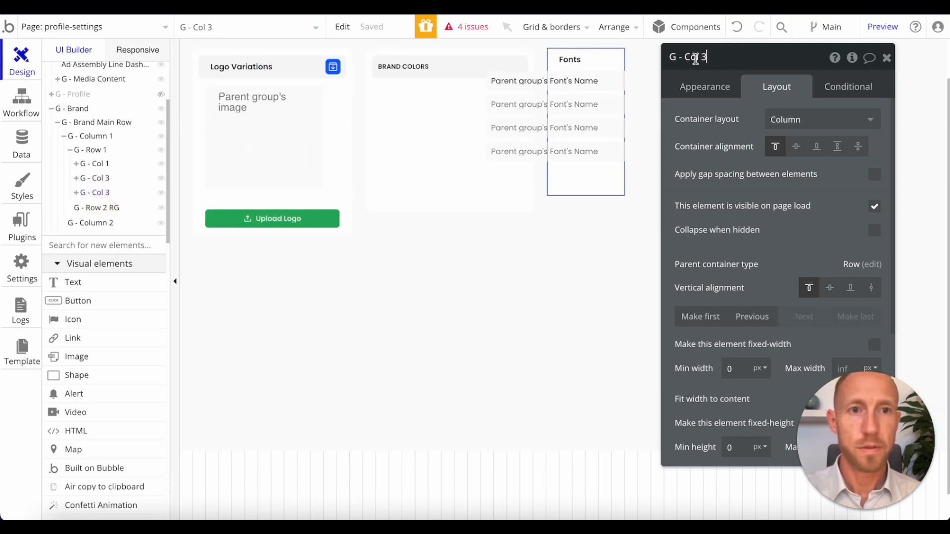
{"action": "key", "text": "BackSpace"}
{"action": "type", "text": "2"}
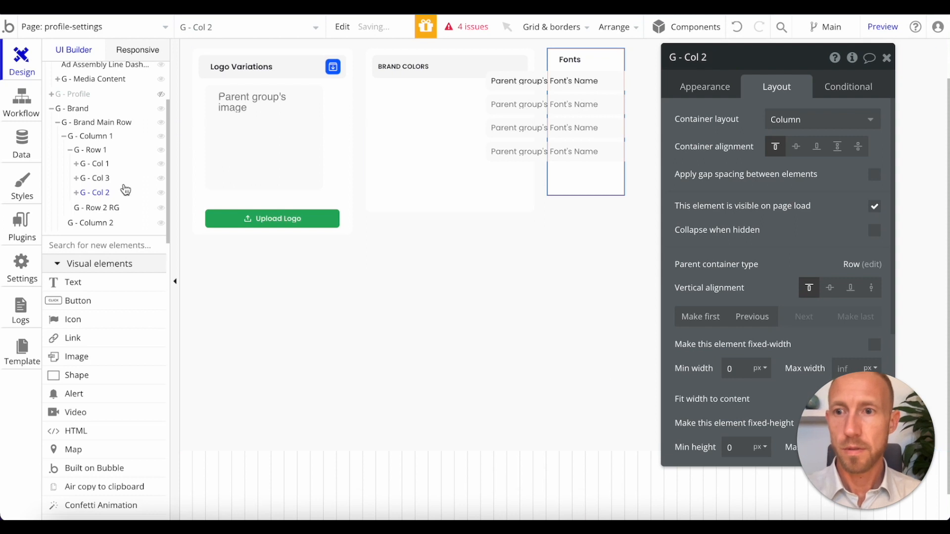
{"action": "left_click", "coordinate": [109, 210]}
{"action": "mouse_move", "coordinate": [101, 197]}
{"action": "left_click_drag", "start_coordinate": [102, 197], "coordinate": [102, 178]}
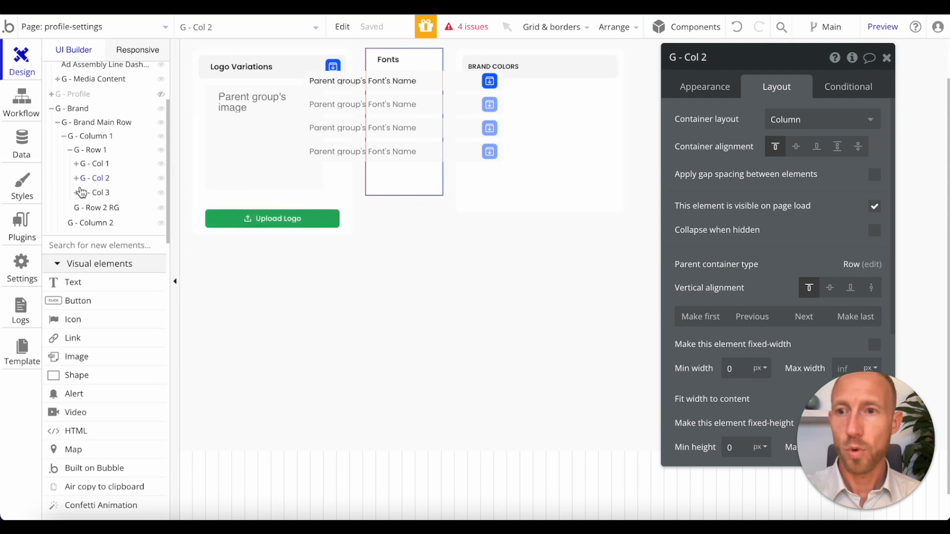
- Expand G - Col 2 and set the min width of its RG - Fonts repeating group to 205 px
{"action": "left_click", "coordinate": [76, 179]}
{"action": "left_click", "coordinate": [111, 192]}
{"action": "left_click_drag", "start_coordinate": [291, 84], "coordinate": [285, 196]}
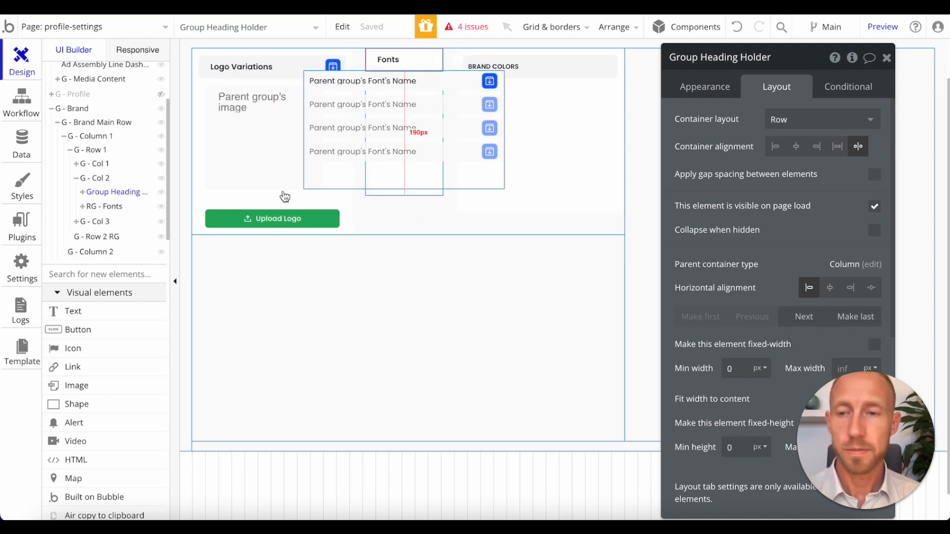
{"action": "left_click", "coordinate": [100, 208]}
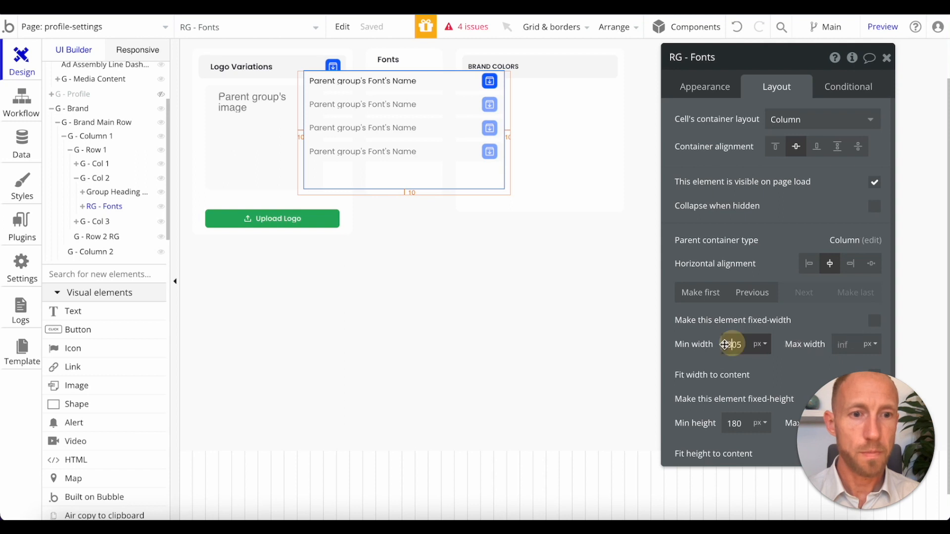
{"action": "left_click_drag", "start_coordinate": [724, 344], "coordinate": [710, 346]}
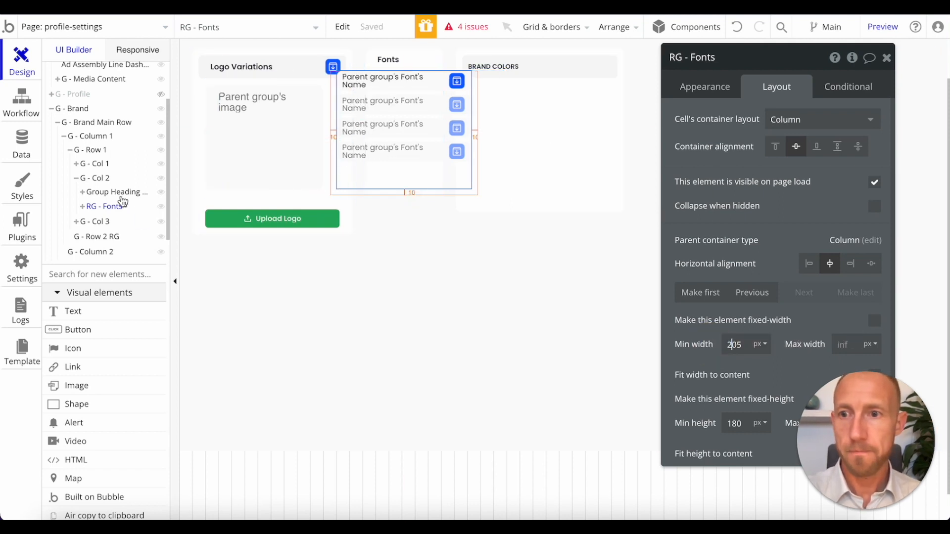
- Make G - Col 2 fit its width to its content
{"action": "left_click", "coordinate": [98, 186]}
{"action": "scroll", "coordinate": [836, 312], "scroll_direction": "down", "scroll_amount": 3}
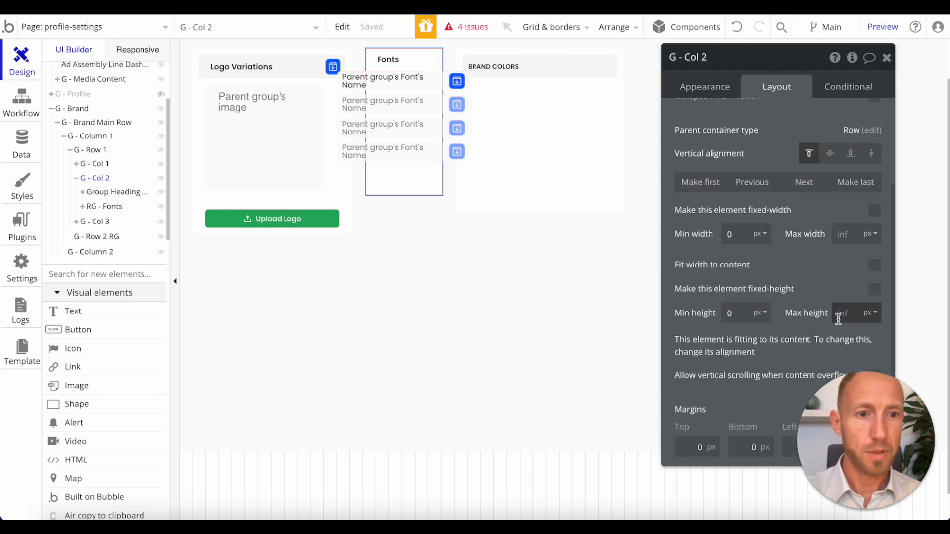
{"action": "left_click", "coordinate": [874, 265]}
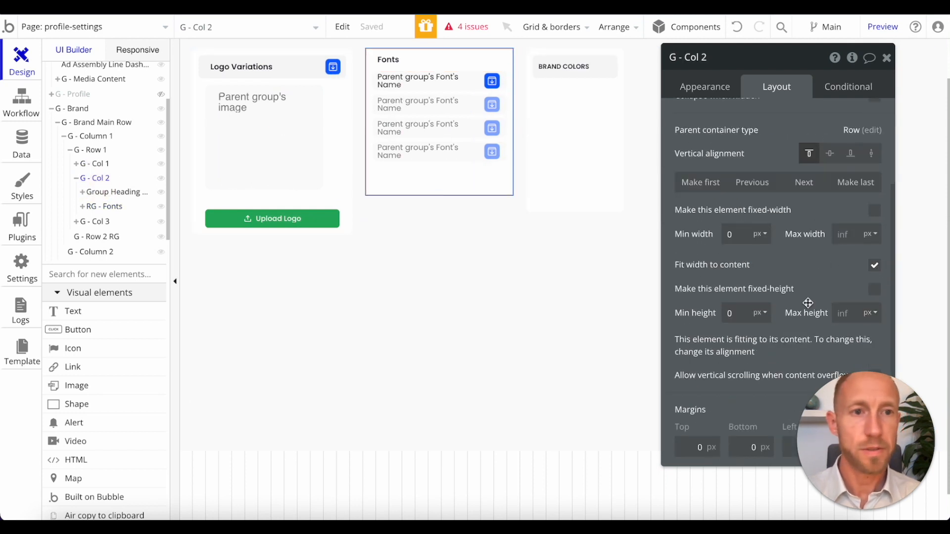
{"action": "scroll", "coordinate": [820, 240], "scroll_direction": "up", "scroll_amount": 1}
{"action": "scroll", "coordinate": [801, 244], "scroll_direction": "up", "scroll_amount": 2}
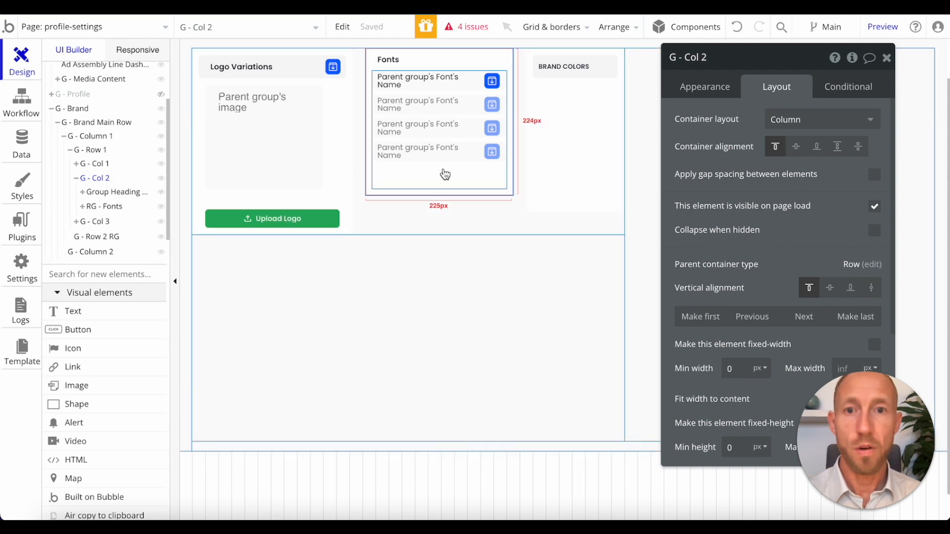
- Copy the BRAND COLORS heading text into the Group Heading Holder of G - Col 2 and delete that holder's Fonts text
{"action": "left_click", "coordinate": [574, 64]}
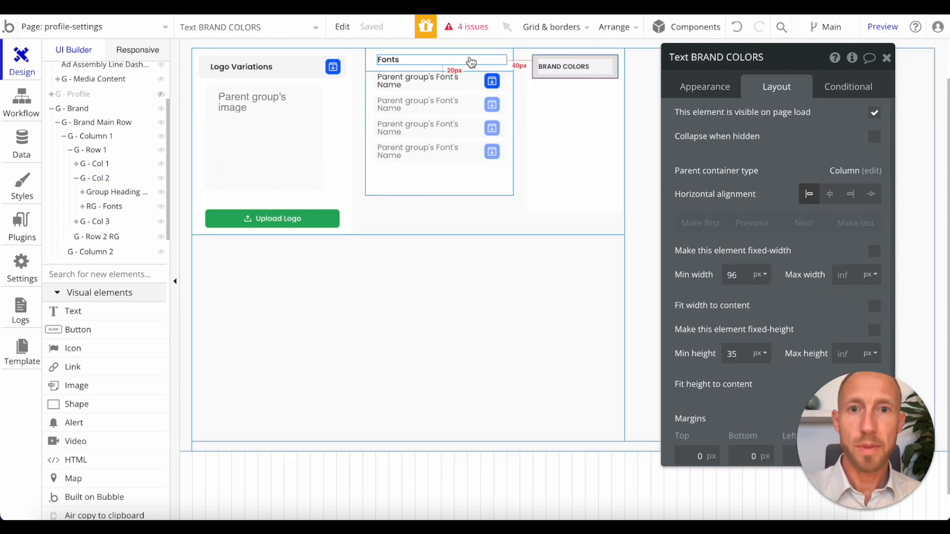
{"action": "left_click", "coordinate": [489, 69]}
{"action": "key", "text": "ctrl+v"}
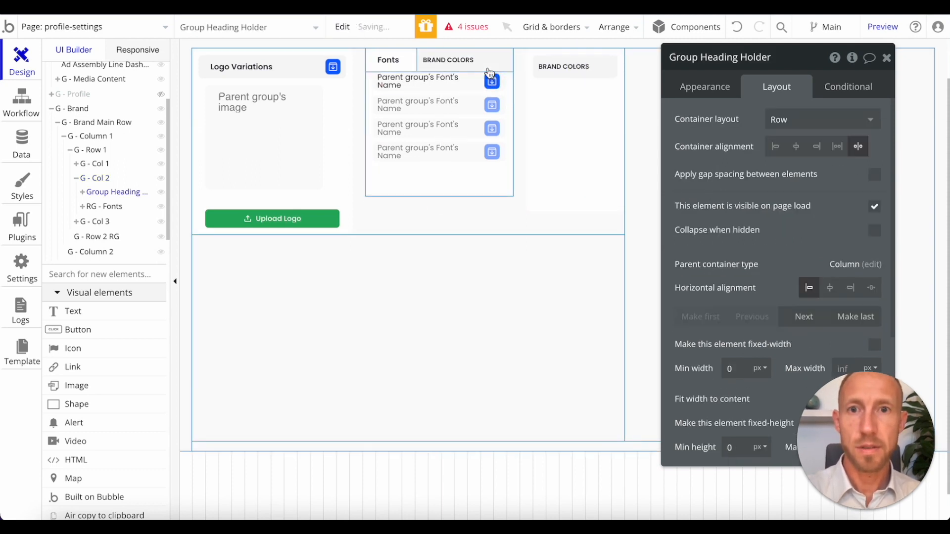
{"action": "left_click", "coordinate": [403, 59]}
{"action": "key", "text": "Delete"}
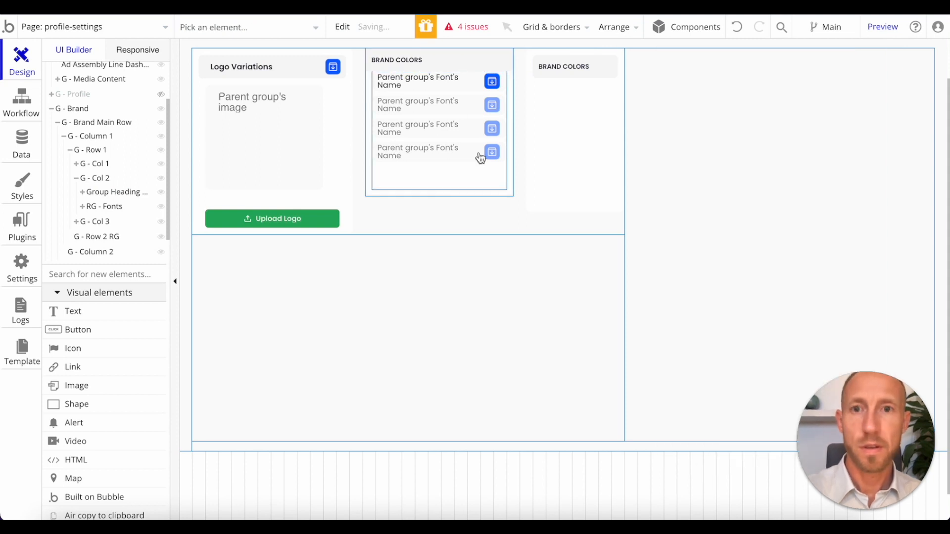
- Set the padding of G - Col 2 to 10 px on all four sides
{"action": "left_click", "coordinate": [372, 127]}
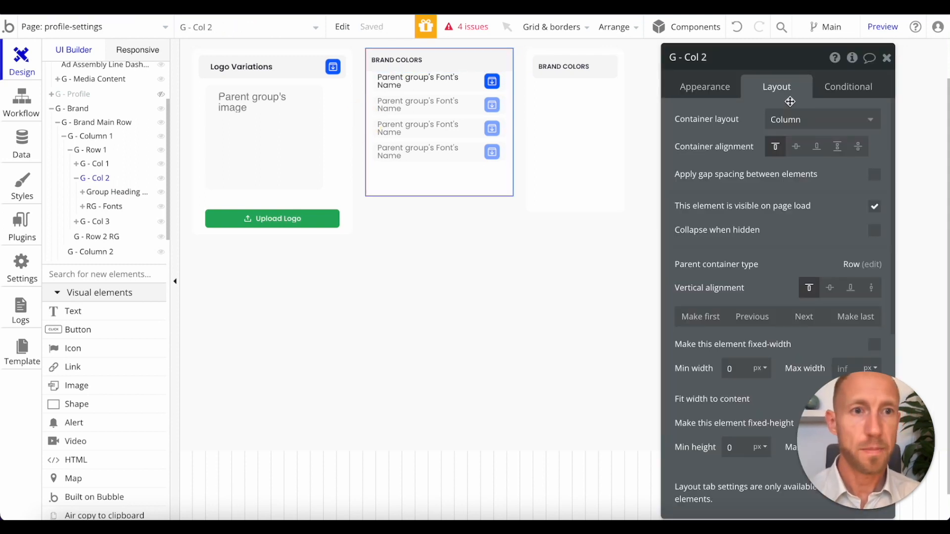
{"action": "scroll", "coordinate": [780, 344], "scroll_direction": "down", "scroll_amount": 4}
{"action": "left_click", "coordinate": [688, 450]}
{"action": "type", "text": "10"}
{"action": "left_click", "coordinate": [746, 449]}
{"action": "type", "text": "10"}
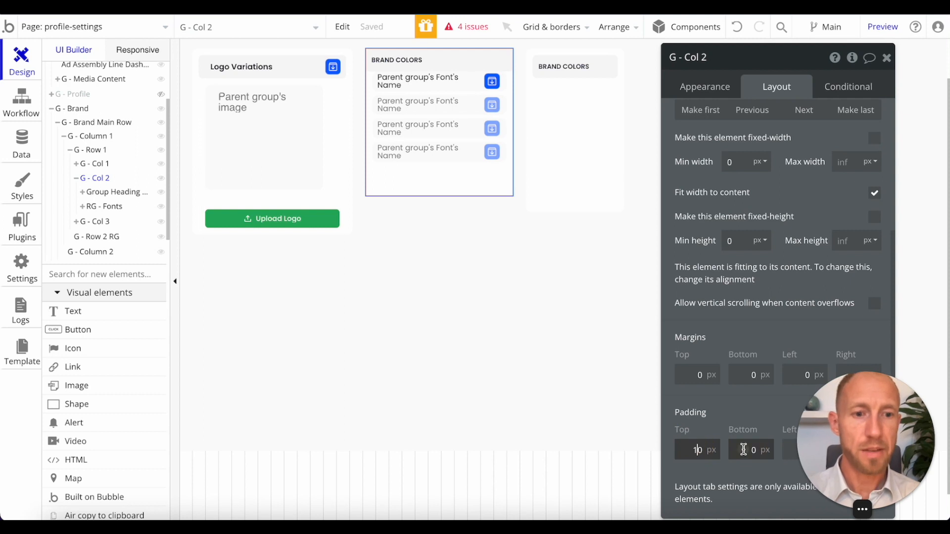
{"action": "left_click_drag", "start_coordinate": [772, 59], "coordinate": [622, 56]}
{"action": "left_click", "coordinate": [682, 442]}
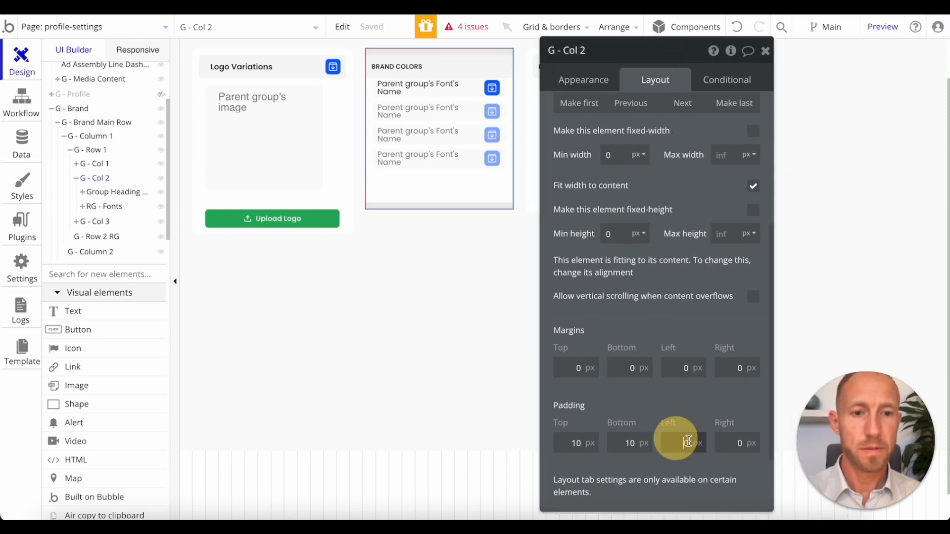
{"action": "type", "text": "10"}
{"action": "left_click", "coordinate": [736, 443]}
{"action": "type", "text": "1"}
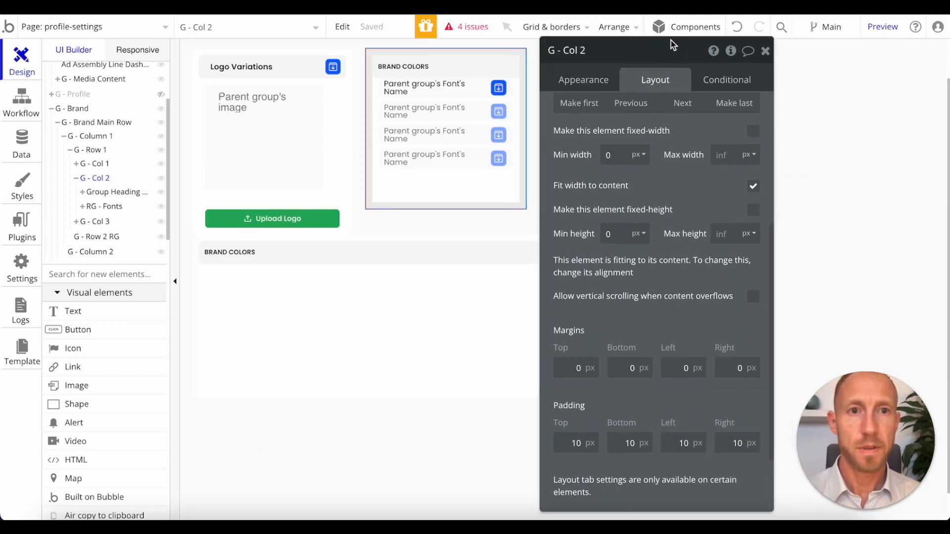
- Give the BRAND COLORS heading text in G - Col 2 a bottom margin of 10 px
{"action": "left_click_drag", "start_coordinate": [680, 49], "coordinate": [846, 48]}
{"action": "left_click", "coordinate": [652, 110]}
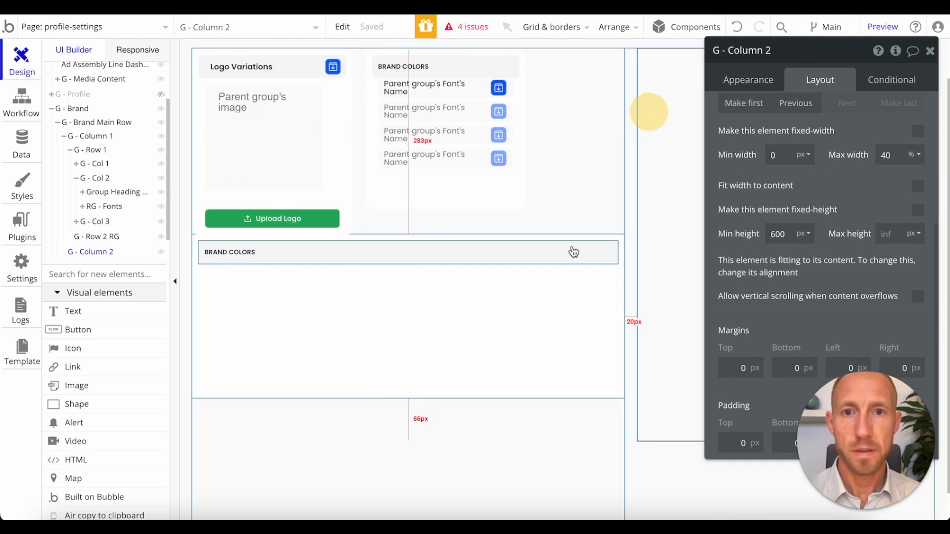
{"action": "left_click", "coordinate": [514, 66]}
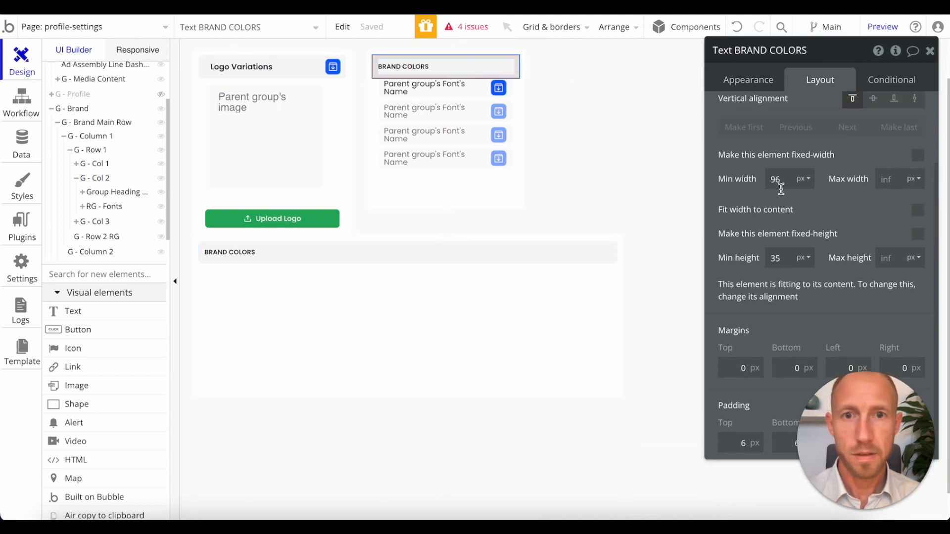
{"action": "left_click", "coordinate": [791, 368]}
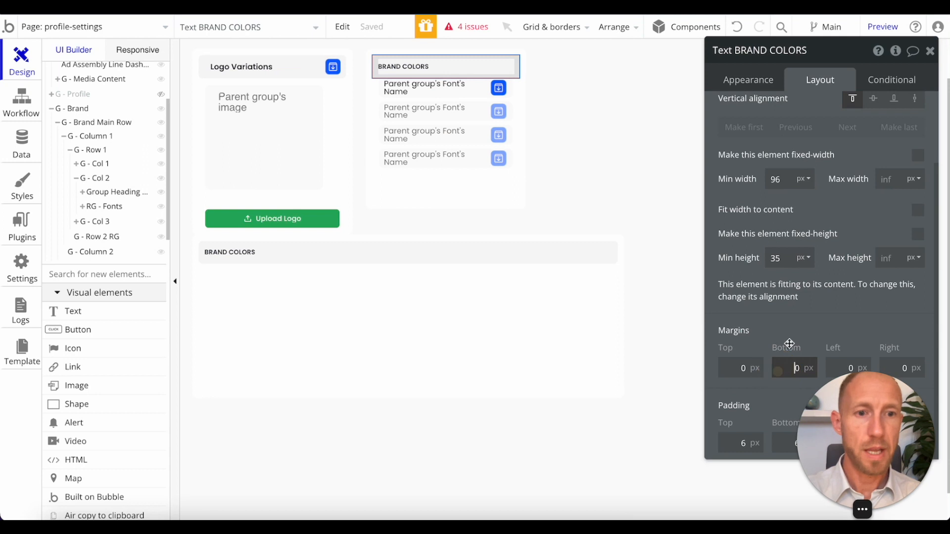
{"action": "type", "text": "10"}
- Examine the layout settings of RG - Fonts, G - Col 2 and G - Row 1, and preview the Brand tab
{"action": "left_click", "coordinate": [479, 191]}
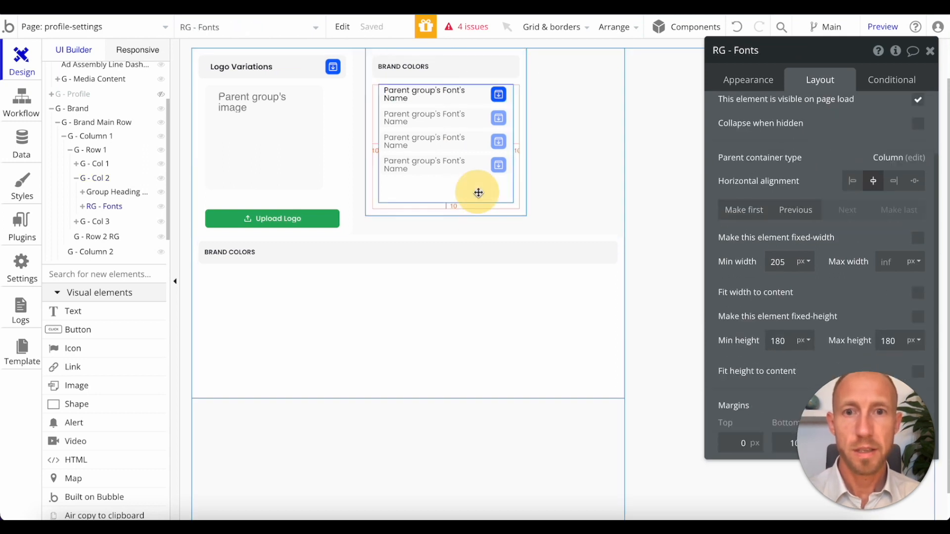
{"action": "left_click", "coordinate": [411, 211]}
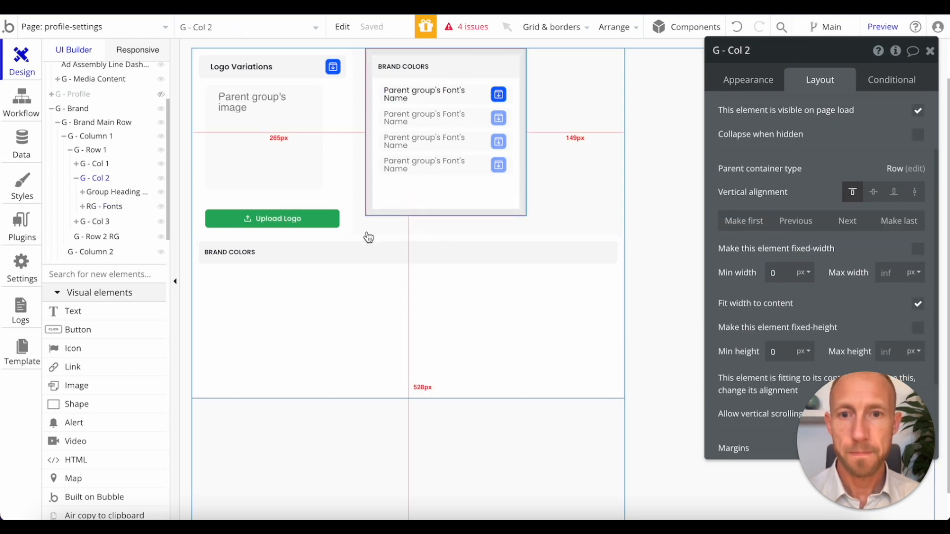
{"action": "left_click", "coordinate": [379, 250]}
{"action": "left_click", "coordinate": [615, 188]}
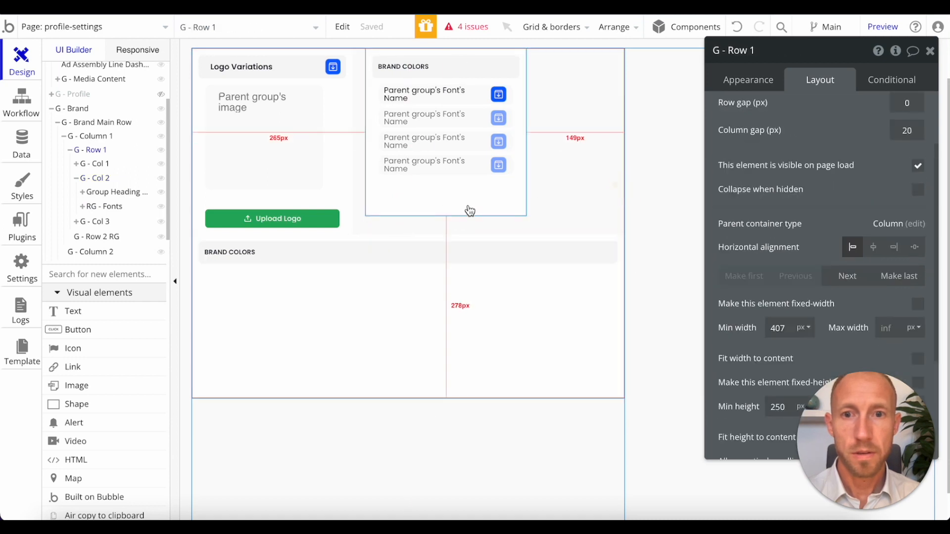
{"action": "left_click", "coordinate": [525, 199]}
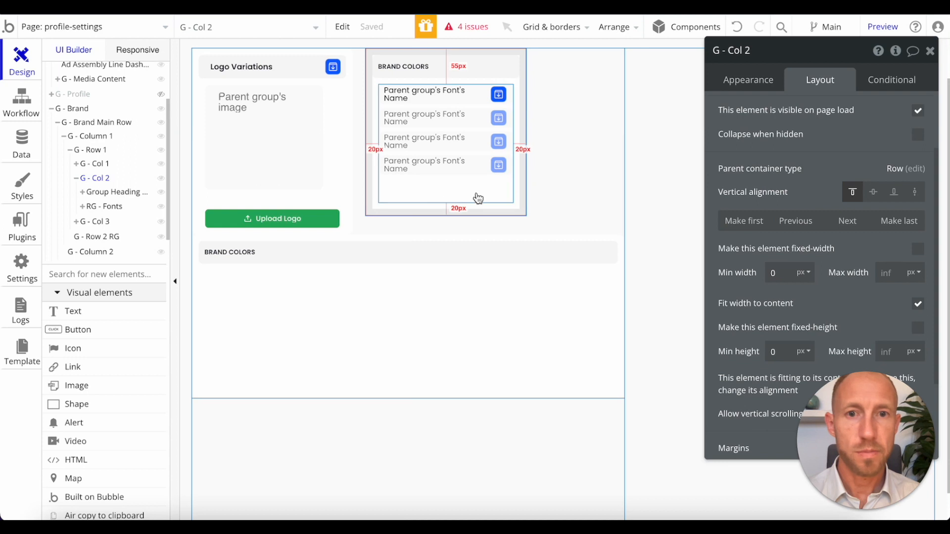
{"action": "left_click", "coordinate": [426, 186]}
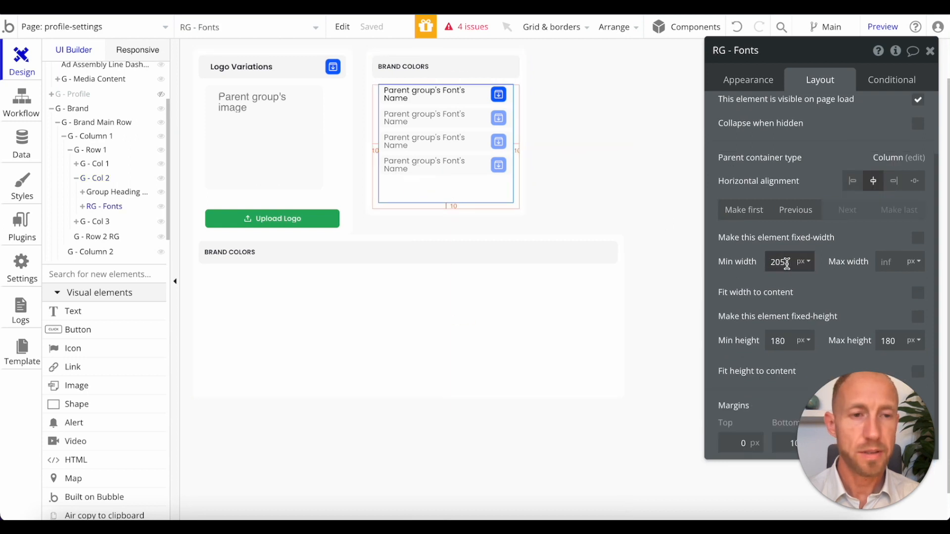
{"action": "left_click", "coordinate": [883, 27]}
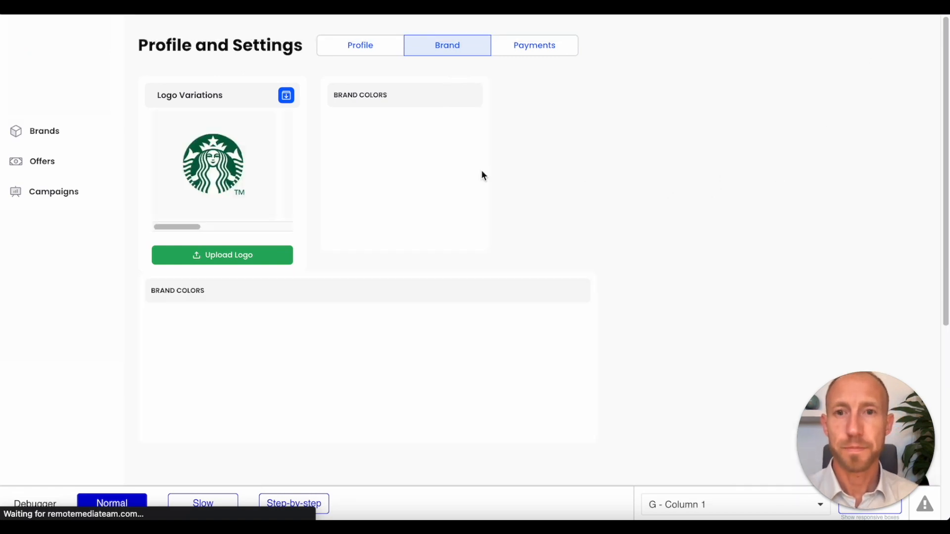
{"action": "key", "text": "ctrl+shift+Tab"}
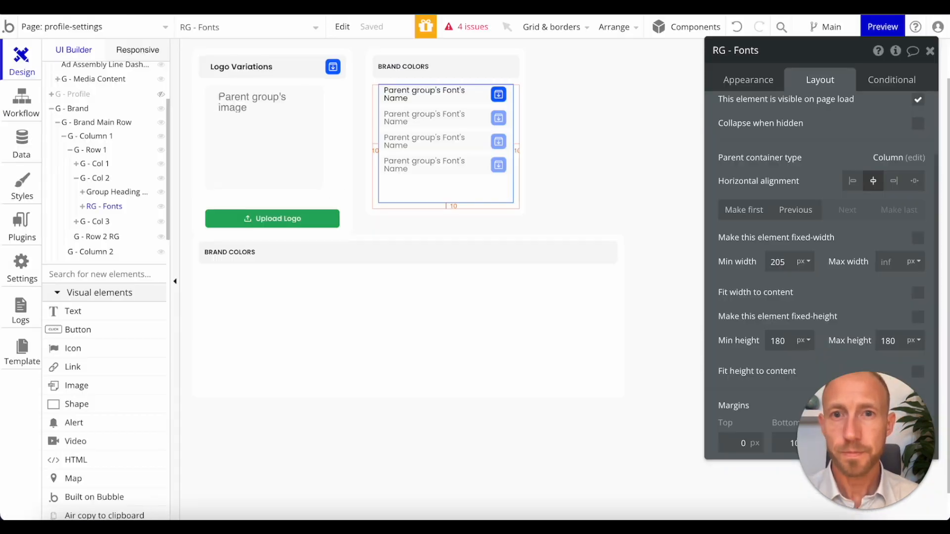
- Change the heading text in G - Col 2 to FONT FILES
{"action": "left_click", "coordinate": [416, 60]}
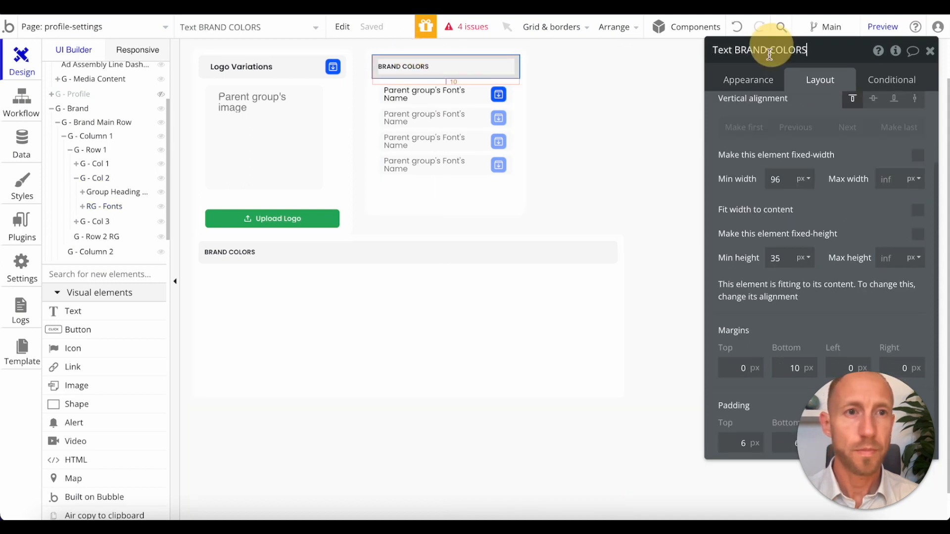
{"action": "scroll", "coordinate": [762, 131], "scroll_direction": "up", "scroll_amount": 2}
{"action": "left_click", "coordinate": [745, 94]}
{"action": "triple_click", "coordinate": [758, 113]}
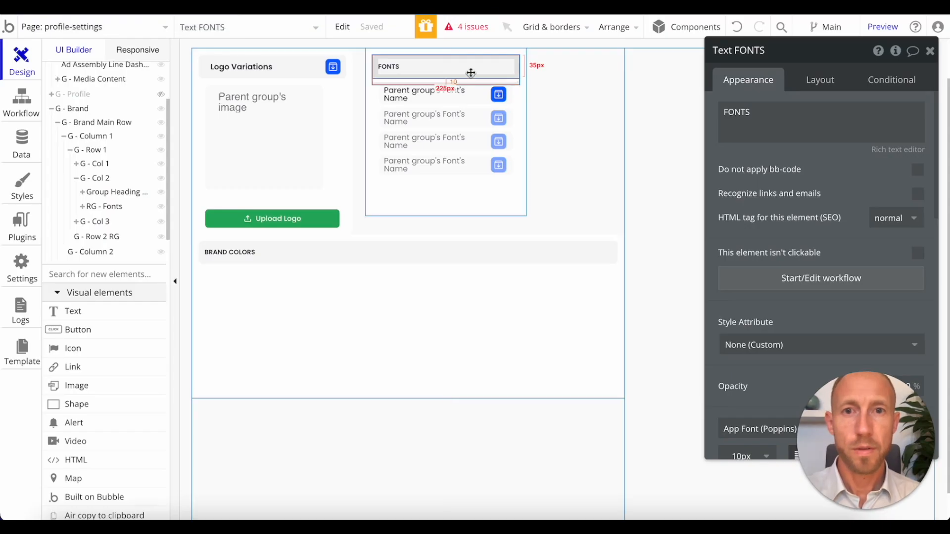
{"action": "triple_click", "coordinate": [759, 113]}
{"action": "left_click", "coordinate": [759, 112]}
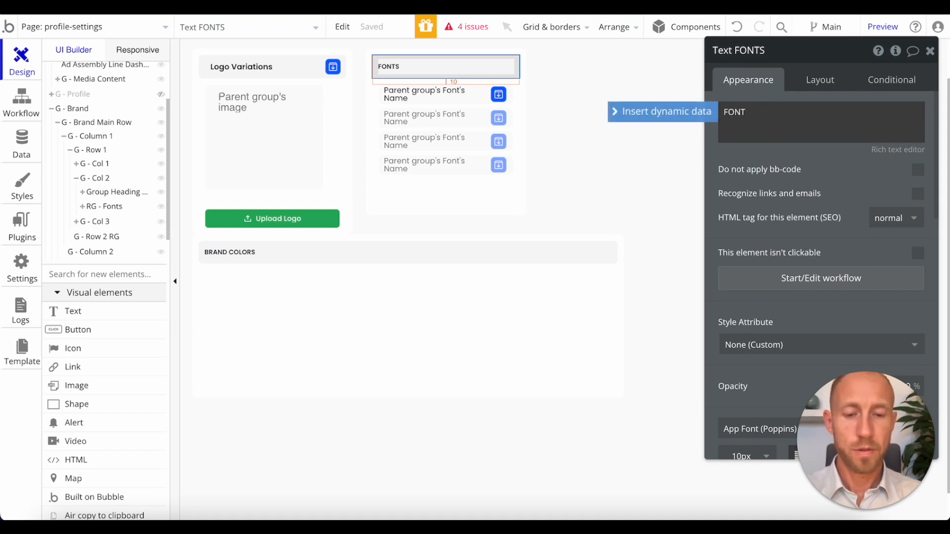
{"action": "left_click", "coordinate": [740, 159]}
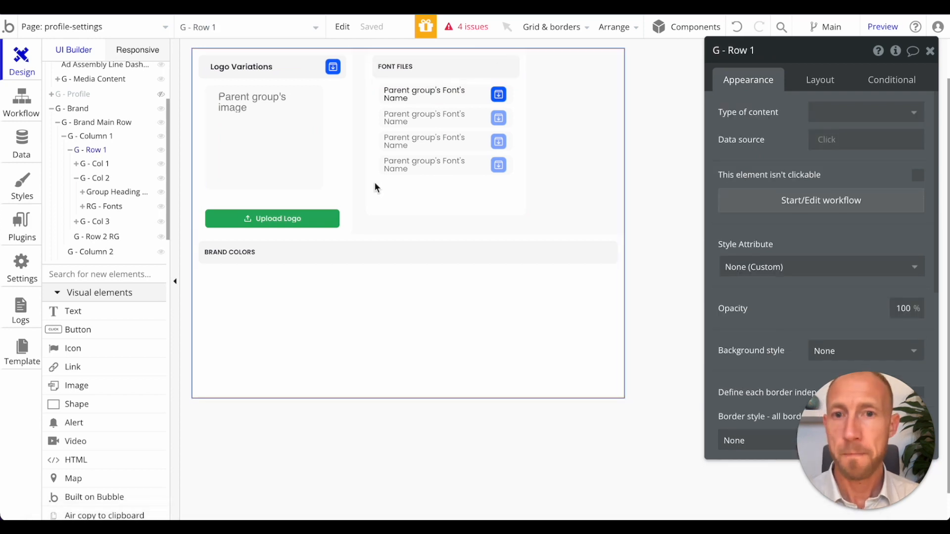
- Copy the data source expression of RG - Logos and paste it as the data source of RG - Fonts
{"action": "left_click", "coordinate": [441, 174]}
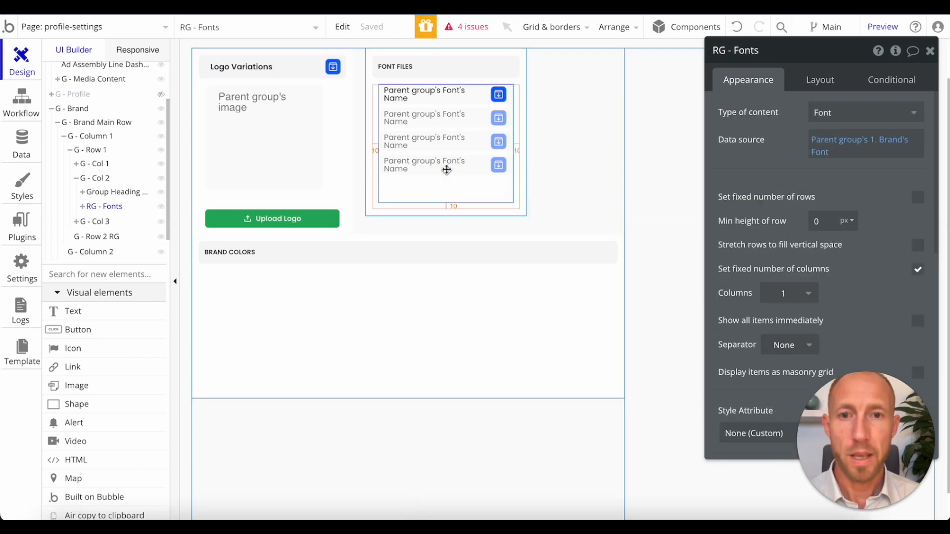
{"action": "left_click", "coordinate": [322, 153]}
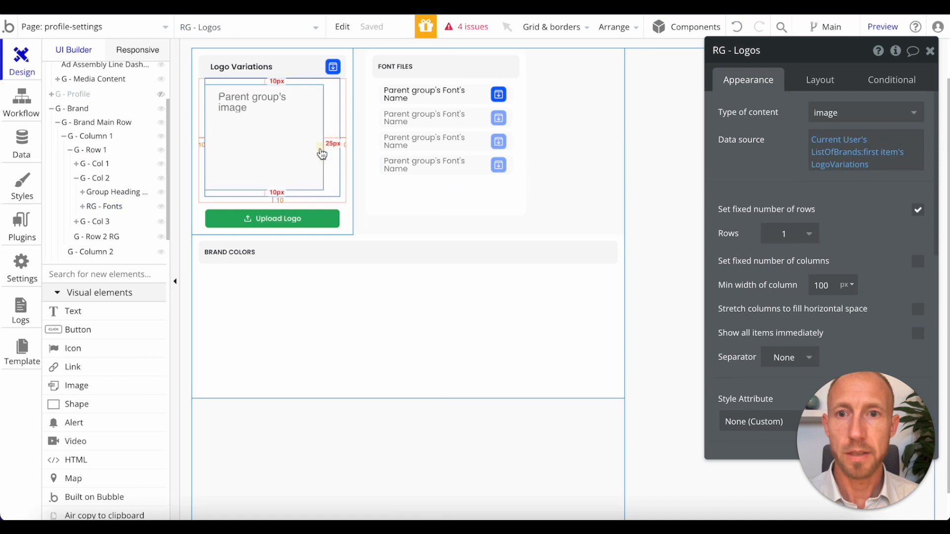
{"action": "right_click", "coordinate": [819, 153]}
{"action": "left_click", "coordinate": [886, 110]}
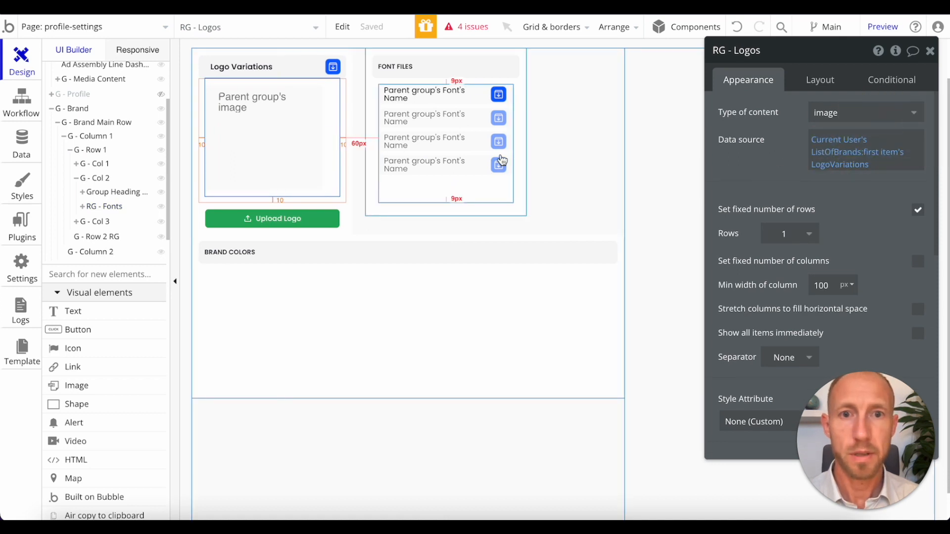
{"action": "left_click", "coordinate": [502, 191]}
{"action": "right_click", "coordinate": [859, 144]}
{"action": "left_click", "coordinate": [807, 177]}
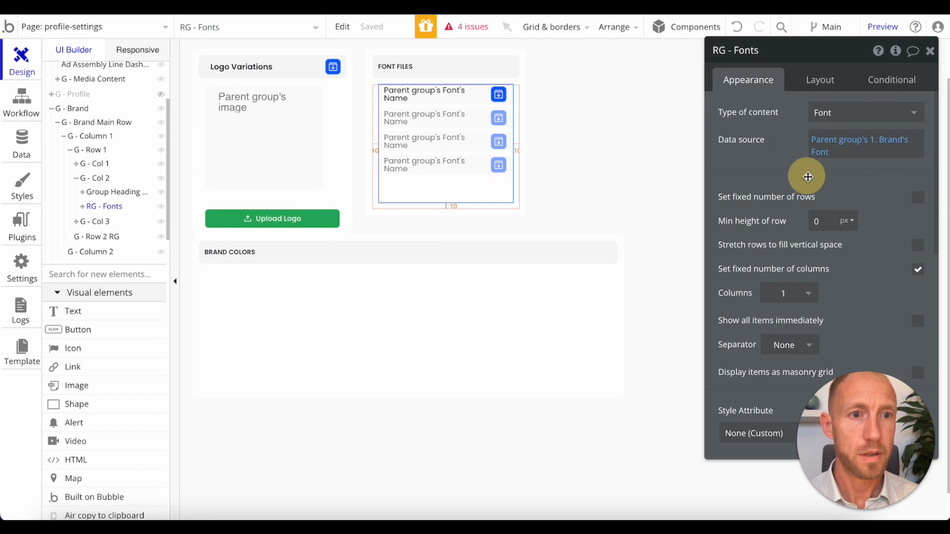
{"action": "right_click", "coordinate": [831, 147]}
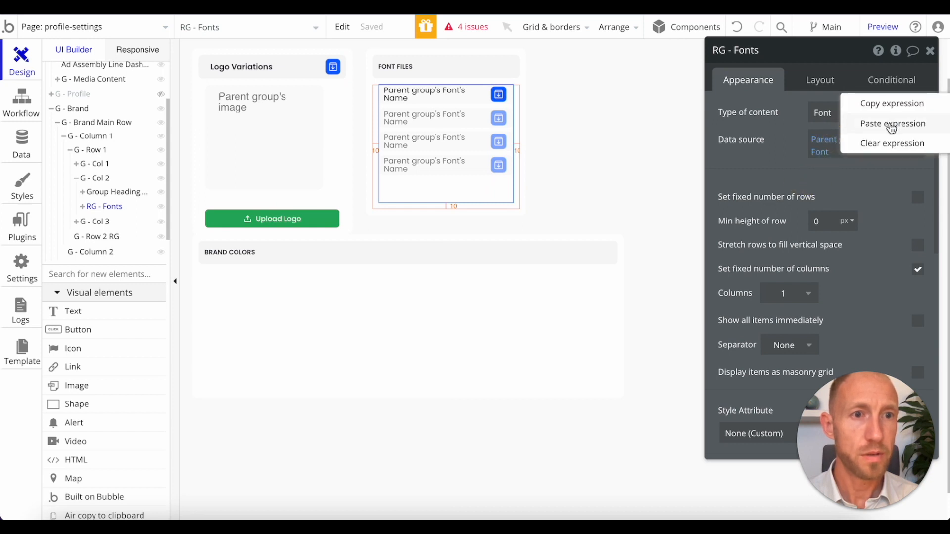
{"action": "left_click", "coordinate": [890, 124]}
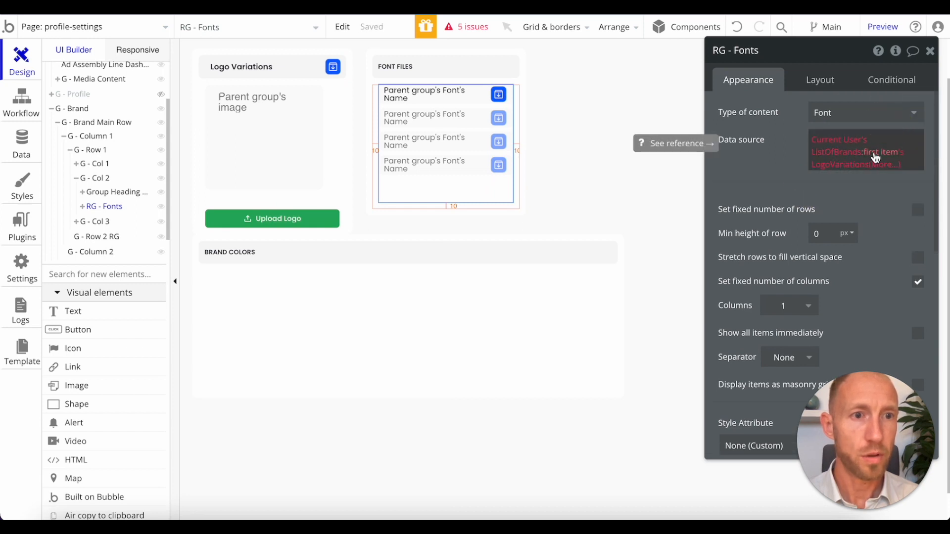
- Replace LogoVariations with Font at the end of the RG - Fonts data source, giving Current User's ListOfBrands:first item's Font
{"action": "left_click", "coordinate": [848, 164]}
{"action": "type", "text": "font"}
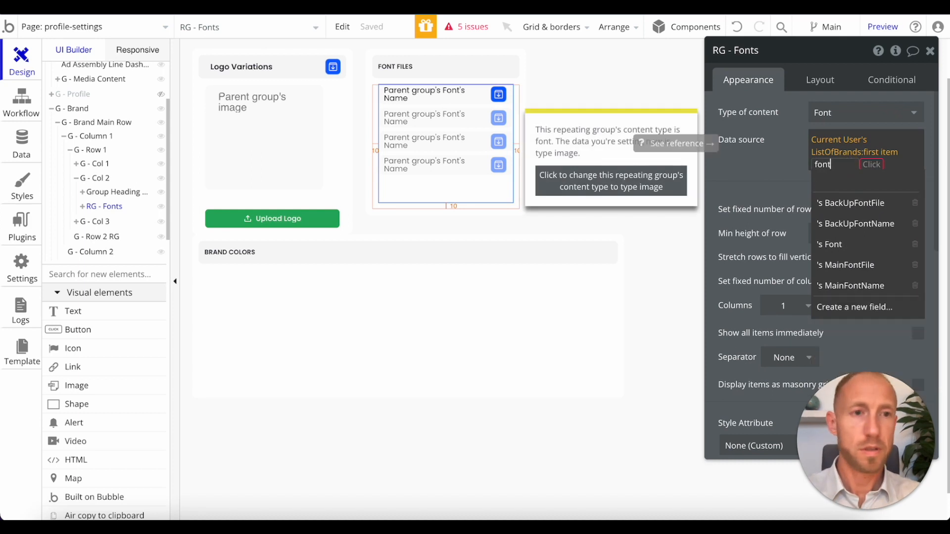
{"action": "left_click", "coordinate": [837, 245]}
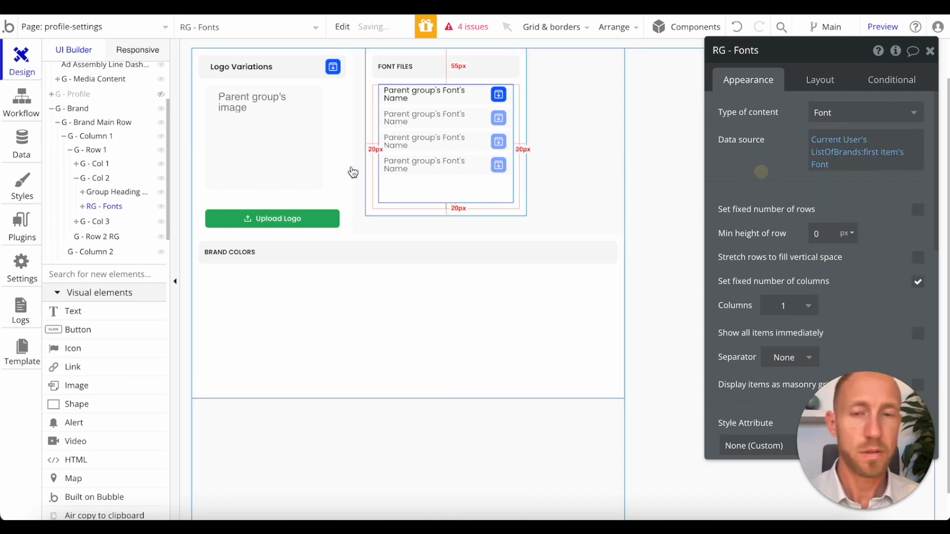
- Preview the Brand tab, test the Source Sans Pro font download, and return to the page editor
{"action": "left_click", "coordinate": [885, 27]}
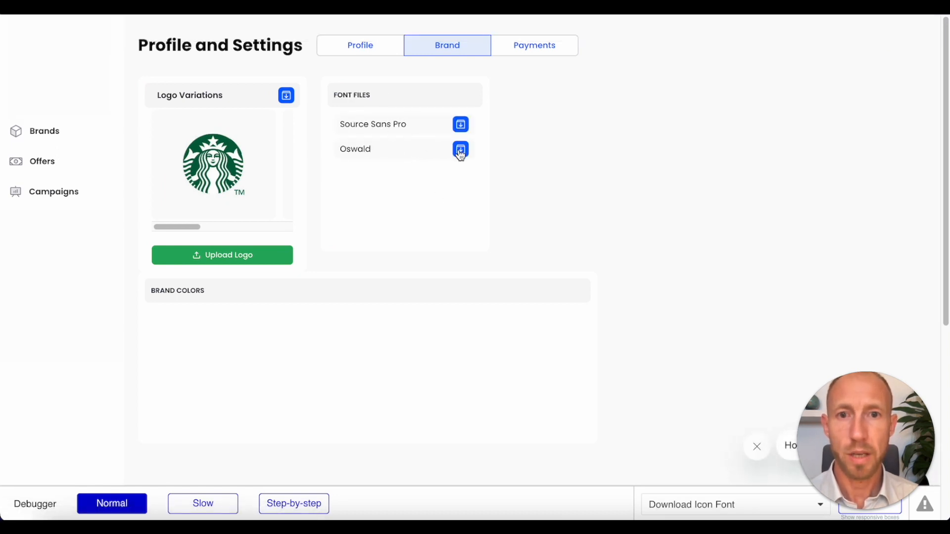
{"action": "left_click", "coordinate": [460, 126]}
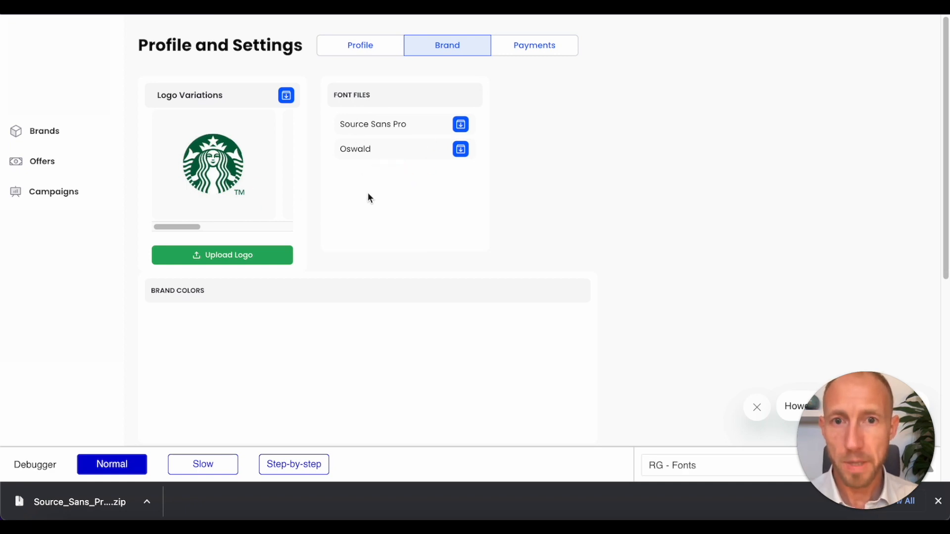
{"action": "left_click", "coordinate": [434, 196]}
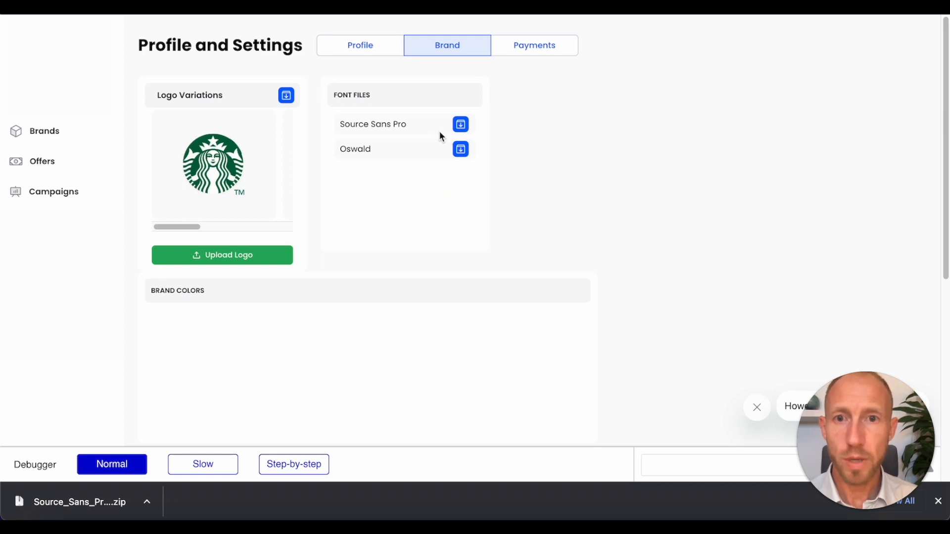
{"action": "left_click", "coordinate": [465, 7]}
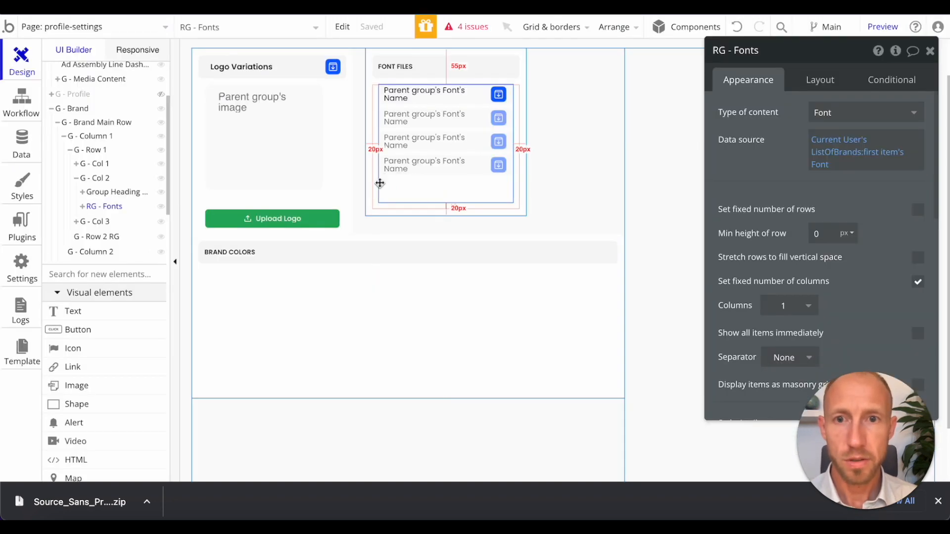
- Open the layout settings of RG - Fonts and move its property editor clear of the webcam-covered area
{"action": "scroll", "coordinate": [821, 247], "scroll_direction": "down", "scroll_amount": 10}
{"action": "left_click", "coordinate": [819, 79]}
{"action": "left_click_drag", "start_coordinate": [822, 56], "coordinate": [670, 60]}
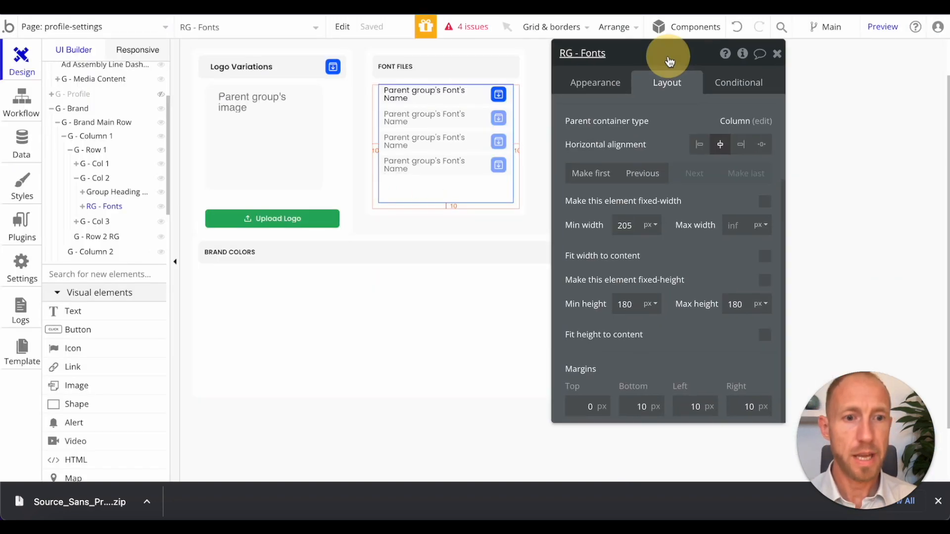
- Set the left, right and bottom margins of the RG - Fonts repeating group to 0 px
{"action": "double_click", "coordinate": [683, 406]}
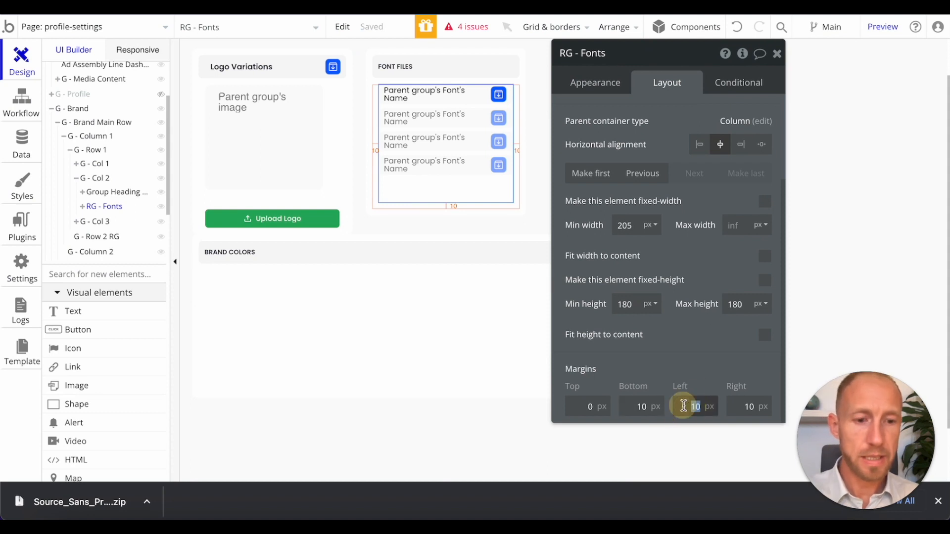
{"action": "type", "text": "0"}
{"action": "double_click", "coordinate": [740, 407]}
{"action": "type", "text": "0"}
{"action": "left_click_drag", "start_coordinate": [669, 56], "coordinate": [738, 63]}
{"action": "double_click", "coordinate": [701, 409]}
{"action": "type", "text": "0"}
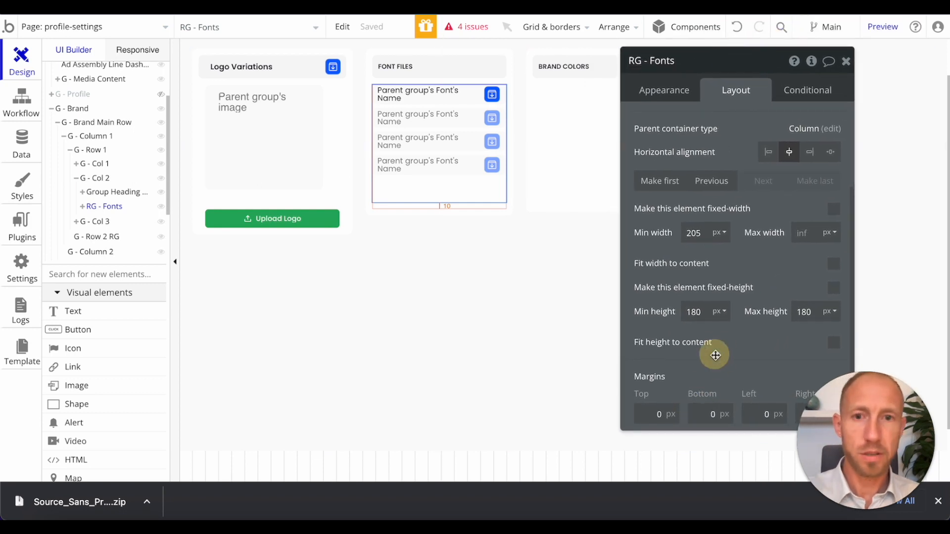
{"action": "left_click", "coordinate": [474, 322]}
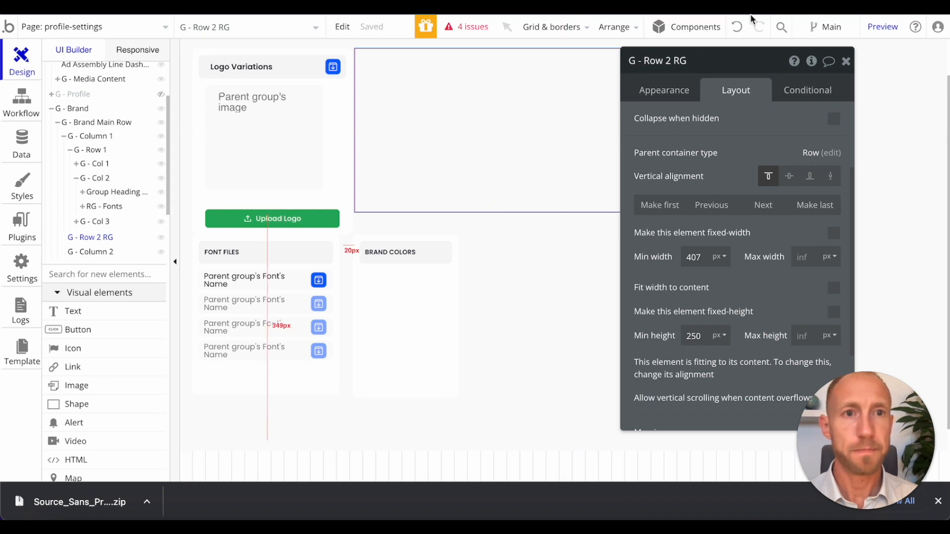
{"action": "left_click", "coordinate": [737, 27]}
{"action": "left_click", "coordinate": [511, 231]}
{"action": "left_click", "coordinate": [401, 293]}
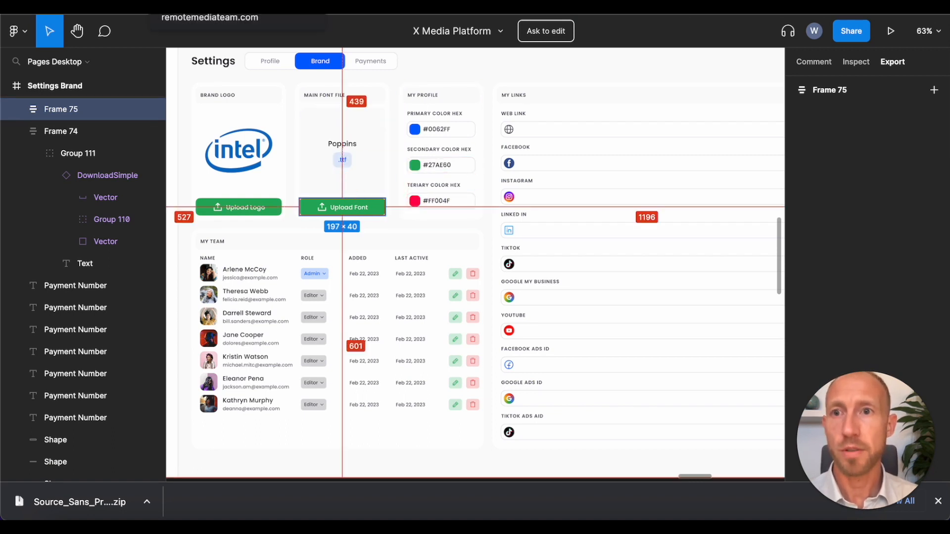
- Compare the Upload Font button in the Figma brand settings design with the page preview, and dismiss the downloads bar
{"action": "left_click", "coordinate": [101, 7]}
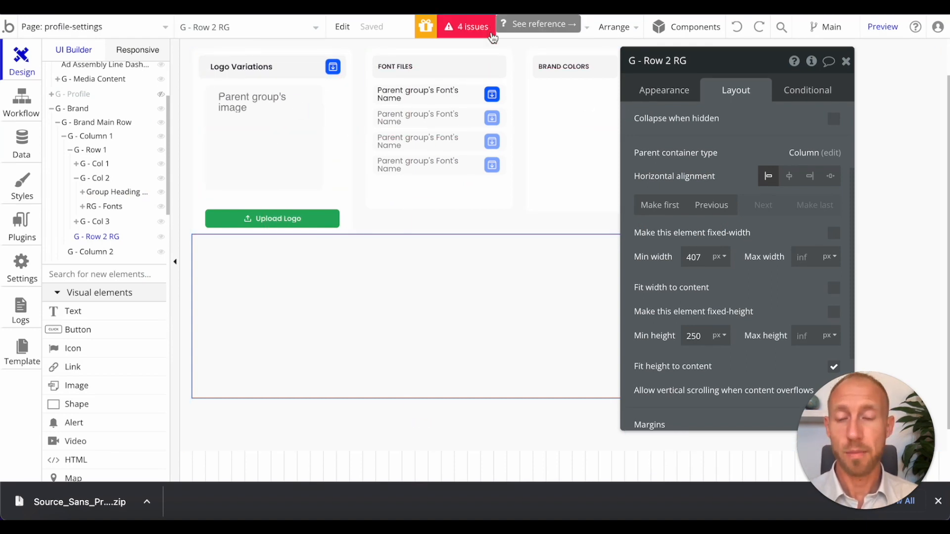
{"action": "left_click", "coordinate": [938, 502]}
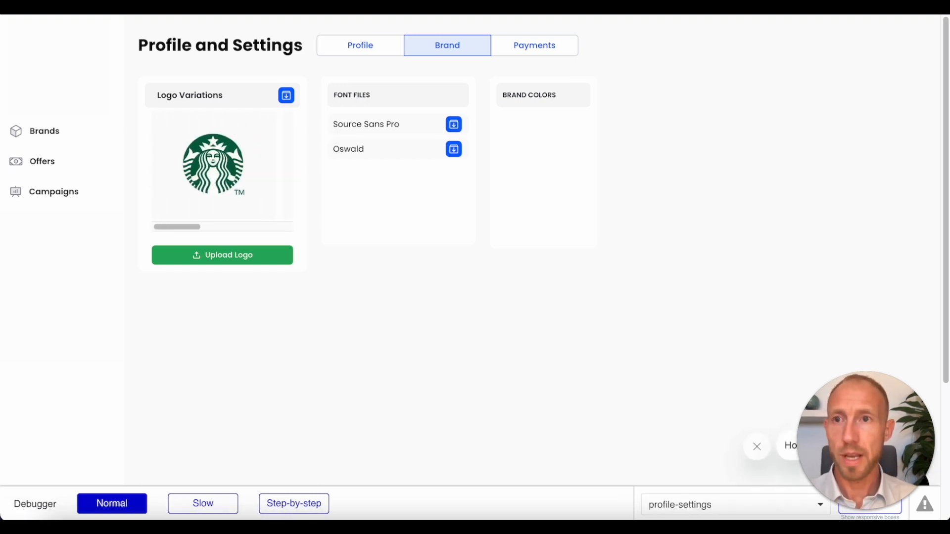
{"action": "key", "text": "ctrl+shift+Tab"}
- Set the bottom margin of the Logo Variations heading group to 10 px and check the Font Files and Brand Colors headings
{"action": "left_click", "coordinate": [334, 151]}
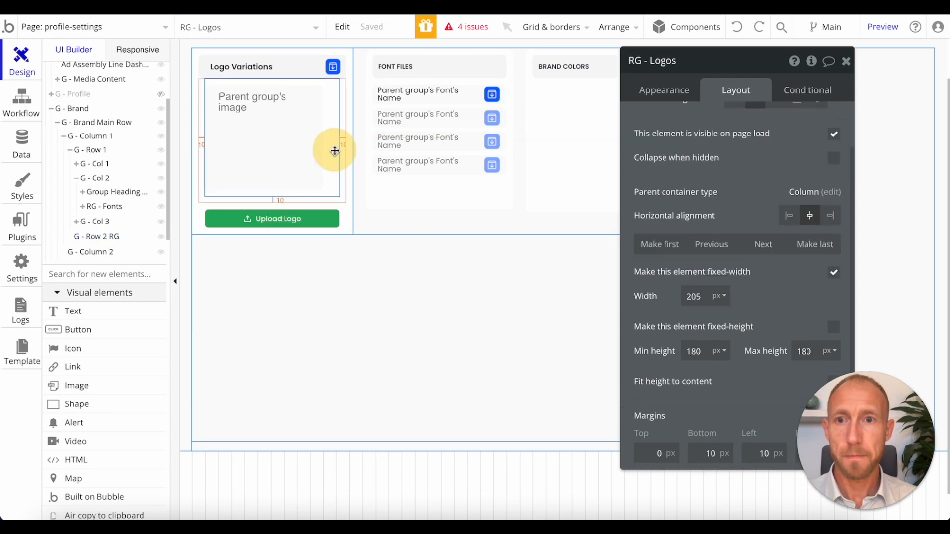
{"action": "left_click", "coordinate": [309, 70]}
{"action": "scroll", "coordinate": [703, 366], "scroll_direction": "down", "scroll_amount": 2}
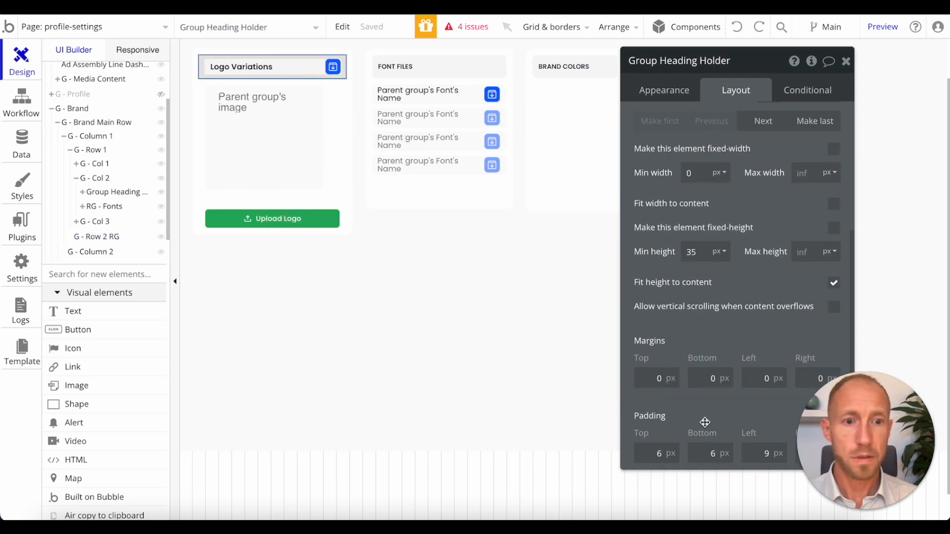
{"action": "type", "text": "1"}
{"action": "left_click", "coordinate": [713, 340]}
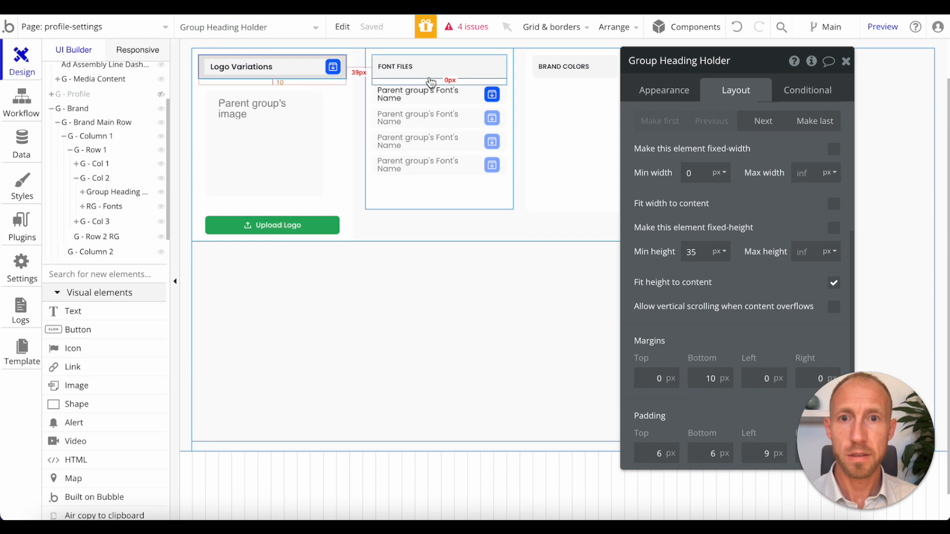
{"action": "left_click", "coordinate": [431, 75]}
{"action": "left_click", "coordinate": [547, 70]}
{"action": "left_click", "coordinate": [721, 333]}
{"action": "left_click", "coordinate": [487, 284]}
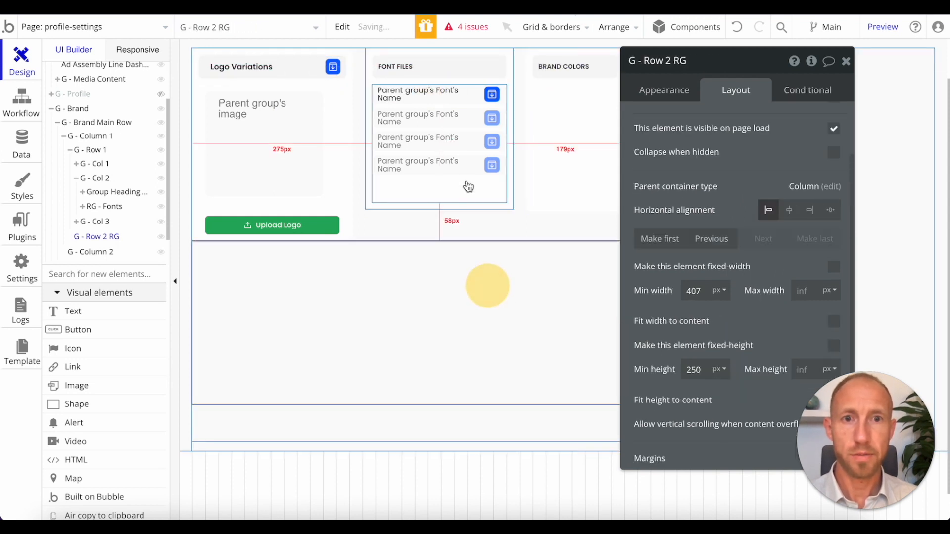
- Copy the green Upload Logo button and paste it into G - Col 2 below the font list
{"action": "left_click", "coordinate": [318, 226]}
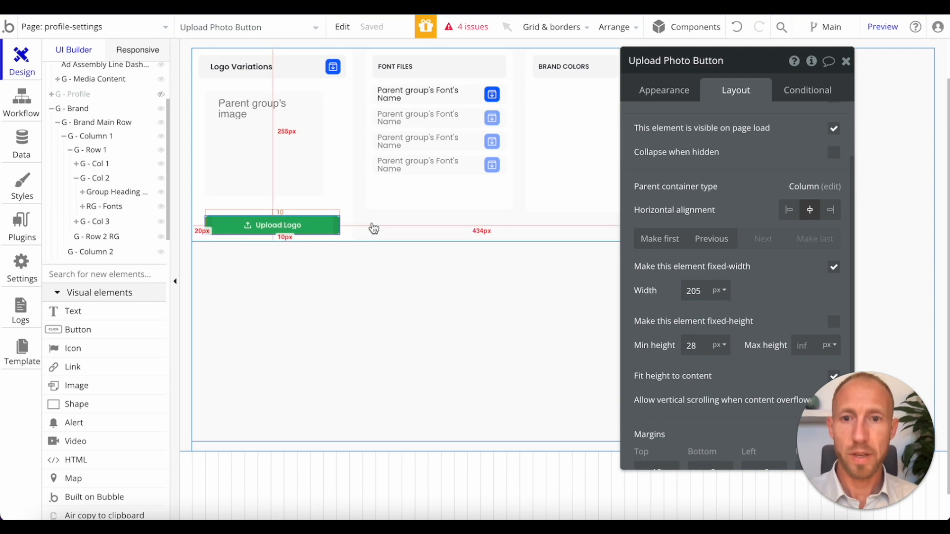
{"action": "left_click", "coordinate": [419, 225]}
{"action": "left_click", "coordinate": [422, 203]}
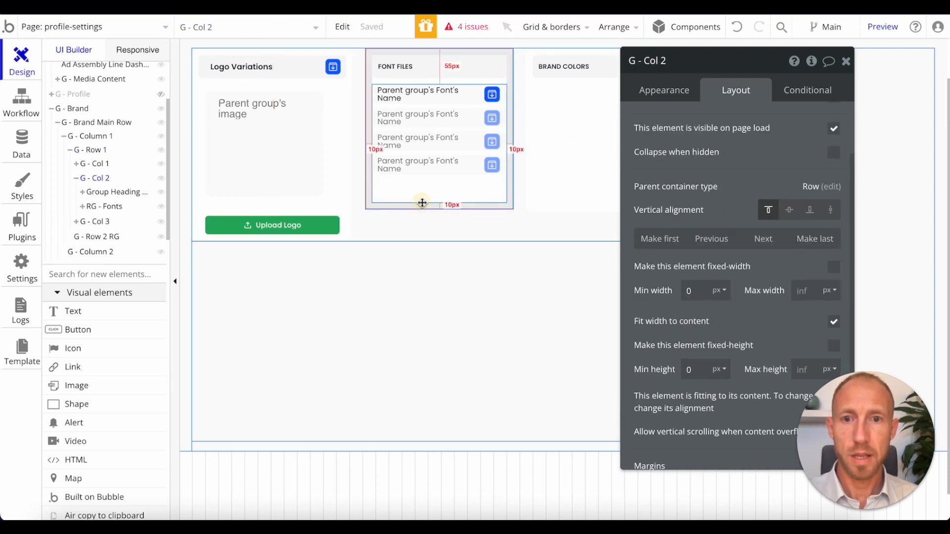
{"action": "left_click", "coordinate": [422, 202]}
{"action": "key", "text": "super+v"}
{"action": "key", "text": "super+z"}
{"action": "left_click", "coordinate": [429, 208]}
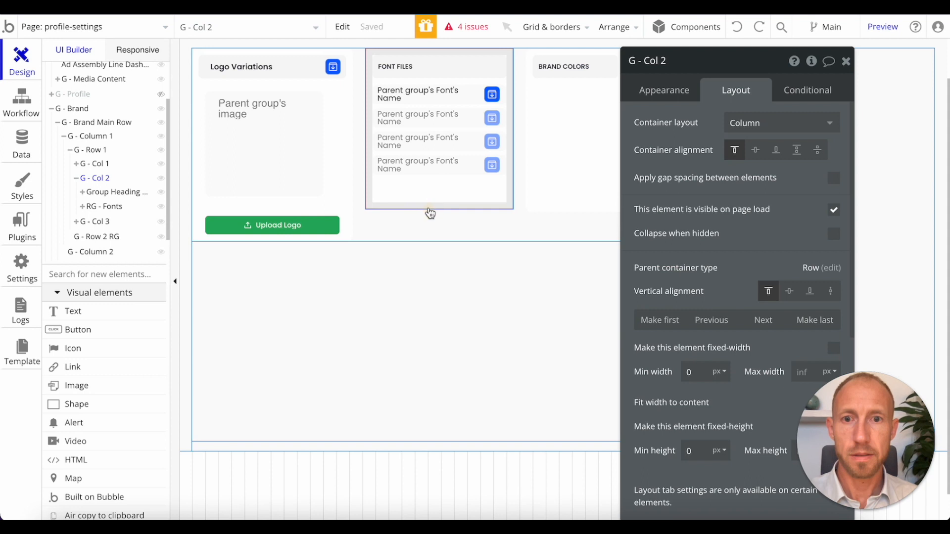
{"action": "key", "text": "super+v"}
- Change the text of the pasted button in the Font Files column to "Upload Font"
{"action": "left_click", "coordinate": [447, 217]}
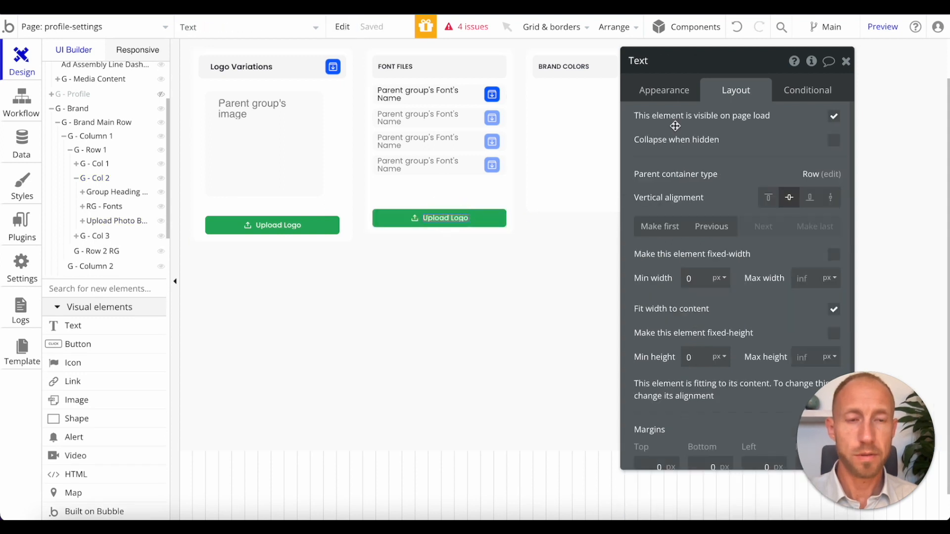
{"action": "left_click", "coordinate": [664, 90]}
{"action": "scroll", "coordinate": [698, 143], "scroll_direction": "down", "scroll_amount": 2}
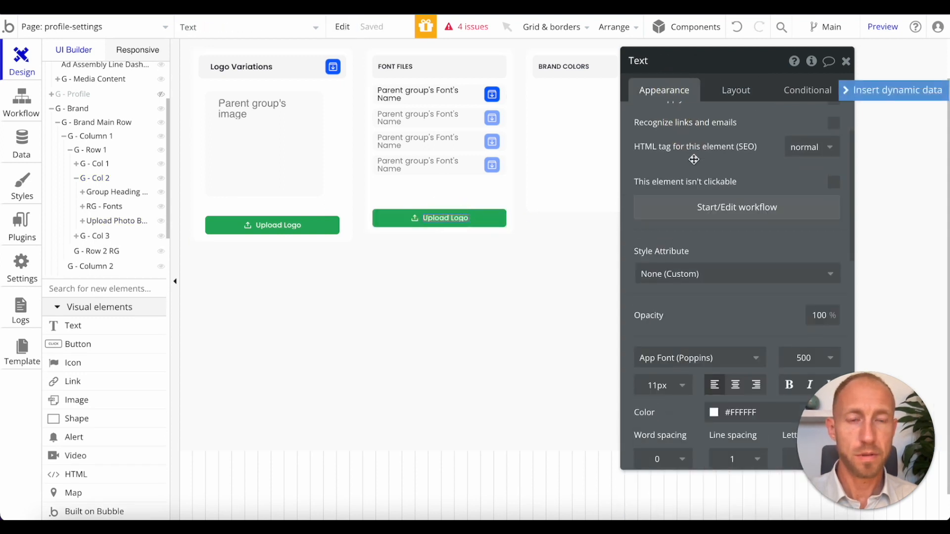
{"action": "scroll", "coordinate": [693, 159], "scroll_direction": "up", "scroll_amount": 2}
{"action": "double_click", "coordinate": [679, 123]}
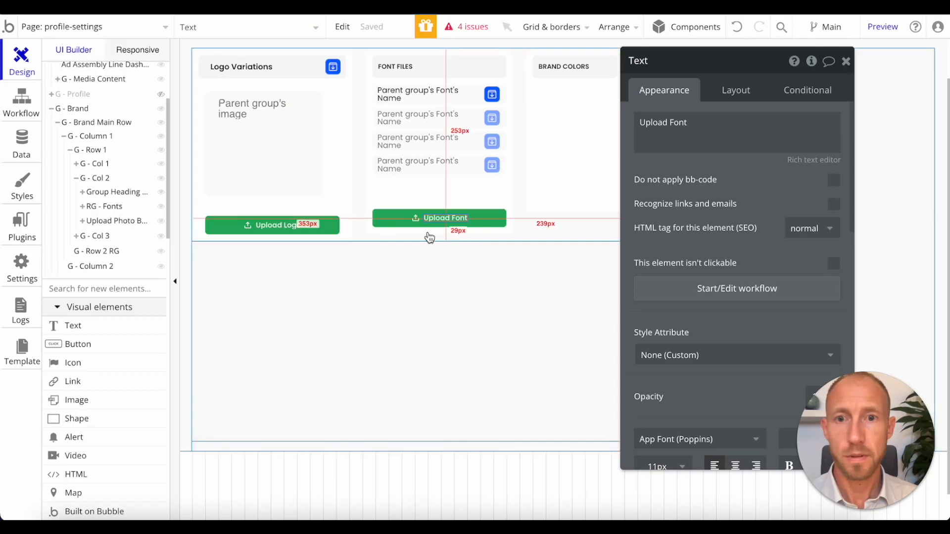
- Set the minimum height of both G - Col 1 and G - Col 2 to 295 px
{"action": "left_click", "coordinate": [349, 223]}
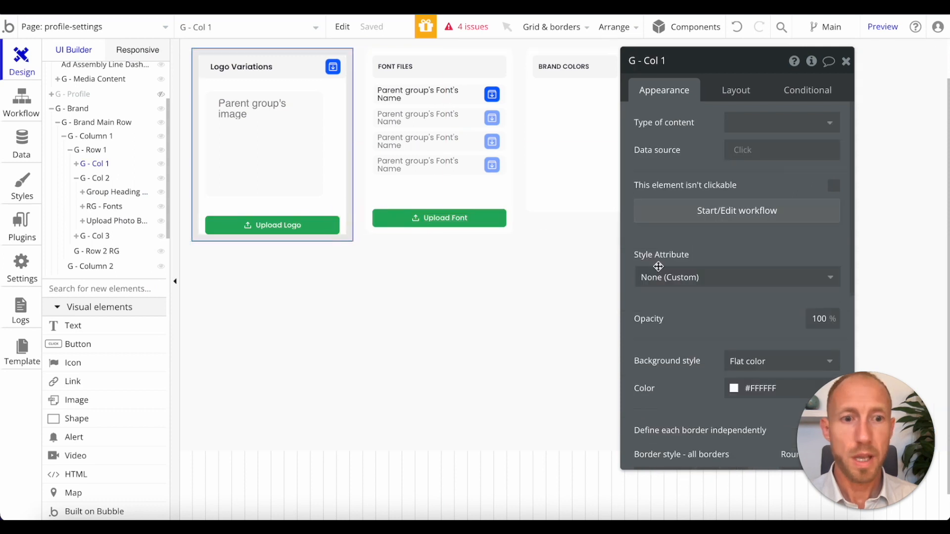
{"action": "left_click", "coordinate": [731, 89]}
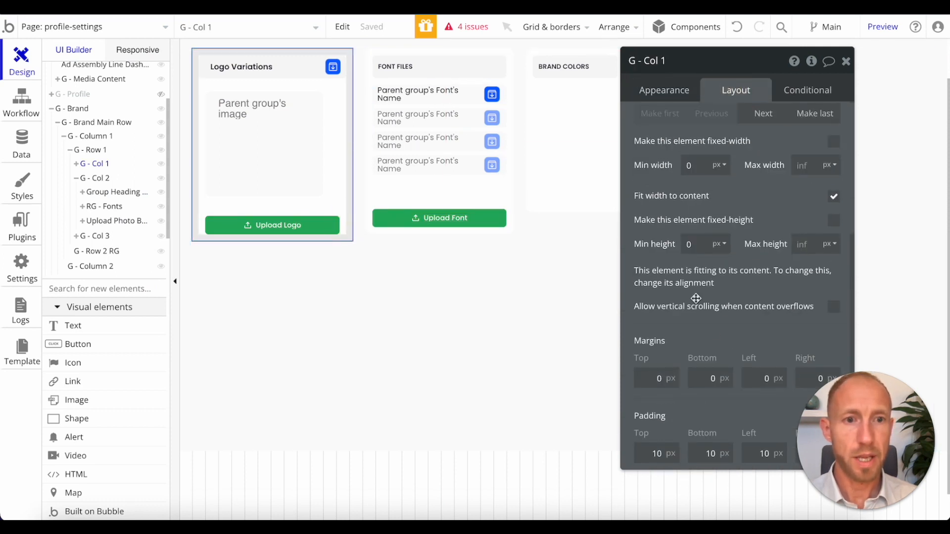
{"action": "double_click", "coordinate": [692, 246]}
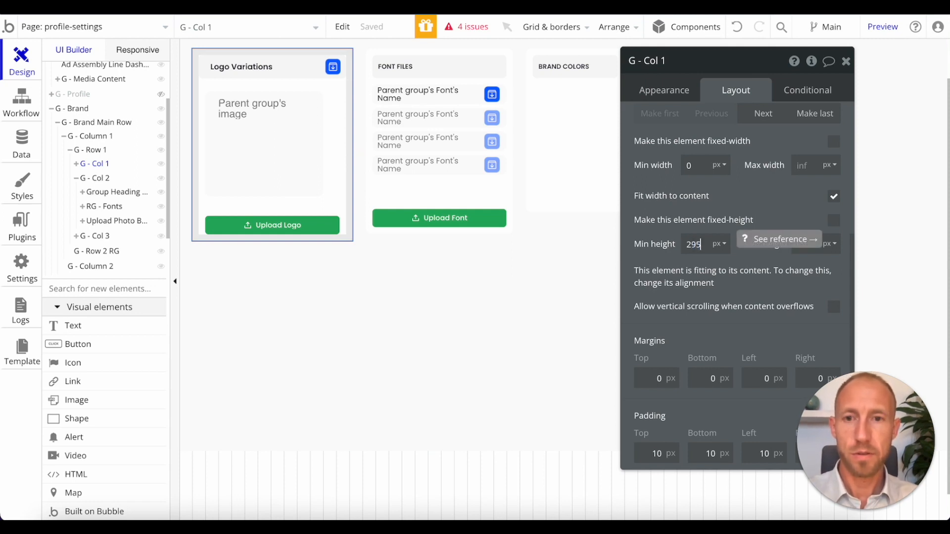
{"action": "left_click", "coordinate": [372, 210]}
{"action": "double_click", "coordinate": [688, 242]}
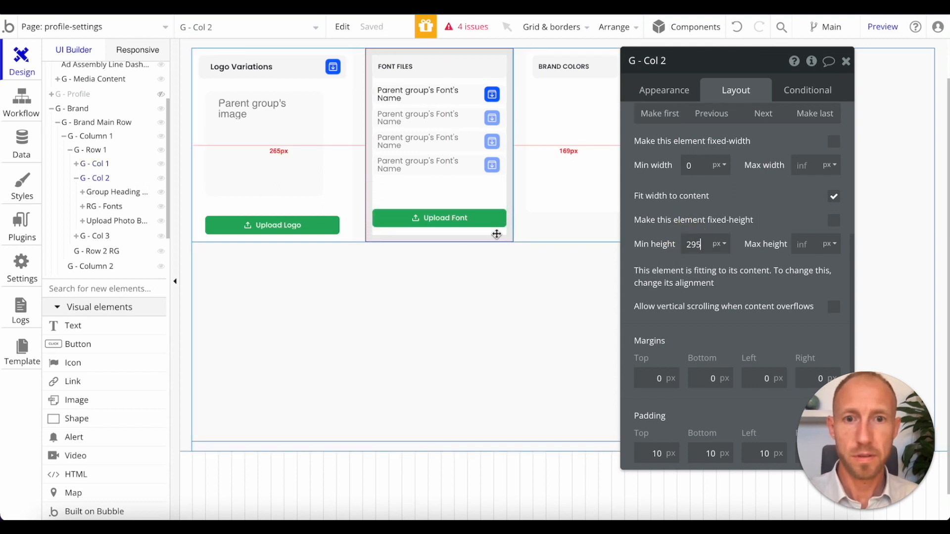
- Set the container alignment of G - Col 2 and G - Col 1 to space between
{"action": "scroll", "coordinate": [784, 114], "scroll_direction": "up", "scroll_amount": 5}
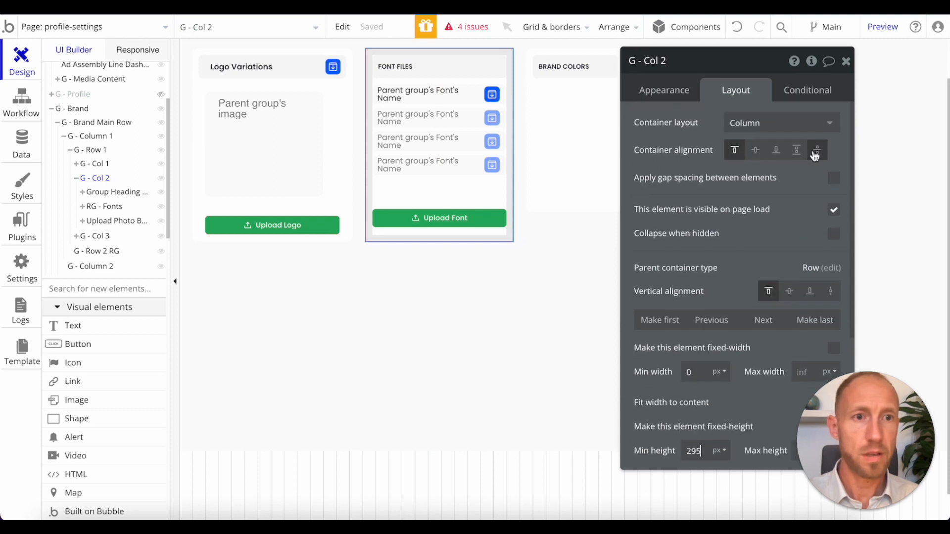
{"action": "left_click", "coordinate": [816, 151]}
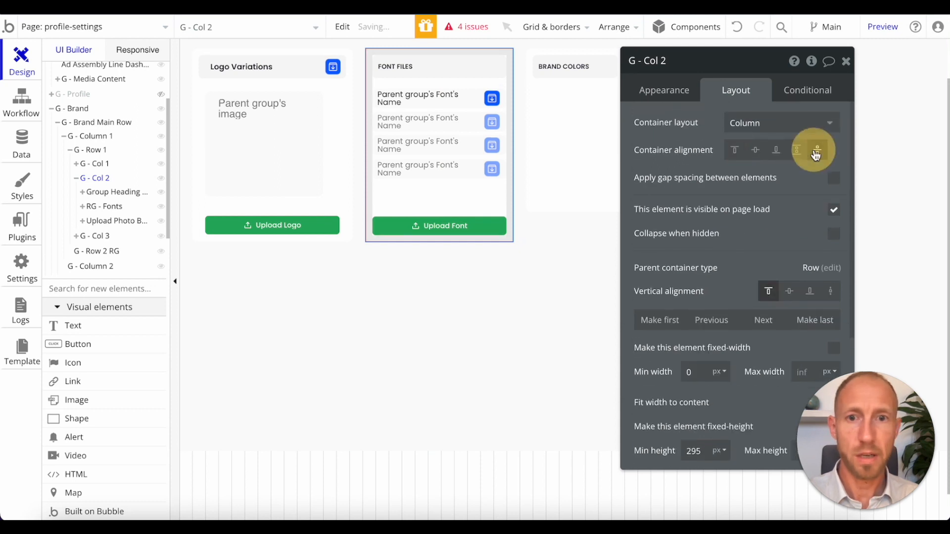
{"action": "left_click", "coordinate": [356, 165]}
{"action": "left_click", "coordinate": [339, 176]}
{"action": "left_click", "coordinate": [816, 151]}
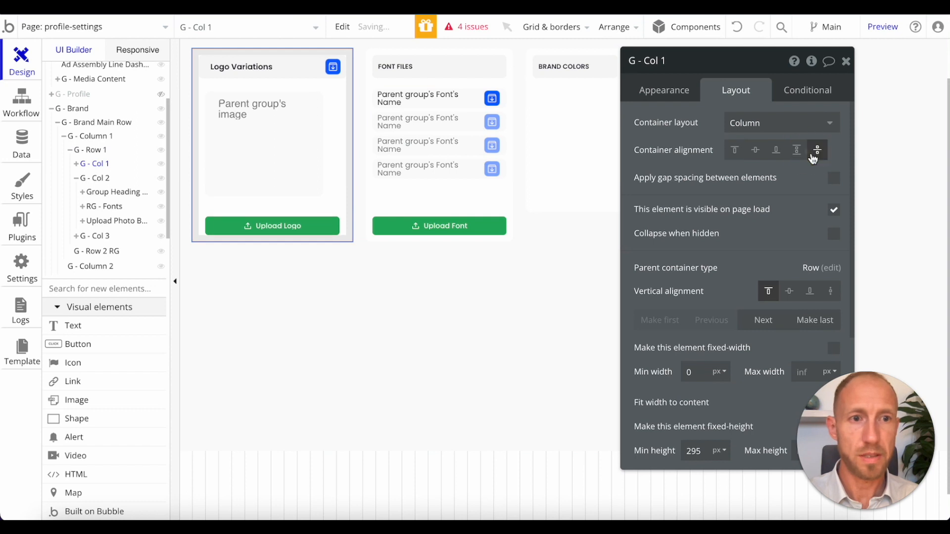
- Set the minimum height of the Brand Colors column, G - Col 3, to 295 px
{"action": "left_click", "coordinate": [530, 174]}
{"action": "double_click", "coordinate": [696, 448]}
{"action": "type", "text": "295"}
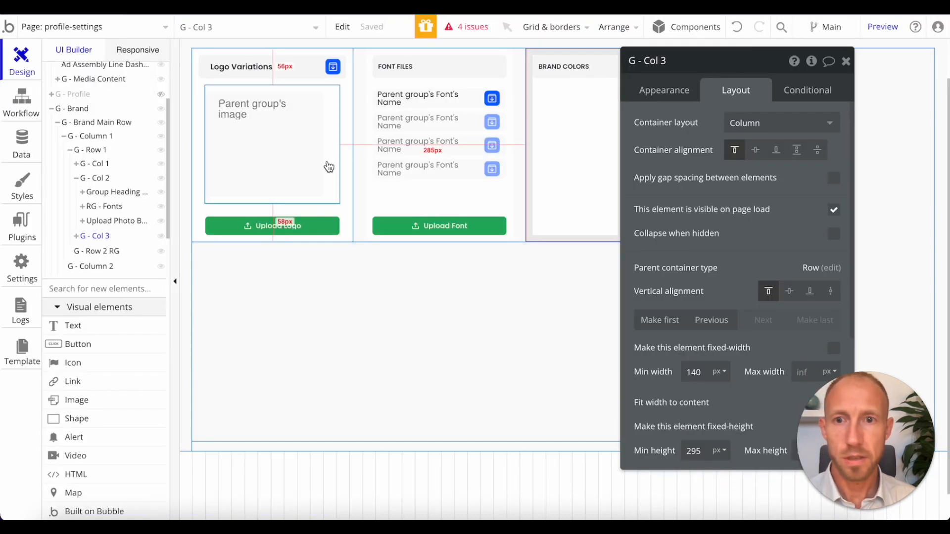
- Inspect the layout of RG - Logos and its Group image, and reveal Image A in the elements tree
{"action": "left_click", "coordinate": [324, 162]}
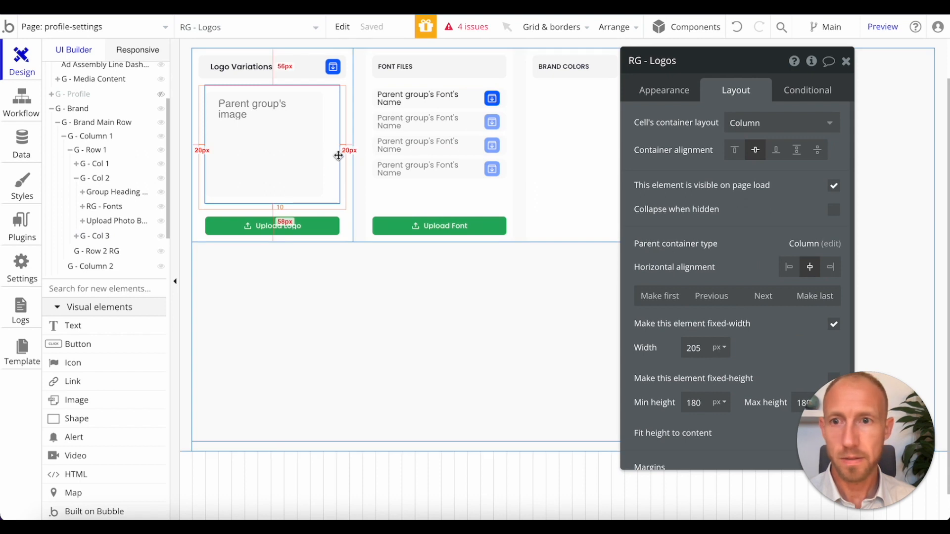
{"action": "left_click", "coordinate": [218, 115]}
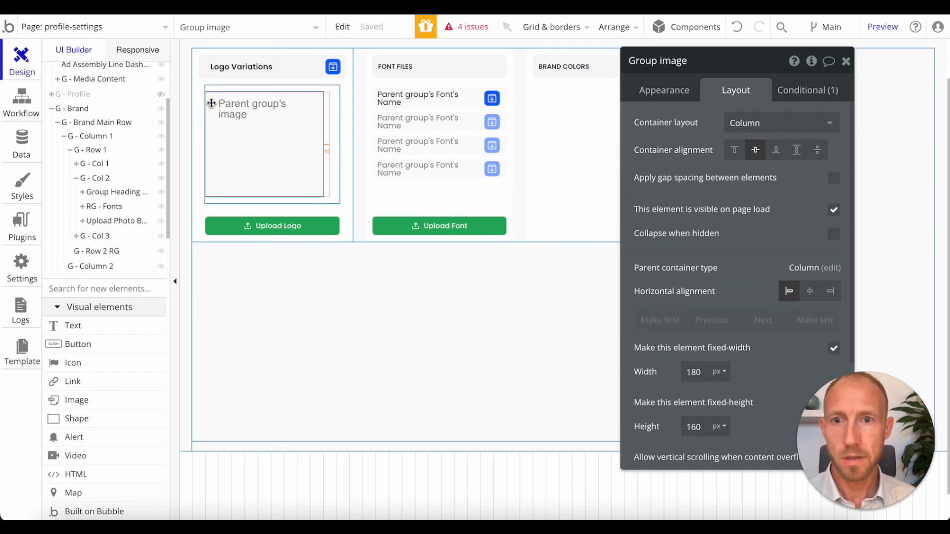
{"action": "left_click", "coordinate": [300, 178]}
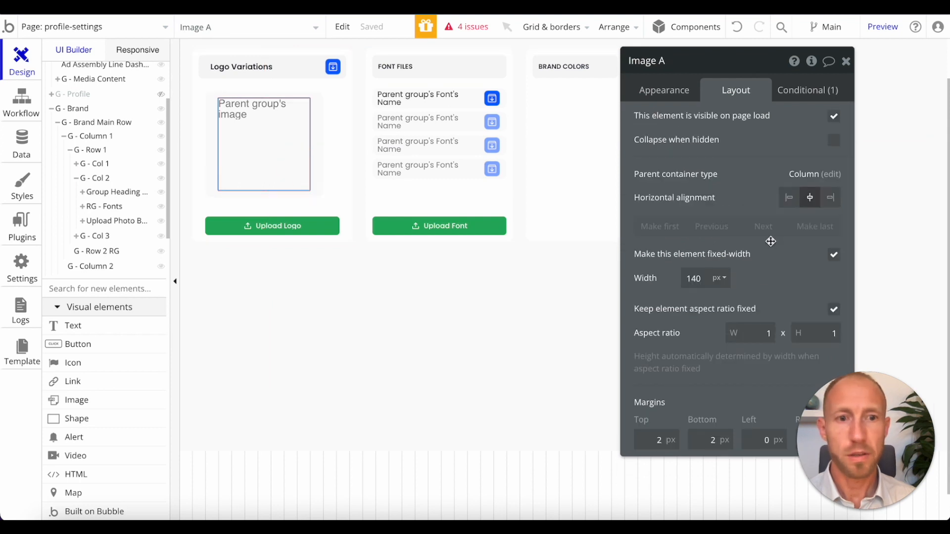
{"action": "left_click", "coordinate": [675, 91]}
{"action": "scroll", "coordinate": [700, 306], "scroll_direction": "down", "scroll_amount": 5}
{"action": "left_click", "coordinate": [689, 395]}
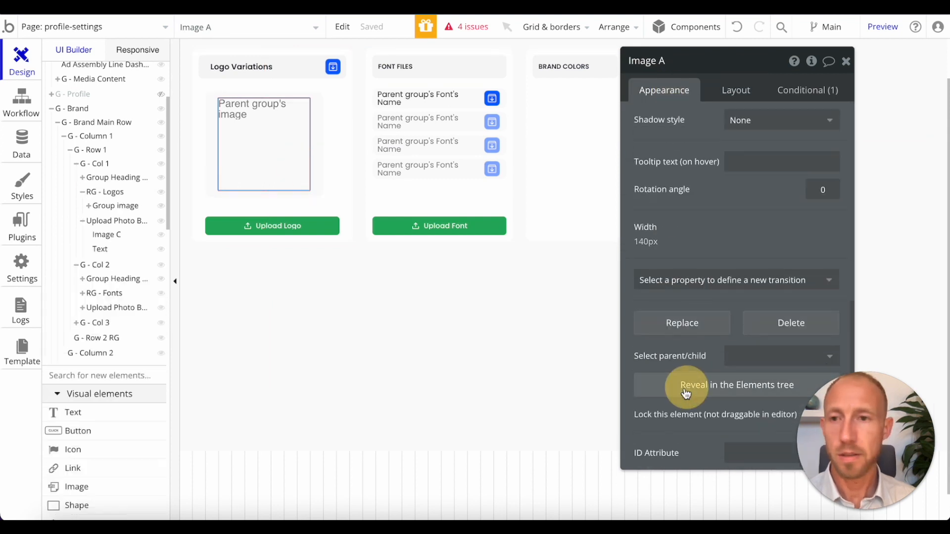
- Set the left and right margins of the RG - Logos repeating group to 0 px
{"action": "left_click", "coordinate": [110, 177]}
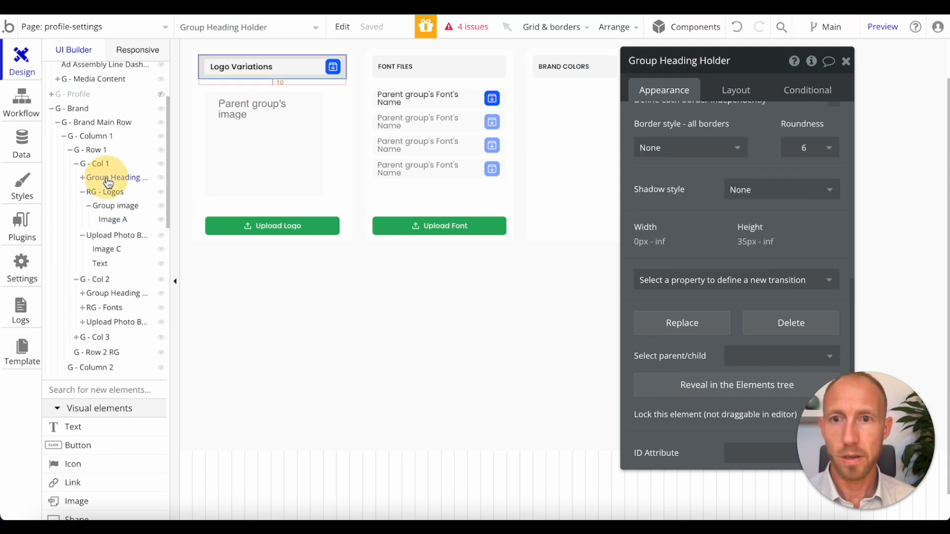
{"action": "left_click", "coordinate": [109, 191]}
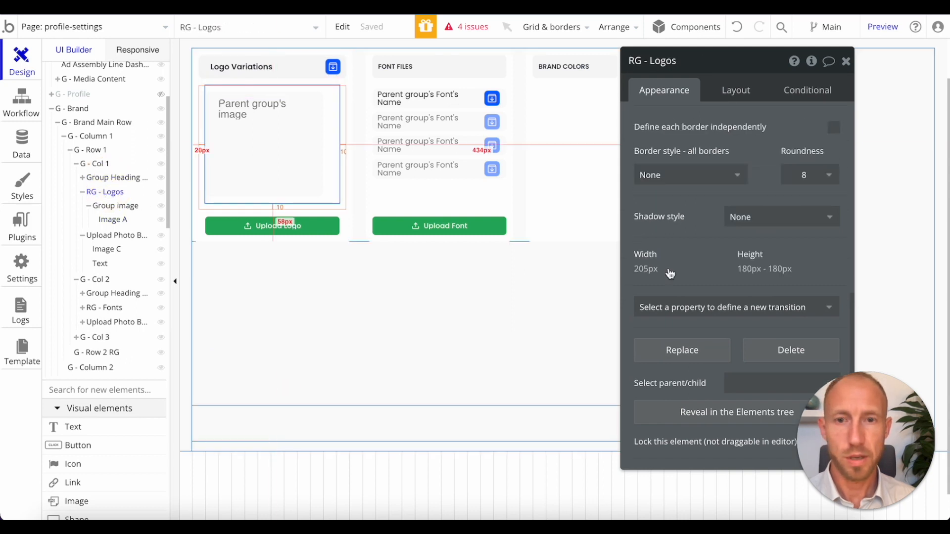
{"action": "left_click", "coordinate": [736, 90]}
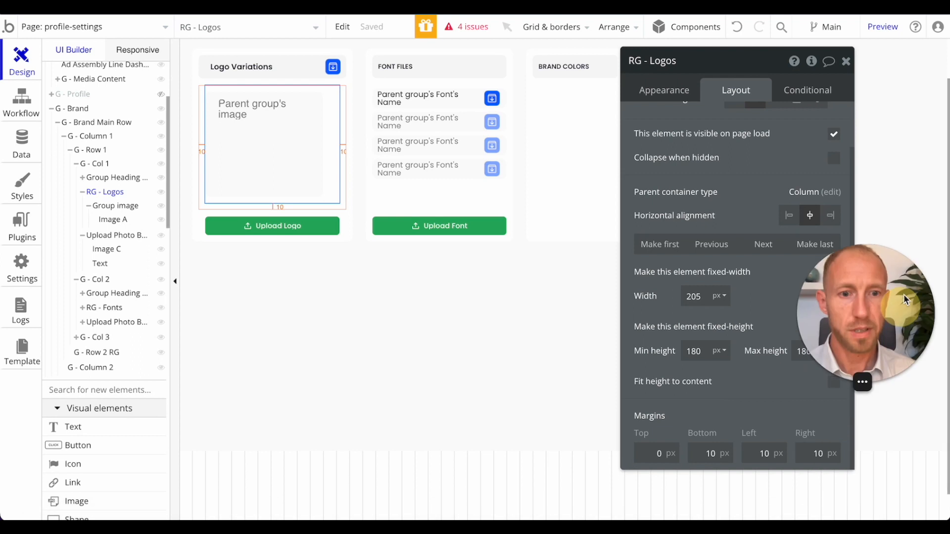
{"action": "double_click", "coordinate": [762, 453]}
{"action": "type", "text": "0"}
{"action": "double_click", "coordinate": [811, 453]}
{"action": "type", "text": "0"}
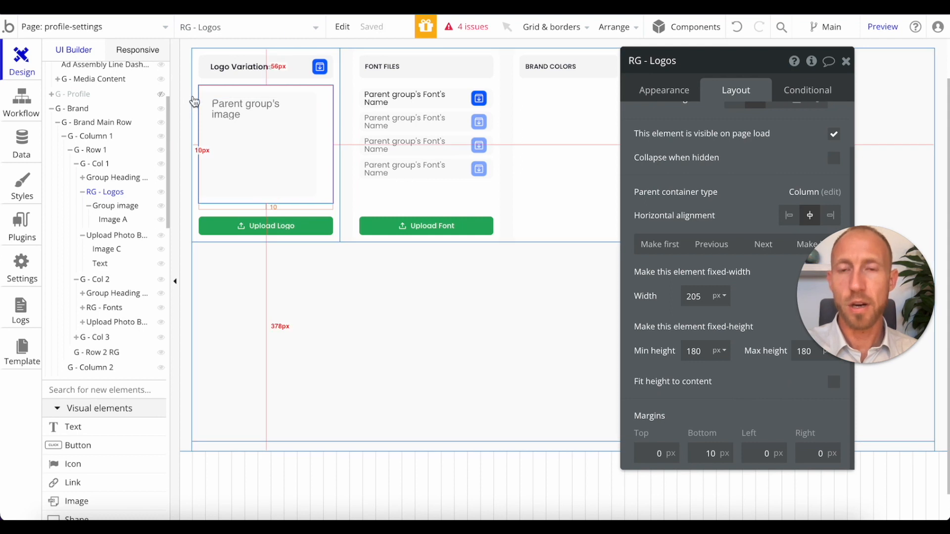
- Set the bottom margin of the RG - Logos repeating group to 0 px
{"action": "left_click", "coordinate": [334, 94]}
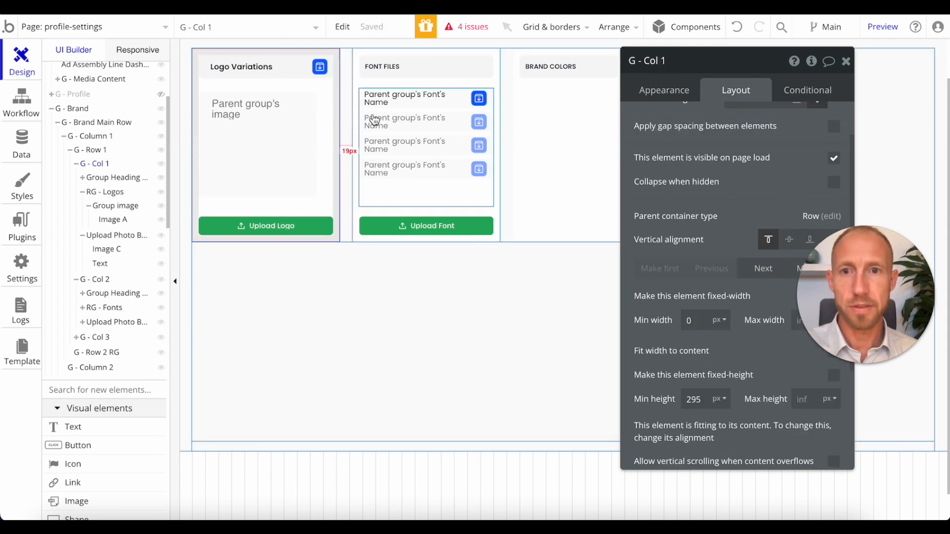
{"action": "left_click", "coordinate": [313, 140]}
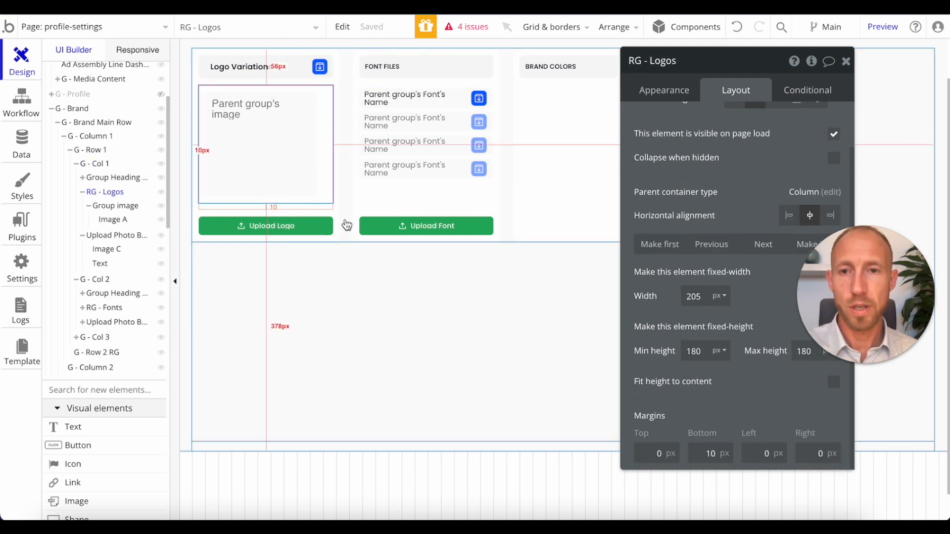
{"action": "double_click", "coordinate": [719, 454]}
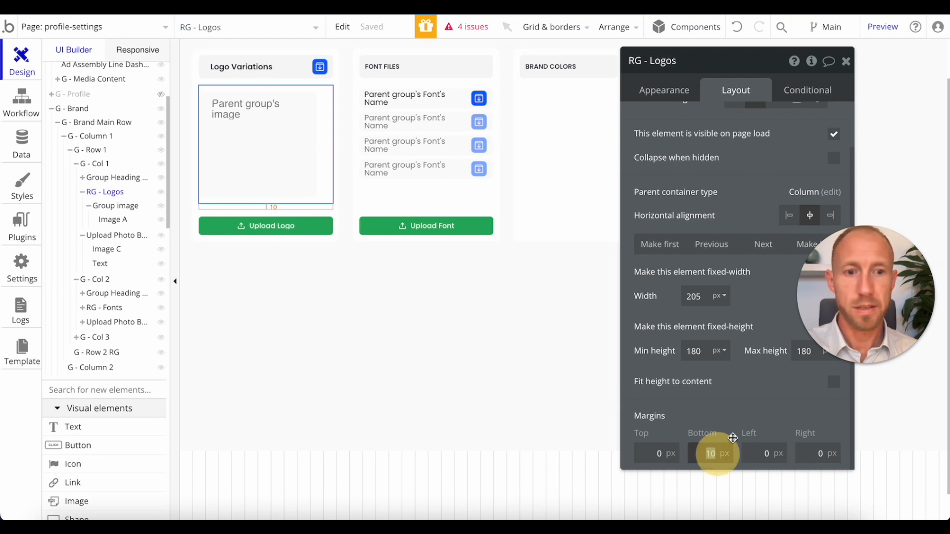
{"action": "type", "text": "0"}
{"action": "left_click", "coordinate": [731, 405]}
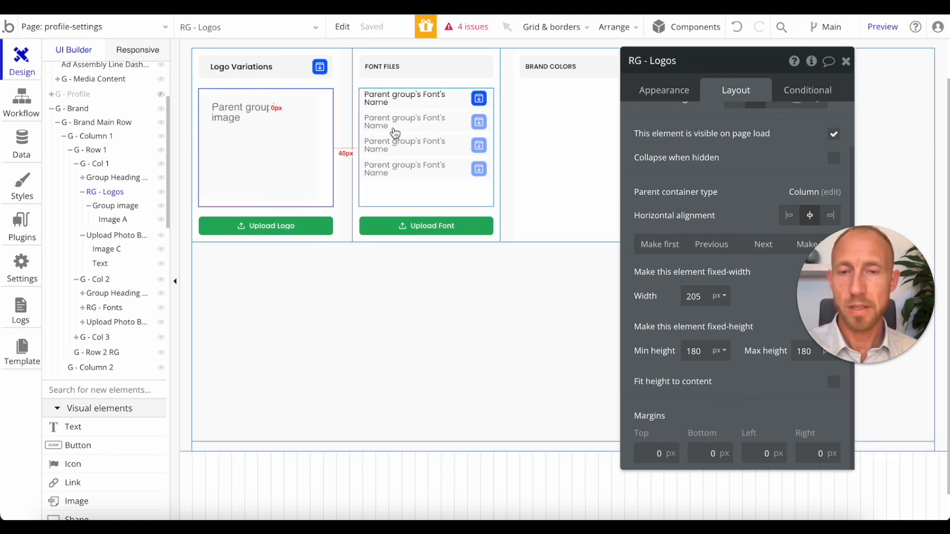
- Set the minimum width of the RG - Fonts repeating group to 185 px
{"action": "left_click", "coordinate": [364, 95]}
{"action": "left_click", "coordinate": [354, 91]}
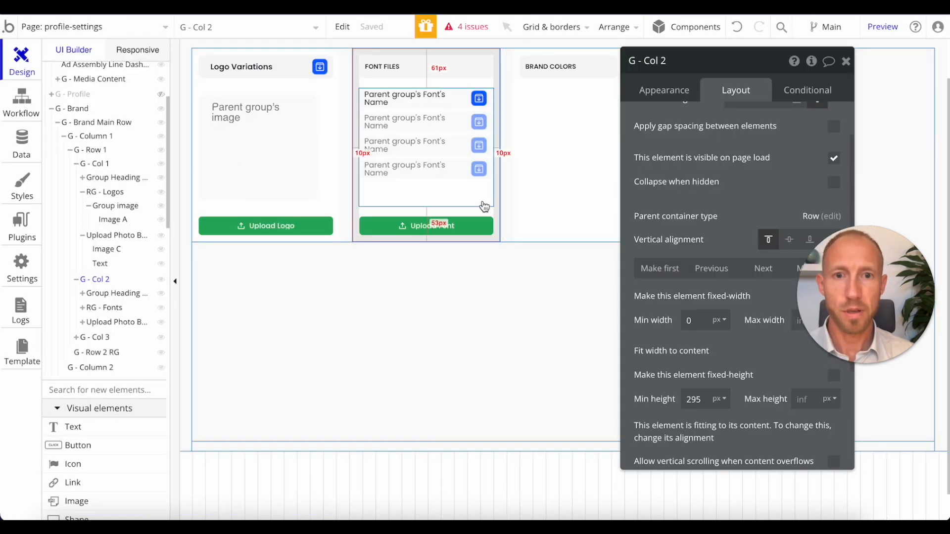
{"action": "left_click", "coordinate": [483, 200]}
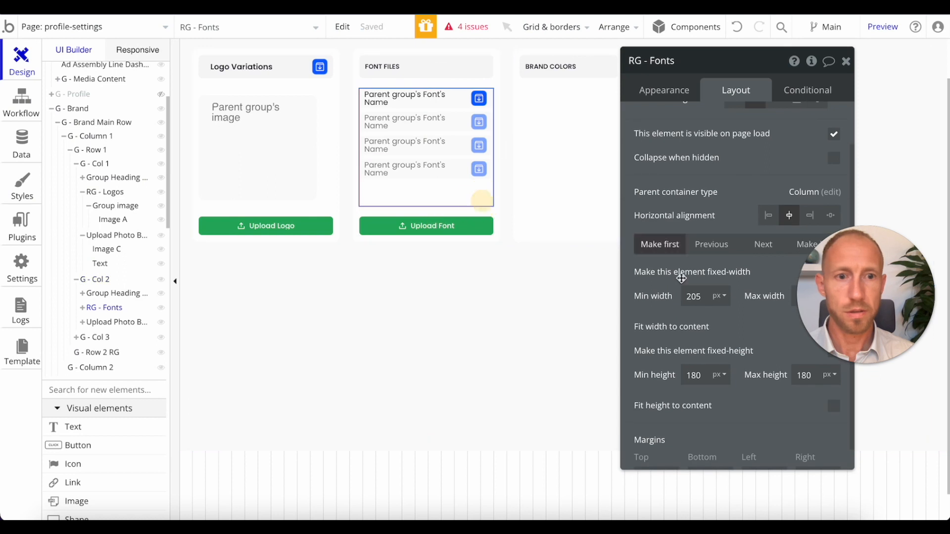
{"action": "left_click", "coordinate": [692, 297]}
{"action": "left_click_drag", "start_coordinate": [695, 297], "coordinate": [669, 296]}
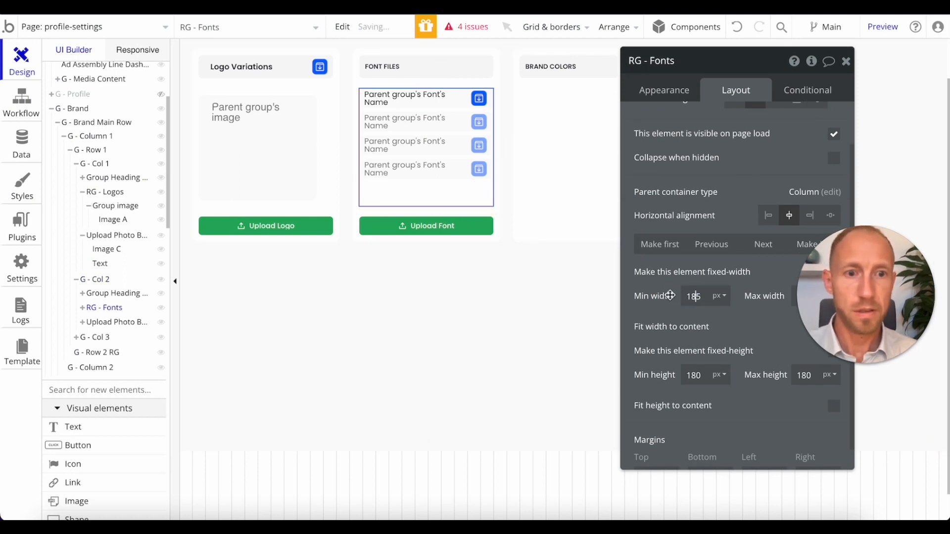
{"action": "left_click_drag", "start_coordinate": [741, 61], "coordinate": [663, 65]}
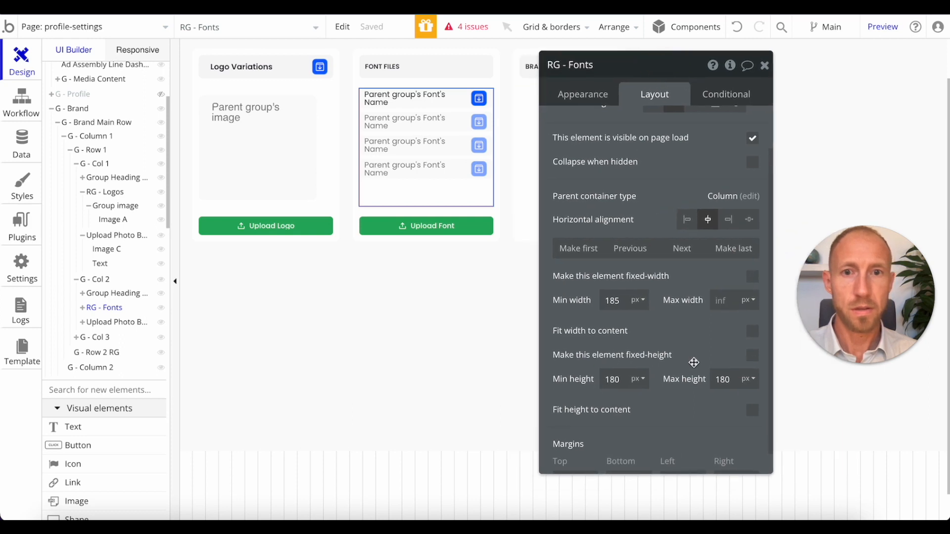
{"action": "left_click", "coordinate": [462, 166]}
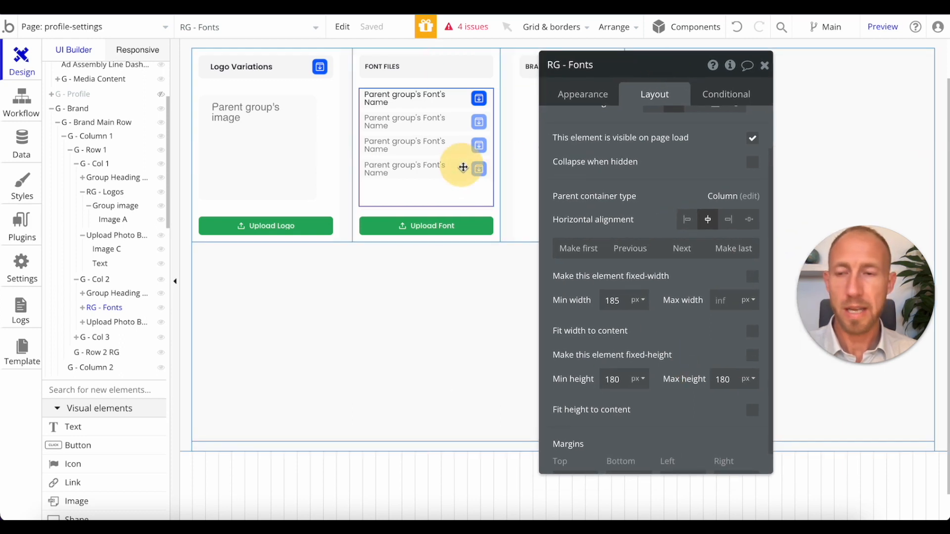
- Reveal RG - Fonts in the elements tree, expand Group Font and examine the layout of its font name text
{"action": "scroll", "coordinate": [684, 294], "scroll_direction": "down", "scroll_amount": 1}
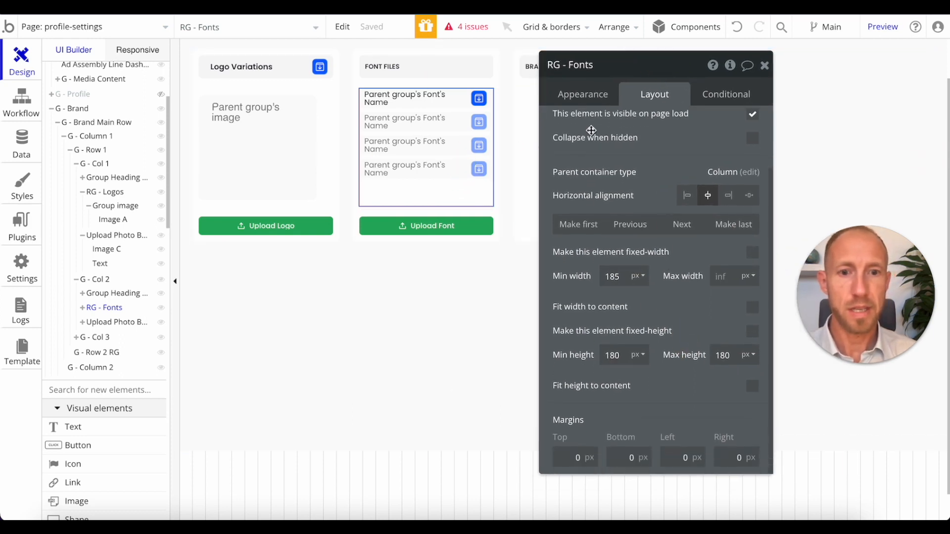
{"action": "left_click", "coordinate": [582, 95]}
{"action": "scroll", "coordinate": [614, 377], "scroll_direction": "down", "scroll_amount": 3}
{"action": "scroll", "coordinate": [613, 377], "scroll_direction": "down", "scroll_amount": 5}
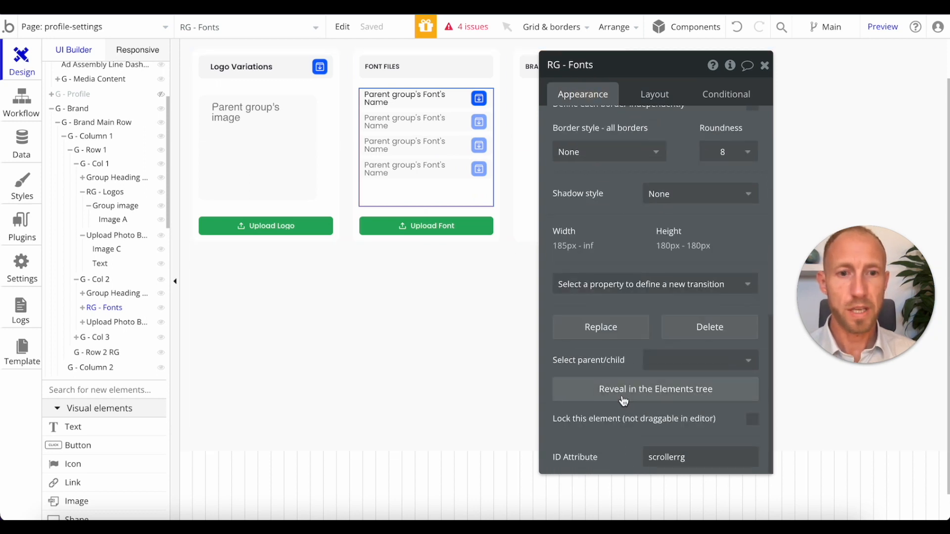
{"action": "left_click", "coordinate": [641, 390]}
{"action": "left_click", "coordinate": [111, 321]}
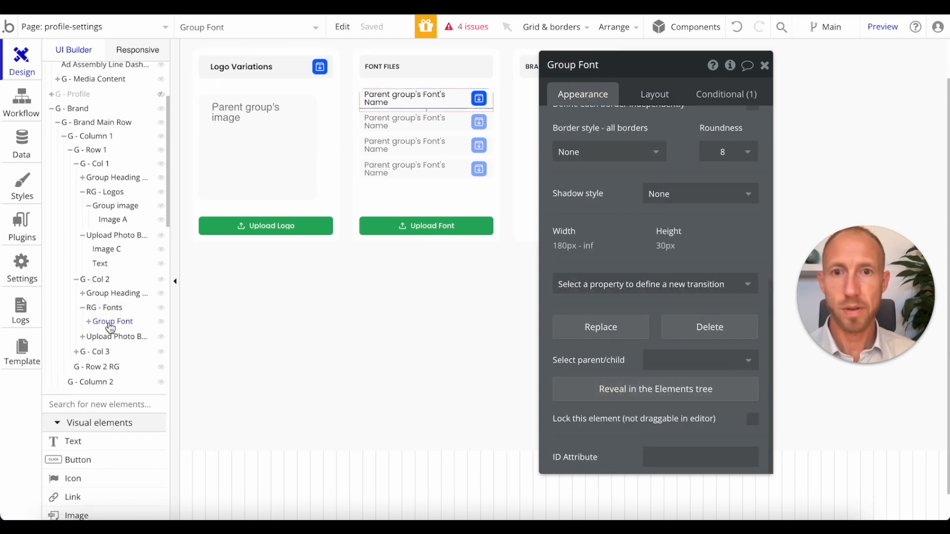
{"action": "left_click", "coordinate": [91, 322]}
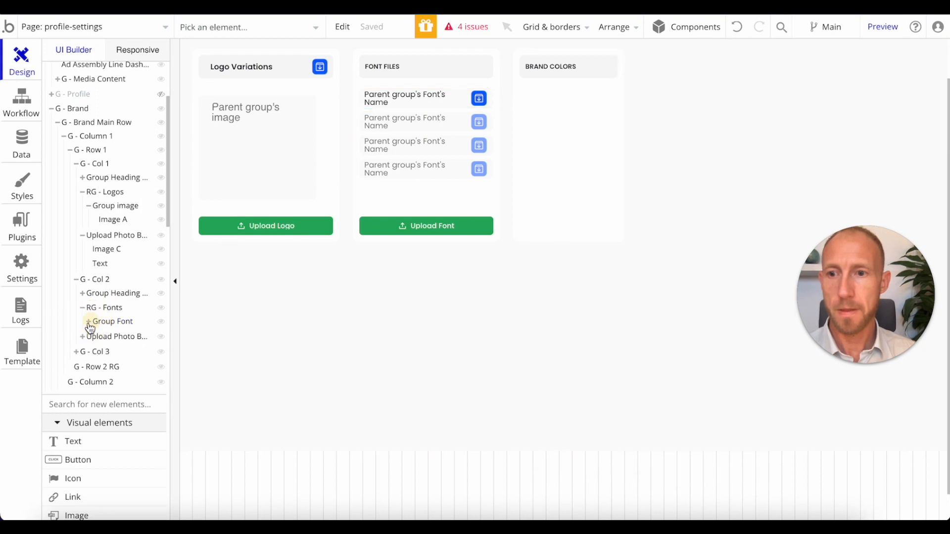
{"action": "left_click", "coordinate": [88, 322]}
{"action": "left_click", "coordinate": [114, 336]}
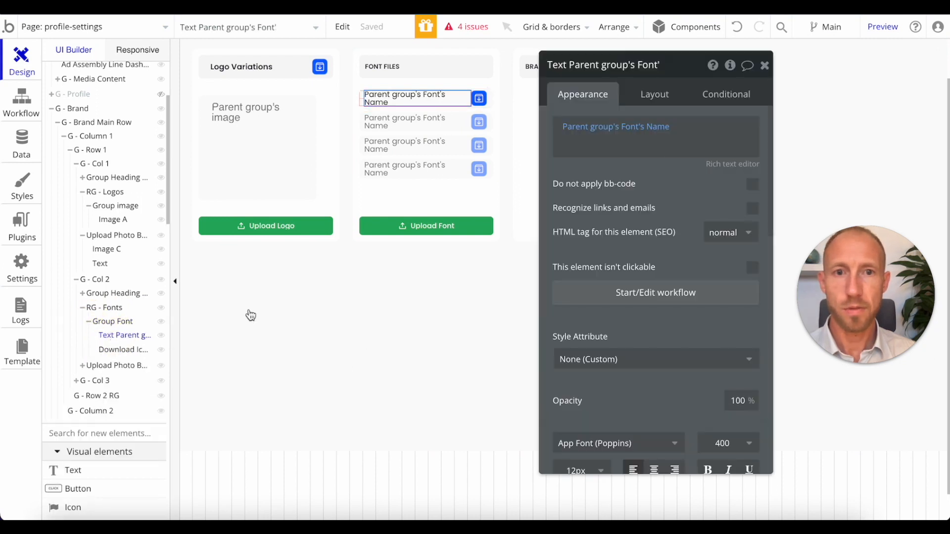
{"action": "left_click", "coordinate": [654, 99]}
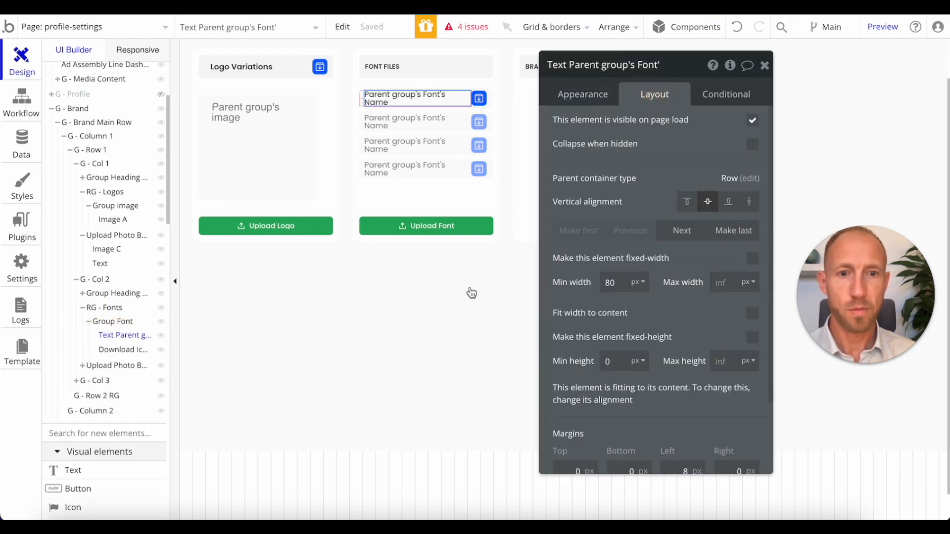
- Set the minimum width of Group Font inside RG - Fonts to 160 px
{"action": "left_click", "coordinate": [117, 323]}
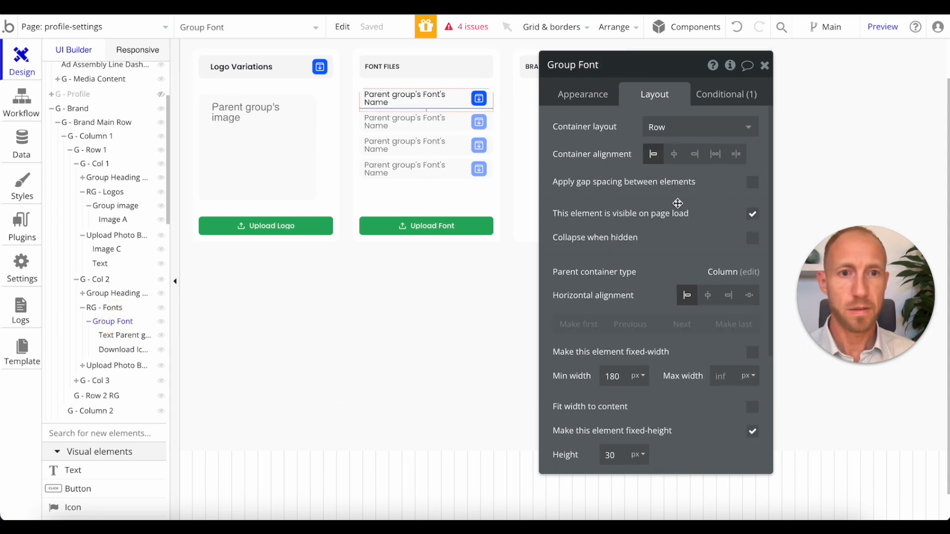
{"action": "scroll", "coordinate": [668, 346], "scroll_direction": "down", "scroll_amount": 1}
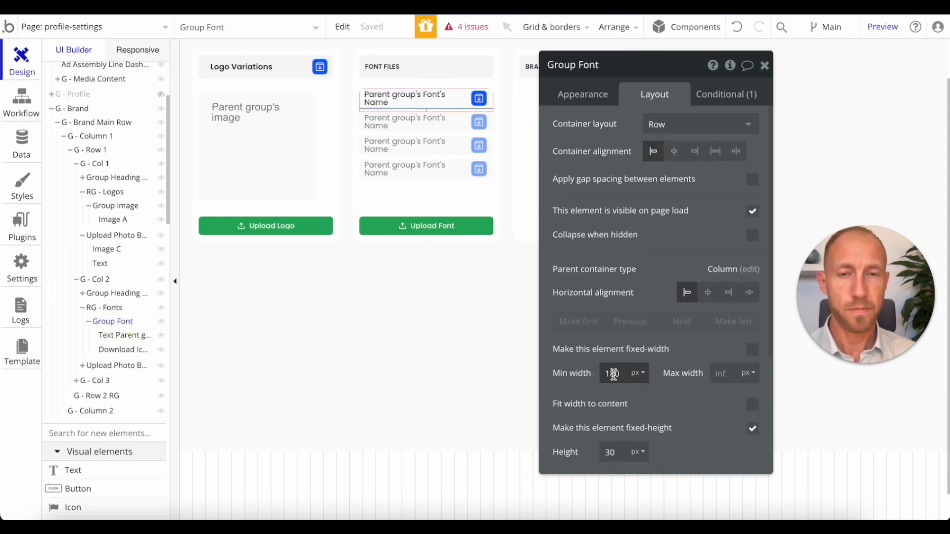
{"action": "left_click_drag", "start_coordinate": [614, 373], "coordinate": [608, 374]}
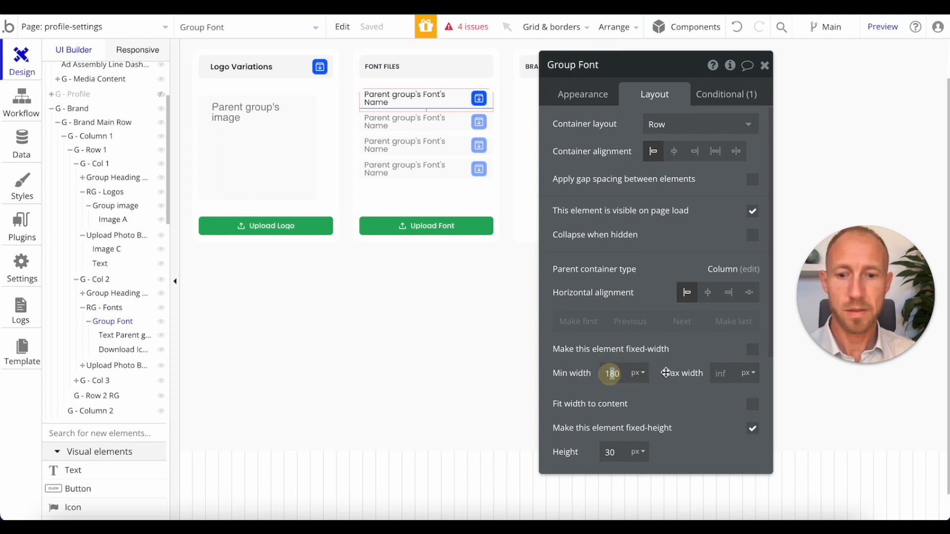
{"action": "type", "text": "6"}
{"action": "left_click", "coordinate": [712, 355]}
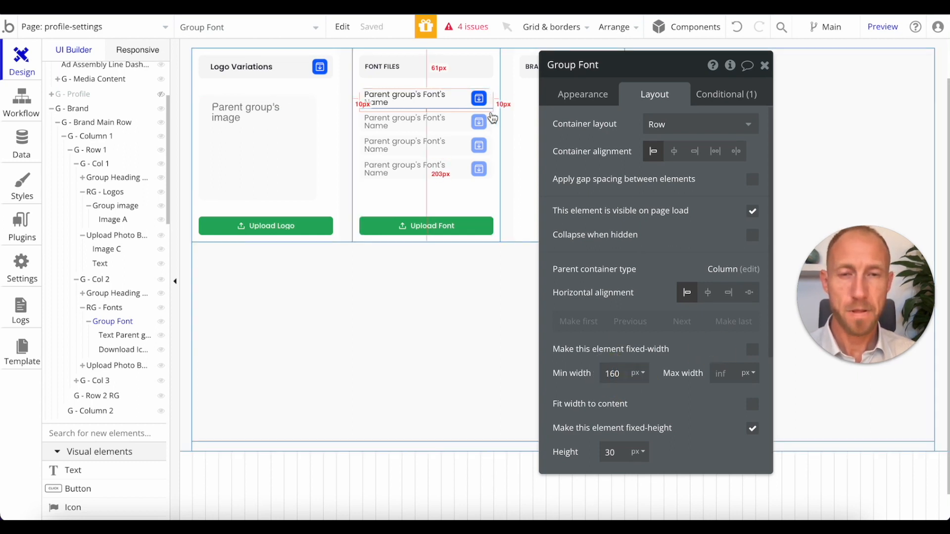
- Inspect the width and margins of Download Icon Font and the font name text beside it
{"action": "left_click", "coordinate": [481, 98]}
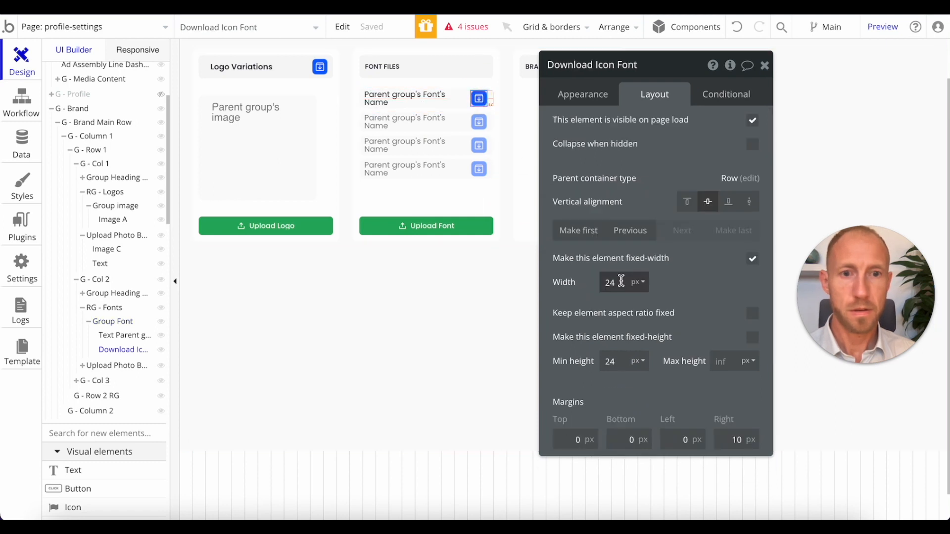
{"action": "left_click", "coordinate": [445, 98]}
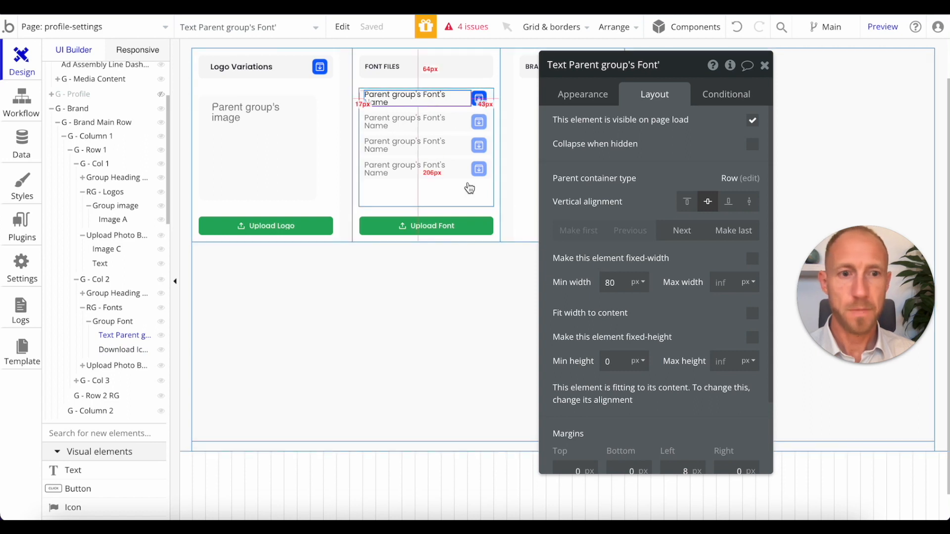
{"action": "scroll", "coordinate": [735, 427], "scroll_direction": "down", "scroll_amount": 2}
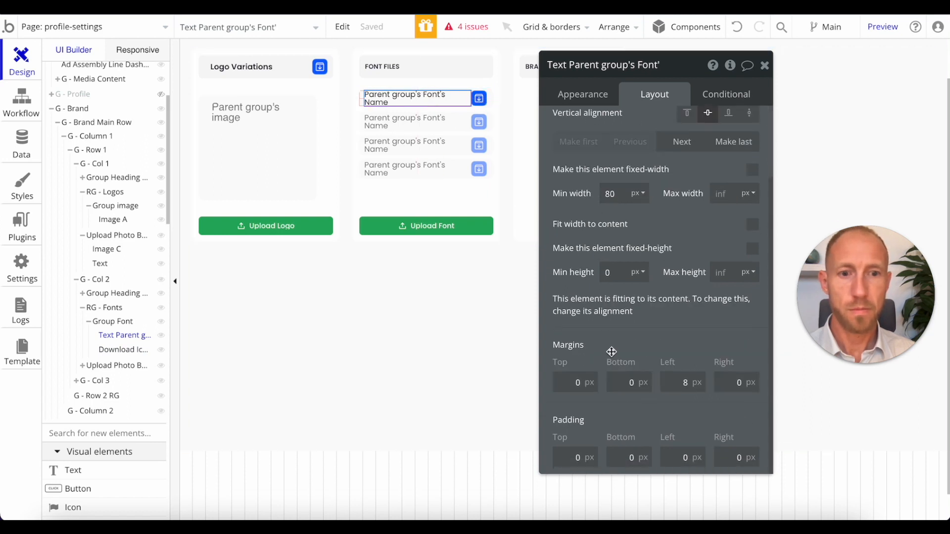
- Try fitting the width of RG - Fonts to its content, and try a minimum width of 0 px
{"action": "left_click", "coordinate": [425, 190]}
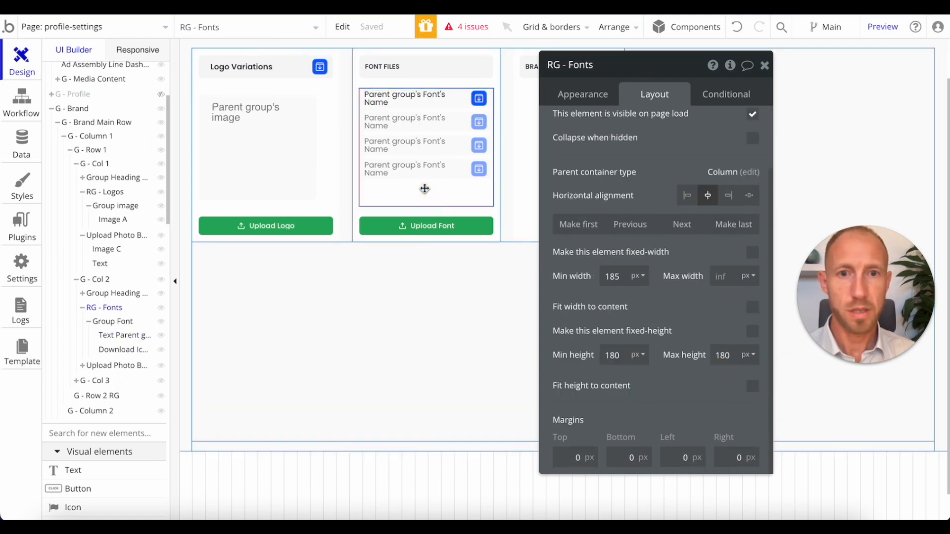
{"action": "left_click", "coordinate": [612, 279]}
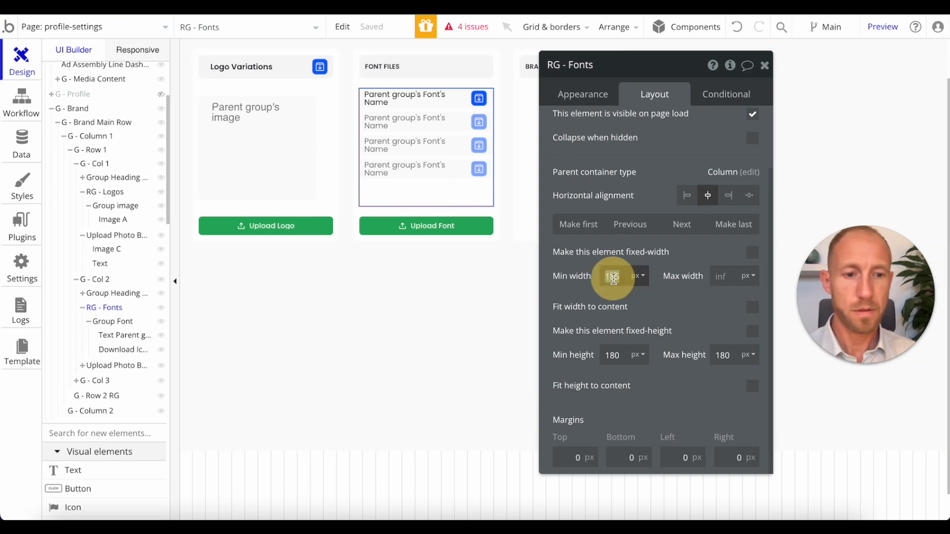
{"action": "left_click", "coordinate": [751, 309]}
{"action": "left_click", "coordinate": [751, 310]}
{"action": "left_click", "coordinate": [751, 311]}
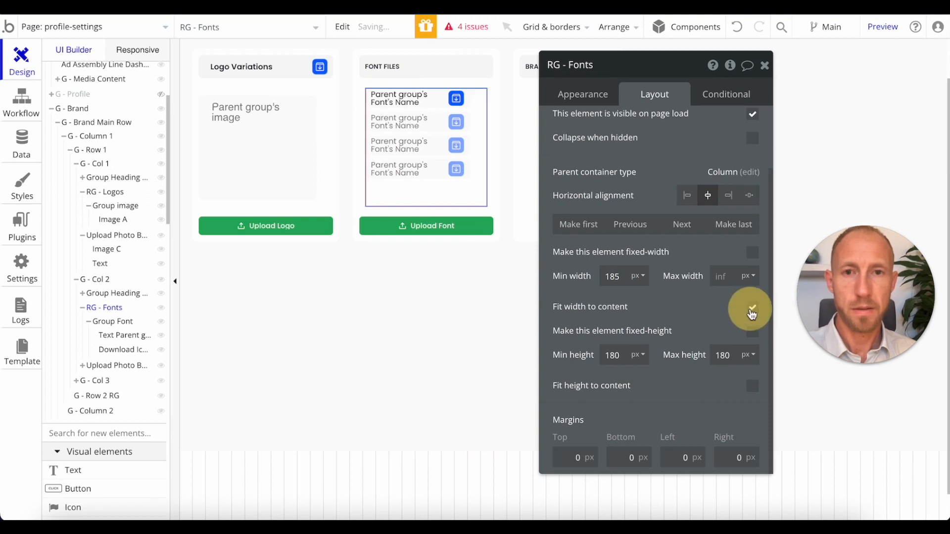
{"action": "left_click", "coordinate": [751, 310]}
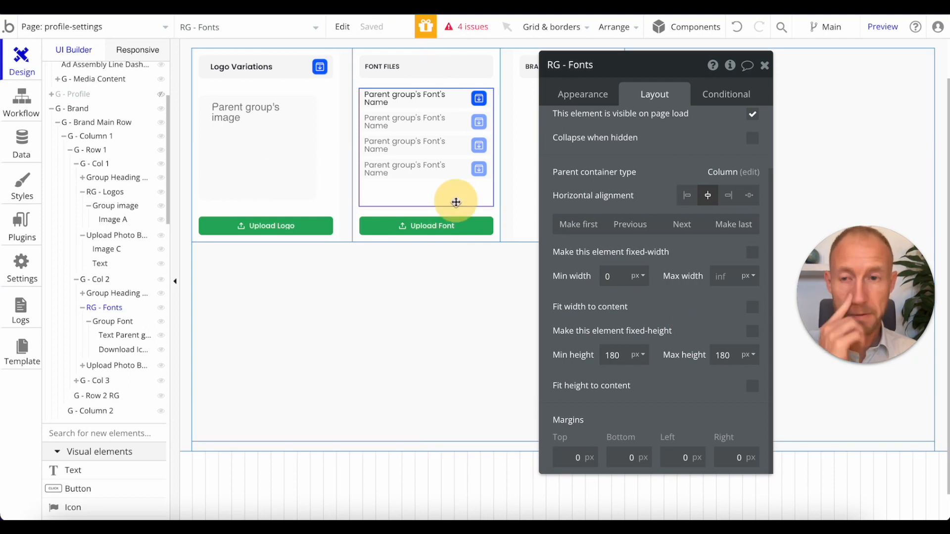
- Set the fixed width of the Upload Font button group to 185 px
{"action": "left_click", "coordinate": [425, 221]}
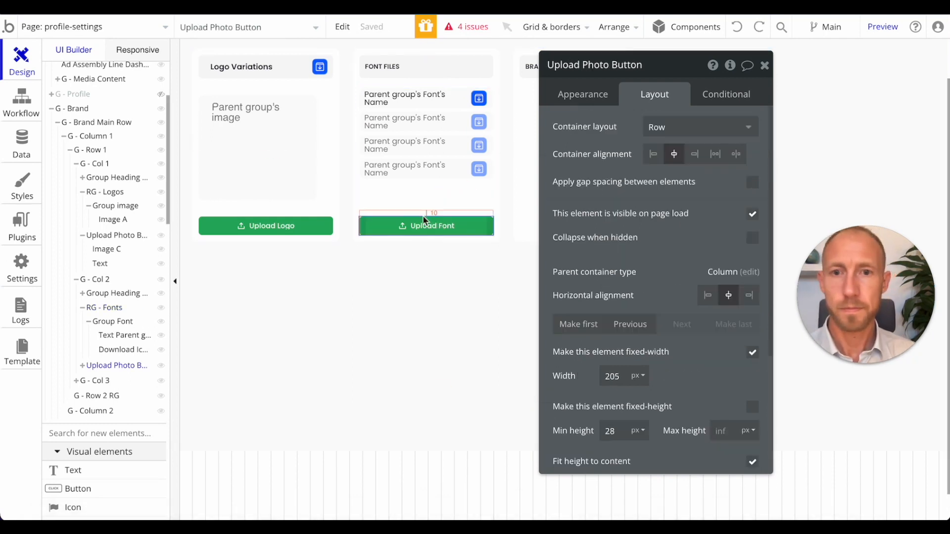
{"action": "left_click", "coordinate": [610, 375]}
{"action": "left_click_drag", "start_coordinate": [615, 376], "coordinate": [591, 376]}
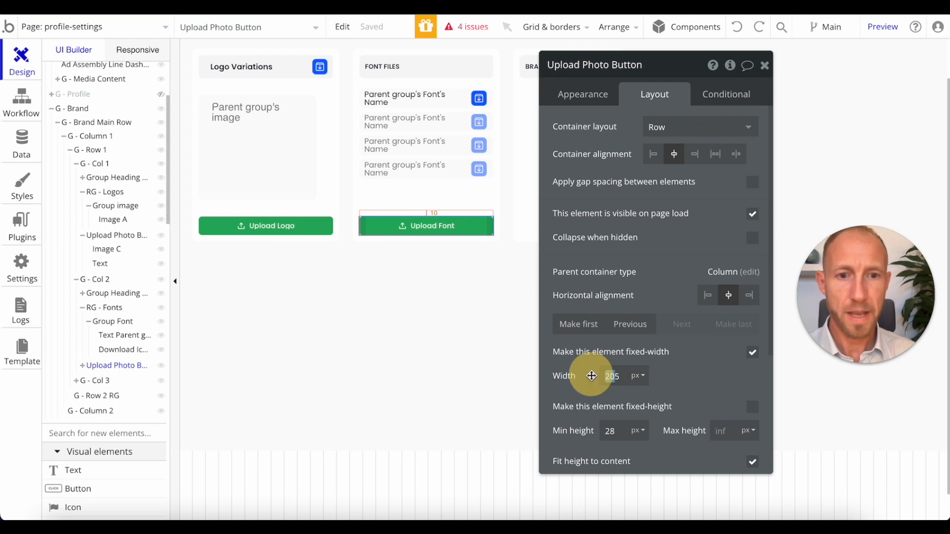
{"action": "type", "text": "185"}
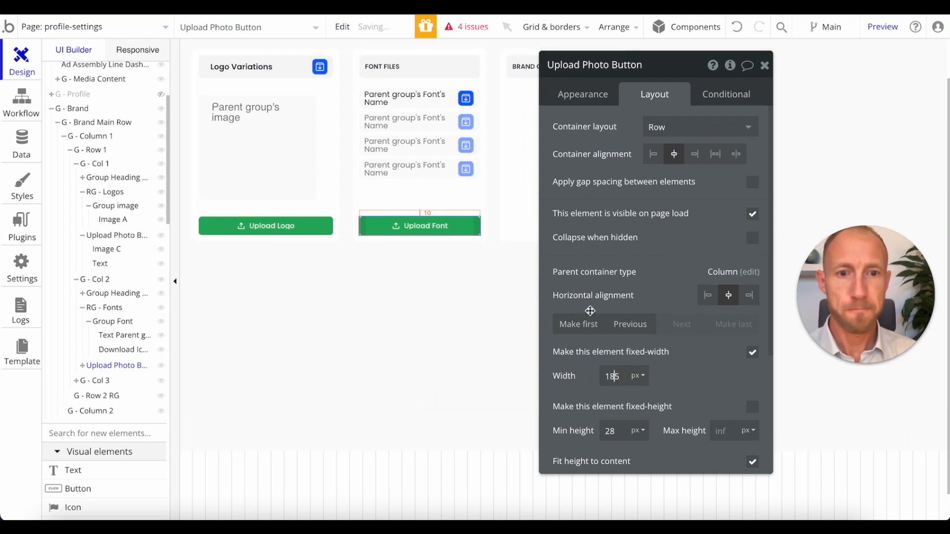
- Try a width of 180 px for the Upload Font button group, and undo it
{"action": "left_click_drag", "start_coordinate": [677, 378], "coordinate": [674, 376]}
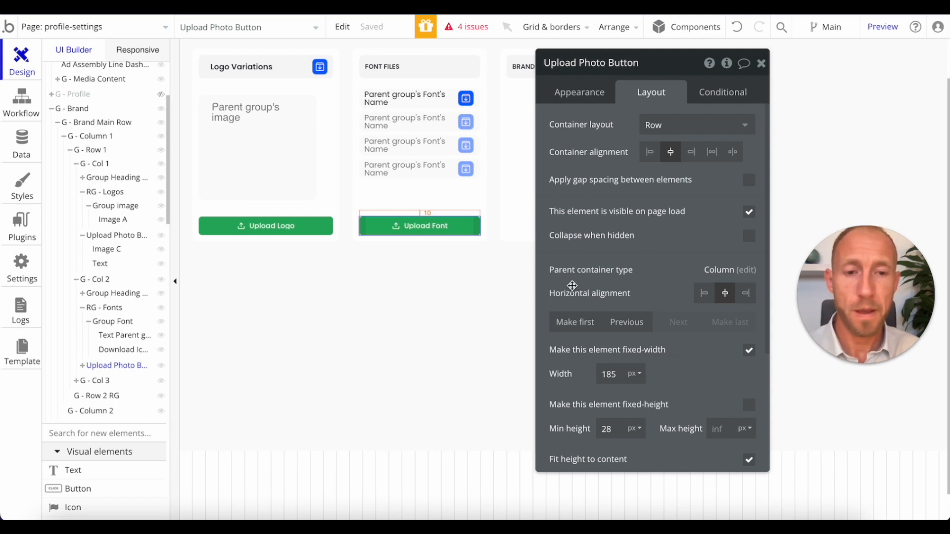
{"action": "left_click_drag", "start_coordinate": [613, 378], "coordinate": [634, 385]}
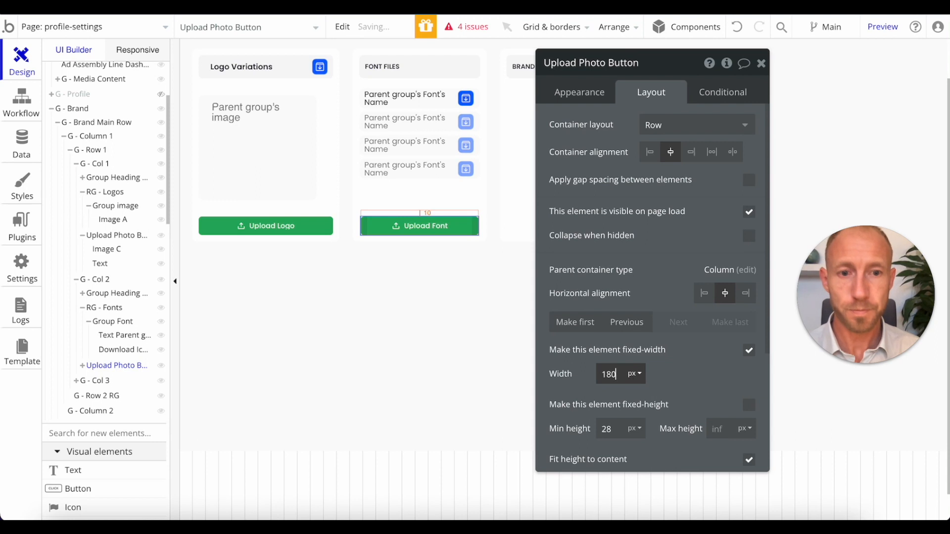
{"action": "left_click", "coordinate": [738, 29]}
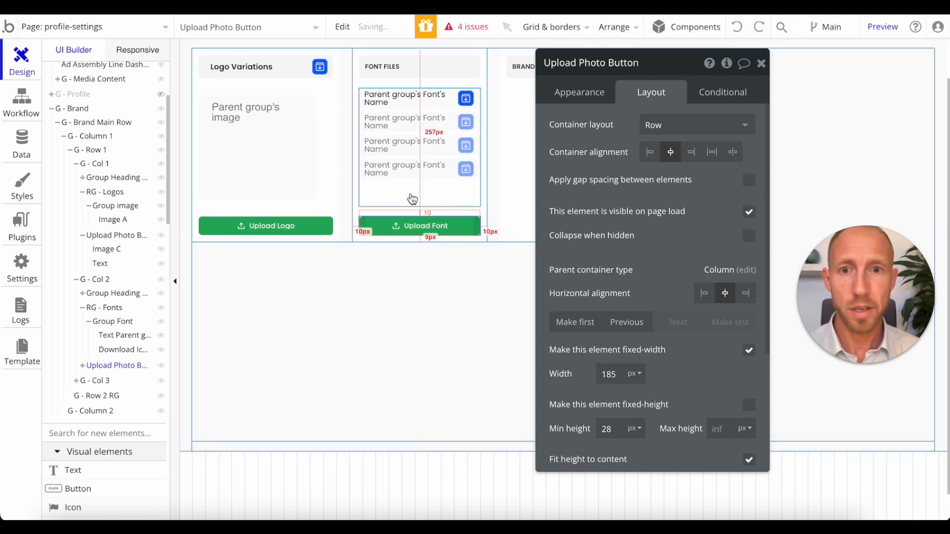
- Set the minimum width of the RG - Fonts repeating group to 0 px
{"action": "left_click", "coordinate": [409, 197]}
{"action": "mouse_move", "coordinate": [609, 349]}
{"action": "left_mouse_down"}
{"action": "mouse_move", "coordinate": [631, 357]}
{"action": "mouse_move", "coordinate": [613, 353]}
{"action": "left_mouse_up"}
{"action": "type", "text": "0"}
- Set the fixed width of the Upload Font button group to 170 px
{"action": "left_click", "coordinate": [437, 224]}
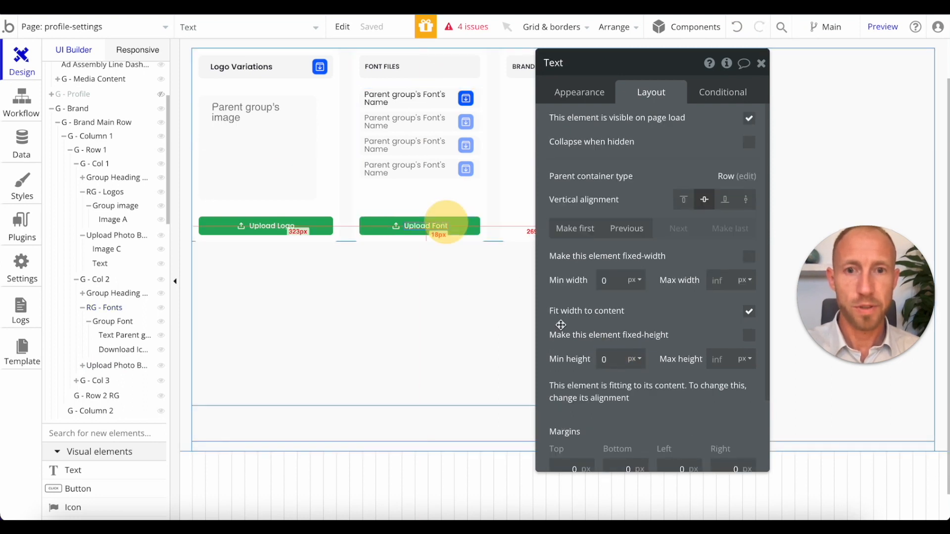
{"action": "scroll", "coordinate": [615, 307], "scroll_direction": "down", "scroll_amount": 1}
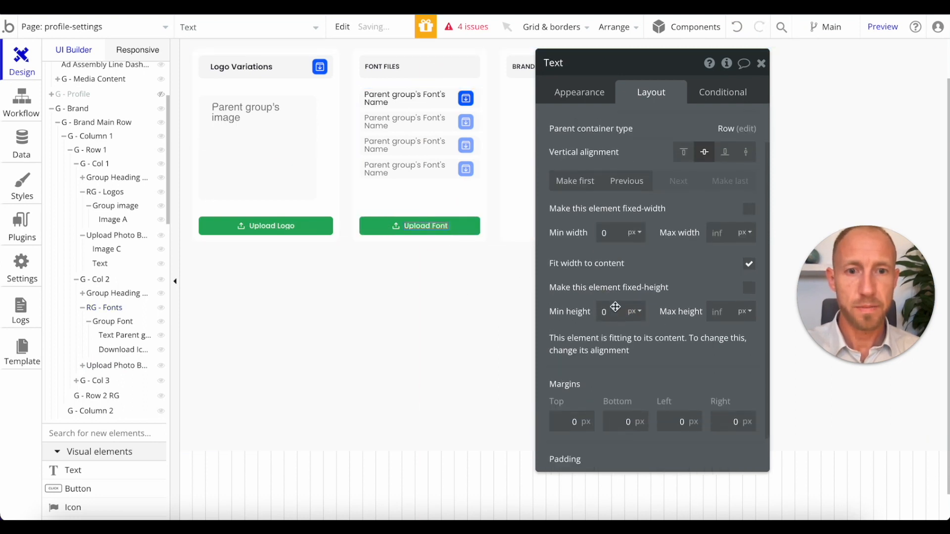
{"action": "left_click", "coordinate": [466, 231]}
{"action": "double_click", "coordinate": [605, 285]}
{"action": "type", "text": "170"}
{"action": "left_click", "coordinate": [688, 289]}
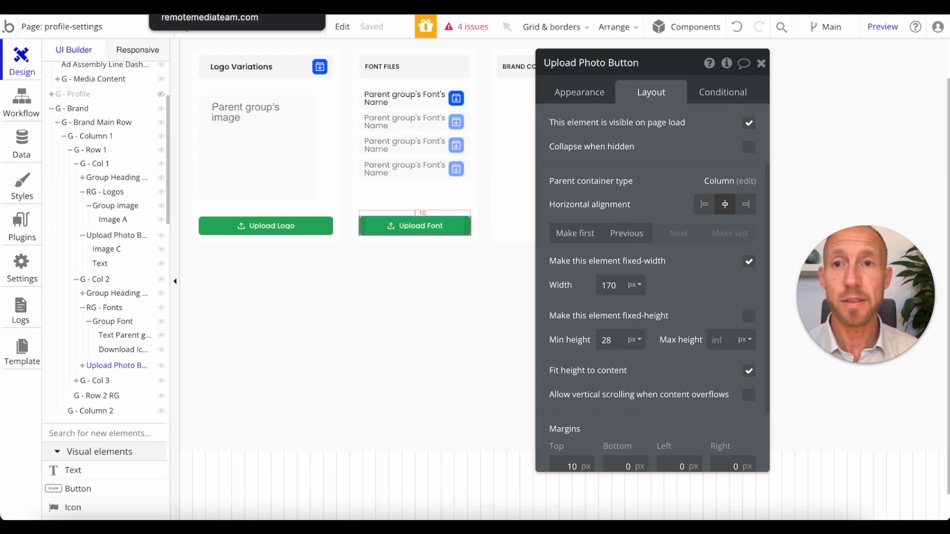
- Switch to the page preview, refresh it to check the width of the font files column, and return to the editor
{"action": "left_click", "coordinate": [185, 7]}
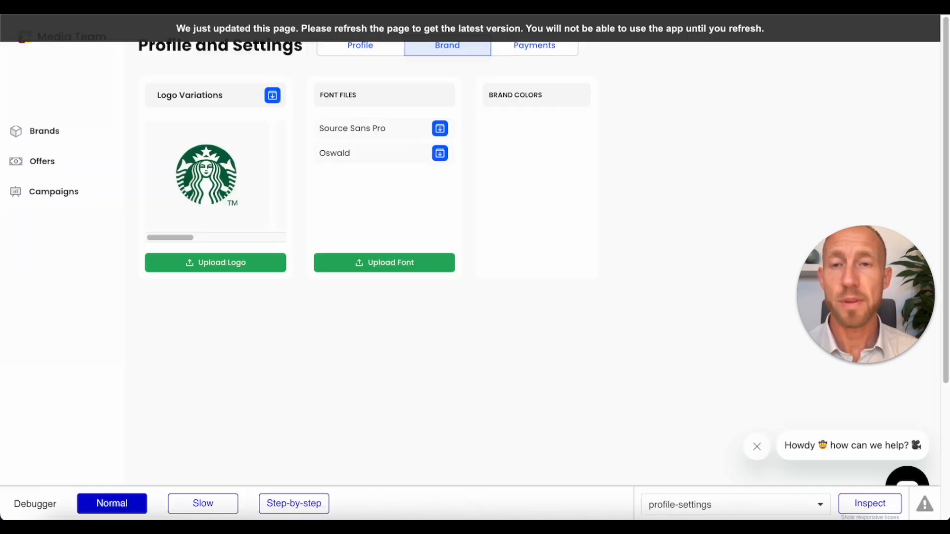
{"action": "left_click", "coordinate": [204, 32]}
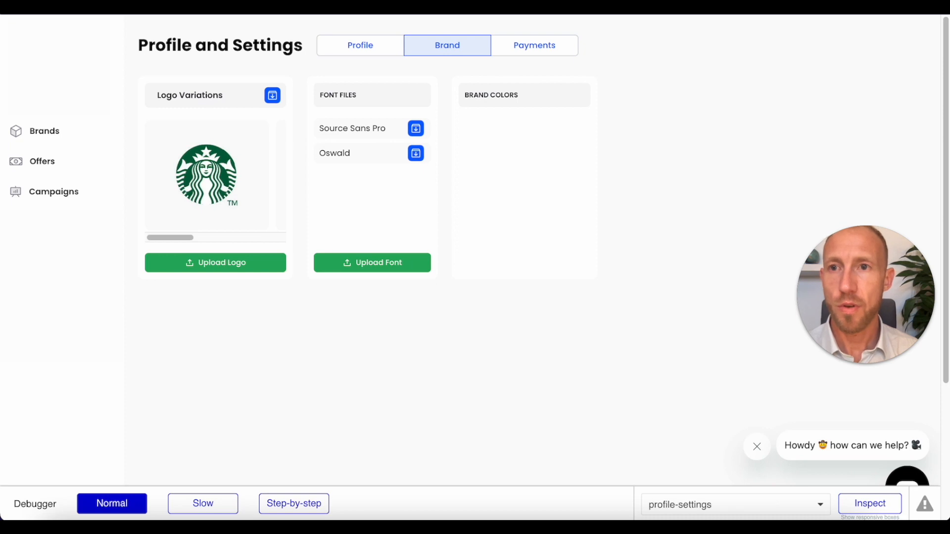
{"action": "left_click", "coordinate": [103, 15]}
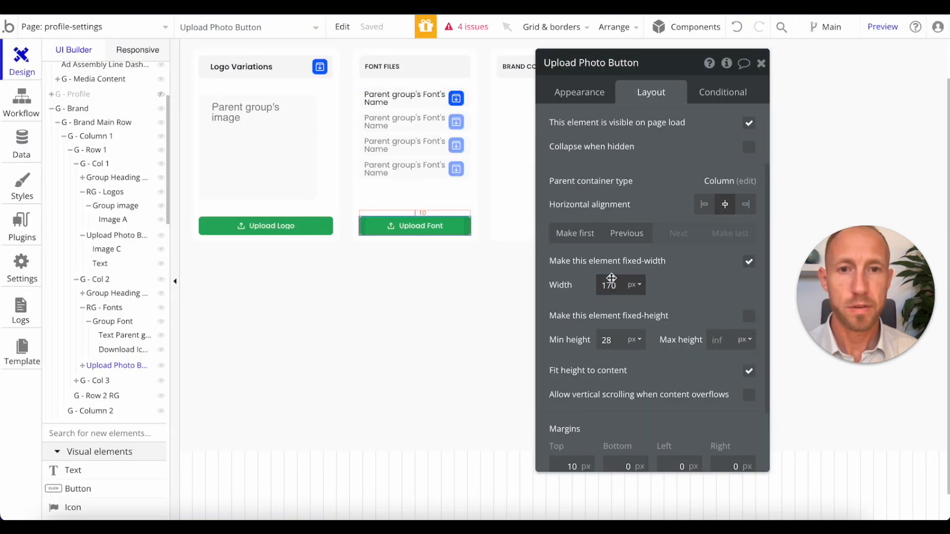
- Remove the fixed width from the Upload Font button group and set its minimum width to 180 px
{"action": "left_click", "coordinate": [749, 262]}
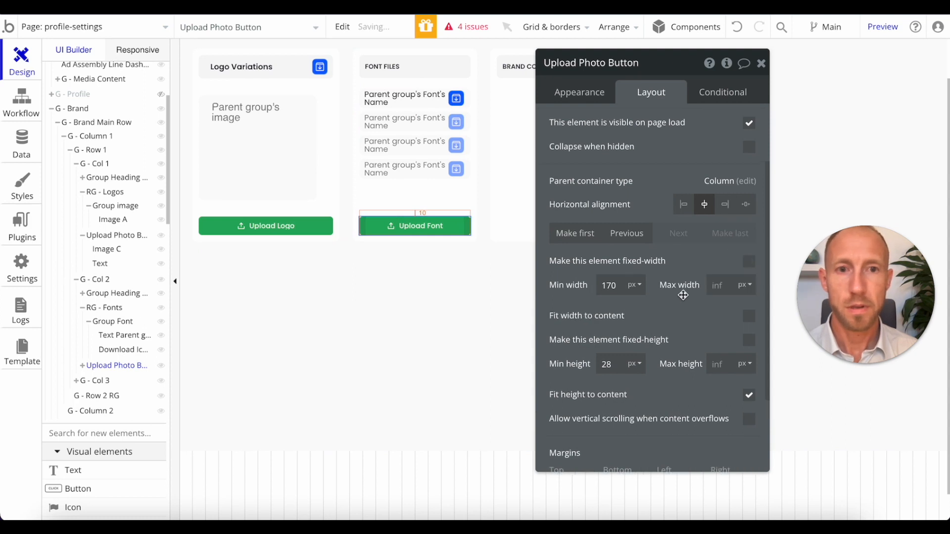
{"action": "left_click", "coordinate": [610, 287]}
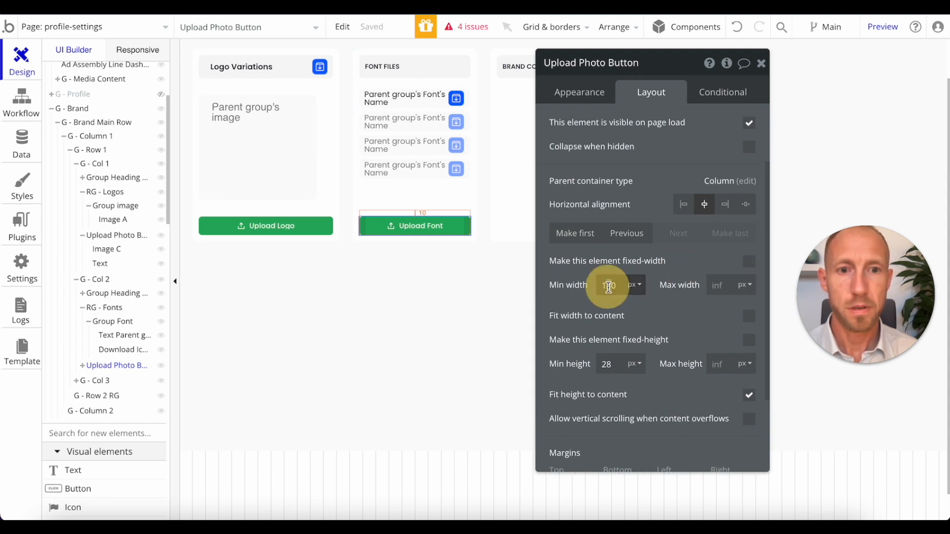
{"action": "left_click", "coordinate": [652, 322]}
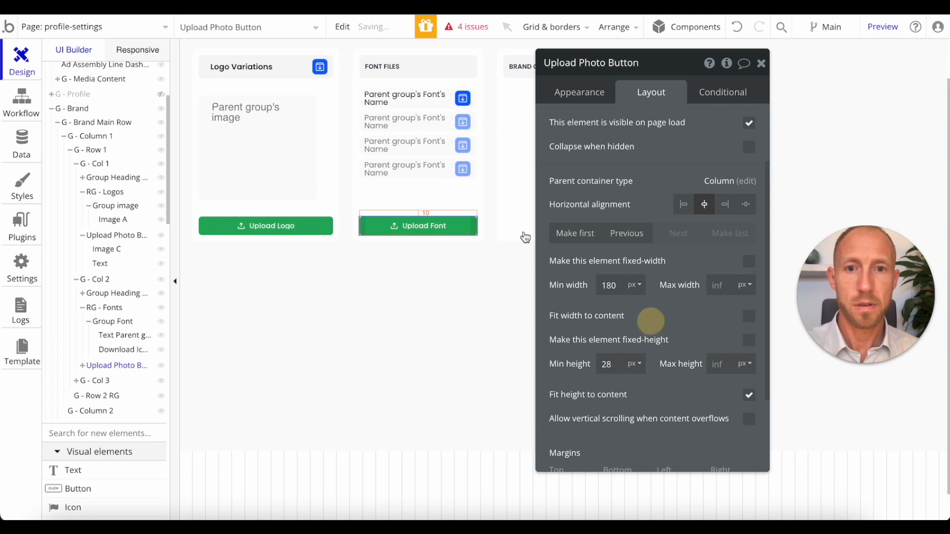
{"action": "left_click", "coordinate": [465, 198]}
{"action": "double_click", "coordinate": [608, 275]}
{"action": "type", "text": "180"}
{"action": "left_click", "coordinate": [659, 305]}
- Refresh the profile-settings preview and compare the logo, font and color columns in the Brand section
{"action": "left_click", "coordinate": [317, 6]}
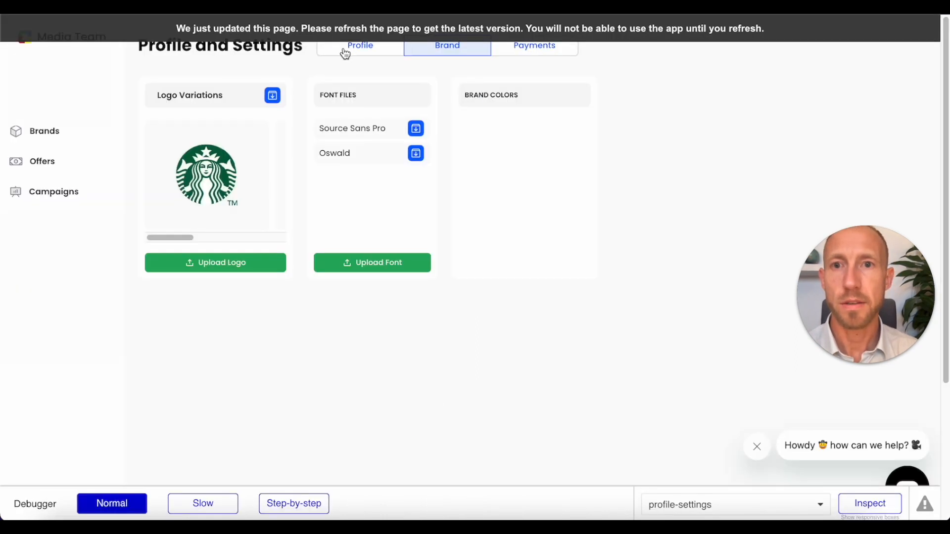
{"action": "left_click", "coordinate": [344, 28]}
{"action": "left_click", "coordinate": [435, 90]}
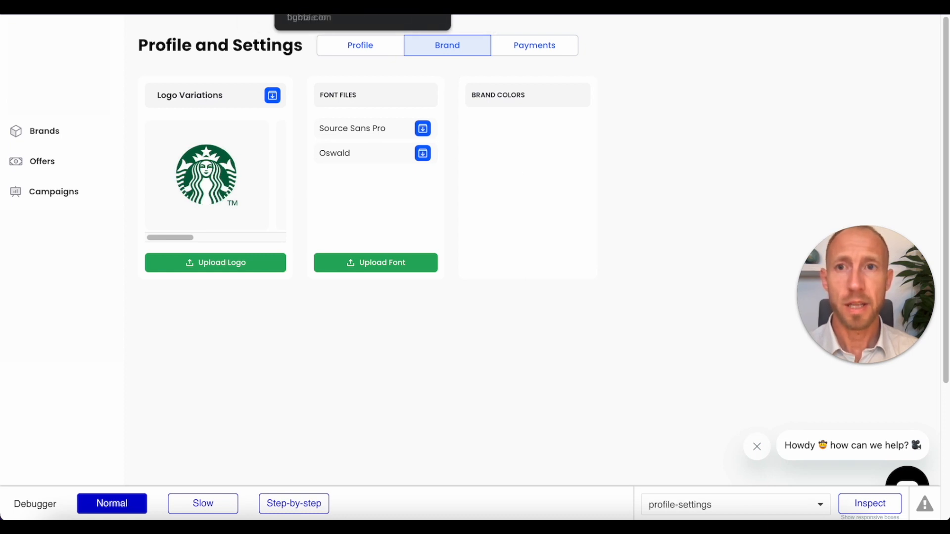
- Switch to the Figma design and examine the primary color swatch and hex field in the color column
{"action": "left_click", "coordinate": [302, 7]}
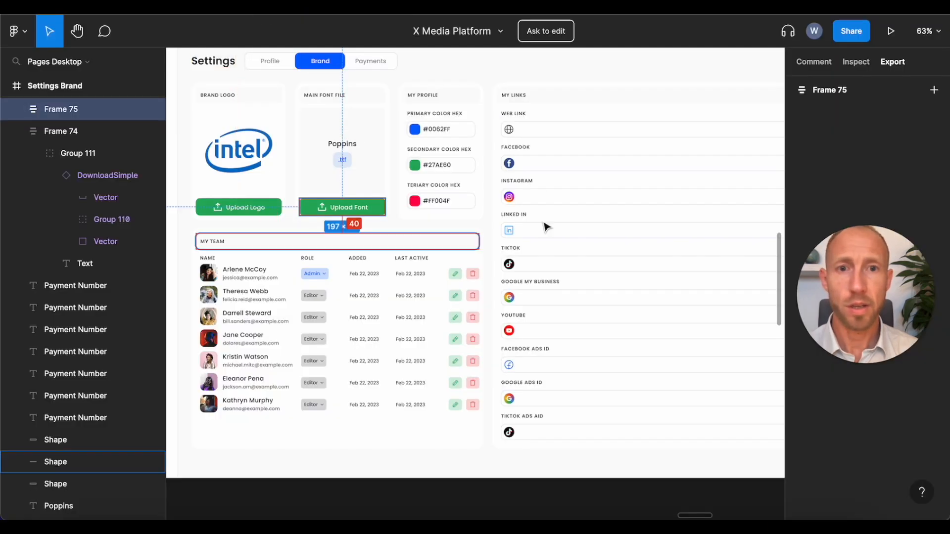
{"action": "left_click", "coordinate": [415, 131]}
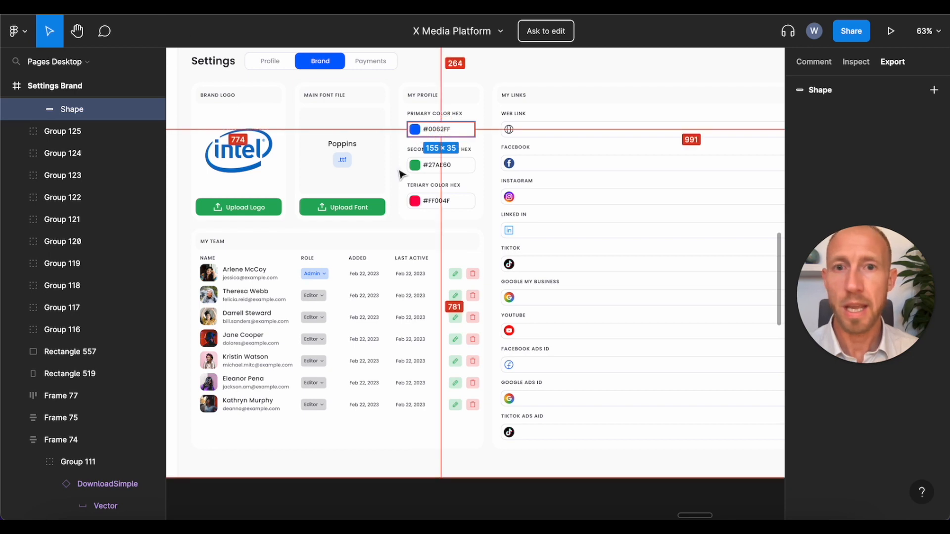
{"action": "left_click", "coordinate": [415, 130]}
{"action": "left_click", "coordinate": [437, 129]}
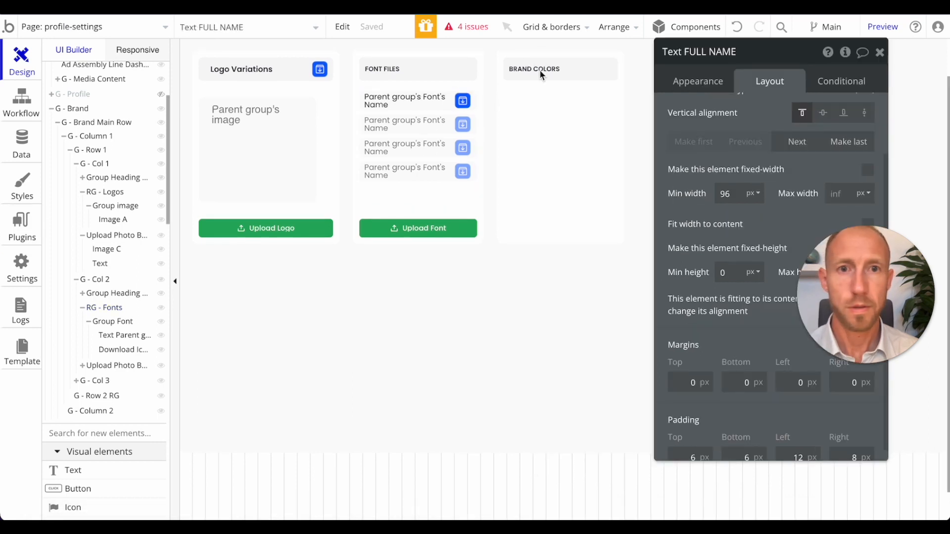
- Back in the Bubble editor, duplicate the BRAND COLORS heading inside G - Col 3 and set the copy's minimum height to 0 px
{"action": "left_click", "coordinate": [563, 69]}
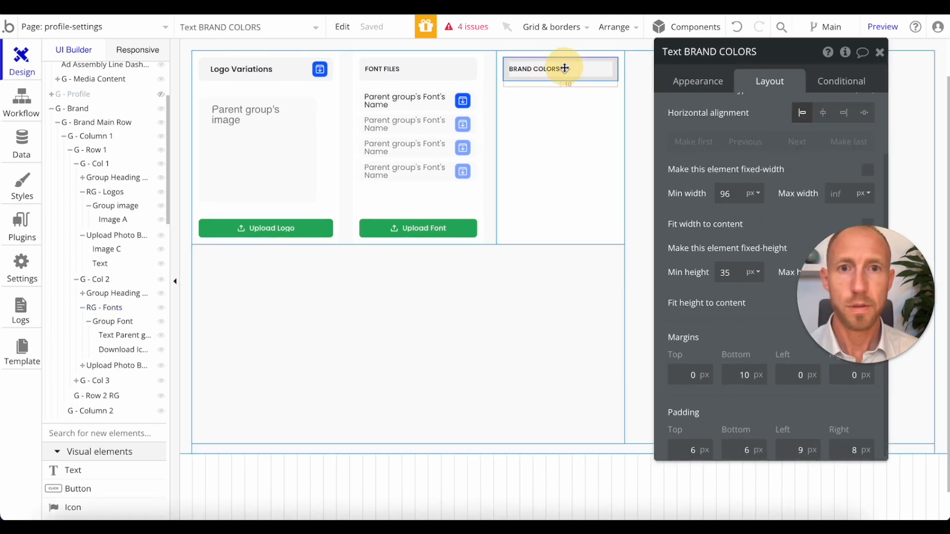
{"action": "left_click", "coordinate": [555, 117]}
{"action": "key", "text": "ctrl+v"}
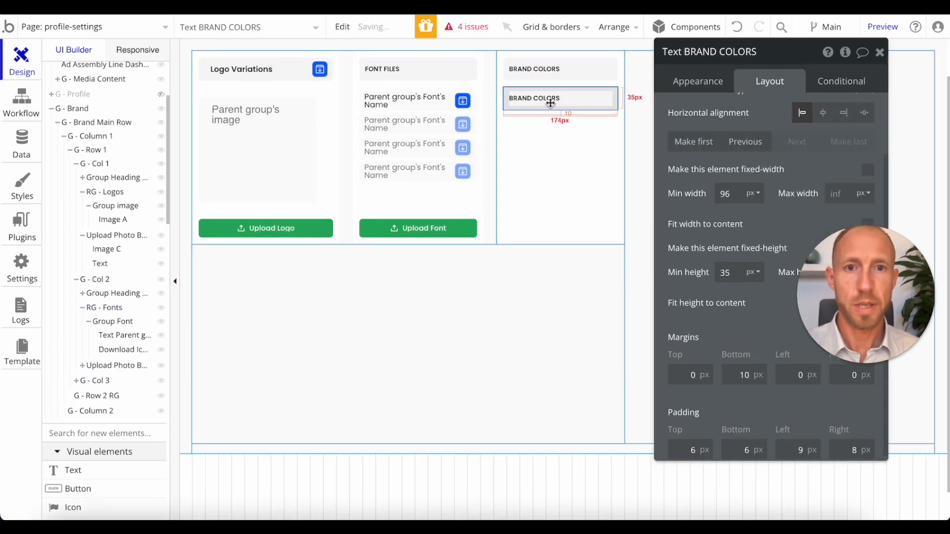
{"action": "double_click", "coordinate": [733, 269]}
{"action": "key", "text": "BackSpace"}
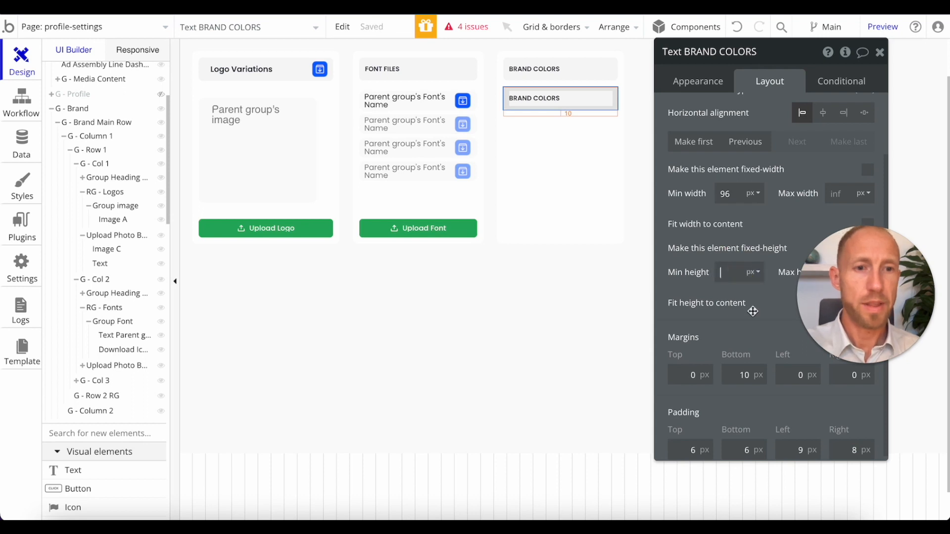
{"action": "left_click", "coordinate": [752, 310]}
- Set the bottom margin of the copied BRAND COLORS text to 0 px
{"action": "left_click", "coordinate": [687, 85]}
{"action": "left_click_drag", "start_coordinate": [793, 53], "coordinate": [319, 63]}
{"action": "scroll", "coordinate": [297, 283], "scroll_direction": "down", "scroll_amount": 10}
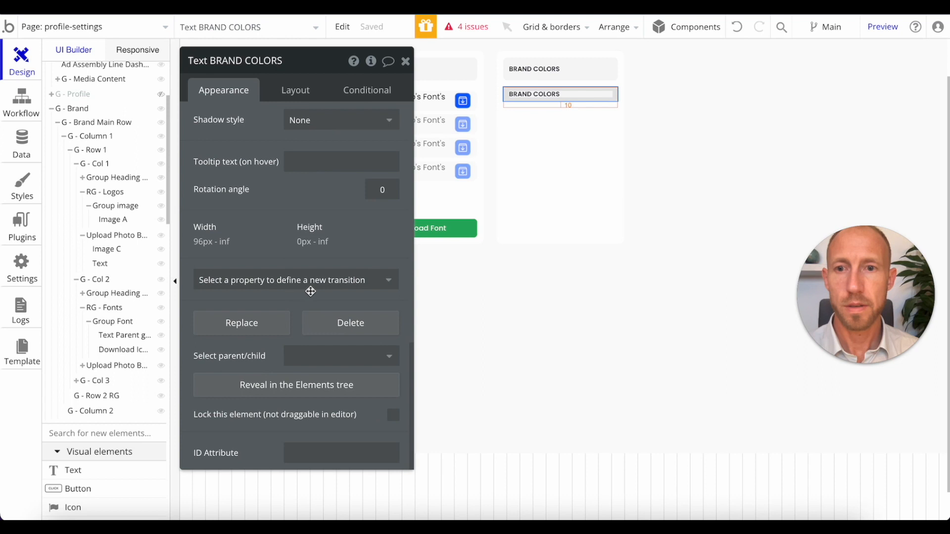
{"action": "scroll", "coordinate": [310, 247], "scroll_direction": "up", "scroll_amount": 10}
{"action": "left_click", "coordinate": [297, 90]}
{"action": "left_click", "coordinate": [271, 377]}
{"action": "key", "text": "BackSpace"}
{"action": "left_click", "coordinate": [314, 333]}
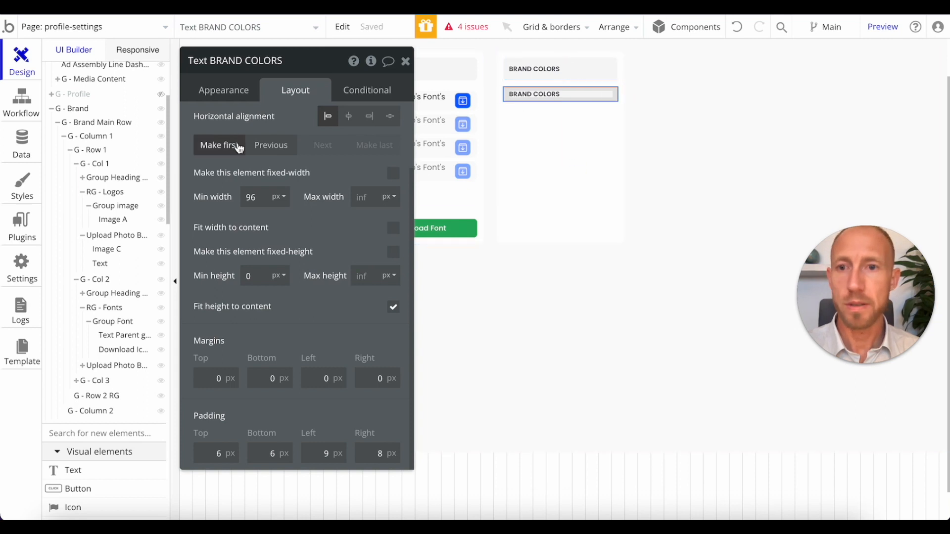
- Set the background style of the copied BRAND COLORS text to None
{"action": "left_click", "coordinate": [232, 102]}
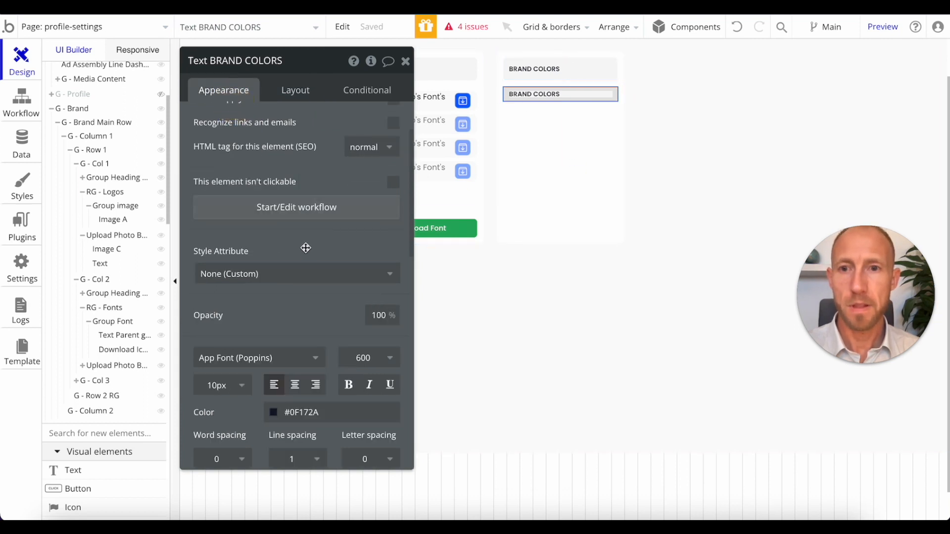
{"action": "scroll", "coordinate": [326, 176], "scroll_direction": "up", "scroll_amount": 2}
{"action": "scroll", "coordinate": [304, 253], "scroll_direction": "down", "scroll_amount": 5}
{"action": "scroll", "coordinate": [317, 198], "scroll_direction": "up", "scroll_amount": 3}
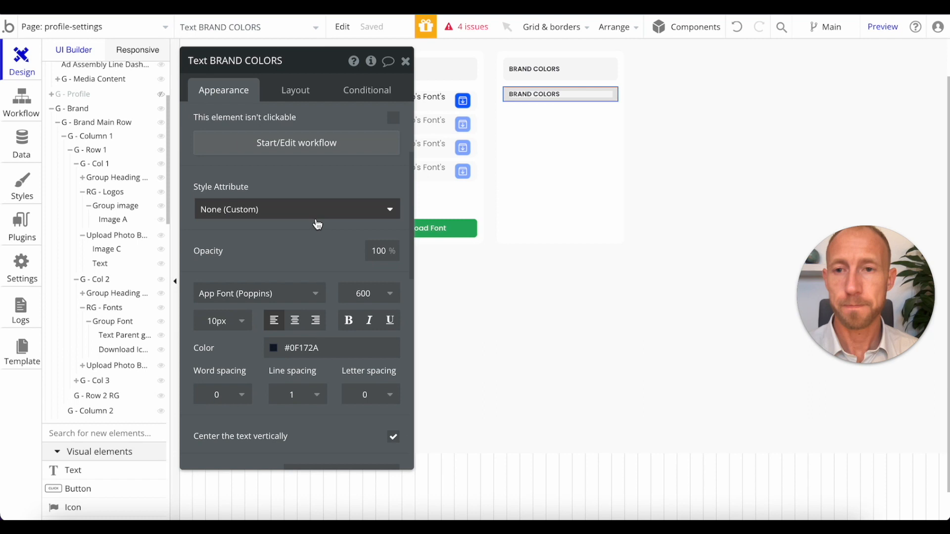
{"action": "left_click", "coordinate": [378, 206]}
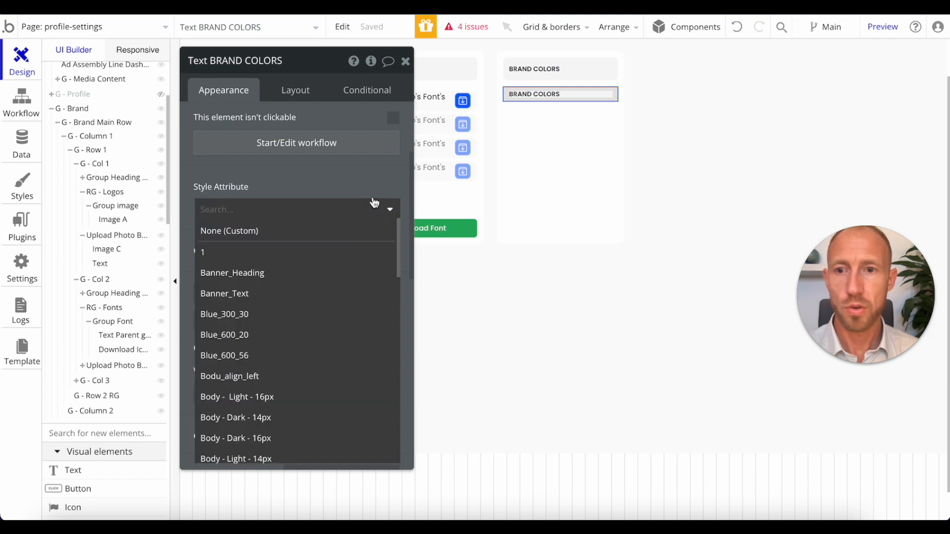
{"action": "left_click", "coordinate": [360, 163]}
{"action": "scroll", "coordinate": [341, 245], "scroll_direction": "down", "scroll_amount": 2}
{"action": "scroll", "coordinate": [341, 245], "scroll_direction": "down", "scroll_amount": 1}
{"action": "left_click", "coordinate": [352, 322]}
{"action": "left_click", "coordinate": [329, 338]}
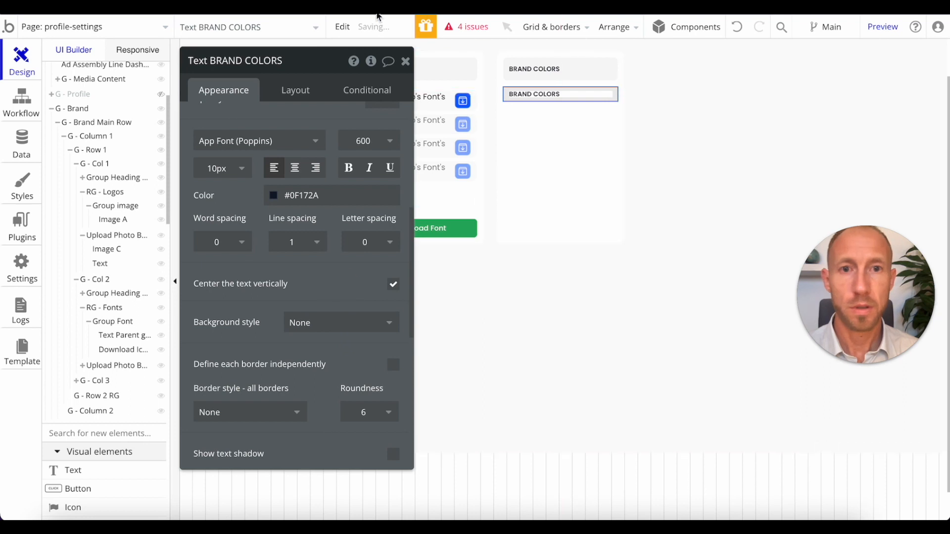
- Set the top padding of the copied BRAND COLORS text to 0 px
{"action": "left_click", "coordinate": [536, 198]}
{"action": "left_click", "coordinate": [554, 94]}
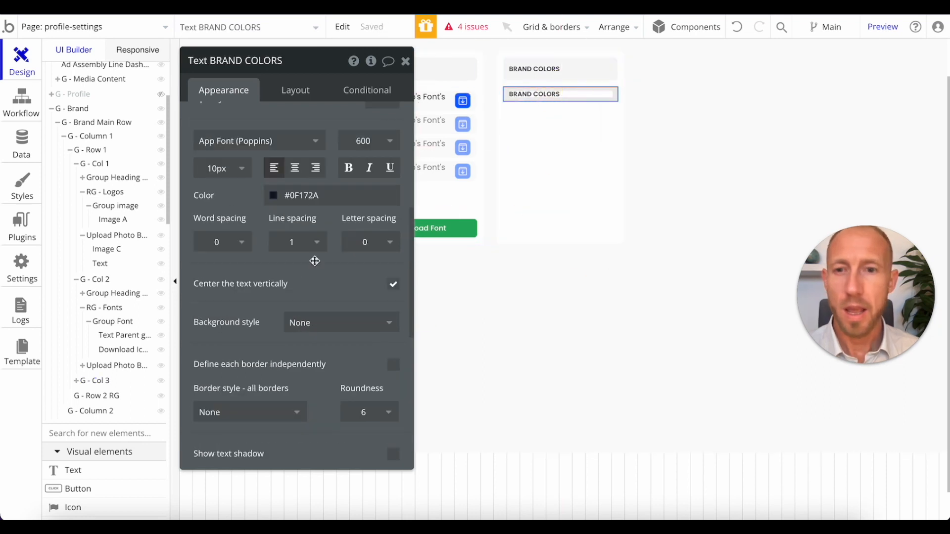
{"action": "left_click", "coordinate": [295, 90]}
{"action": "left_click_drag", "start_coordinate": [344, 66], "coordinate": [382, 60]}
{"action": "left_click", "coordinate": [245, 447]}
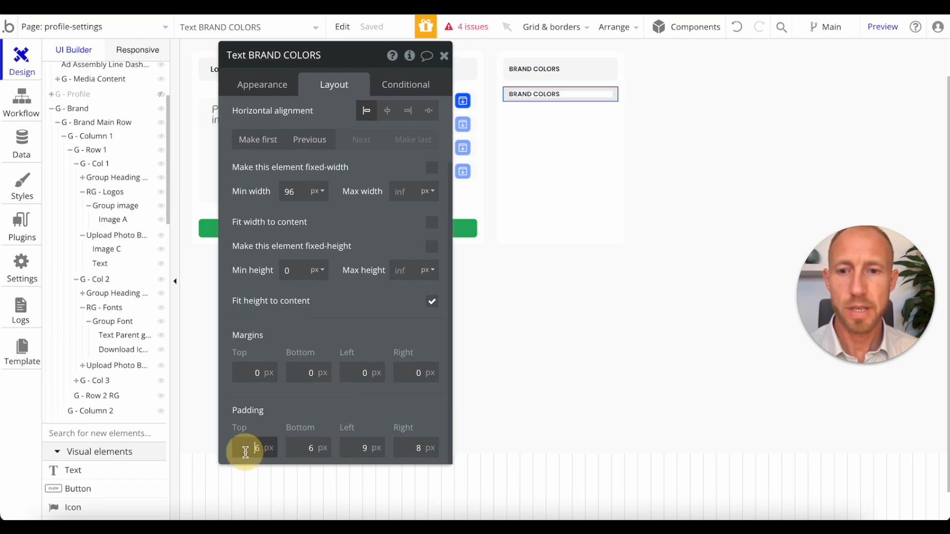
{"action": "key", "text": "BackSpace"}
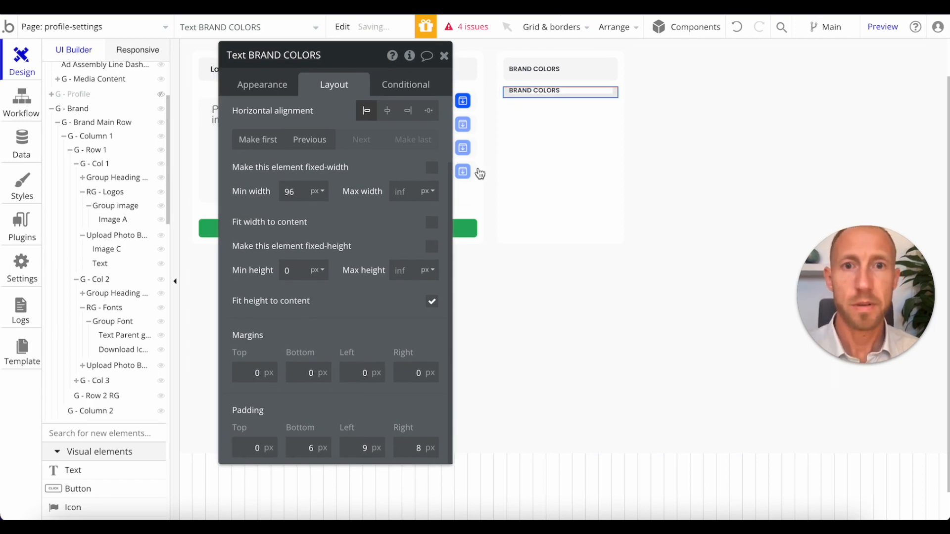
{"action": "left_click", "coordinate": [570, 132]}
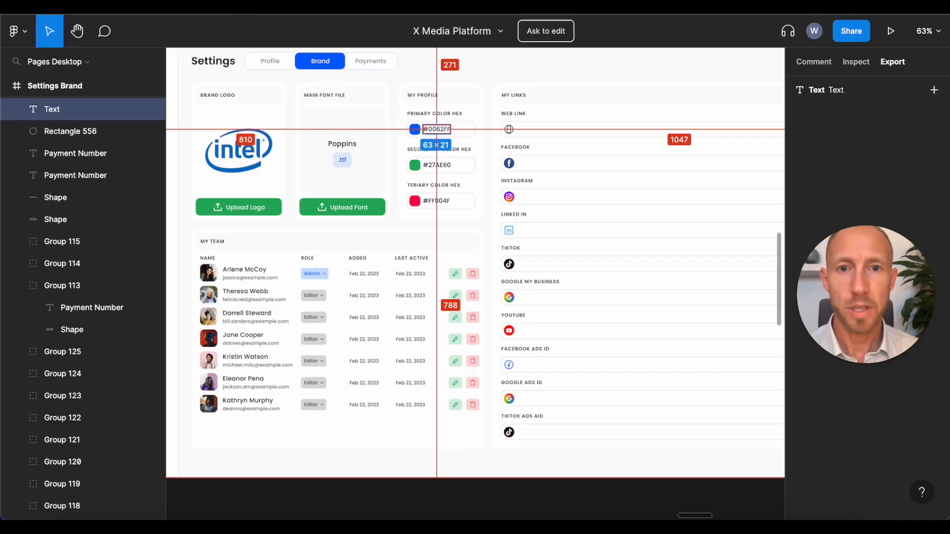
- Inspect the primary color hex label's properties in the Figma design and copy its text content
{"action": "left_click", "coordinate": [484, 152]}
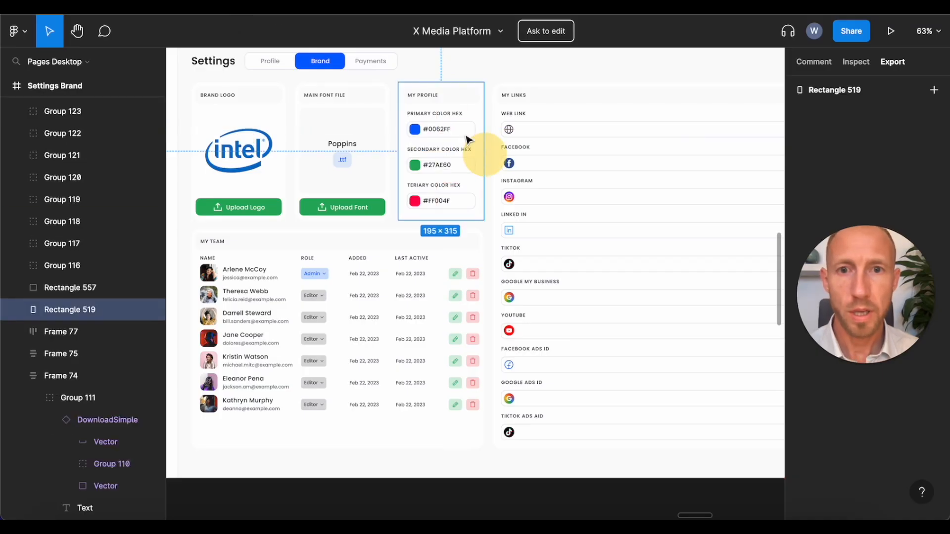
{"action": "left_click", "coordinate": [435, 112]}
{"action": "left_click", "coordinate": [813, 61]}
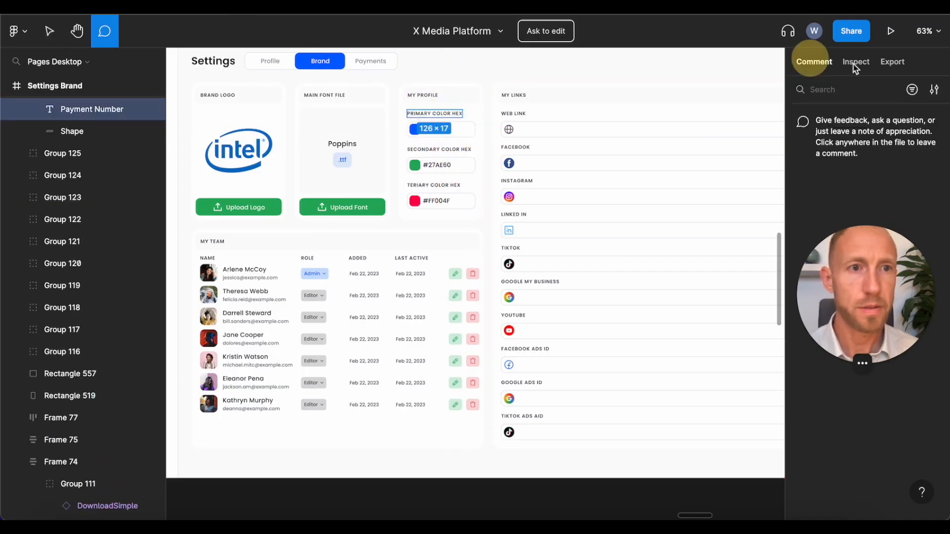
{"action": "left_click", "coordinate": [855, 62]}
{"action": "left_click_drag", "start_coordinate": [883, 260], "coordinate": [665, 267]}
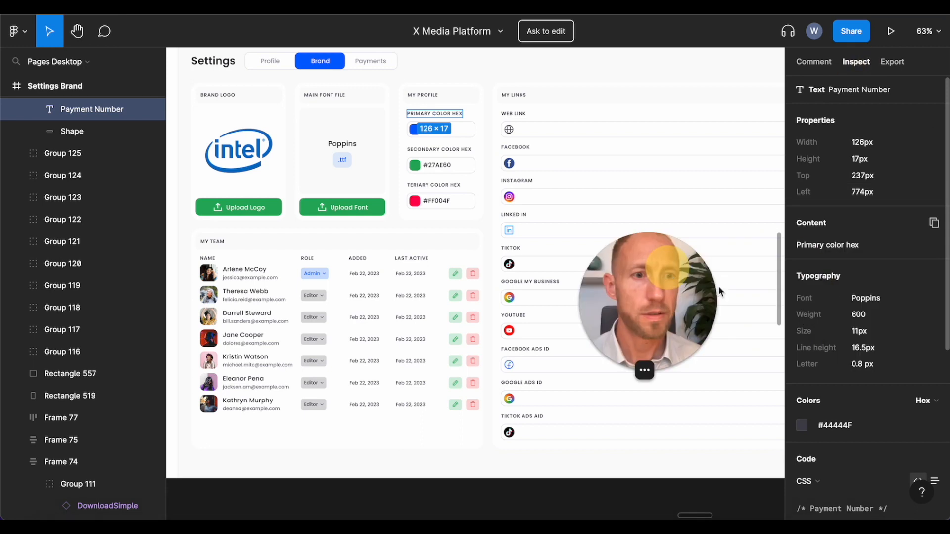
{"action": "left_click", "coordinate": [932, 221]}
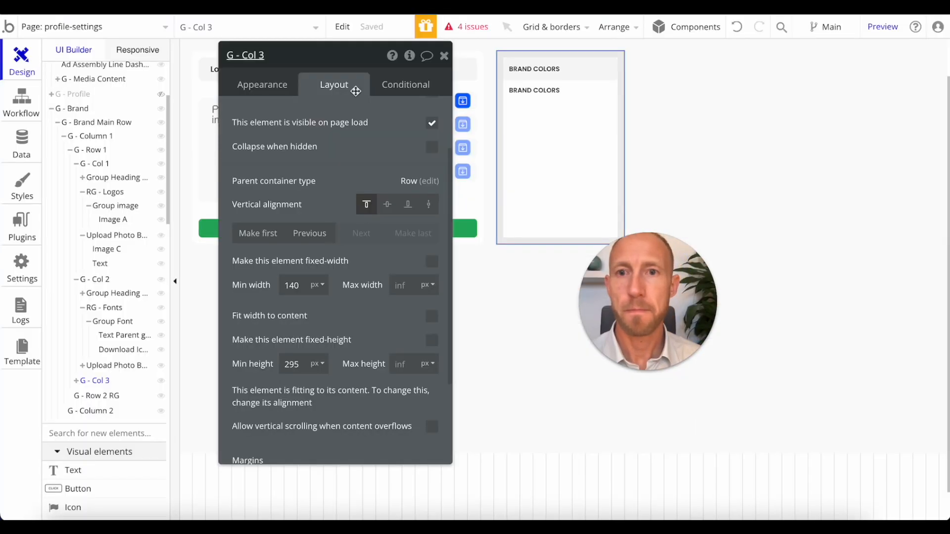
- Replace the wording of the copied BRAND COLORS text in G - Col 3 with "Primary color hex"
{"action": "scroll", "coordinate": [371, 153], "scroll_direction": "up", "scroll_amount": 2}
{"action": "left_click", "coordinate": [537, 90]}
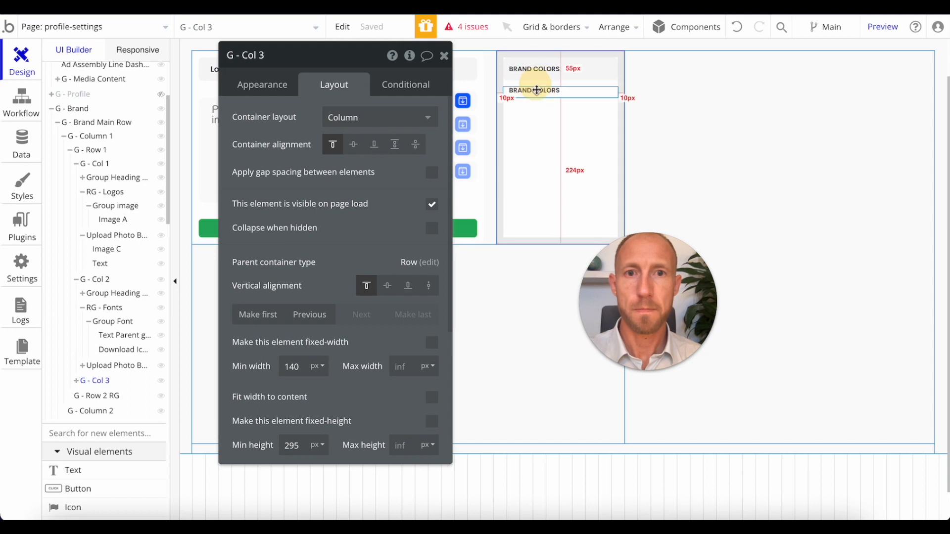
{"action": "left_click", "coordinate": [262, 85]}
{"action": "triple_click", "coordinate": [313, 129]}
{"action": "type", "text": "Primary color hex"}
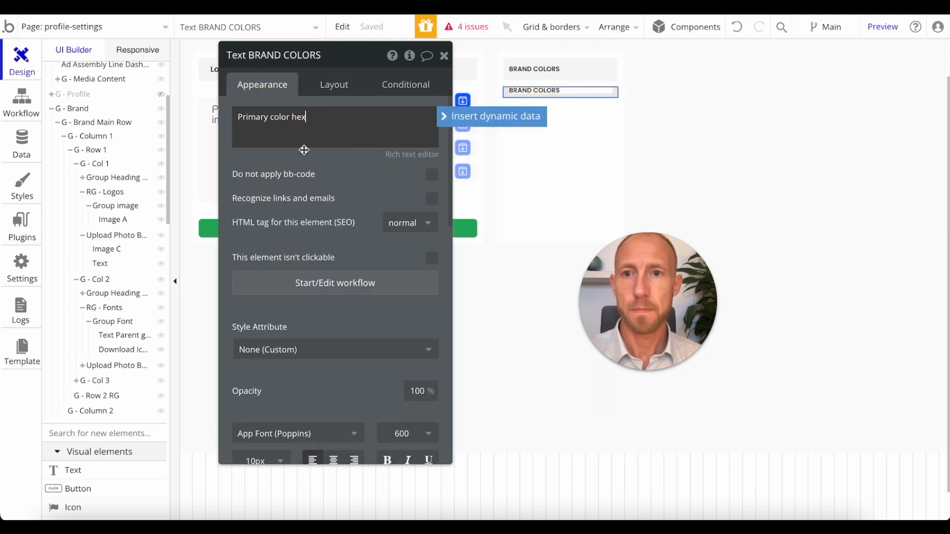
{"action": "left_click", "coordinate": [553, 149]}
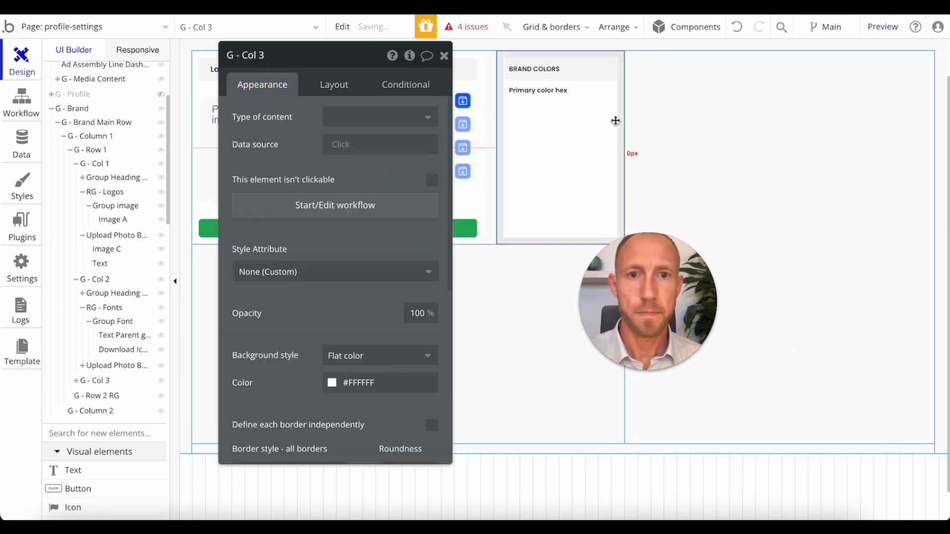
- Add a new group to the Brand section to hold the primary color field
{"action": "left_click", "coordinate": [551, 91]}
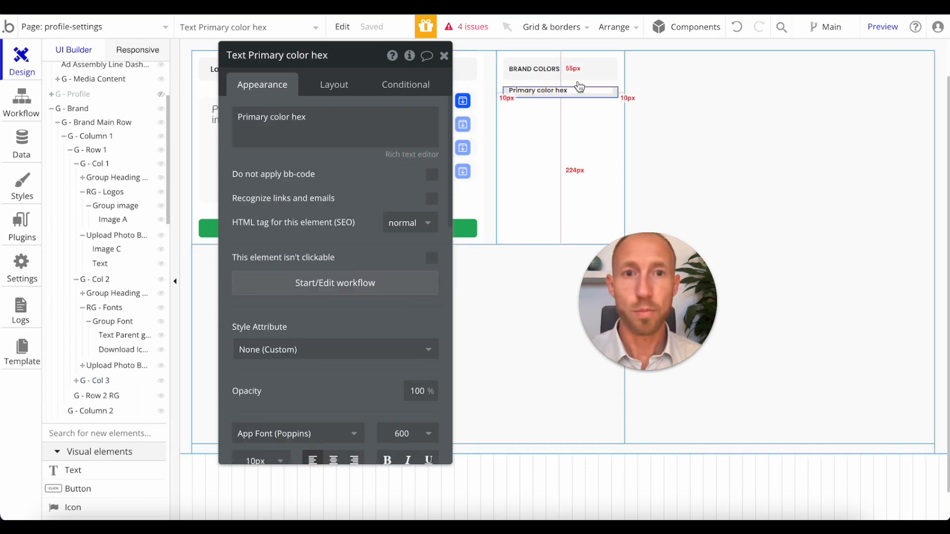
{"action": "left_click", "coordinate": [569, 69]}
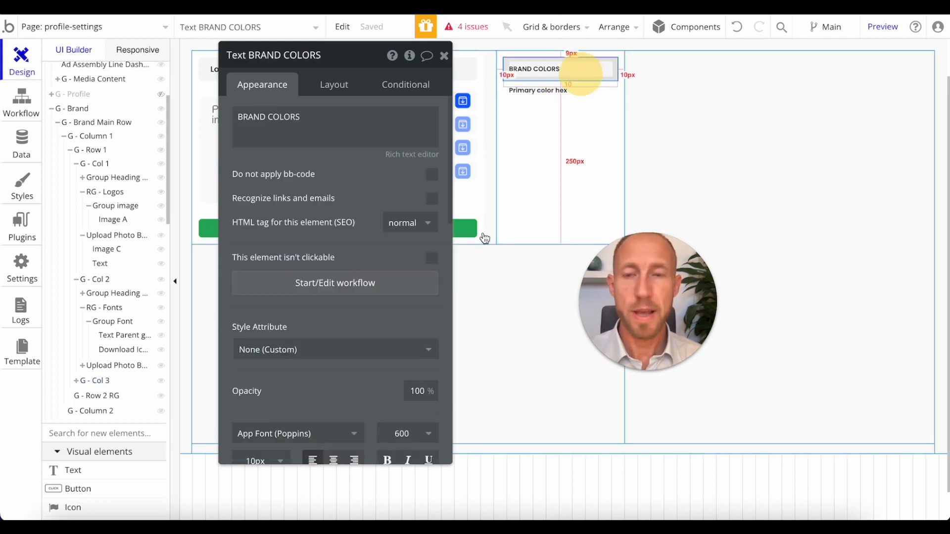
{"action": "left_click", "coordinate": [559, 90]}
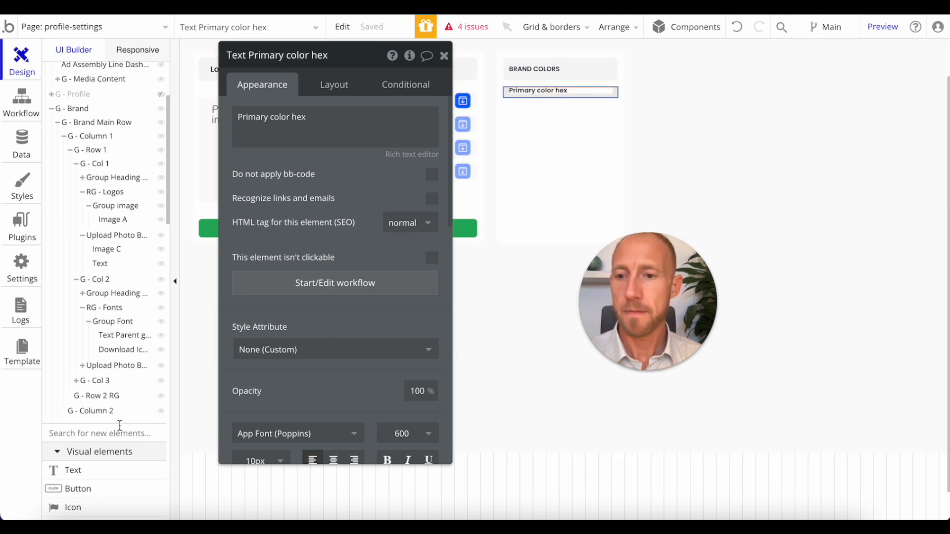
{"action": "scroll", "coordinate": [119, 426], "scroll_direction": "down", "scroll_amount": 8}
{"action": "left_click_drag", "start_coordinate": [388, 64], "coordinate": [868, 87]}
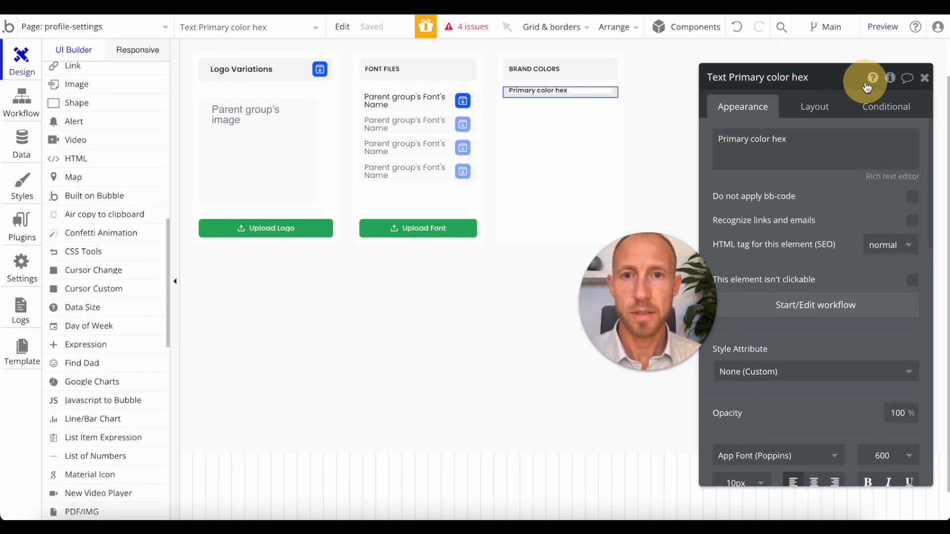
{"action": "scroll", "coordinate": [99, 316], "scroll_direction": "down", "scroll_amount": 12}
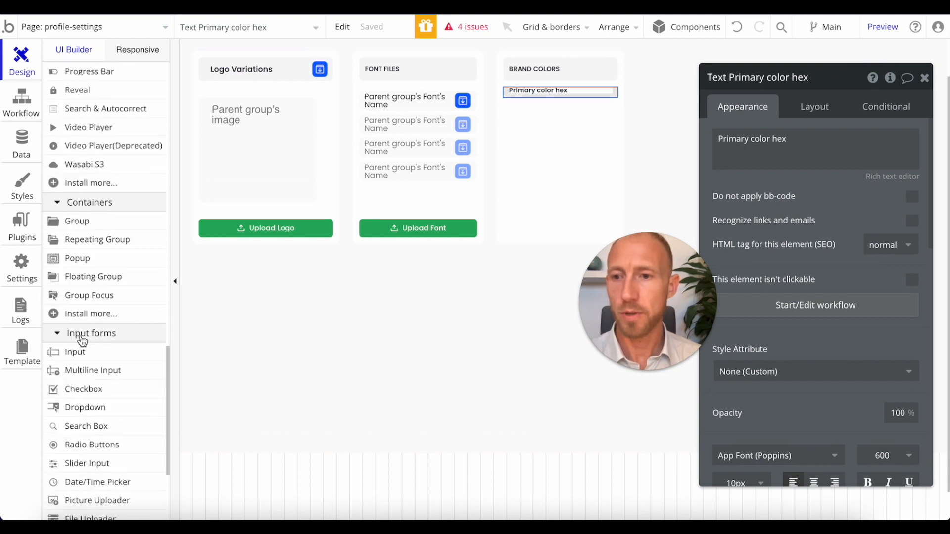
{"action": "scroll", "coordinate": [107, 297], "scroll_direction": "up", "scroll_amount": 8}
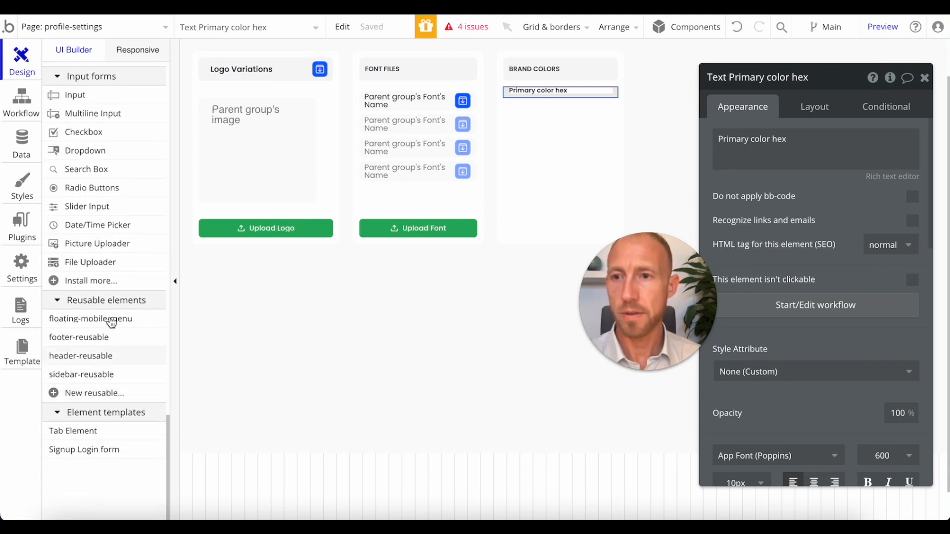
{"action": "left_click", "coordinate": [109, 421]}
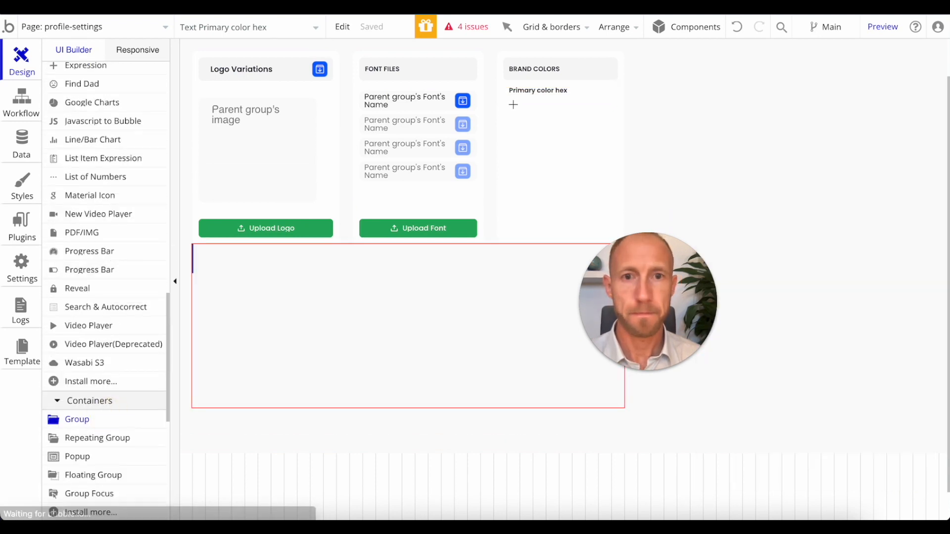
{"action": "left_click", "coordinate": [574, 75]}
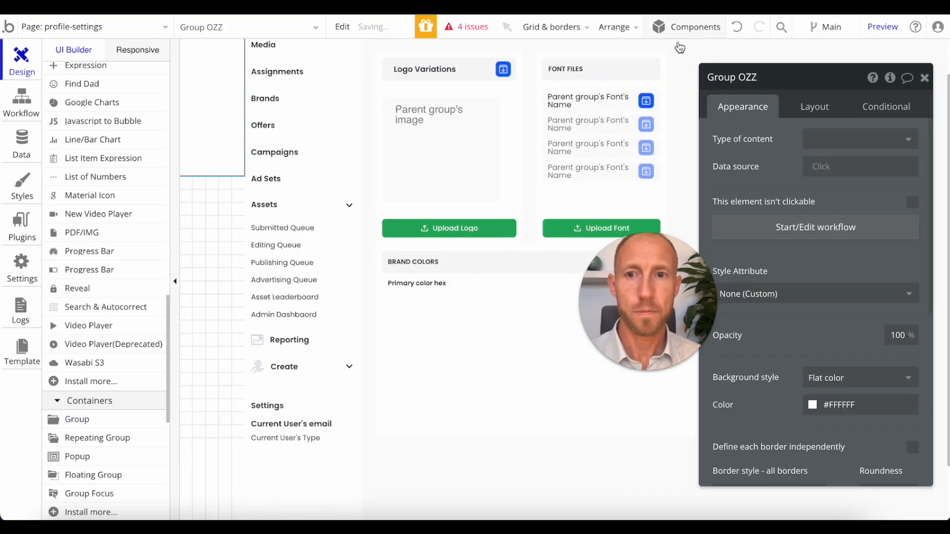
- Move the new group from G - Row 1 into G - Col 3, directly below the "Primary color hex" text
{"action": "scroll", "coordinate": [124, 196], "scroll_direction": "up", "scroll_amount": 15}
{"action": "left_click_drag", "start_coordinate": [81, 135], "coordinate": [98, 304]}
{"action": "left_click", "coordinate": [76, 307]}
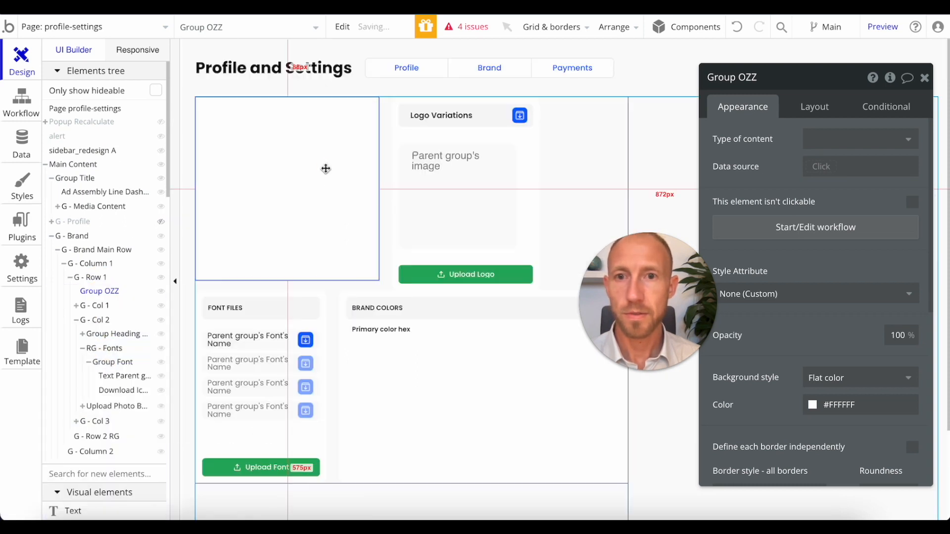
{"action": "scroll", "coordinate": [117, 329], "scroll_direction": "down", "scroll_amount": 1}
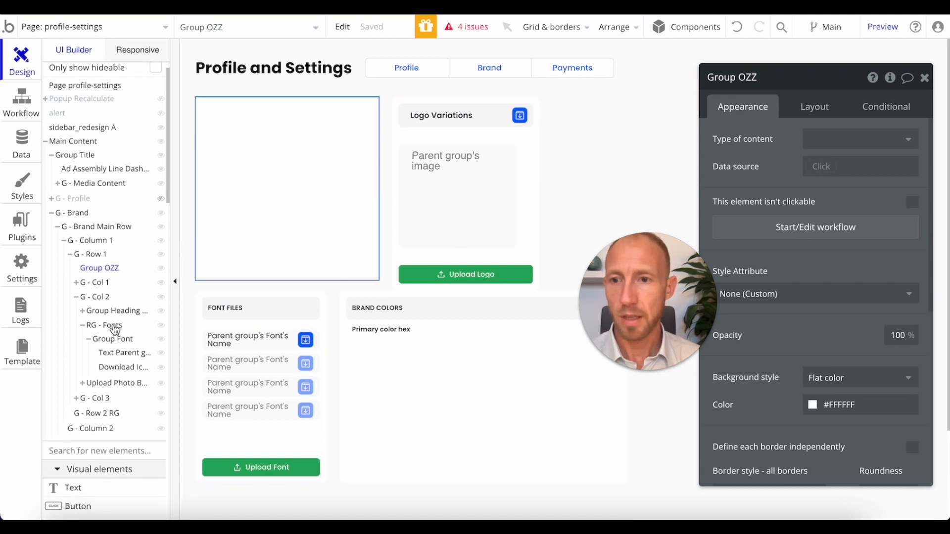
{"action": "mouse_move", "coordinate": [78, 302]}
{"action": "left_click", "coordinate": [77, 311]}
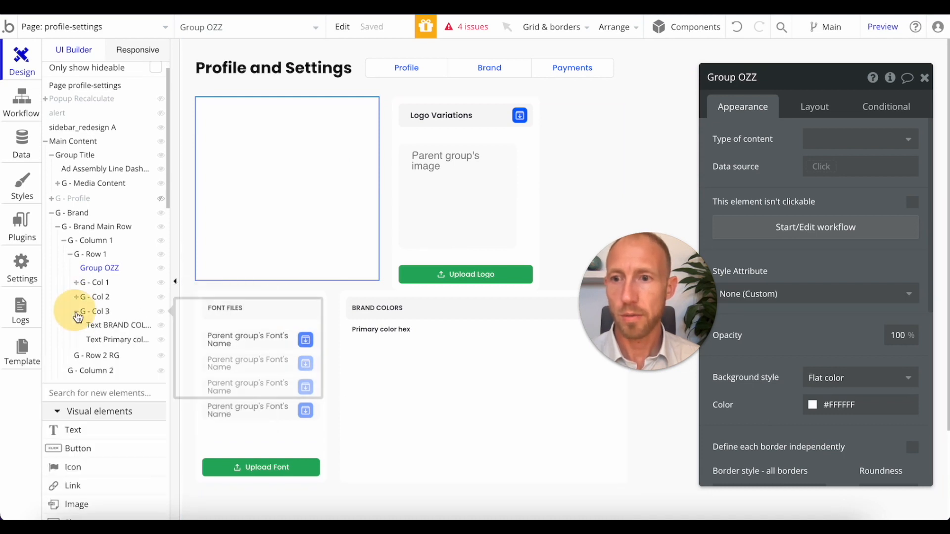
{"action": "left_click", "coordinate": [116, 339]}
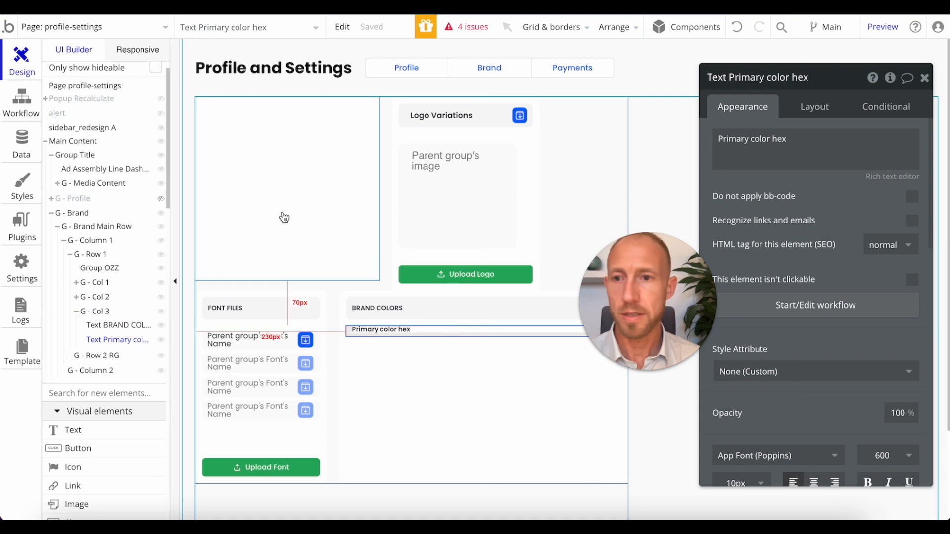
{"action": "left_click_drag", "start_coordinate": [102, 270], "coordinate": [134, 345]}
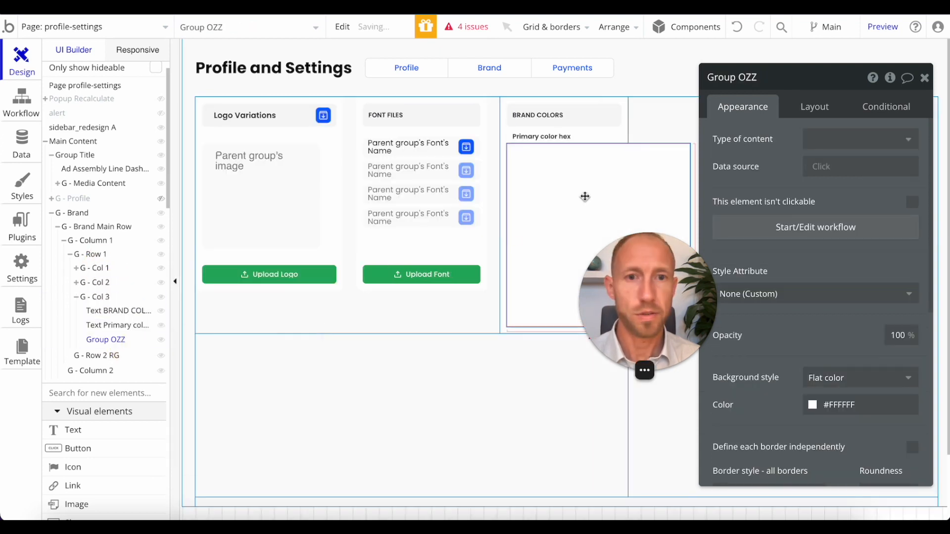
- Set the container layout of the new group in G - Col 3 to Row
{"action": "left_click", "coordinate": [814, 107]}
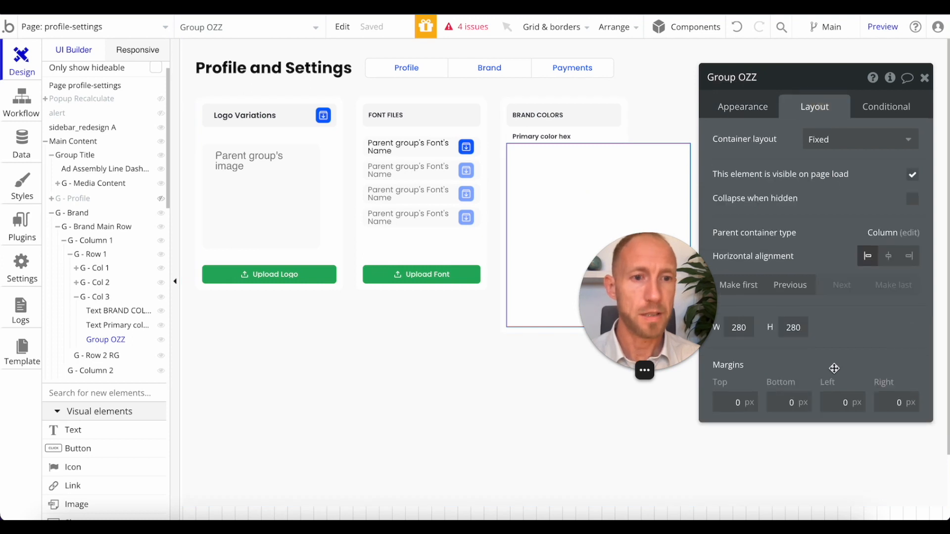
{"action": "left_click", "coordinate": [842, 149]}
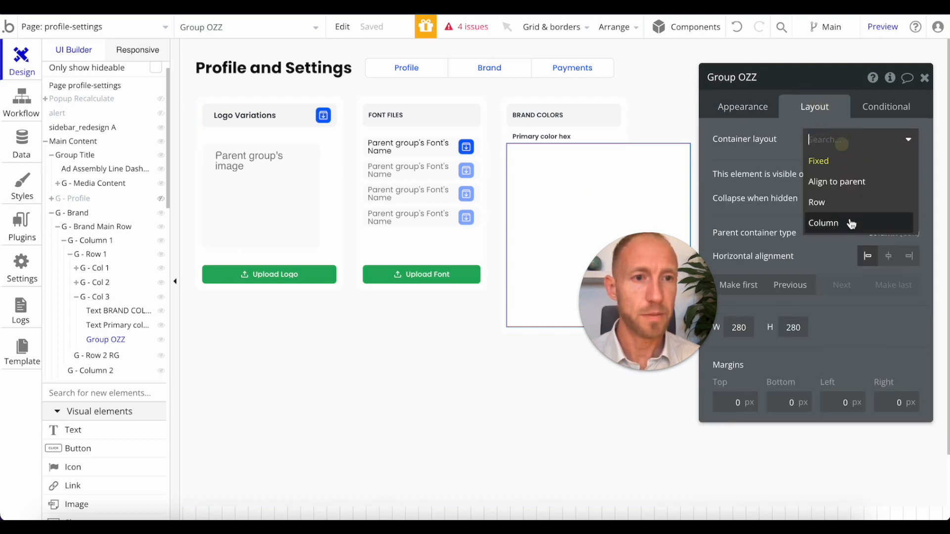
{"action": "left_click", "coordinate": [840, 209]}
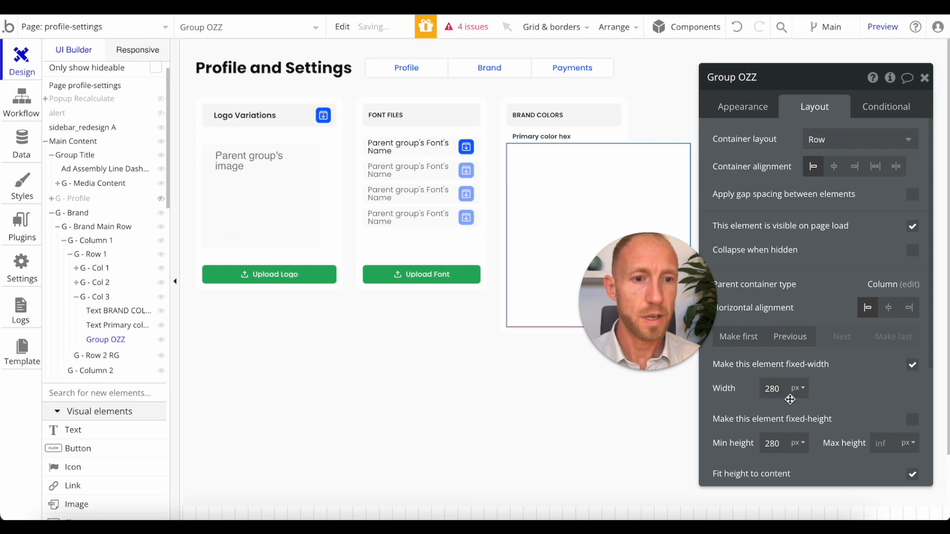
- Turn off the new group's fixed width and set its minimum width to 0 px and minimum height to 60 px
{"action": "left_click", "coordinate": [914, 365]}
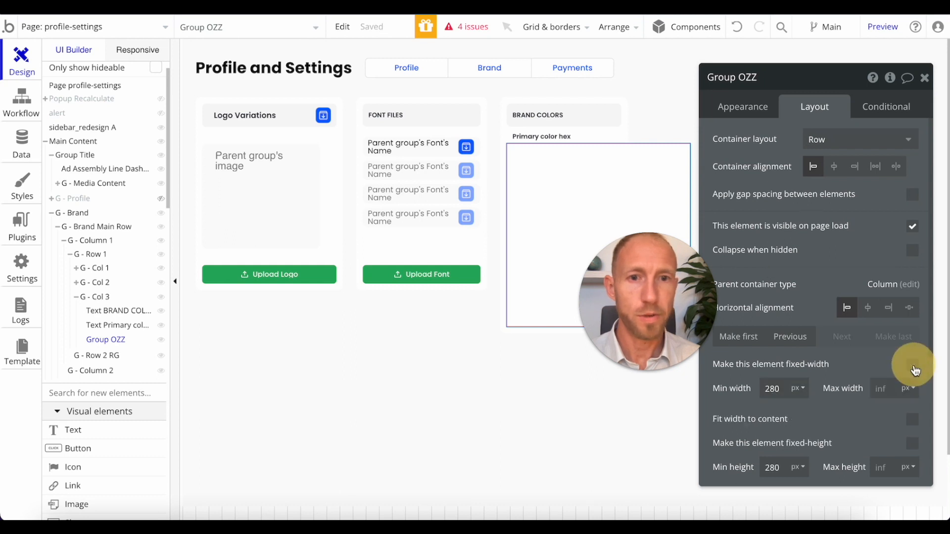
{"action": "double_click", "coordinate": [772, 388]}
{"action": "key", "text": "BackSpace"}
{"action": "left_click", "coordinate": [841, 365]}
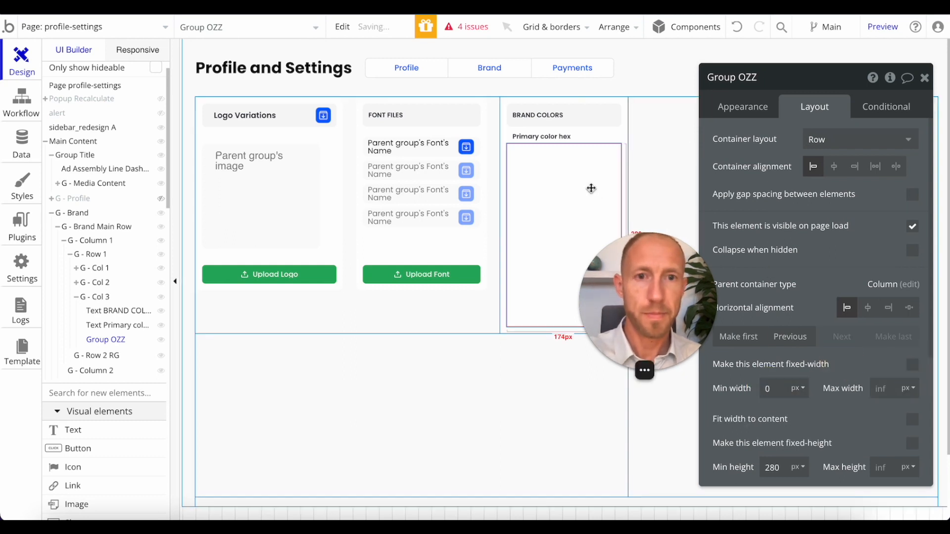
{"action": "double_click", "coordinate": [772, 467]}
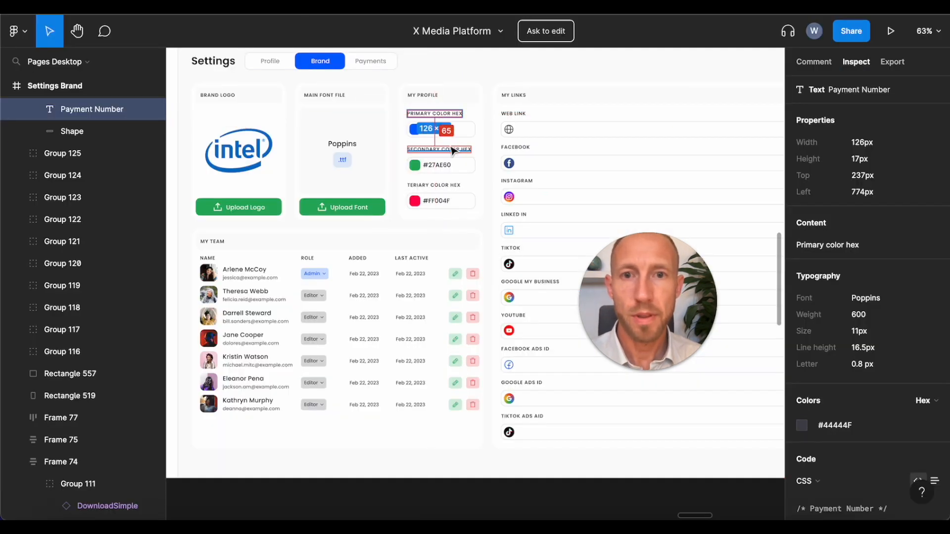
- Switch to the Figma design and inspect the primary color field's outline, color swatch and hex value text
{"action": "left_click", "coordinate": [438, 133]}
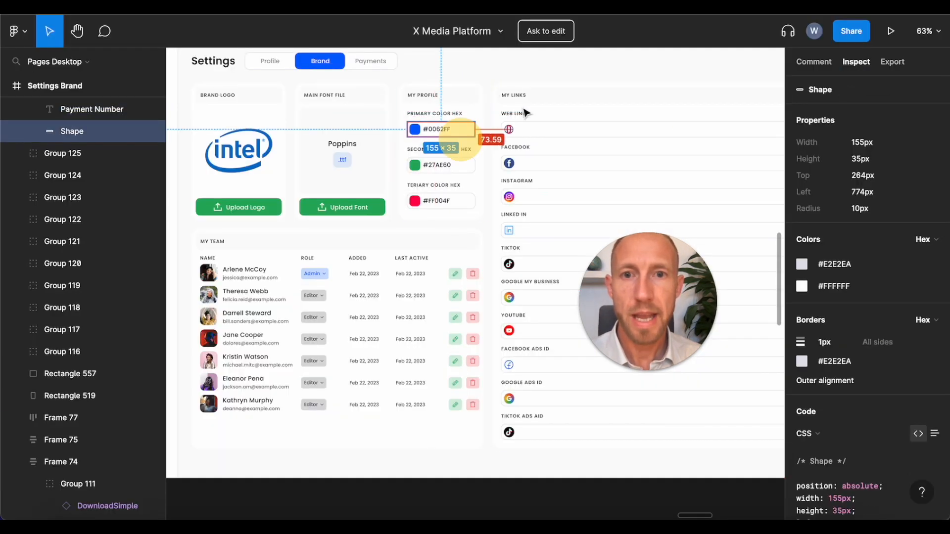
{"action": "left_click", "coordinate": [414, 131]}
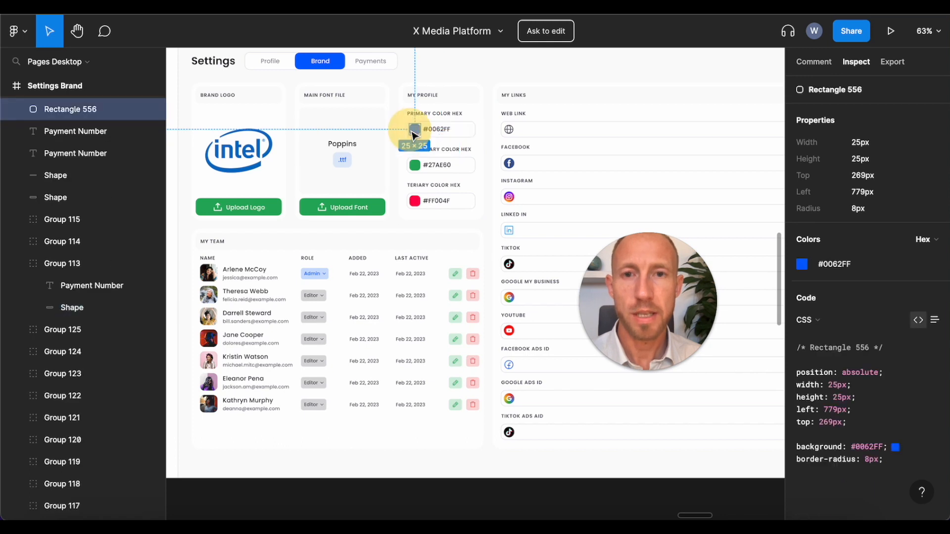
{"action": "left_click", "coordinate": [428, 131]}
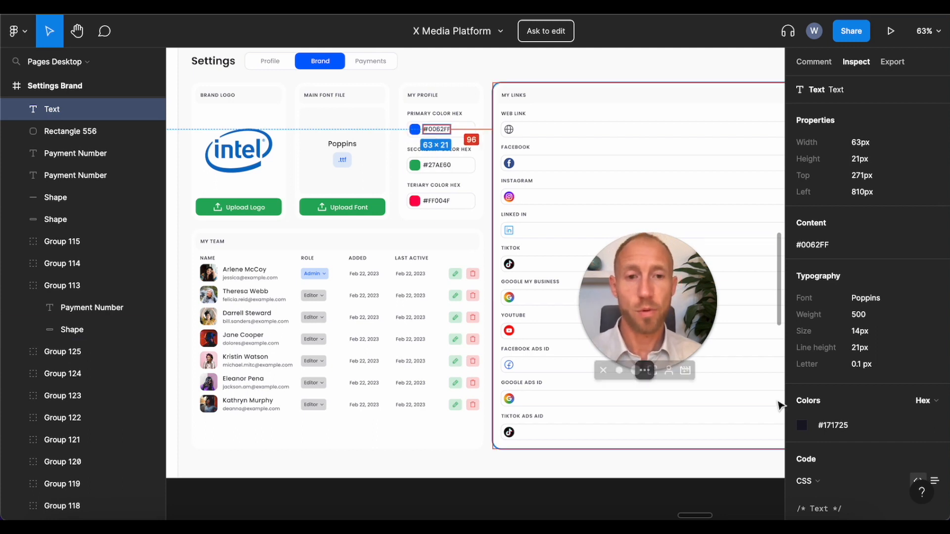
{"action": "left_click_drag", "start_coordinate": [690, 277], "coordinate": [914, 431]}
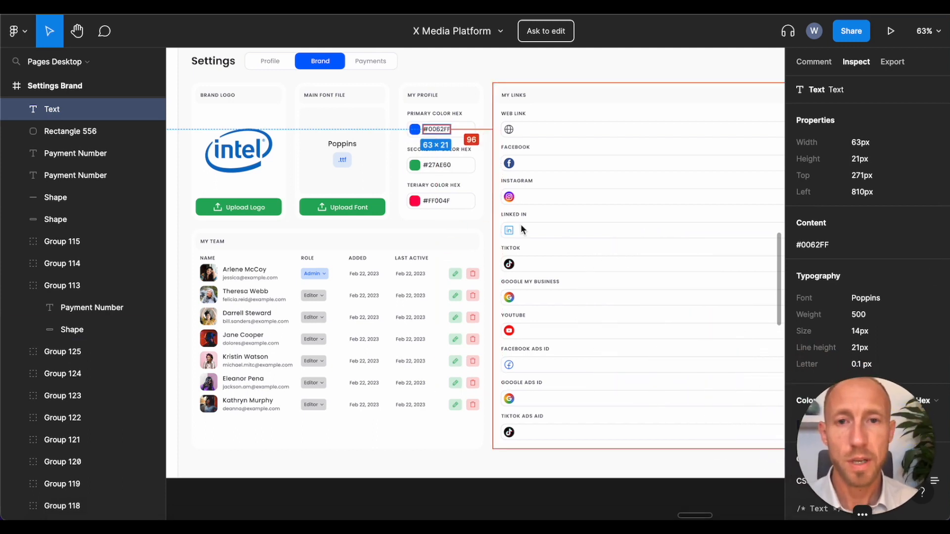
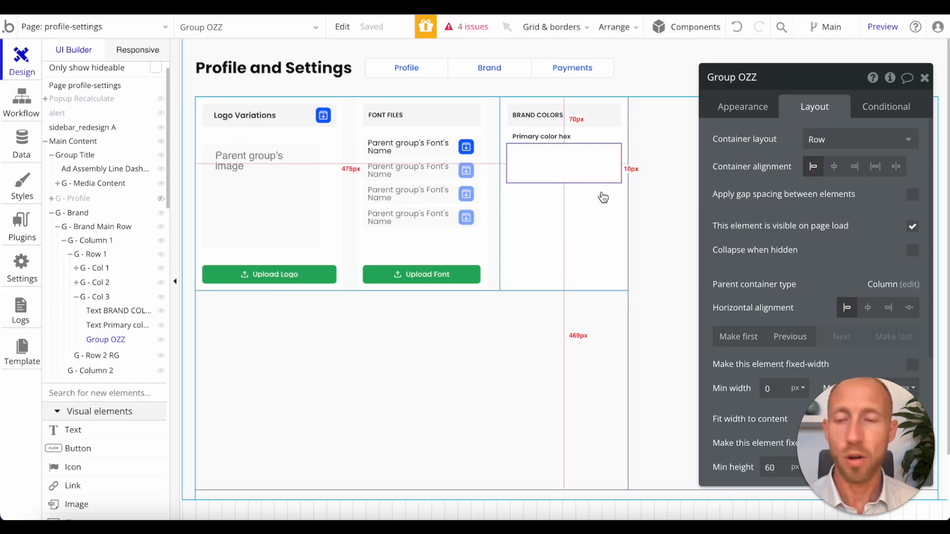
- Back in the Bubble editor, nest a copy of the row group inside the group below the "Primary color hex" text
{"action": "scroll", "coordinate": [104, 346], "scroll_direction": "down", "scroll_amount": 15}
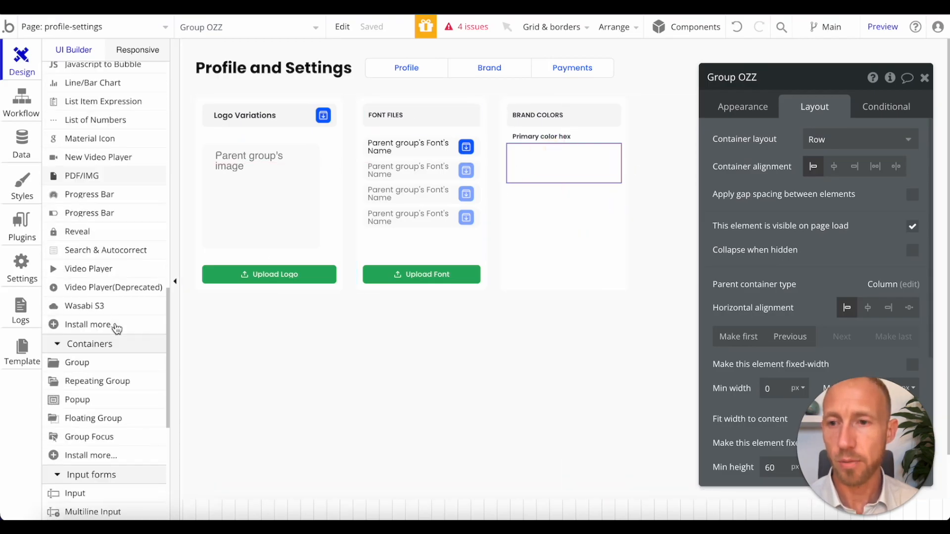
{"action": "scroll", "coordinate": [90, 345], "scroll_direction": "down", "scroll_amount": 6}
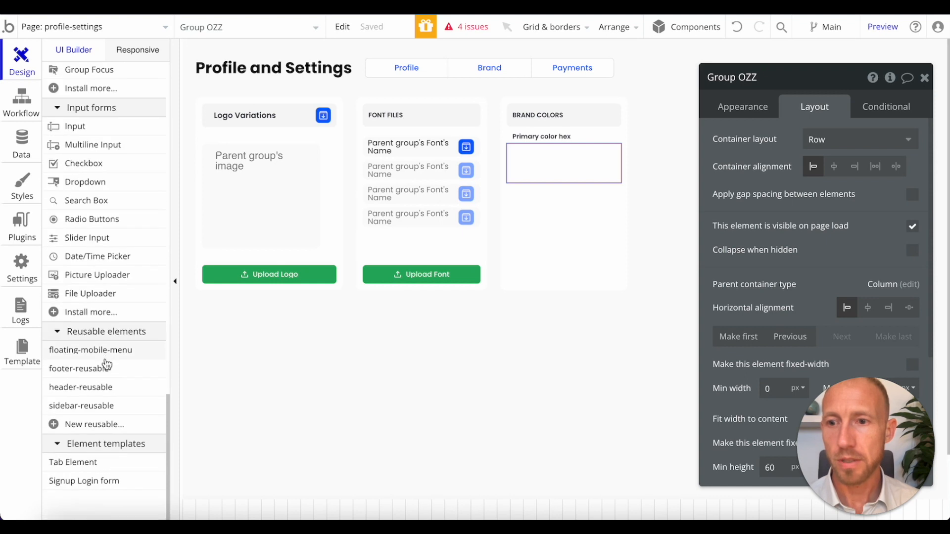
{"action": "left_click", "coordinate": [544, 180]}
{"action": "left_click_drag", "start_coordinate": [543, 180], "coordinate": [565, 207]}
{"action": "mouse_move", "coordinate": [110, 341]}
{"action": "left_mouse_down"}
{"action": "mouse_move", "coordinate": [116, 331]}
{"action": "mouse_move", "coordinate": [121, 341]}
{"action": "left_mouse_up"}
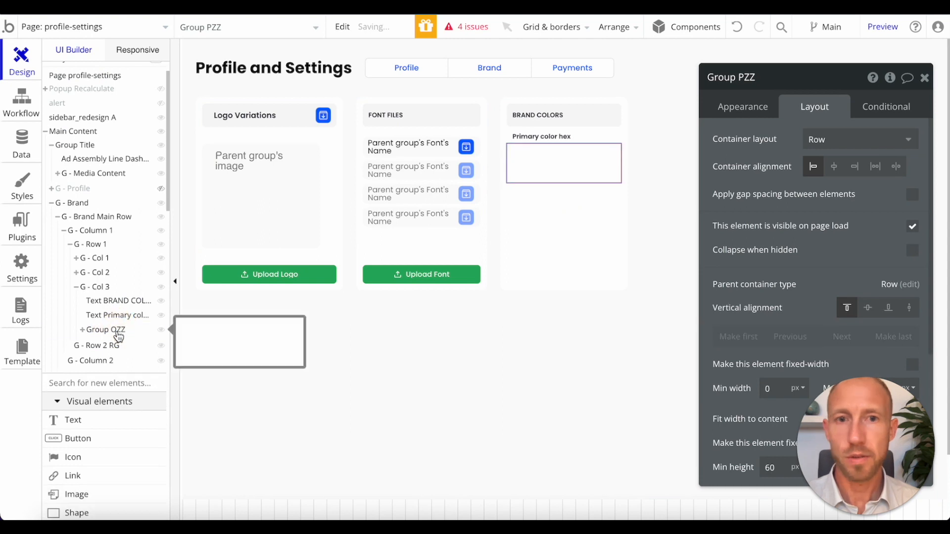
- Rename the outer group "G - Color 1" and the group nested inside it "G - Color Patch 1"
{"action": "left_click", "coordinate": [116, 332]}
{"action": "triple_click", "coordinate": [744, 78]}
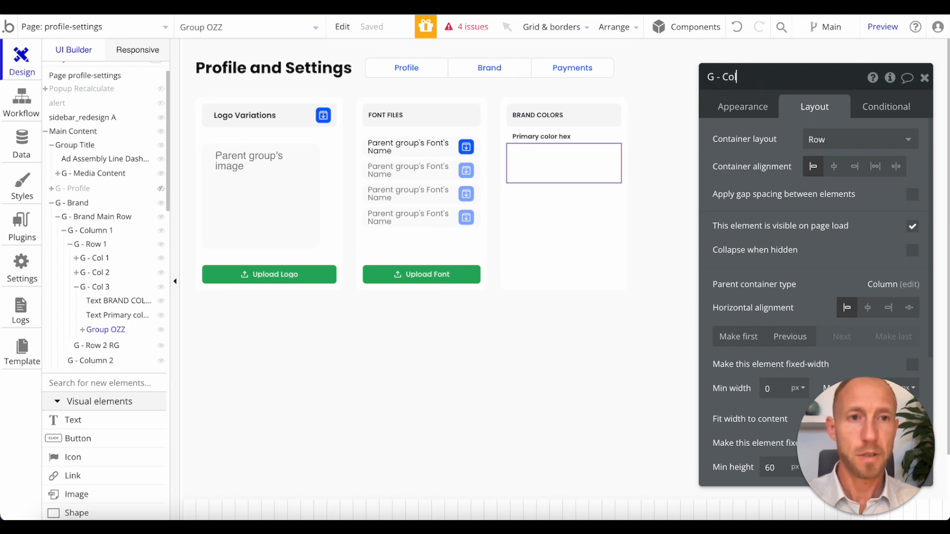
{"action": "left_click", "coordinate": [83, 330]}
{"action": "left_click", "coordinate": [111, 344]}
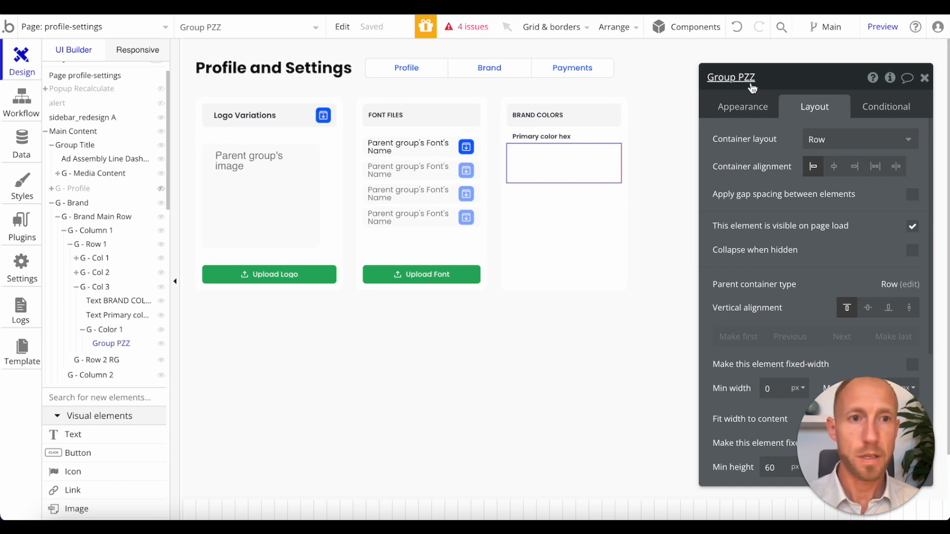
{"action": "triple_click", "coordinate": [729, 75]}
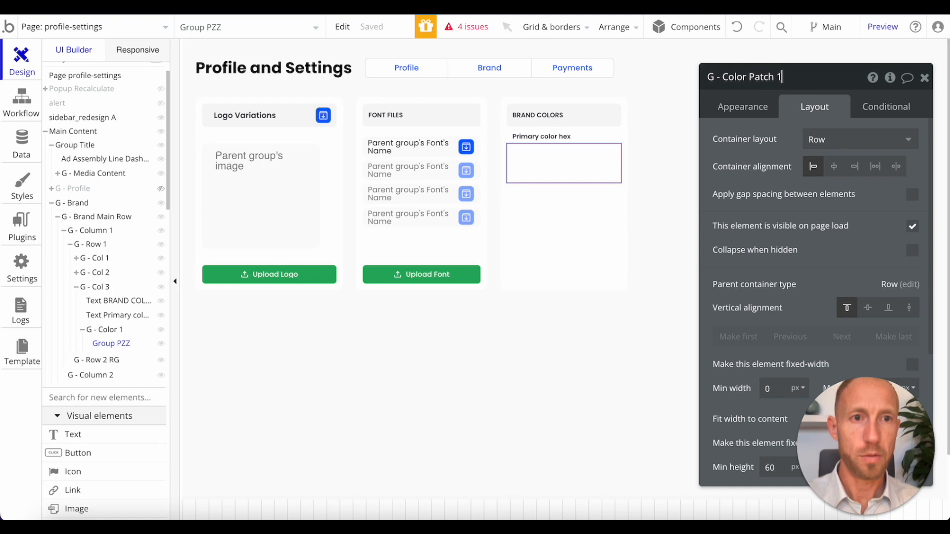
{"action": "left_click", "coordinate": [119, 344]}
- Make G - Color Patch 1 a fixed 28 px wide and 28 px high, and center it vertically in its parent row
{"action": "left_click_drag", "start_coordinate": [826, 83], "coordinate": [661, 64]}
{"action": "scroll", "coordinate": [622, 351], "scroll_direction": "down", "scroll_amount": 3}
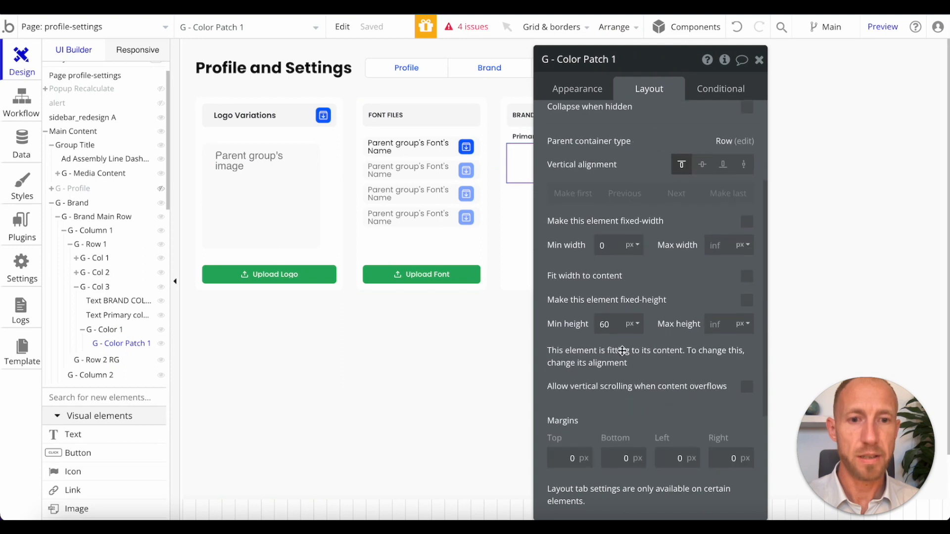
{"action": "left_click", "coordinate": [609, 243]}
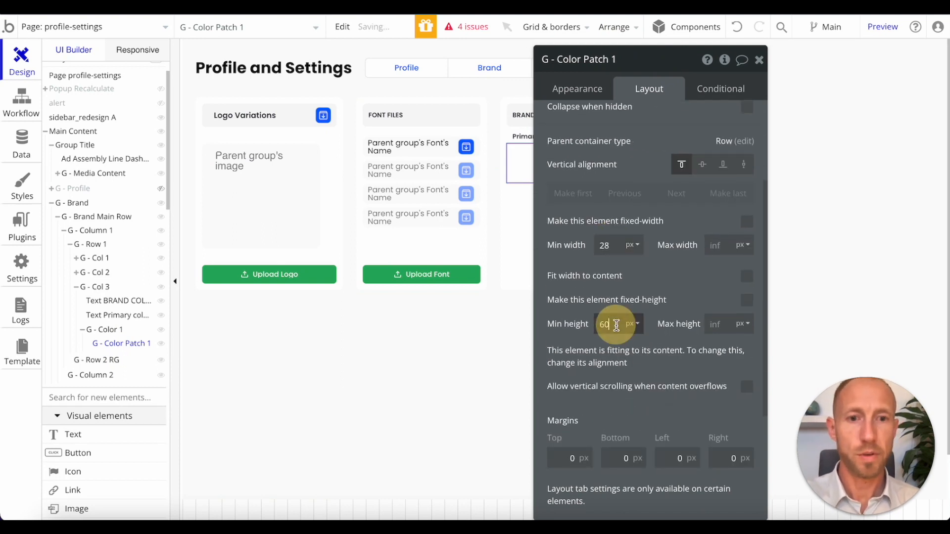
{"action": "left_click", "coordinate": [746, 300]}
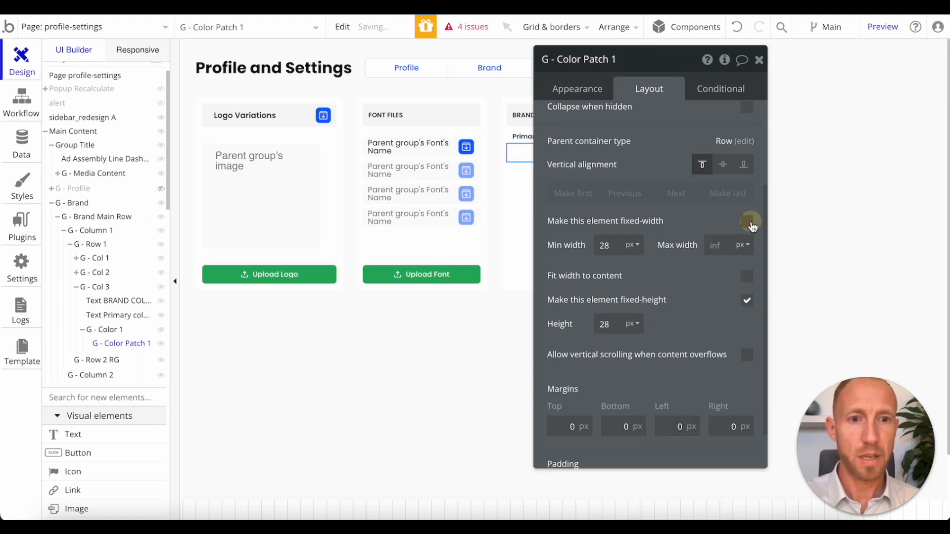
{"action": "left_click", "coordinate": [747, 221]}
{"action": "left_click_drag", "start_coordinate": [665, 60], "coordinate": [806, 64]}
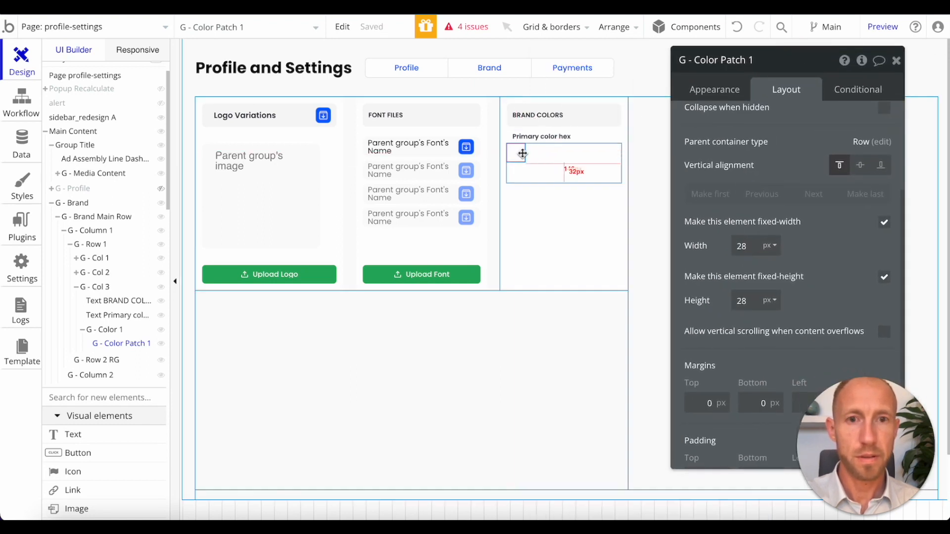
{"action": "left_click", "coordinate": [859, 169]}
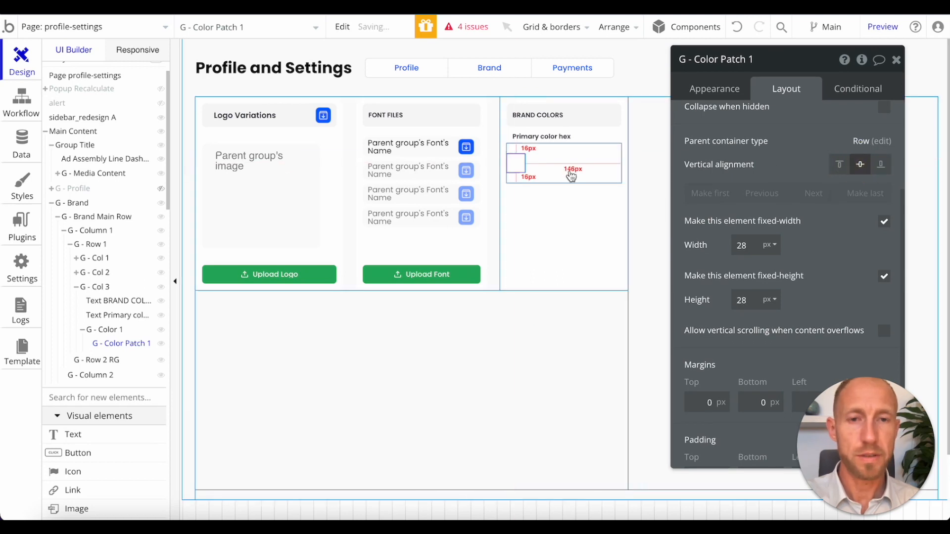
- Switch to the Figma design and inspect the primary color field's outline for its dimensions and swatch spacing
{"action": "left_click", "coordinate": [881, 141]}
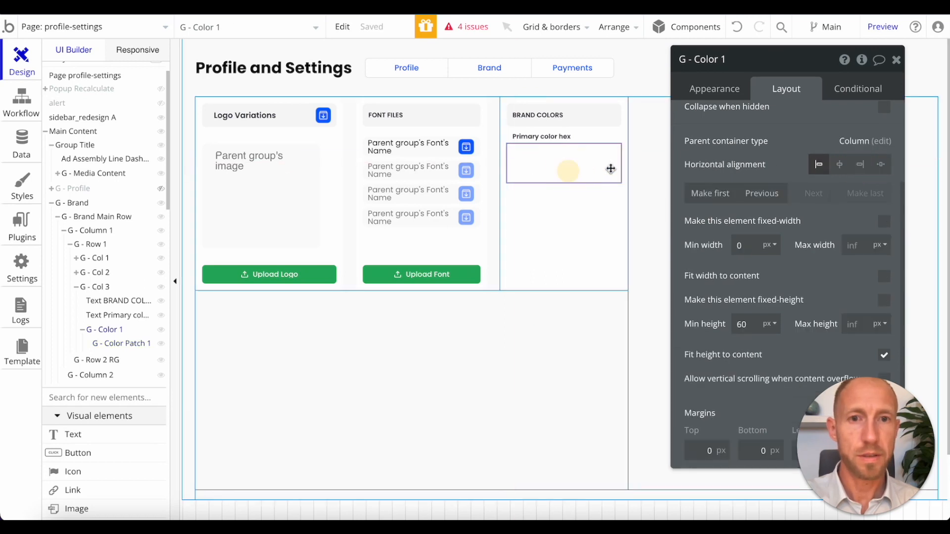
{"action": "left_click", "coordinate": [516, 163]}
{"action": "scroll", "coordinate": [781, 260], "scroll_direction": "down", "scroll_amount": 1}
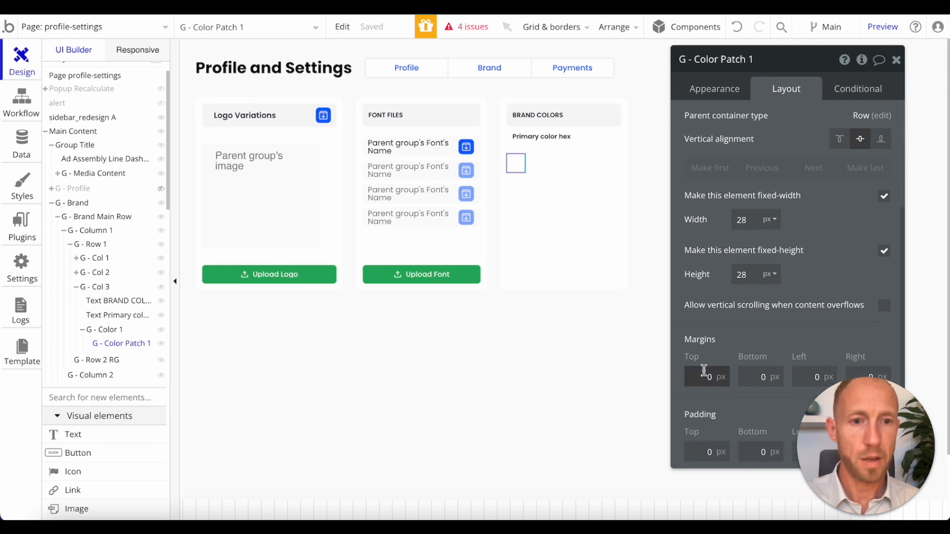
{"action": "left_click", "coordinate": [708, 377]}
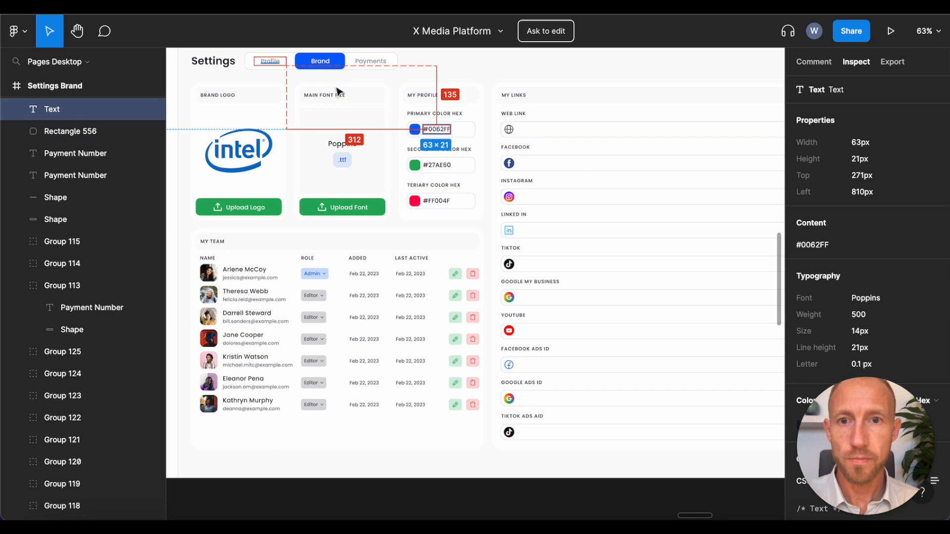
{"action": "scroll", "coordinate": [436, 128], "scroll_direction": "up", "scroll_amount": 5}
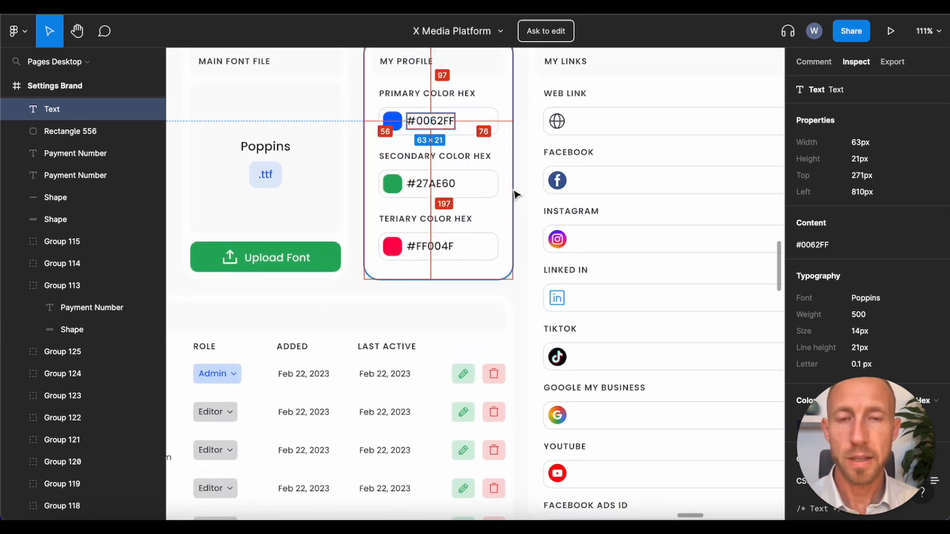
{"action": "left_click", "coordinate": [490, 126]}
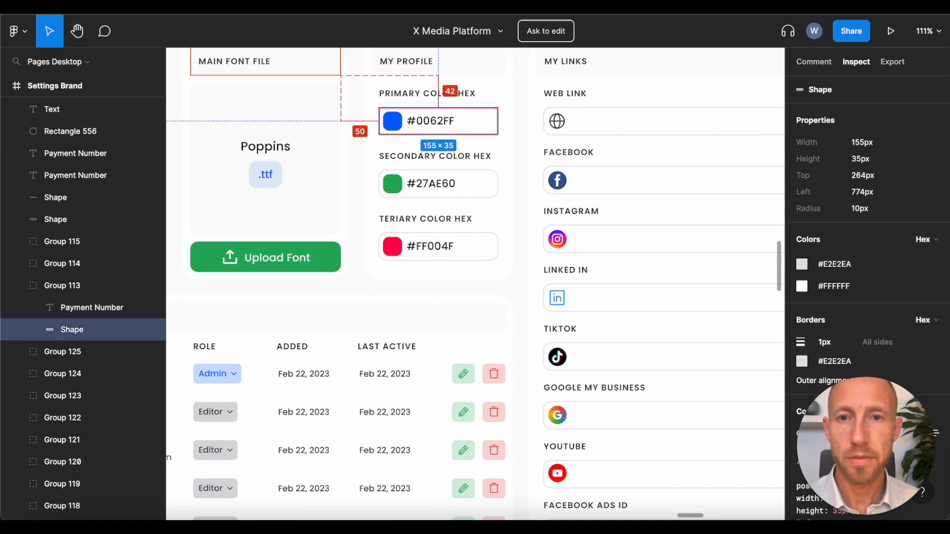
{"action": "left_click", "coordinate": [99, 6]}
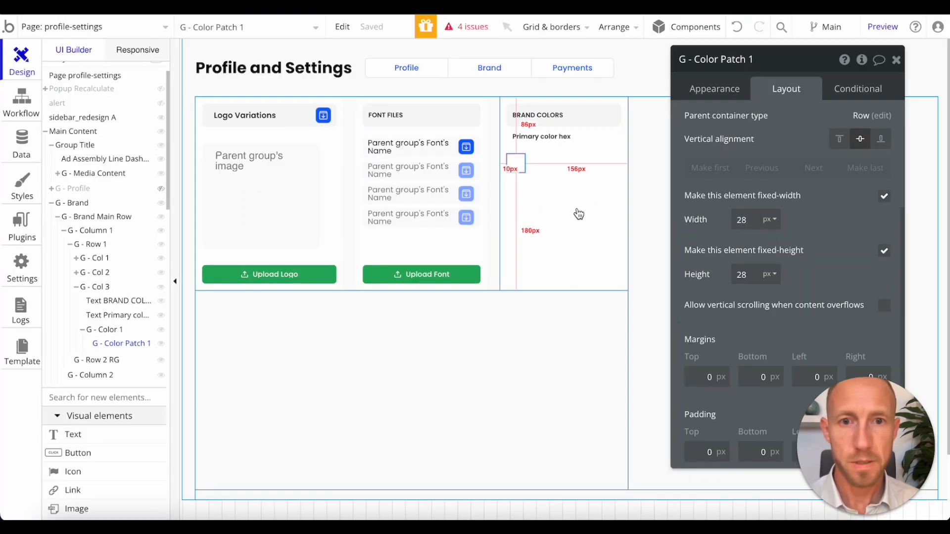
- In the Bubble editor, give G - Color Patch 1 margins of 4 px at the top, bottom and left
{"action": "left_click", "coordinate": [546, 156]}
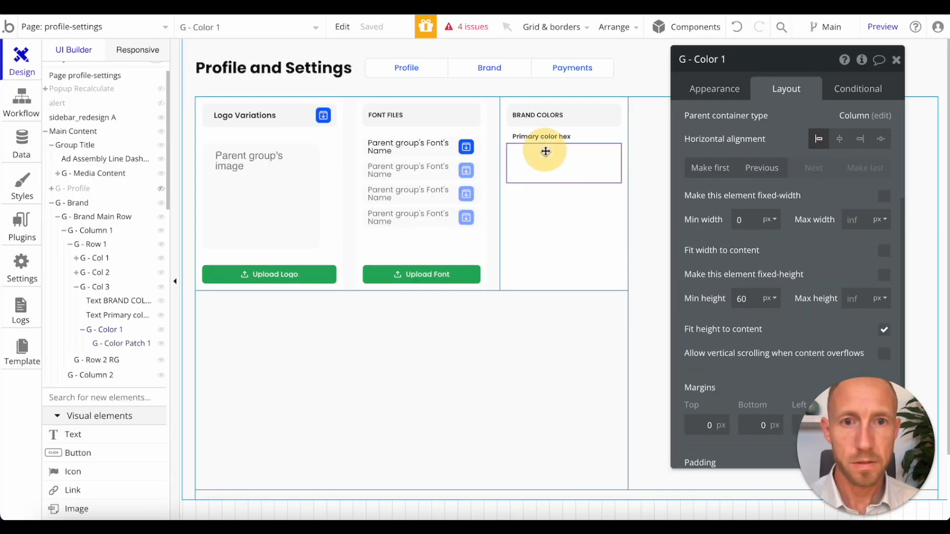
{"action": "double_click", "coordinate": [742, 298]}
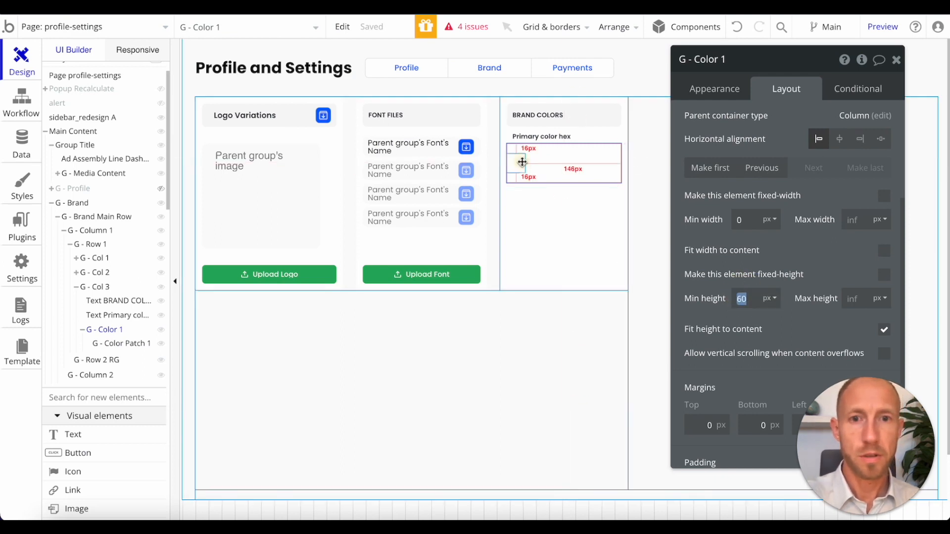
{"action": "left_click", "coordinate": [522, 163]}
{"action": "left_click_drag", "start_coordinate": [798, 64], "coordinate": [710, 57]}
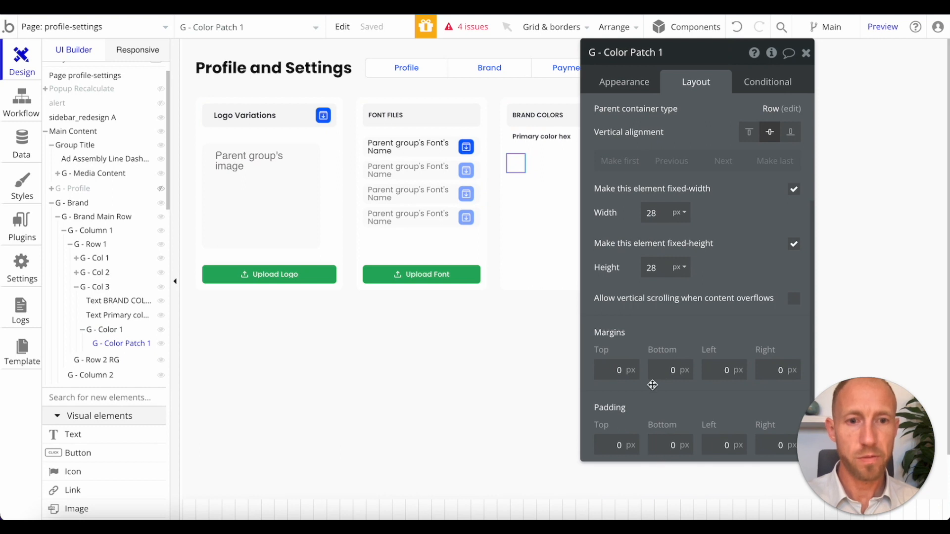
{"action": "left_click", "coordinate": [669, 370]}
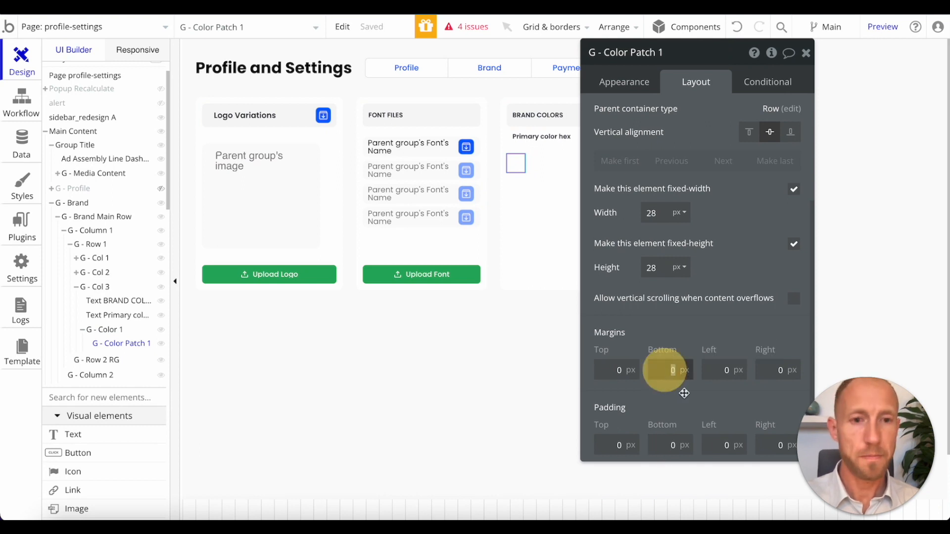
{"action": "type", "text": "4"}
{"action": "left_click", "coordinate": [606, 368]}
{"action": "type", "text": "4"}
{"action": "left_click", "coordinate": [725, 370]}
{"action": "type", "text": "4"}
{"action": "left_click", "coordinate": [738, 332]}
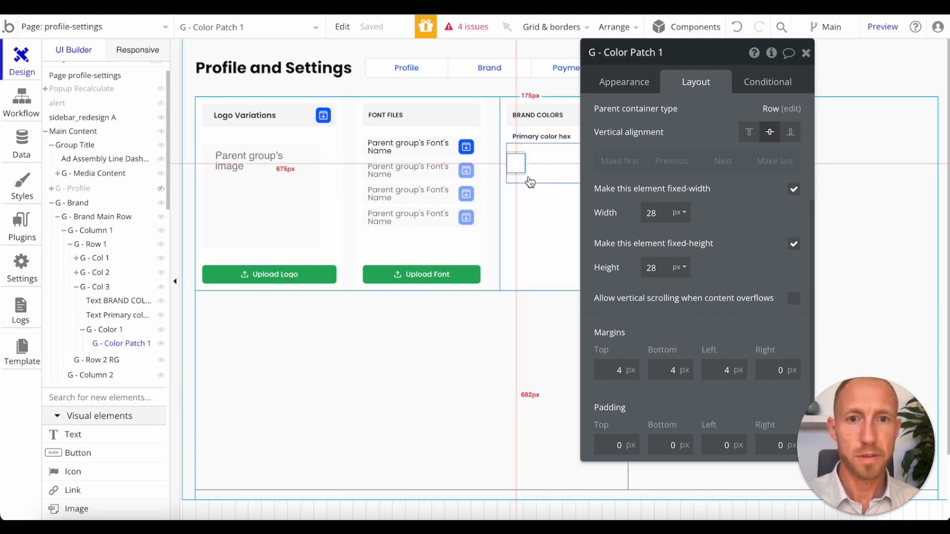
- Set the minimum height of G - Color 1 to 0 px
{"action": "left_click", "coordinate": [540, 180]}
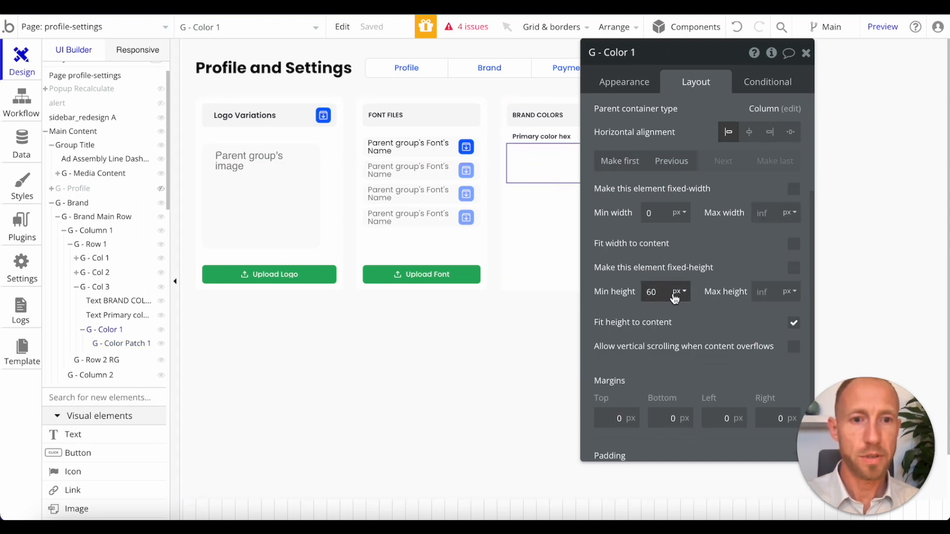
{"action": "left_click", "coordinate": [671, 292]}
{"action": "double_click", "coordinate": [659, 294]}
{"action": "type", "text": "0"}
{"action": "left_click", "coordinate": [724, 323]}
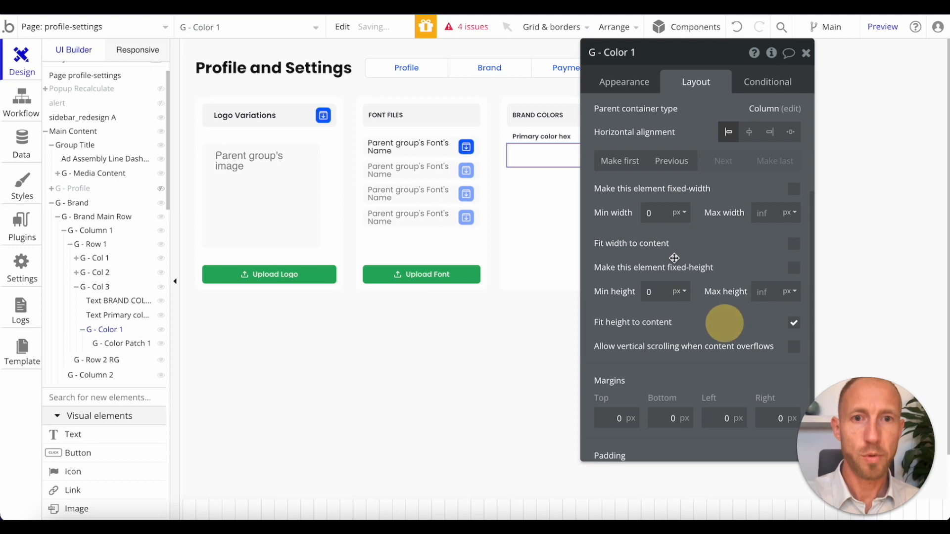
- Change the flat background color of G - Color Patch 1 to red #FF4F4F
{"action": "left_click", "coordinate": [520, 156]}
{"action": "left_click", "coordinate": [640, 84]}
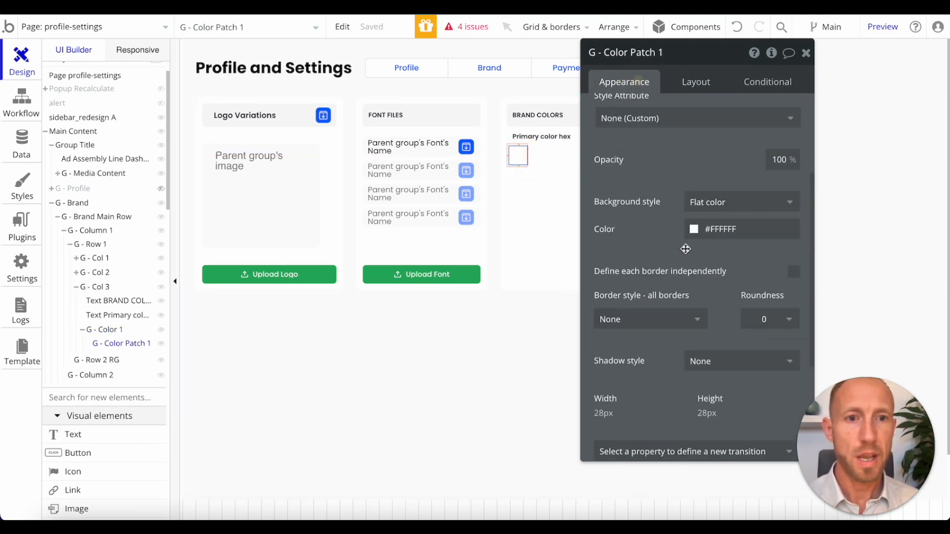
{"action": "left_click", "coordinate": [717, 230]}
{"action": "left_click_drag", "start_coordinate": [723, 261], "coordinate": [778, 237]}
{"action": "left_click", "coordinate": [648, 232]}
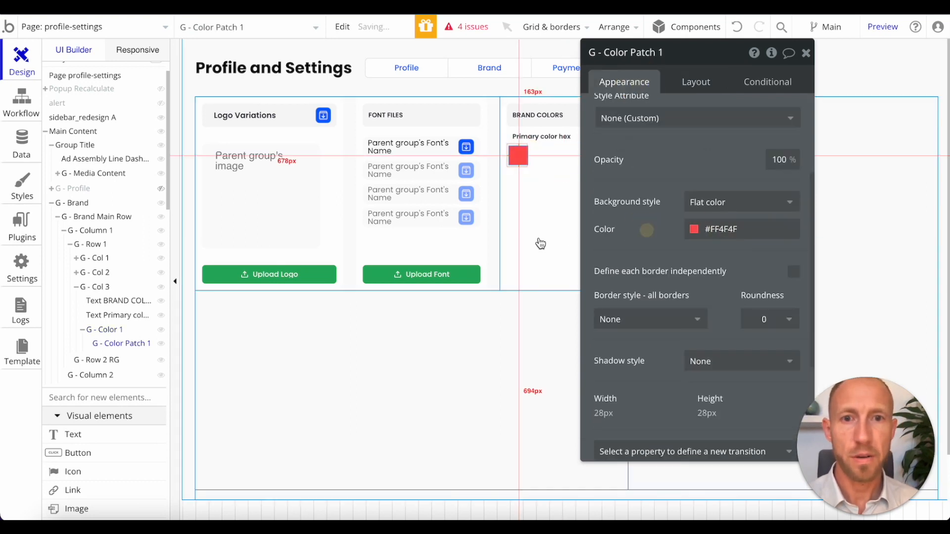
- Round the corners of G - Color Patch 1 with a roundness of 8
{"action": "left_click", "coordinate": [696, 81]}
{"action": "left_click", "coordinate": [626, 83]}
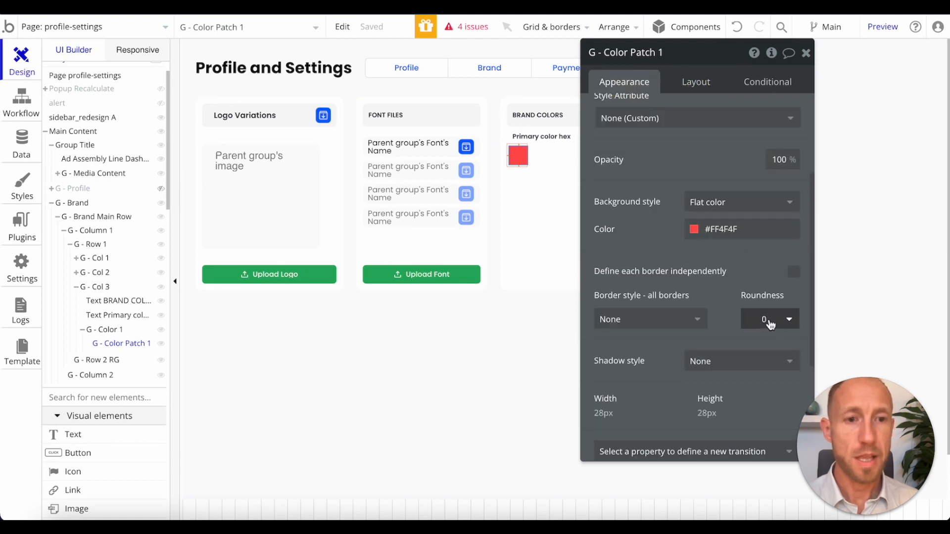
{"action": "left_click", "coordinate": [764, 319]}
{"action": "double_click", "coordinate": [756, 316]}
{"action": "type", "text": "8"}
{"action": "left_click", "coordinate": [713, 299]}
- Give G - Color 1 a roundness of 8 and a solid border on all sides
{"action": "left_click", "coordinate": [557, 158]}
{"action": "double_click", "coordinate": [763, 320]}
{"action": "type", "text": "8"}
{"action": "left_click", "coordinate": [732, 266]}
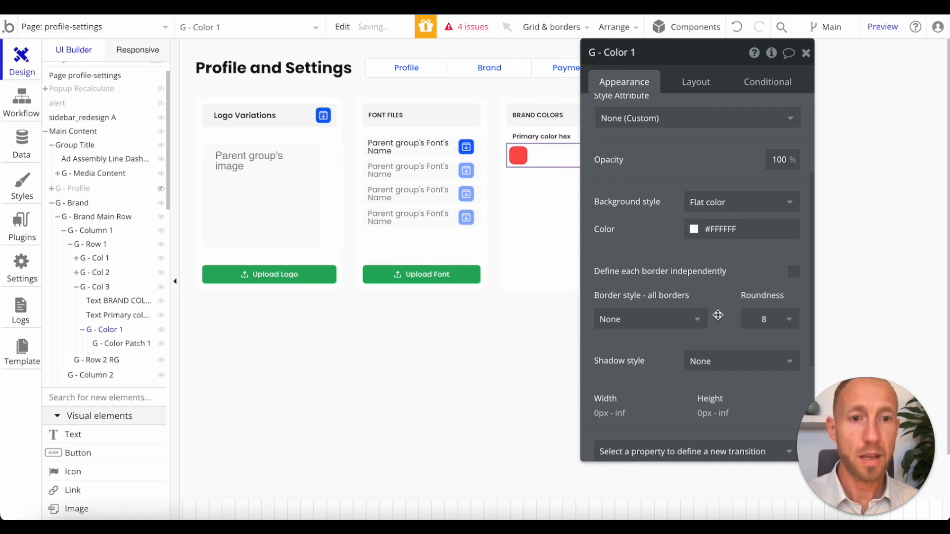
{"action": "left_click", "coordinate": [613, 319]}
{"action": "left_click", "coordinate": [663, 359]}
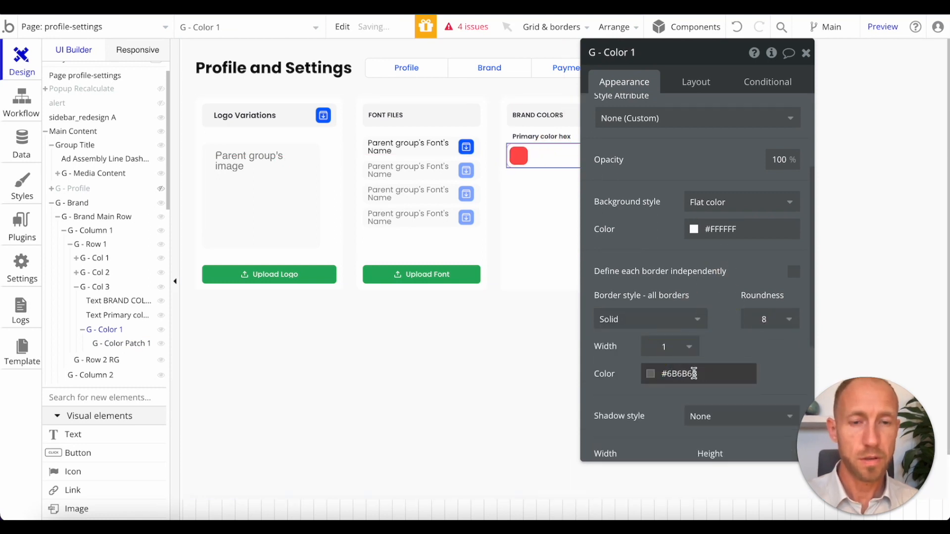
{"action": "left_click", "coordinate": [717, 229]}
{"action": "left_click", "coordinate": [682, 251]}
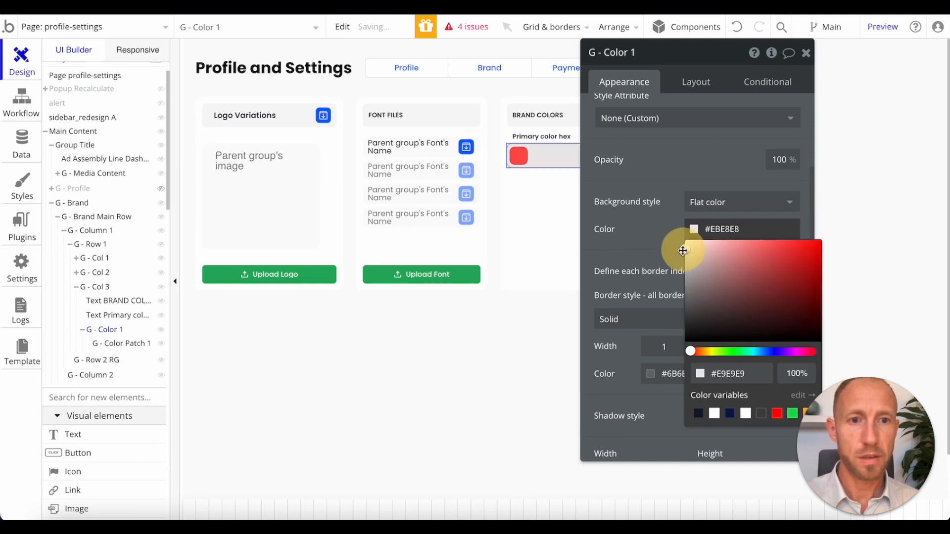
{"action": "double_click", "coordinate": [725, 228]}
{"action": "left_click_drag", "start_coordinate": [693, 249], "coordinate": [632, 197]}
{"action": "left_click", "coordinate": [658, 232]}
- Set the border color of G - Color 1 to light gray #E7E7E7
{"action": "left_click", "coordinate": [688, 372]}
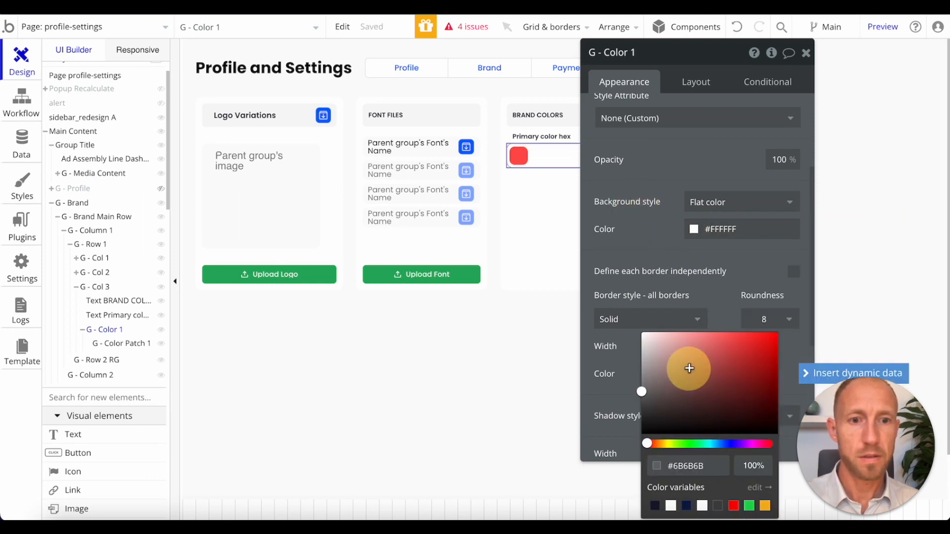
{"action": "left_click", "coordinate": [645, 343]}
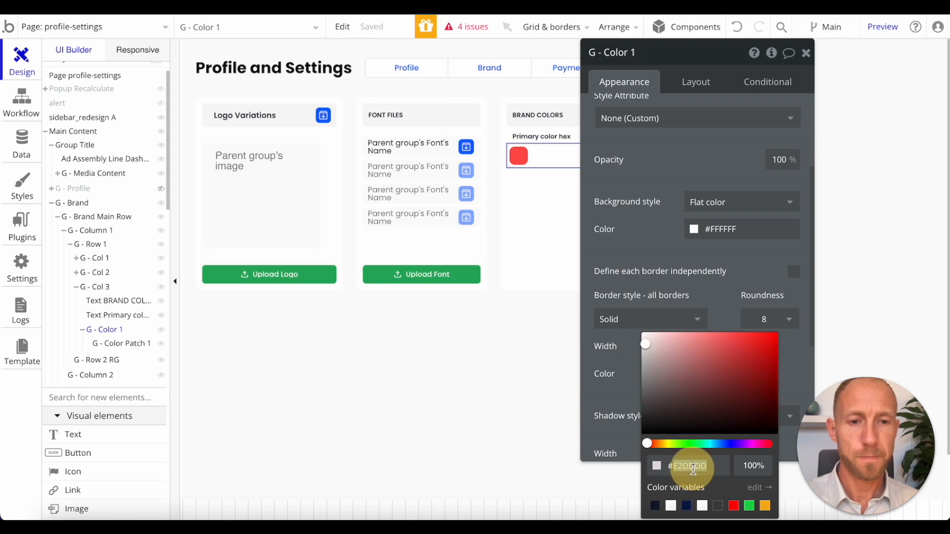
{"action": "type", "text": "#E7E7E7"}
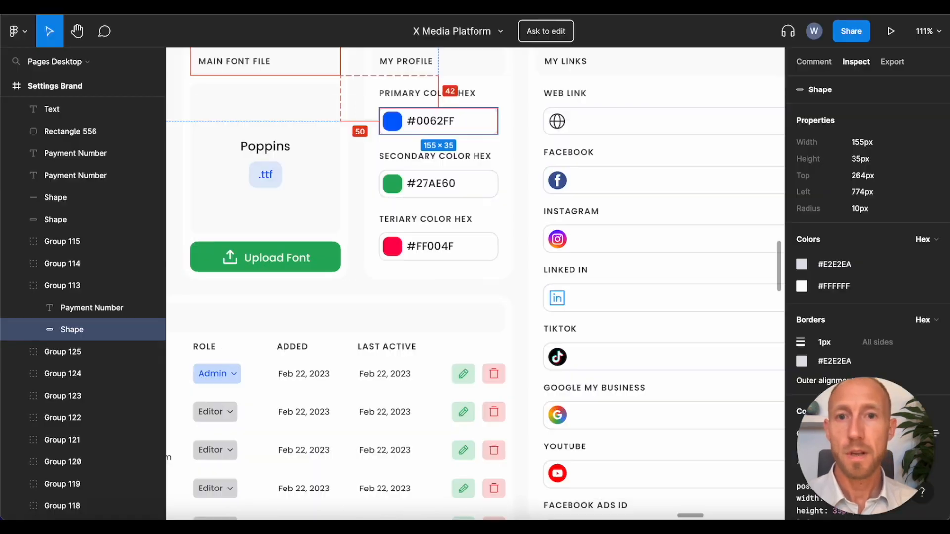
- Copy the primary color field's border color from Figma and apply #E2E2EA to the border of G - Color 1 in Bubble
{"action": "scroll", "coordinate": [831, 230], "scroll_direction": "down", "scroll_amount": 3}
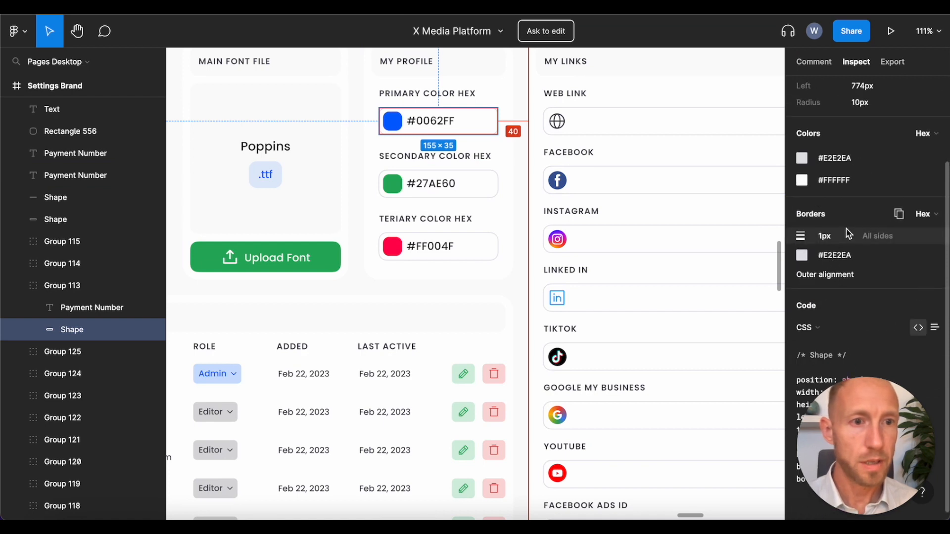
{"action": "left_click", "coordinate": [899, 213]}
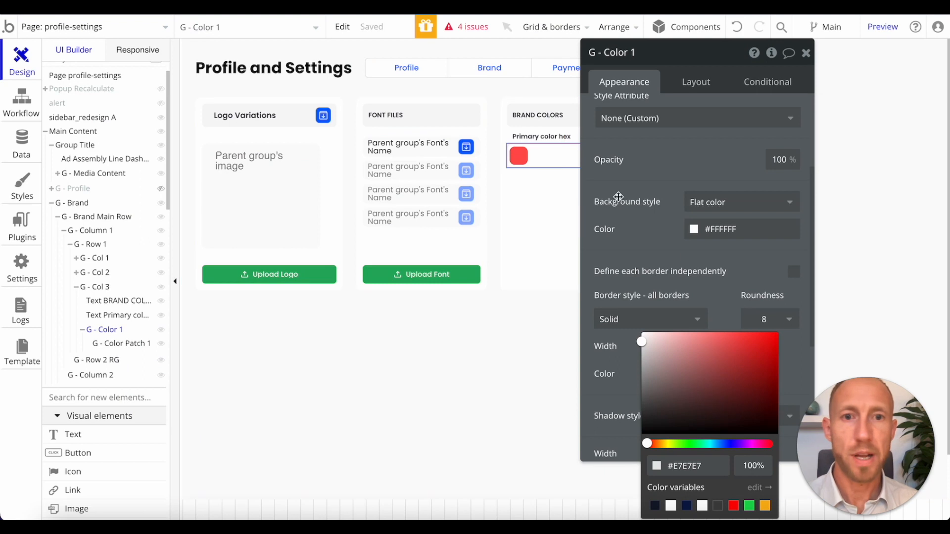
{"action": "left_click", "coordinate": [714, 301]}
{"action": "scroll", "coordinate": [713, 301], "scroll_direction": "down", "scroll_amount": 5}
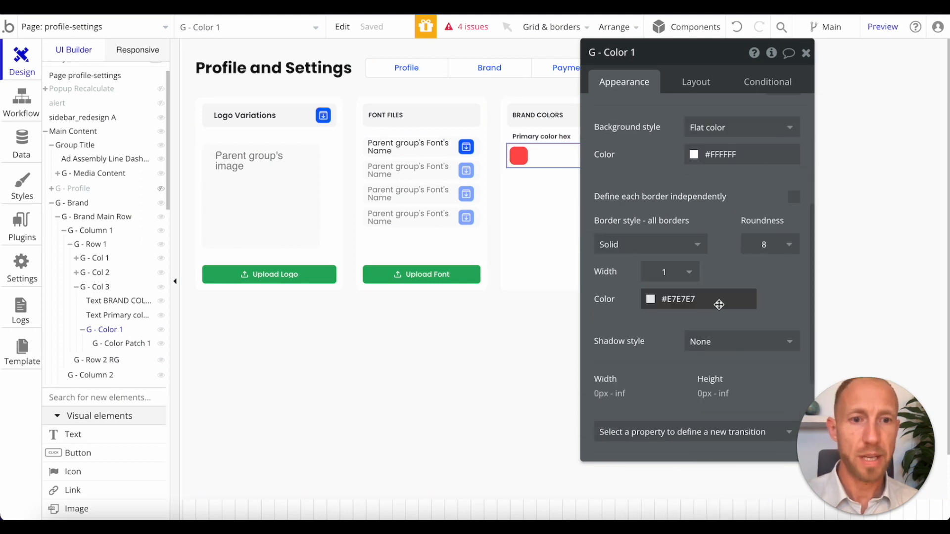
{"action": "left_click", "coordinate": [676, 138]}
{"action": "left_click", "coordinate": [689, 285]}
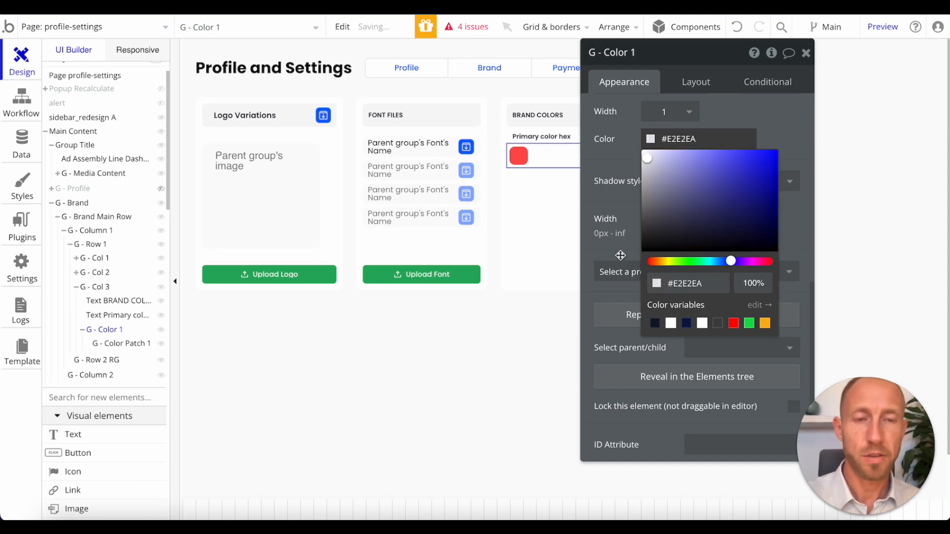
{"action": "left_click", "coordinate": [623, 237]}
- Resize G - Color Patch 1 to a fixed 20 px width and 20 px height
{"action": "left_click", "coordinate": [554, 208]}
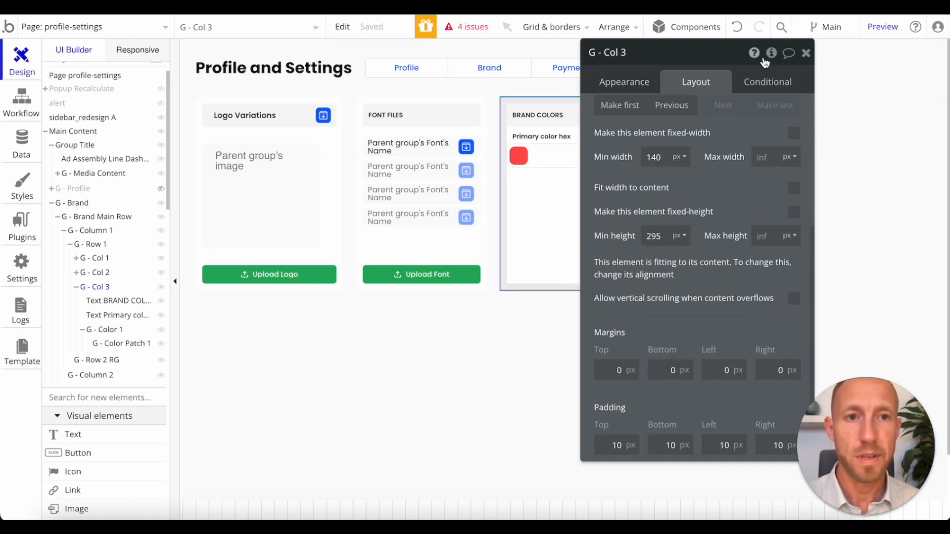
{"action": "left_click", "coordinate": [653, 203]}
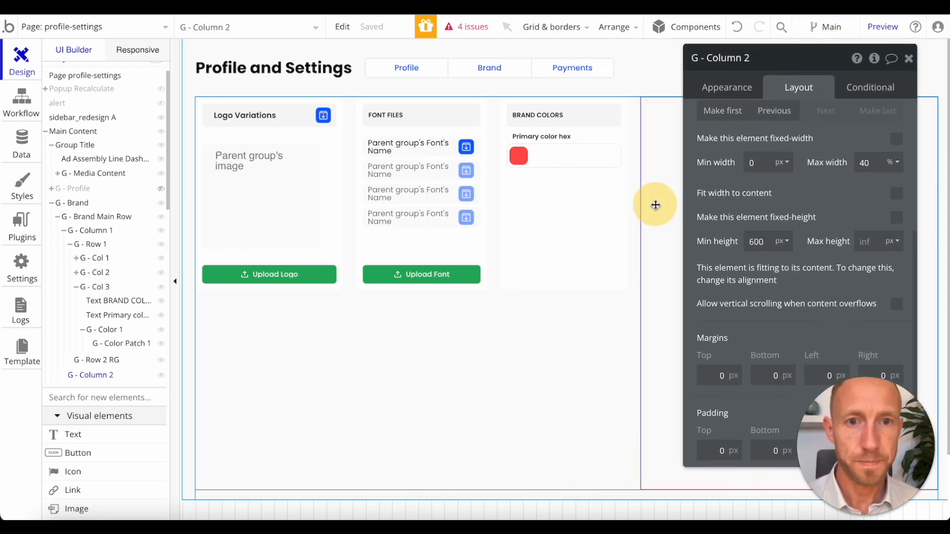
{"action": "left_click", "coordinate": [519, 156]}
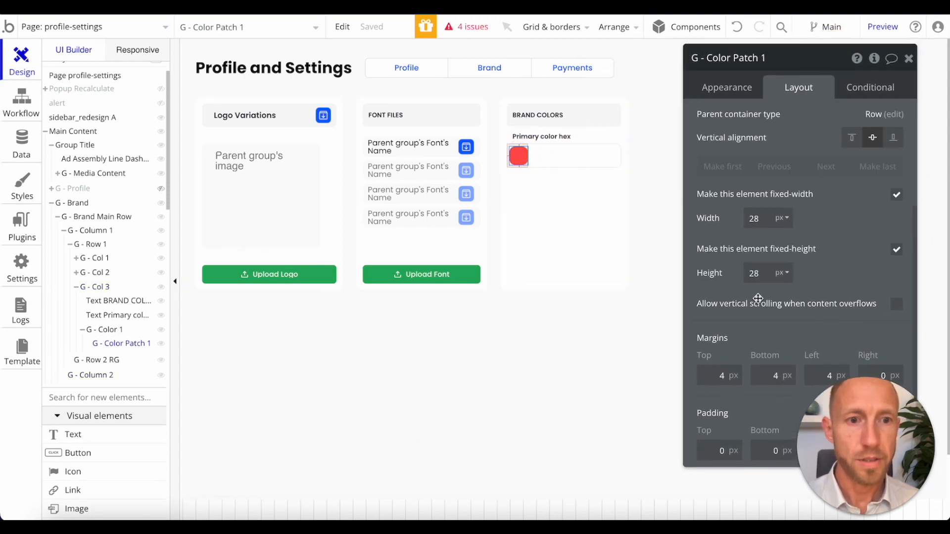
{"action": "double_click", "coordinate": [761, 272]}
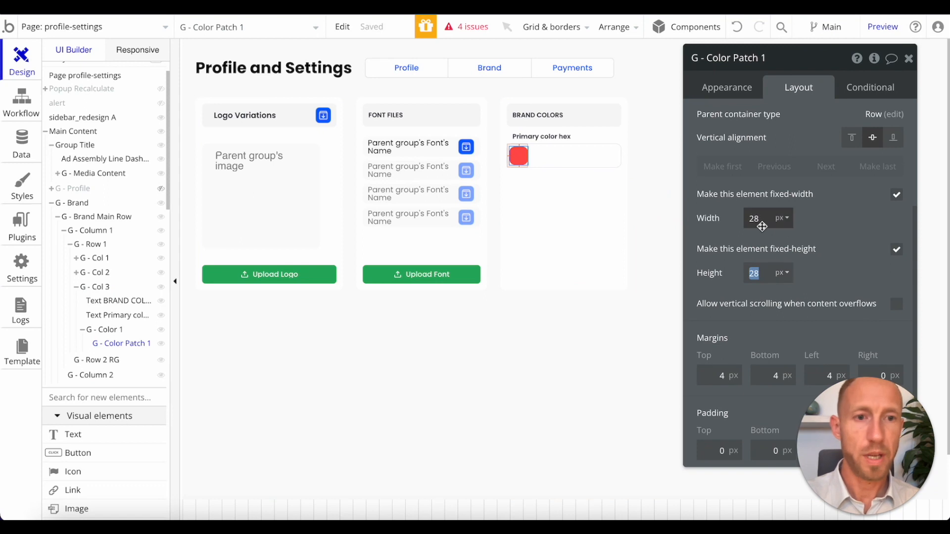
{"action": "type", "text": "20"}
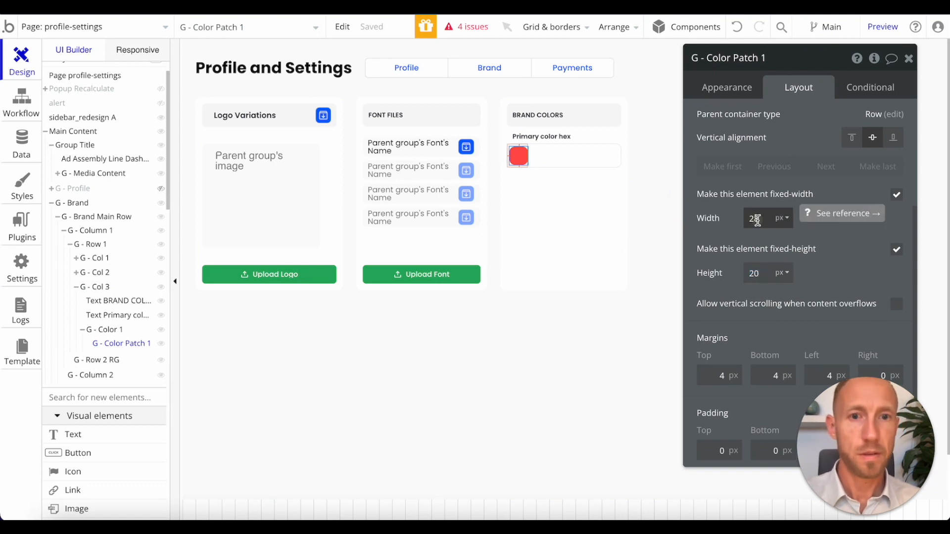
{"action": "double_click", "coordinate": [756, 219]}
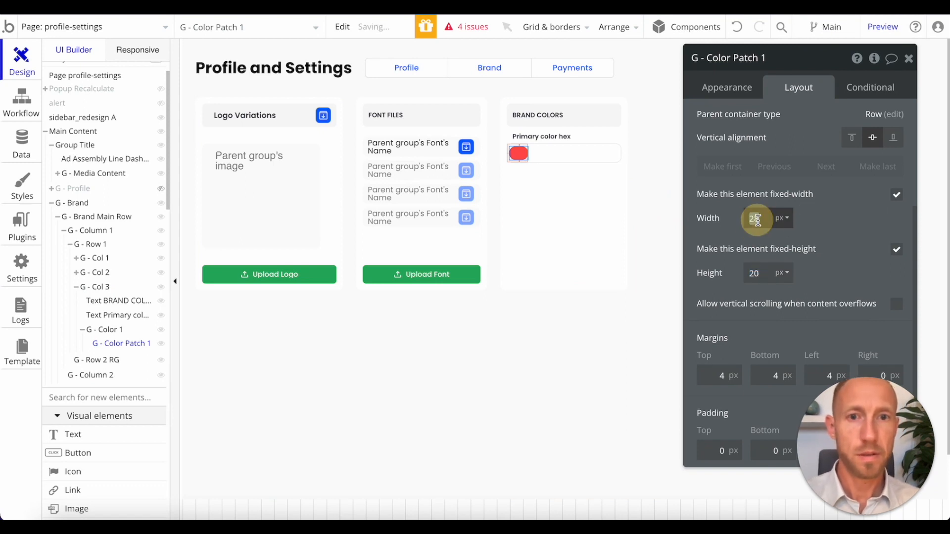
{"action": "left_click", "coordinate": [604, 221]}
{"action": "left_click", "coordinate": [547, 162]}
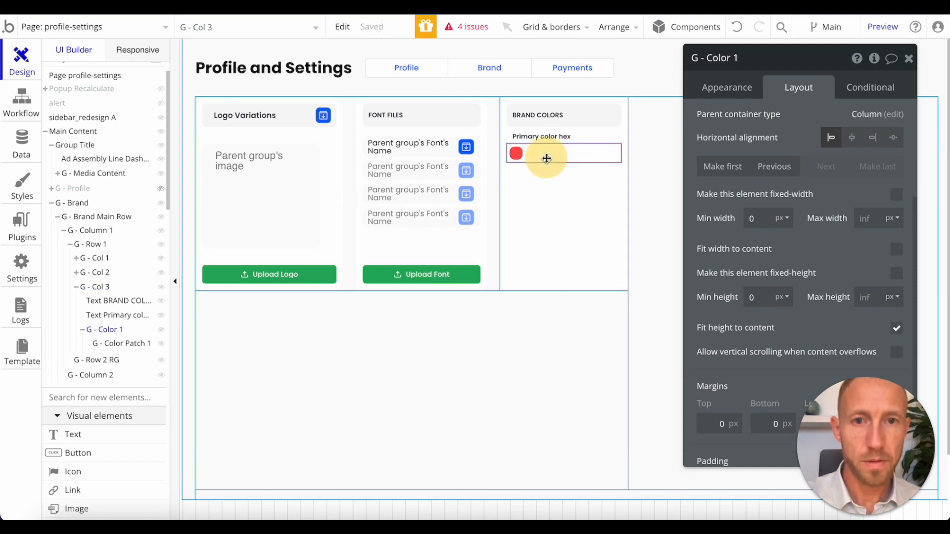
{"action": "left_click", "coordinate": [513, 154]}
{"action": "left_click", "coordinate": [547, 156]}
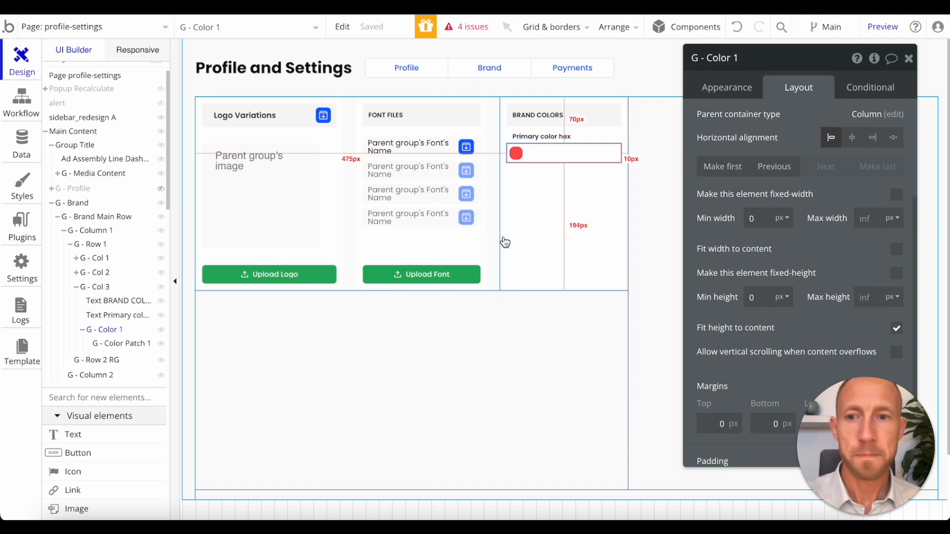
{"action": "left_click", "coordinate": [513, 157]}
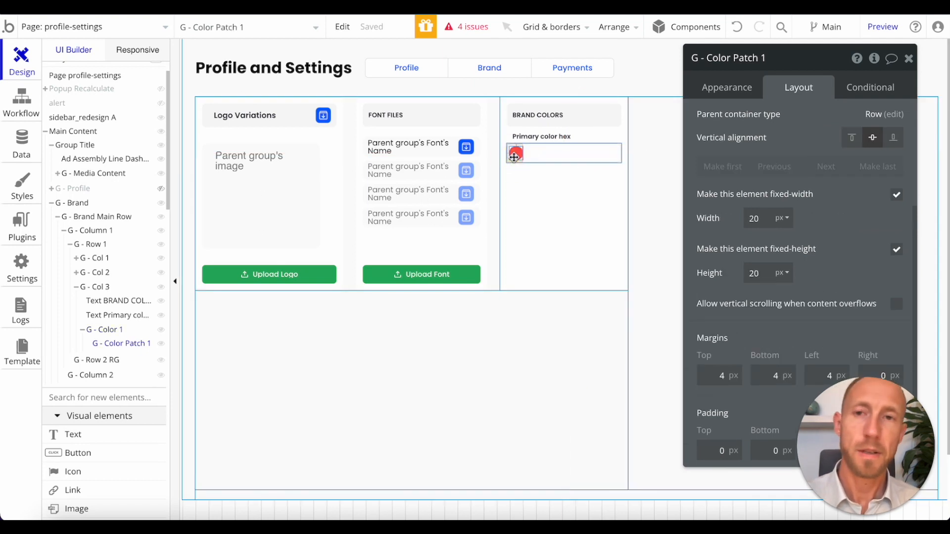
- Add an input element beside the red color patch in G - Color 1 and center it vertically
{"action": "scroll", "coordinate": [138, 361], "scroll_direction": "down", "scroll_amount": 15}
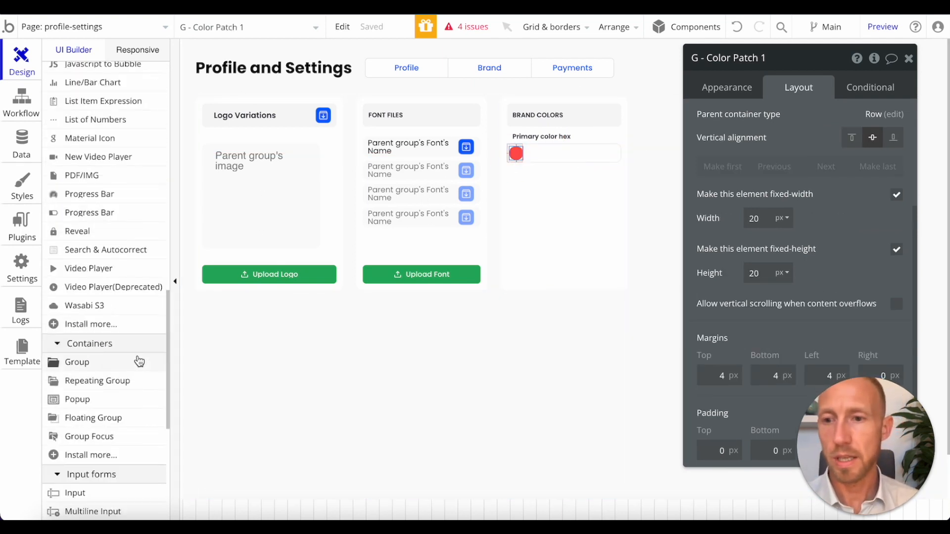
{"action": "left_click", "coordinate": [97, 379]}
{"action": "left_click", "coordinate": [612, 159]}
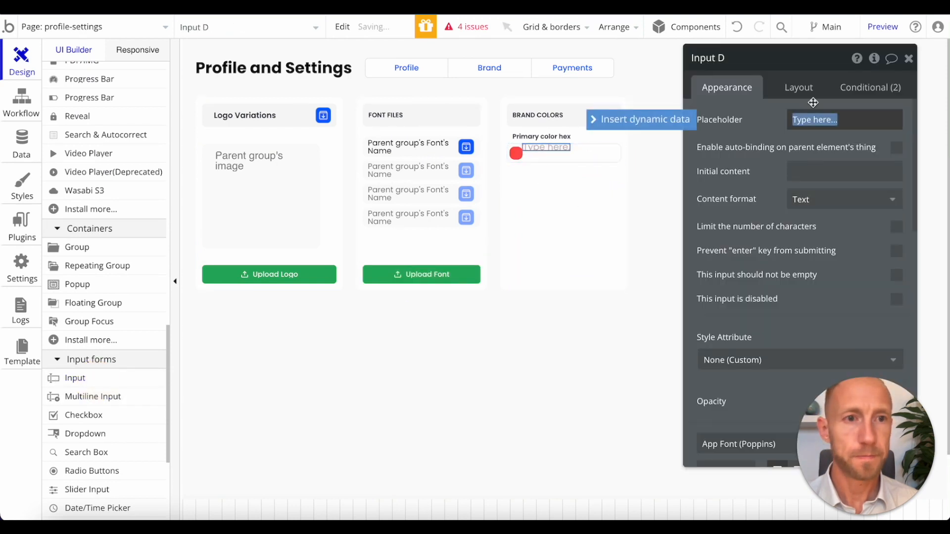
{"action": "left_click", "coordinate": [796, 86]}
{"action": "left_click_drag", "start_coordinate": [801, 57], "coordinate": [723, 61]}
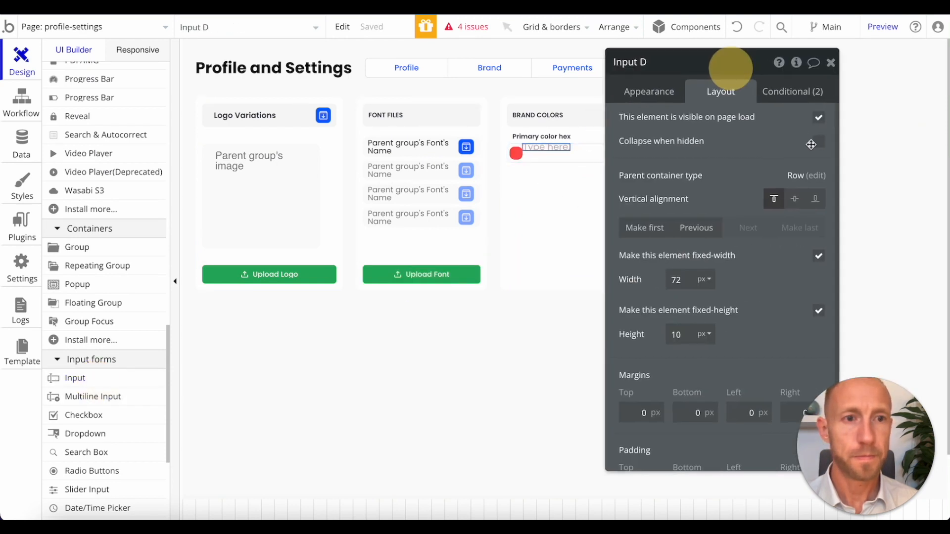
{"action": "left_click", "coordinate": [797, 200]}
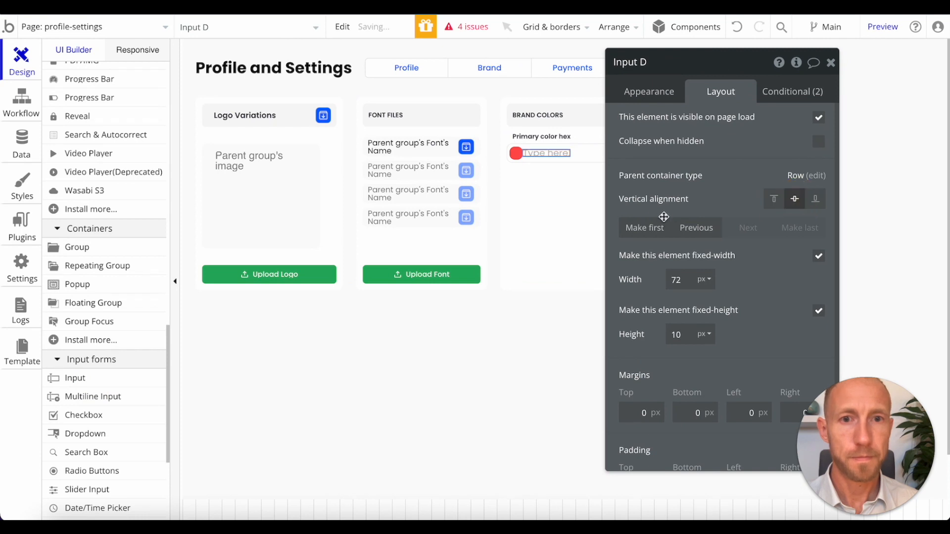
- Copy the formatting of the "Primary color hex" text and paste it onto Input D
{"action": "left_click", "coordinate": [649, 94]}
{"action": "right_click", "coordinate": [547, 136]}
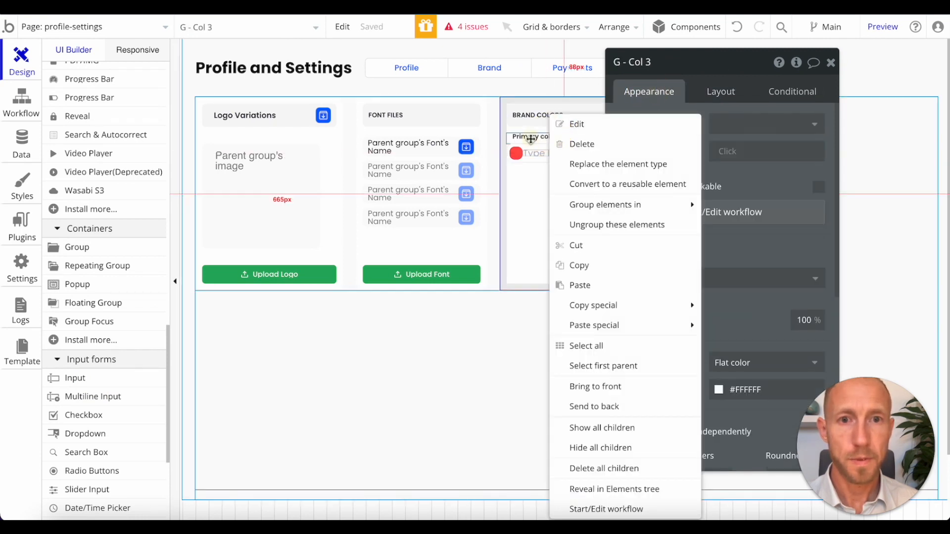
{"action": "right_click", "coordinate": [531, 140]}
{"action": "mouse_move", "coordinate": [663, 346]}
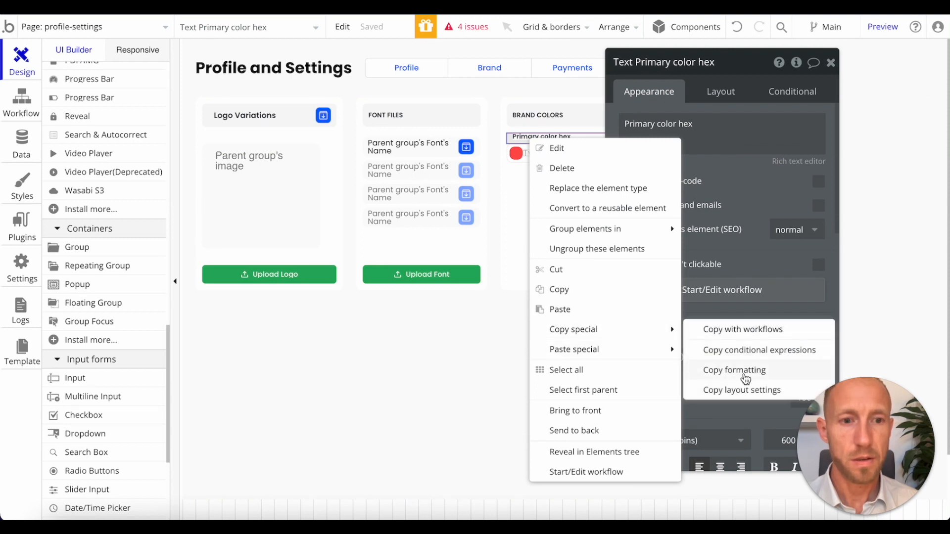
{"action": "left_click", "coordinate": [743, 372]}
{"action": "right_click", "coordinate": [547, 154]}
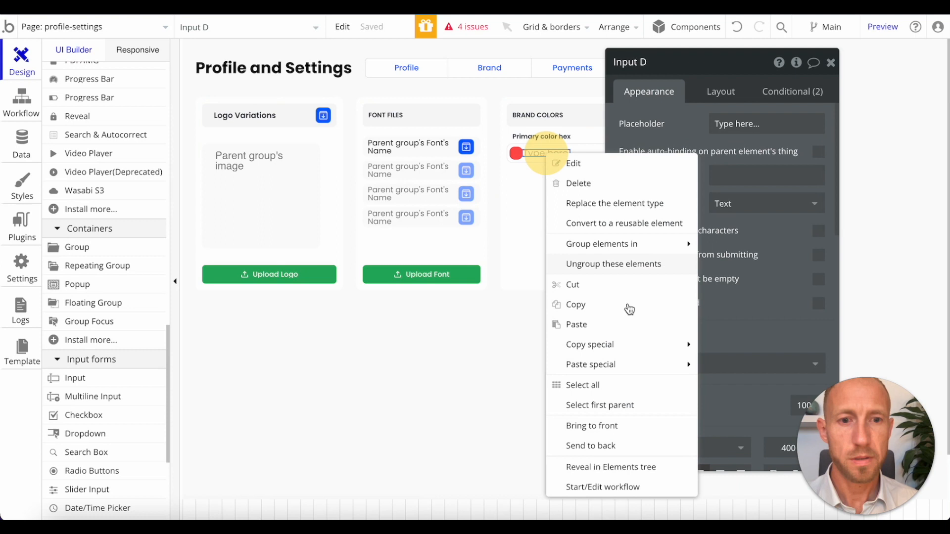
{"action": "mouse_move", "coordinate": [658, 367]}
{"action": "left_click", "coordinate": [760, 400]}
{"action": "left_click", "coordinate": [547, 211]}
{"action": "left_click", "coordinate": [555, 153]}
- Set the fixed height of Input D to 20 px
{"action": "left_click_drag", "start_coordinate": [718, 72], "coordinate": [706, 66]}
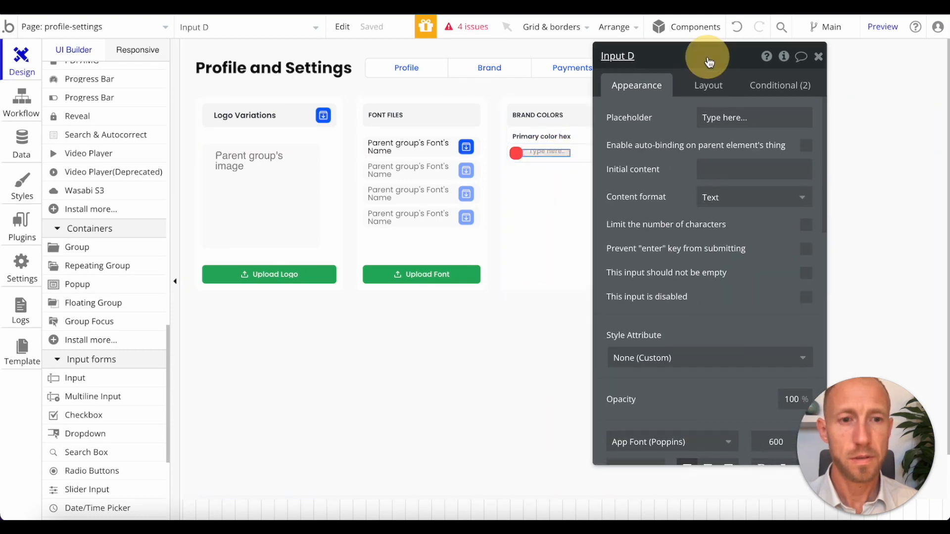
{"action": "left_click", "coordinate": [708, 85]}
{"action": "scroll", "coordinate": [689, 319], "scroll_direction": "down", "scroll_amount": 1}
{"action": "left_click", "coordinate": [676, 296]}
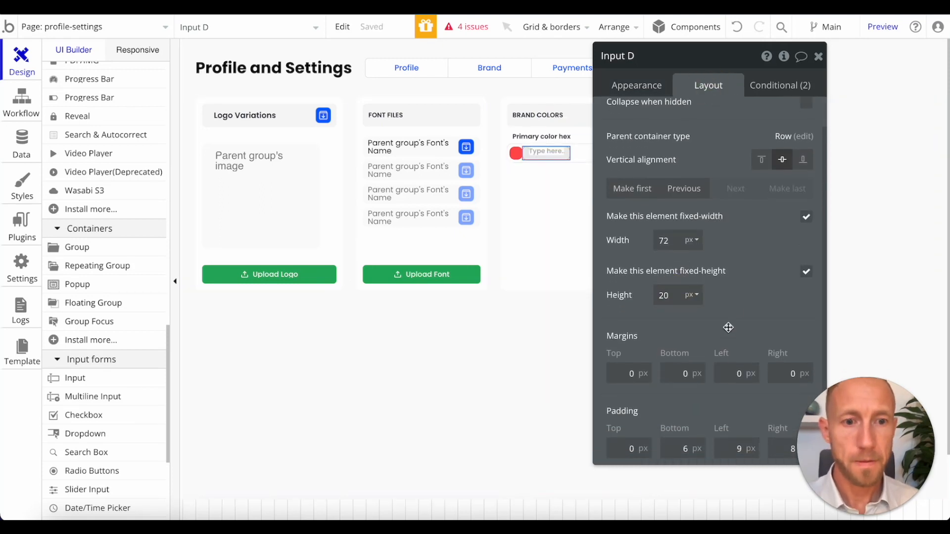
- Set the bottom, left and right padding of Input D to 0 px
{"action": "mouse_move", "coordinate": [720, 65]}
{"action": "left_mouse_down"}
{"action": "mouse_move", "coordinate": [649, 59]}
{"action": "mouse_move", "coordinate": [721, 53]}
{"action": "left_mouse_up"}
{"action": "left_click", "coordinate": [669, 438]}
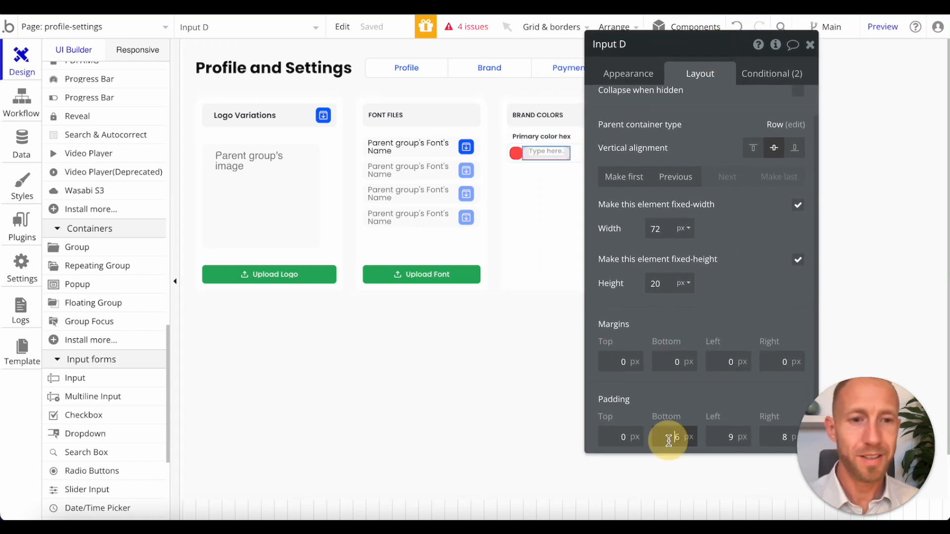
{"action": "left_click", "coordinate": [731, 435]}
{"action": "type", "text": "0"}
{"action": "left_click", "coordinate": [768, 438]}
{"action": "type", "text": "0"}
{"action": "left_click", "coordinate": [749, 391]}
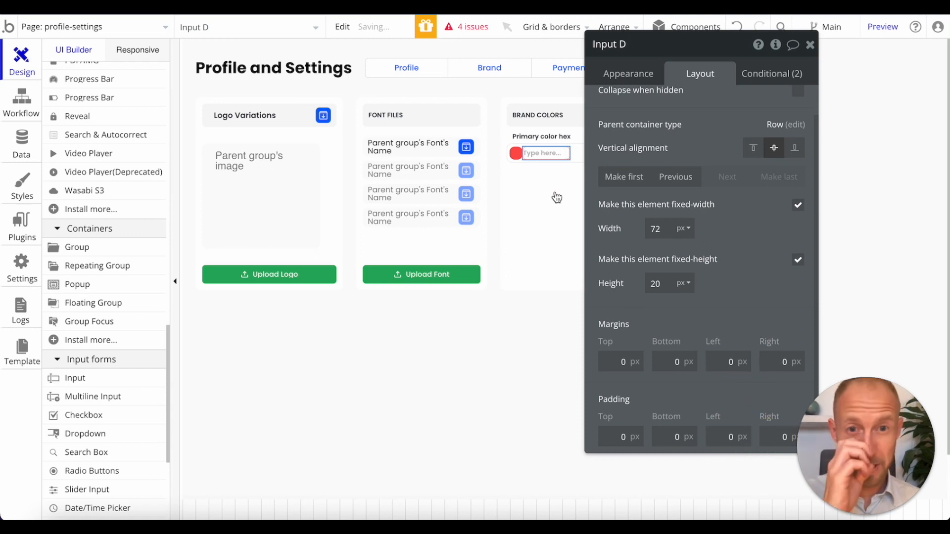
- Copy the font color #0F172A from the "Primary color hex" text
{"action": "left_click", "coordinate": [543, 135]}
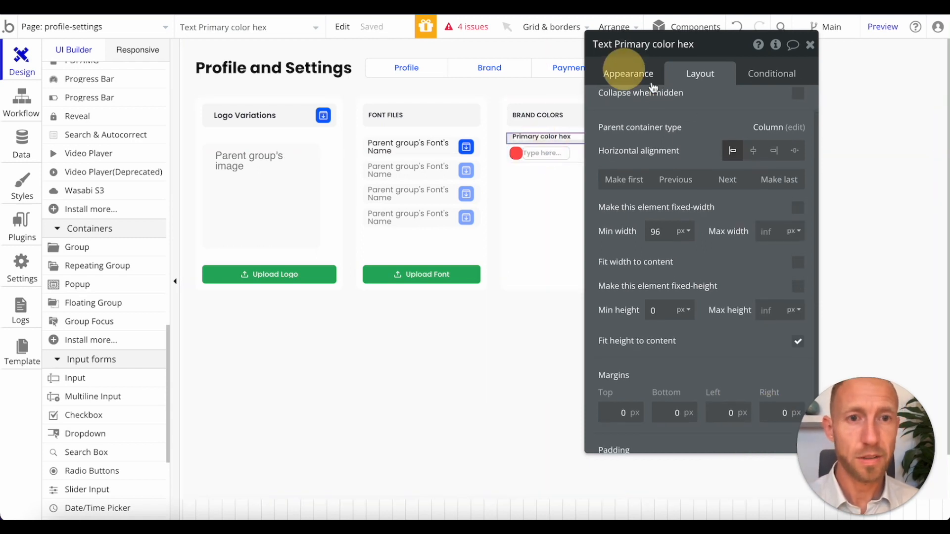
{"action": "left_click", "coordinate": [619, 73]}
{"action": "scroll", "coordinate": [686, 163], "scroll_direction": "down", "scroll_amount": 3}
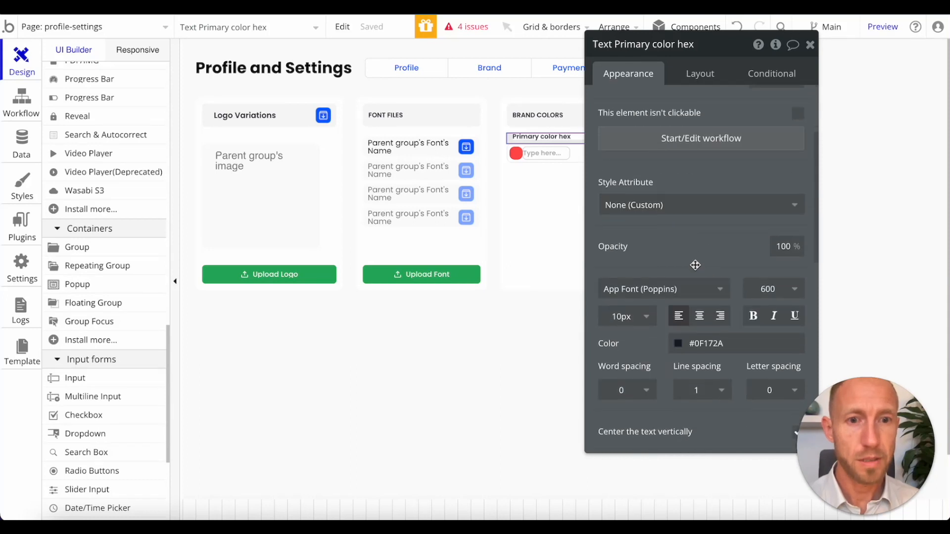
{"action": "left_click", "coordinate": [716, 342]}
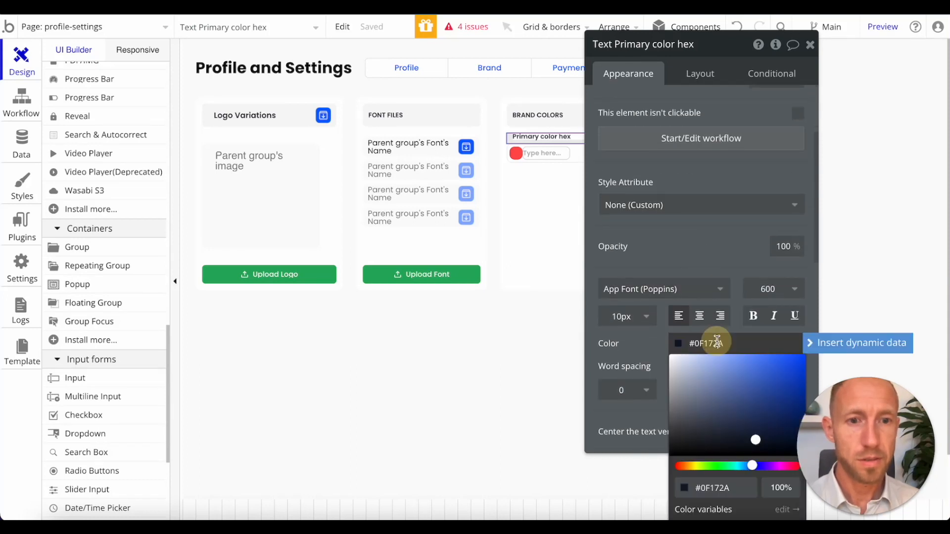
{"action": "double_click", "coordinate": [716, 342]}
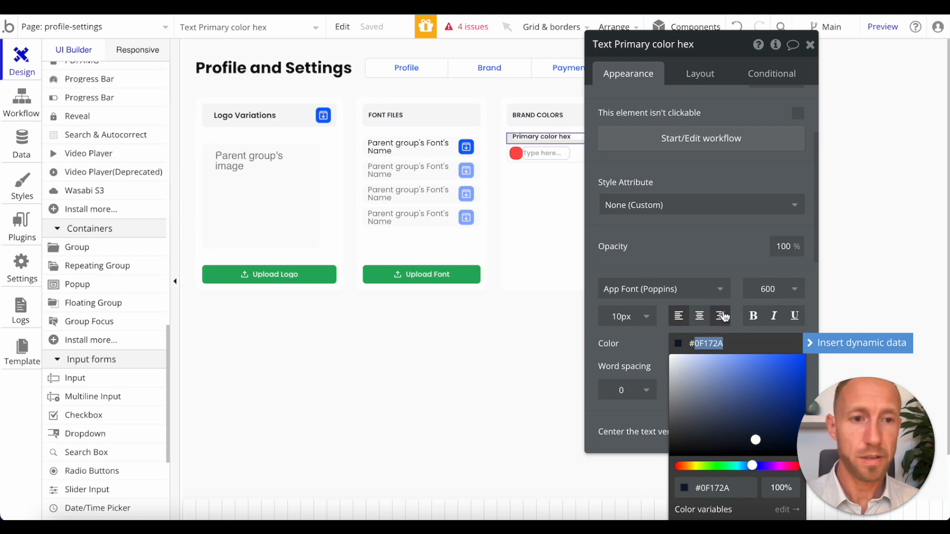
{"action": "left_click", "coordinate": [737, 258]}
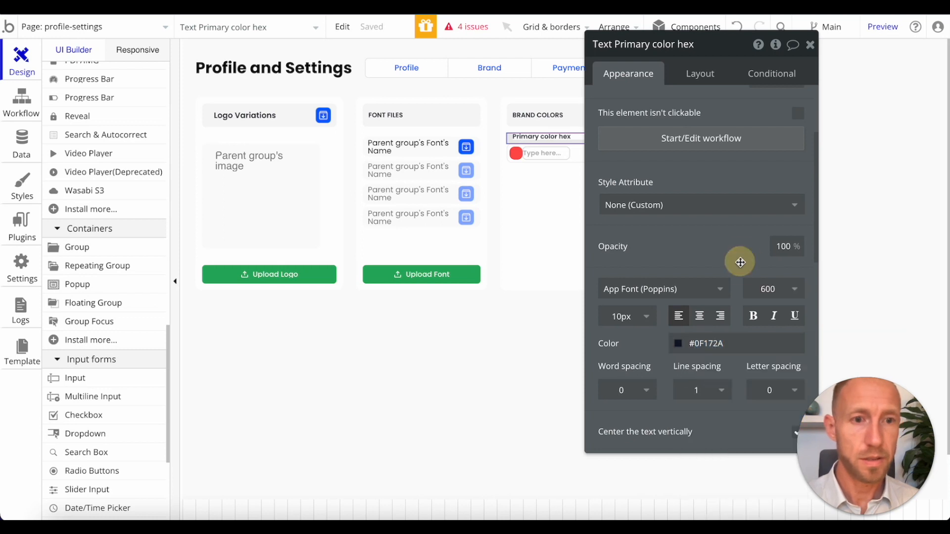
- Apply the copied color #0F172A as the font color of Input D
{"action": "left_click", "coordinate": [544, 149]}
{"action": "left_click", "coordinate": [707, 349]}
{"action": "left_click", "coordinate": [708, 349]}
{"action": "left_click", "coordinate": [712, 273]}
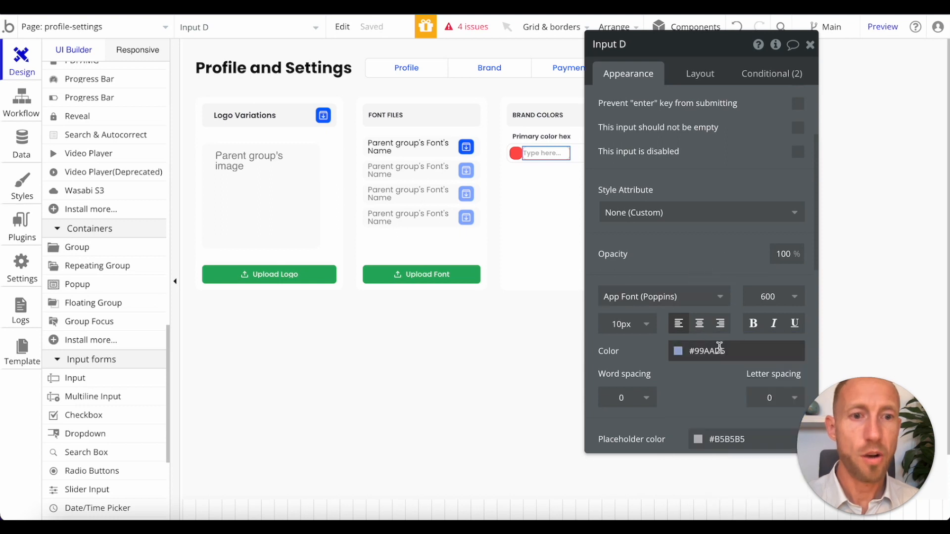
{"action": "left_click", "coordinate": [723, 350]}
{"action": "left_click", "coordinate": [719, 465]}
{"action": "key", "text": "super+v"}
{"action": "left_click", "coordinate": [713, 243]}
- Set the placeholder color of Input D to #0F172A
{"action": "scroll", "coordinate": [738, 235], "scroll_direction": "up", "scroll_amount": 3}
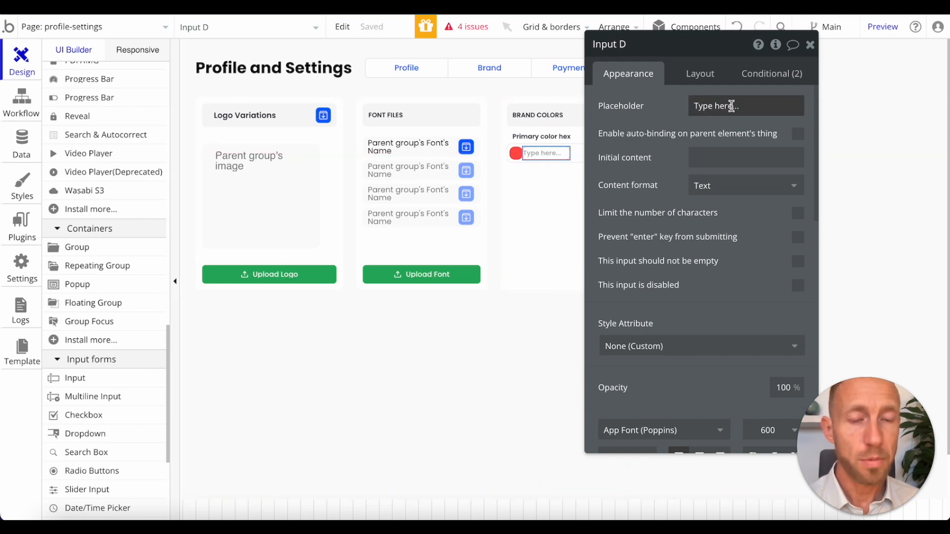
{"action": "scroll", "coordinate": [717, 268], "scroll_direction": "down", "scroll_amount": 7}
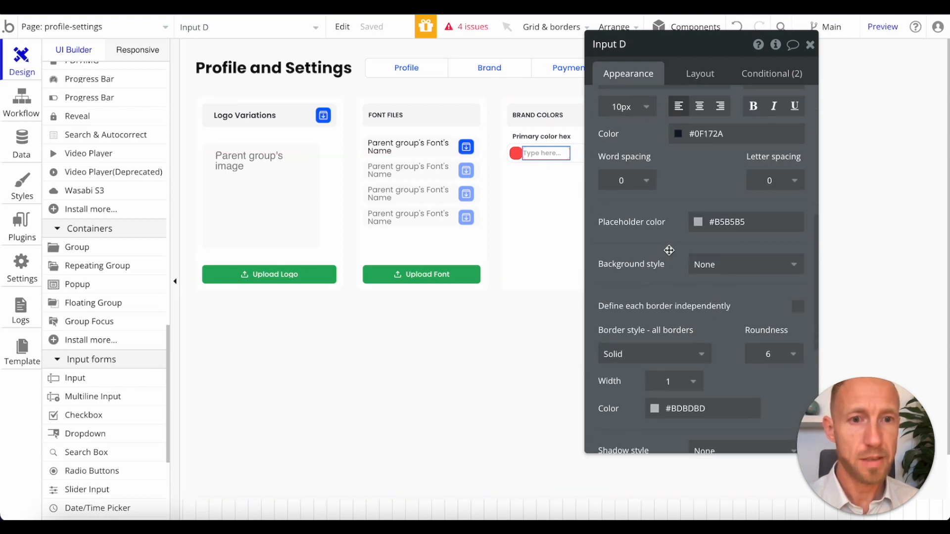
{"action": "left_click", "coordinate": [737, 219]}
{"action": "key", "text": "ctrl+v"}
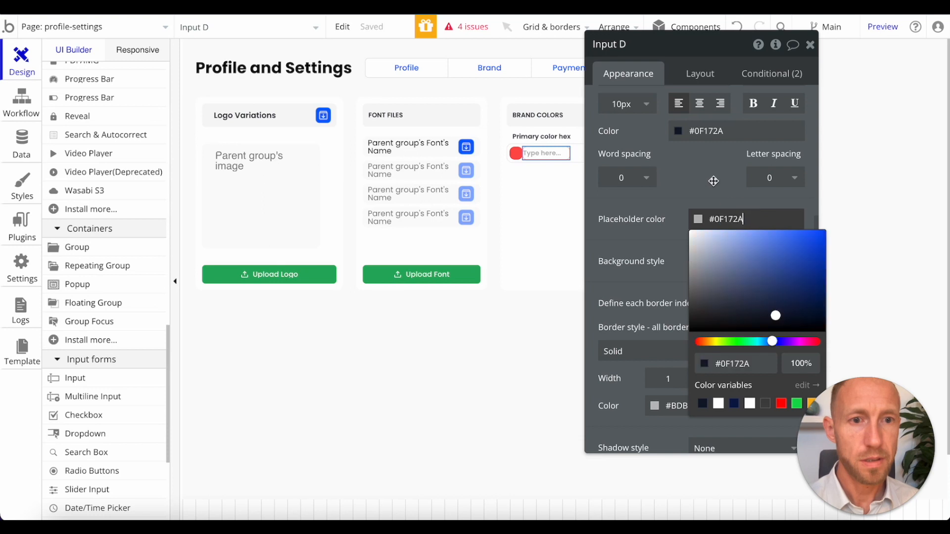
{"action": "left_click", "coordinate": [713, 179]}
{"action": "left_click", "coordinate": [563, 185]}
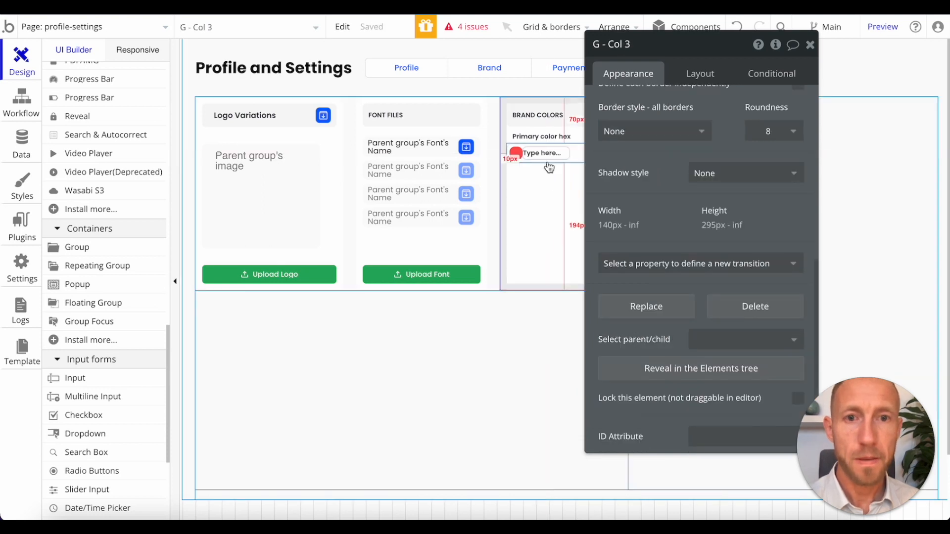
- Remove the border of Input D by setting its border style to None
{"action": "left_click", "coordinate": [543, 154]}
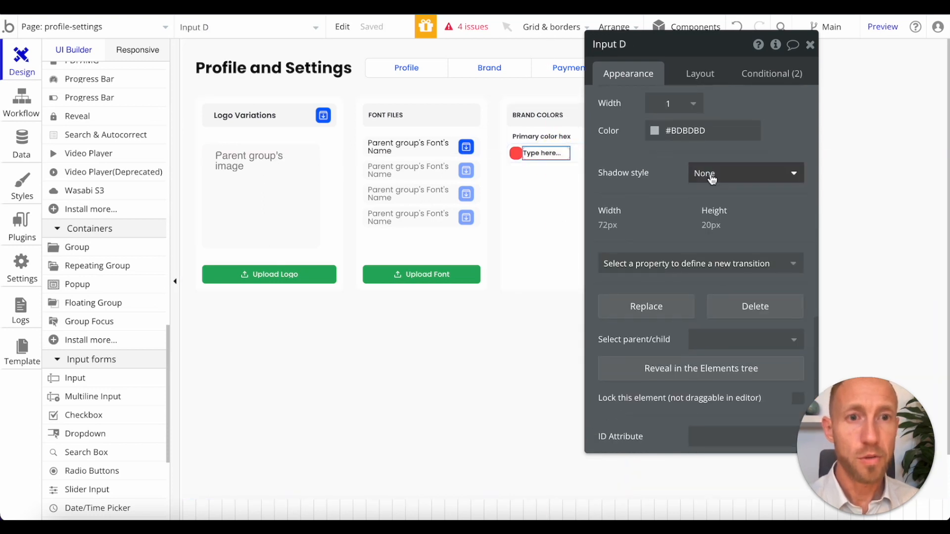
{"action": "scroll", "coordinate": [698, 196], "scroll_direction": "up", "scroll_amount": 2}
{"action": "left_click", "coordinate": [671, 185]}
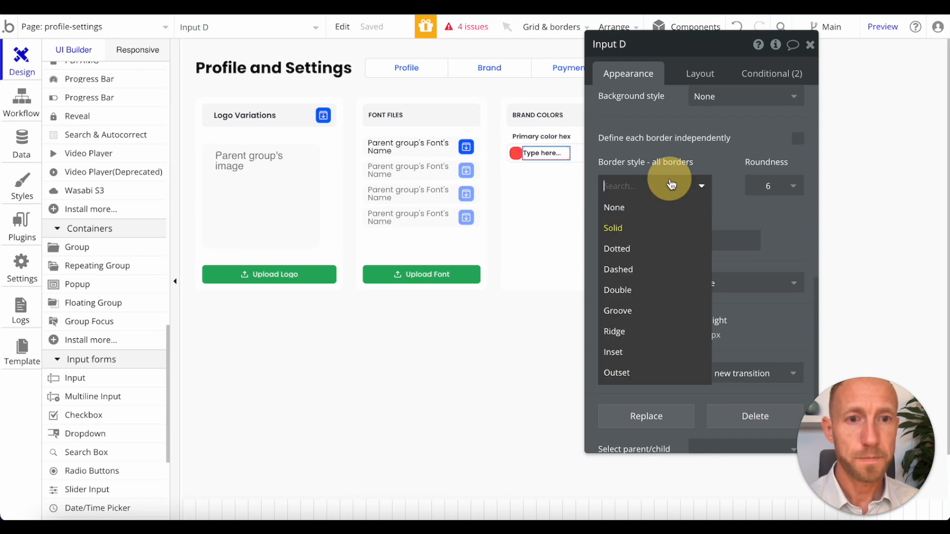
{"action": "left_click", "coordinate": [653, 208]}
{"action": "left_click", "coordinate": [530, 223]}
{"action": "left_click", "coordinate": [551, 160]}
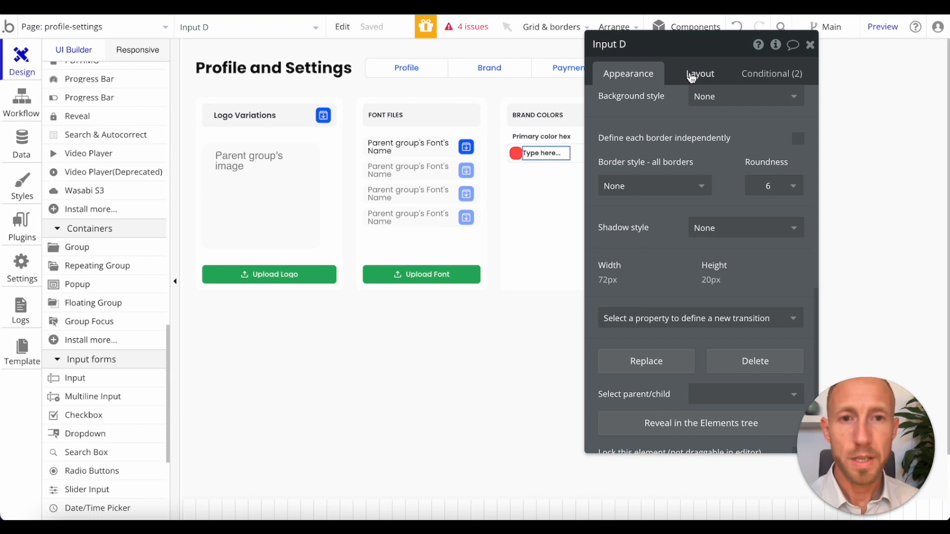
{"action": "left_click", "coordinate": [514, 227]}
{"action": "left_click", "coordinate": [546, 161]}
{"action": "left_click", "coordinate": [547, 159]}
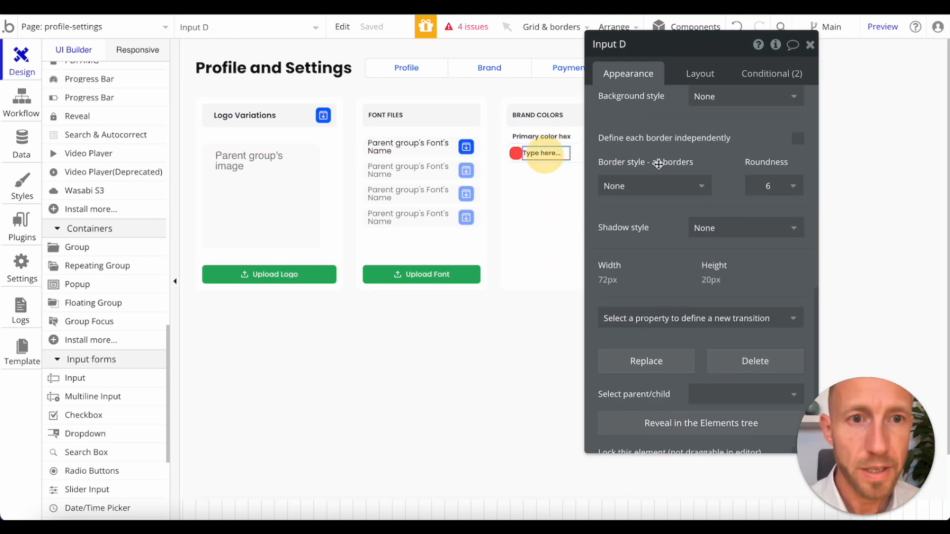
- Clear the input's placeholder text and enable auto-binding on the parent element's thing
{"action": "scroll", "coordinate": [661, 159], "scroll_direction": "up", "scroll_amount": 5}
{"action": "left_click", "coordinate": [716, 106]}
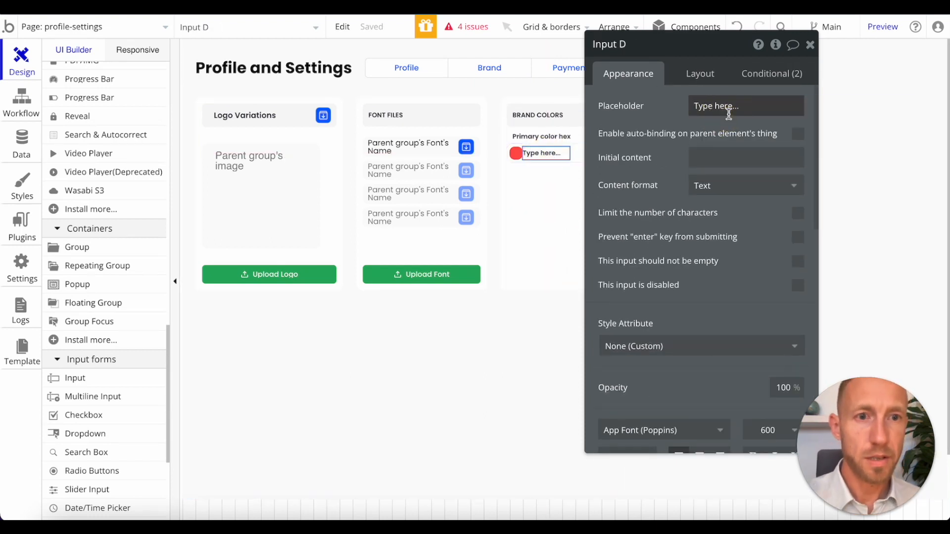
{"action": "key", "text": "ctrl+a"}
{"action": "key", "text": "BackSpace"}
{"action": "left_click", "coordinate": [797, 135]}
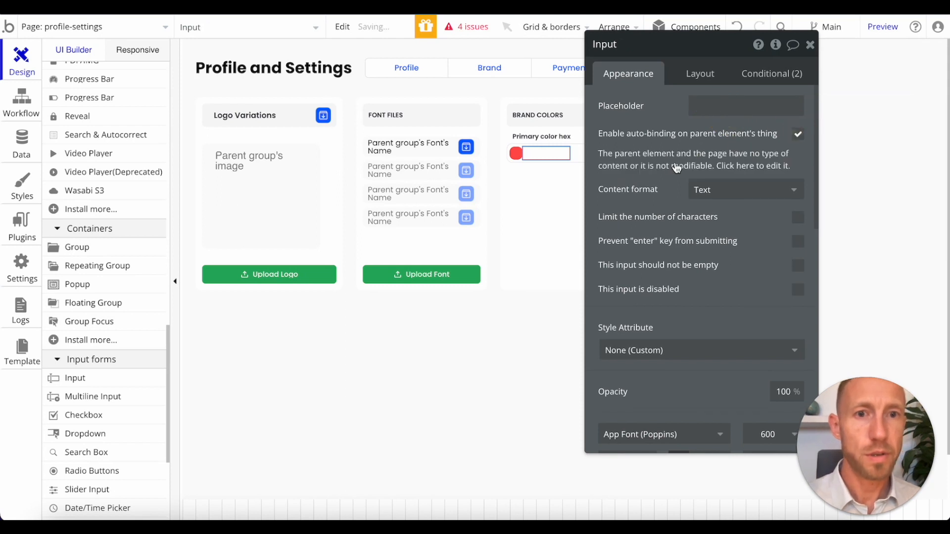
- Set G - Col 3's type of content to 1. Brand and its data source to Current User's ListOfBrands:first item
{"action": "left_click", "coordinate": [532, 183]}
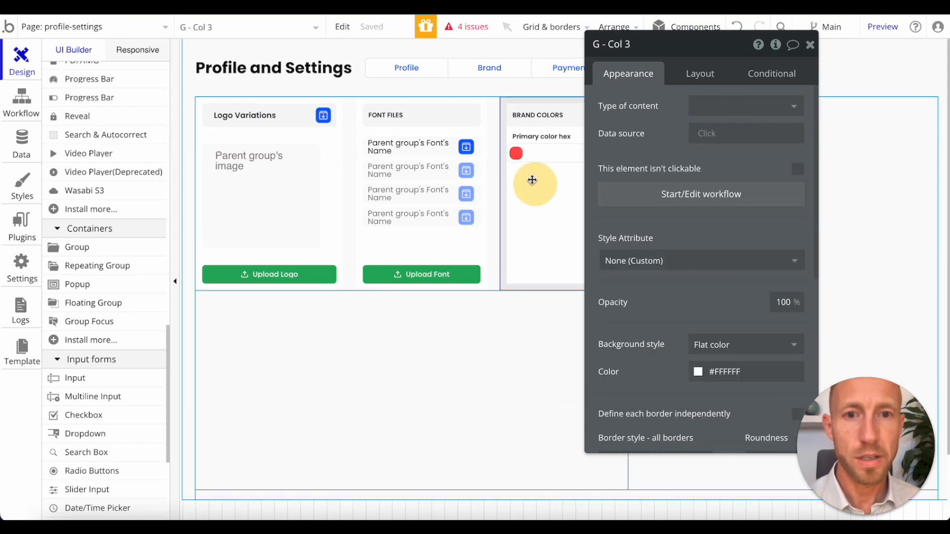
{"action": "left_click", "coordinate": [719, 105]}
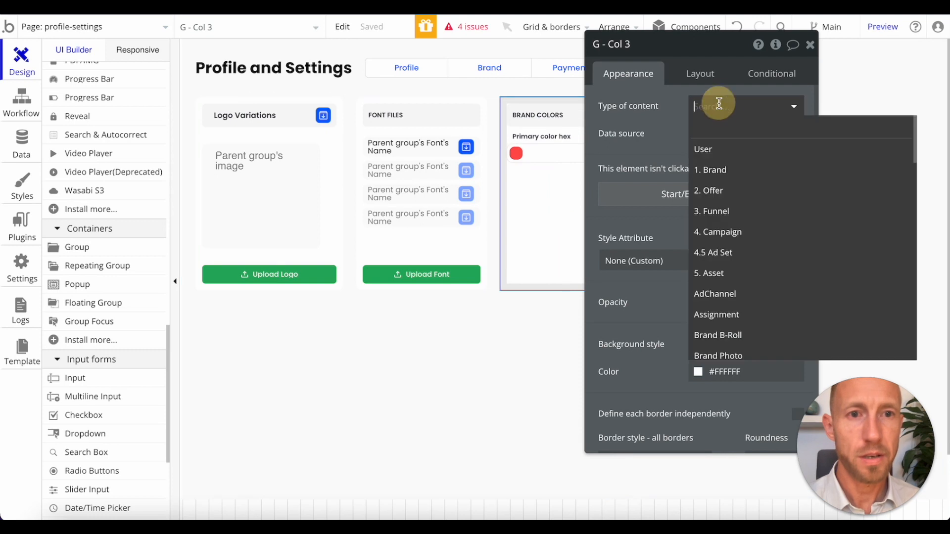
{"action": "left_click", "coordinate": [712, 153]}
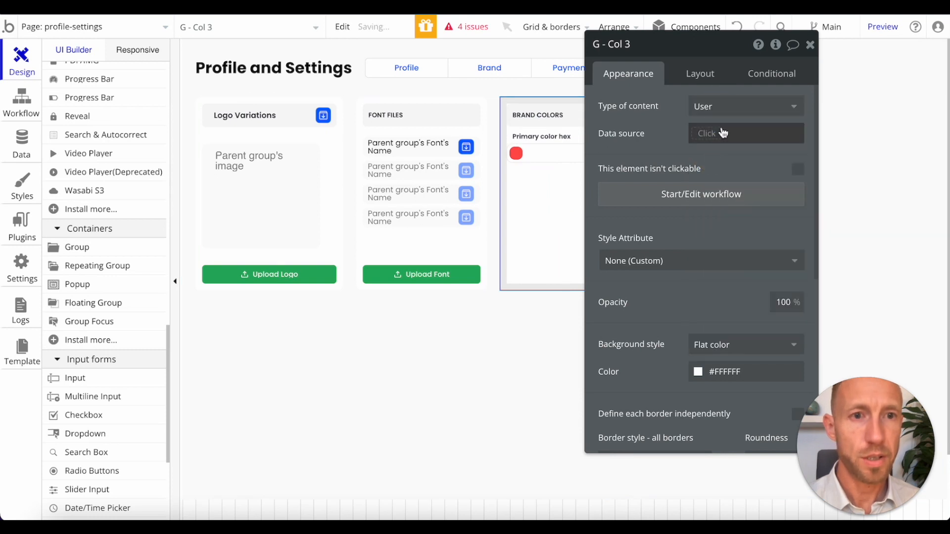
{"action": "left_click", "coordinate": [714, 107]}
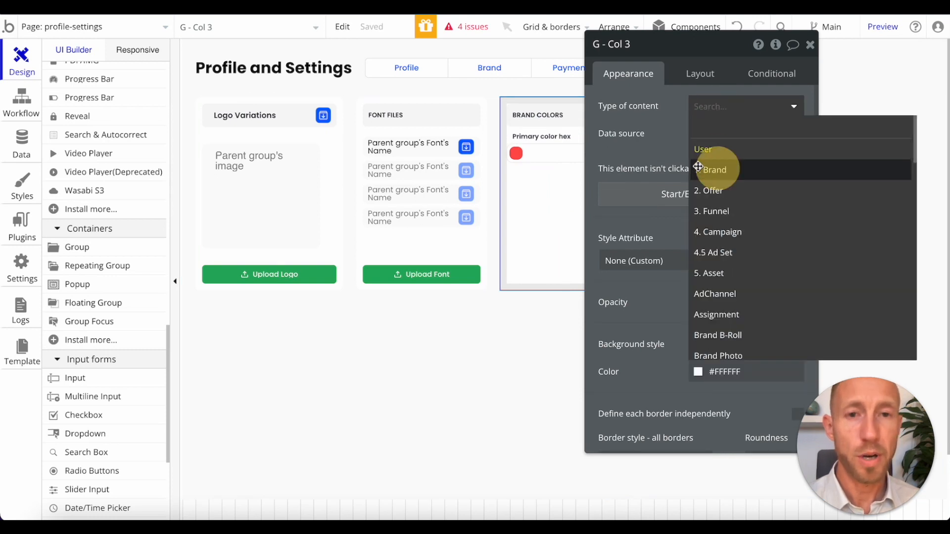
{"action": "left_click", "coordinate": [717, 170]}
{"action": "left_click", "coordinate": [713, 134]}
{"action": "left_click", "coordinate": [725, 193]}
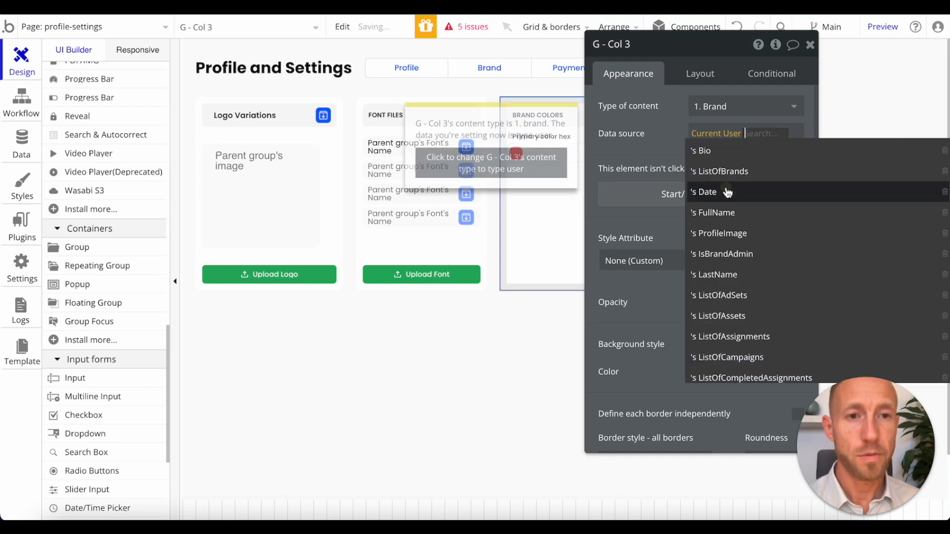
{"action": "left_click", "coordinate": [723, 170]}
{"action": "left_click", "coordinate": [725, 226]}
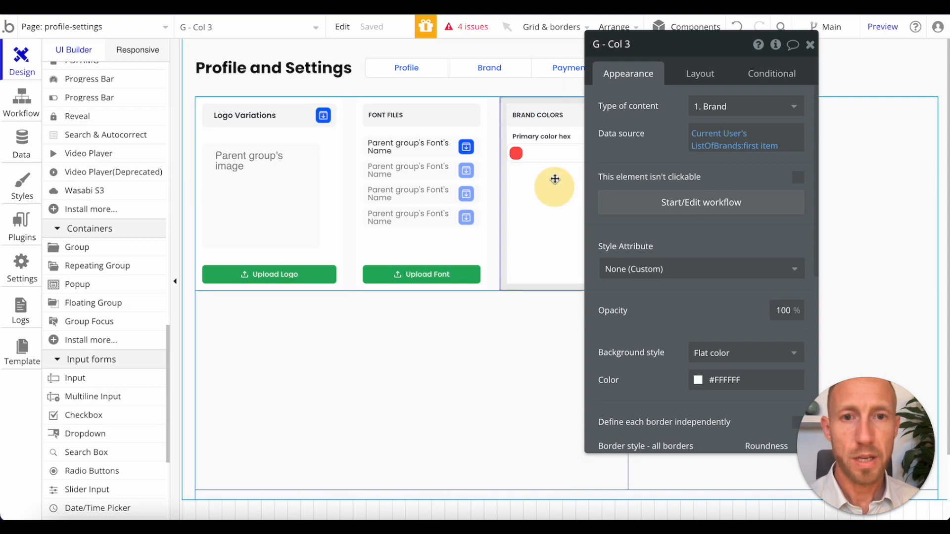
- Set G - Color 1's type of content to 1. Brand and its data source to Parent group's 1. Brand
{"action": "left_click", "coordinate": [543, 153]}
{"action": "left_click", "coordinate": [572, 155]}
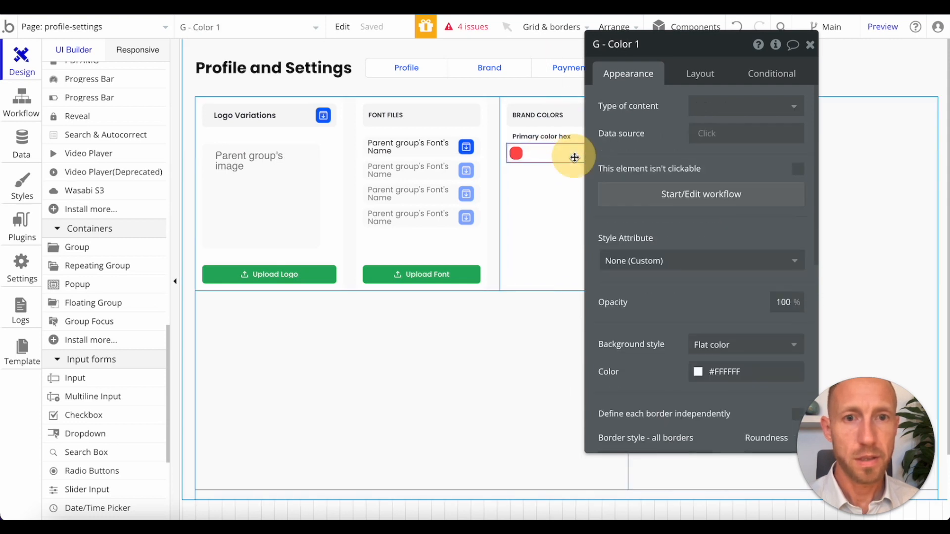
{"action": "left_click", "coordinate": [721, 108]}
{"action": "left_click", "coordinate": [720, 170]}
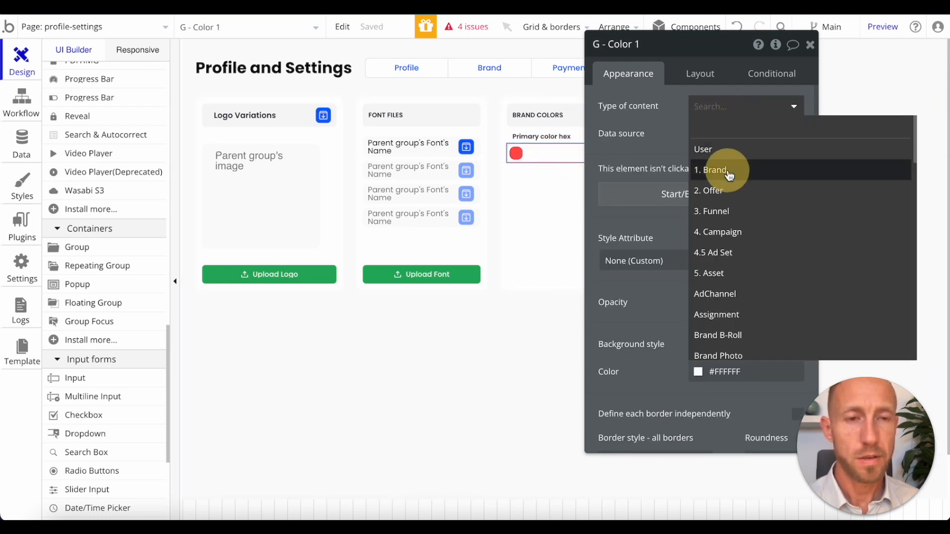
{"action": "left_click", "coordinate": [711, 135]}
{"action": "left_click", "coordinate": [726, 171]}
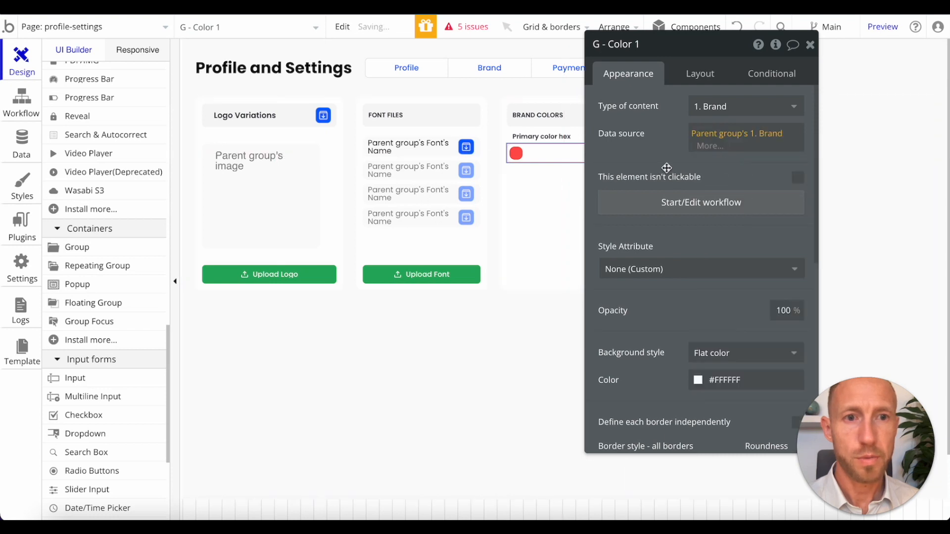
- Open the primary color hex input and check its field to modify options for auto-binding
{"action": "left_click", "coordinate": [542, 153]}
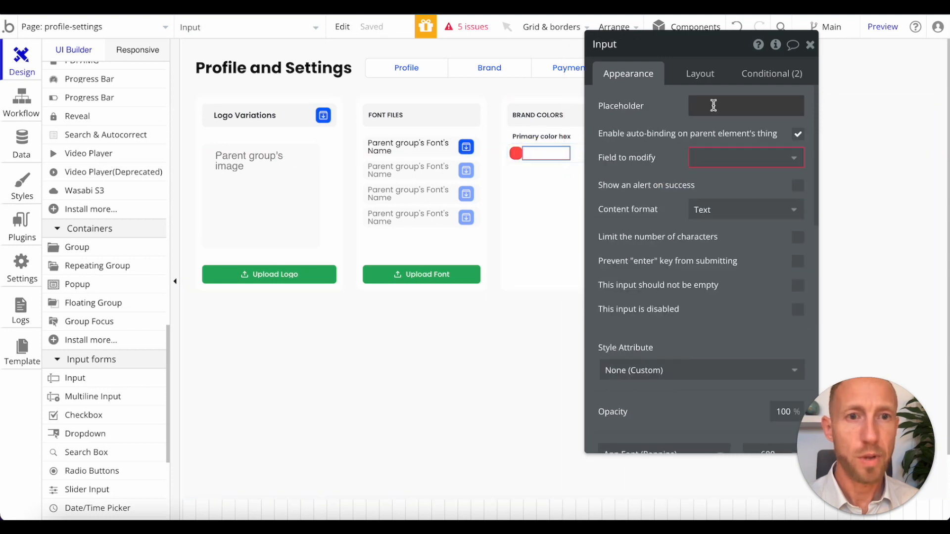
{"action": "left_click", "coordinate": [738, 155]}
{"action": "left_click", "coordinate": [670, 156]}
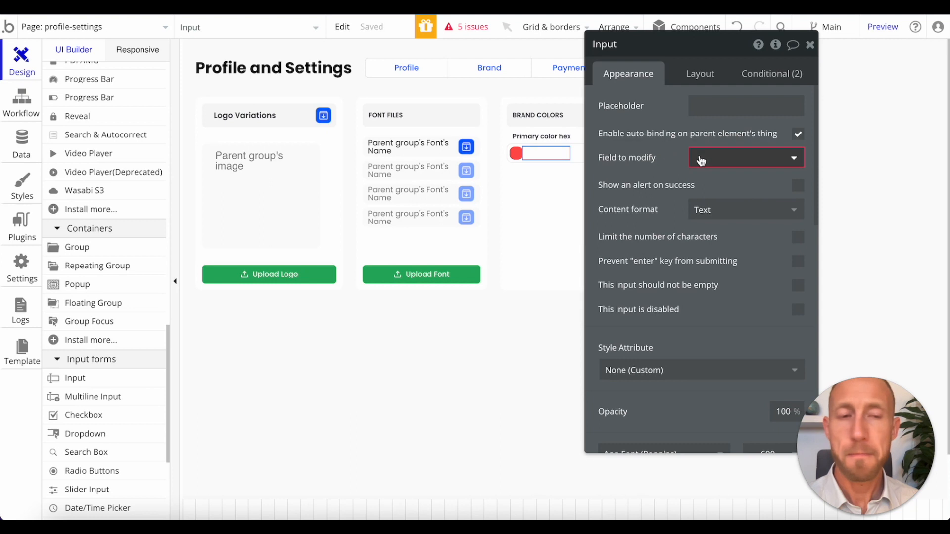
- Define a new privacy rule named Autobind for the 1. Brand data type
{"action": "left_click", "coordinate": [22, 141]}
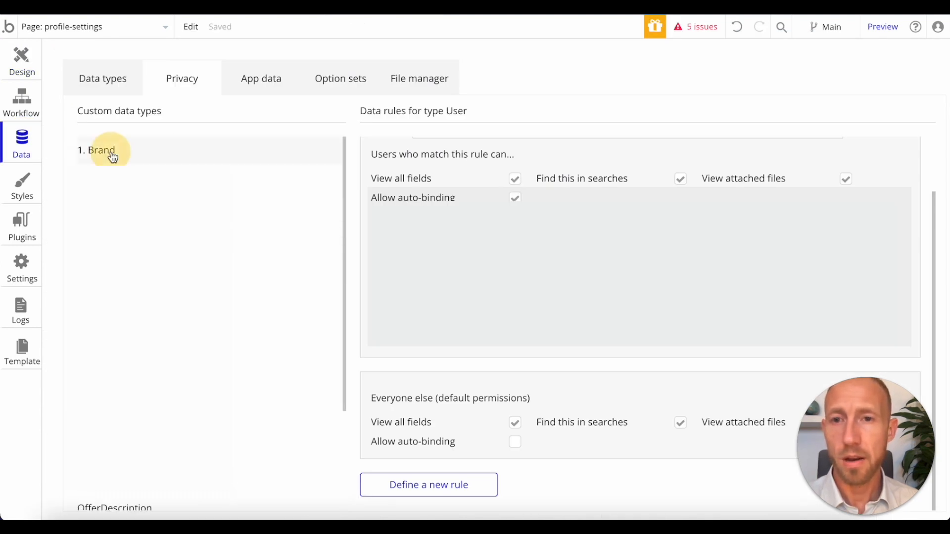
{"action": "left_click", "coordinate": [113, 153]}
{"action": "left_click", "coordinate": [385, 201]}
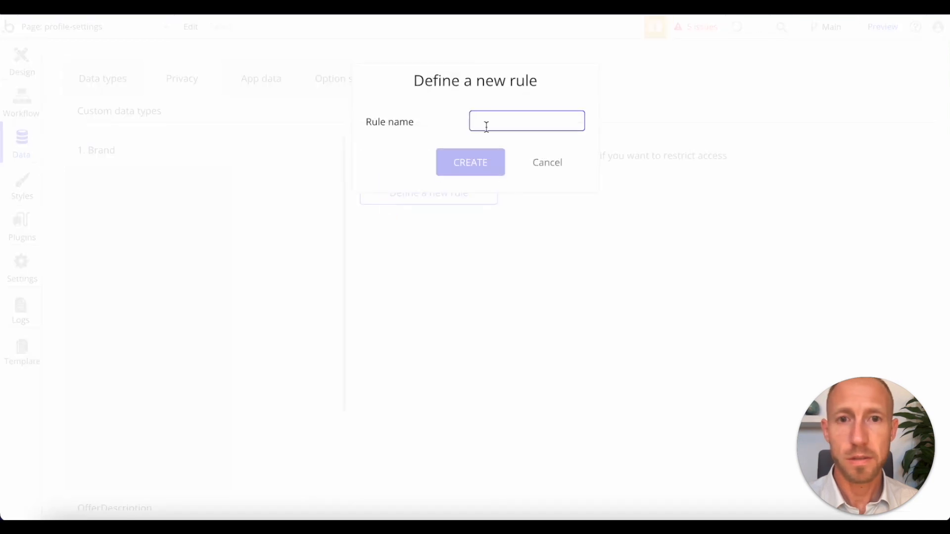
{"action": "type", "text": "Autobind"}
{"action": "left_click", "coordinate": [470, 162]}
- Set the Autobind rule's condition to Current User is logged in
{"action": "left_click", "coordinate": [425, 192]}
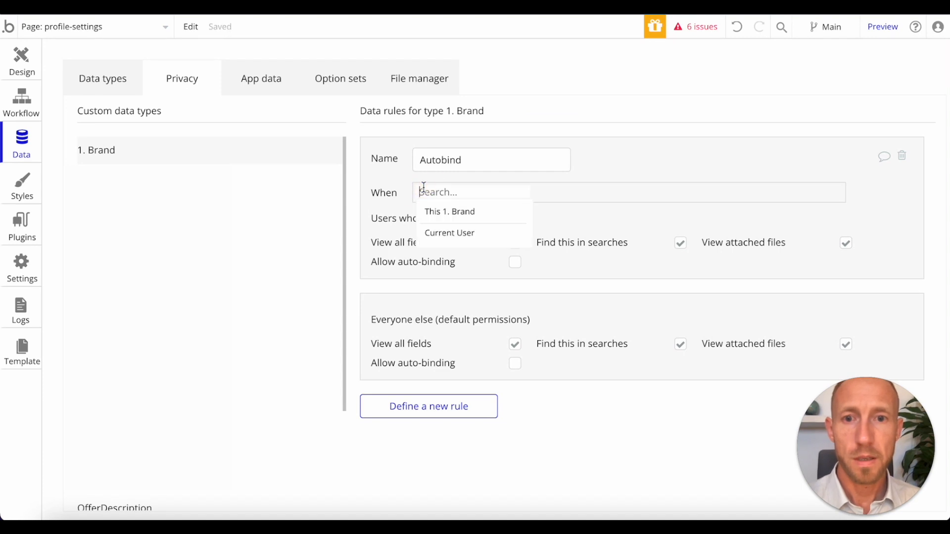
{"action": "left_click", "coordinate": [461, 242]}
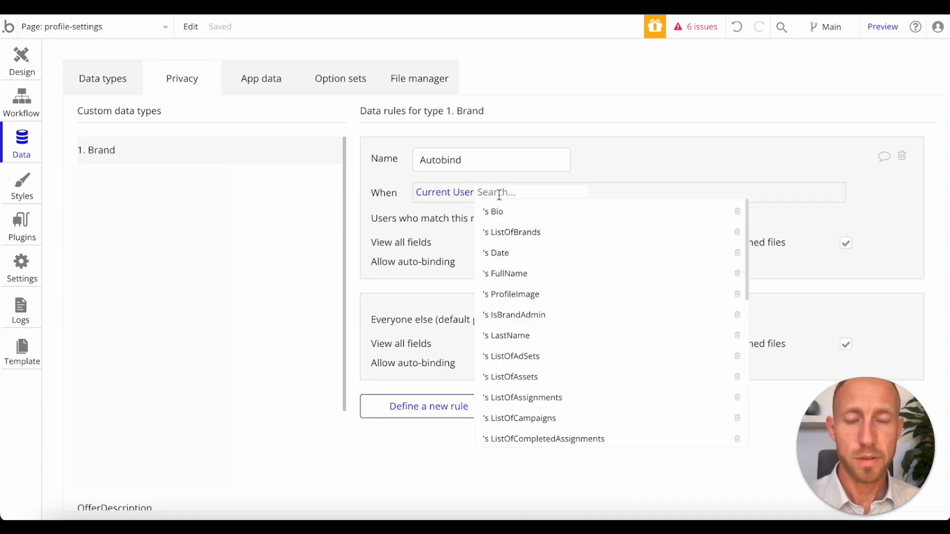
{"action": "type", "text": "is"}
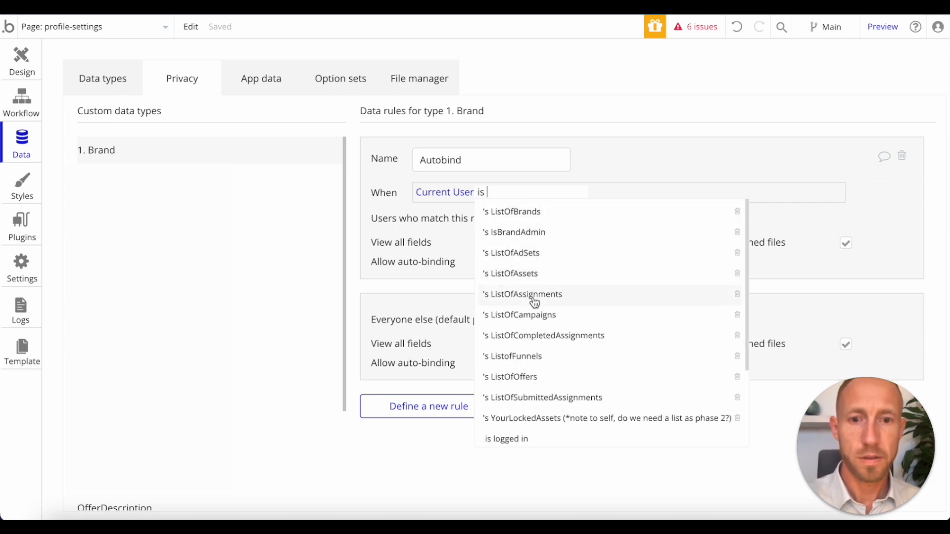
{"action": "left_click", "coordinate": [516, 428]}
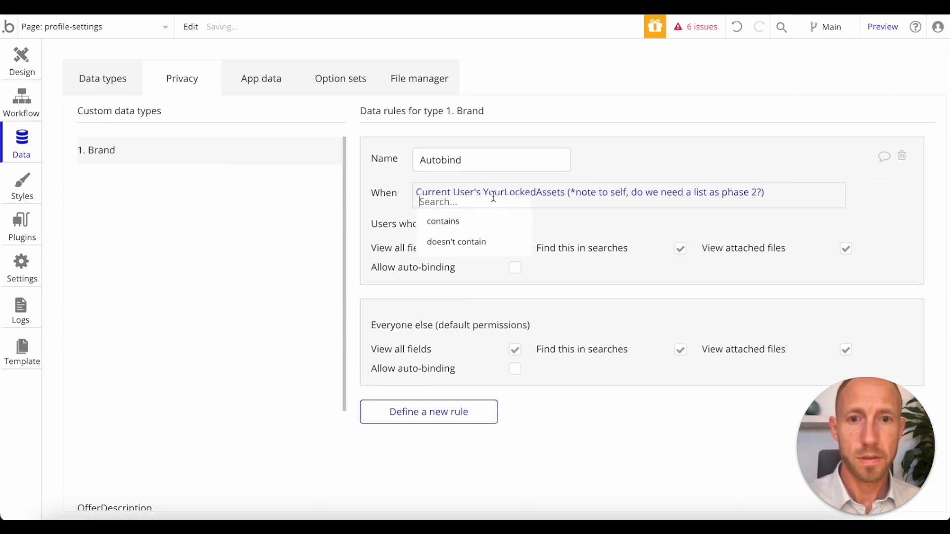
{"action": "left_click", "coordinate": [737, 28]}
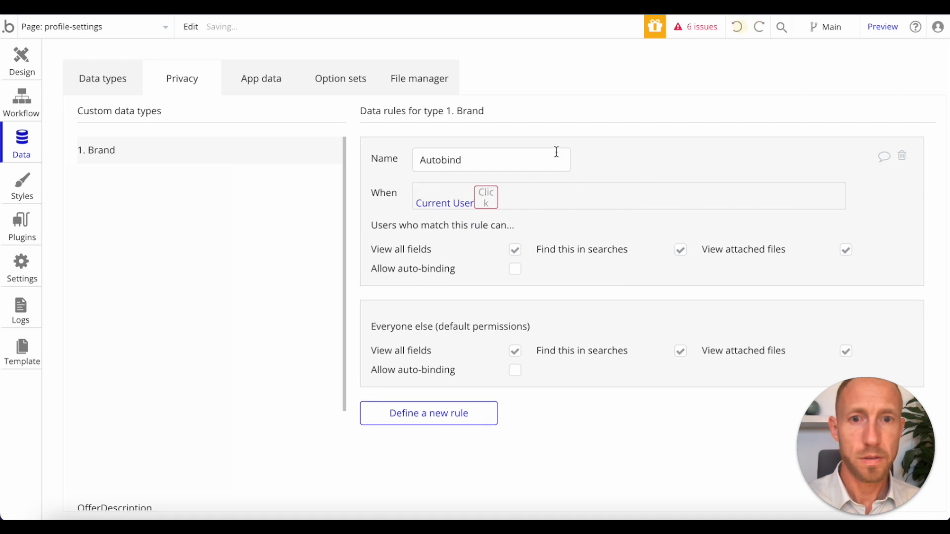
{"action": "left_click", "coordinate": [495, 198]}
{"action": "type", "text": "is lo"}
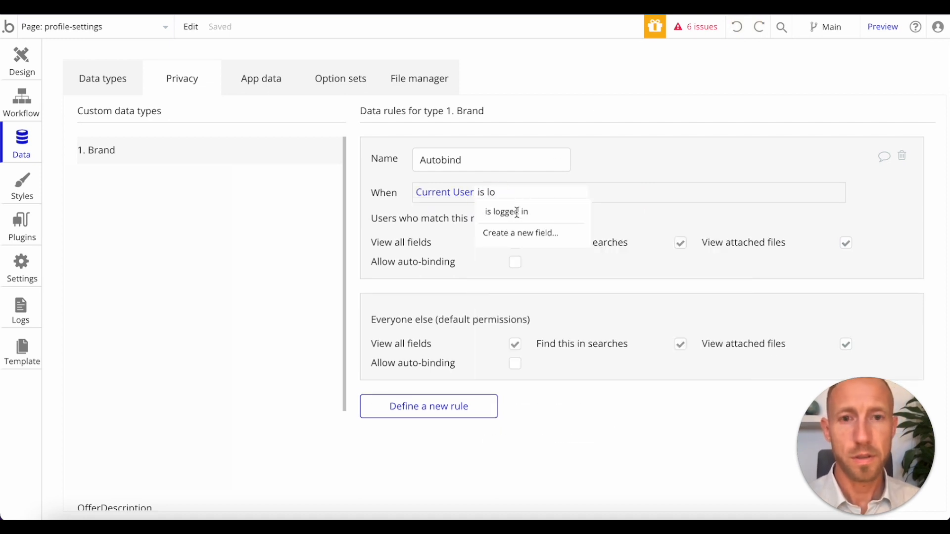
{"action": "left_click", "coordinate": [516, 211]}
{"action": "left_click", "coordinate": [657, 142]}
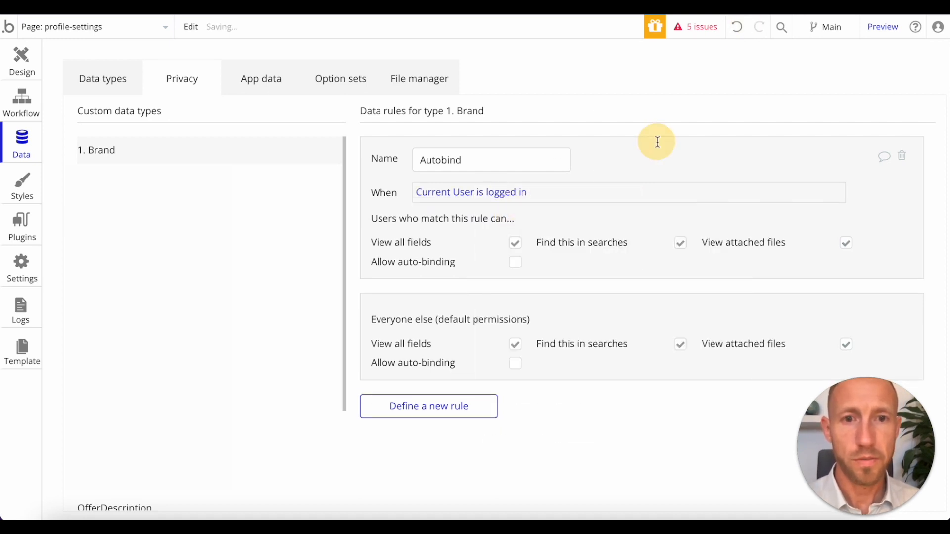
- Allow auto-binding in the Autobind rule for the PrimaryColorCode, Secondary Color Code and TertiaryColorCode fields
{"action": "left_click", "coordinate": [517, 264]}
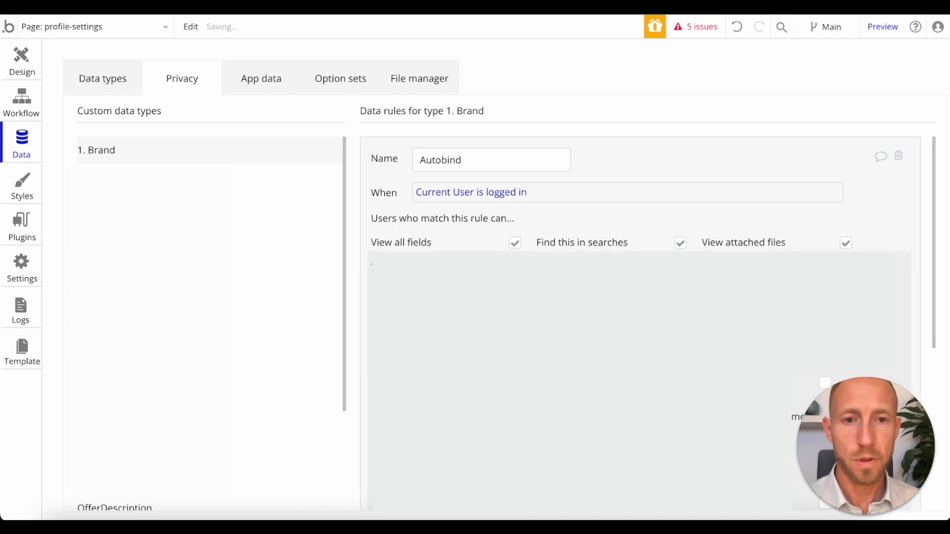
{"action": "key", "text": "ctrl+f"}
{"action": "type", "text": "color"}
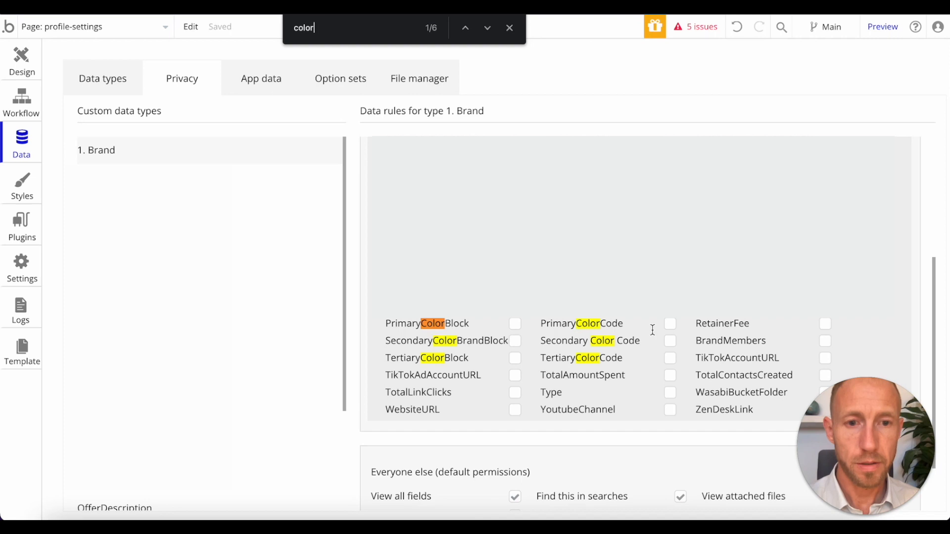
{"action": "left_click", "coordinate": [671, 325]}
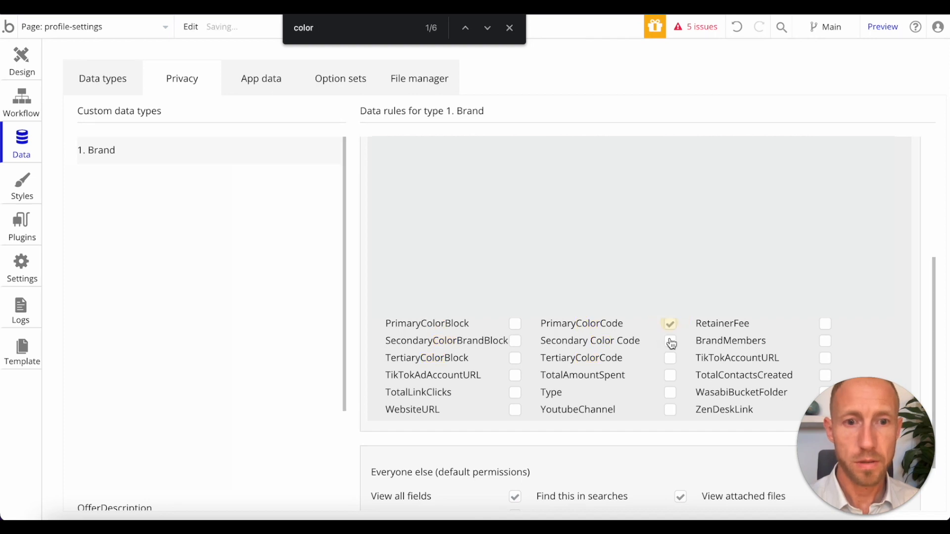
{"action": "left_click", "coordinate": [671, 346]}
{"action": "left_click", "coordinate": [671, 364]}
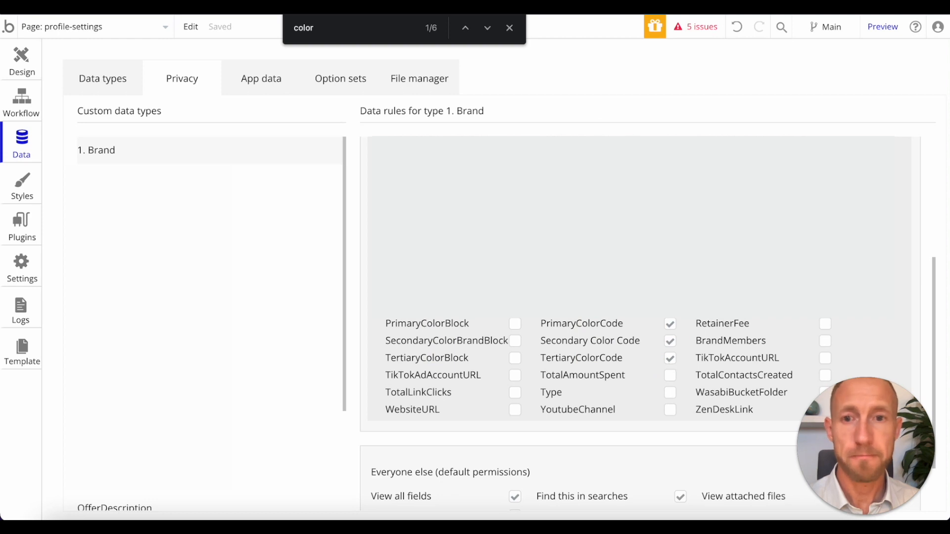
{"action": "left_click", "coordinate": [510, 28]}
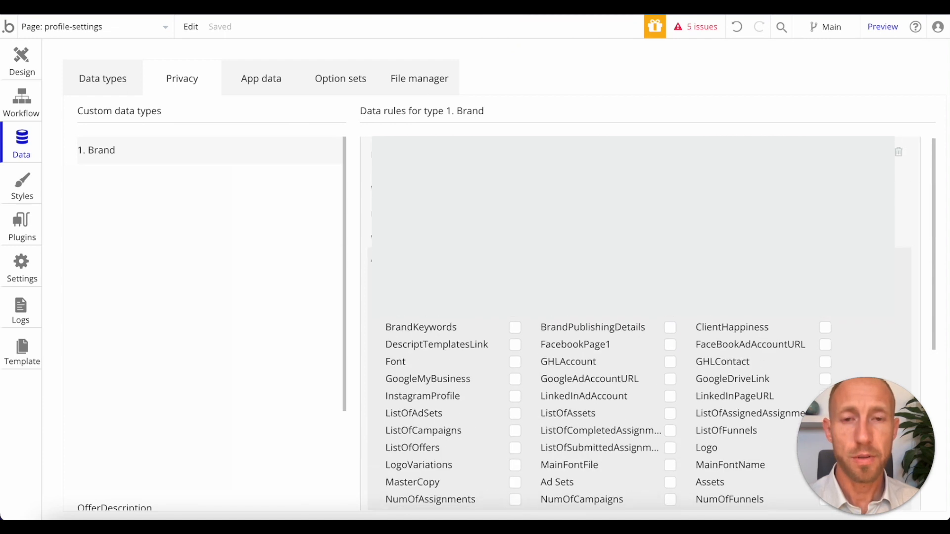
- Look through the rule's remaining fields and inspect the primary color hex text in the Figma design
{"action": "scroll", "coordinate": [643, 322], "scroll_direction": "down", "scroll_amount": 10}
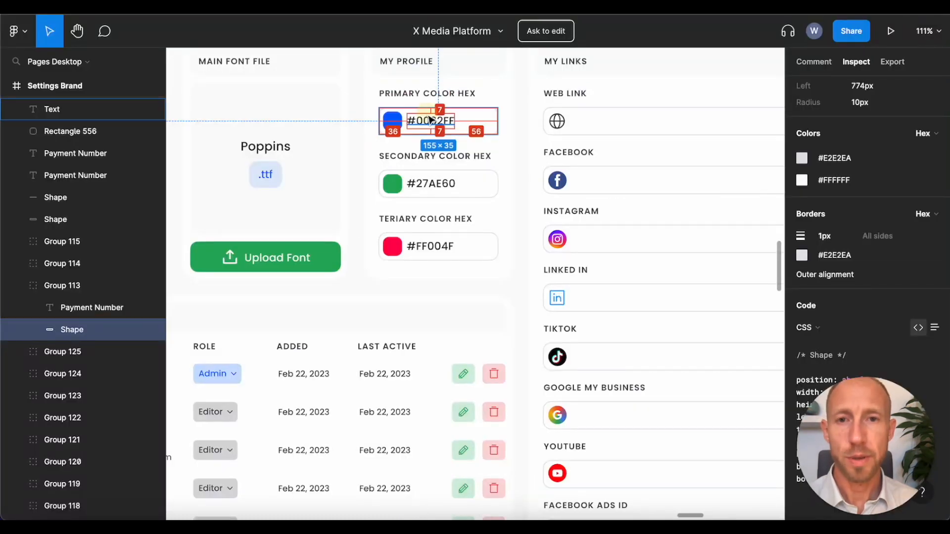
{"action": "left_click", "coordinate": [429, 120]}
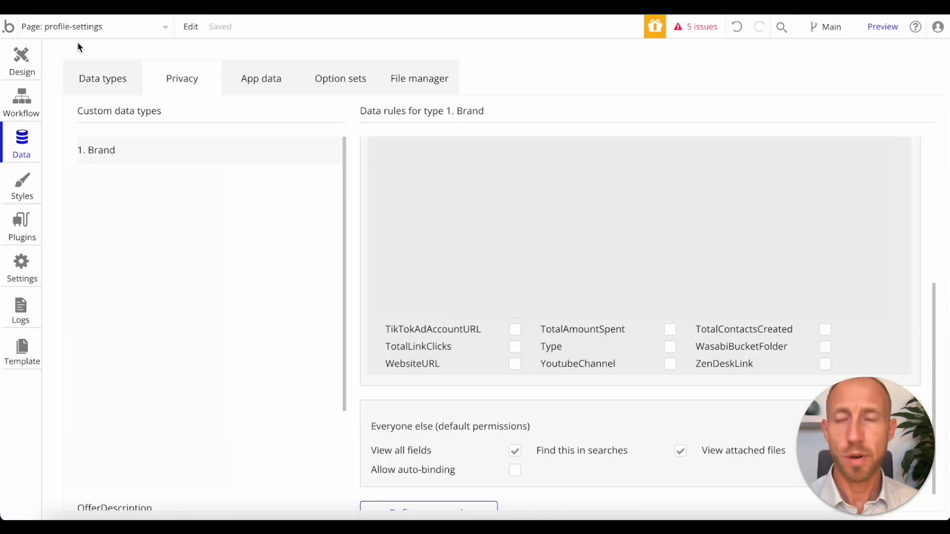
- Return to the page design and set the hex input's placeholder to Parent group's 1. Brand's PrimaryColorCode
{"action": "left_click", "coordinate": [30, 66]}
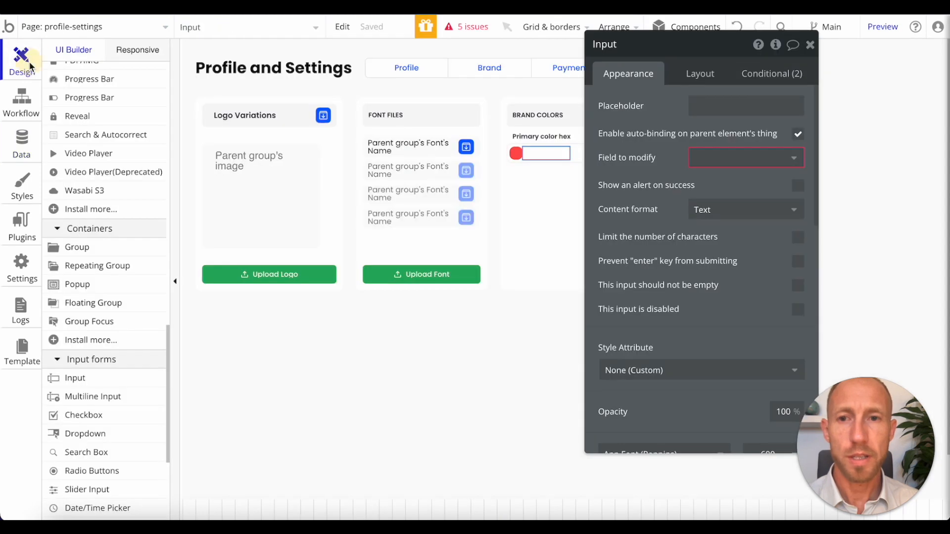
{"action": "left_click", "coordinate": [745, 106]}
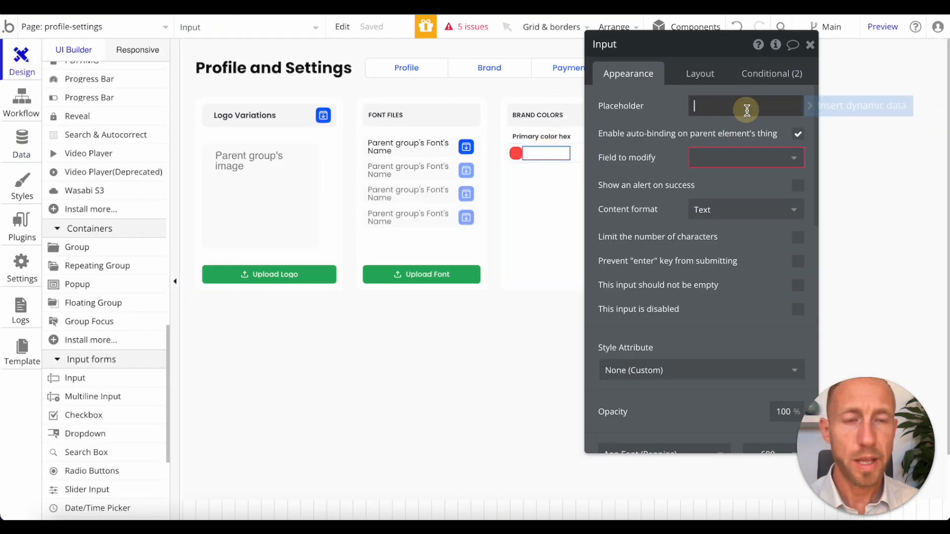
{"action": "left_click", "coordinate": [814, 108]}
{"action": "left_click", "coordinate": [748, 144]}
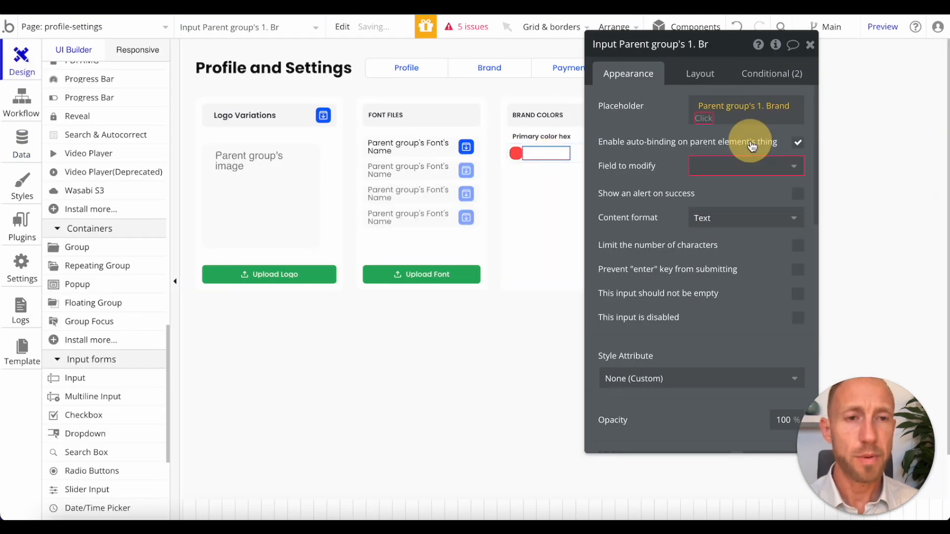
{"action": "type", "text": "prim"}
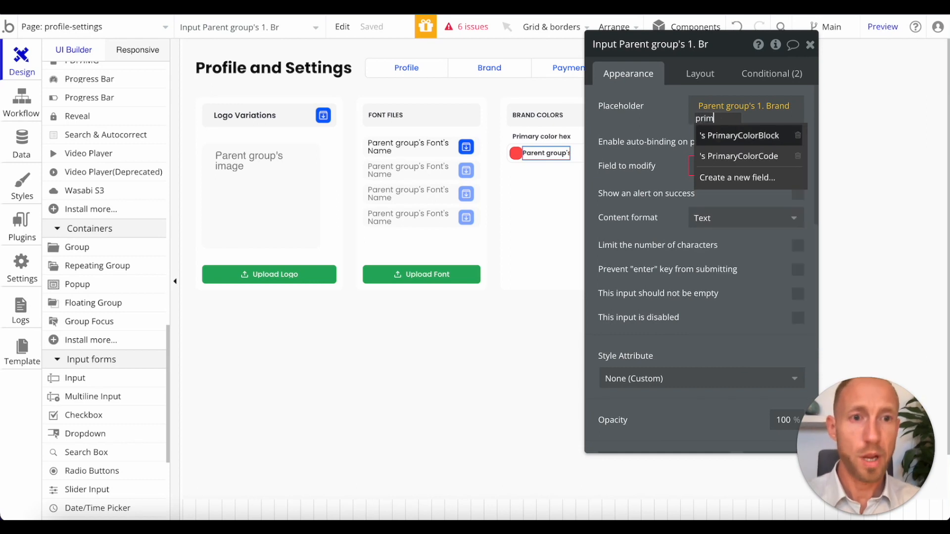
{"action": "left_click", "coordinate": [747, 156]}
{"action": "left_click", "coordinate": [646, 129]}
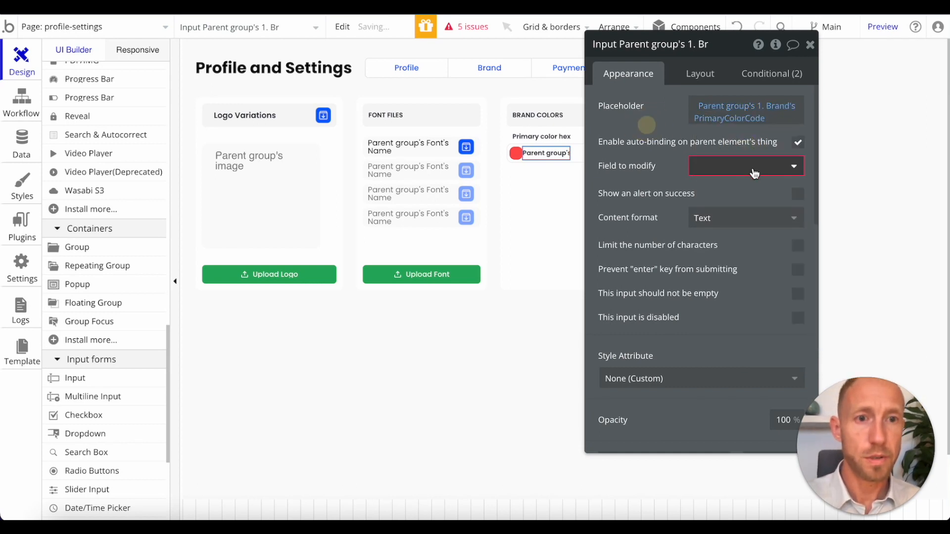
- Set the hex input's auto-binding field to modify to PrimaryColorCode
{"action": "left_click", "coordinate": [753, 168]}
{"action": "type", "text": "prim"}
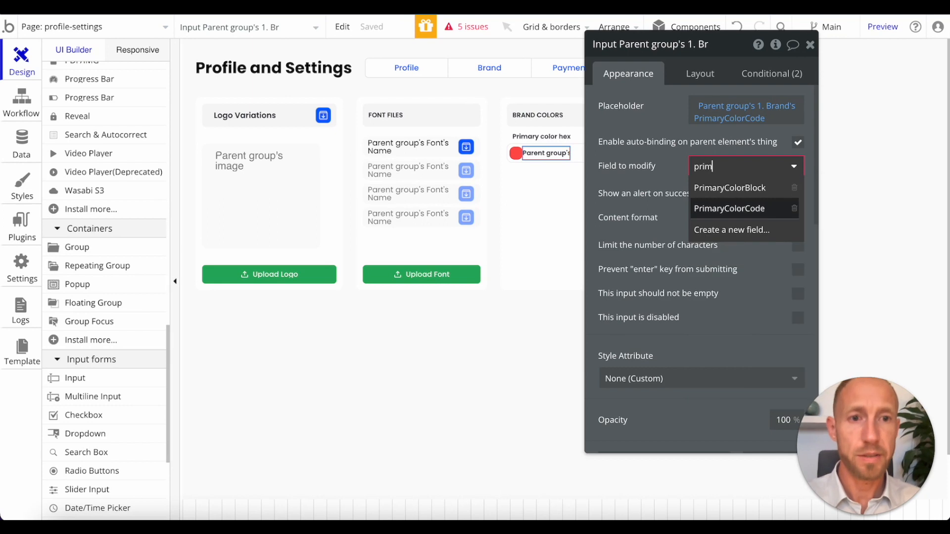
{"action": "key", "text": "Return"}
{"action": "left_click", "coordinate": [641, 184]}
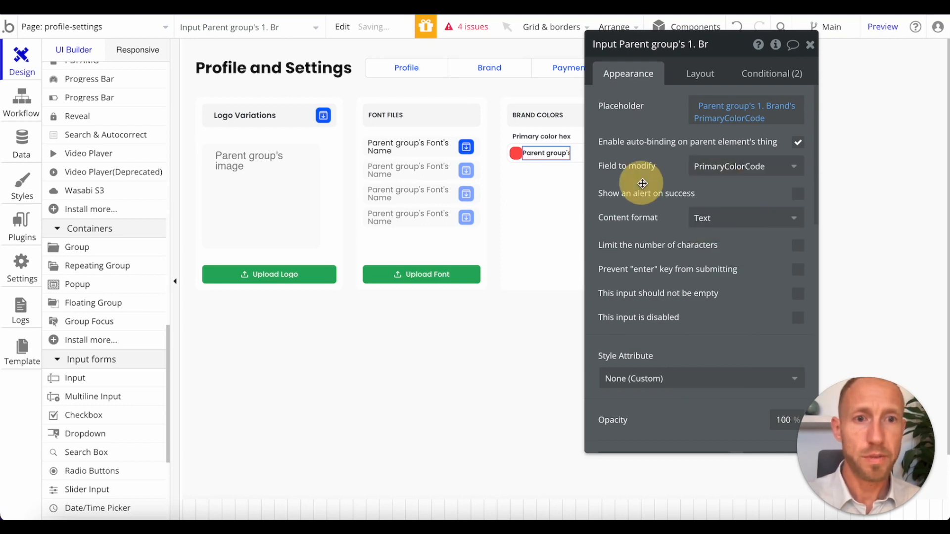
{"action": "left_click", "coordinate": [523, 202]}
- Preview the page and test the focus and text selection behavior of the primary color hex input
{"action": "left_click", "coordinate": [881, 27]}
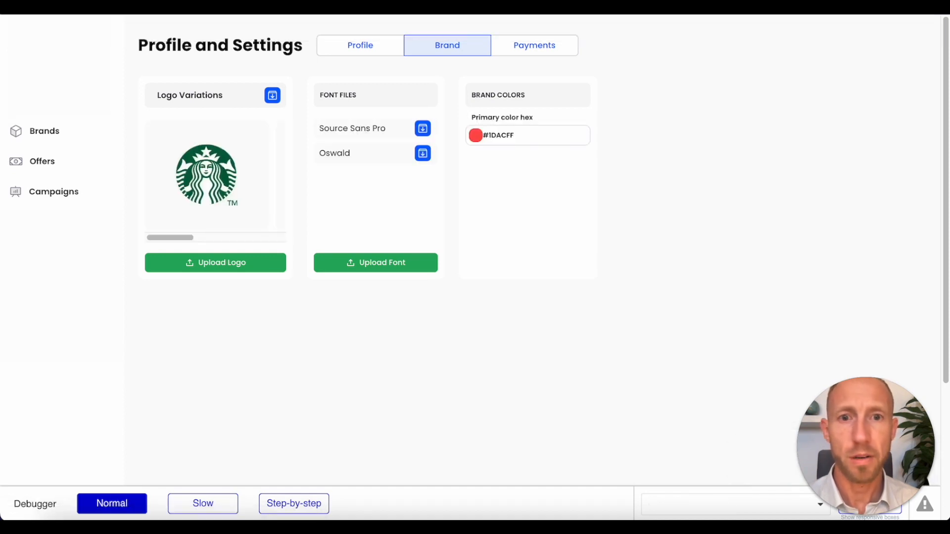
{"action": "double_click", "coordinate": [489, 137]}
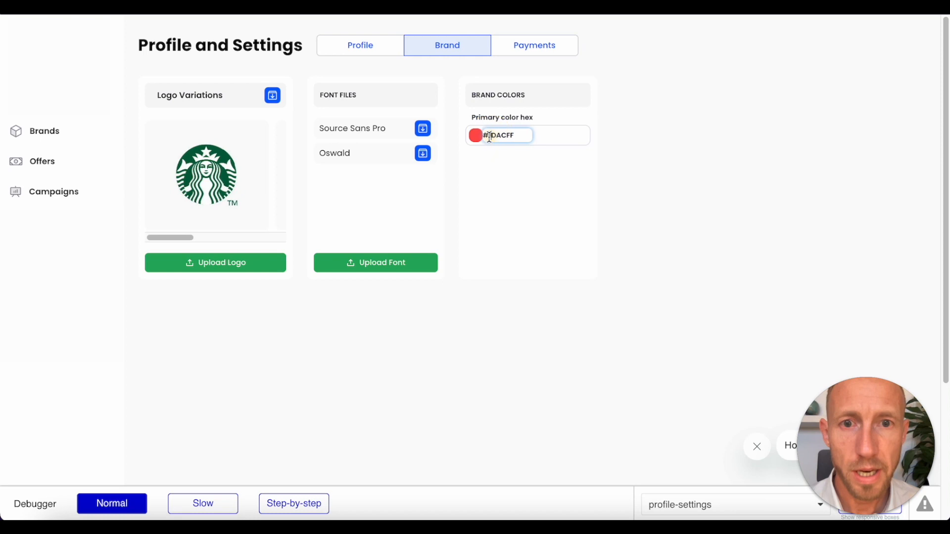
{"action": "left_click_drag", "start_coordinate": [487, 136], "coordinate": [541, 156]}
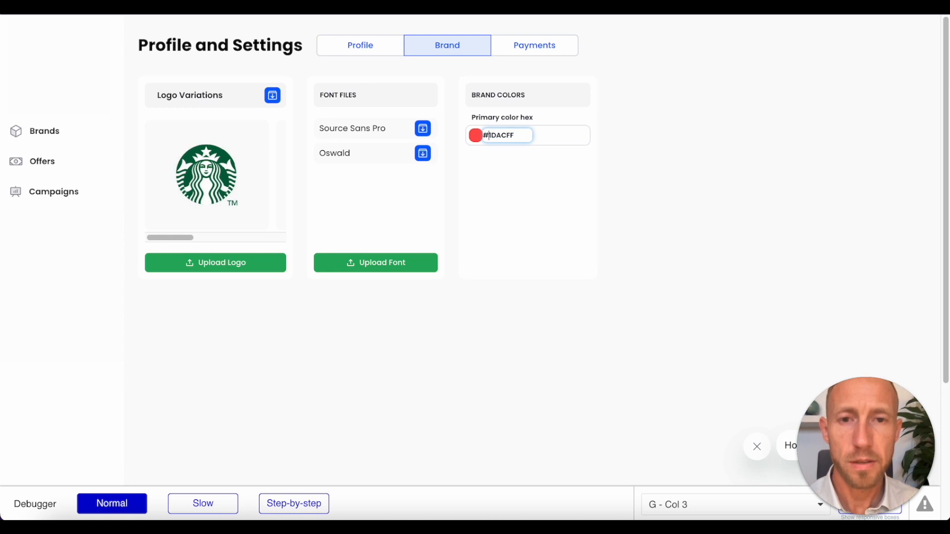
{"action": "left_click", "coordinate": [614, 180]}
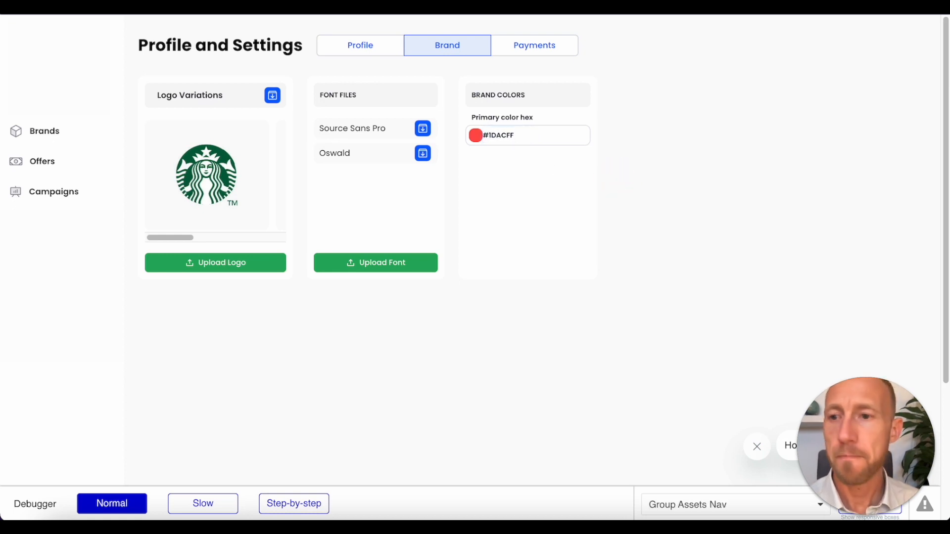
{"action": "left_click", "coordinate": [512, 174]}
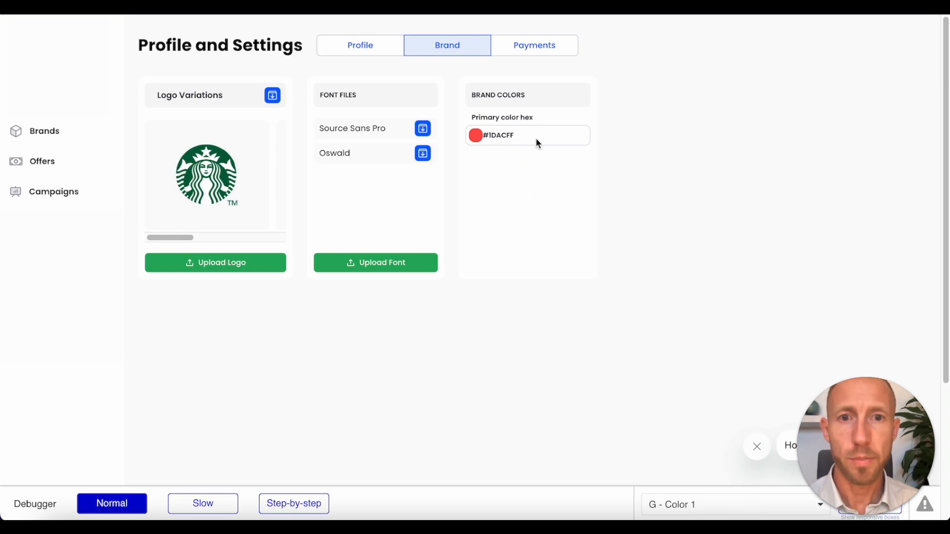
{"action": "left_click", "coordinate": [520, 135]}
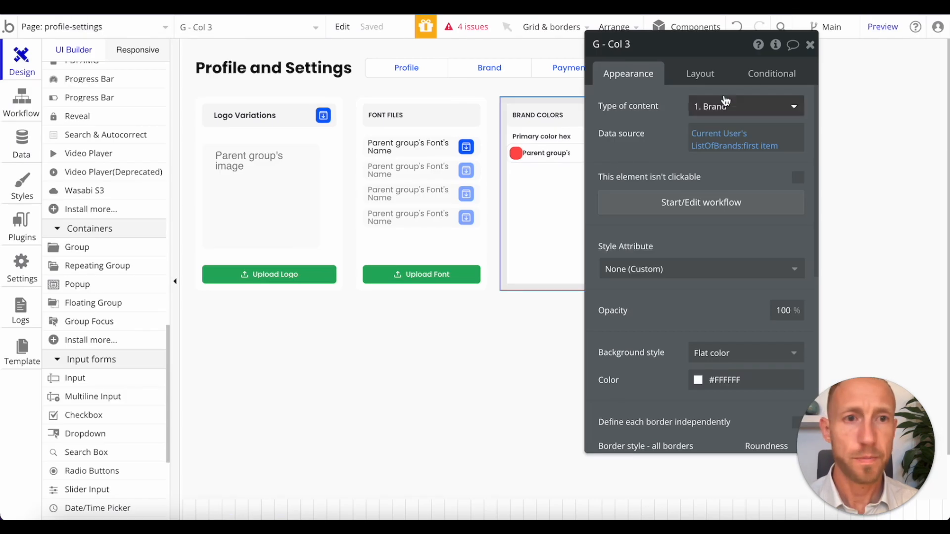
- Remove both conditions, for the focused and the invalid state, from the primary color hex input
{"action": "left_click", "coordinate": [756, 69]}
{"action": "left_click", "coordinate": [546, 153]}
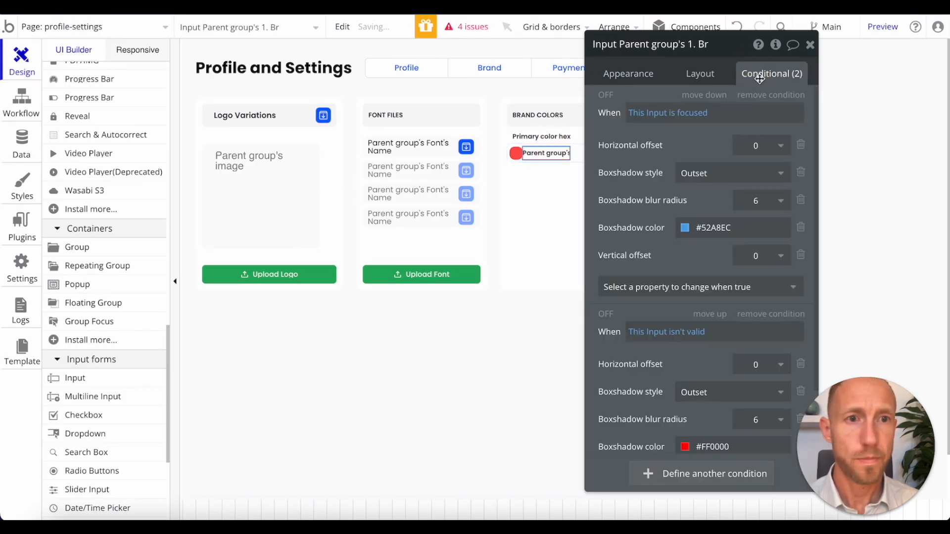
{"action": "left_click", "coordinate": [765, 96]}
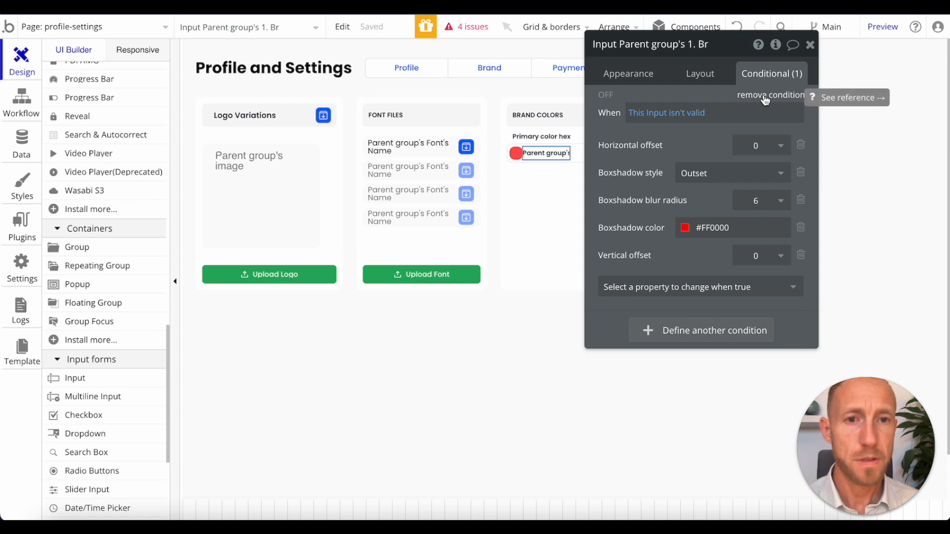
{"action": "left_click", "coordinate": [765, 95]}
- Give the hex input a left margin of 10 px and turn off its fixed width
{"action": "left_click", "coordinate": [696, 76]}
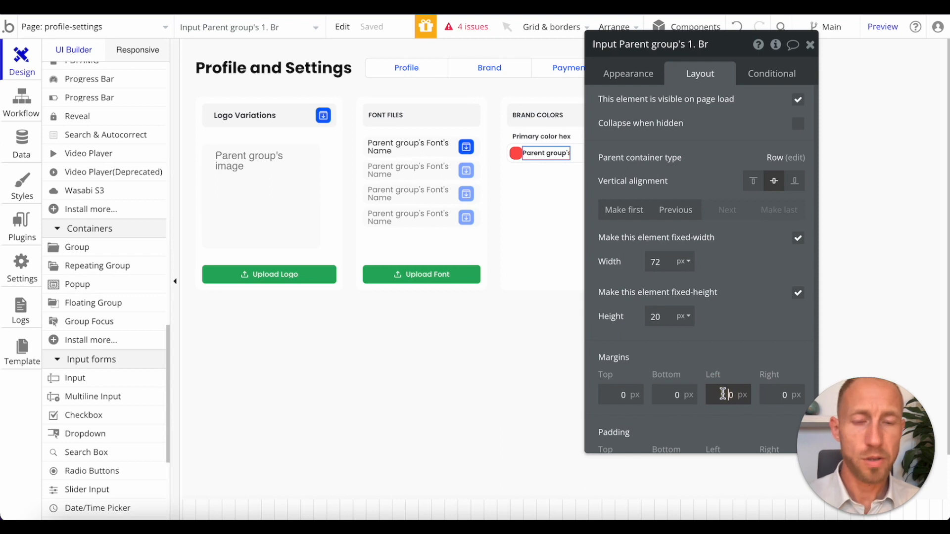
{"action": "left_click", "coordinate": [733, 355]}
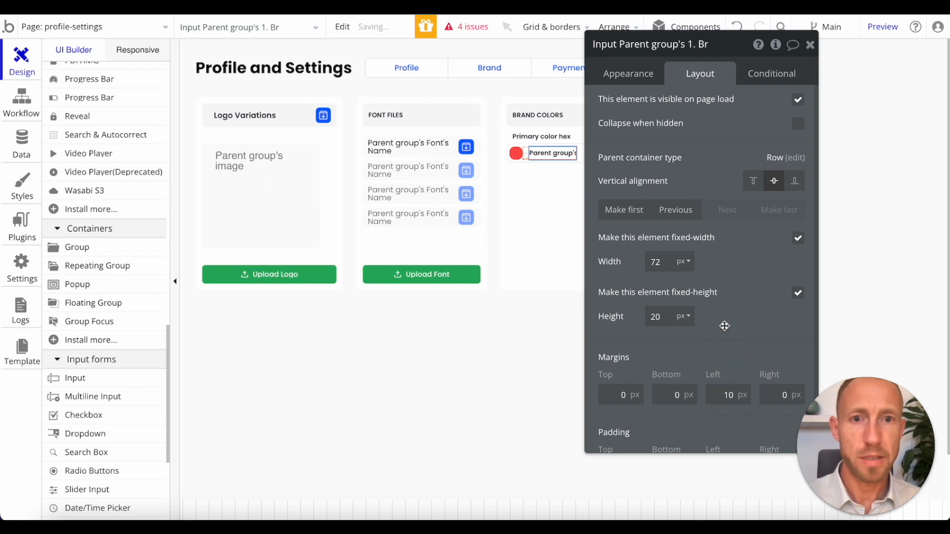
{"action": "left_click", "coordinate": [654, 264]}
{"action": "left_click", "coordinate": [797, 241]}
{"action": "left_click_drag", "start_coordinate": [718, 58], "coordinate": [869, 46]}
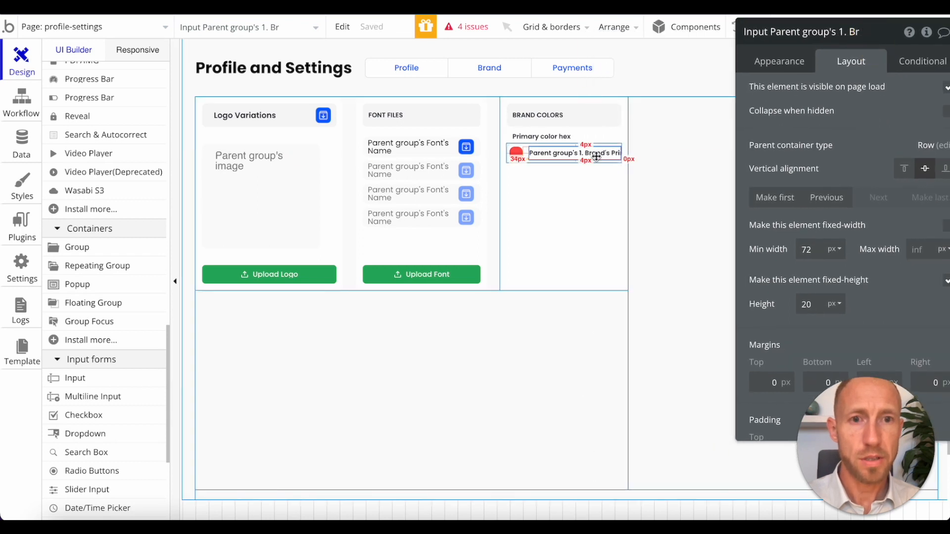
- Set the hex input's left margin to 7 px
{"action": "left_click", "coordinate": [573, 190]}
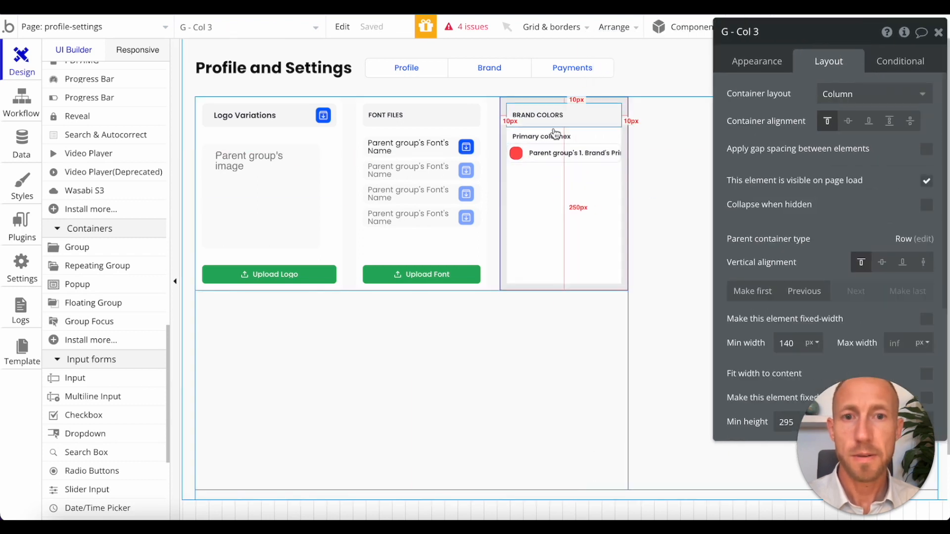
{"action": "left_click", "coordinate": [551, 156]}
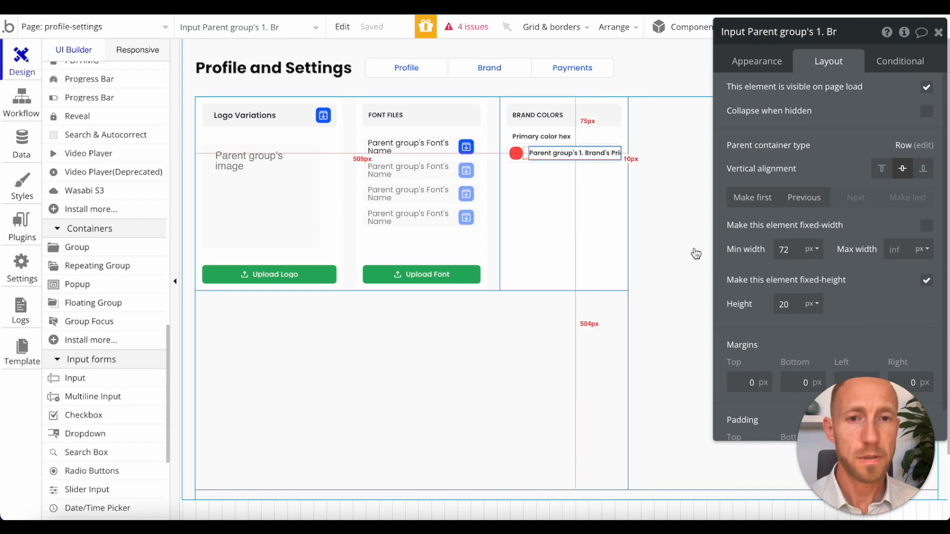
{"action": "left_click_drag", "start_coordinate": [851, 34], "coordinate": [759, 35]}
{"action": "double_click", "coordinate": [765, 384]}
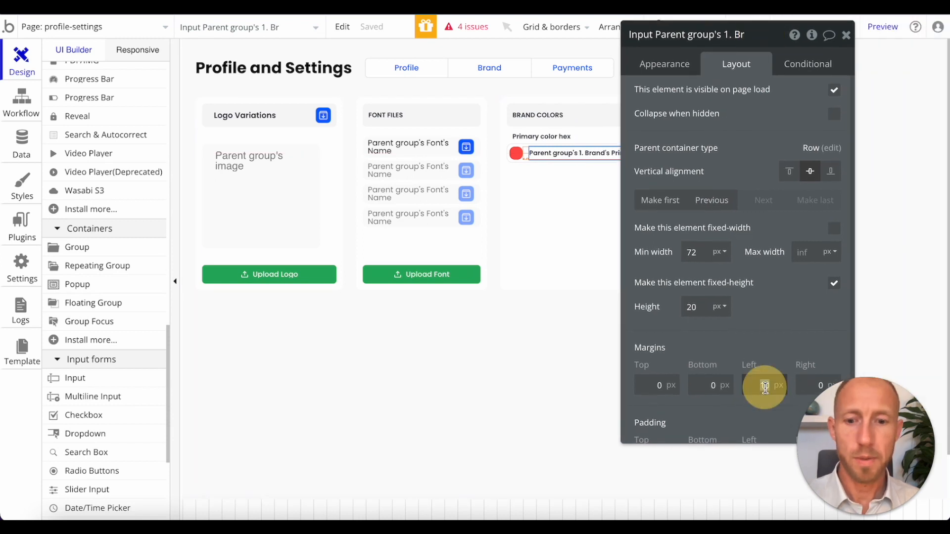
{"action": "type", "text": "7"}
{"action": "left_click", "coordinate": [759, 337]}
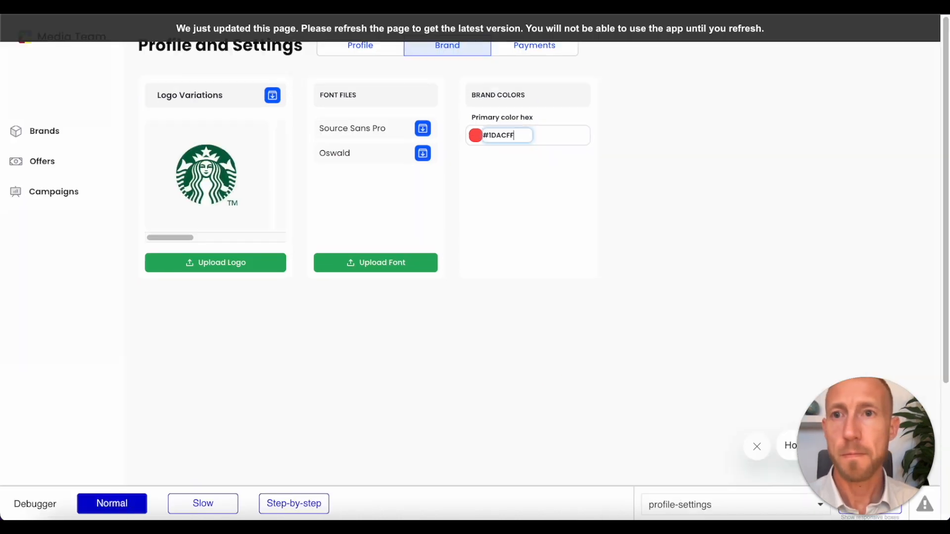
- Preview the page and test focusing and selecting the text of the primary color hex input
{"action": "left_click", "coordinate": [642, 192]}
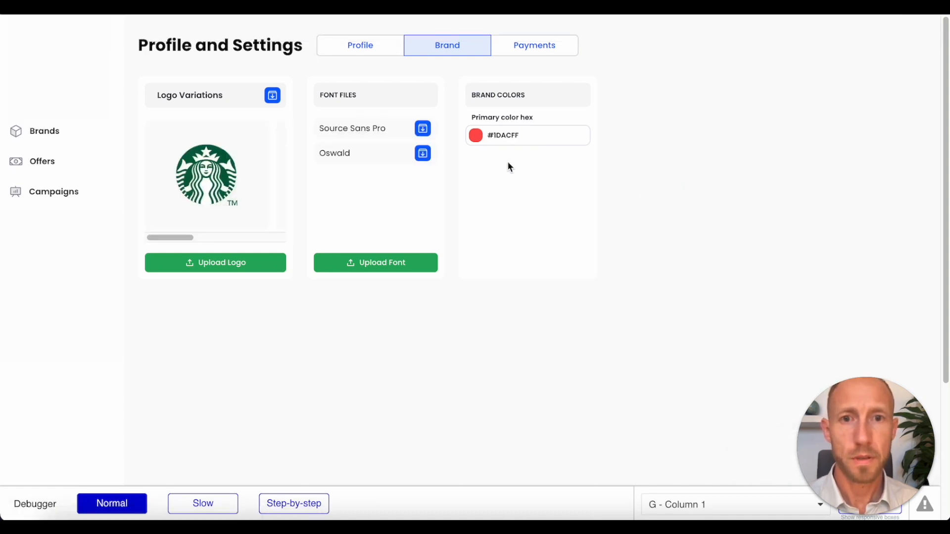
{"action": "left_click", "coordinate": [509, 134]}
{"action": "double_click", "coordinate": [538, 135]}
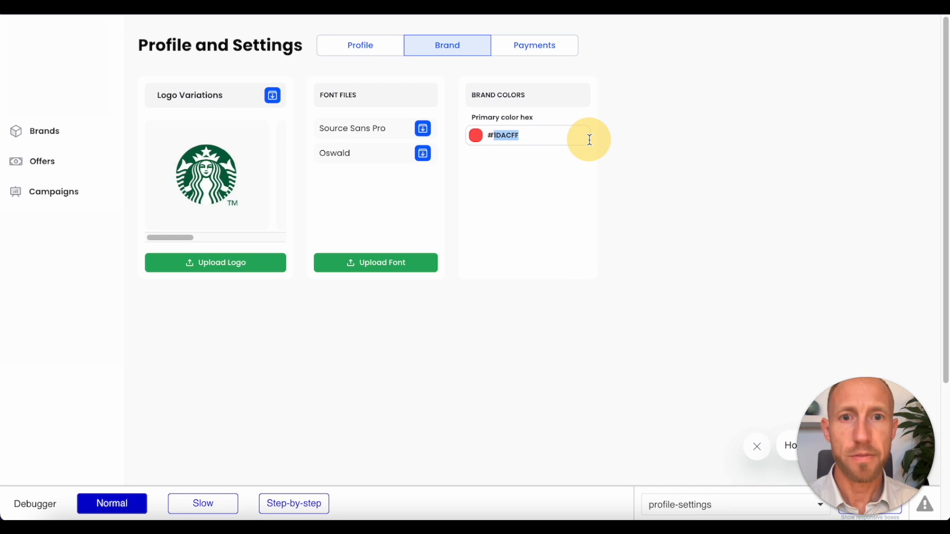
{"action": "left_click", "coordinate": [538, 134]}
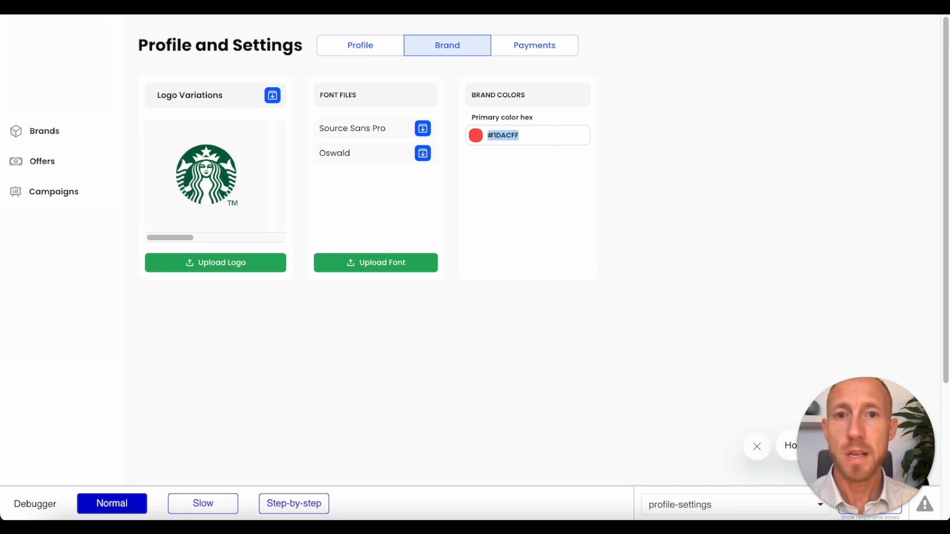
- Return to the page design and switch the flat background color of G - Color Patch 1 to a dynamic value
{"action": "key", "text": "ctrl+shift+Tab"}
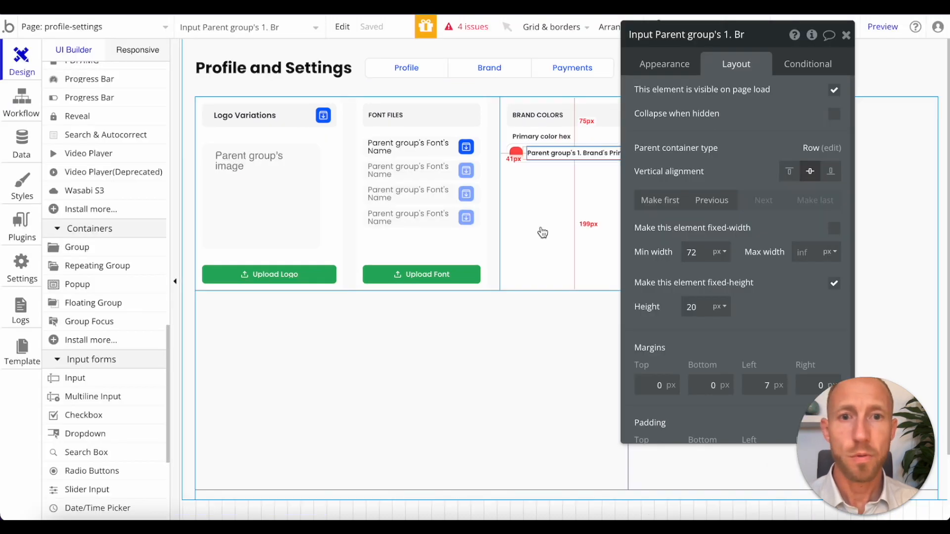
{"action": "left_click", "coordinate": [515, 153]}
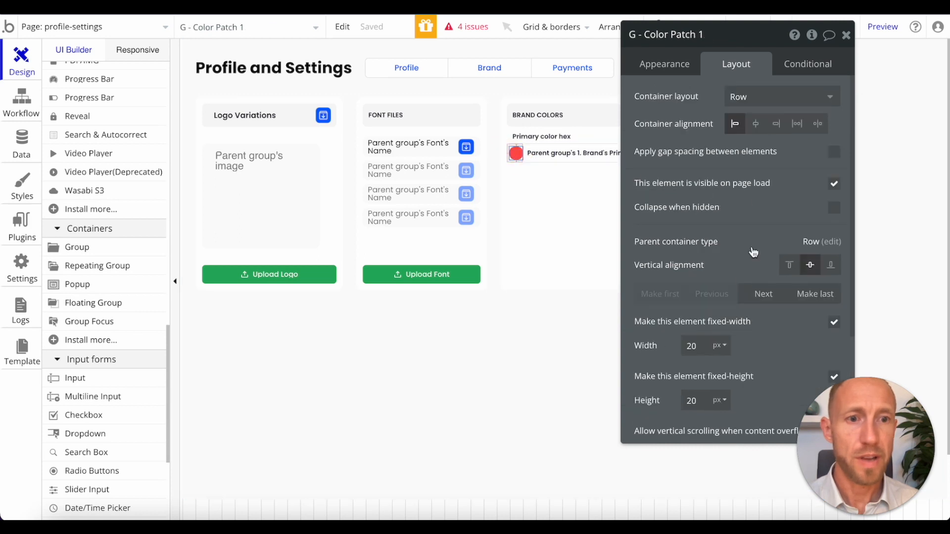
{"action": "scroll", "coordinate": [714, 198], "scroll_direction": "down", "scroll_amount": 3}
{"action": "left_click", "coordinate": [672, 64]}
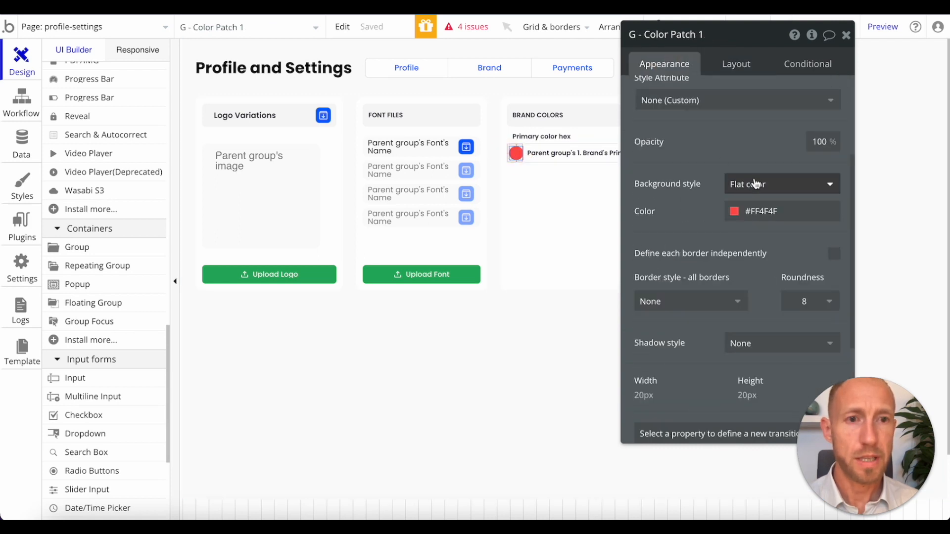
{"action": "left_click", "coordinate": [770, 213]}
{"action": "left_click", "coordinate": [885, 210]}
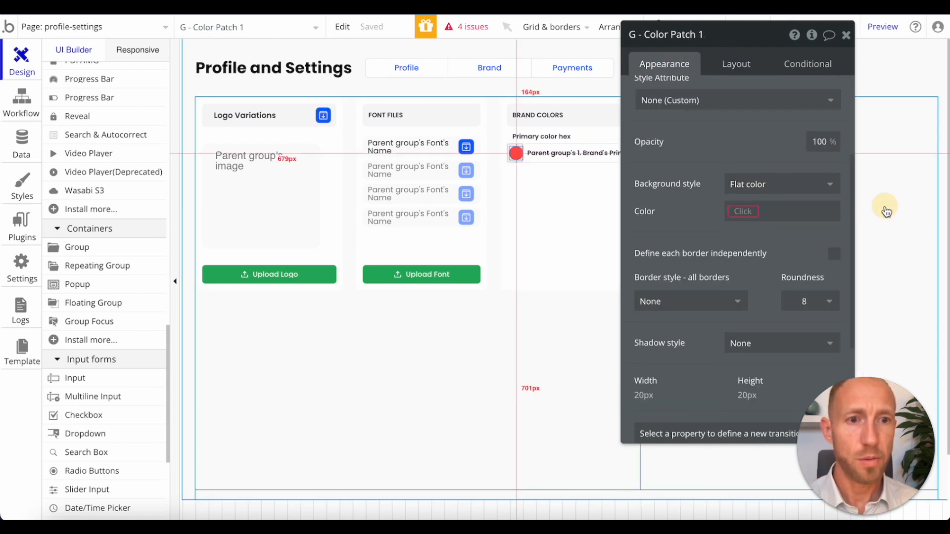
{"action": "left_click", "coordinate": [781, 208]}
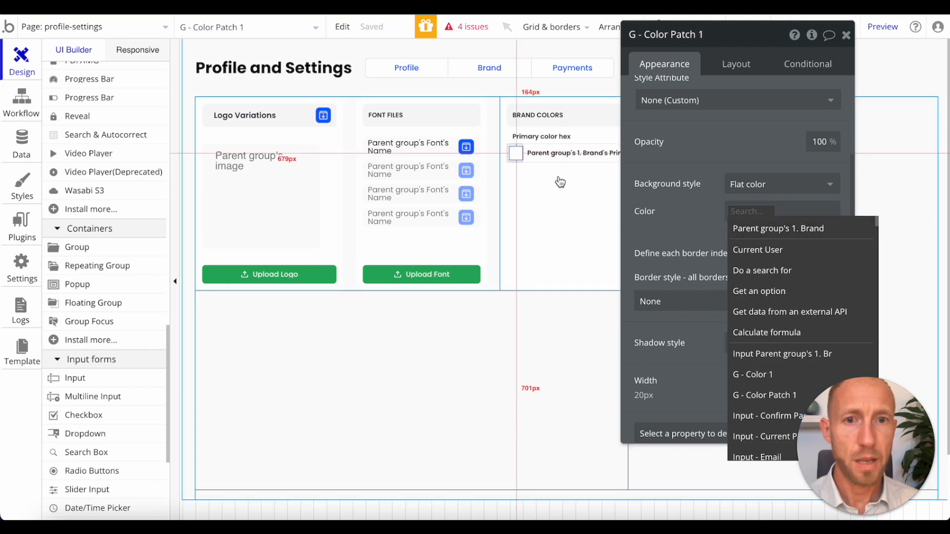
- Rename the hex input as Input - Color Hex 1
{"action": "left_click", "coordinate": [551, 159]}
{"action": "left_click_drag", "start_coordinate": [744, 34], "coordinate": [657, 34]}
{"action": "type", "text": "- Color Hex 1"}
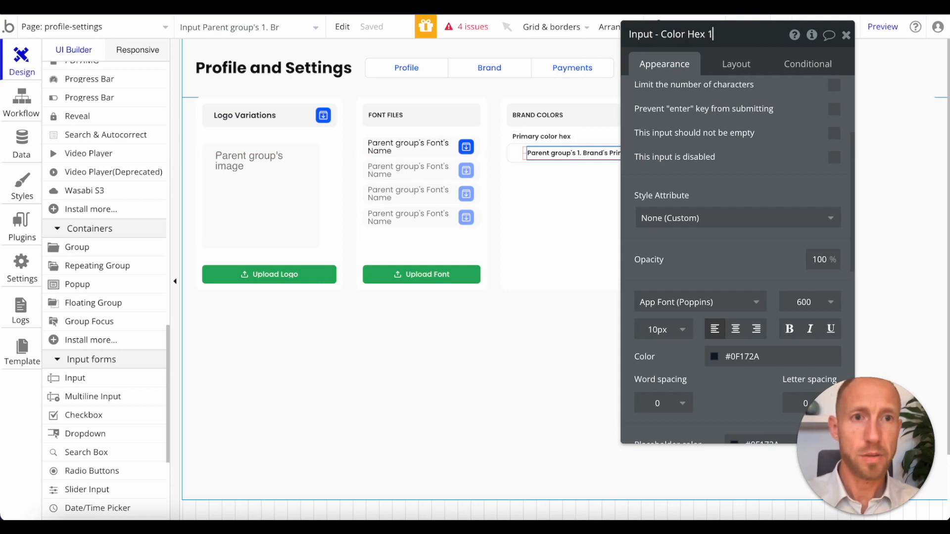
{"action": "left_click", "coordinate": [766, 174]}
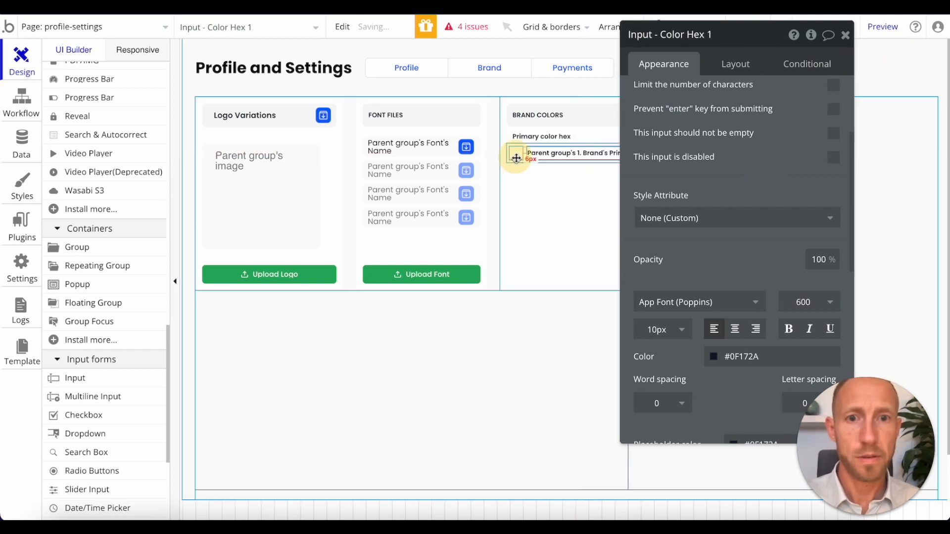
- Set the background color of G - Color Patch 1 to Input - Color Hex 1's value
{"action": "left_click", "coordinate": [516, 159]}
{"action": "left_click", "coordinate": [746, 211]}
{"action": "type", "text": "input"}
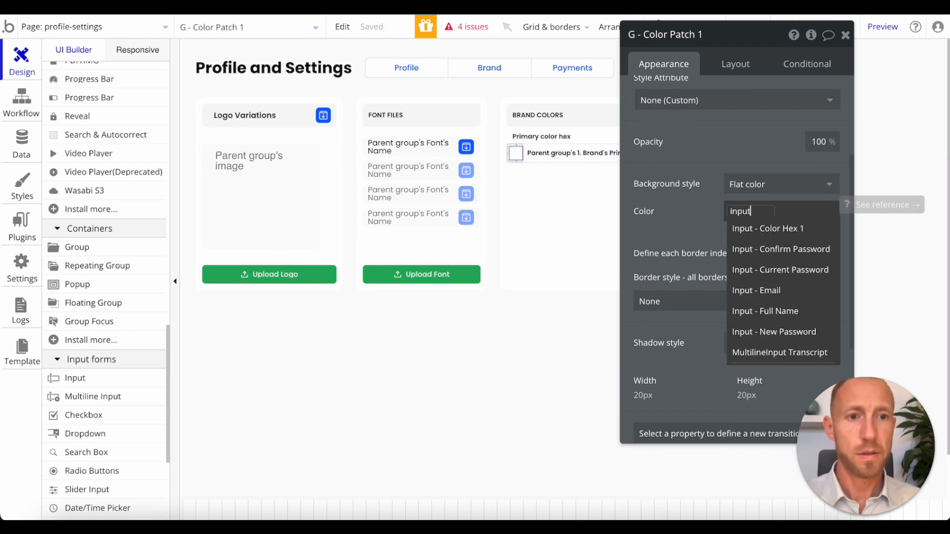
{"action": "left_click", "coordinate": [750, 228]}
{"action": "left_click", "coordinate": [750, 239]}
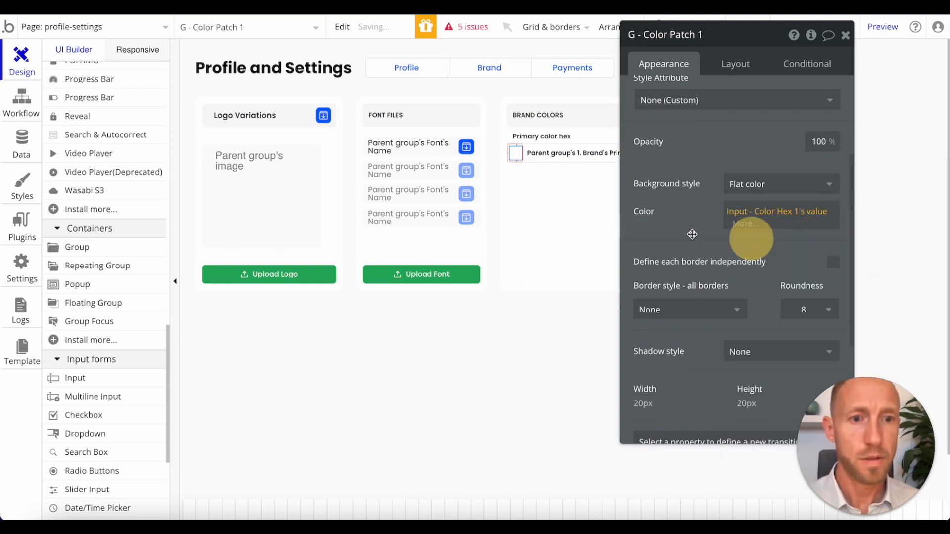
{"action": "left_click", "coordinate": [683, 231]}
- Preview the page to check the swatch color, and review the color expression of G - Color Patch 1 in the page design
{"action": "left_click", "coordinate": [346, 7]}
{"action": "left_click", "coordinate": [282, 28]}
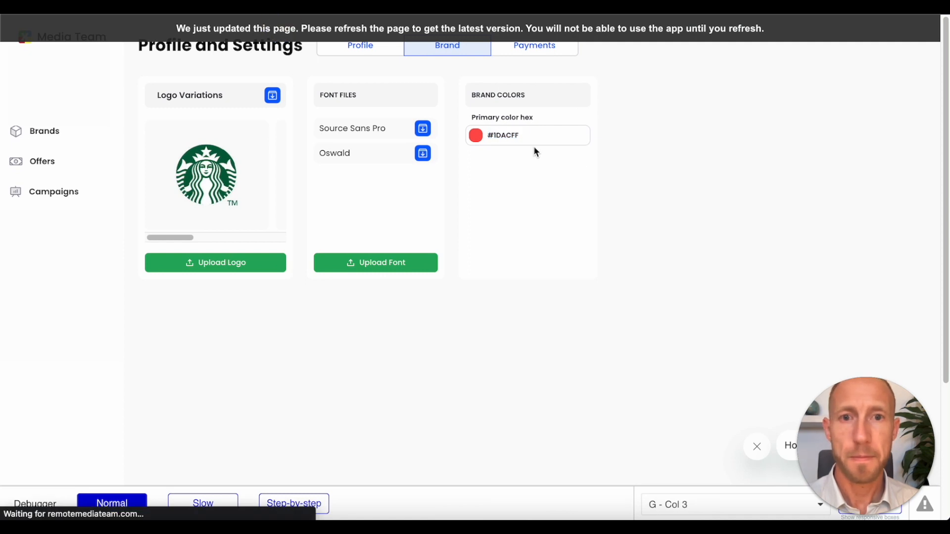
{"action": "left_click", "coordinate": [509, 135]}
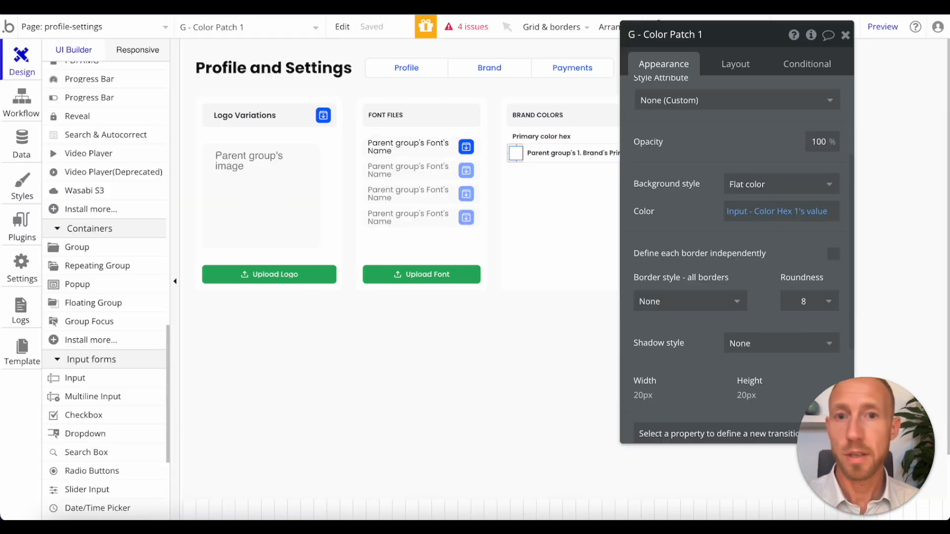
{"action": "left_click", "coordinate": [756, 209]}
{"action": "left_click", "coordinate": [767, 353]}
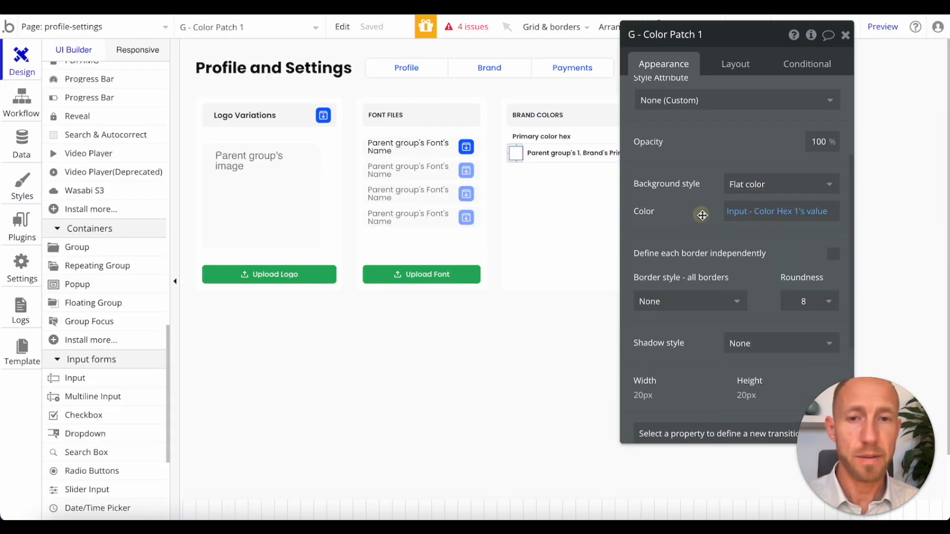
- Try the color #1DACFF on the FONT FILES heading text
{"action": "left_click", "coordinate": [397, 114]}
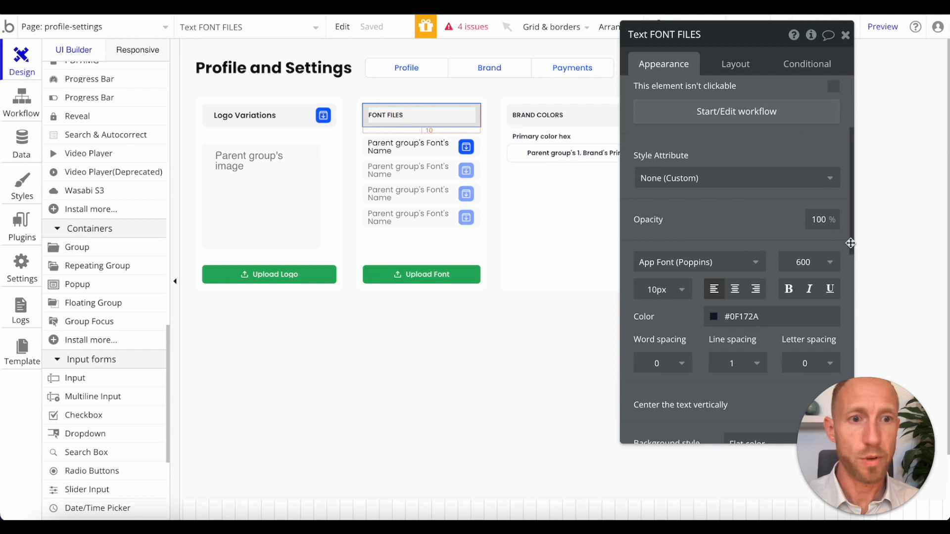
{"action": "left_click", "coordinate": [745, 317]}
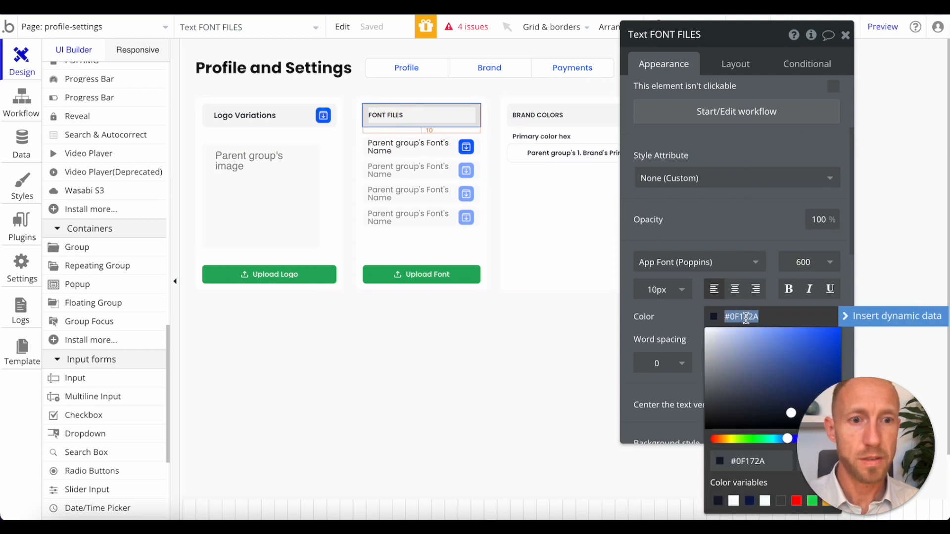
{"action": "type", "text": "#1DACFF"}
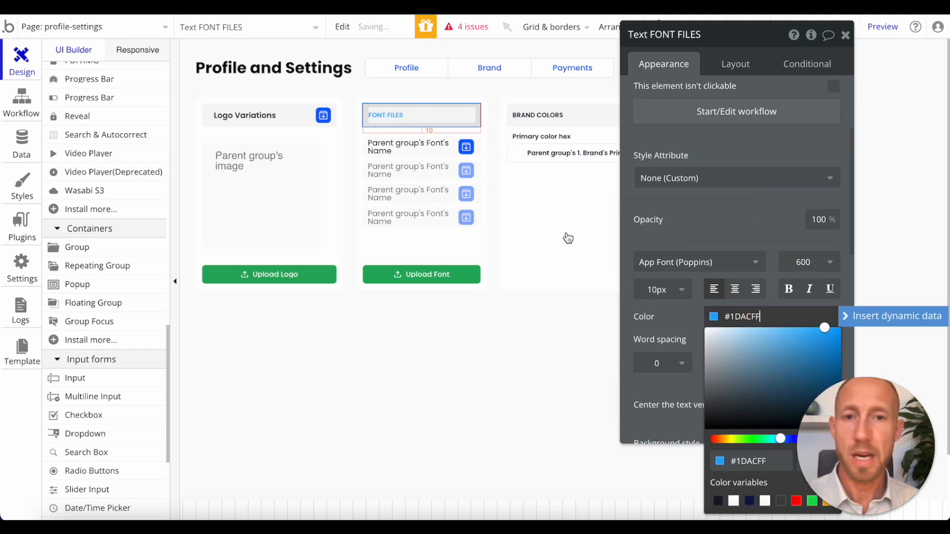
{"action": "key", "text": "ctrl+a"}
{"action": "key", "text": "Escape"}
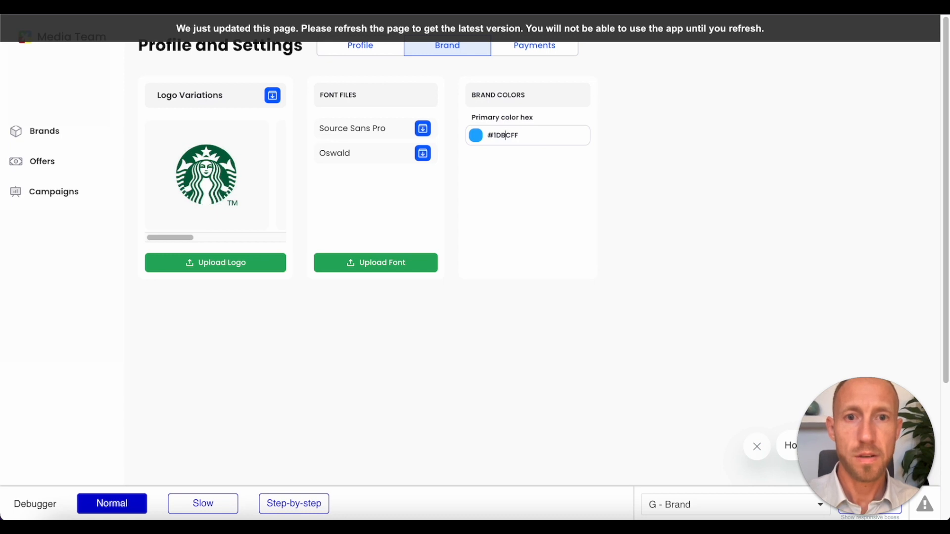
- Test the swatch in the page preview by editing the primary color hex value to #1DACFF
{"action": "left_click", "coordinate": [506, 135]}
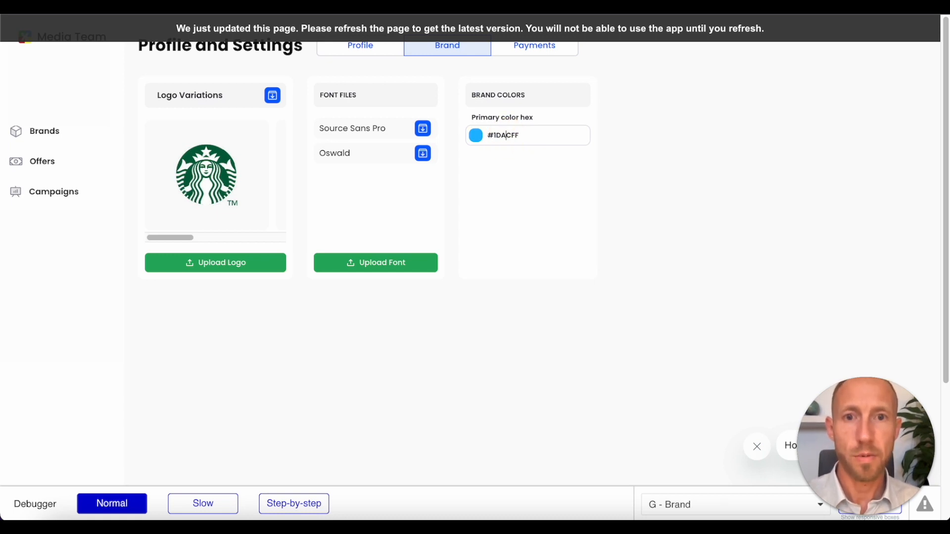
{"action": "left_click", "coordinate": [600, 28]}
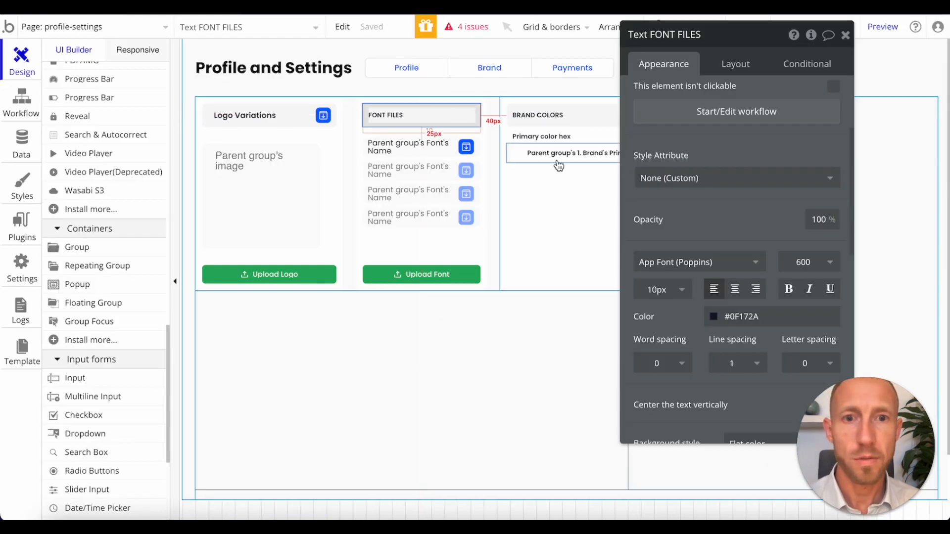
- Set the left margin of the G - Color 1 group in the page design to 9 px
{"action": "left_click", "coordinate": [517, 157]}
{"action": "left_click", "coordinate": [515, 167]}
{"action": "left_click", "coordinate": [522, 162]}
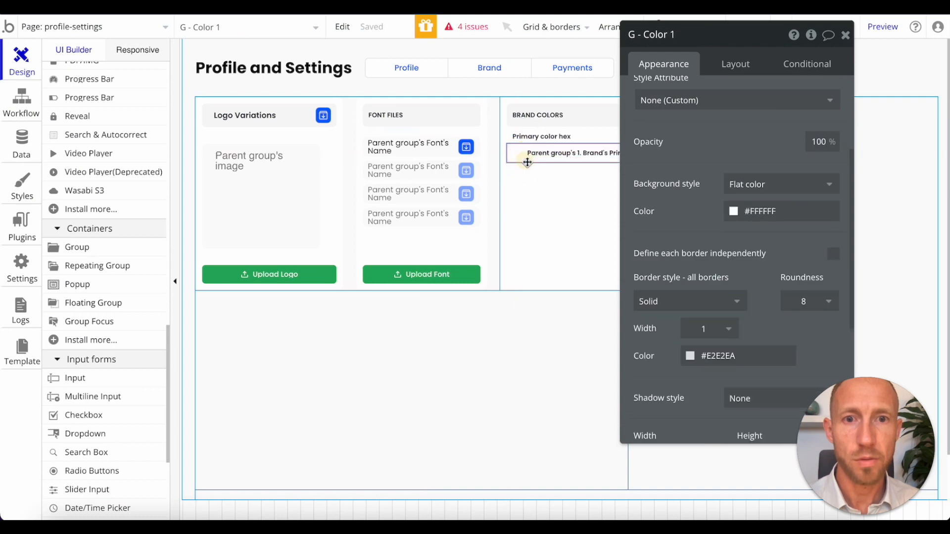
{"action": "scroll", "coordinate": [717, 149], "scroll_direction": "down", "scroll_amount": 5}
{"action": "left_click", "coordinate": [744, 74]}
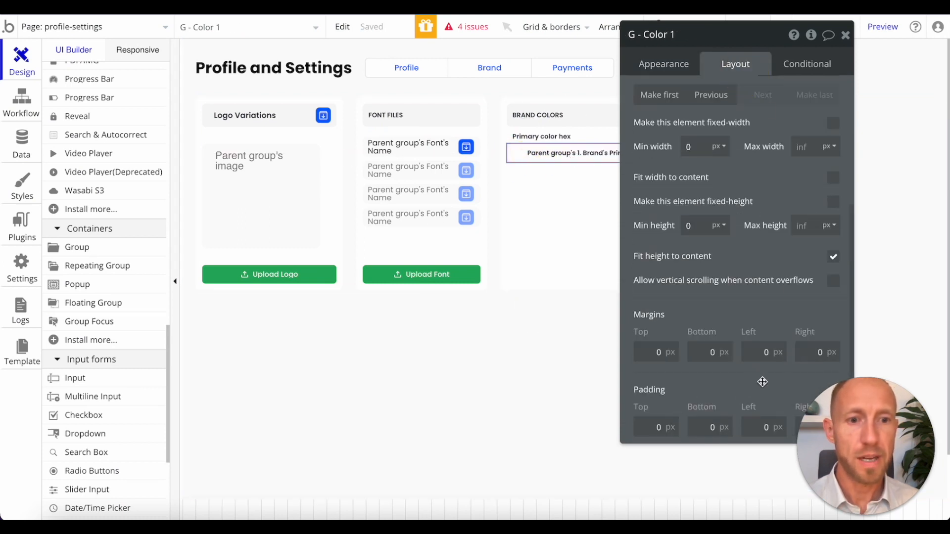
{"action": "left_click", "coordinate": [766, 426]}
{"action": "left_click_drag", "start_coordinate": [767, 361], "coordinate": [759, 314]}
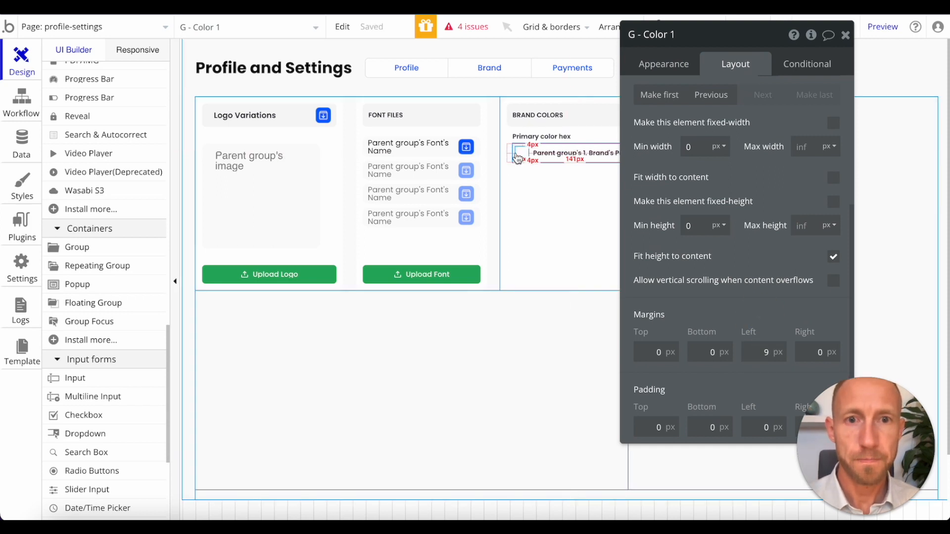
- Set the bottom margin of the Primary color hex label to 2 px
{"action": "left_click", "coordinate": [515, 138]}
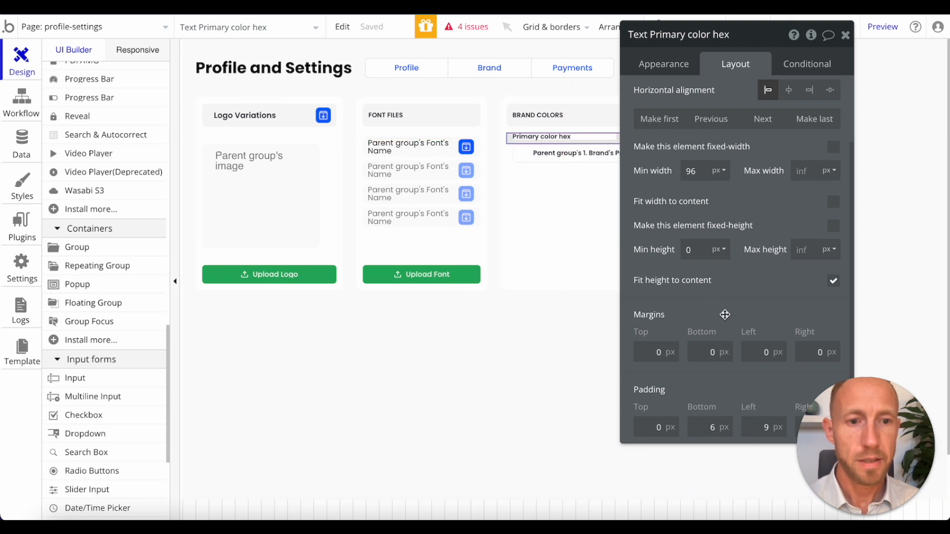
{"action": "double_click", "coordinate": [711, 352]}
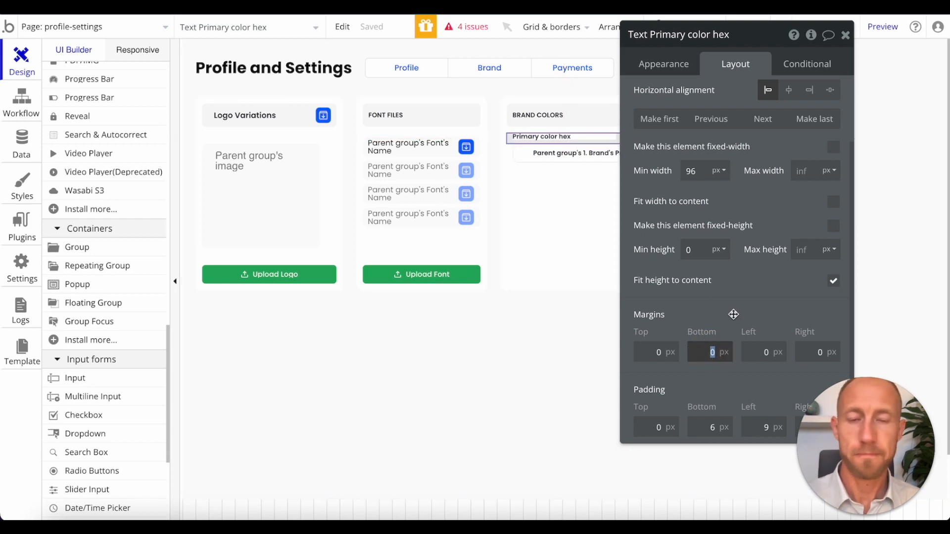
{"action": "type", "text": "2"}
- Duplicate the Primary color hex label and its G - Color 1 group inside the G - Col 3 column
{"action": "left_click", "coordinate": [571, 138]}
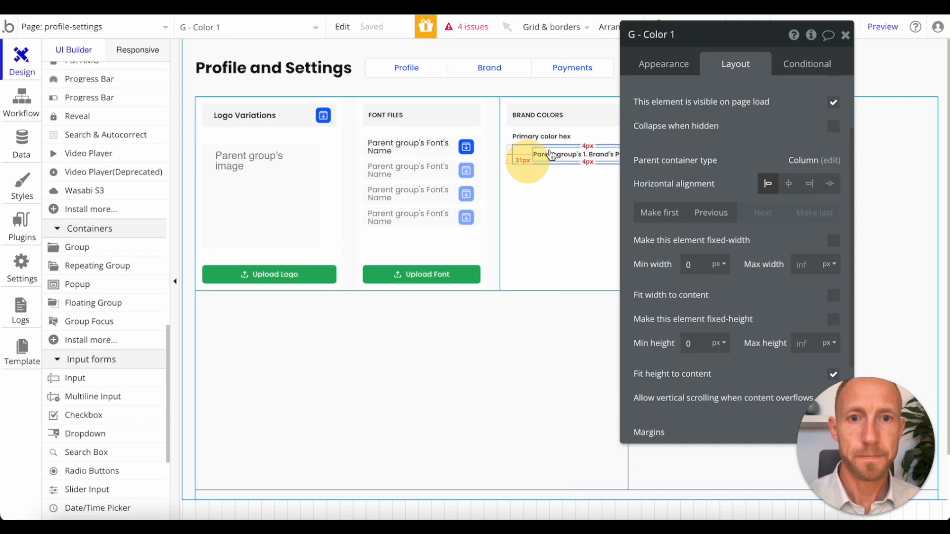
{"action": "left_click", "coordinate": [572, 138], "text": "shift"}
{"action": "key", "text": "super+c"}
{"action": "left_click", "coordinate": [558, 203]}
{"action": "key", "text": "super+v"}
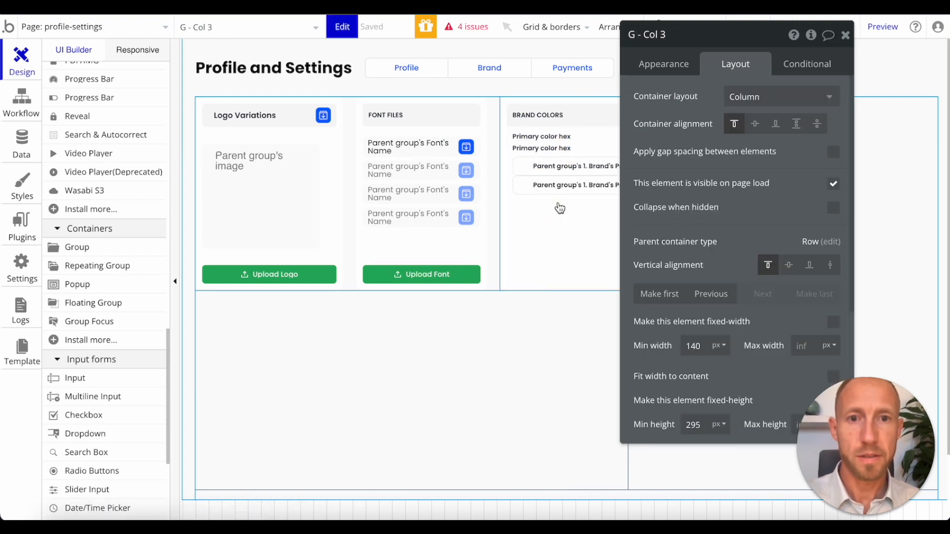
- Move the copied label between the two color groups and set its top margin to 10 px
{"action": "double_click", "coordinate": [550, 149]}
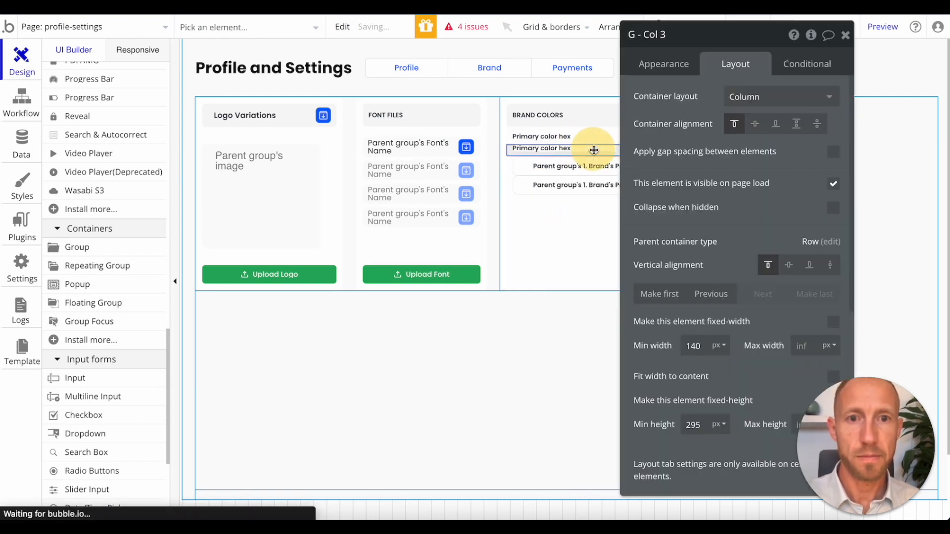
{"action": "left_click", "coordinate": [759, 207]}
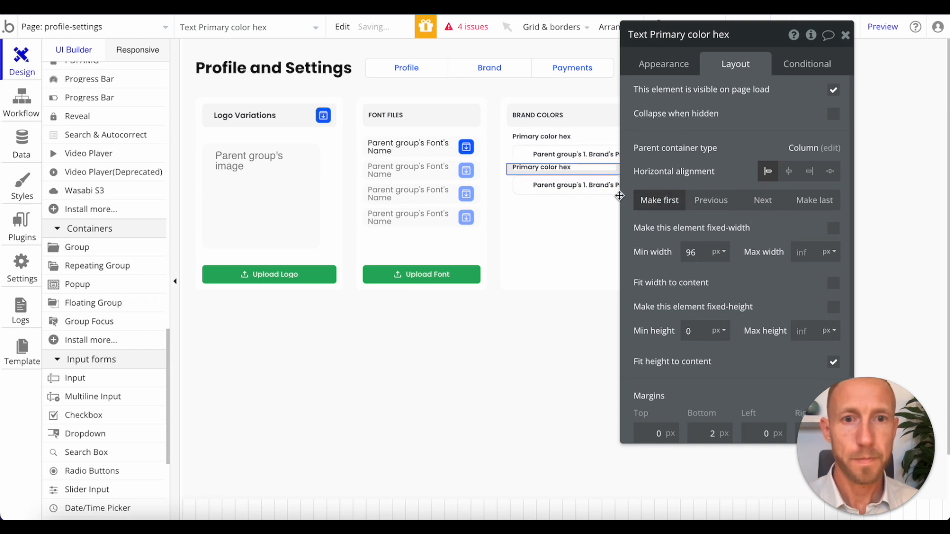
{"action": "scroll", "coordinate": [725, 362], "scroll_direction": "down", "scroll_amount": 2}
{"action": "left_click", "coordinate": [652, 352]}
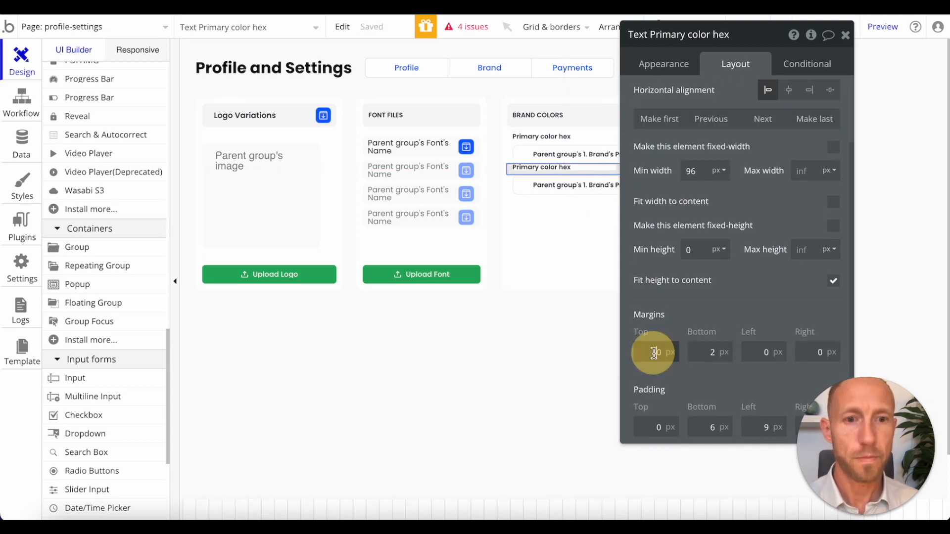
{"action": "double_click", "coordinate": [654, 352]}
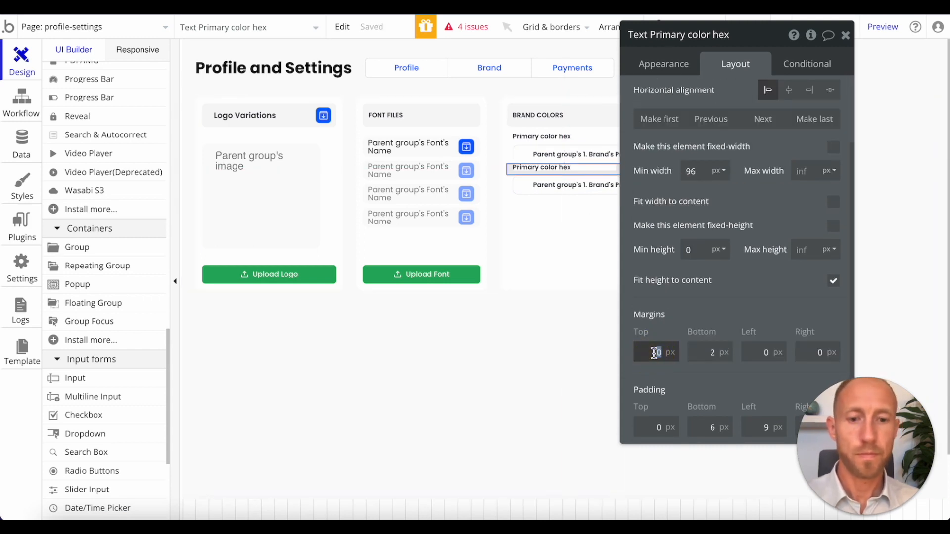
{"action": "type", "text": "18"}
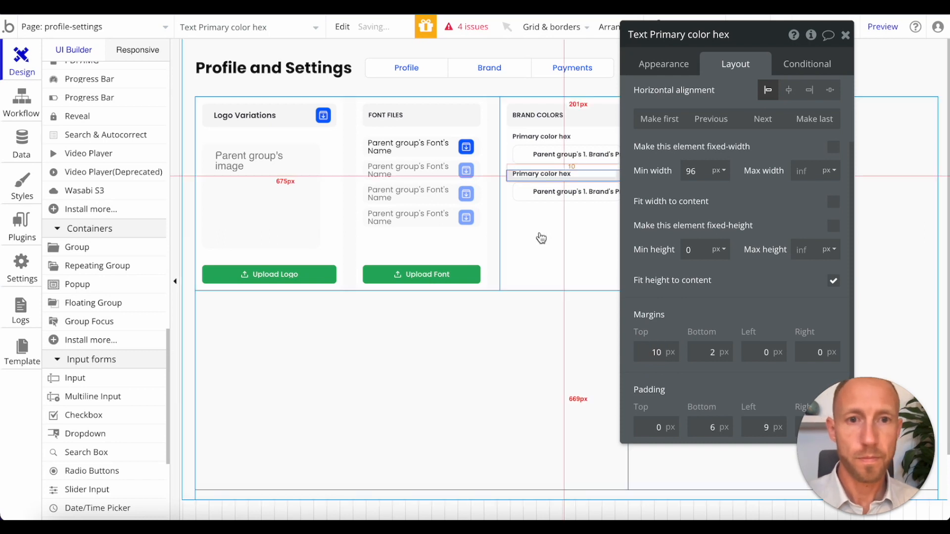
{"action": "left_click", "coordinate": [522, 220]}
- Switch to the Figma design and inspect the secondary color hex label's wording and typography
{"action": "left_click", "coordinate": [541, 172]}
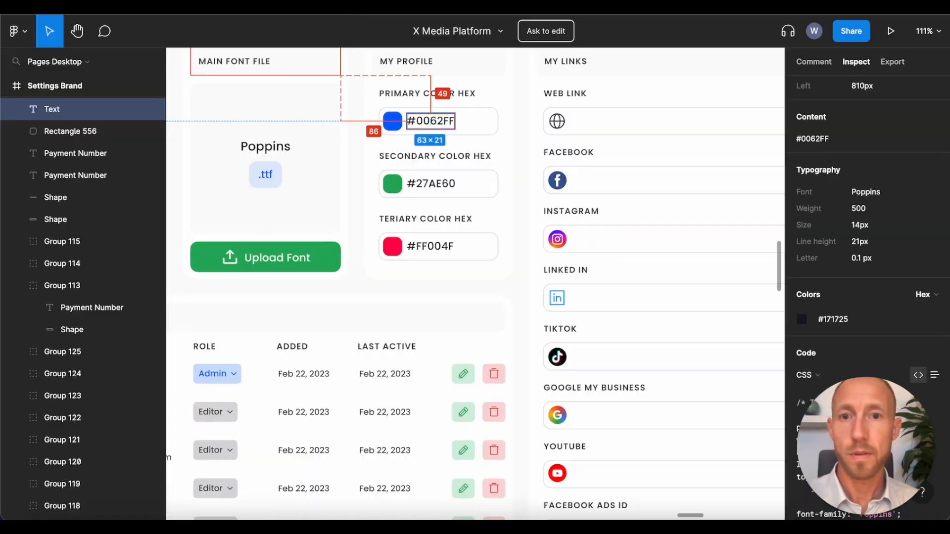
{"action": "left_click", "coordinate": [463, 157]}
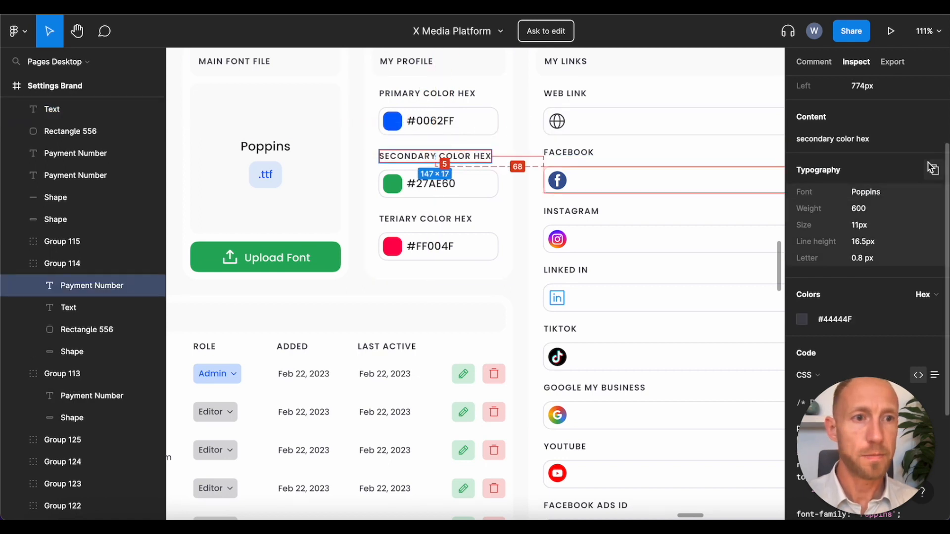
{"action": "left_click", "coordinate": [933, 118]}
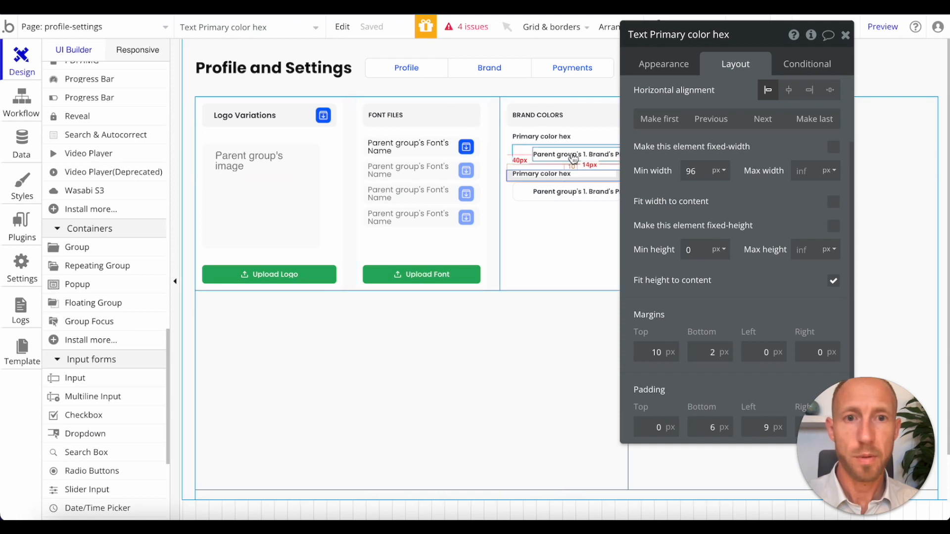
- Back in the Bubble editor, change the first color label's text to PRIMARY COLOR HEX
{"action": "left_click", "coordinate": [554, 142]}
{"action": "left_click", "coordinate": [554, 138]}
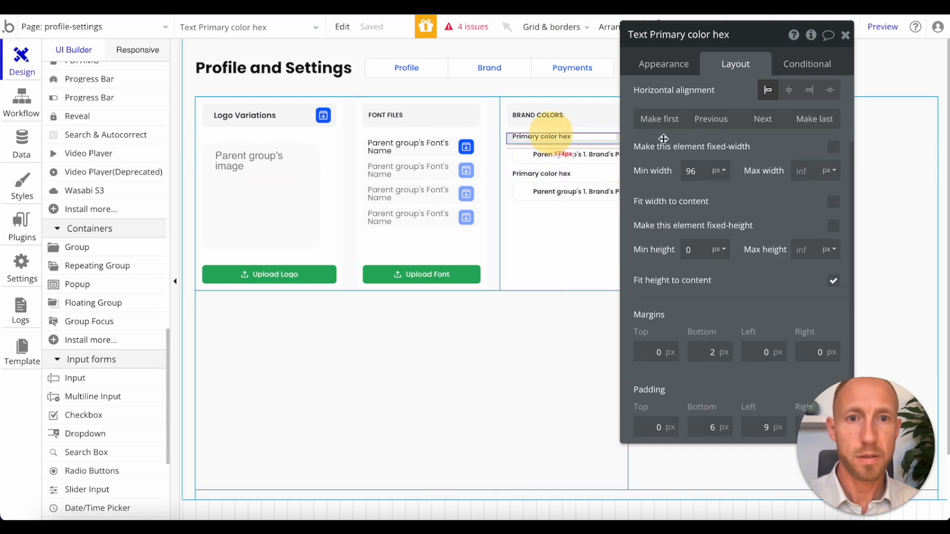
{"action": "scroll", "coordinate": [699, 140], "scroll_direction": "up", "scroll_amount": 2}
{"action": "left_click", "coordinate": [663, 64]}
{"action": "left_click", "coordinate": [689, 108]}
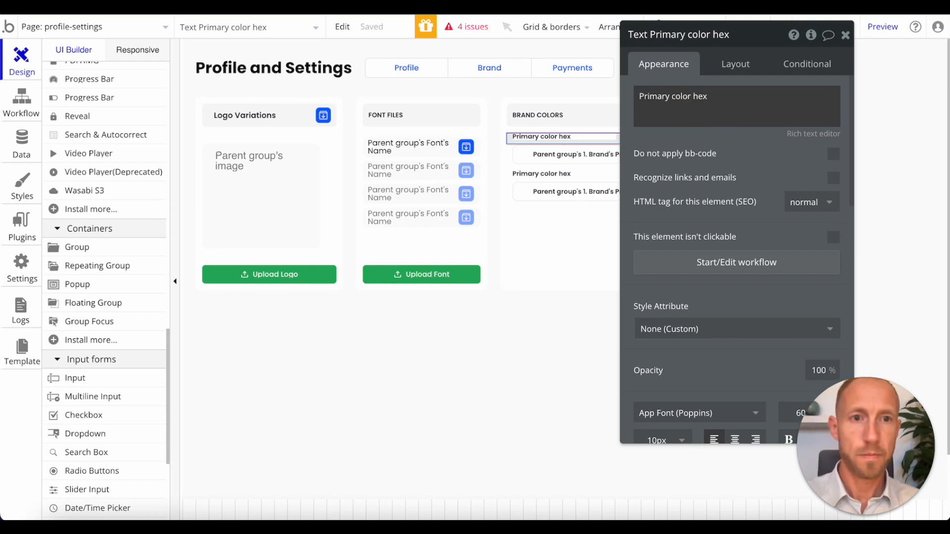
{"action": "triple_click", "coordinate": [717, 107]}
{"action": "type", "text": "PRIMARY COLOR HEX"}
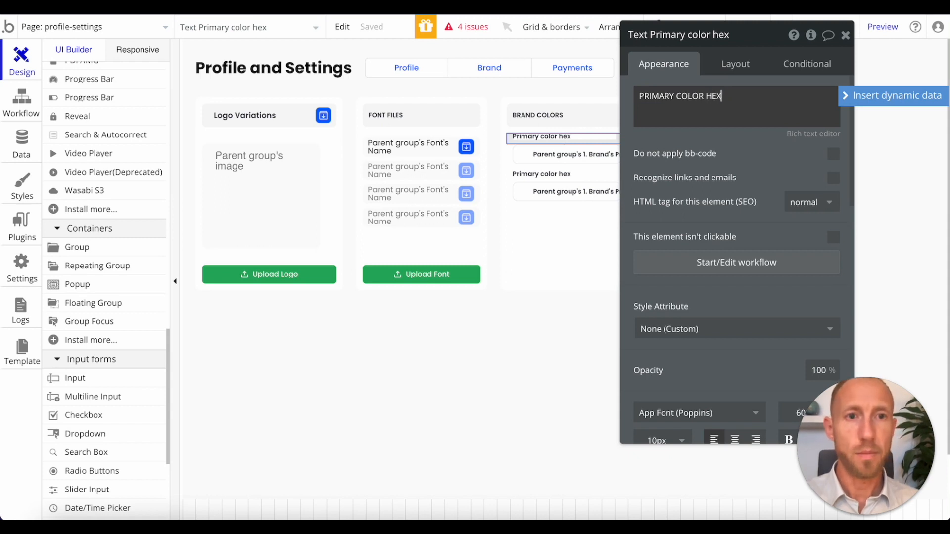
- Reuse the uppercase label text for the second color label and change it to SECOND COLOR HEX
{"action": "key", "text": "ctrl+a"}
{"action": "left_click", "coordinate": [544, 174]}
{"action": "triple_click", "coordinate": [713, 102]}
{"action": "key", "text": "ctrl+v"}
{"action": "left_click", "coordinate": [723, 146]}
{"action": "left_click", "coordinate": [698, 92]}
{"action": "double_click", "coordinate": [662, 97]}
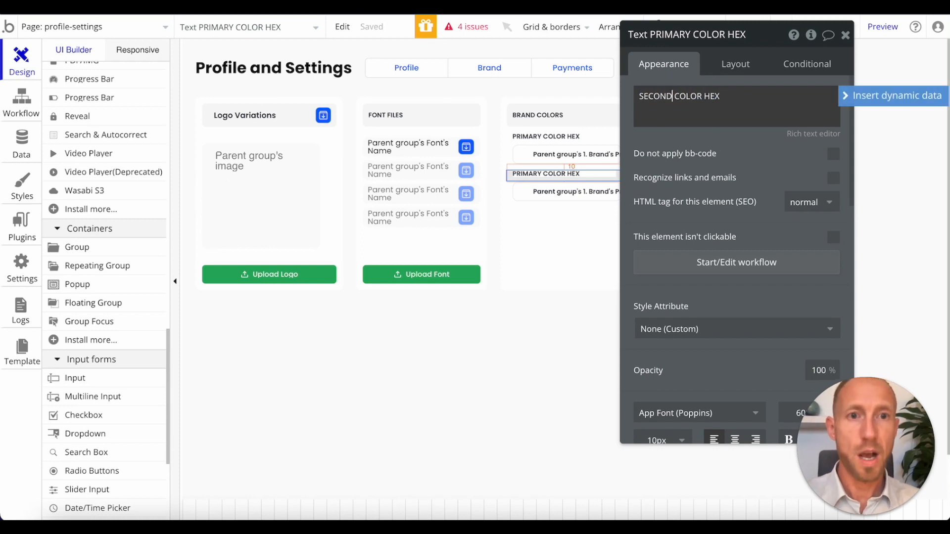
{"action": "left_click", "coordinate": [689, 138]}
- Set the second hex input's placeholder to Parent group's 1. Brand's Secondary Color Code
{"action": "left_click_drag", "start_coordinate": [763, 36], "coordinate": [872, 39]}
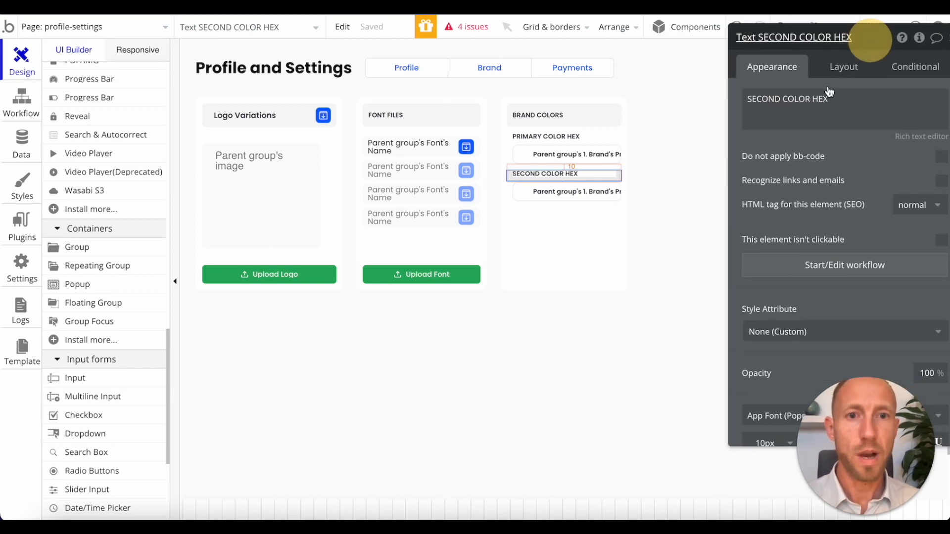
{"action": "left_click", "coordinate": [574, 198]}
{"action": "left_click", "coordinate": [872, 120]}
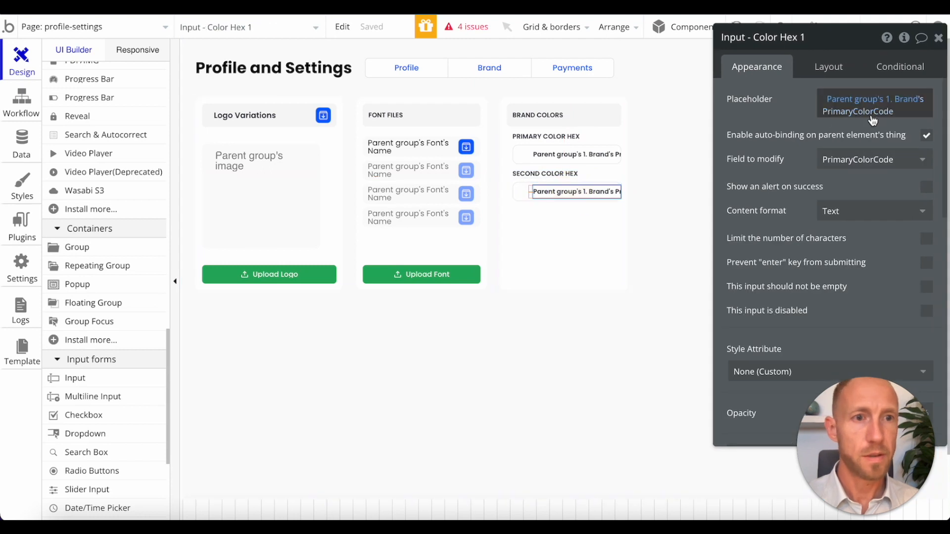
{"action": "type", "text": "sec"}
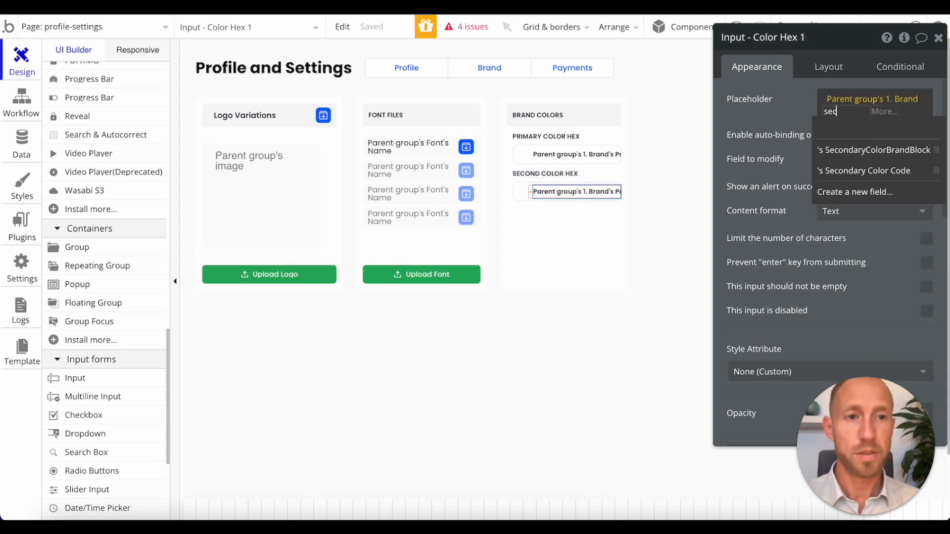
{"action": "left_click", "coordinate": [879, 168]}
- Check the second swatch's color source and rename the second hex input to Input - Color Hex 2
{"action": "left_click", "coordinate": [520, 192]}
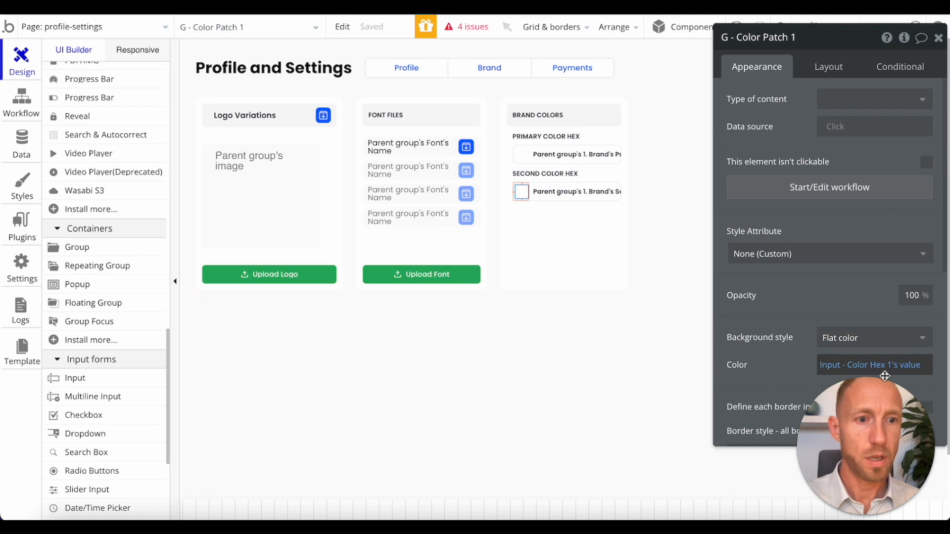
{"action": "left_click", "coordinate": [593, 192]}
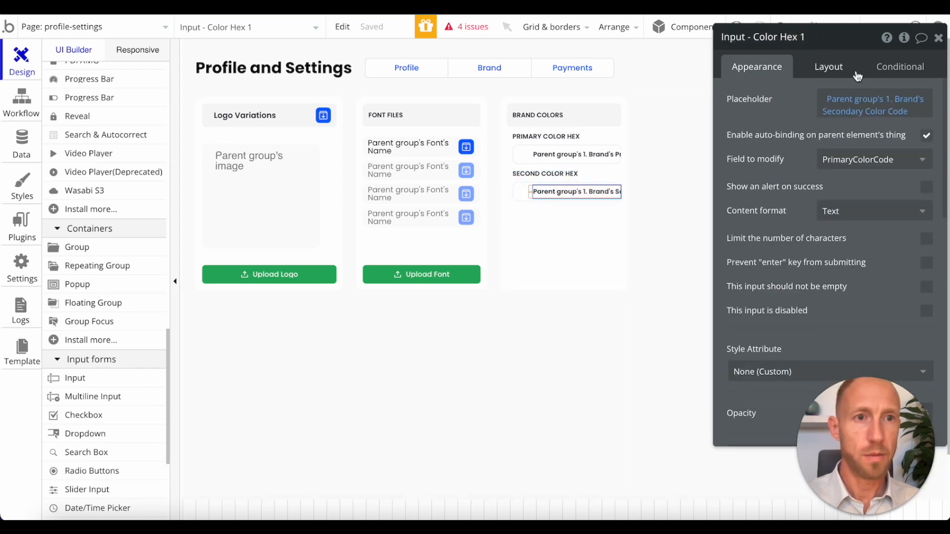
{"action": "left_click", "coordinate": [520, 192]}
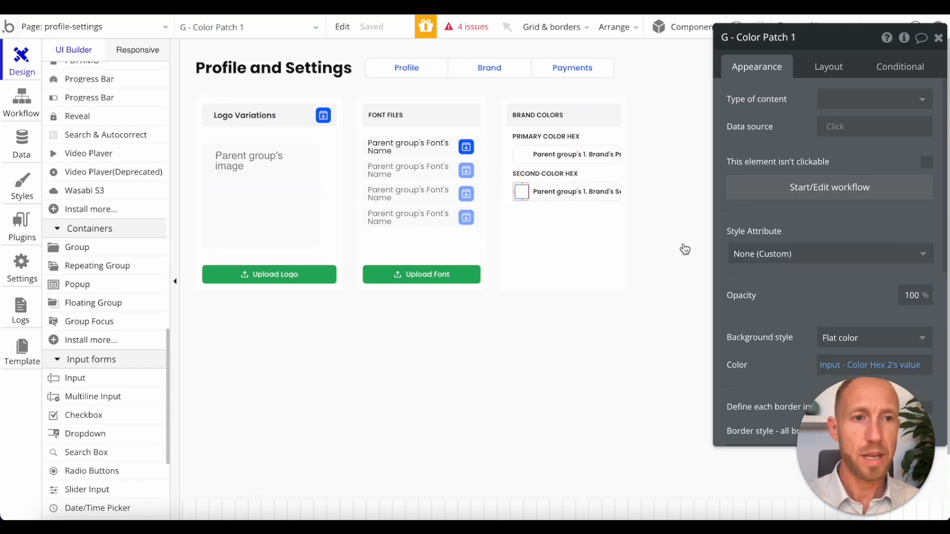
- Change the second color label's text to SECONDARY COLOR HEX
{"action": "left_click_drag", "start_coordinate": [837, 33], "coordinate": [760, 21]}
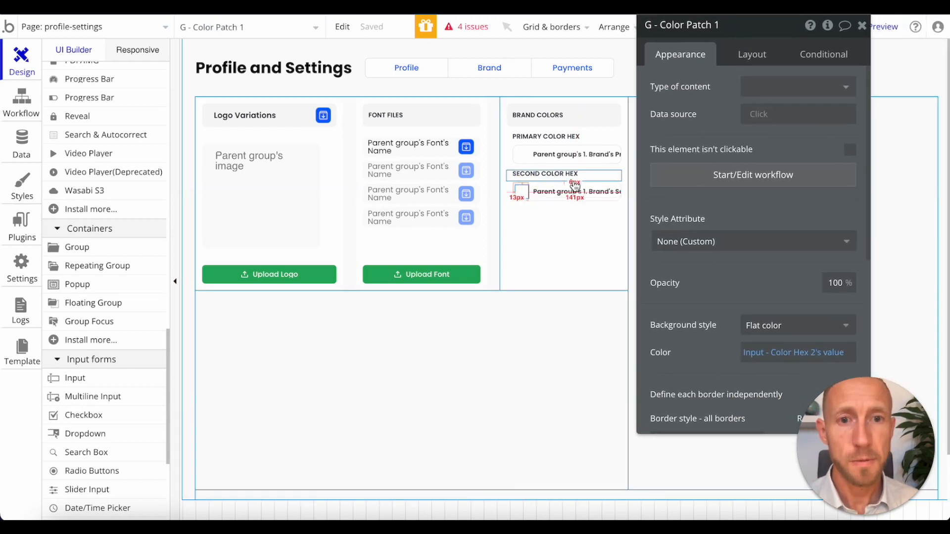
{"action": "left_click", "coordinate": [549, 245]}
{"action": "left_click", "coordinate": [542, 174]}
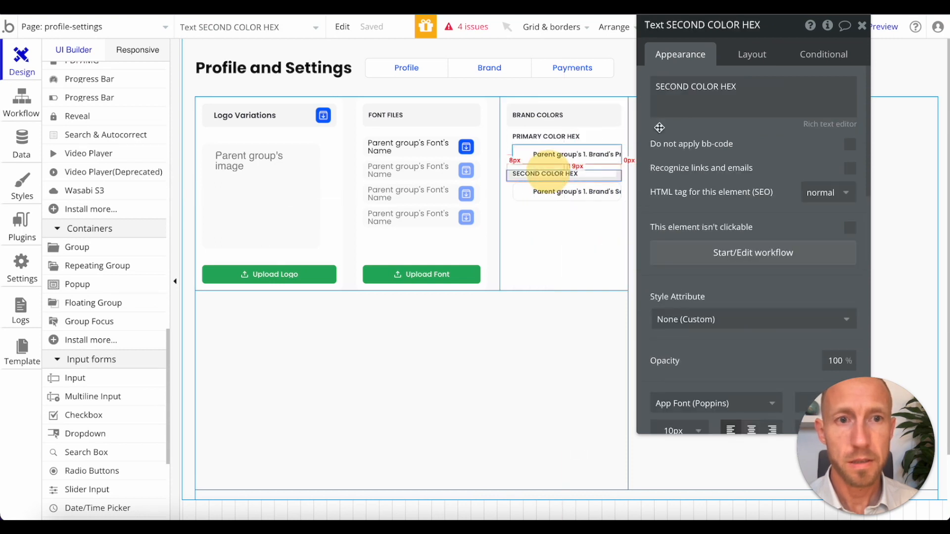
{"action": "triple_click", "coordinate": [693, 91]}
{"action": "left_click", "coordinate": [690, 91]}
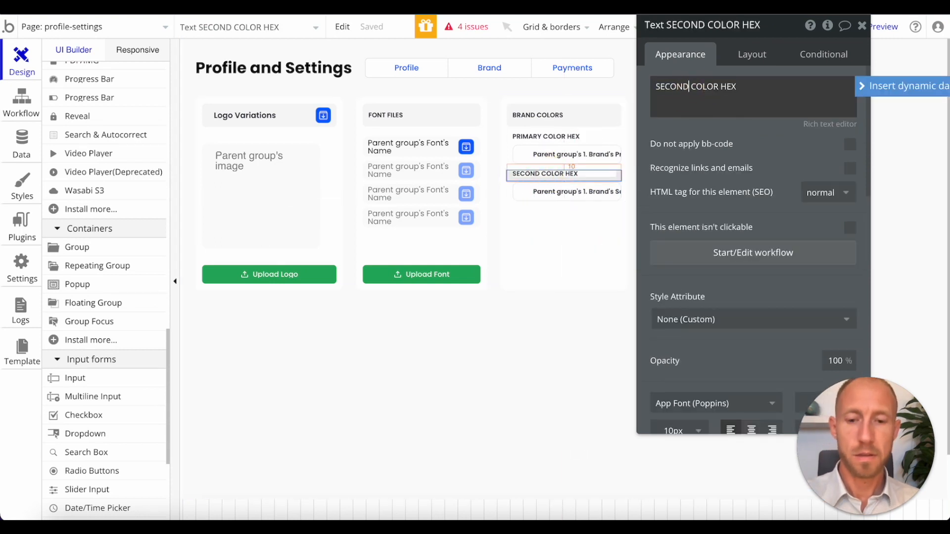
{"action": "left_click", "coordinate": [705, 143]}
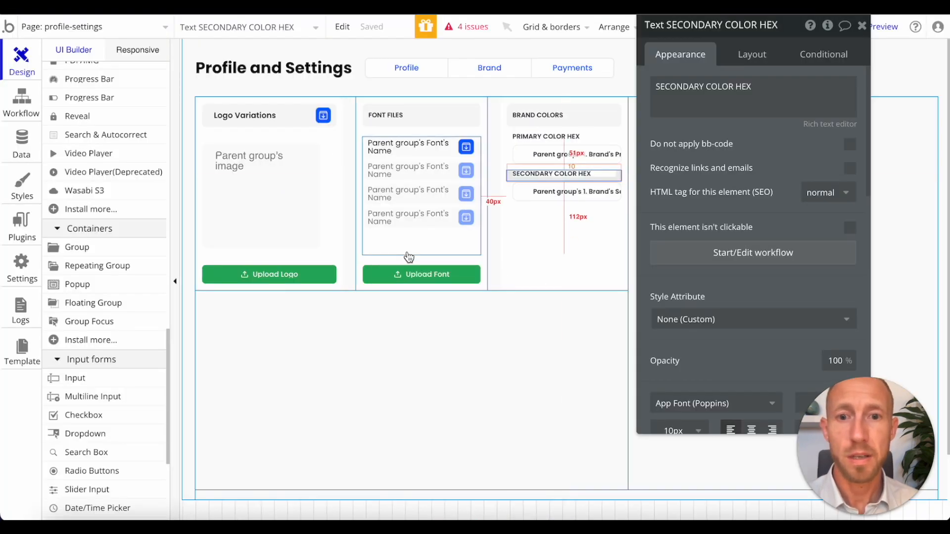
{"action": "left_click", "coordinate": [302, 275]}
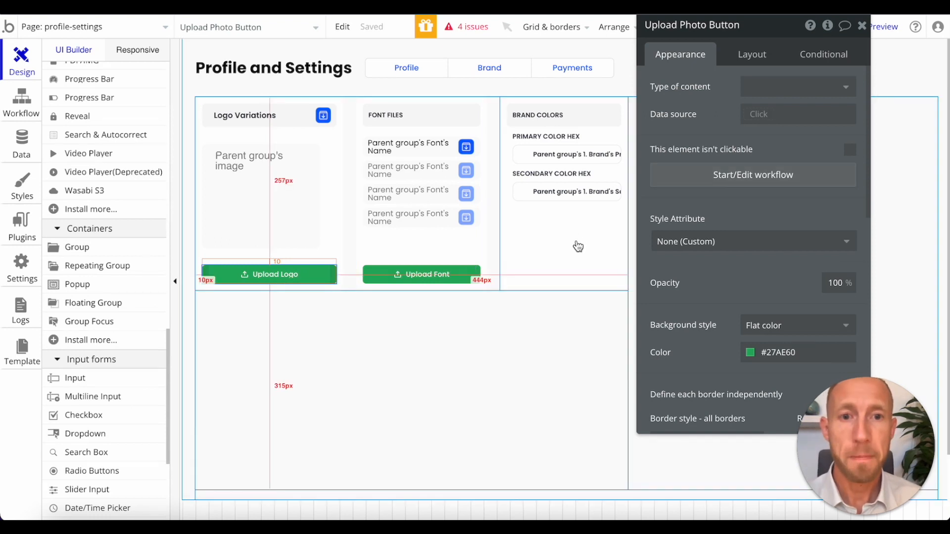
- Duplicate the SECONDARY COLOR HEX label and its color group inside the Brand Colors column
{"action": "left_click", "coordinate": [549, 174]}
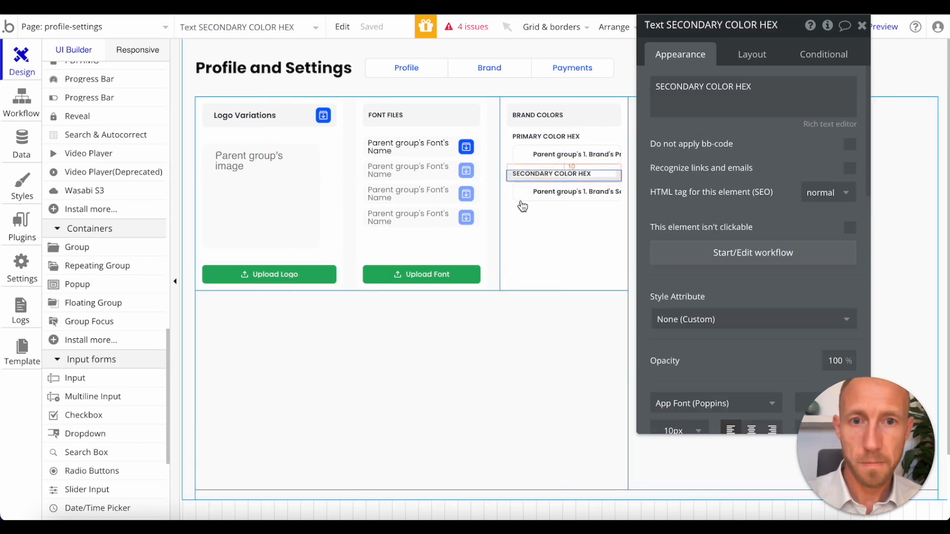
{"action": "left_click", "coordinate": [524, 192], "text": "shift"}
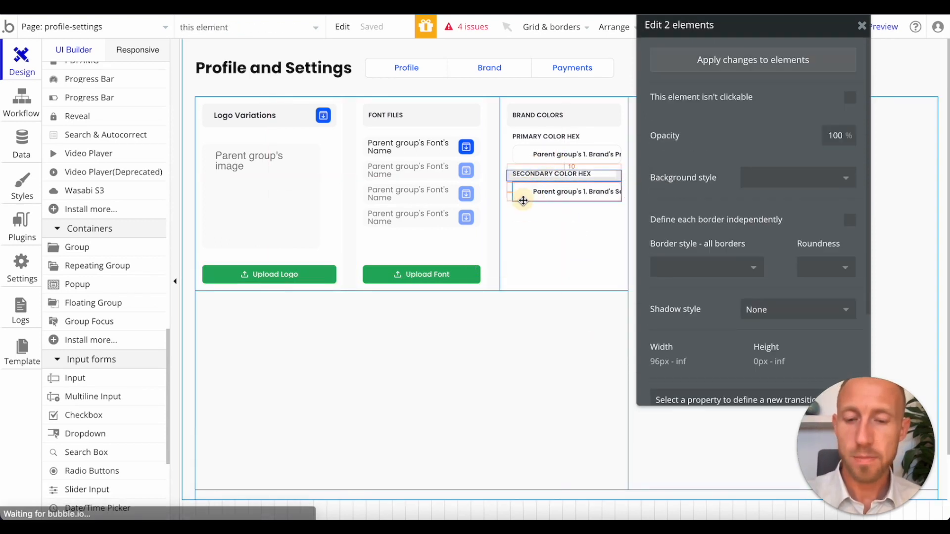
{"action": "key", "text": "ctrl+c"}
{"action": "left_click", "coordinate": [538, 225]}
{"action": "key", "text": "ctrl+v"}
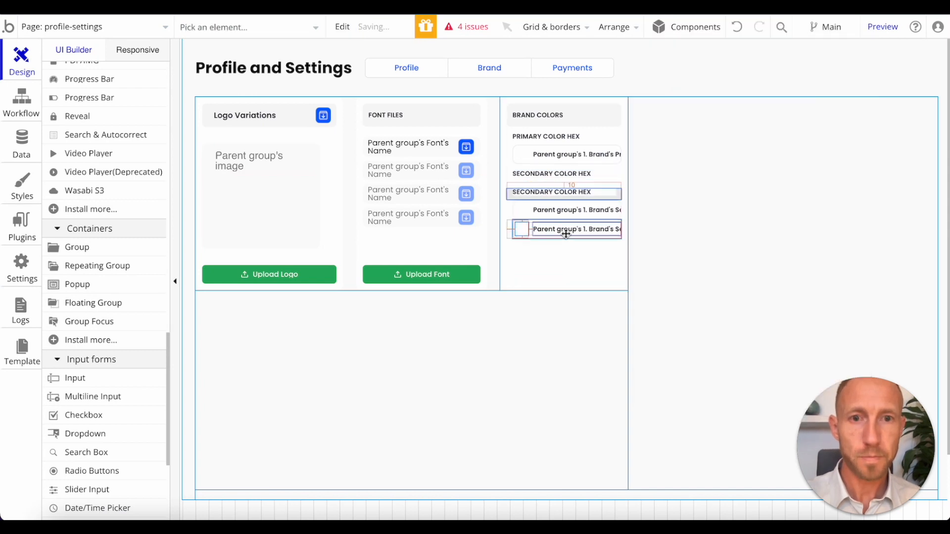
- Move the copied SECONDARY COLOR HEX label between the second and third color groups
{"action": "left_click", "coordinate": [559, 197]}
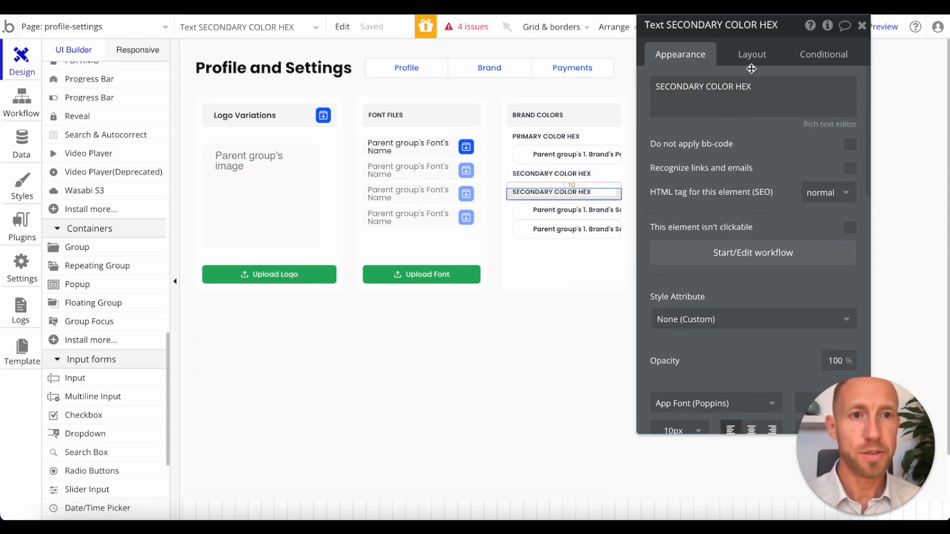
{"action": "left_click", "coordinate": [752, 54]}
{"action": "left_click", "coordinate": [775, 193]}
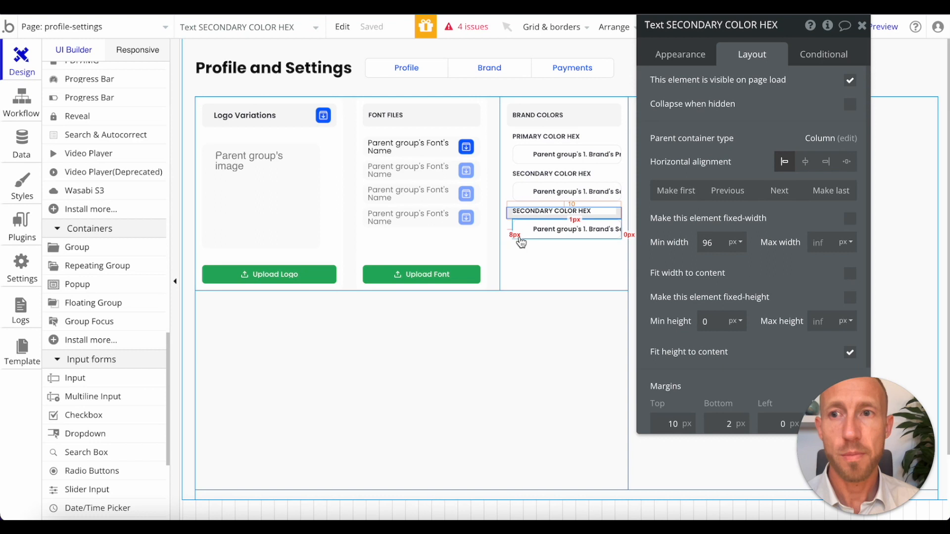
- Change the third color label's text to TIRTIARY COLOR HEX
{"action": "left_click", "coordinate": [674, 55]}
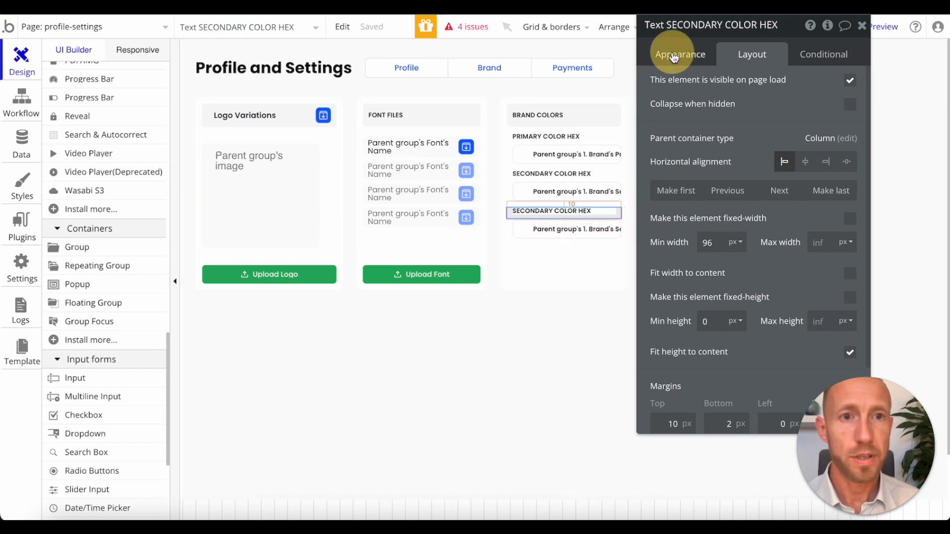
{"action": "triple_click", "coordinate": [677, 82]}
{"action": "double_click", "coordinate": [677, 82]}
{"action": "type", "text": "TIRTIARY COLOR HEX"}
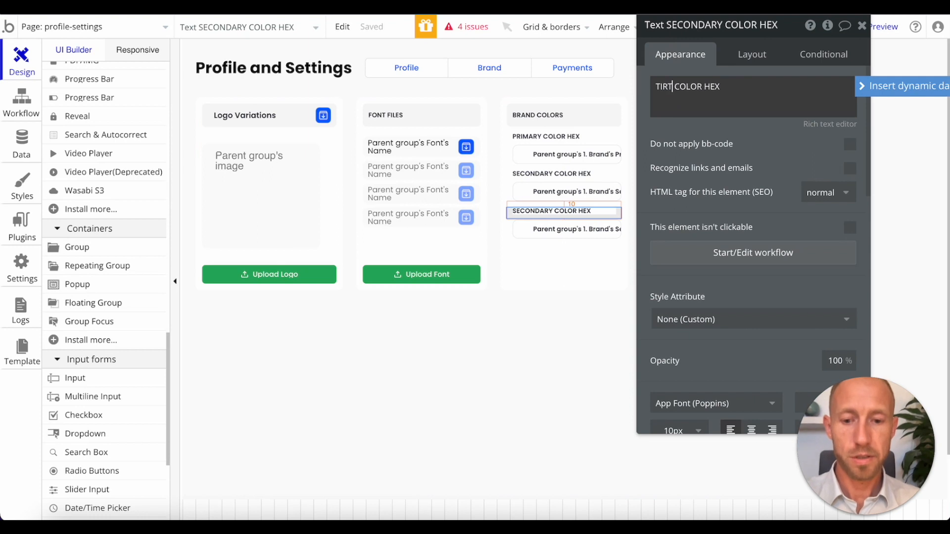
{"action": "double_click", "coordinate": [668, 86]}
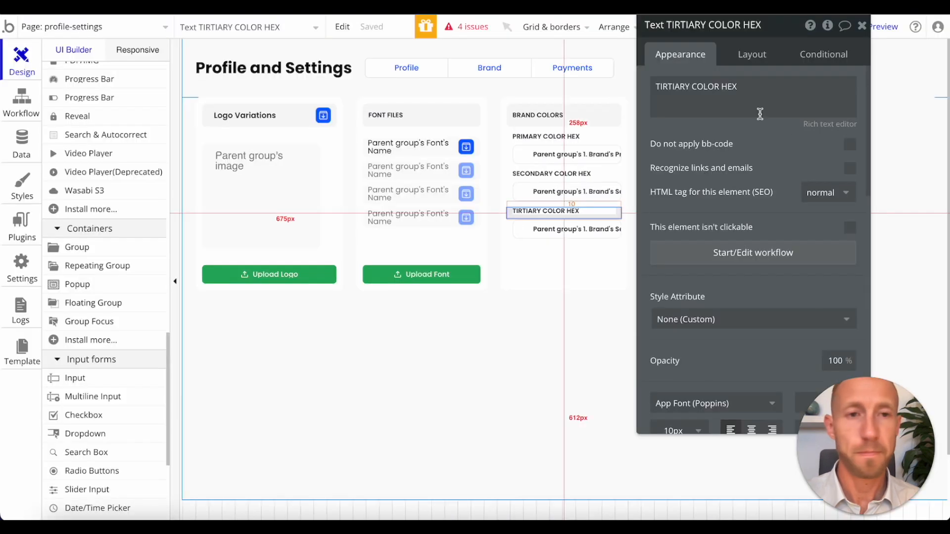
- Correct the spelling of the third color label's text to TERTIARY COLOR HEX
{"action": "left_click", "coordinate": [657, 85]}
{"action": "left_click", "coordinate": [662, 85]}
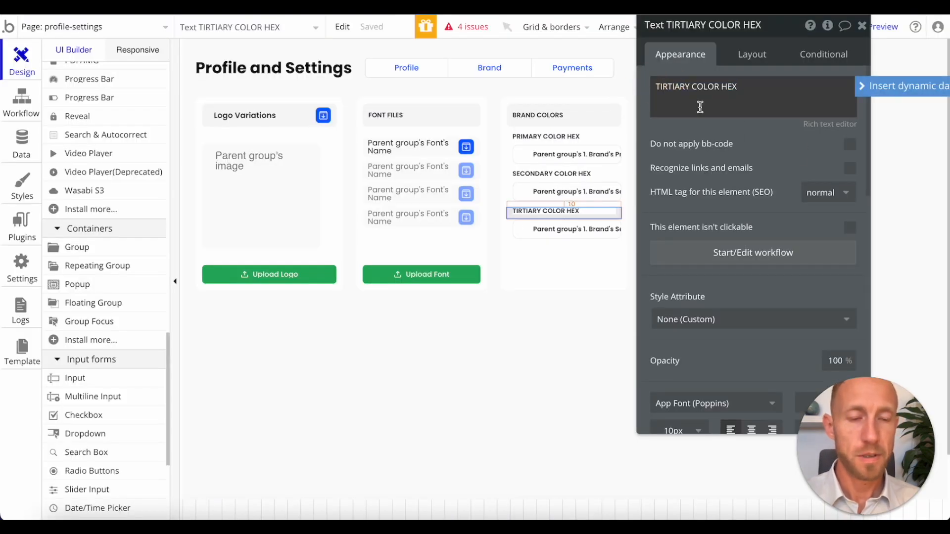
{"action": "key", "text": "BackSpace"}
{"action": "type", "text": "E"}
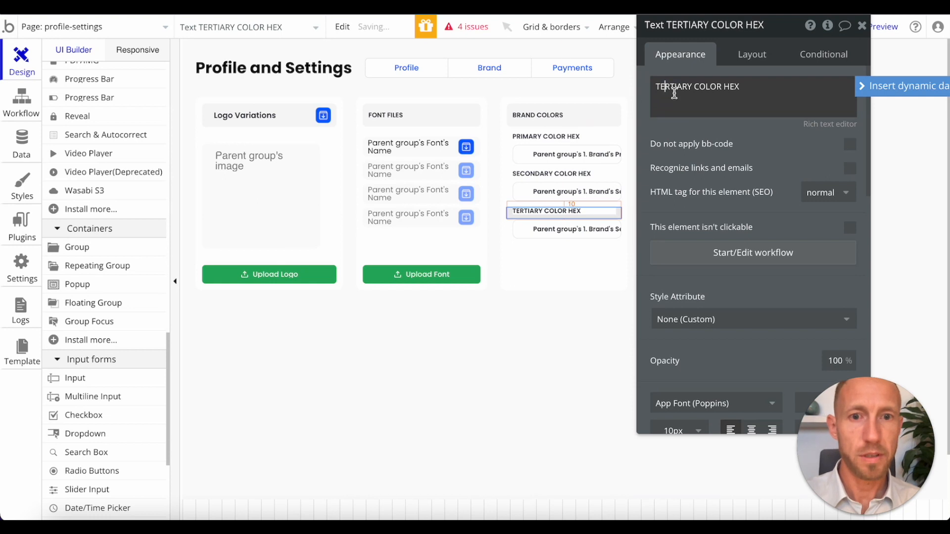
- Rename the tertiary and secondary color groups, replacing the copy suffix in each name so it reads G - Color 2
{"action": "left_click", "coordinate": [525, 237]}
{"action": "left_click", "coordinate": [704, 29]}
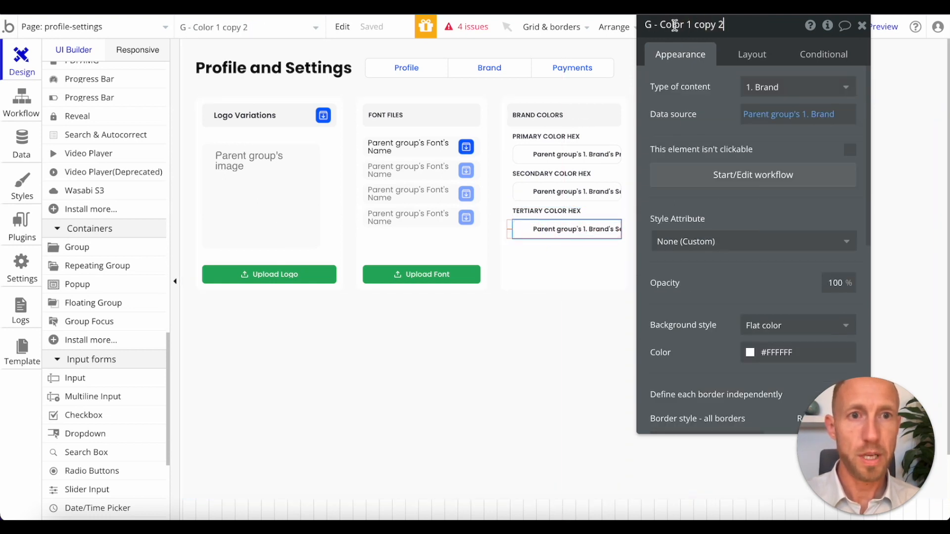
{"action": "left_click_drag", "start_coordinate": [683, 27], "coordinate": [724, 25]}
{"action": "type", "text": "2"}
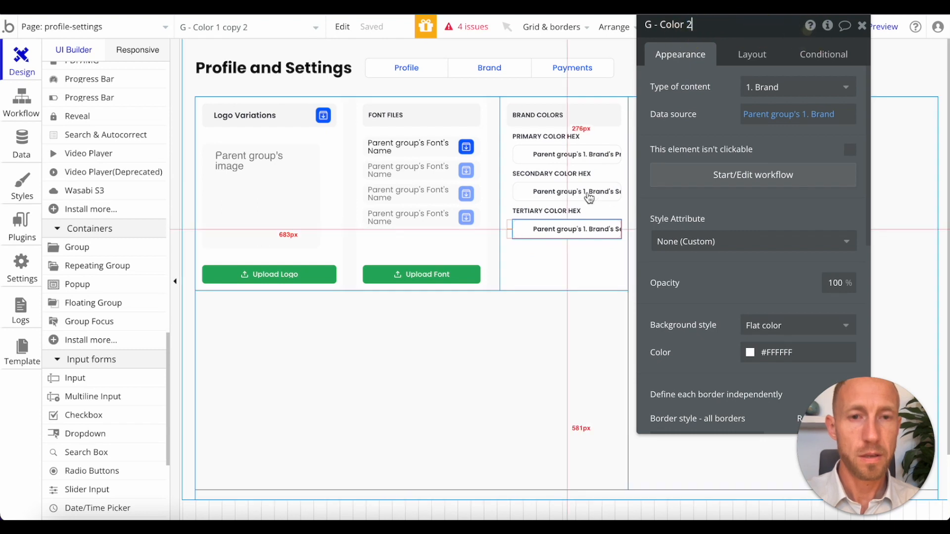
{"action": "left_click", "coordinate": [532, 194]}
{"action": "left_click", "coordinate": [682, 28]}
{"action": "left_click_drag", "start_coordinate": [686, 27], "coordinate": [725, 29]}
{"action": "type", "text": "2"}
- Rename the tertiary hex input to Input - Color Hex 3 and set its placeholder to Parent group's 1. Brand's TertiaryColorCode
{"action": "left_click", "coordinate": [564, 228]}
{"action": "left_click", "coordinate": [736, 30]}
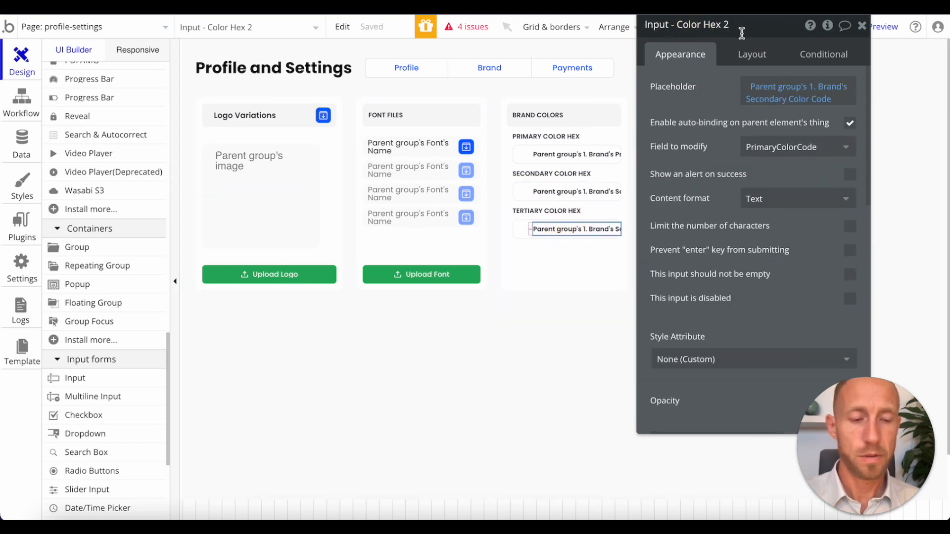
{"action": "left_click", "coordinate": [788, 99]}
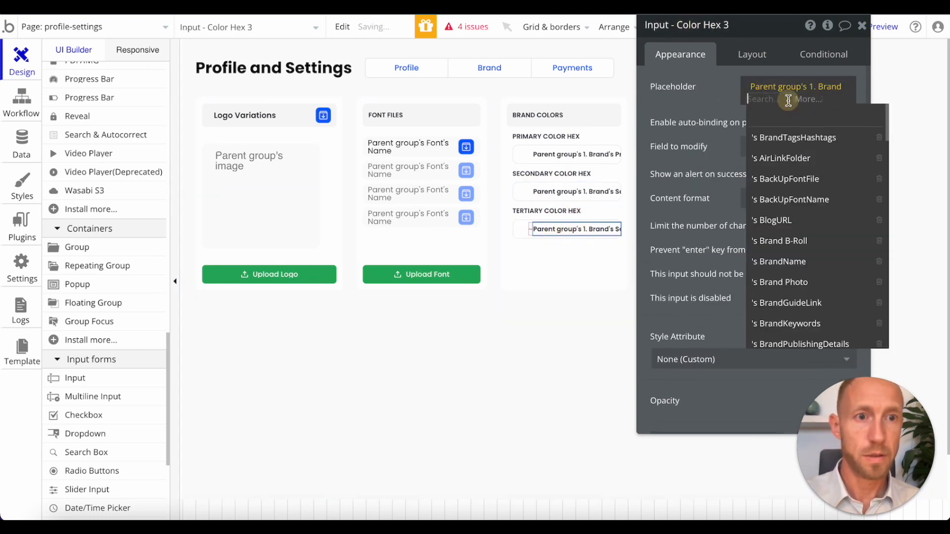
{"action": "type", "text": "ter"}
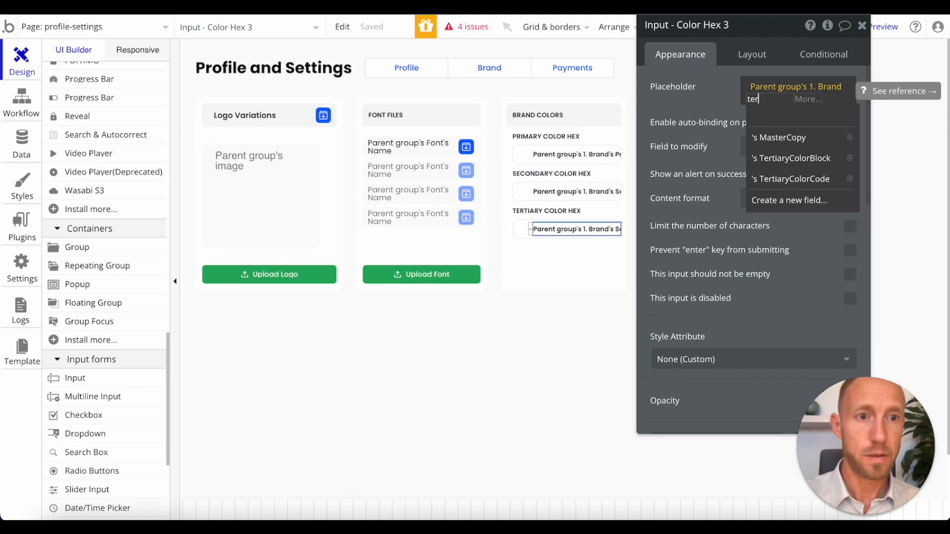
{"action": "left_click", "coordinate": [801, 178]}
{"action": "left_click", "coordinate": [714, 97]}
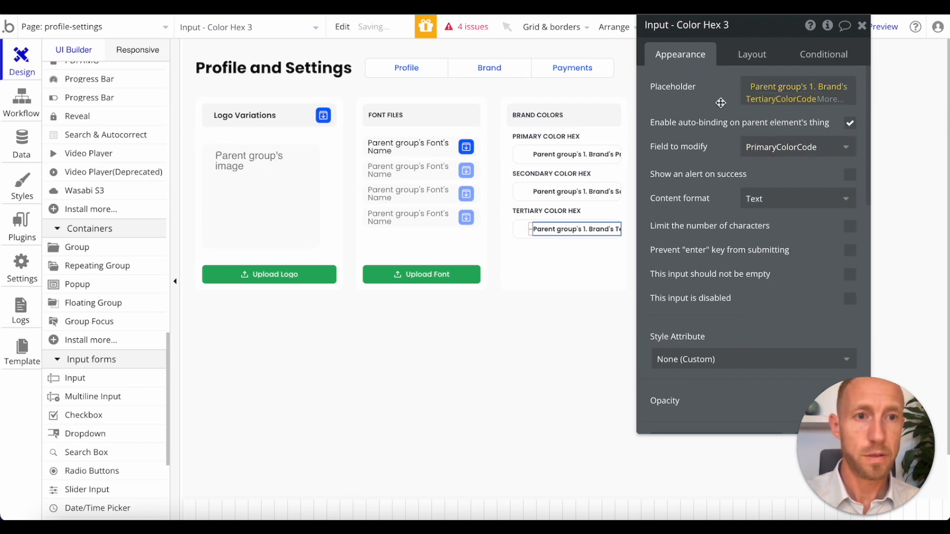
- Set the tertiary hex input's auto-binding field to modify to TertiaryColorCode
{"action": "left_click", "coordinate": [790, 151]}
{"action": "type", "text": "r"}
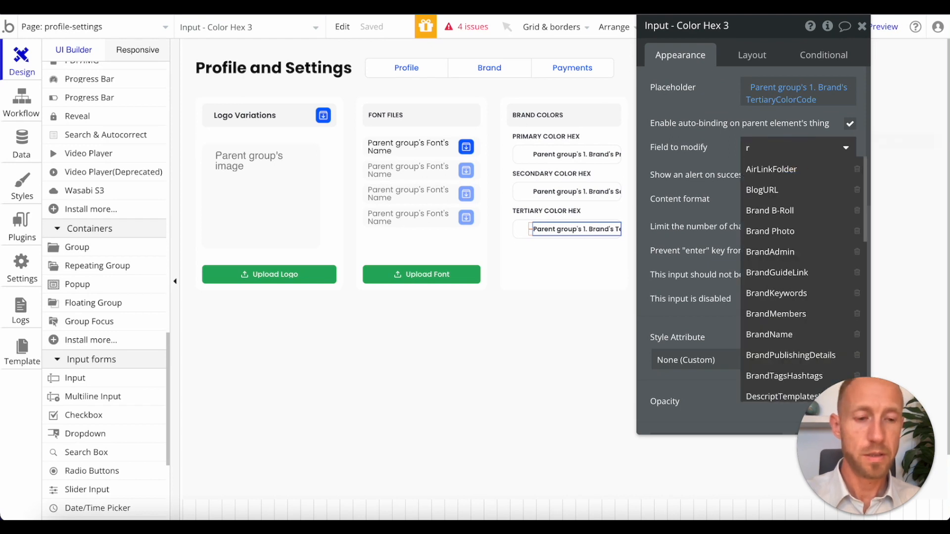
{"action": "key", "text": "BackSpace"}
{"action": "type", "text": "ter"}
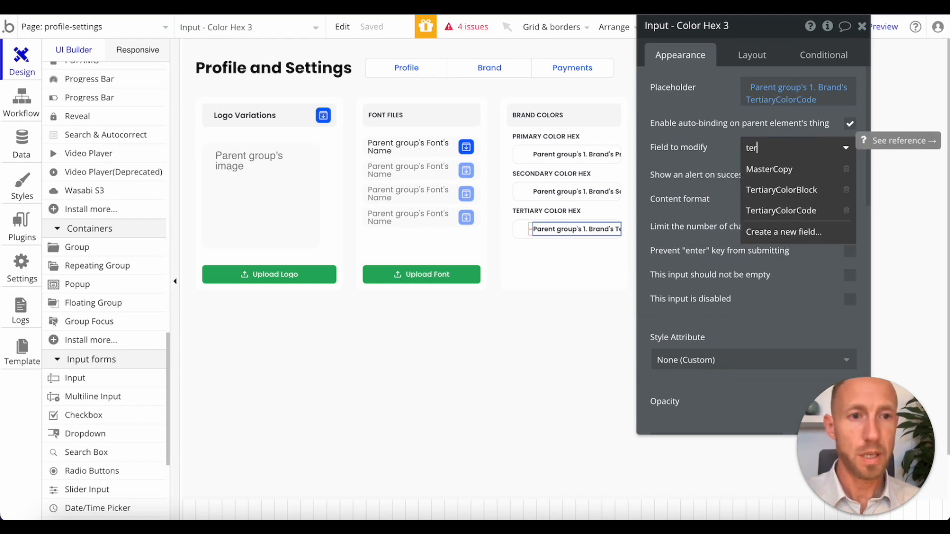
{"action": "left_click", "coordinate": [796, 212]}
- Set the secondary hex input's auto-binding field to modify to Secondary Color Code
{"action": "left_click", "coordinate": [584, 193]}
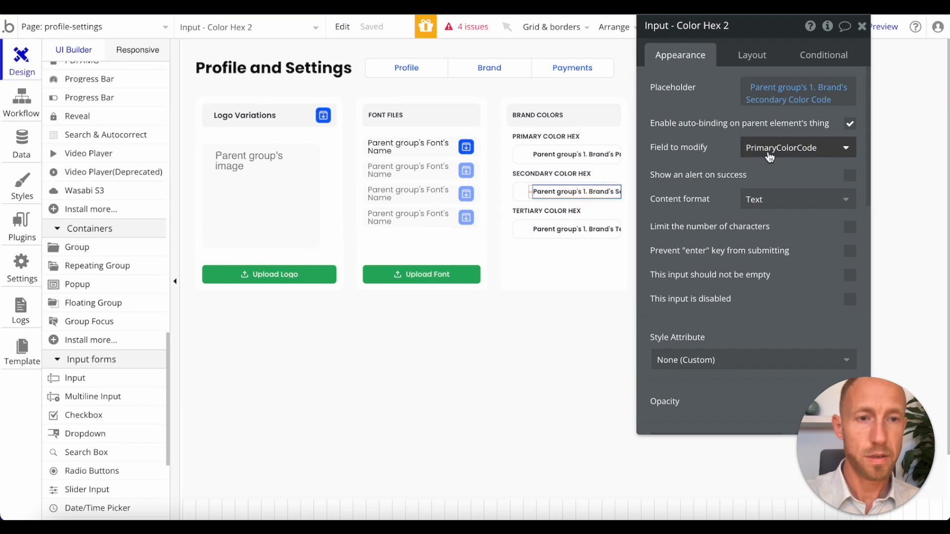
{"action": "left_click", "coordinate": [768, 153]}
{"action": "type", "text": "sec"}
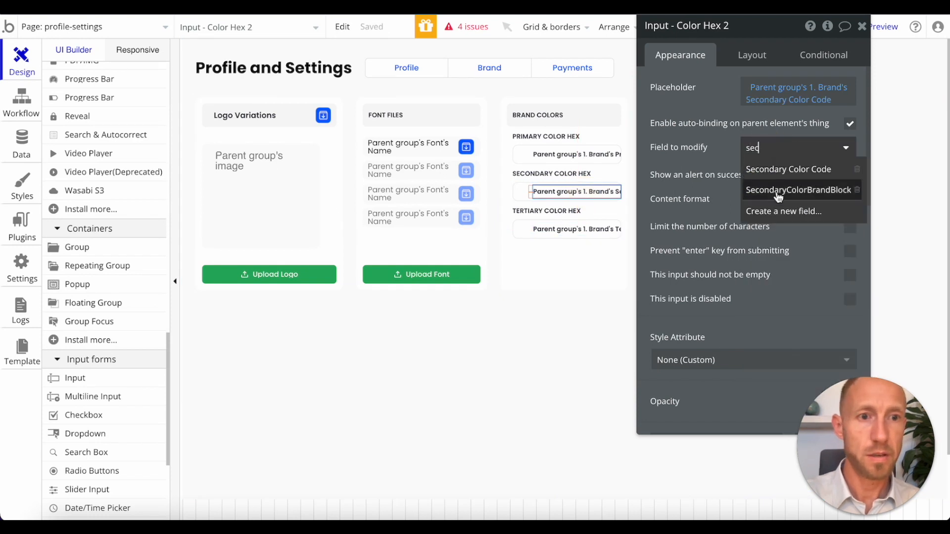
{"action": "left_click", "coordinate": [782, 169]}
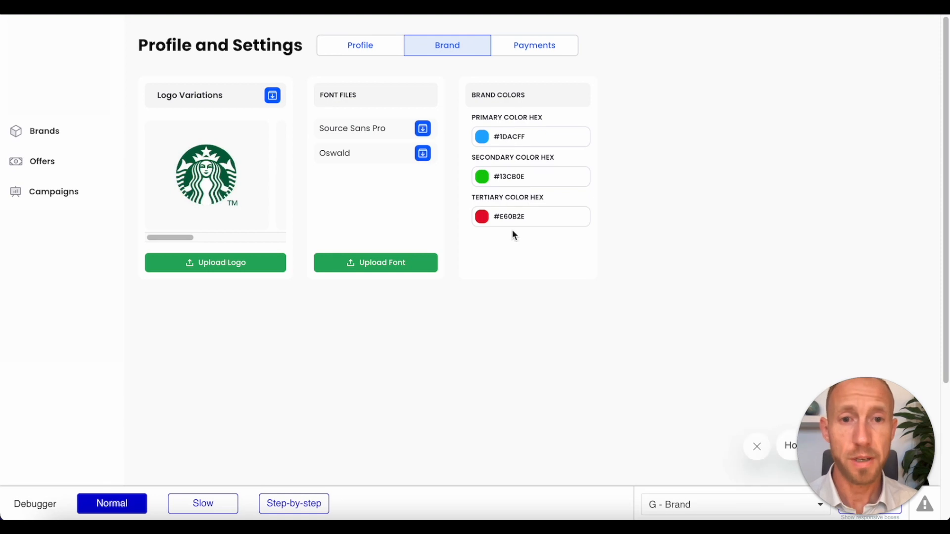
- Test the tertiary swatch's auto-binding in the page preview by removing the # from its hex value
{"action": "double_click", "coordinate": [513, 216]}
{"action": "left_click", "coordinate": [577, 256]}
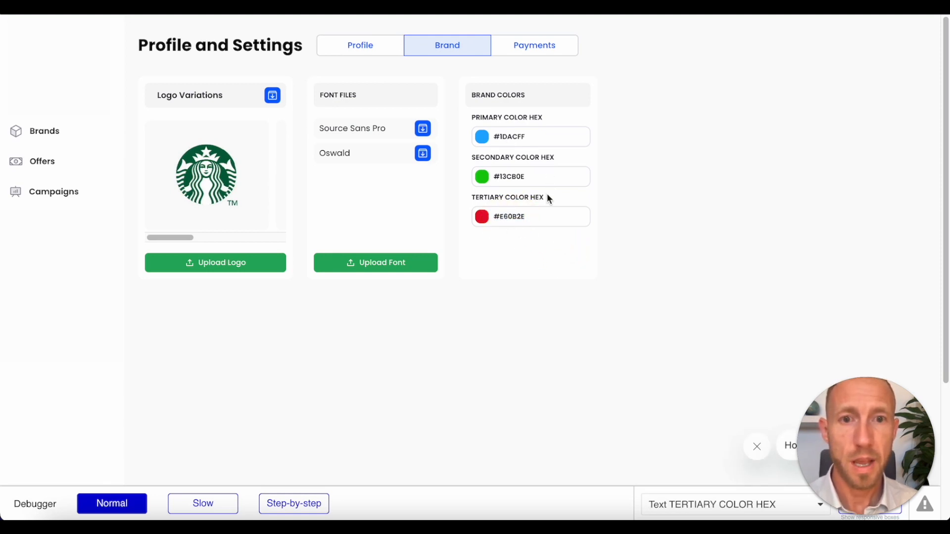
{"action": "double_click", "coordinate": [516, 216]}
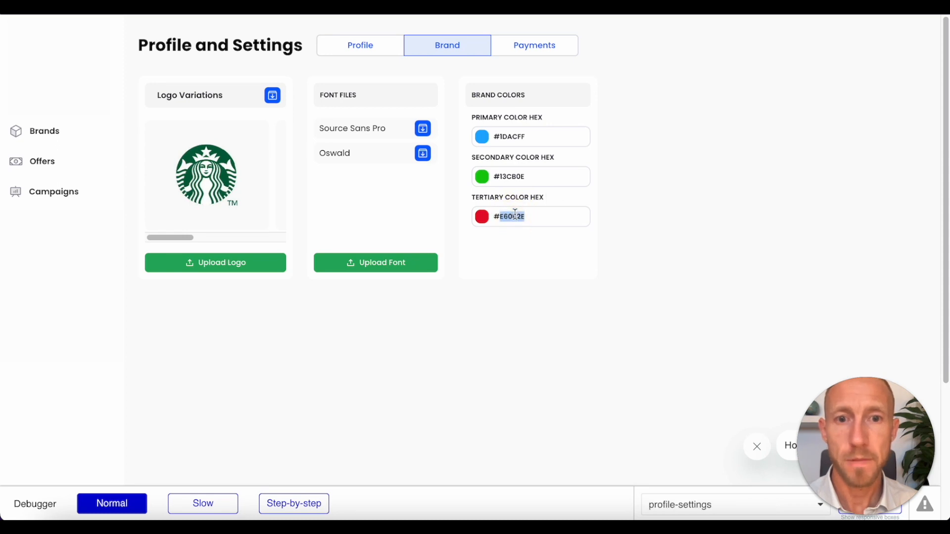
{"action": "left_click", "coordinate": [500, 216]}
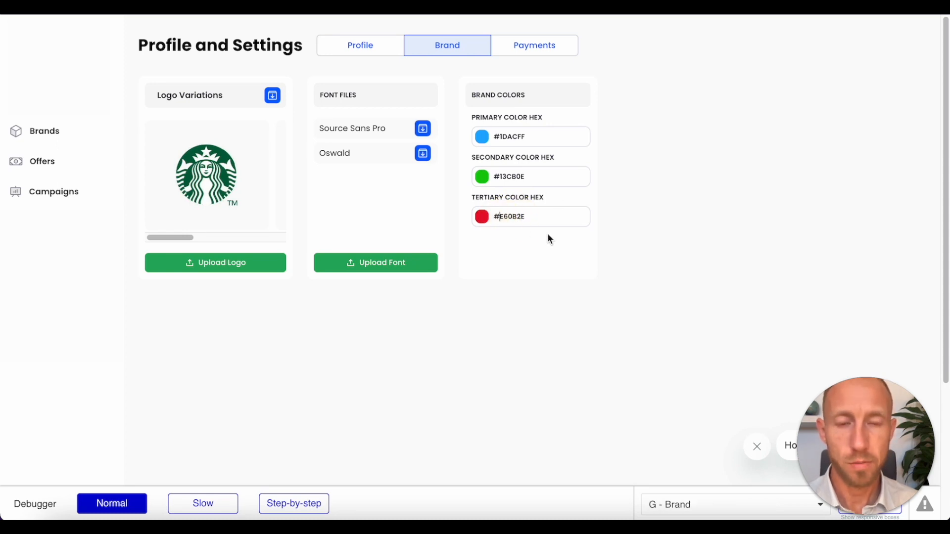
{"action": "left_click", "coordinate": [543, 251]}
{"action": "left_click", "coordinate": [494, 217]}
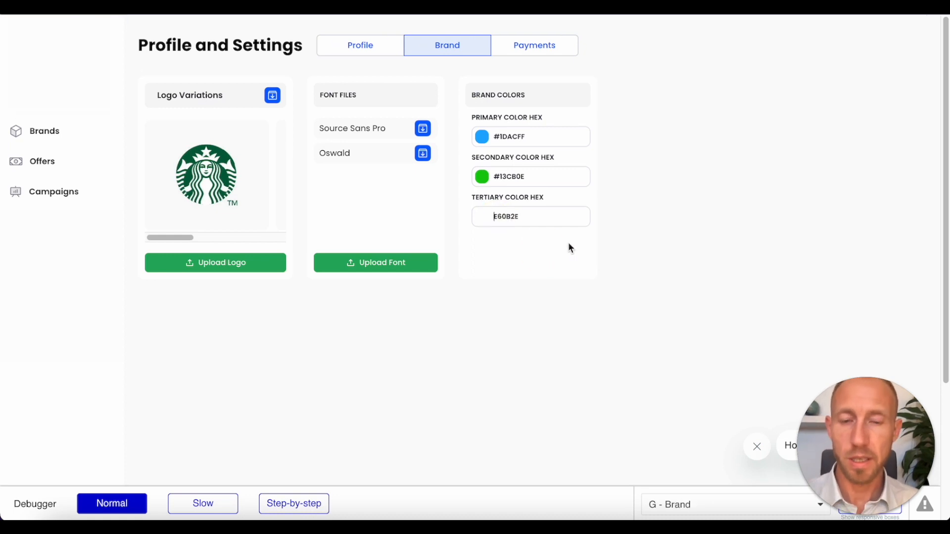
{"action": "left_click", "coordinate": [566, 241]}
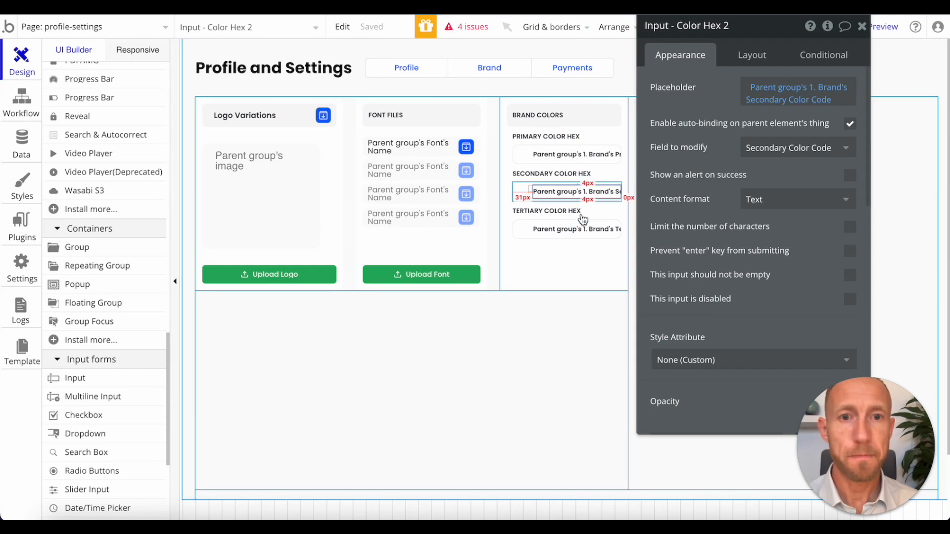
- Try spacing the Brand Colors column's elements across its height with the space-around container alignment
{"action": "left_click", "coordinate": [562, 256]}
{"action": "left_click", "coordinate": [752, 55]}
{"action": "left_click", "coordinate": [833, 115]}
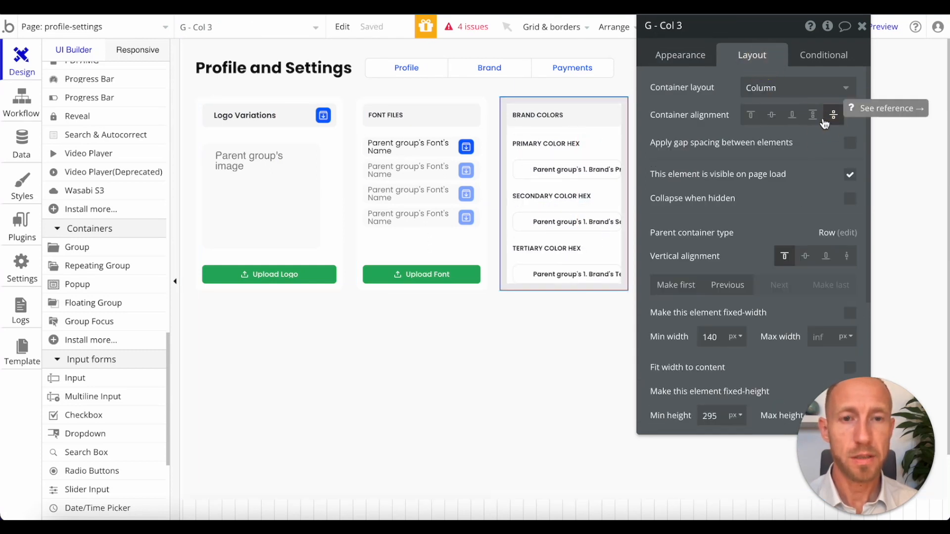
{"action": "left_click", "coordinate": [751, 115]}
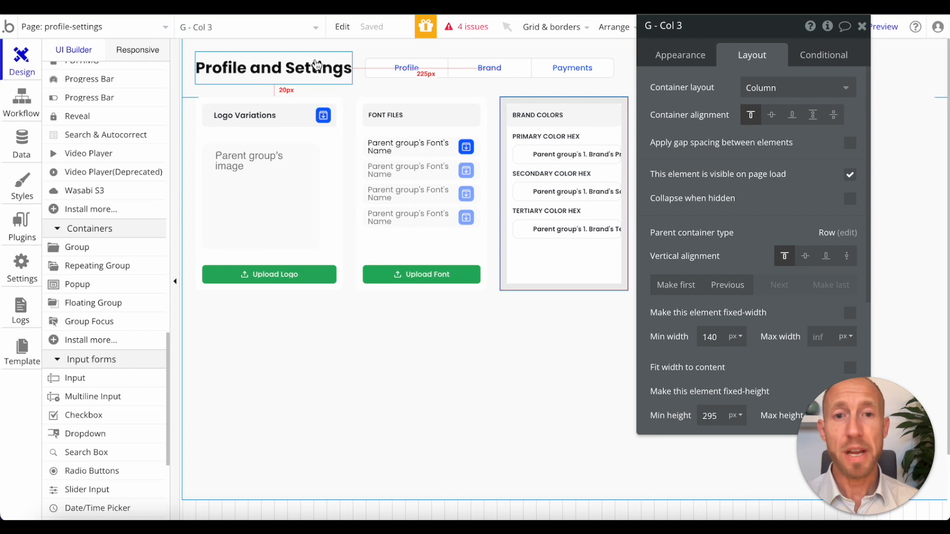
- Switch to Figma and examine the Settings Brand design around the My Team table and My Links section
{"action": "left_click", "coordinate": [406, 316]}
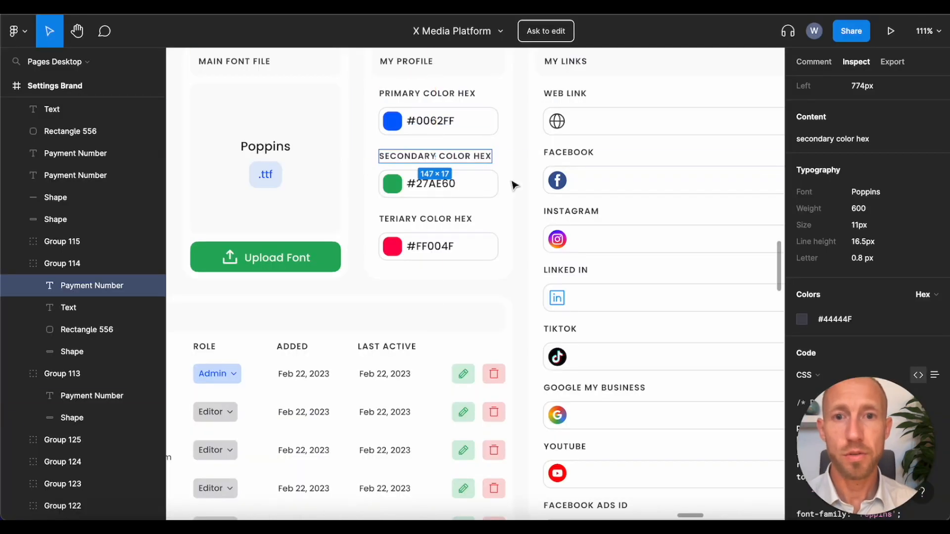
{"action": "scroll", "coordinate": [526, 193], "scroll_direction": "down", "scroll_amount": 5}
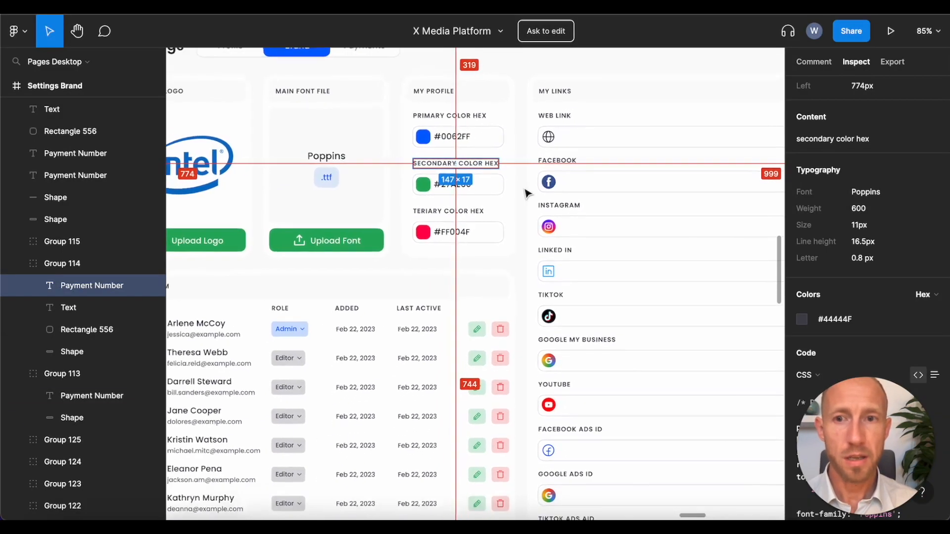
{"action": "scroll", "coordinate": [526, 193], "scroll_direction": "right", "scroll_amount": 1}
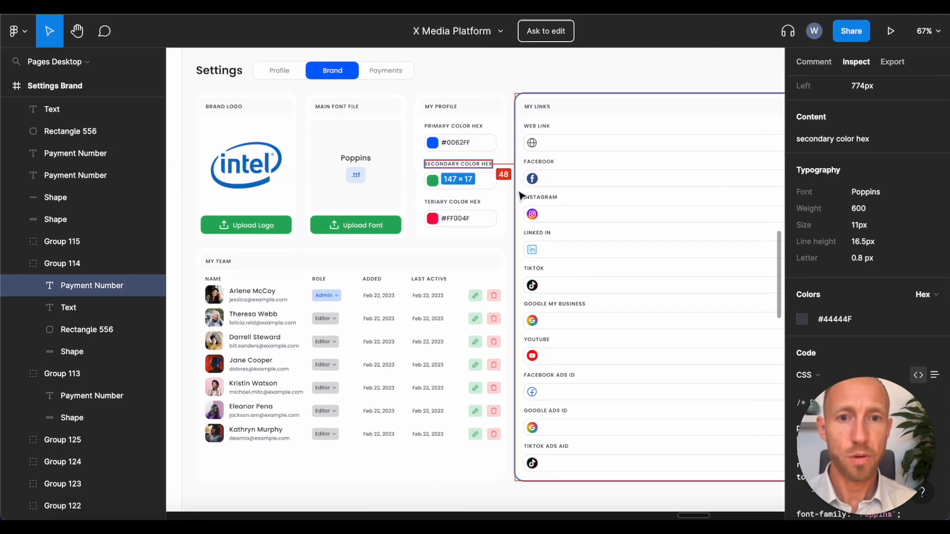
{"action": "scroll", "coordinate": [520, 196], "scroll_direction": "right", "scroll_amount": 1}
{"action": "scroll", "coordinate": [520, 196], "scroll_direction": "down", "scroll_amount": 2}
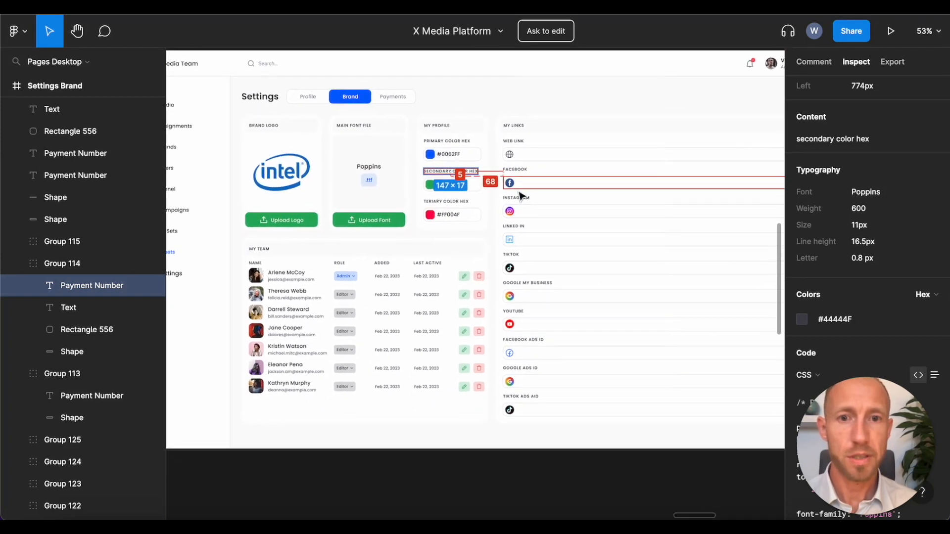
{"action": "scroll", "coordinate": [520, 196], "scroll_direction": "right", "scroll_amount": 2}
{"action": "scroll", "coordinate": [520, 196], "scroll_direction": "up", "scroll_amount": 1}
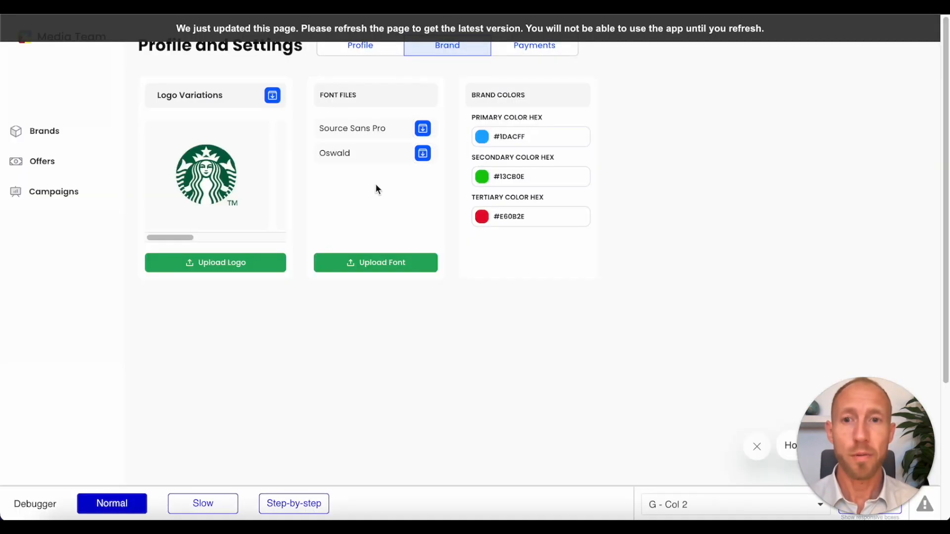
- Refresh the page preview and check the Brand section's layout with the new row group
{"action": "left_click", "coordinate": [525, 24]}
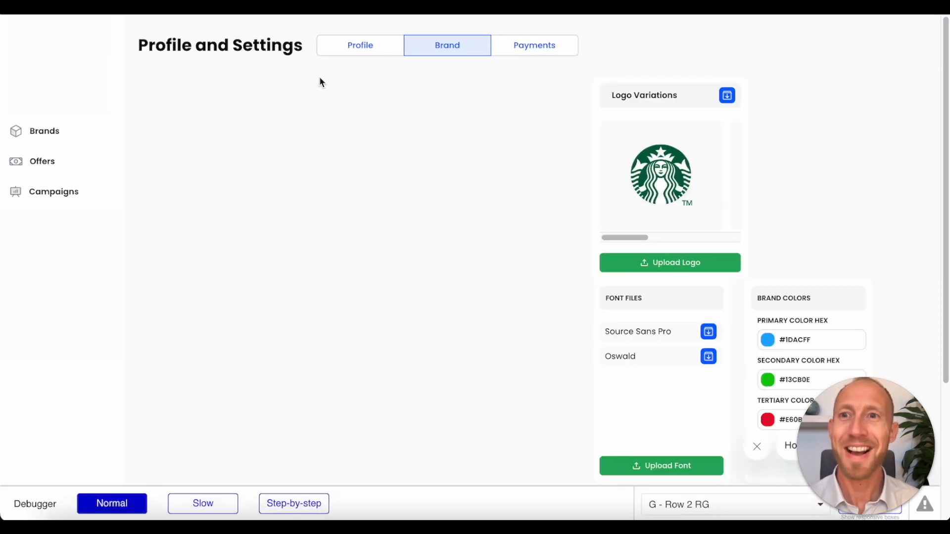
{"action": "scroll", "coordinate": [428, 174], "scroll_direction": "down", "scroll_amount": 1}
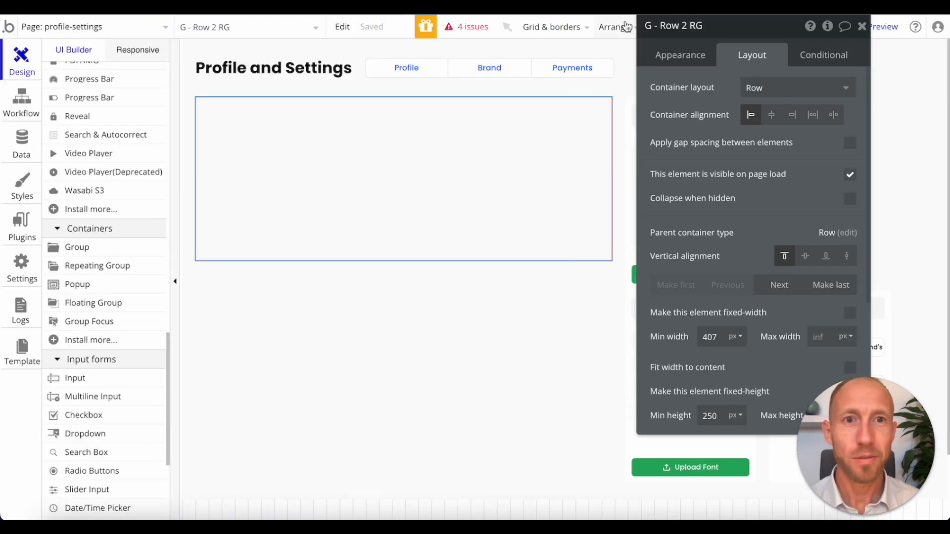
{"action": "left_click_drag", "start_coordinate": [736, 28], "coordinate": [799, 50]}
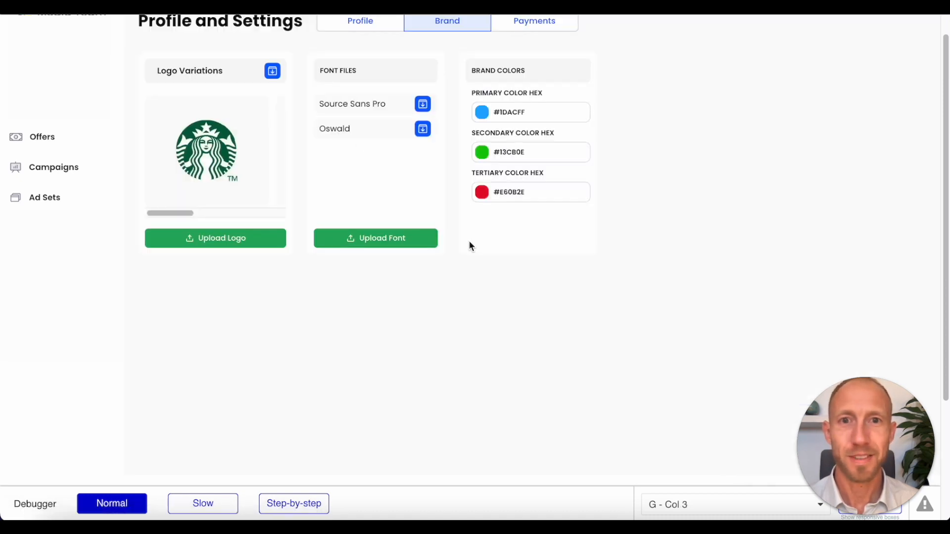
- Check the three Brand columns in the preview and look through the logo variations
{"action": "scroll", "coordinate": [468, 240], "scroll_direction": "up", "scroll_amount": 1}
{"action": "left_click", "coordinate": [673, 179]}
{"action": "left_click", "coordinate": [658, 227]}
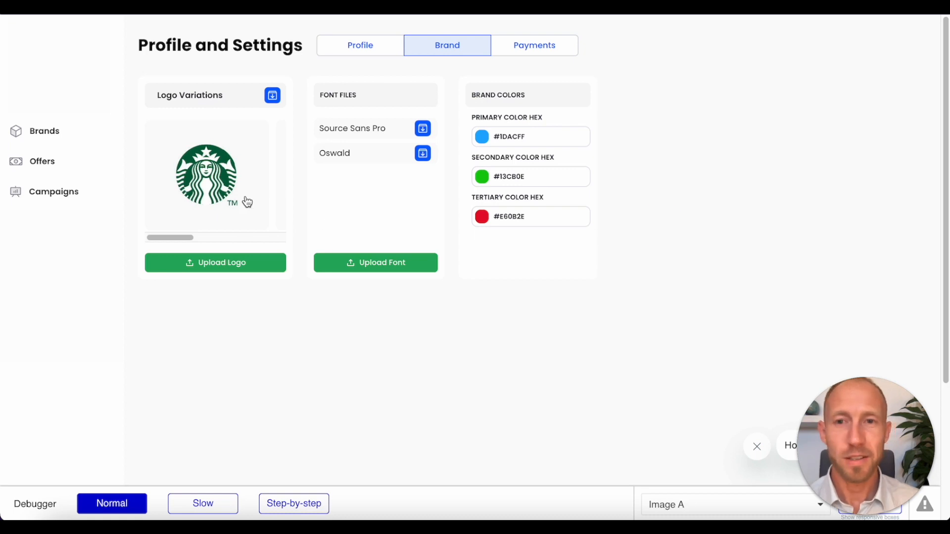
{"action": "scroll", "coordinate": [247, 202], "scroll_direction": "right", "scroll_amount": 3}
{"action": "scroll", "coordinate": [246, 202], "scroll_direction": "left", "scroll_amount": 3}
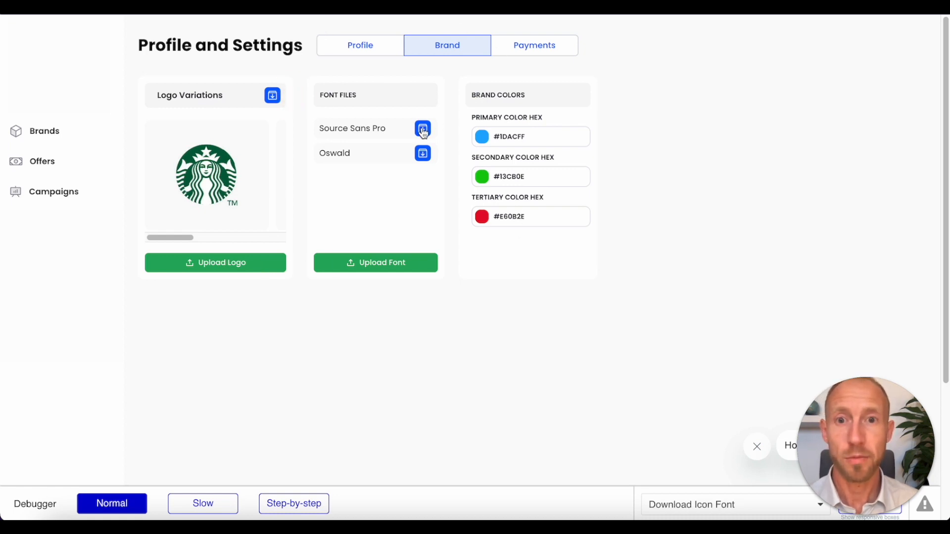
- Test the preview's downloads by downloading the Oswald font file and opening the logo variation
{"action": "left_click", "coordinate": [423, 155]}
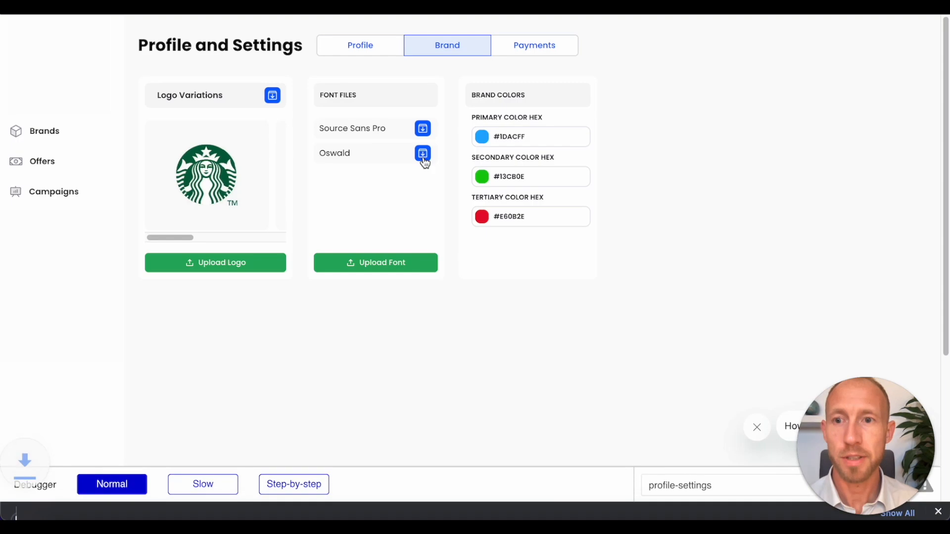
{"action": "left_click", "coordinate": [938, 504]}
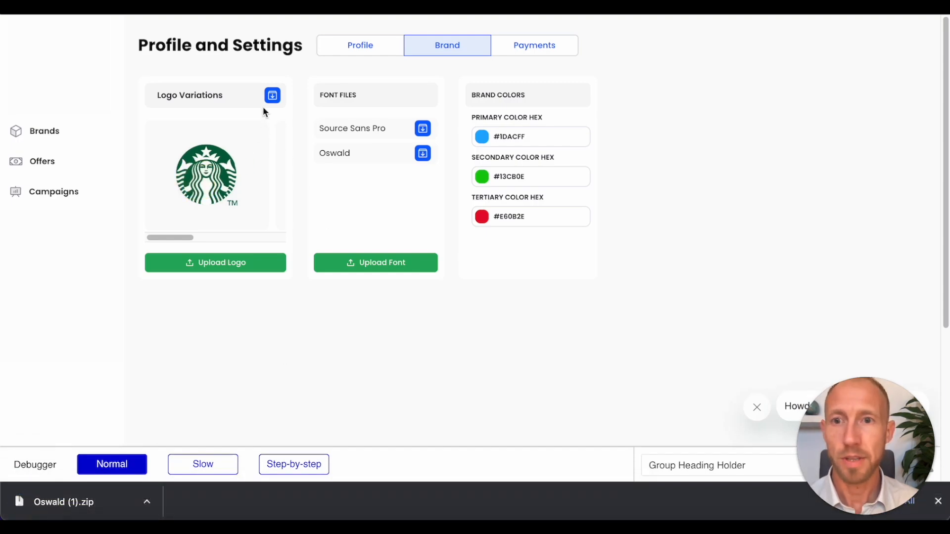
{"action": "left_click", "coordinate": [273, 96]}
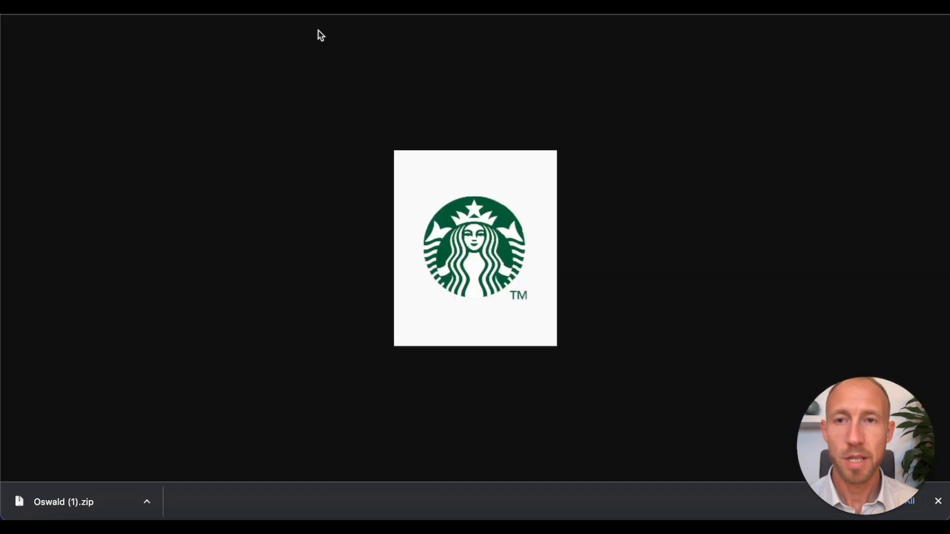
- Copy the BRAND COLORS heading into the empty row group below the three columns
{"action": "left_click", "coordinate": [569, 334]}
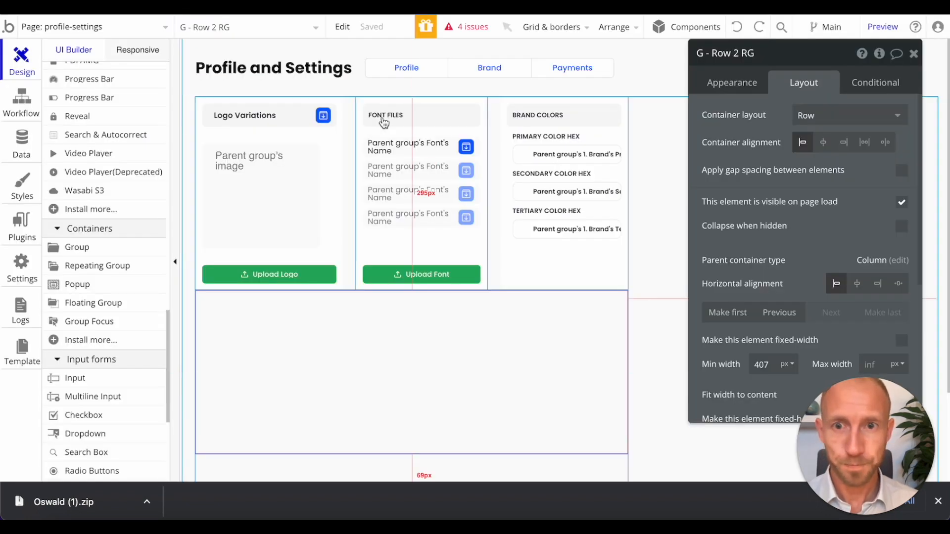
{"action": "left_click", "coordinate": [410, 116]}
{"action": "left_click", "coordinate": [609, 115]}
{"action": "left_click_drag", "start_coordinate": [609, 115], "coordinate": [348, 327]}
{"action": "left_click", "coordinate": [383, 331]}
{"action": "left_click", "coordinate": [375, 309]}
{"action": "left_click", "coordinate": [426, 367]}
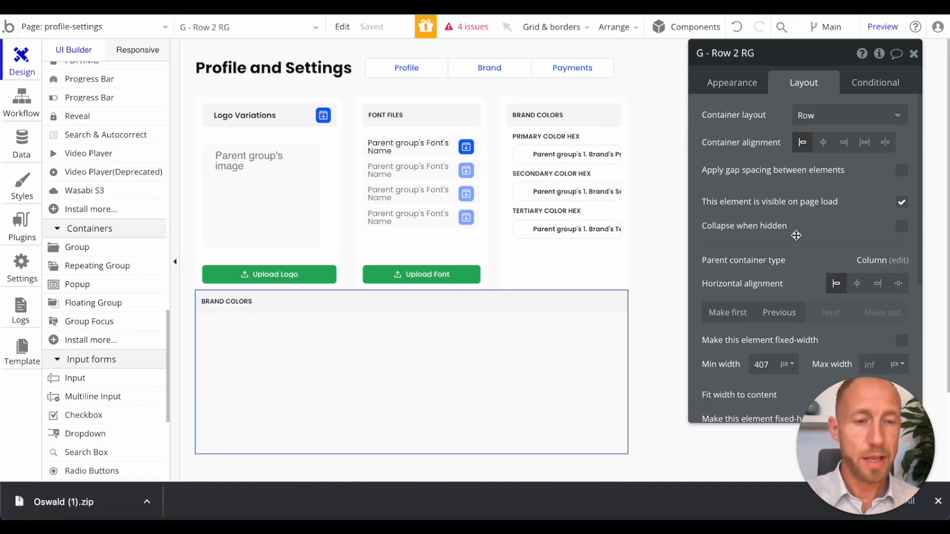
- Give the G - Row 2 RG group 10 px of padding on all four sides
{"action": "scroll", "coordinate": [801, 277], "scroll_direction": "down", "scroll_amount": 5}
{"action": "left_click", "coordinate": [723, 406]}
{"action": "type", "text": "1"}
{"action": "left_click", "coordinate": [765, 406]}
{"action": "type", "text": "1"}
{"action": "left_click_drag", "start_coordinate": [793, 53], "coordinate": [666, 78]}
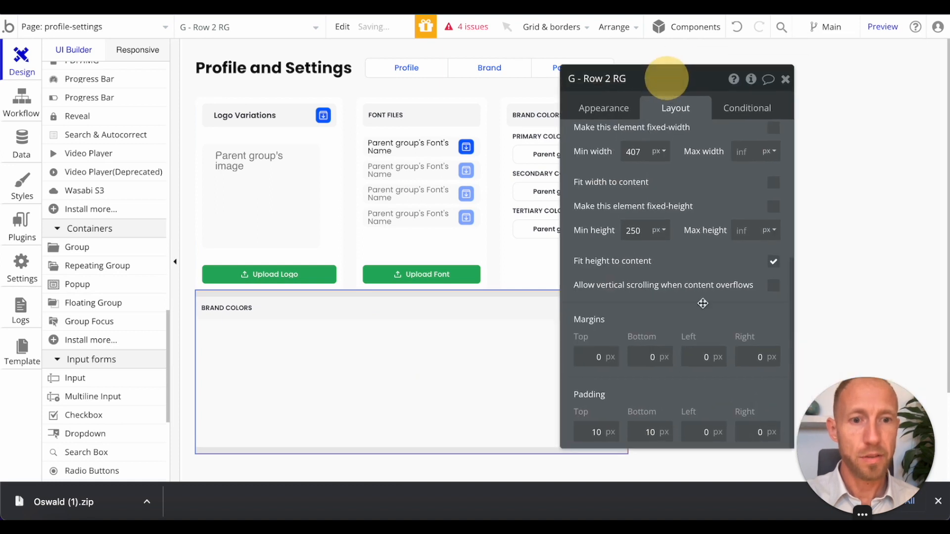
{"action": "left_click", "coordinate": [701, 432]}
{"action": "type", "text": "10"}
{"action": "left_click", "coordinate": [759, 432]}
{"action": "type", "text": "1"}
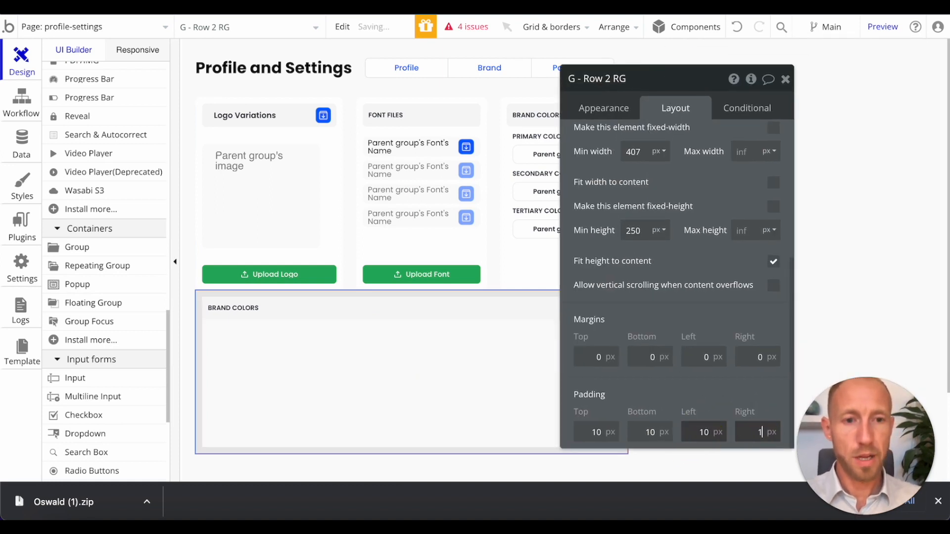
{"action": "type", "text": "0"}
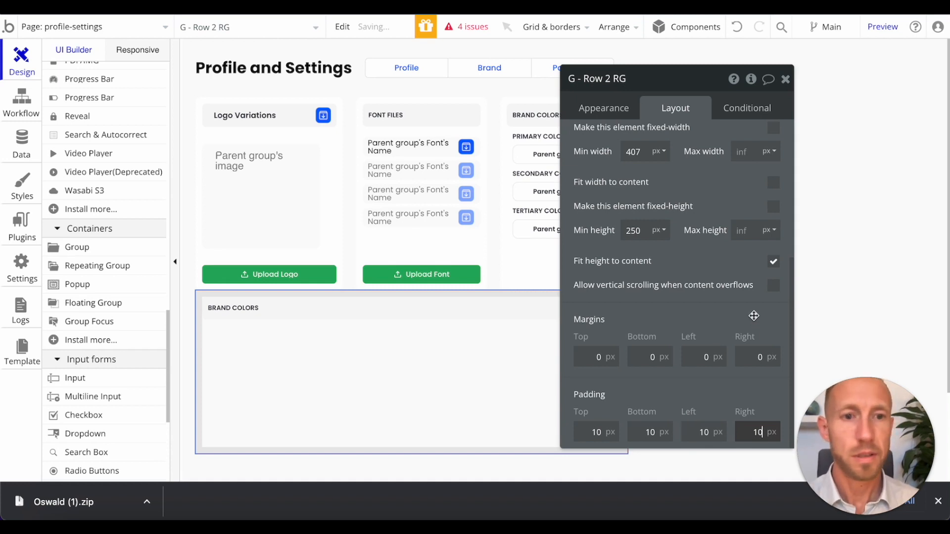
{"action": "left_click", "coordinate": [785, 79]}
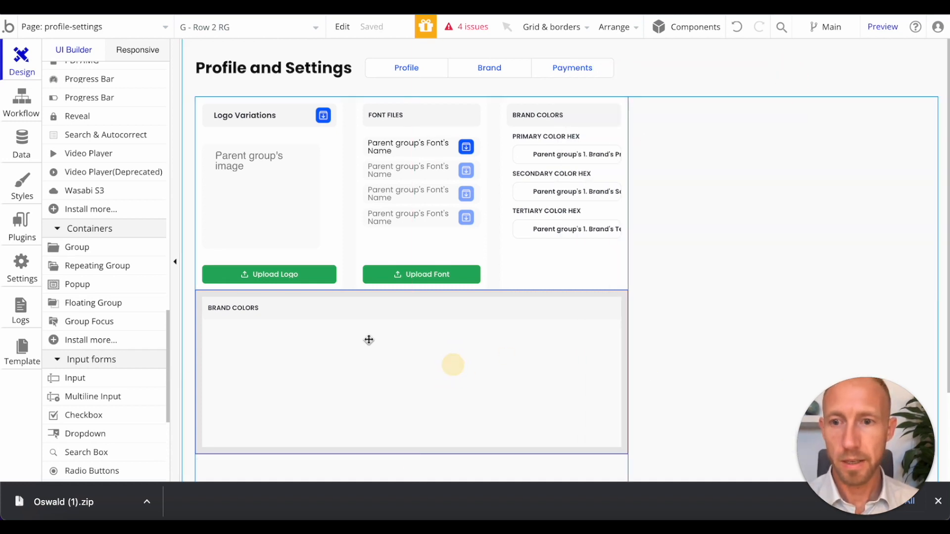
- Copy the PRIMARY COLOR HEX label into the second-row group and try to move it below the heading
{"action": "left_click", "coordinate": [376, 317]}
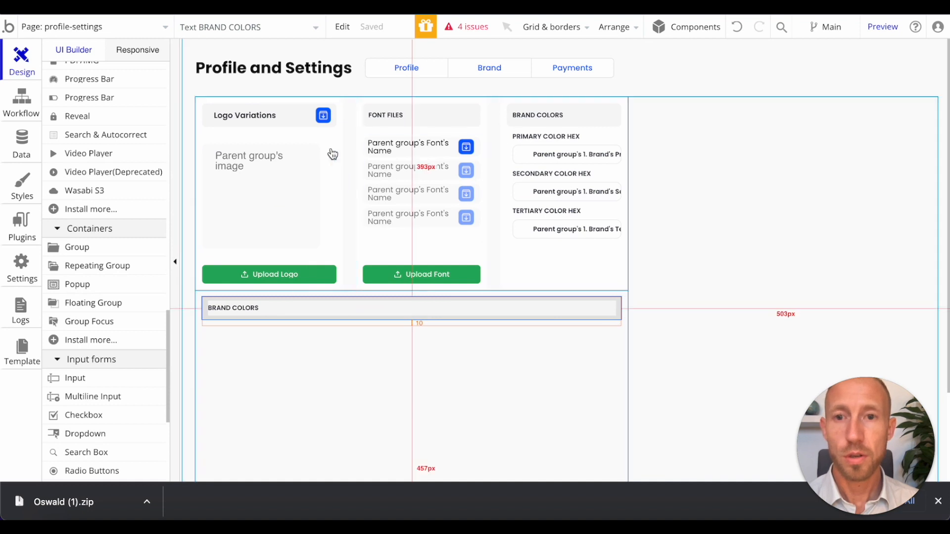
{"action": "left_click", "coordinate": [534, 134]}
{"action": "left_click", "coordinate": [431, 365]}
{"action": "key", "text": "ctrl+v"}
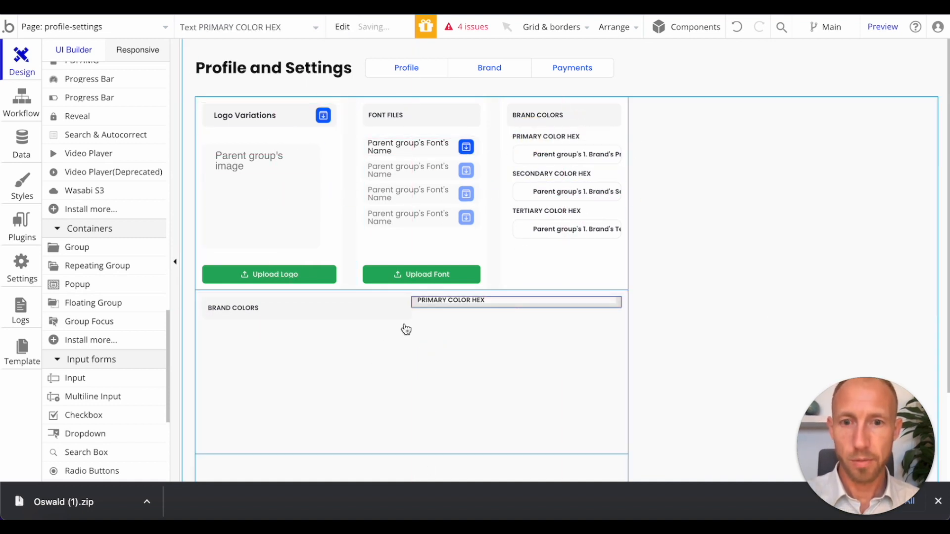
{"action": "left_click_drag", "start_coordinate": [439, 304], "coordinate": [424, 368]}
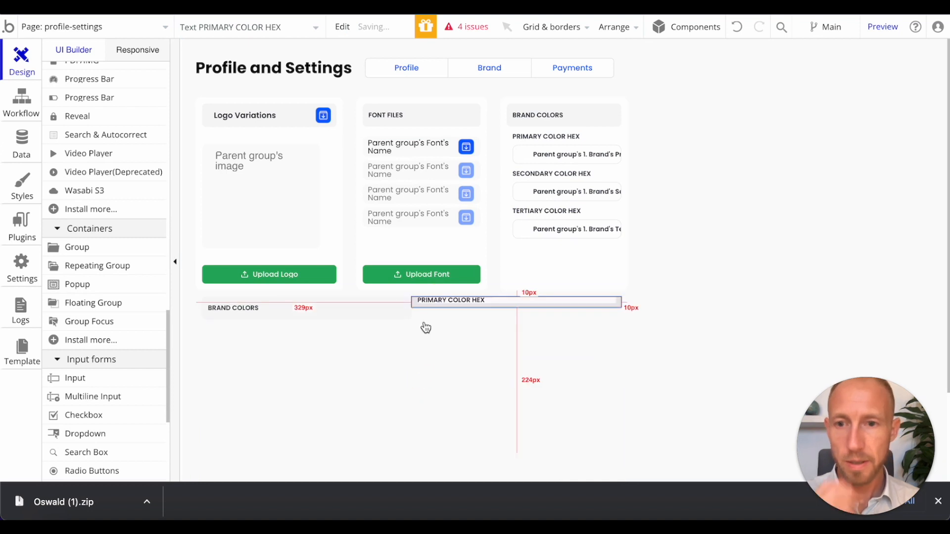
- Change the container layout of the G - Row 2 RG group to Column
{"action": "left_click", "coordinate": [415, 345]}
{"action": "double_click", "coordinate": [415, 341]}
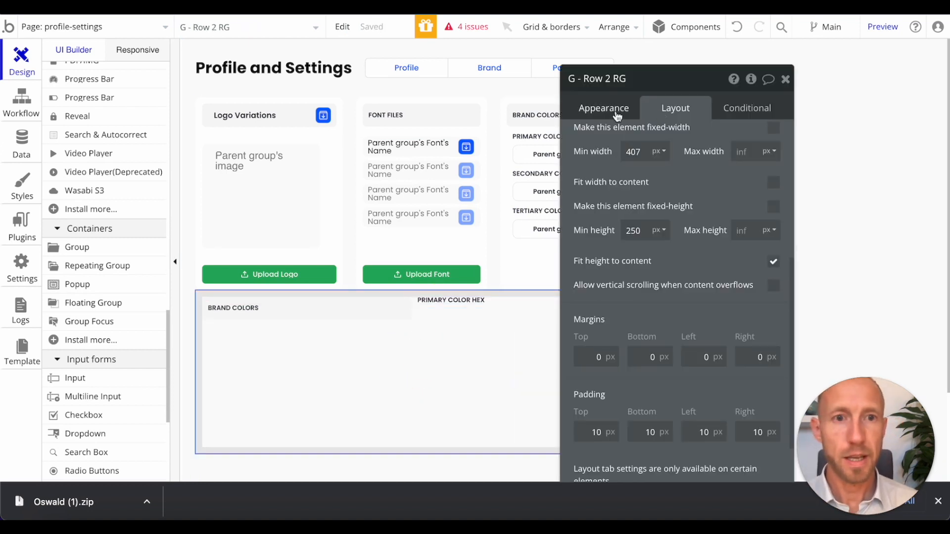
{"action": "left_click", "coordinate": [617, 114]}
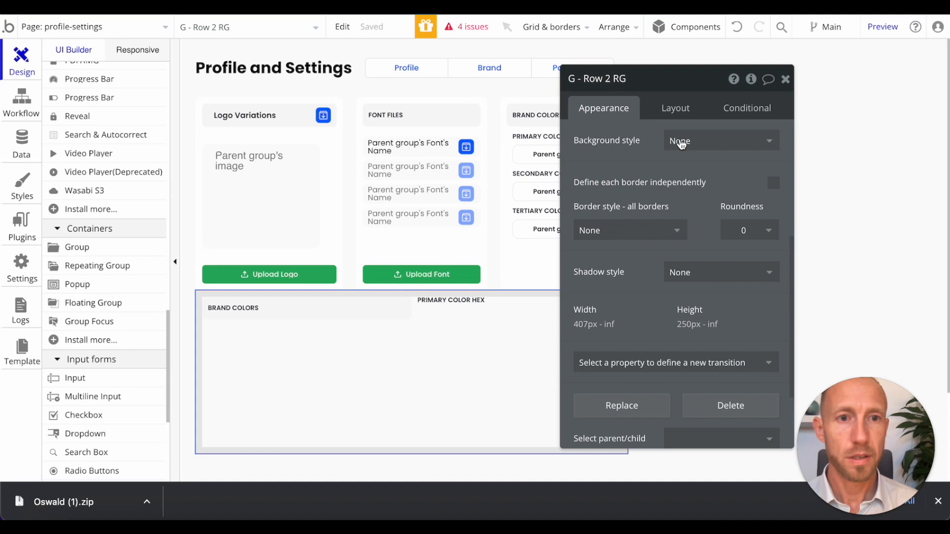
{"action": "left_click", "coordinate": [685, 112]}
{"action": "left_click", "coordinate": [707, 141]}
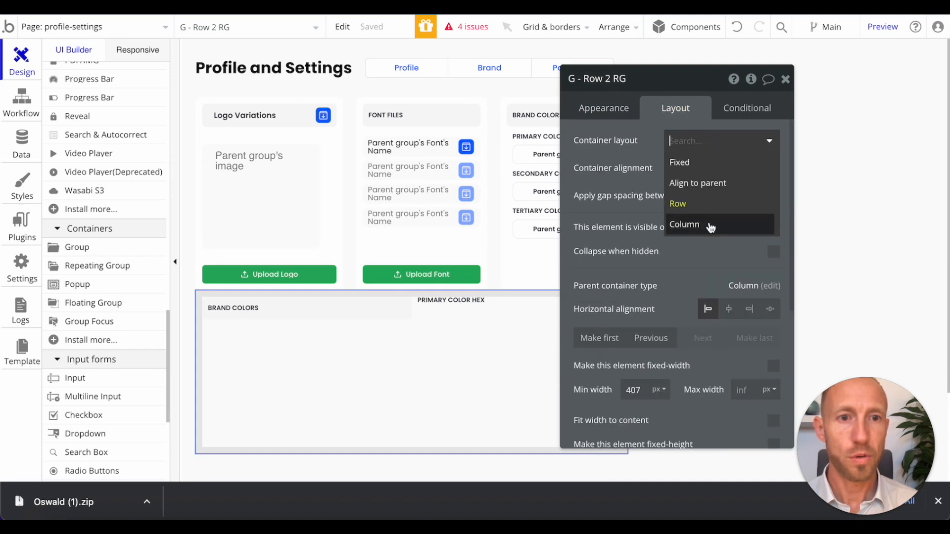
{"action": "left_click", "coordinate": [709, 222]}
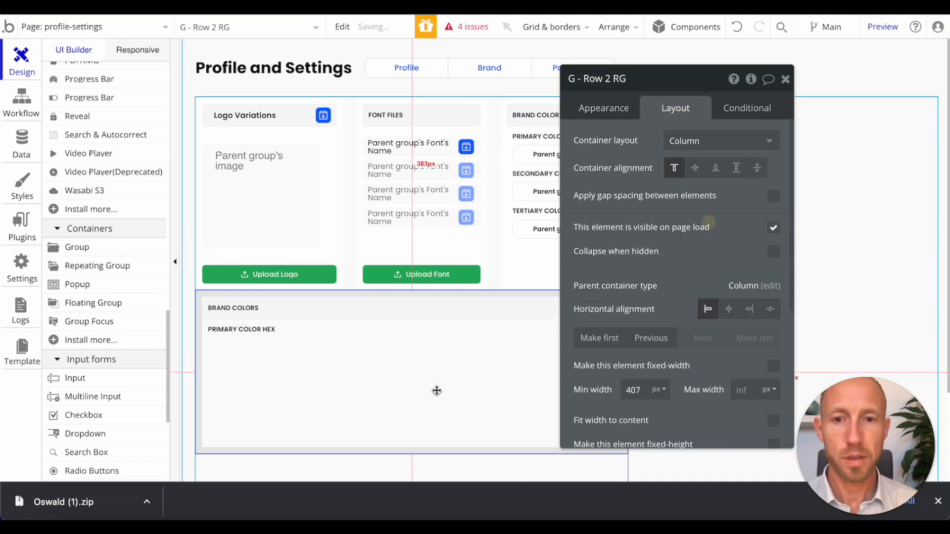
- Center the copied PRIMARY COLOR HEX label horizontally in its group and center-align its text
{"action": "left_click", "coordinate": [272, 331]}
{"action": "left_click", "coordinate": [729, 216]}
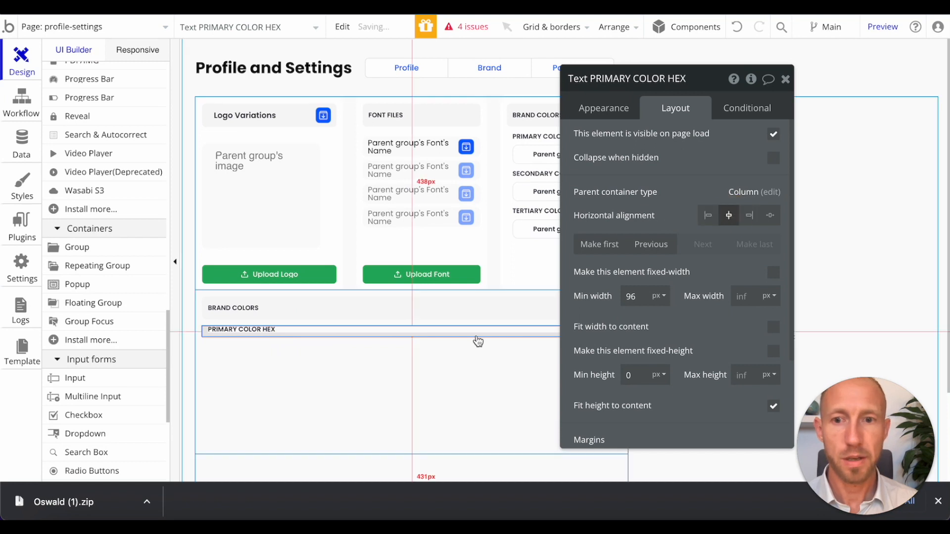
{"action": "left_click", "coordinate": [604, 113]}
{"action": "scroll", "coordinate": [697, 277], "scroll_direction": "down", "scroll_amount": 3}
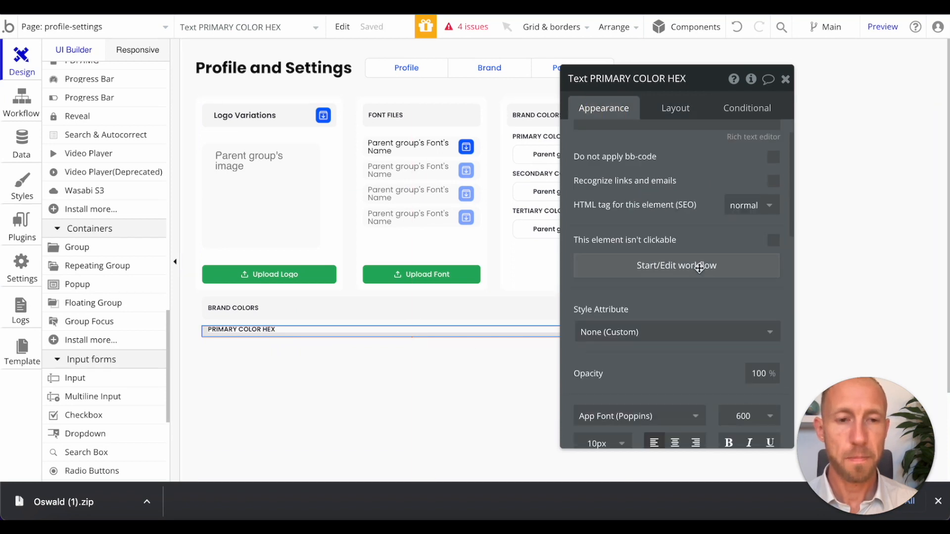
{"action": "left_click", "coordinate": [676, 343]}
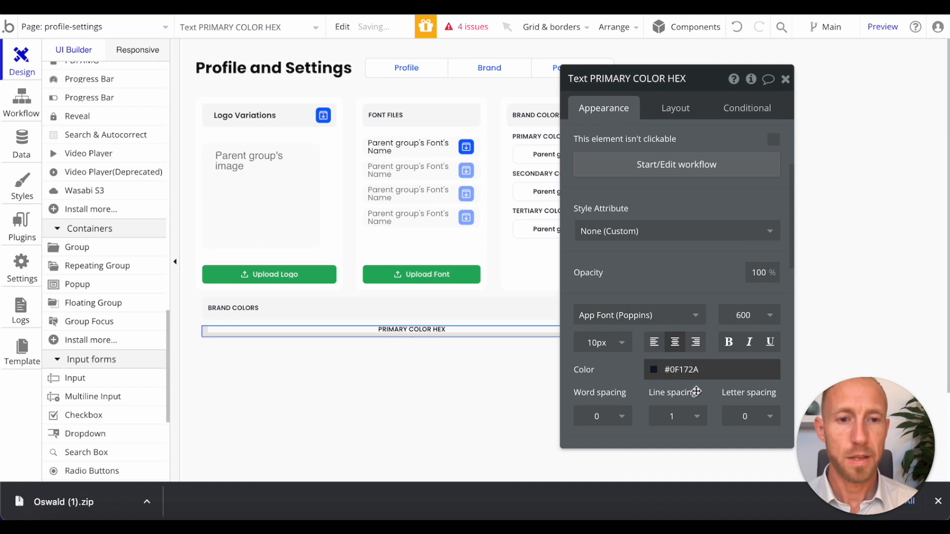
- Give the copied label a 100 px top margin and change its text to COMING SOON
{"action": "left_click", "coordinate": [682, 115]}
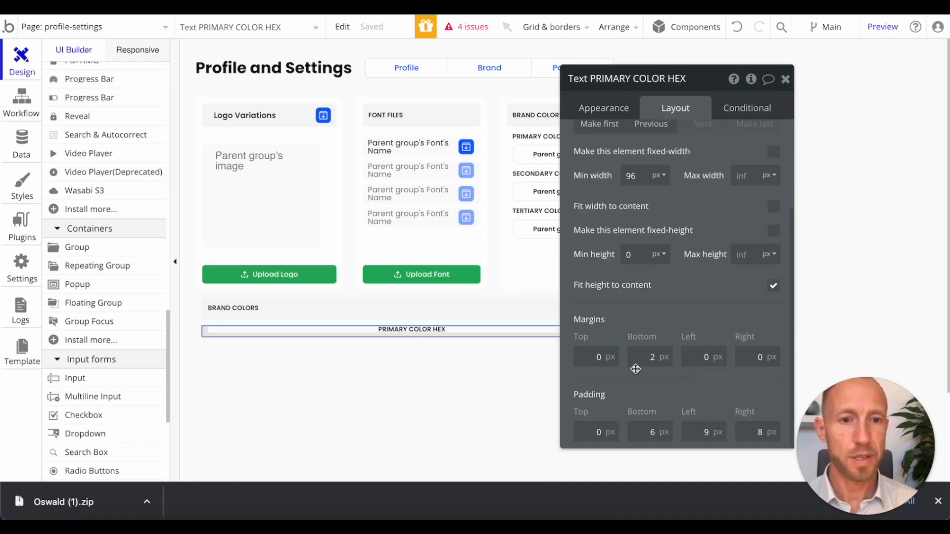
{"action": "left_click", "coordinate": [593, 357]}
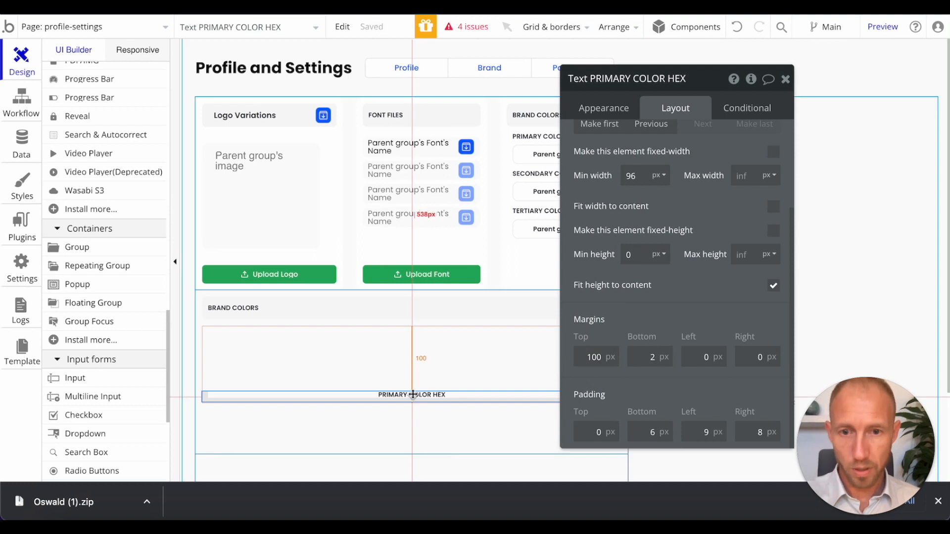
{"action": "left_click", "coordinate": [602, 108]}
{"action": "left_click", "coordinate": [628, 153]}
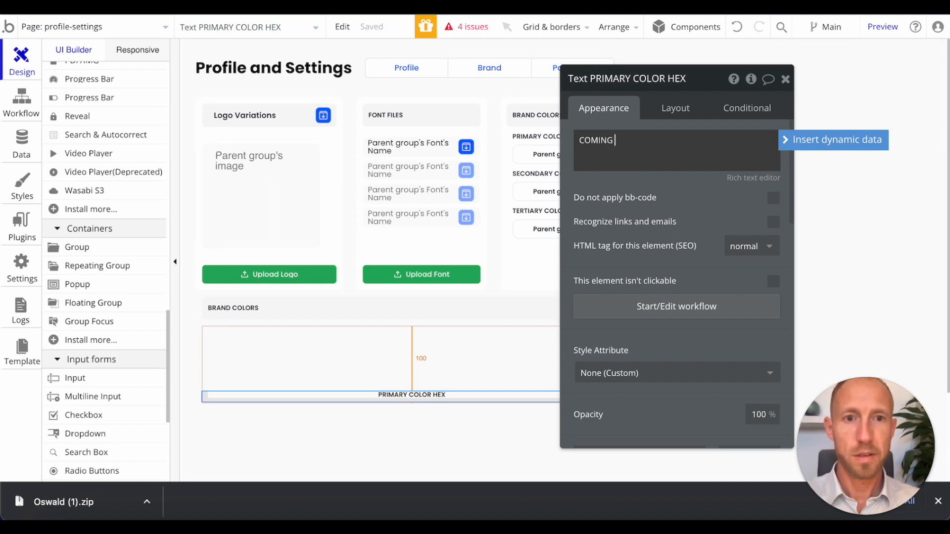
- Reduce the COMING SOON text's top margin to 60 px
{"action": "left_click", "coordinate": [675, 109]}
{"action": "scroll", "coordinate": [650, 323], "scroll_direction": "down", "scroll_amount": 3}
{"action": "double_click", "coordinate": [599, 355]}
{"action": "type", "text": "6"}
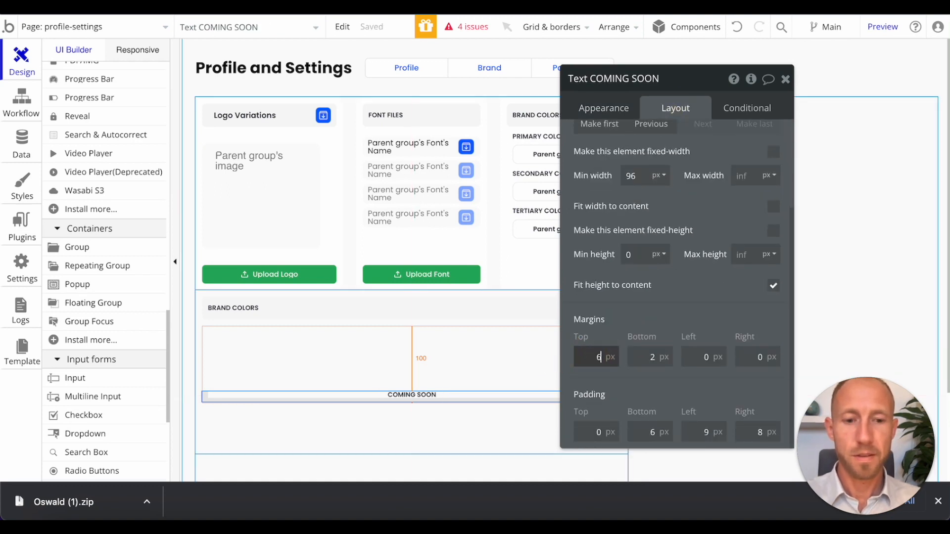
{"action": "type", "text": "0"}
{"action": "left_click", "coordinate": [470, 453]}
- Change the second row's BRAND COLORS heading text to MY TEAM
{"action": "left_click", "coordinate": [313, 331]}
{"action": "left_click", "coordinate": [291, 318]}
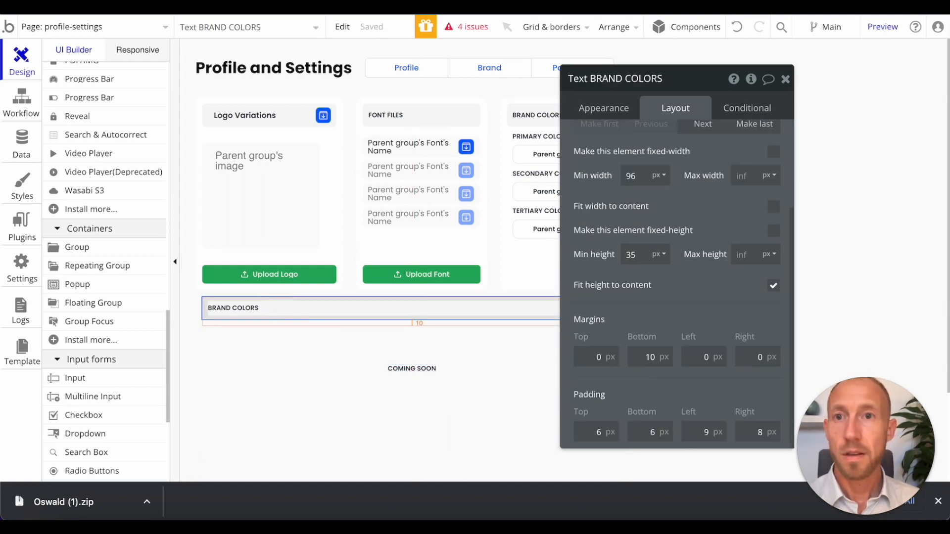
{"action": "key", "text": "ctrl+Tab"}
{"action": "key", "text": "ctrl+shift+Tab"}
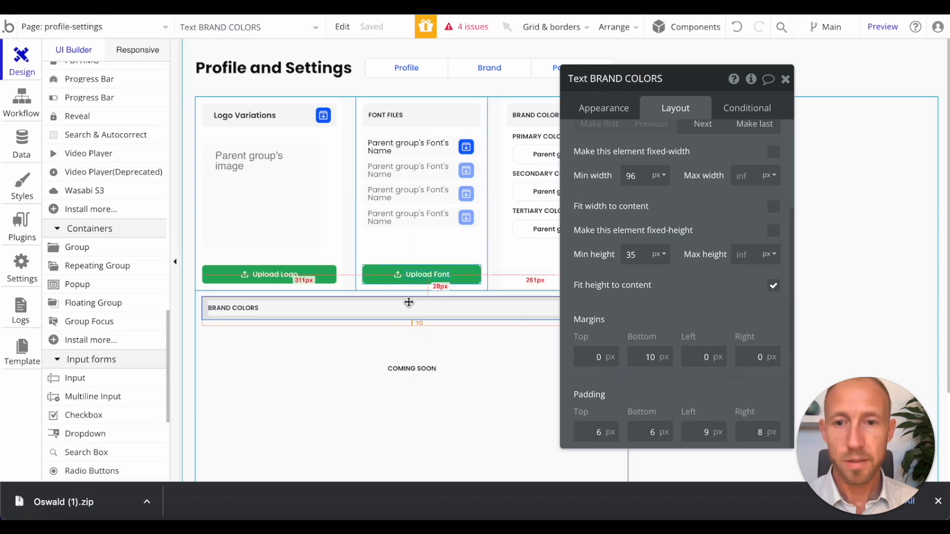
{"action": "scroll", "coordinate": [667, 218], "scroll_direction": "up", "scroll_amount": 3}
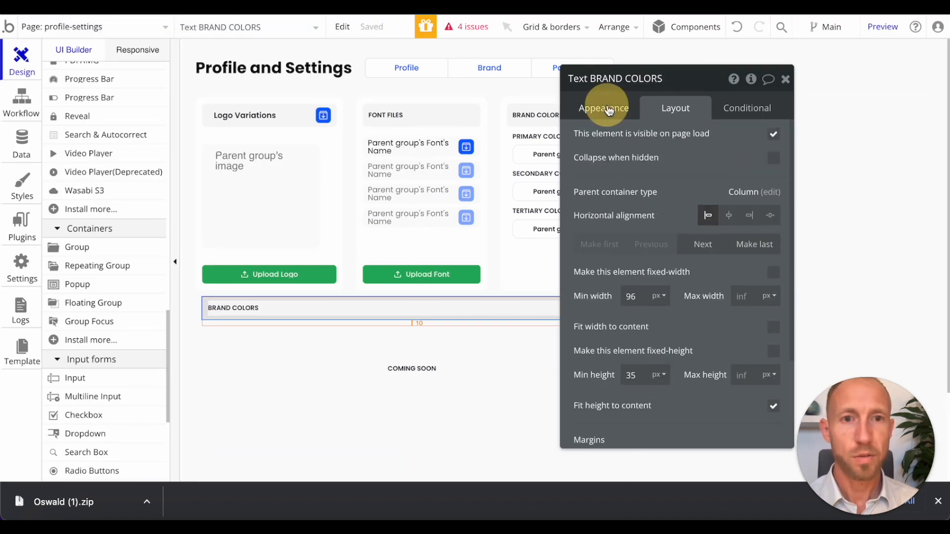
{"action": "left_click", "coordinate": [603, 108]}
{"action": "triple_click", "coordinate": [623, 159]}
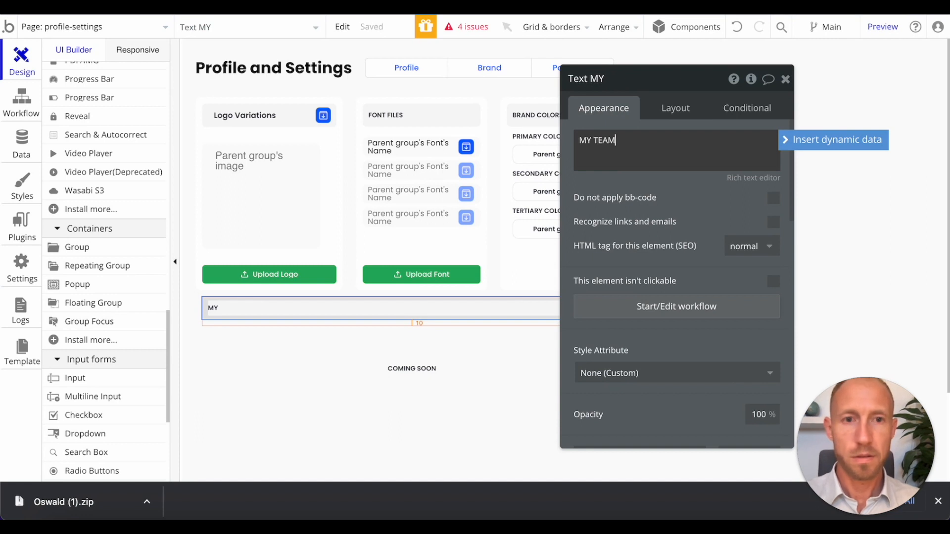
{"action": "left_click", "coordinate": [785, 79]}
{"action": "left_click", "coordinate": [515, 364]}
{"action": "left_click", "coordinate": [686, 325]}
{"action": "left_click", "coordinate": [608, 367]}
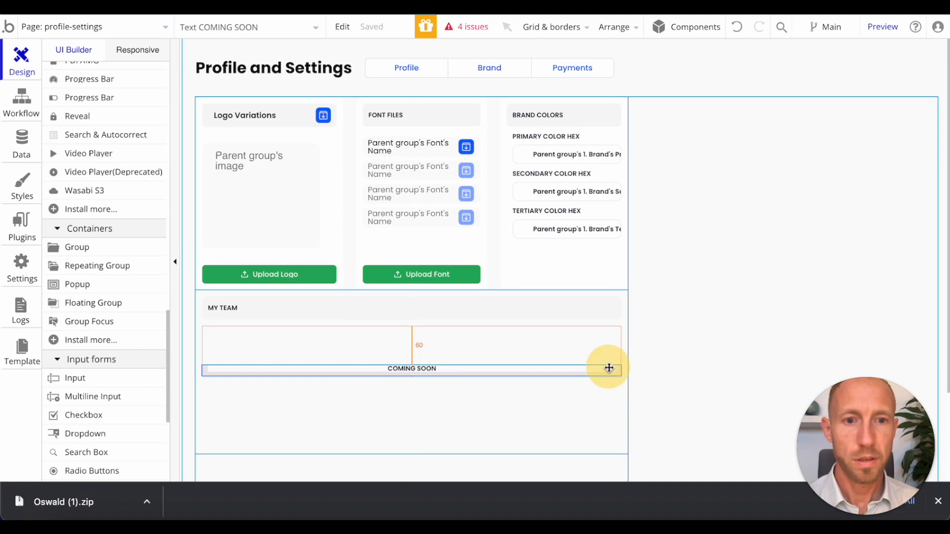
- Set the maximum width of the empty G - Column 2 group to 60% and move its property editor clear of the column
{"action": "left_click", "coordinate": [707, 265]}
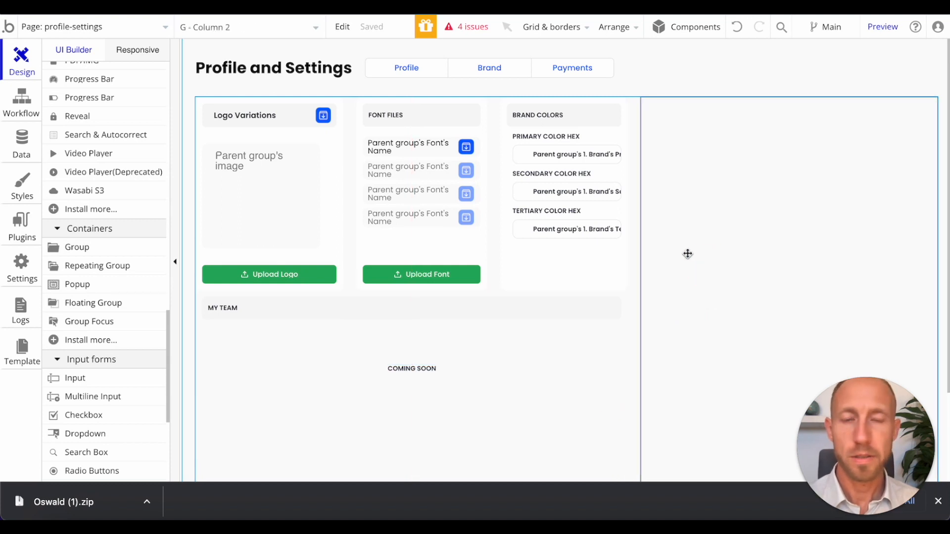
{"action": "left_click", "coordinate": [671, 302]}
{"action": "double_click", "coordinate": [670, 302]}
{"action": "left_click", "coordinate": [673, 107]}
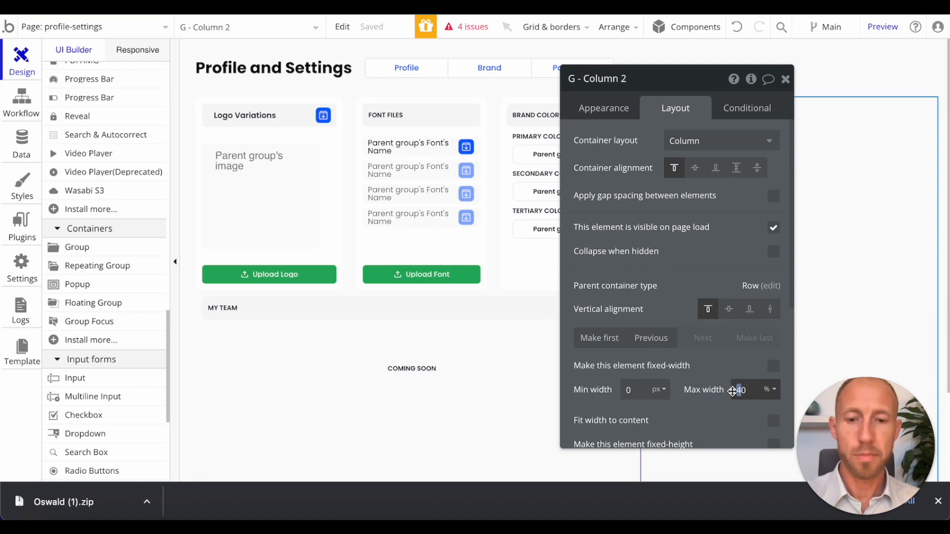
{"action": "type", "text": "6"}
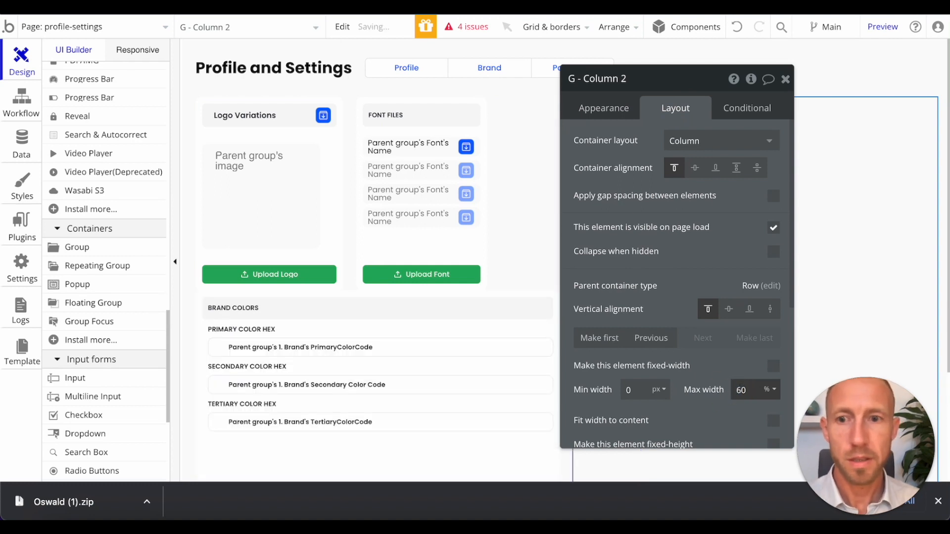
{"action": "left_click_drag", "start_coordinate": [724, 89], "coordinate": [716, 107]}
{"action": "scroll", "coordinate": [427, 237], "scroll_direction": "down", "scroll_amount": 3}
{"action": "scroll", "coordinate": [520, 218], "scroll_direction": "up", "scroll_amount": 3}
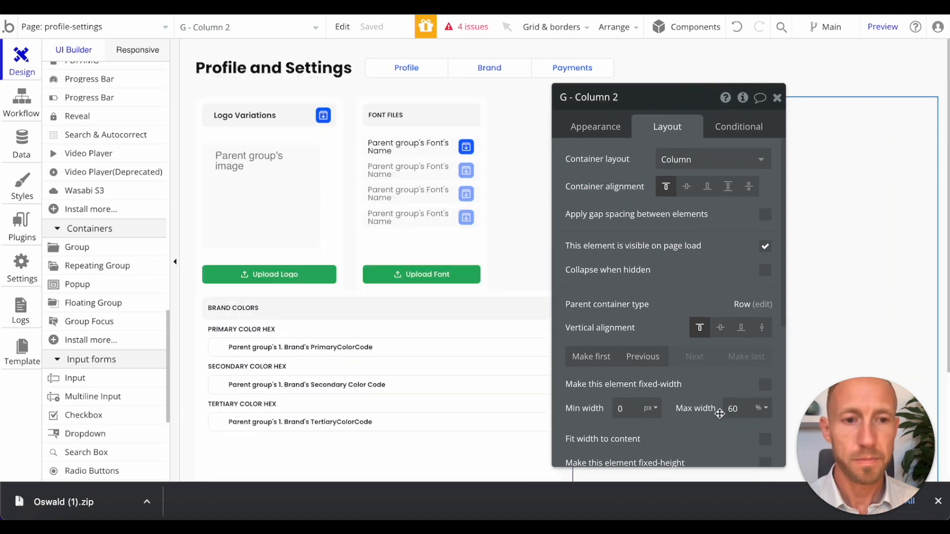
{"action": "left_click_drag", "start_coordinate": [682, 110], "coordinate": [406, 93]}
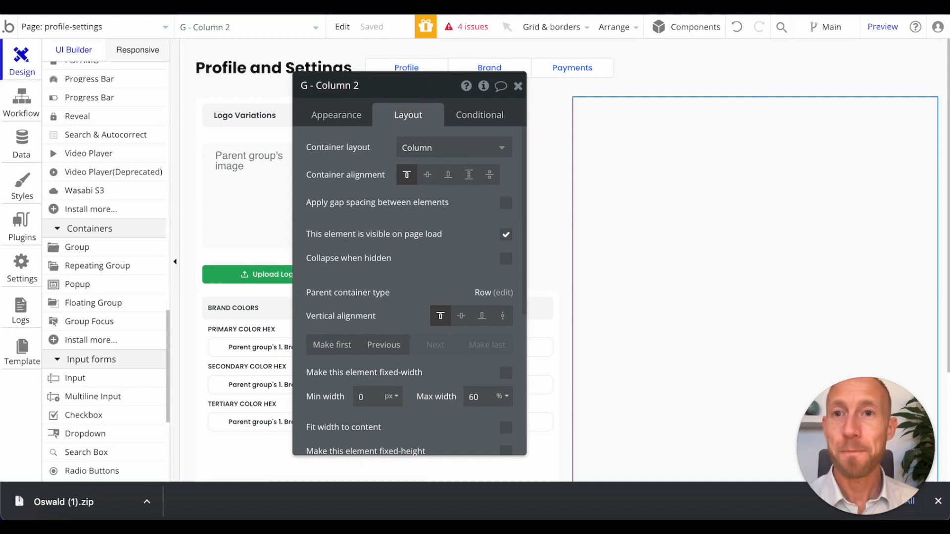
- Switch to the Figma settings design, examine the MY LINKS panel's fields, and return to the Bubble editor
{"action": "left_click", "coordinate": [360, 7]}
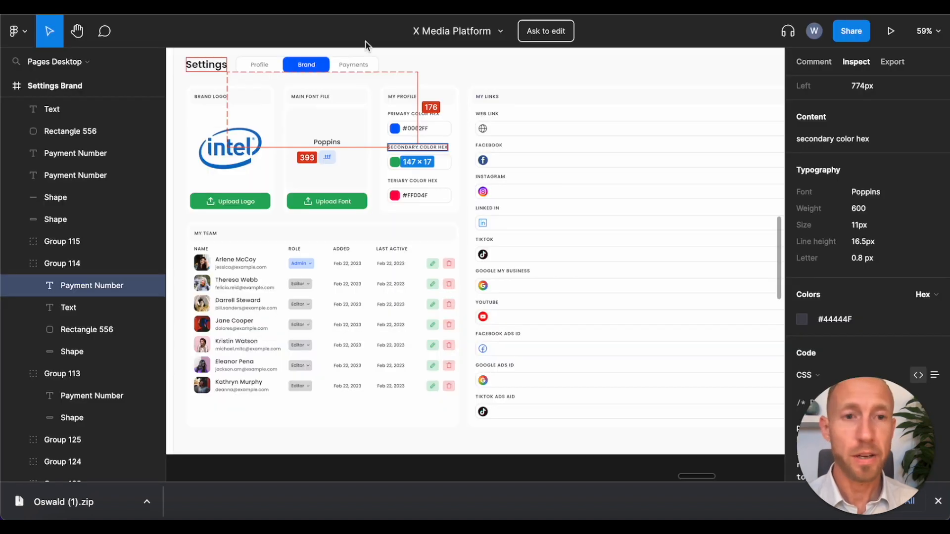
{"action": "scroll", "coordinate": [560, 123], "scroll_direction": "up", "scroll_amount": 4}
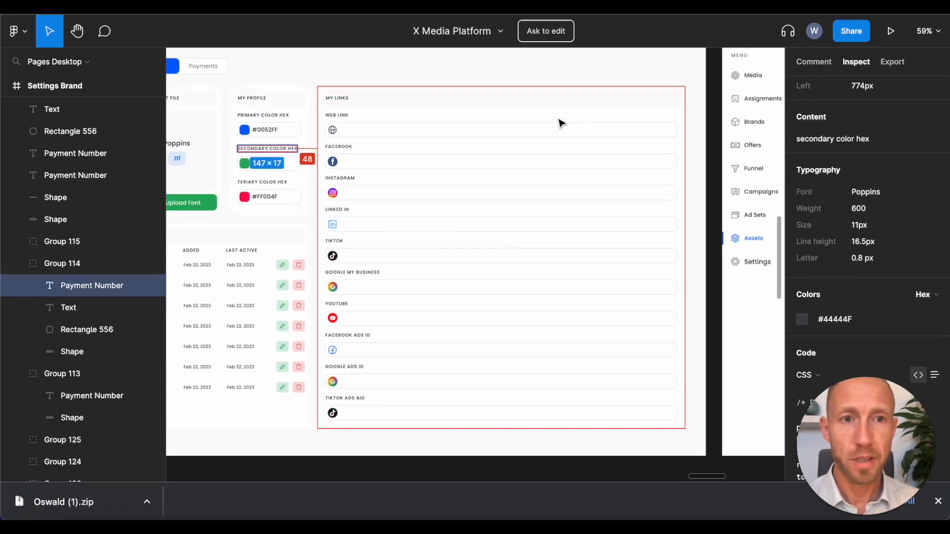
{"action": "scroll", "coordinate": [561, 122], "scroll_direction": "down", "scroll_amount": 2}
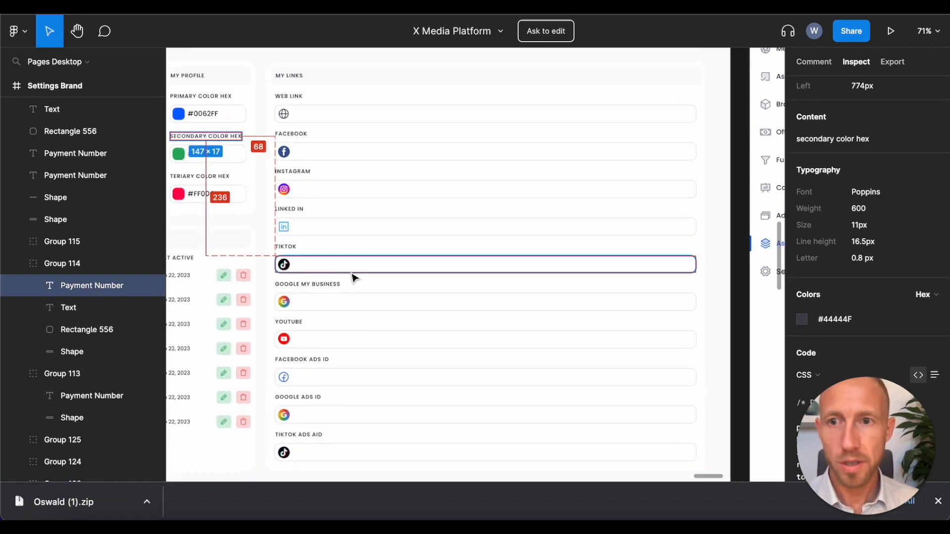
{"action": "scroll", "coordinate": [353, 277], "scroll_direction": "left", "scroll_amount": 2}
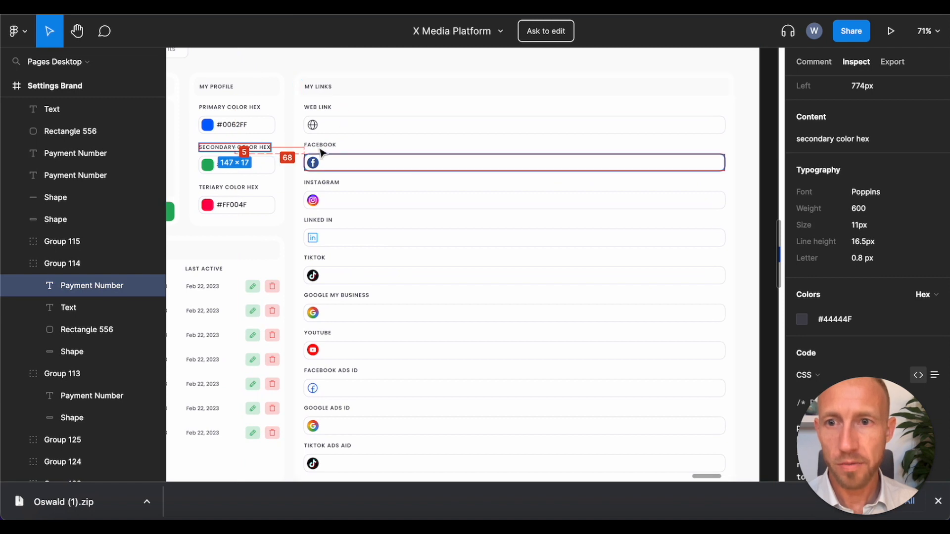
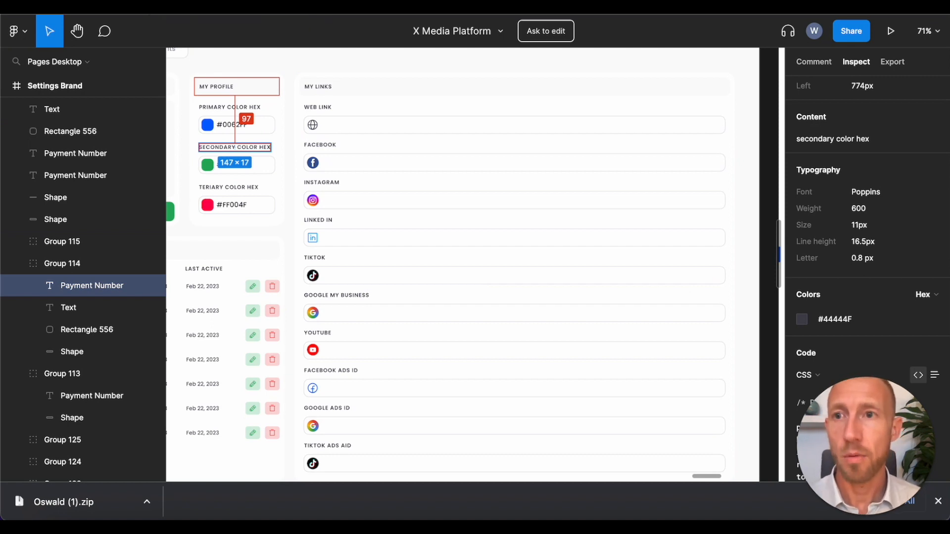
{"action": "left_click", "coordinate": [94, 6]}
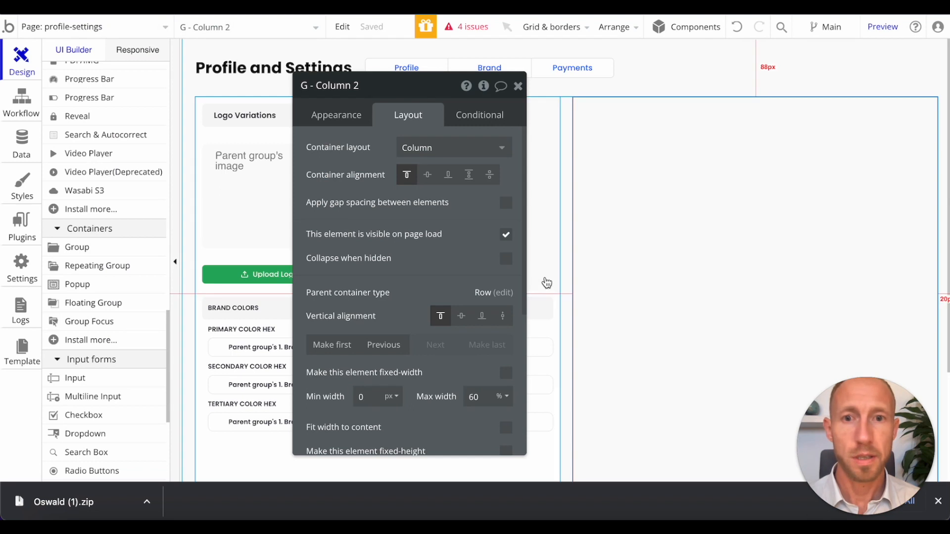
- Undo the last width change and group the PRIMARY COLOR HEX label with its value field in a column container
{"action": "left_click_drag", "start_coordinate": [446, 93], "coordinate": [317, 77]}
{"action": "left_click", "coordinate": [736, 27]}
{"action": "left_click", "coordinate": [544, 137]}
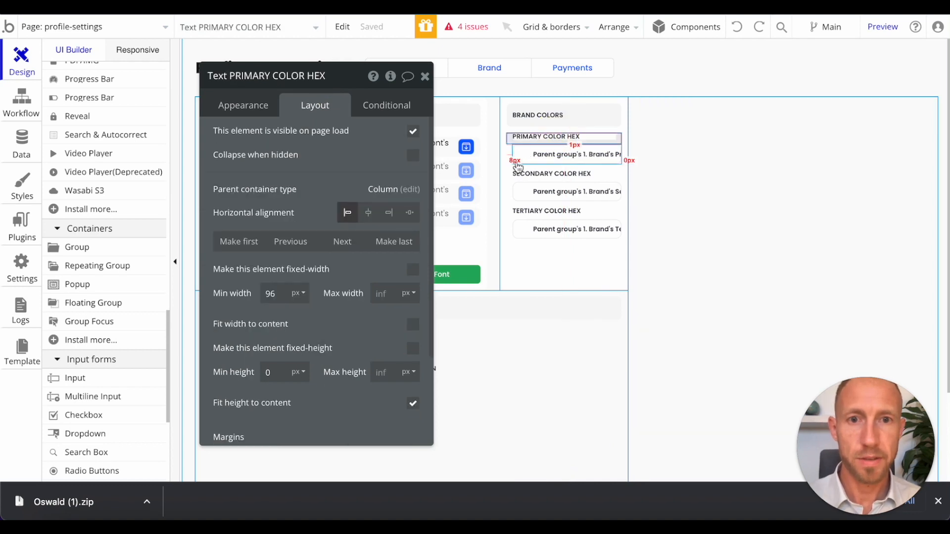
{"action": "left_click", "coordinate": [515, 163], "text": "shift"}
{"action": "right_click", "coordinate": [517, 166]}
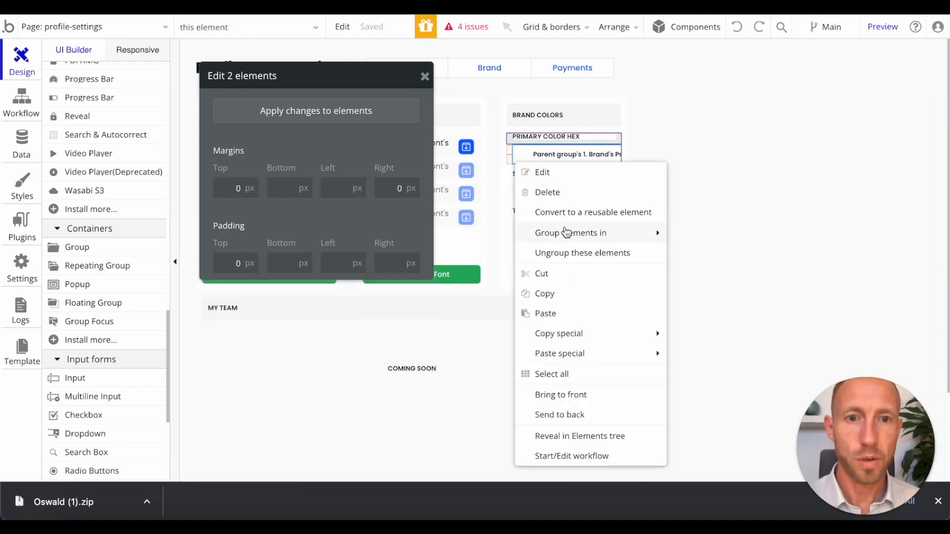
{"action": "mouse_move", "coordinate": [567, 233]}
{"action": "left_click", "coordinate": [703, 274]}
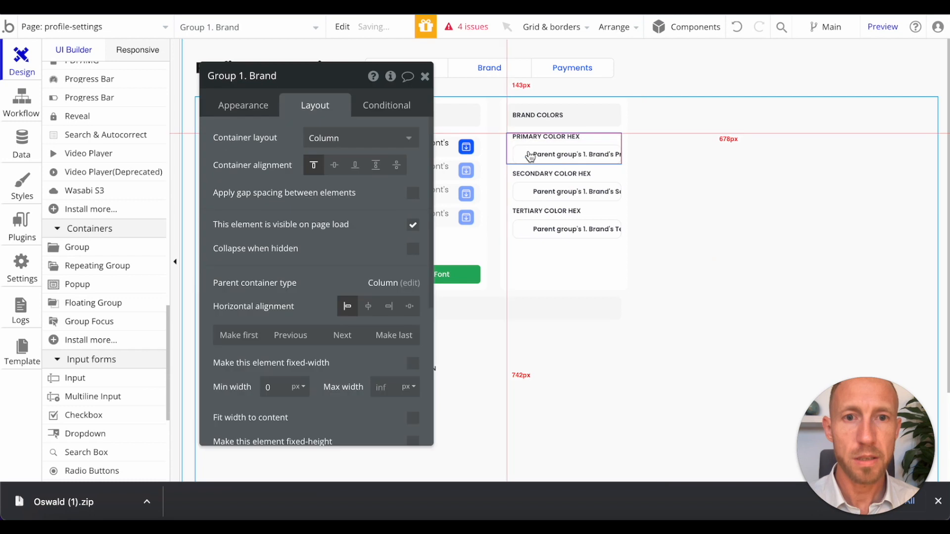
{"action": "right_click", "coordinate": [510, 156]}
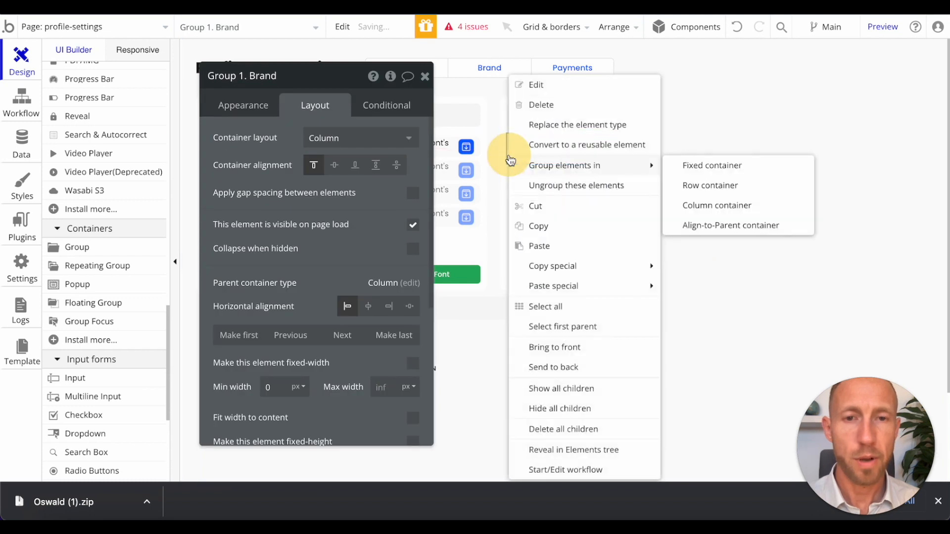
{"action": "mouse_move", "coordinate": [559, 274]}
{"action": "left_click", "coordinate": [556, 228]}
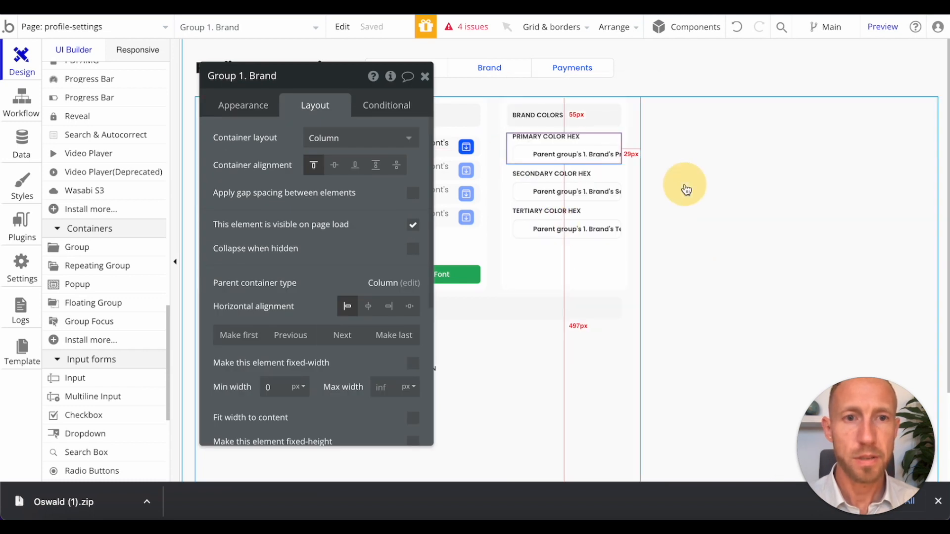
{"action": "left_click", "coordinate": [682, 187]}
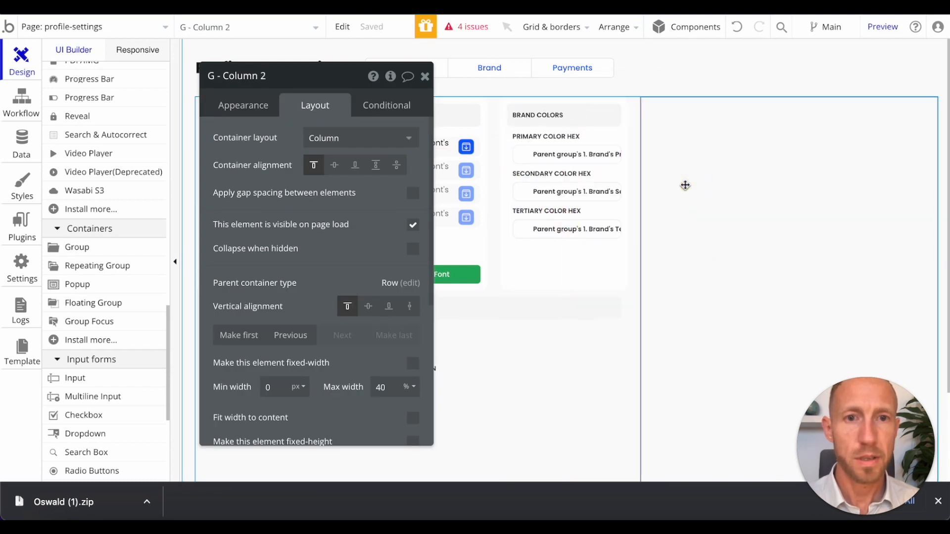
- Copy the BRAND COLORS heading together with the primary color group and paste both into the empty G - Column 2
{"action": "left_click", "coordinate": [511, 159]}
{"action": "left_click", "coordinate": [514, 122], "text": "shift"}
{"action": "right_click", "coordinate": [515, 124]}
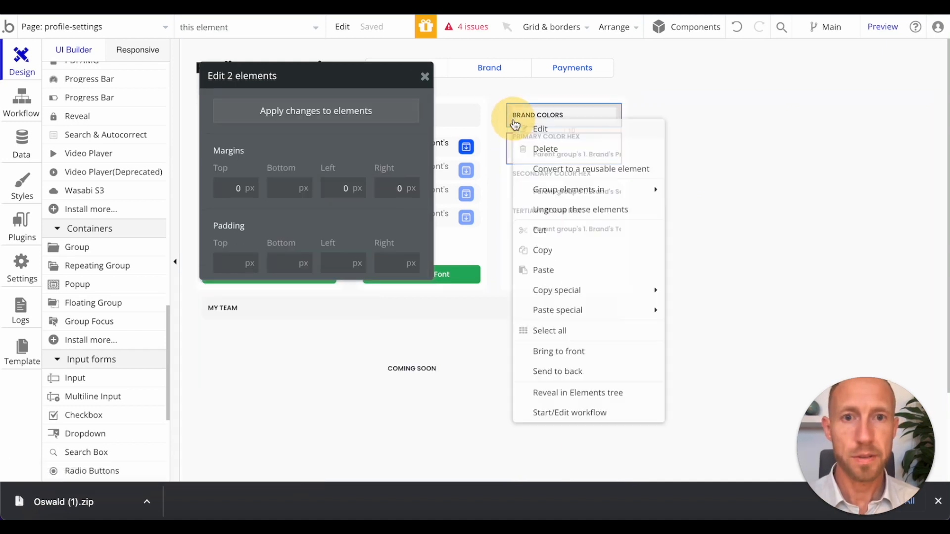
{"action": "left_click", "coordinate": [568, 250]}
{"action": "right_click", "coordinate": [704, 221]}
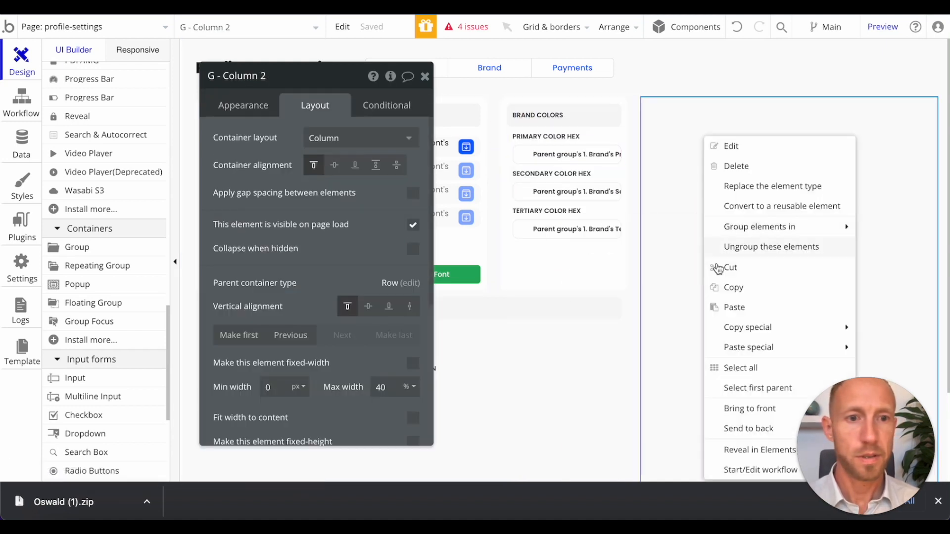
{"action": "left_click", "coordinate": [736, 307]}
- Set the padding of G - Column 2 to 10 px on all four sides and close its properties
{"action": "double_click", "coordinate": [747, 271]}
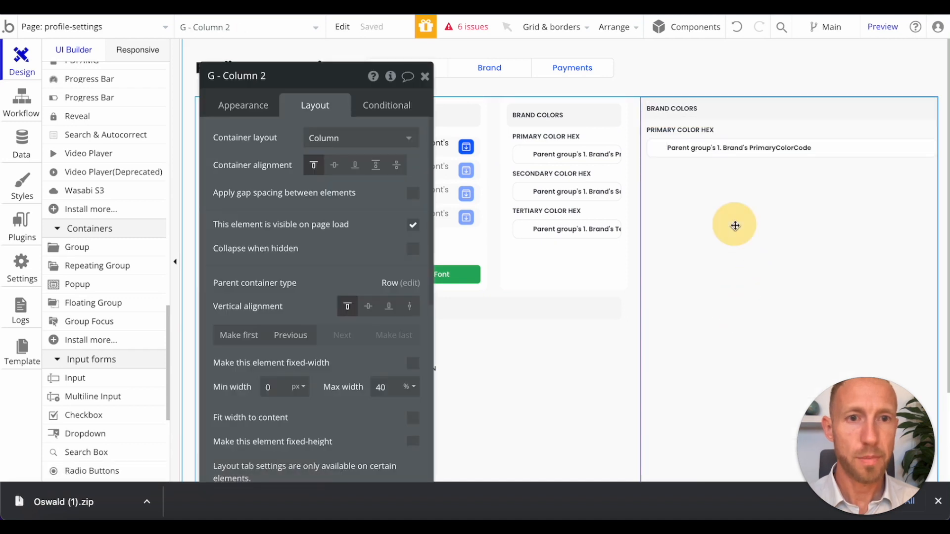
{"action": "scroll", "coordinate": [365, 278], "scroll_direction": "down", "scroll_amount": 5}
{"action": "left_click", "coordinate": [234, 429]}
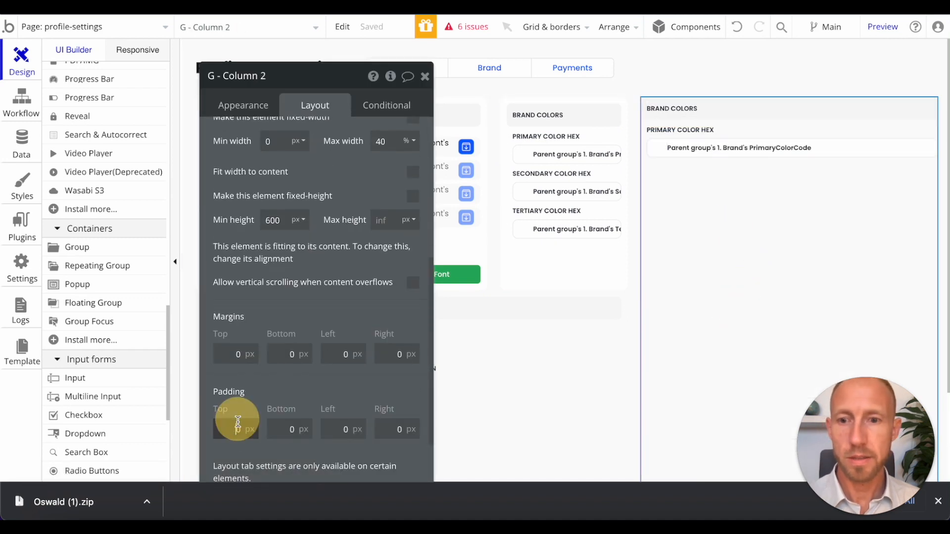
{"action": "type", "text": "1"}
{"action": "left_click", "coordinate": [282, 428]}
{"action": "type", "text": "1"}
{"action": "left_click", "coordinate": [339, 430]}
{"action": "type", "text": "1"}
{"action": "left_click", "coordinate": [378, 430]}
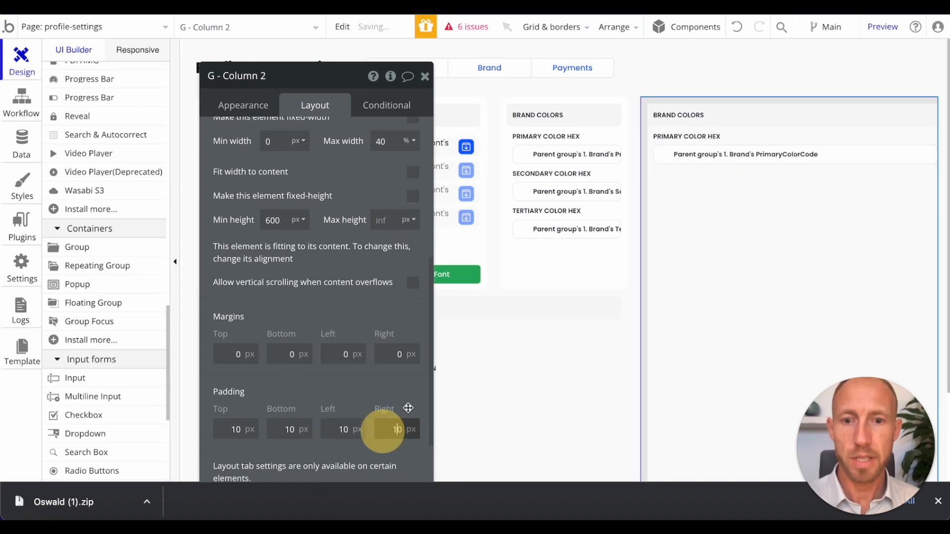
{"action": "type", "text": "1"}
{"action": "left_click", "coordinate": [425, 76]}
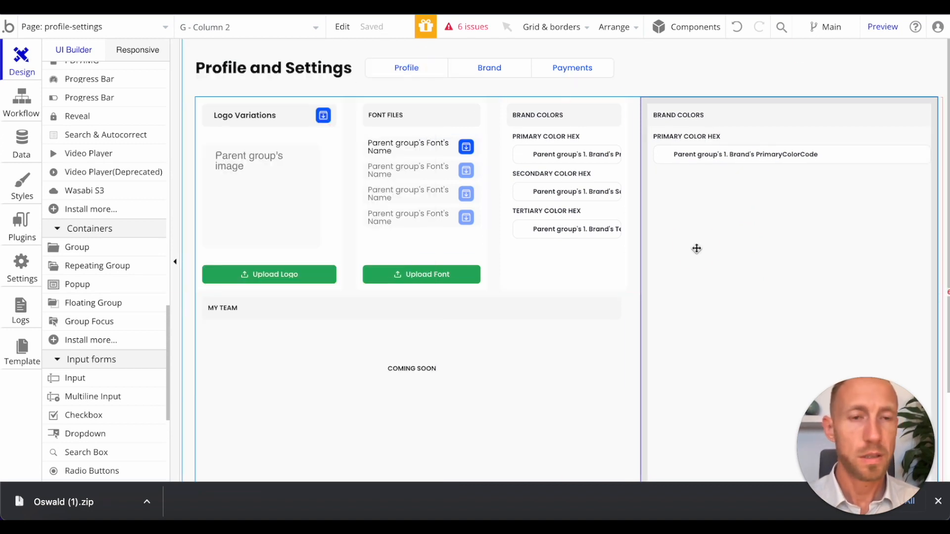
- Preview the profile-settings page, check the Brand layout with the pasted section, and return to the editor
{"action": "left_click", "coordinate": [737, 136]}
{"action": "left_click", "coordinate": [735, 276]}
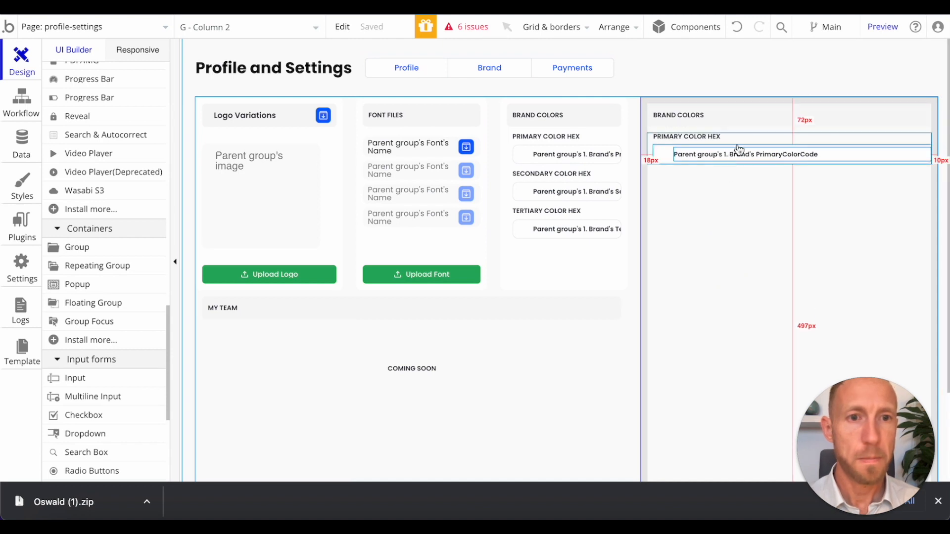
{"action": "left_click", "coordinate": [880, 31]}
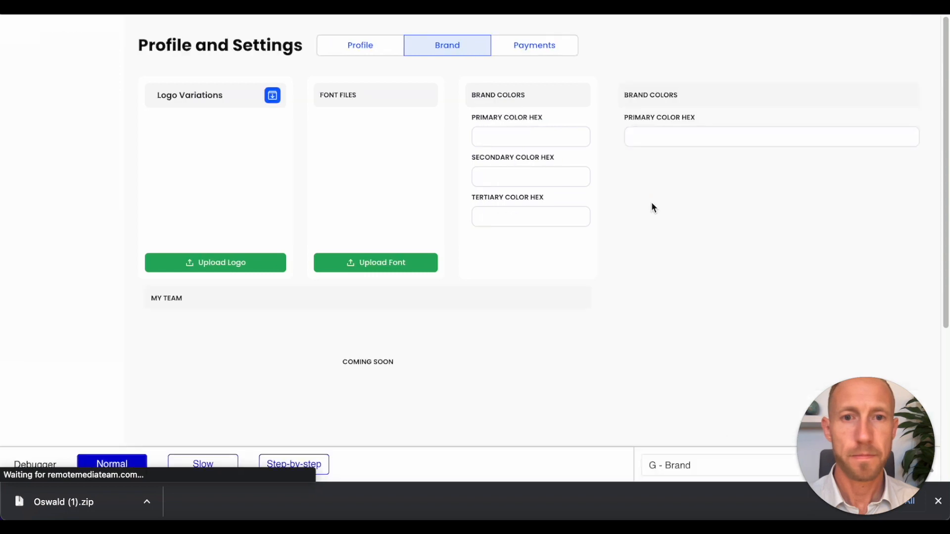
{"action": "scroll", "coordinate": [651, 232], "scroll_direction": "down", "scroll_amount": 4}
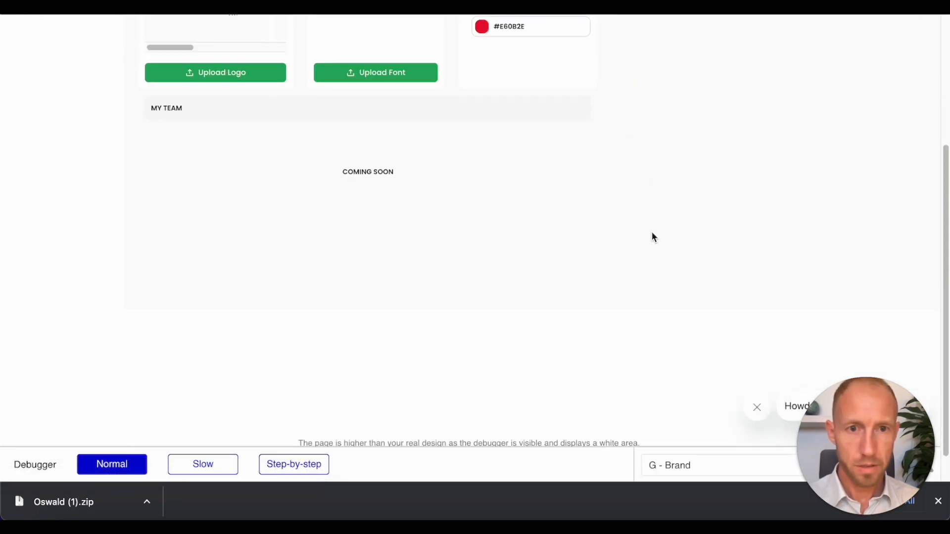
{"action": "scroll", "coordinate": [560, 193], "scroll_direction": "up", "scroll_amount": 3}
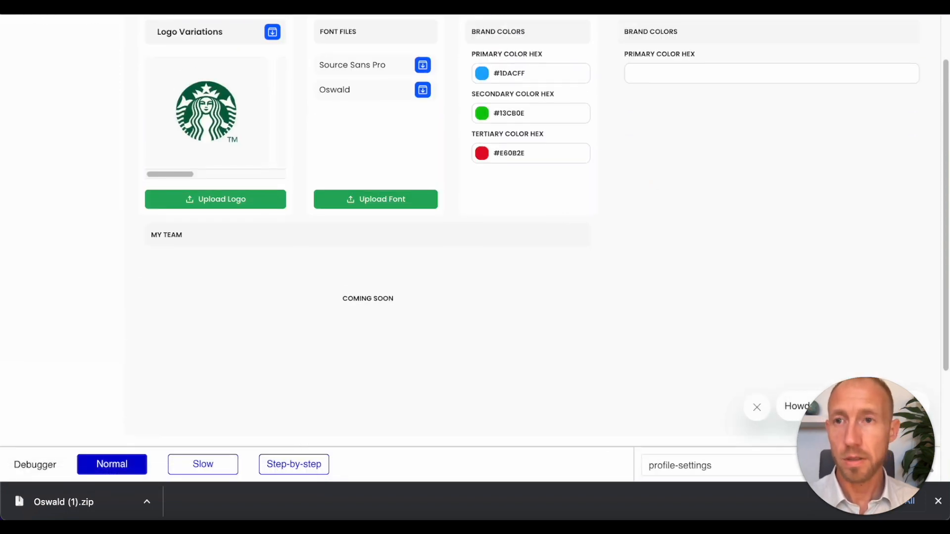
{"action": "left_click", "coordinate": [94, 7]}
- Set the background style of the MY TEAM group, G - Row 2 RG, to Flat color
{"action": "left_click", "coordinate": [485, 374]}
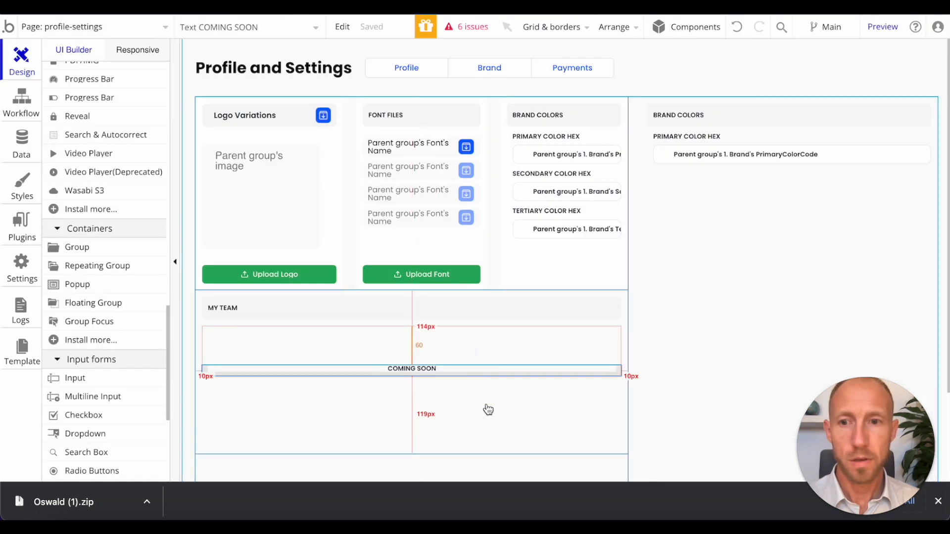
{"action": "left_click", "coordinate": [487, 406]}
{"action": "double_click", "coordinate": [486, 403]}
{"action": "left_click", "coordinate": [266, 112]}
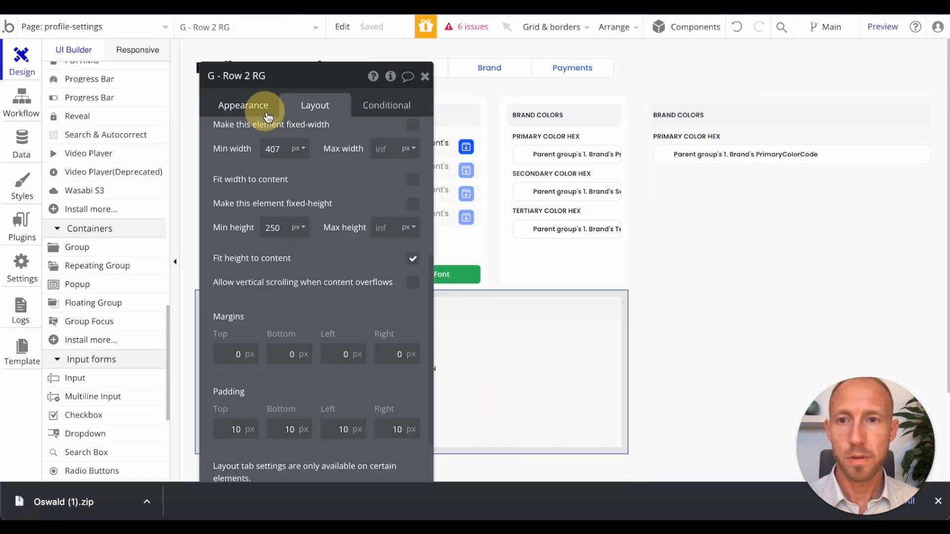
{"action": "left_click", "coordinate": [332, 267]}
{"action": "left_click", "coordinate": [327, 133]}
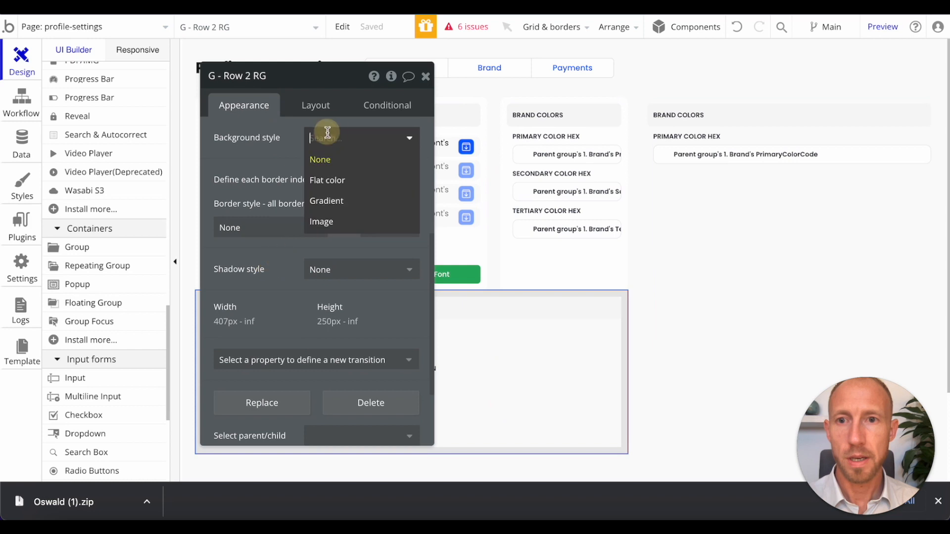
{"action": "left_click", "coordinate": [332, 180]}
- Set the background style of G - Column 2 to Flat color
{"action": "left_click", "coordinate": [685, 216]}
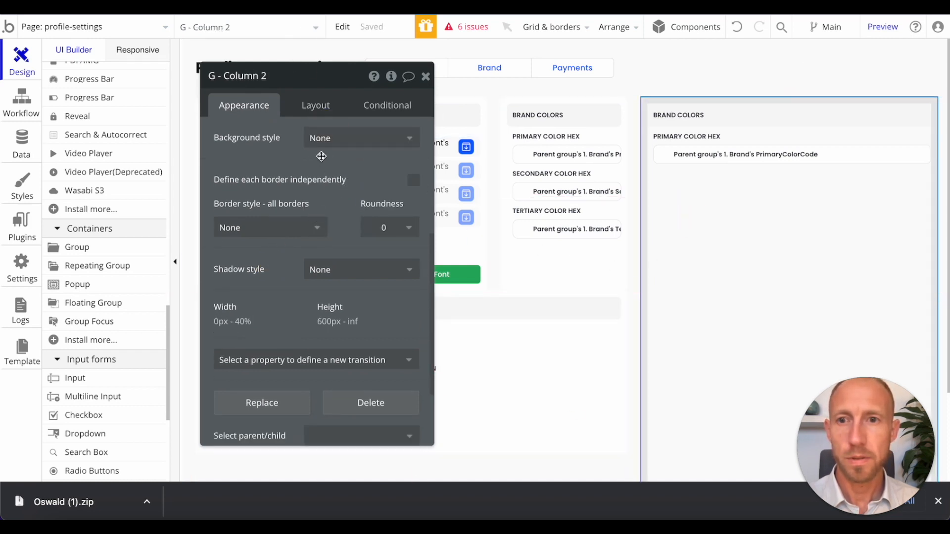
{"action": "left_click", "coordinate": [323, 142]}
{"action": "left_click", "coordinate": [322, 180]}
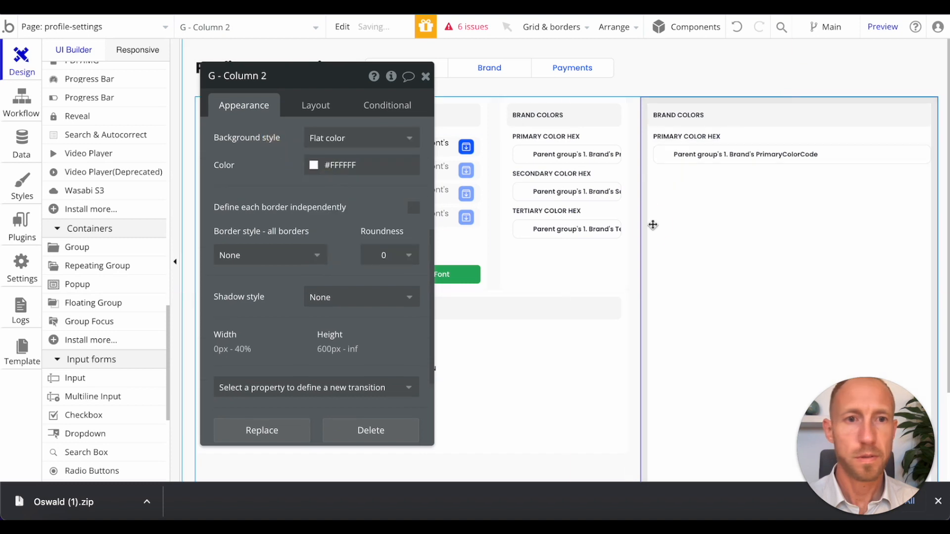
- Check the link labels in the Figma design and change the pasted PRIMARY COLOR HEX label's text to WEB LINK
{"action": "left_click", "coordinate": [308, 8]}
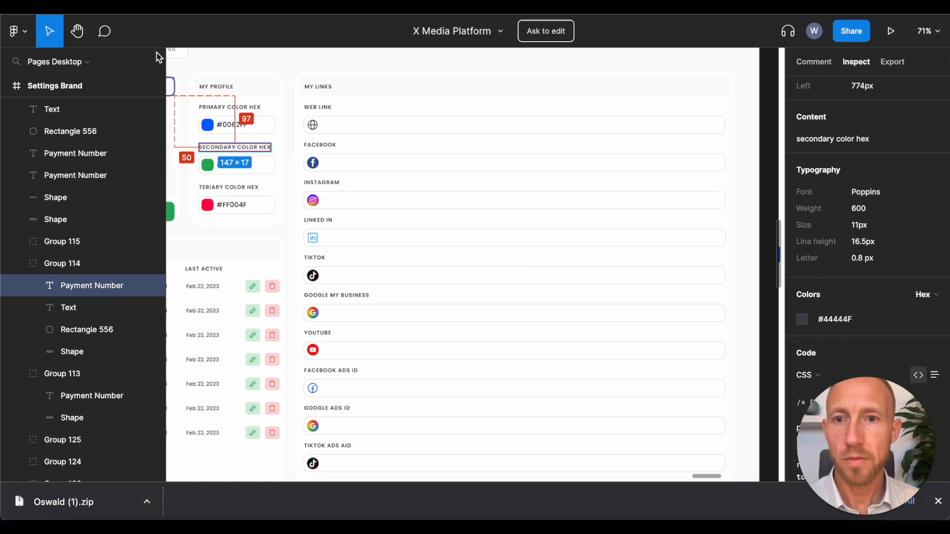
{"action": "left_click", "coordinate": [168, 8]}
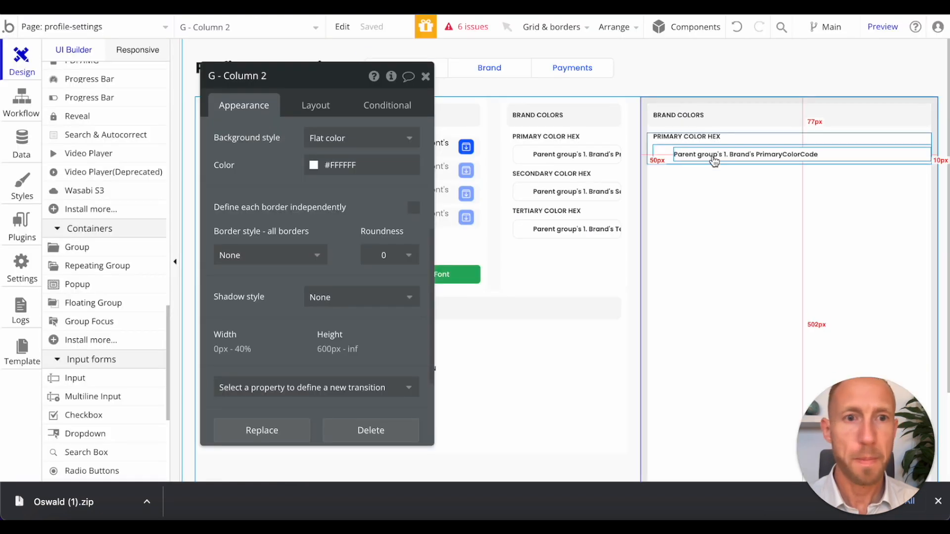
{"action": "left_click", "coordinate": [681, 135]}
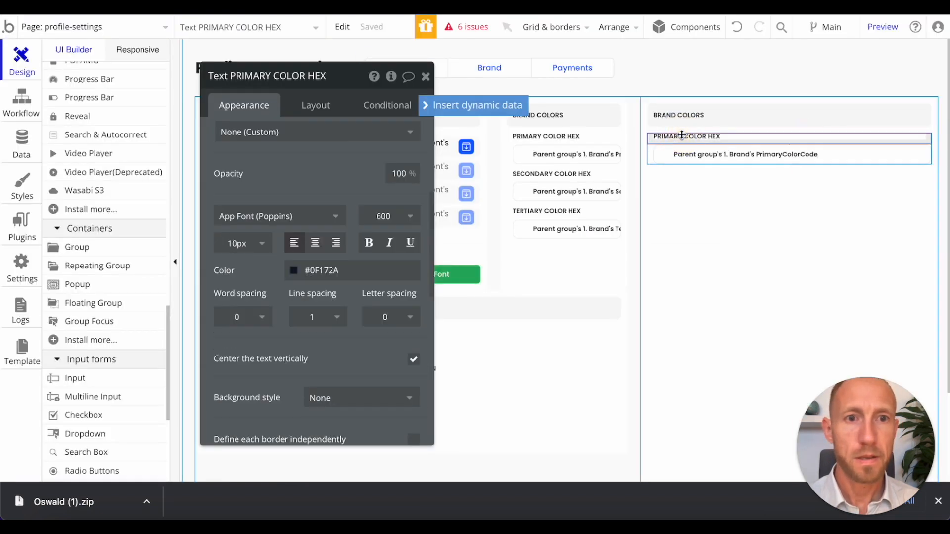
{"action": "left_click", "coordinate": [315, 106]}
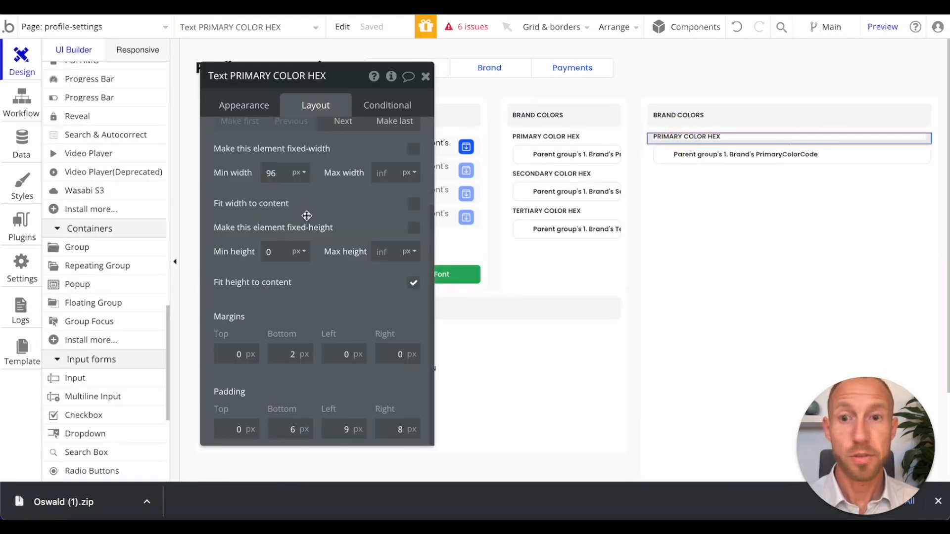
{"action": "left_click", "coordinate": [252, 109]}
{"action": "triple_click", "coordinate": [293, 145]}
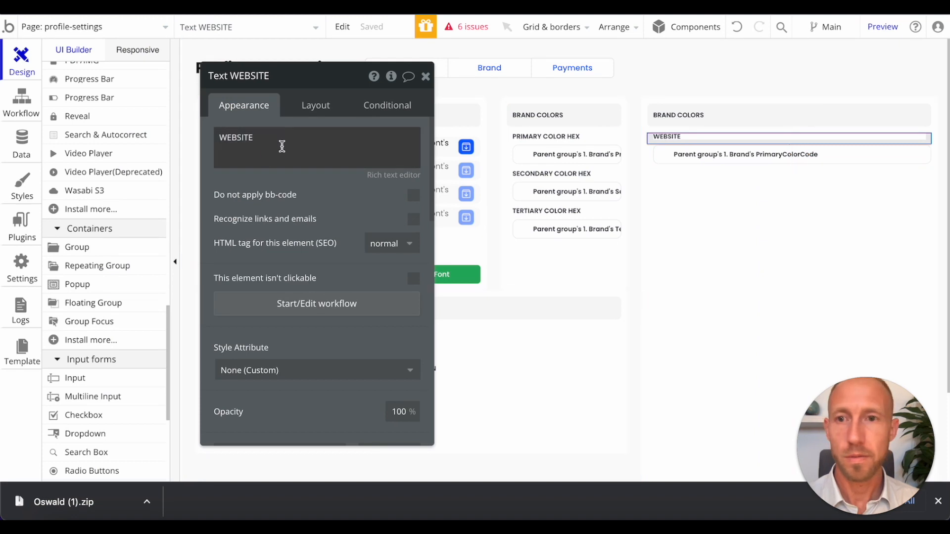
{"action": "triple_click", "coordinate": [282, 147]}
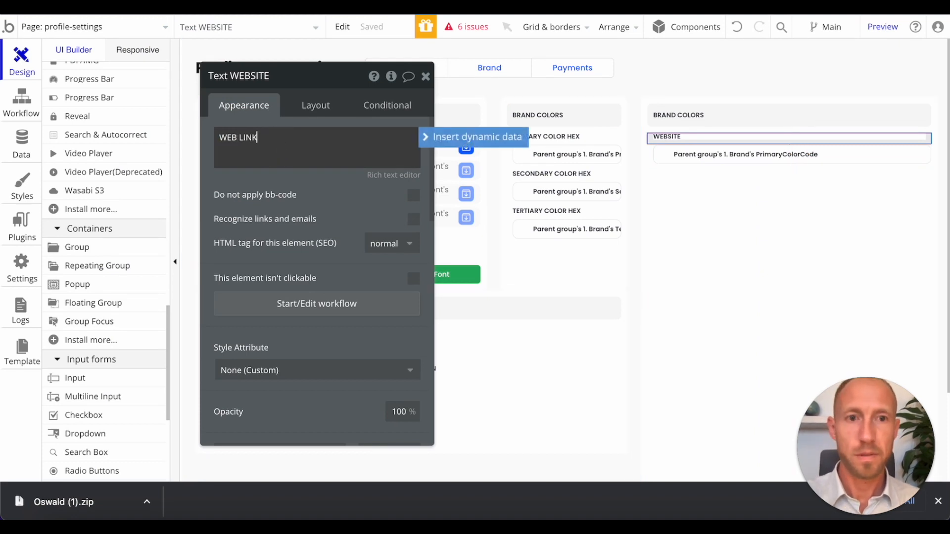
{"action": "type", "text": "WEB LINK"}
- Duplicate the WEB LINK group within G - Column 2 and open the copied label's properties
{"action": "left_click", "coordinate": [653, 156]}
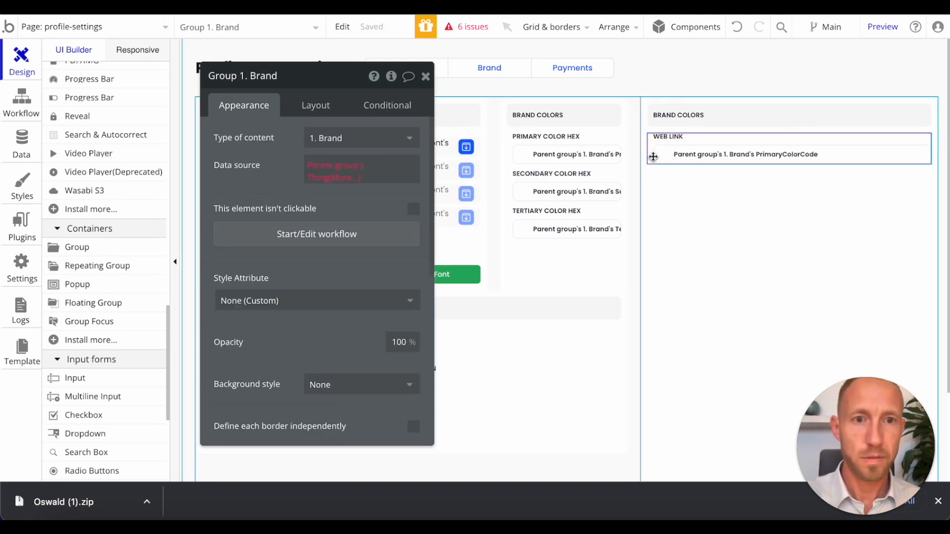
{"action": "key", "text": "super+d"}
{"action": "left_click", "coordinate": [670, 168]}
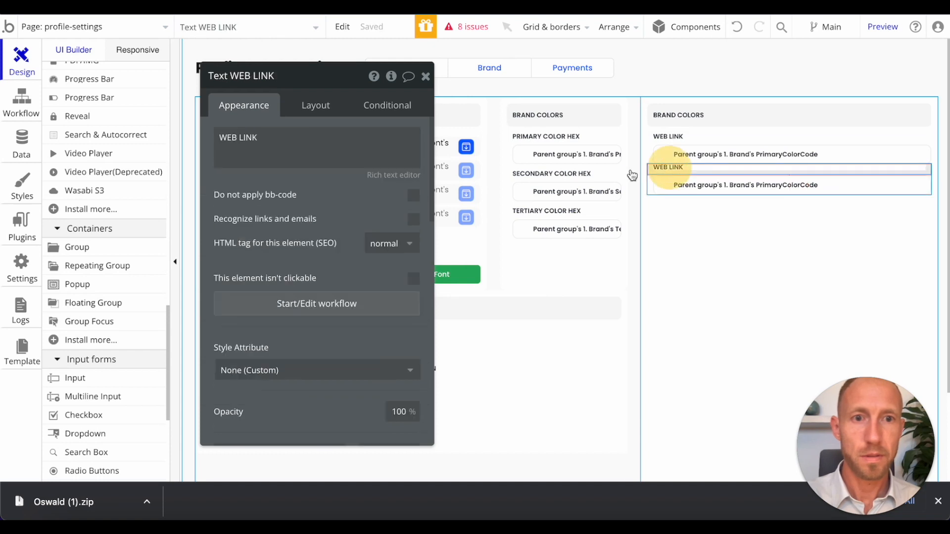
- Change the copied label's text in G - Column 2 to FACEBOOK
{"action": "triple_click", "coordinate": [325, 148]}
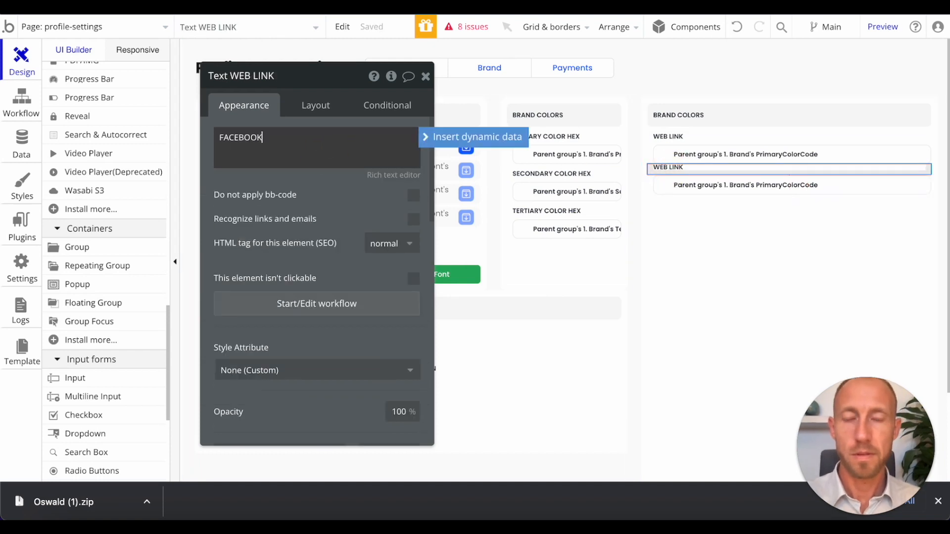
{"action": "left_click", "coordinate": [649, 189]}
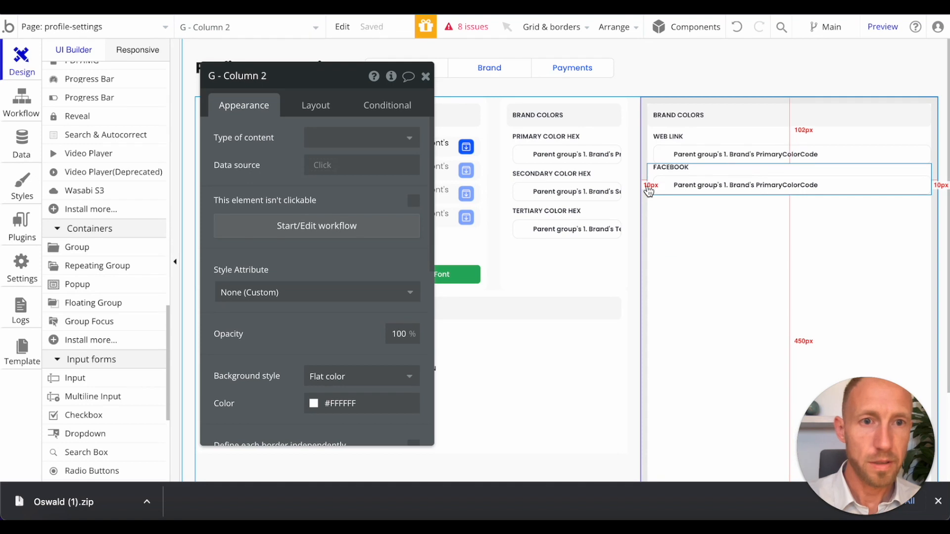
- Set the bottom margin of the BRAND COLORS heading in G - Column 2 to 0 px
{"action": "left_click", "coordinate": [660, 126]}
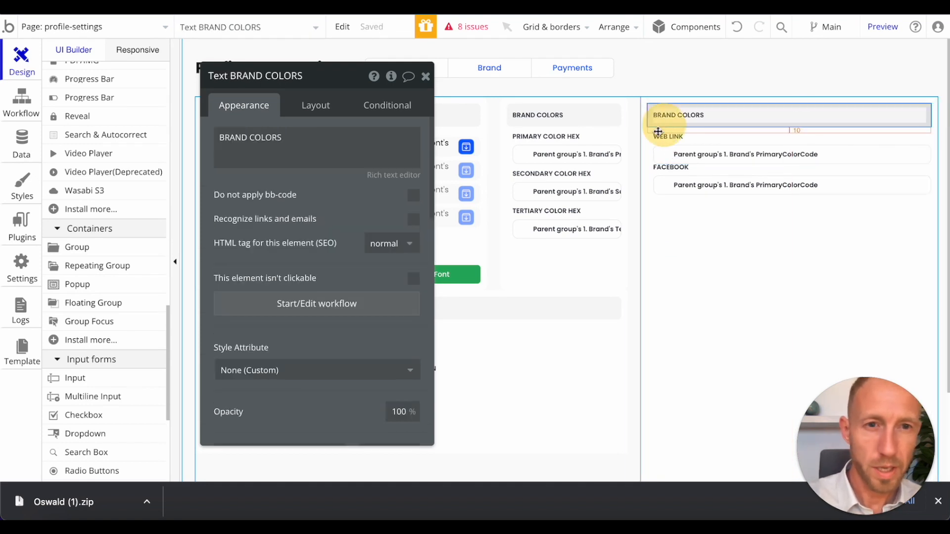
{"action": "left_click", "coordinate": [315, 105]}
{"action": "scroll", "coordinate": [284, 342], "scroll_direction": "down", "scroll_amount": 3}
{"action": "left_click", "coordinate": [280, 354]}
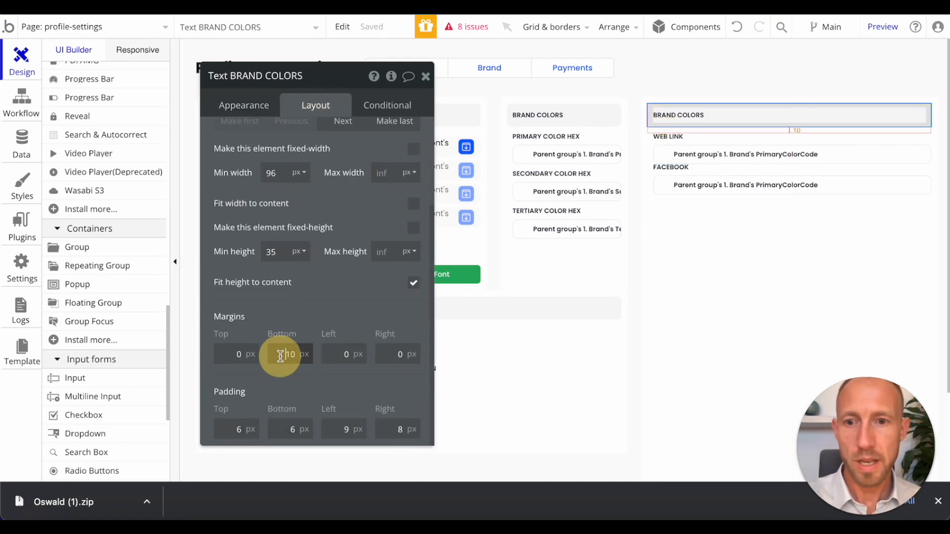
{"action": "left_click_drag", "start_coordinate": [280, 355], "coordinate": [319, 347]}
{"action": "type", "text": "0"}
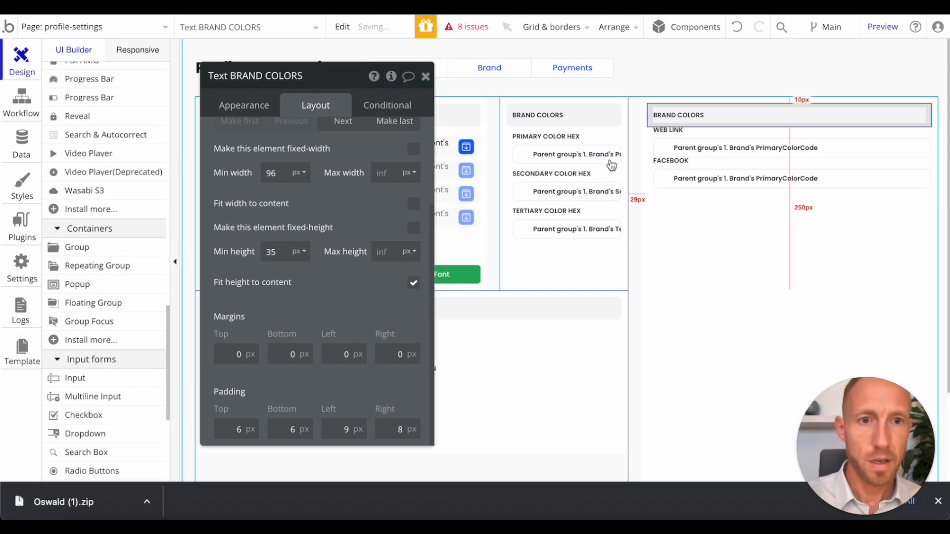
- Set the top margin of the group holding the WEB LINK label and input to 10 px
{"action": "left_click", "coordinate": [648, 144]}
{"action": "scroll", "coordinate": [319, 354], "scroll_direction": "down", "scroll_amount": 3}
{"action": "left_click", "coordinate": [237, 354]}
{"action": "type", "text": "1"}
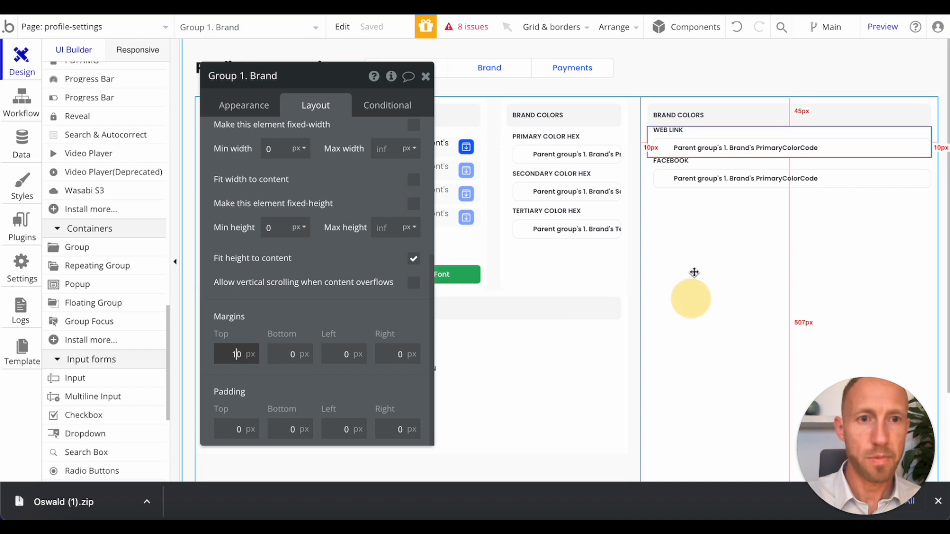
{"action": "left_click", "coordinate": [694, 273]}
- Set the top margin of the group holding the FACEBOOK label and input to 10 px
{"action": "left_click", "coordinate": [648, 182]}
{"action": "left_click", "coordinate": [226, 359]}
{"action": "type", "text": "1"}
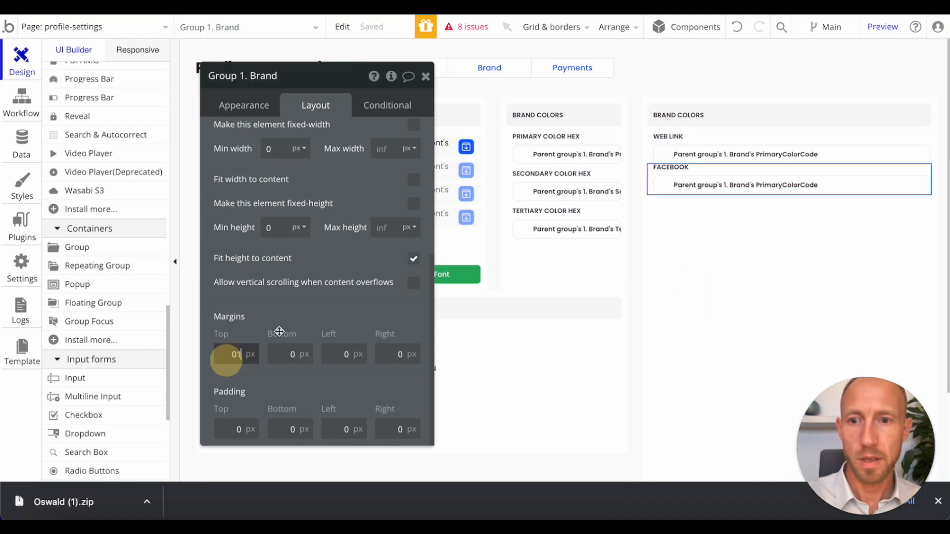
{"action": "type", "text": "0"}
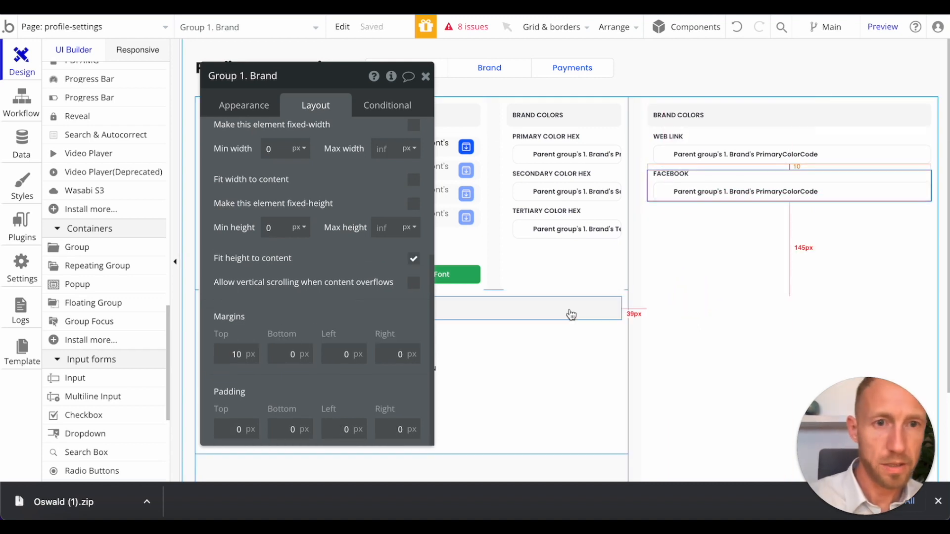
{"action": "left_click", "coordinate": [683, 266]}
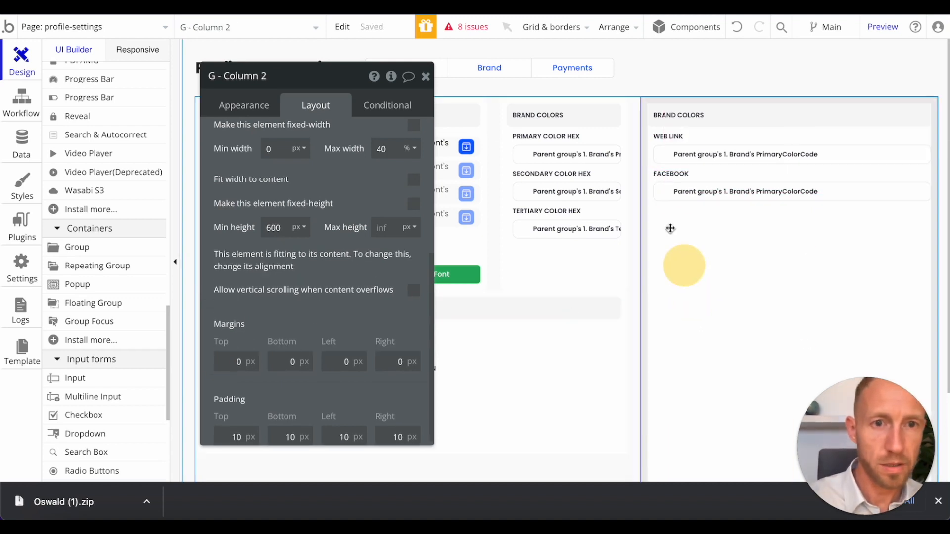
- Duplicate the FACEBOOK group within G - Column 2 and change the copied label's text to INSTAGRAM
{"action": "left_click", "coordinate": [652, 192]}
{"action": "key", "text": "super+c"}
{"action": "key", "text": "super+v"}
{"action": "left_click", "coordinate": [674, 204]}
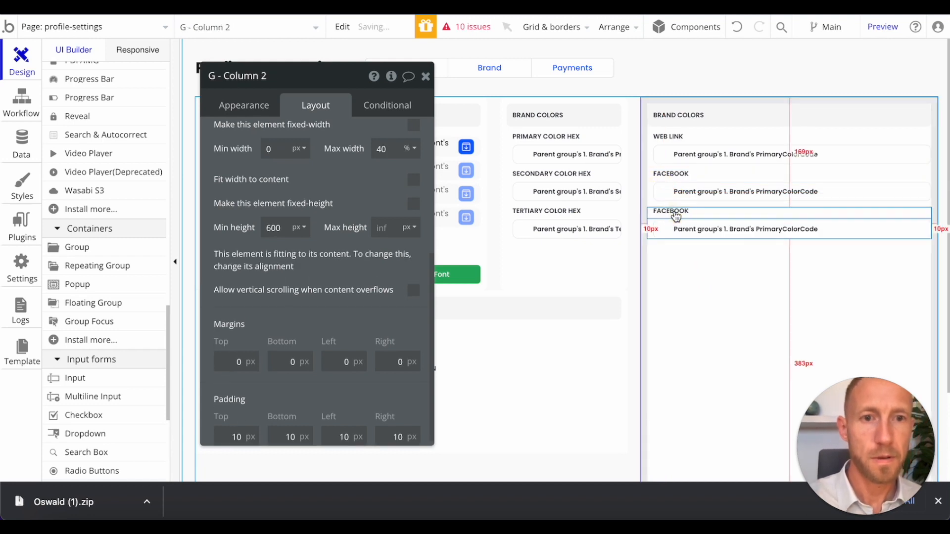
{"action": "left_click", "coordinate": [675, 212]}
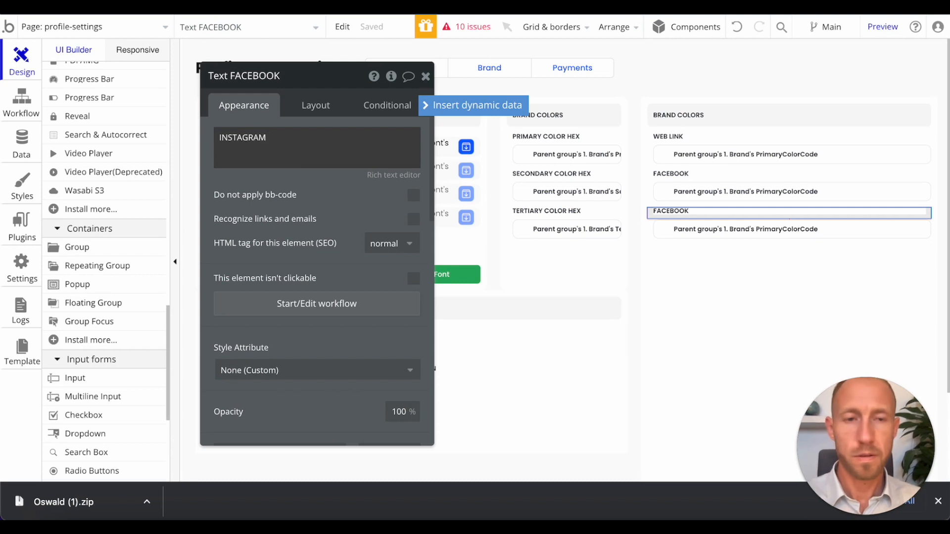
{"action": "left_click", "coordinate": [754, 295]}
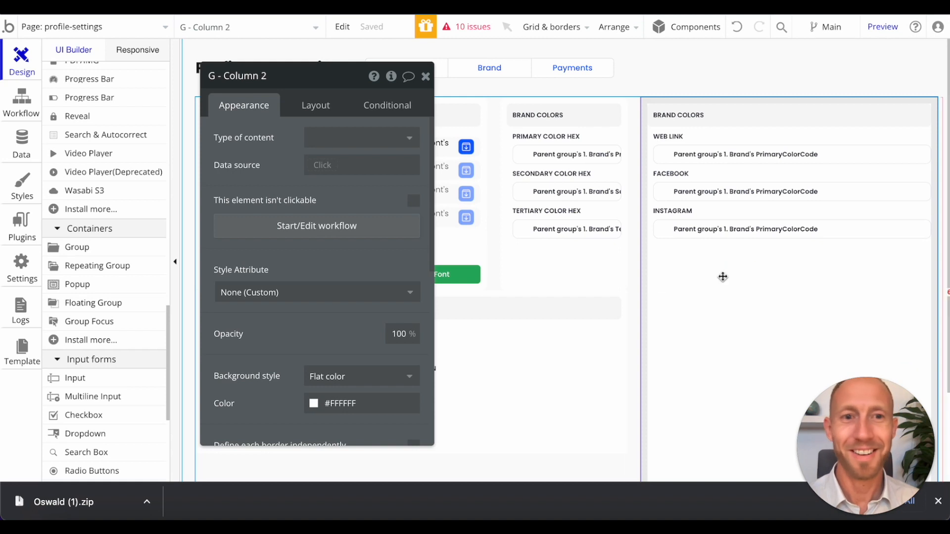
- Switch to the profile-settings preview and refresh it to check the new link fields on the Brand page
{"action": "left_click", "coordinate": [742, 232]}
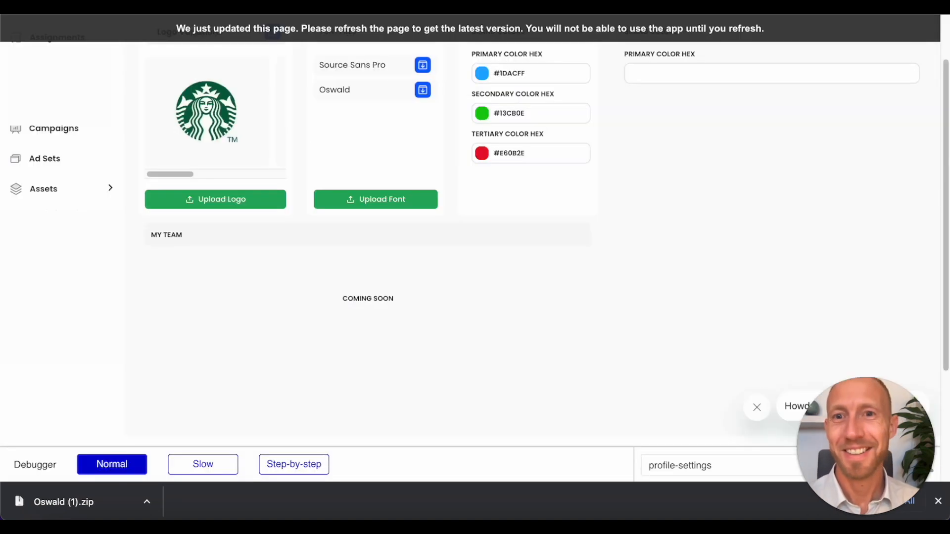
{"action": "left_click", "coordinate": [394, 28]}
{"action": "left_click", "coordinate": [634, 175]}
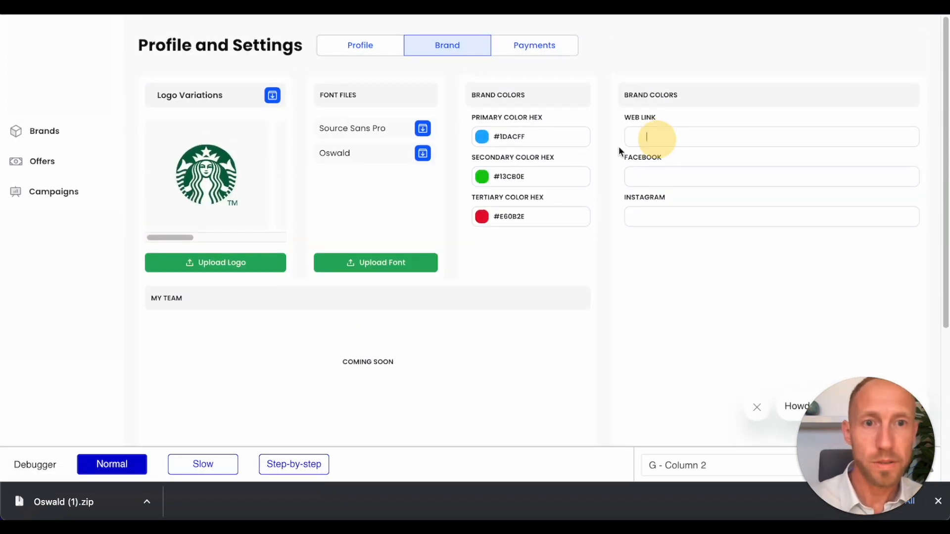
{"action": "left_click", "coordinate": [634, 136]}
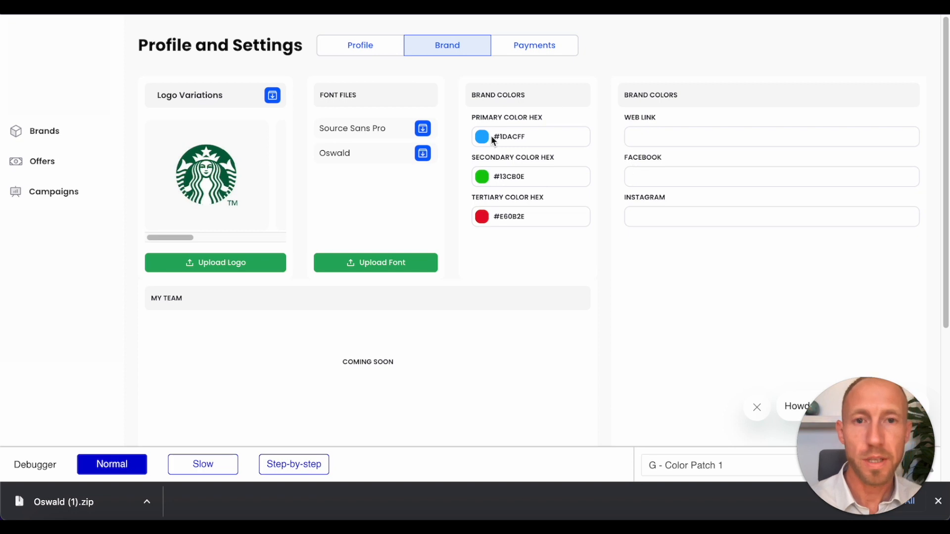
- Test the WEB LINK, FACEBOOK and INSTAGRAM fields by copying the primary color hex #1DACFF into each of them
{"action": "double_click", "coordinate": [548, 135]}
{"action": "key", "text": "ctrl+c"}
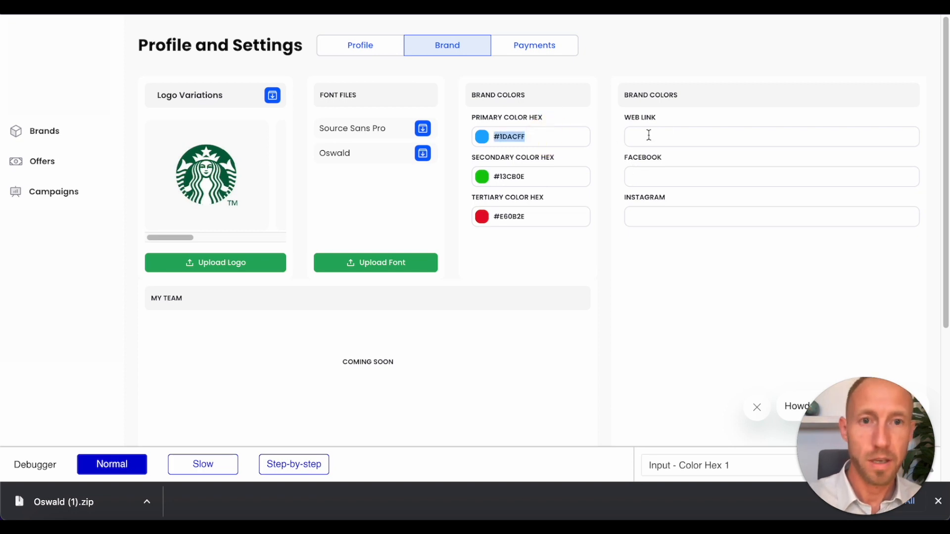
{"action": "left_click", "coordinate": [668, 131]}
{"action": "key", "text": "ctrl+v"}
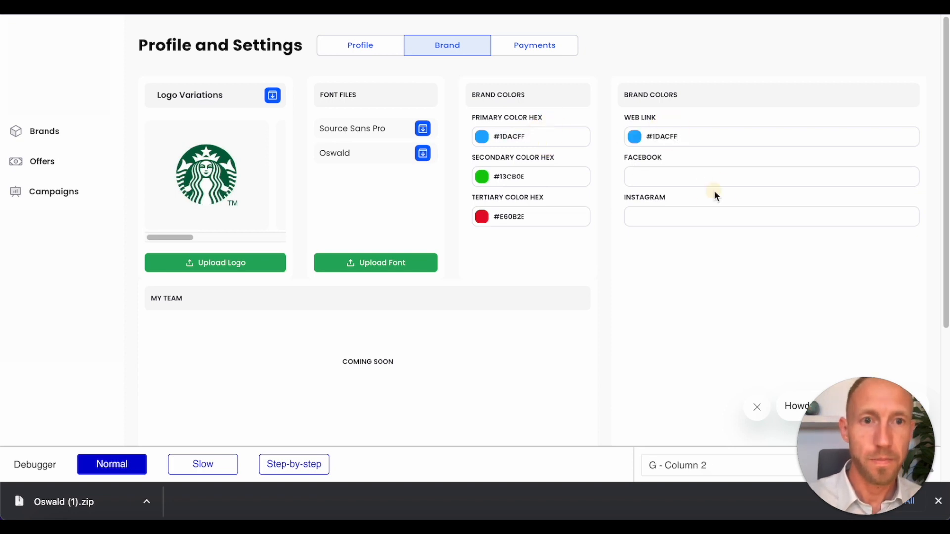
{"action": "left_click", "coordinate": [670, 174]}
{"action": "key", "text": "ctrl+v"}
{"action": "left_click", "coordinate": [662, 210]}
{"action": "key", "text": "ctrl+v"}
{"action": "left_click", "coordinate": [667, 250]}
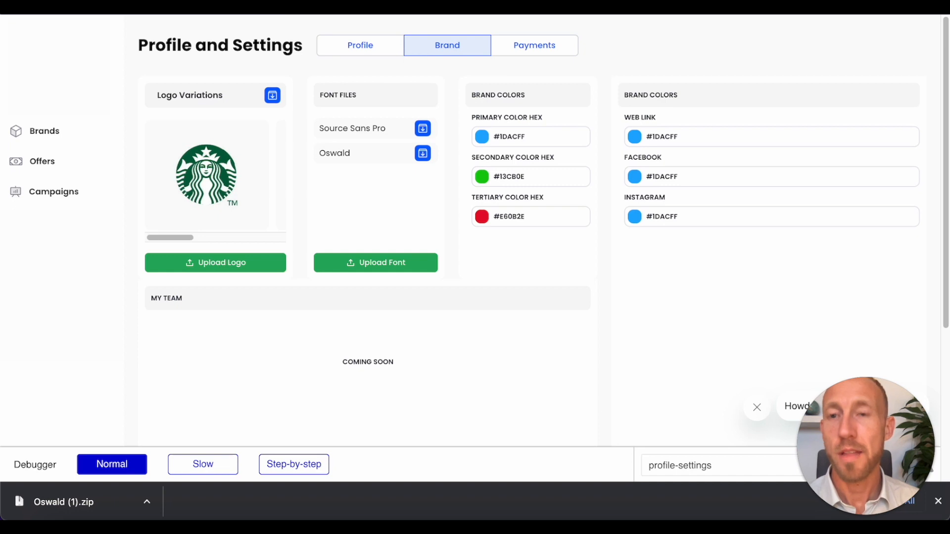
- Switch to the Figma design and export the WEB LINK row's GlobeSimple icon as an SVG
{"action": "left_click", "coordinate": [291, 6]}
{"action": "left_click", "coordinate": [315, 129]}
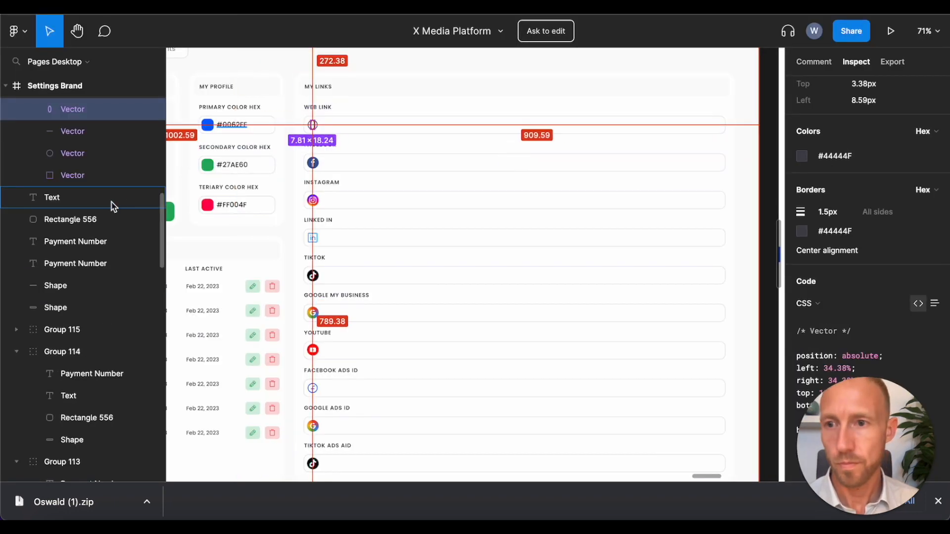
{"action": "scroll", "coordinate": [100, 179], "scroll_direction": "up", "scroll_amount": 2}
{"action": "left_click", "coordinate": [74, 136]}
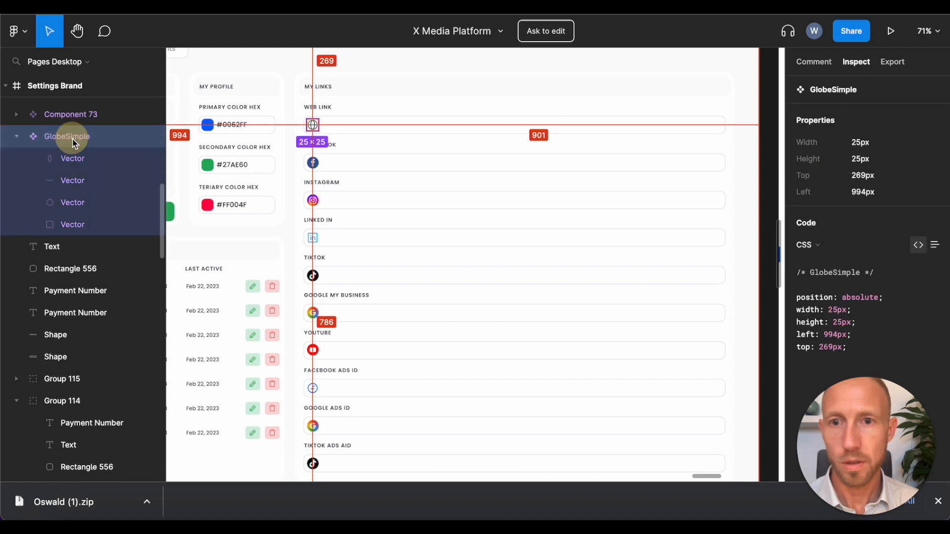
{"action": "left_click", "coordinate": [892, 61]}
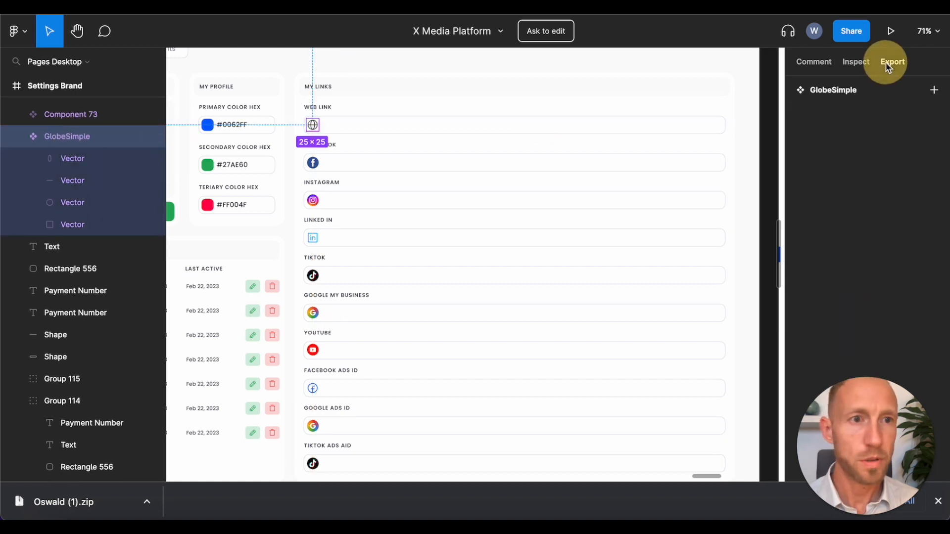
{"action": "left_click", "coordinate": [934, 90]}
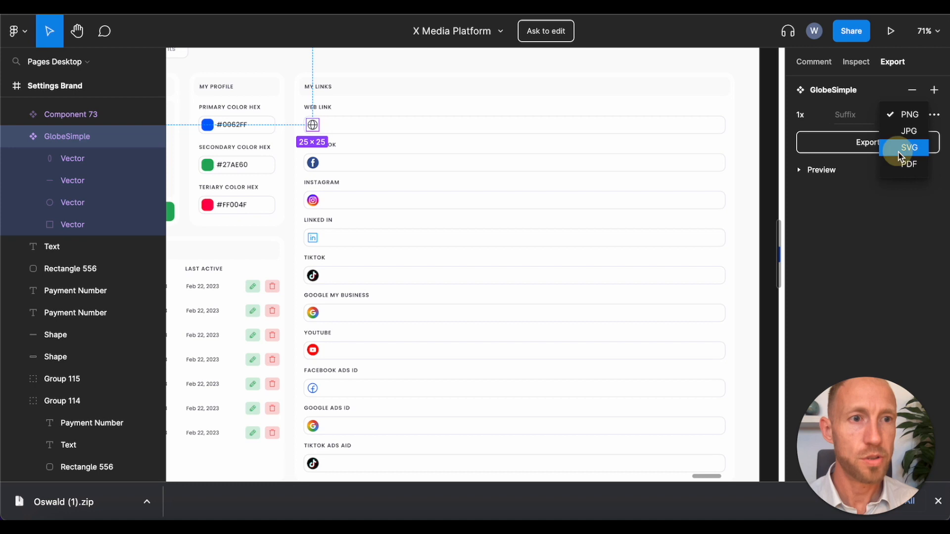
{"action": "left_click", "coordinate": [909, 147]}
{"action": "left_click", "coordinate": [872, 145]}
- Switch back to the Bubble editor and set the background style of the WEB LINK row's G - Color Patch 1 to Image
{"action": "key", "text": "ctrl+Tab"}
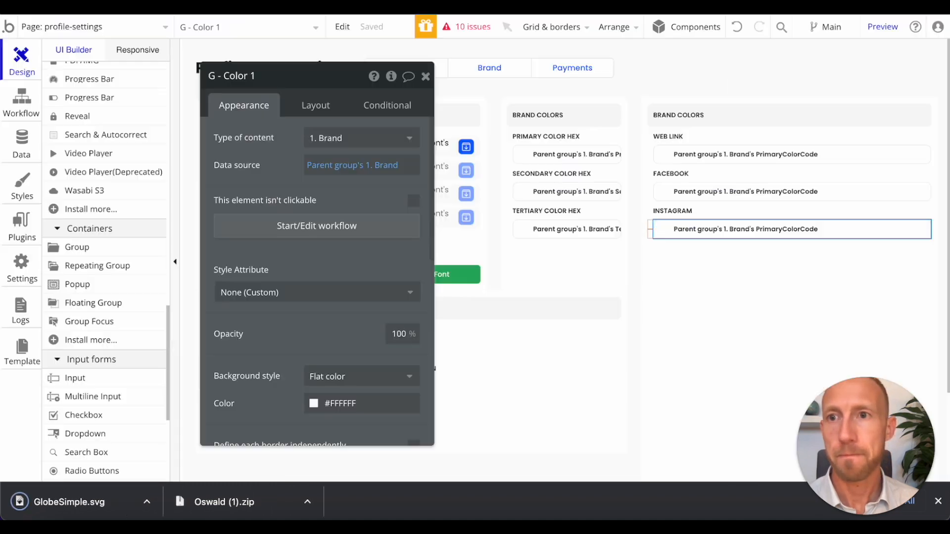
{"action": "left_click", "coordinate": [662, 158]}
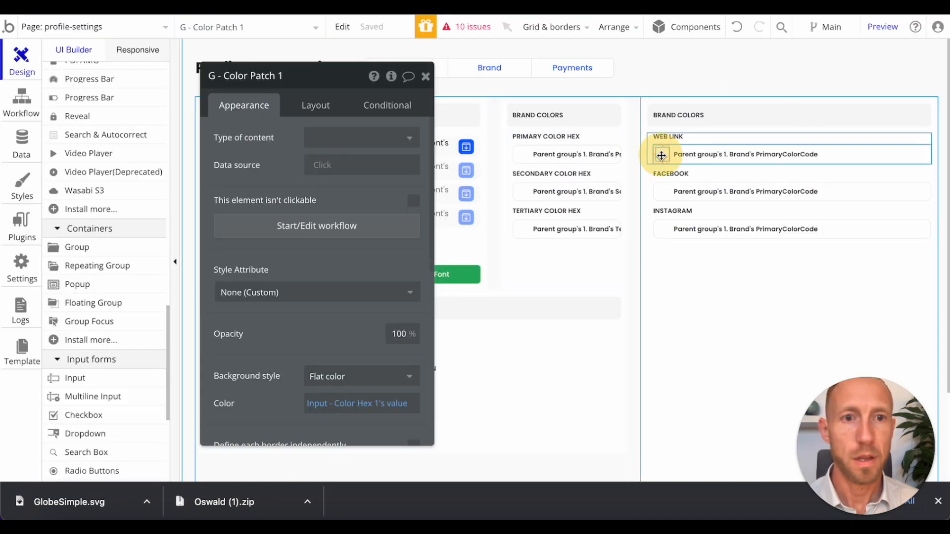
{"action": "scroll", "coordinate": [311, 267], "scroll_direction": "down", "scroll_amount": 1}
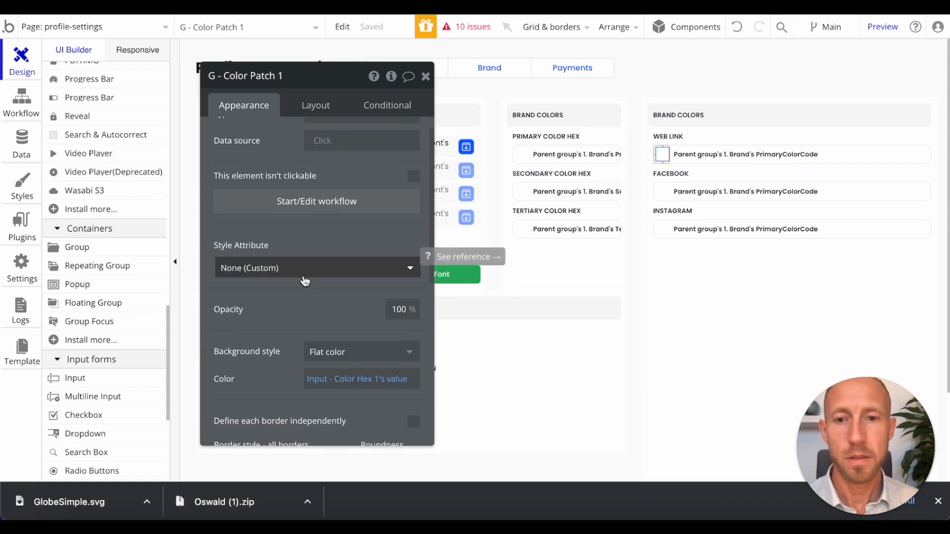
{"action": "scroll", "coordinate": [317, 277], "scroll_direction": "down", "scroll_amount": 2}
{"action": "left_click", "coordinate": [356, 251]}
{"action": "left_click", "coordinate": [336, 341]}
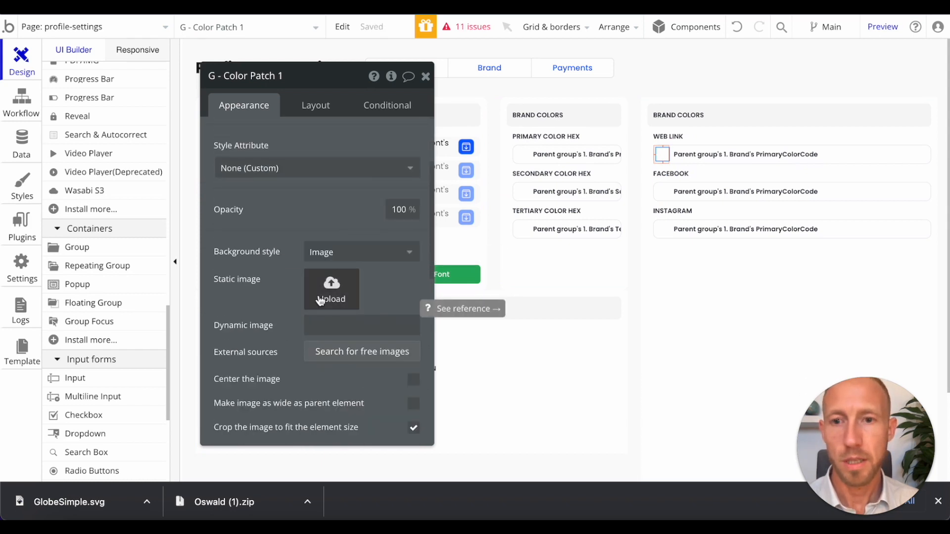
- Upload the downloaded GlobeSimple.svg as the static background image of the WEB LINK row's color patch
{"action": "left_click", "coordinate": [144, 501]}
{"action": "left_click", "coordinate": [205, 485]}
{"action": "left_click_drag", "start_coordinate": [373, 114], "coordinate": [619, 82]}
{"action": "left_click_drag", "start_coordinate": [643, 117], "coordinate": [324, 296]}
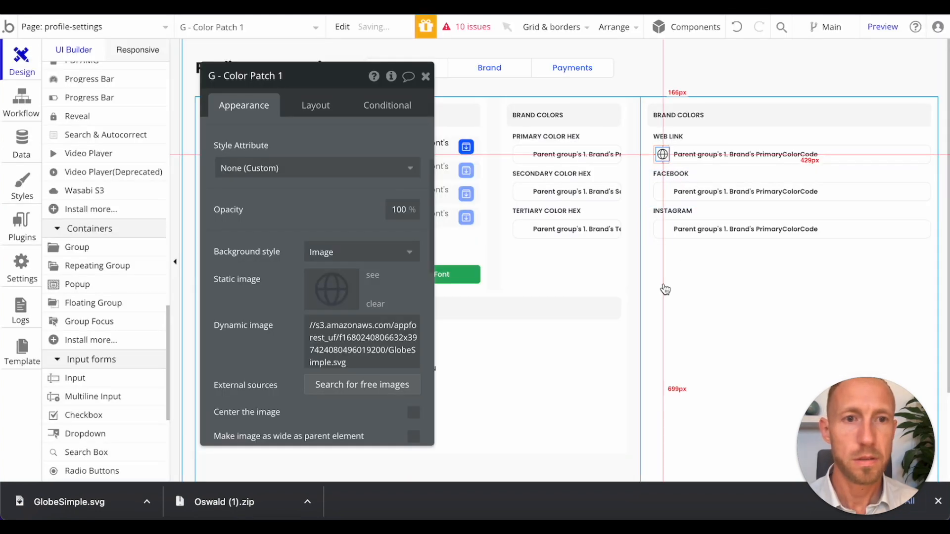
{"action": "left_click", "coordinate": [712, 308]}
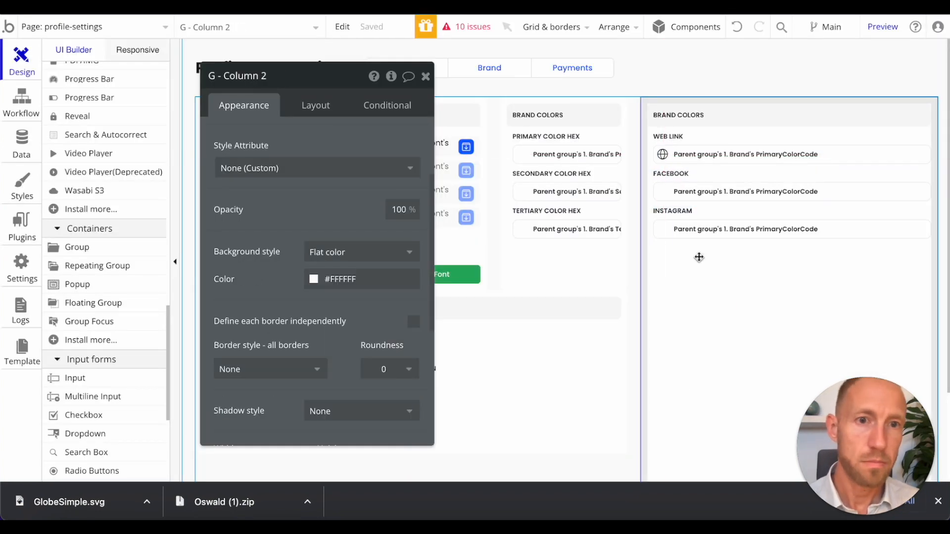
- Refresh the page preview to check the globe icon in the WEB LINK field against the Figma design
{"action": "left_click", "coordinate": [353, 7]}
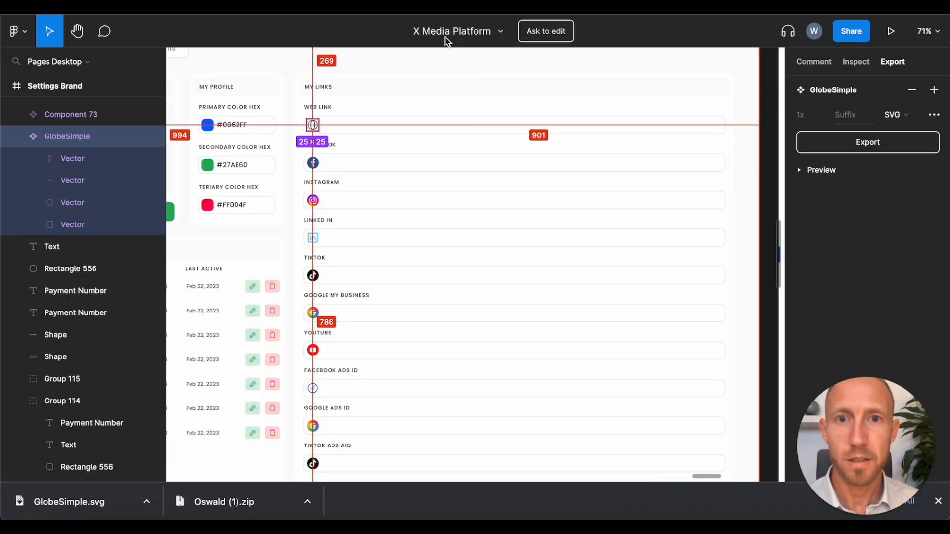
{"action": "left_click", "coordinate": [438, 7]}
{"action": "key", "text": "super+r"}
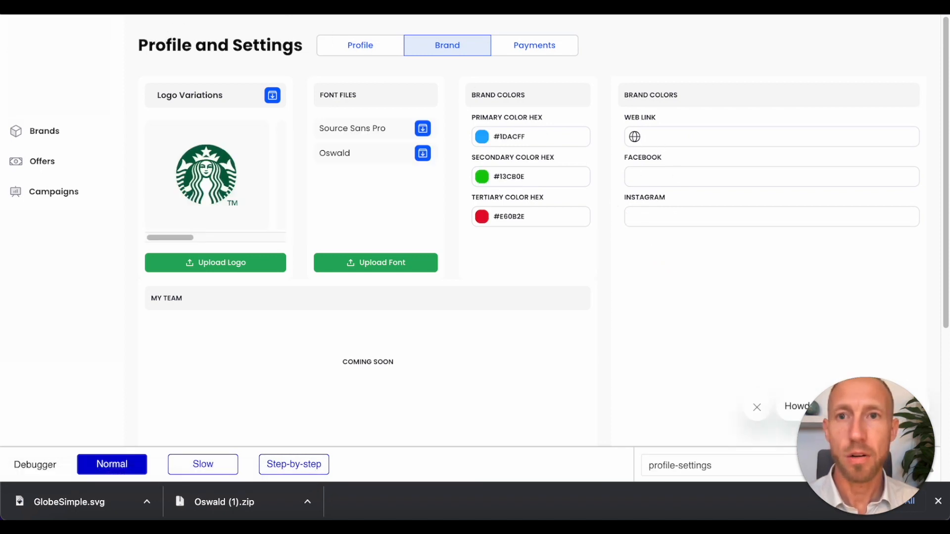
{"action": "left_click", "coordinate": [505, 7]}
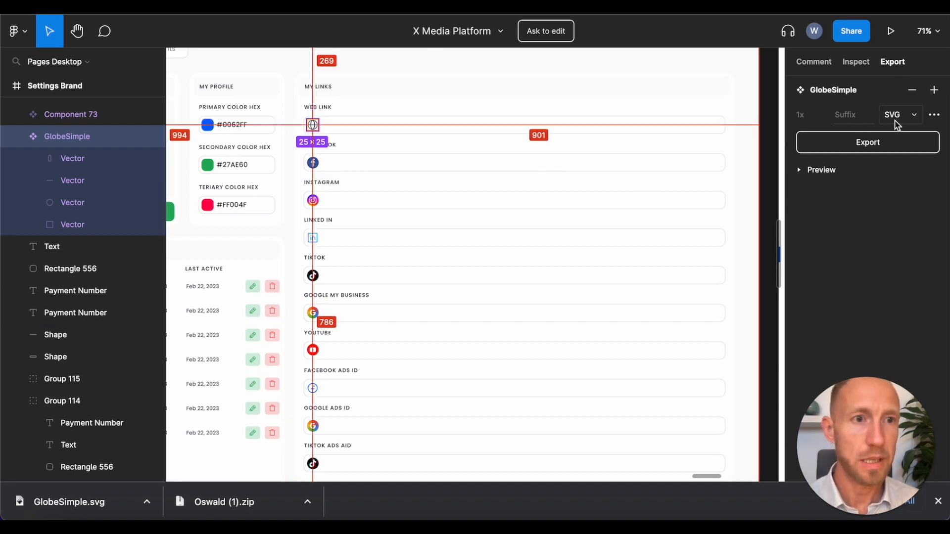
- Switch back to the Bubble editor and rename the WEB LINK row's input to Input - Web
{"action": "left_click", "coordinate": [148, 7]}
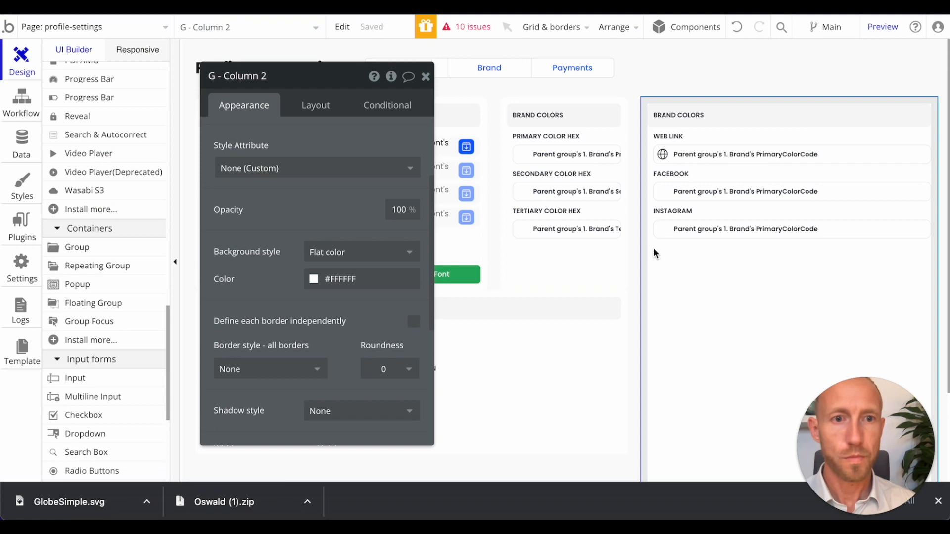
{"action": "left_click", "coordinate": [715, 156]}
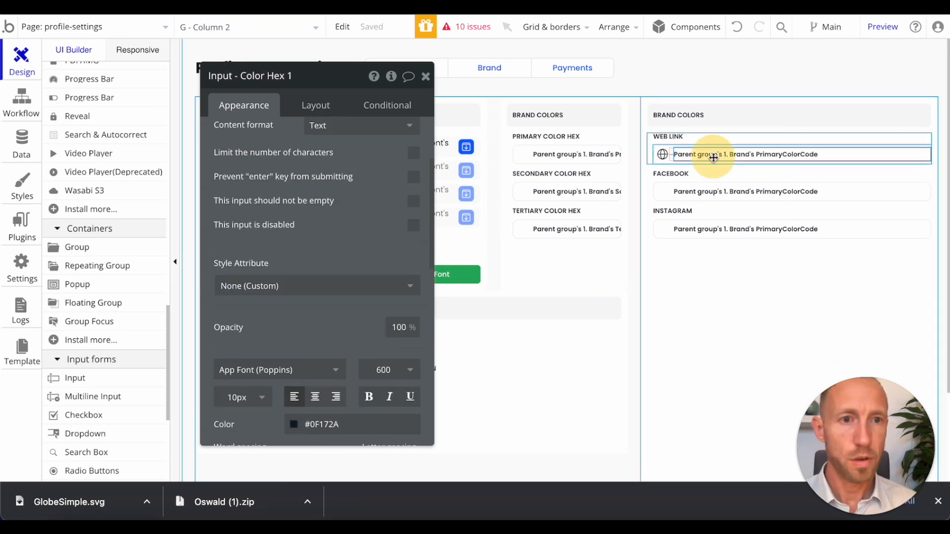
{"action": "left_click", "coordinate": [293, 82]}
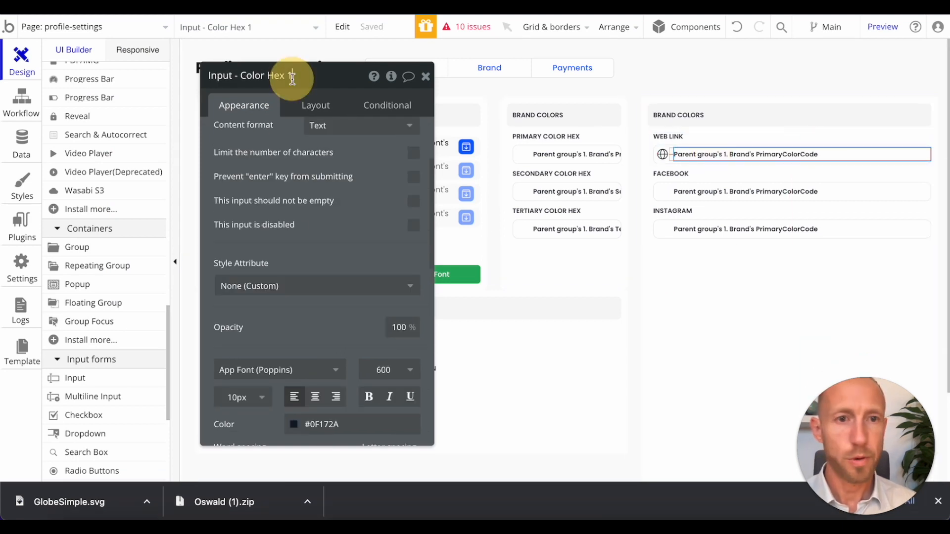
{"action": "left_click_drag", "start_coordinate": [240, 75], "coordinate": [381, 88]}
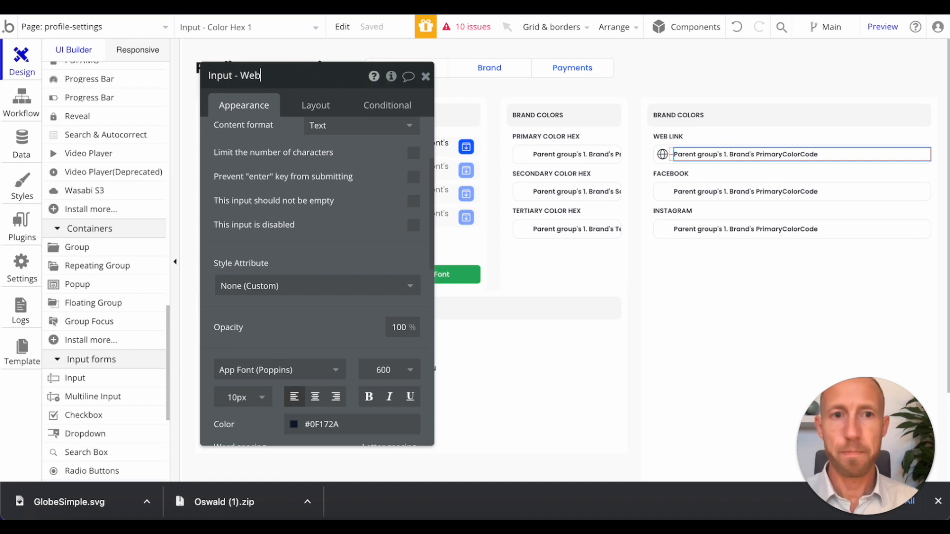
{"action": "type", "text": "Web"}
- Rename the outer group that holds the WEB LINK label and field to G - Web Link
{"action": "left_click", "coordinate": [669, 162]}
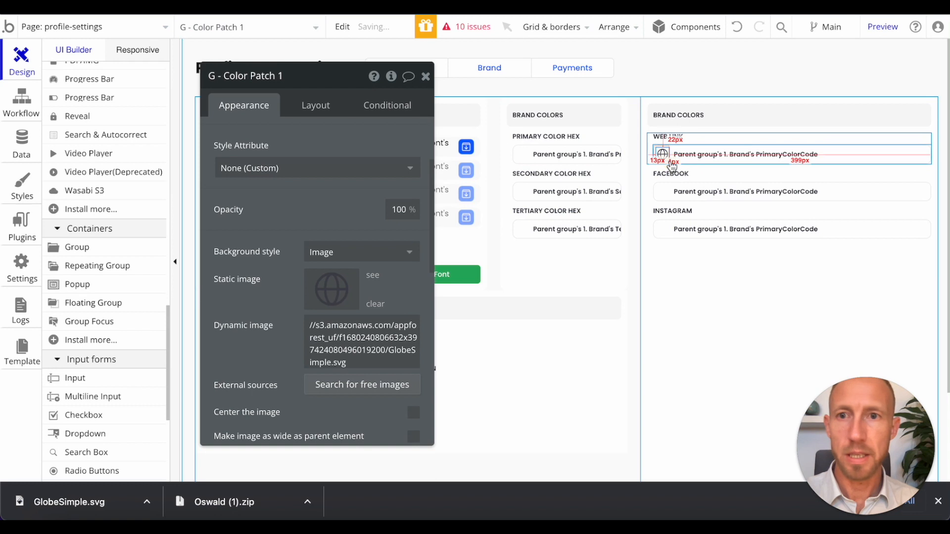
{"action": "left_click", "coordinate": [671, 163]}
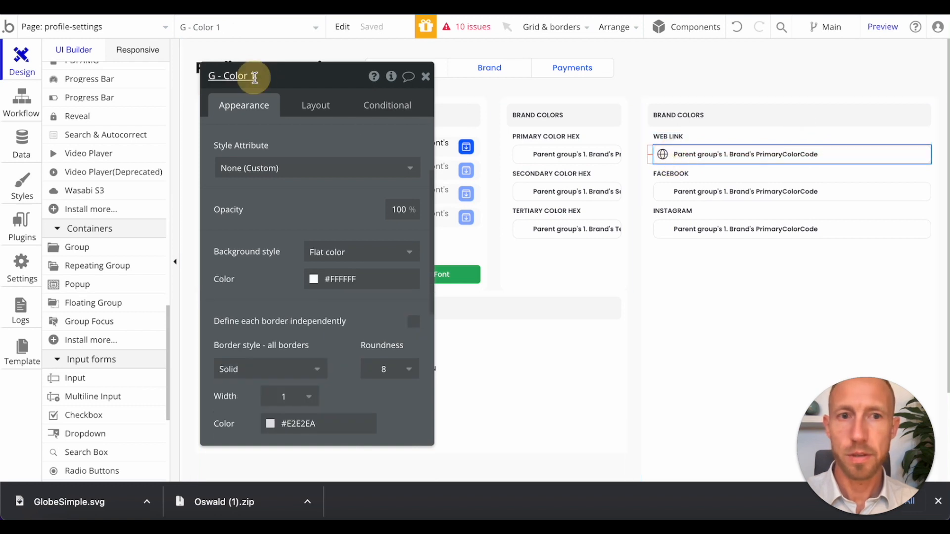
{"action": "left_click_drag", "start_coordinate": [224, 78], "coordinate": [364, 78]}
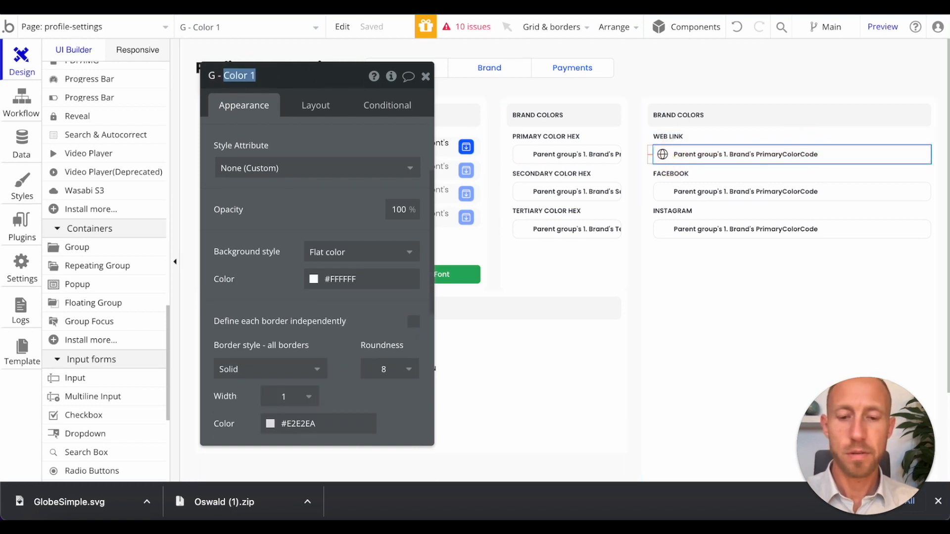
{"action": "left_click", "coordinate": [650, 161]}
{"action": "left_click", "coordinate": [287, 74]}
{"action": "triple_click", "coordinate": [267, 77]}
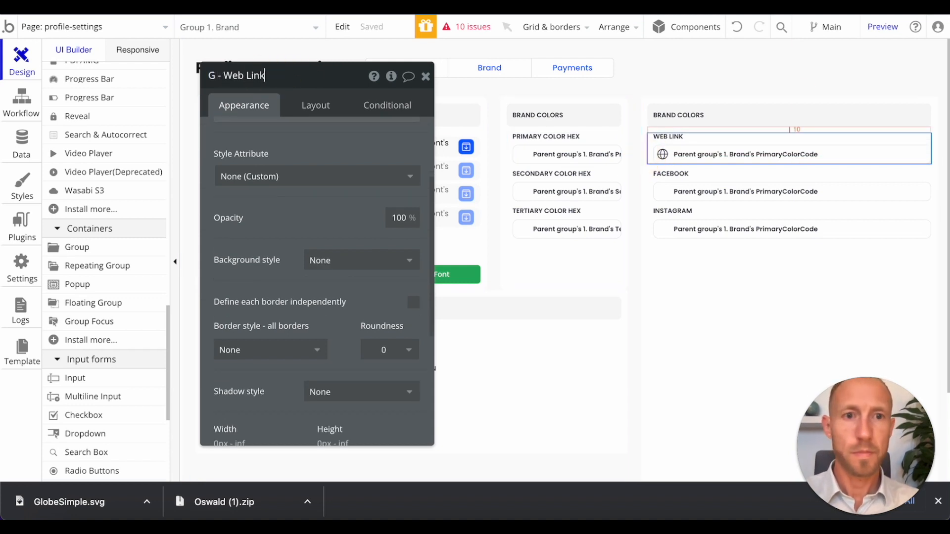
- Rename the FACEBOOK row's group to G - Facebook and its input to Input - Facebook
{"action": "left_click", "coordinate": [648, 185]}
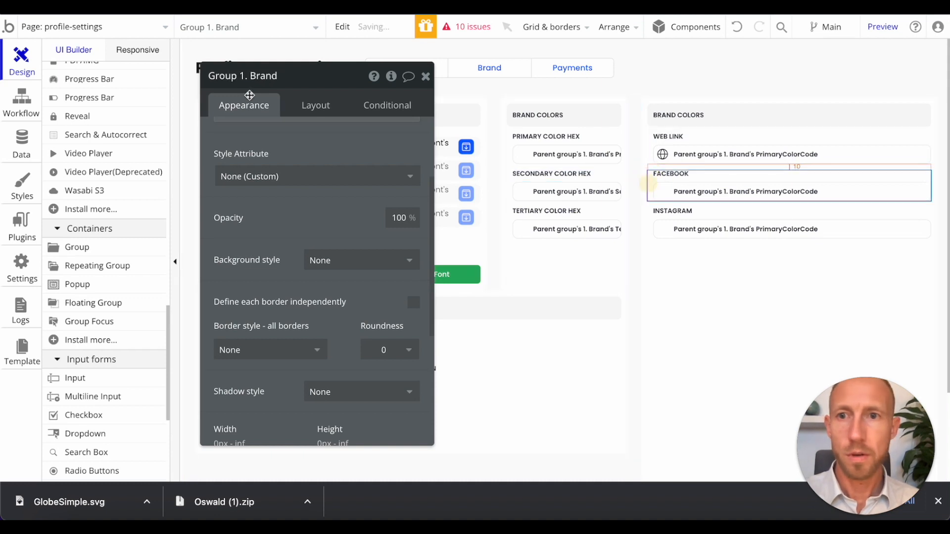
{"action": "left_click", "coordinate": [243, 82]}
{"action": "type", "text": "G - Facebook"}
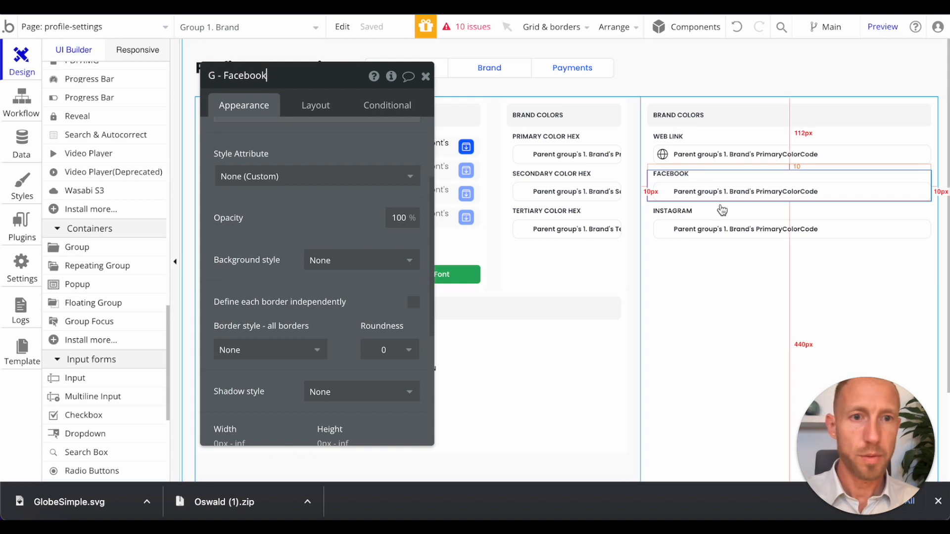
{"action": "left_click", "coordinate": [705, 193]}
{"action": "left_click", "coordinate": [239, 74]}
{"action": "key", "text": "ctrl+a"}
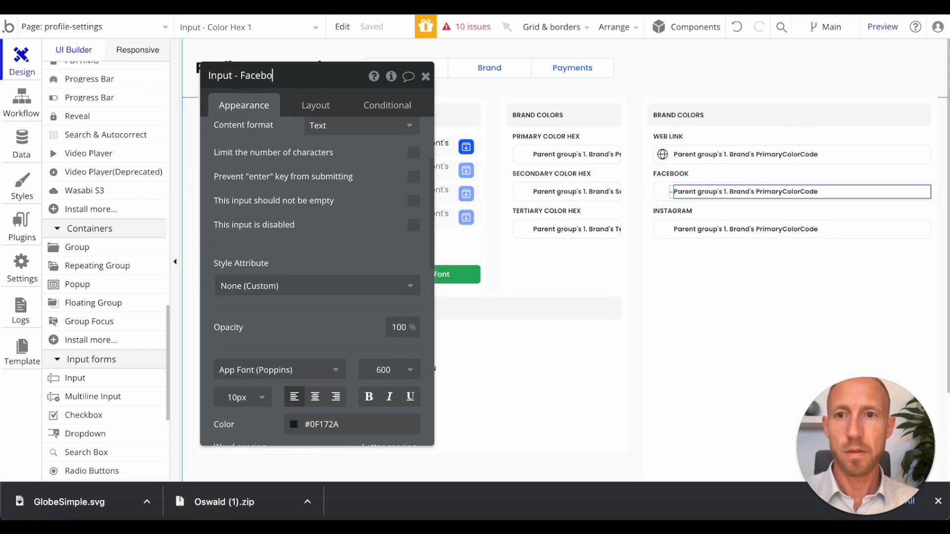
- Rename the INSTAGRAM row's group to G - IG and its input to Input - IG
{"action": "left_click", "coordinate": [655, 232]}
{"action": "left_click", "coordinate": [243, 75]}
{"action": "type", "text": "G - IG"}
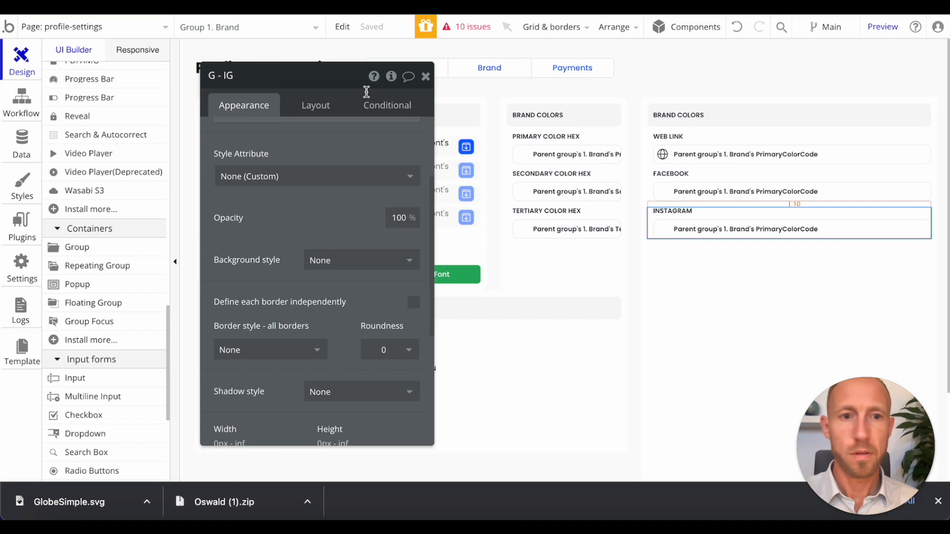
{"action": "left_click", "coordinate": [673, 232]}
{"action": "left_click", "coordinate": [246, 79]}
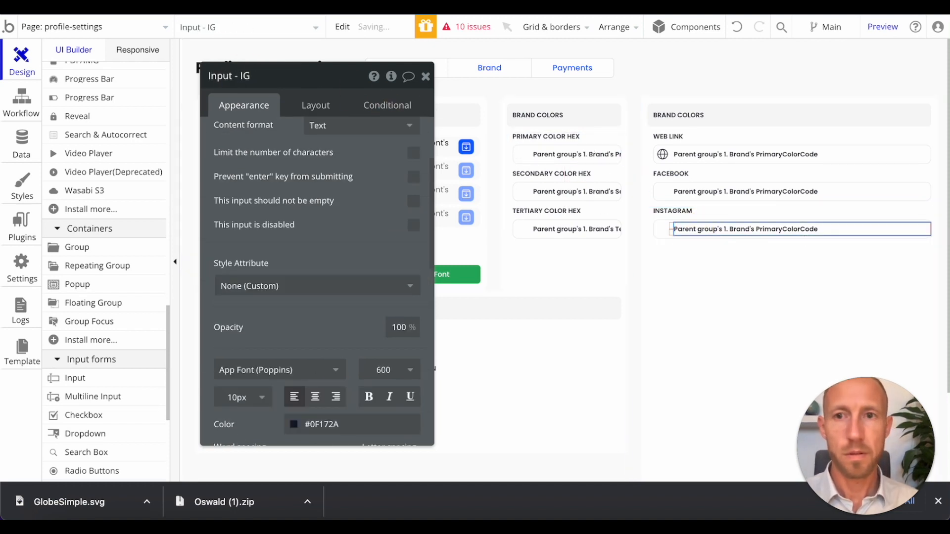
- Set the background style of the color patches in the FACEBOOK and INSTAGRAM rows to Image
{"action": "left_click", "coordinate": [663, 229]}
{"action": "left_click_drag", "start_coordinate": [665, 201], "coordinate": [663, 193]}
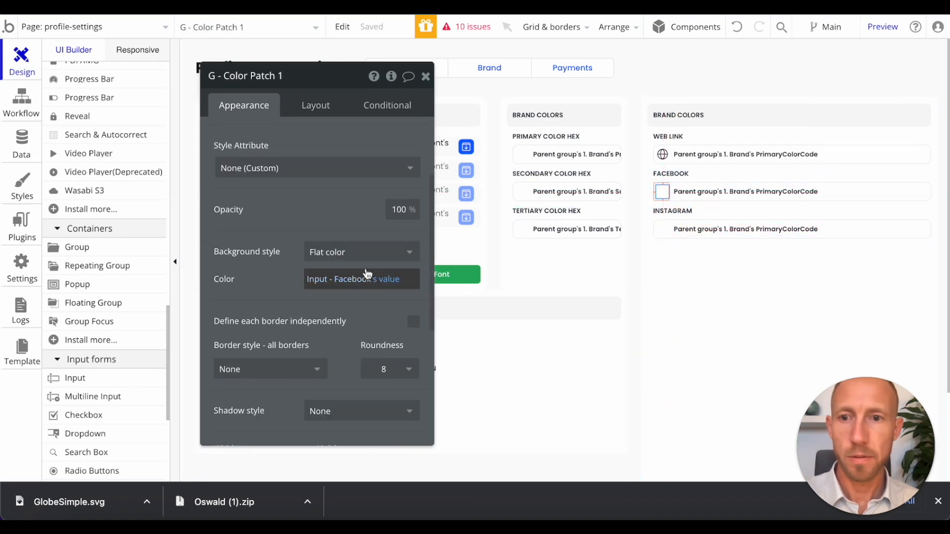
{"action": "left_click", "coordinate": [400, 249]}
{"action": "left_click", "coordinate": [662, 156]}
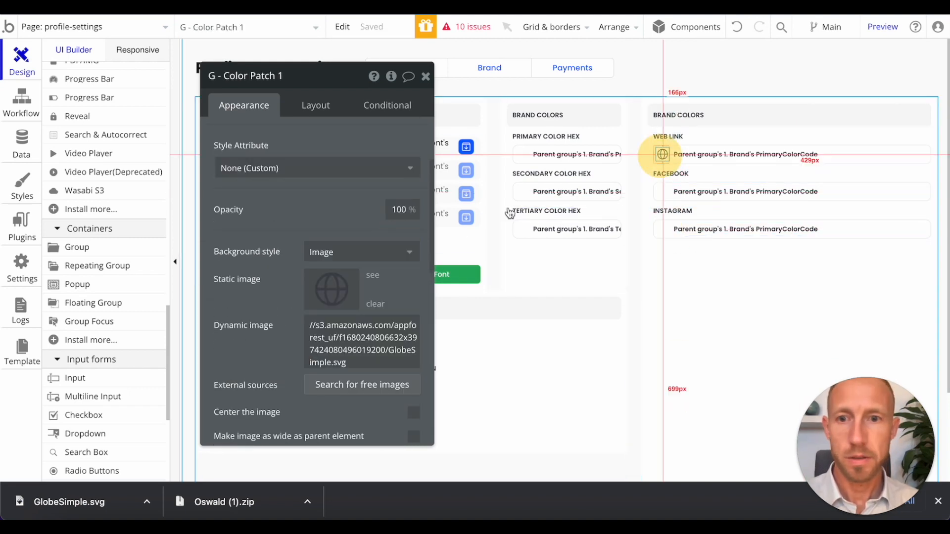
{"action": "left_click", "coordinate": [662, 192]}
{"action": "left_click", "coordinate": [347, 252]}
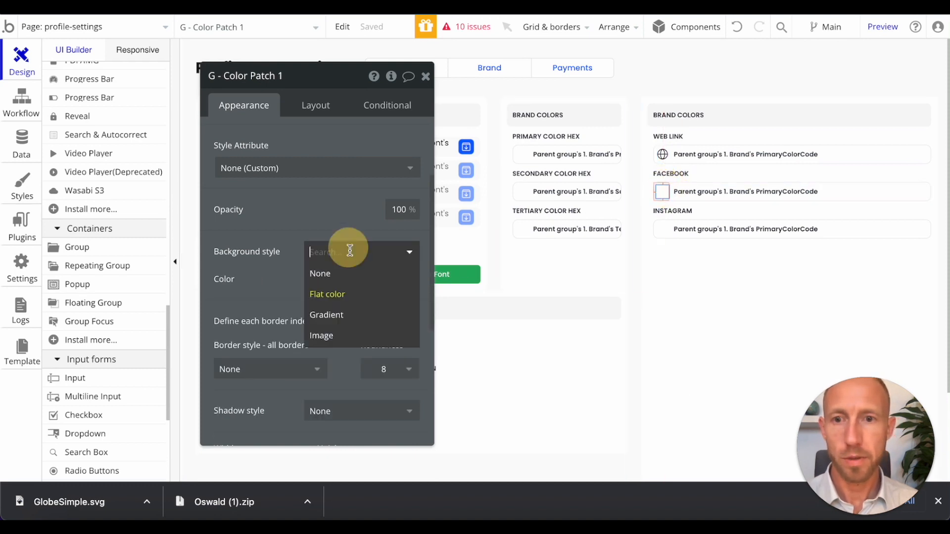
{"action": "left_click", "coordinate": [338, 336]}
{"action": "left_click", "coordinate": [662, 231]}
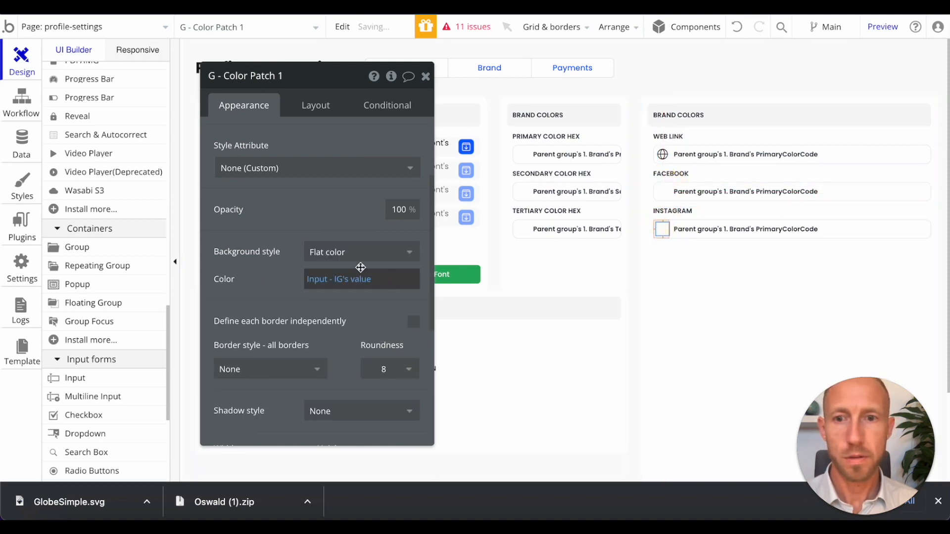
{"action": "left_click", "coordinate": [354, 258]}
{"action": "left_click", "coordinate": [333, 336]}
- Upload facebook-icon.png from the Downloads folder as the static background image of the FACEBOOK row's color patch
{"action": "left_click", "coordinate": [660, 190]}
{"action": "left_click", "coordinate": [60, 525]}
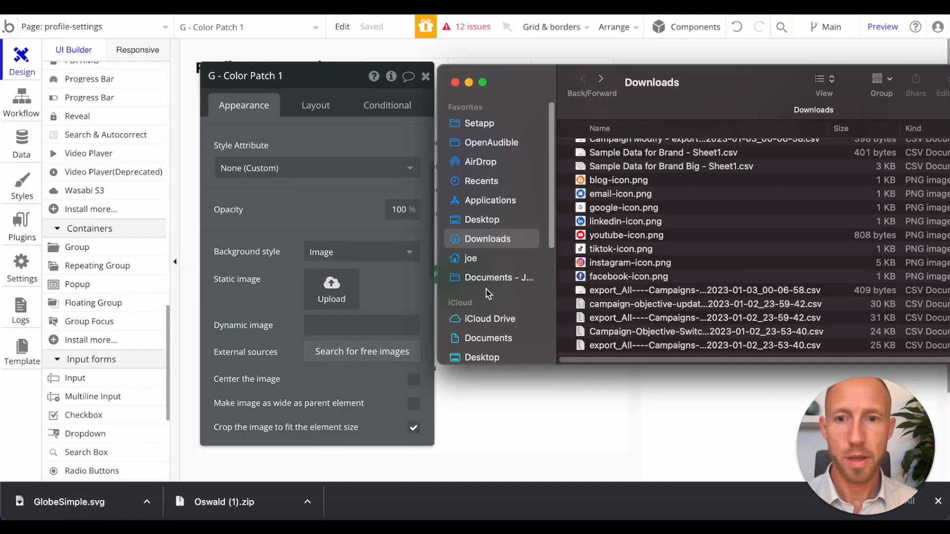
{"action": "left_click", "coordinate": [638, 213]}
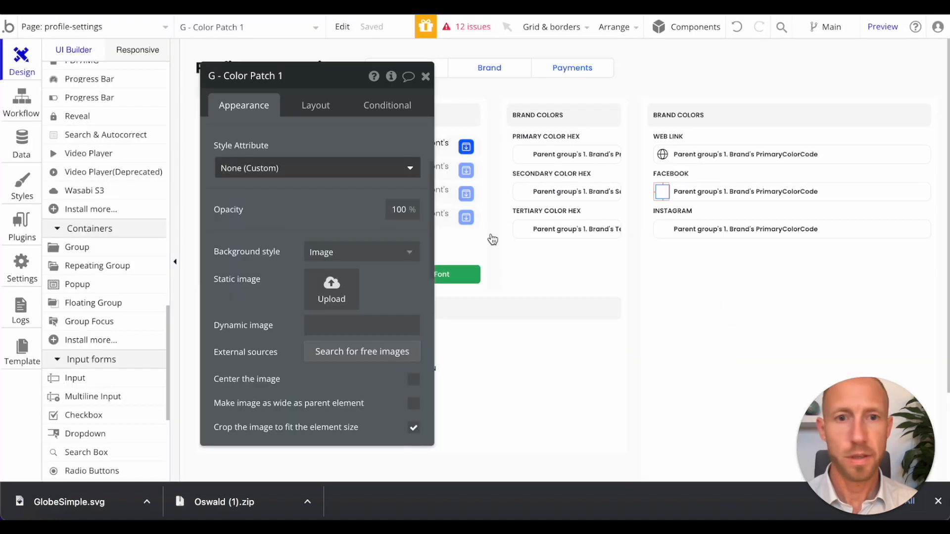
{"action": "left_click", "coordinate": [60, 526]}
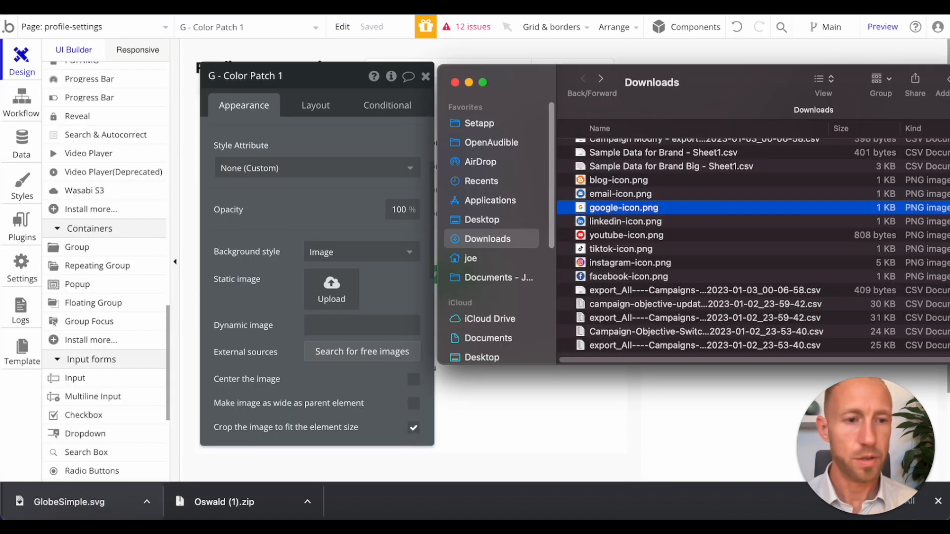
{"action": "left_click", "coordinate": [938, 502]}
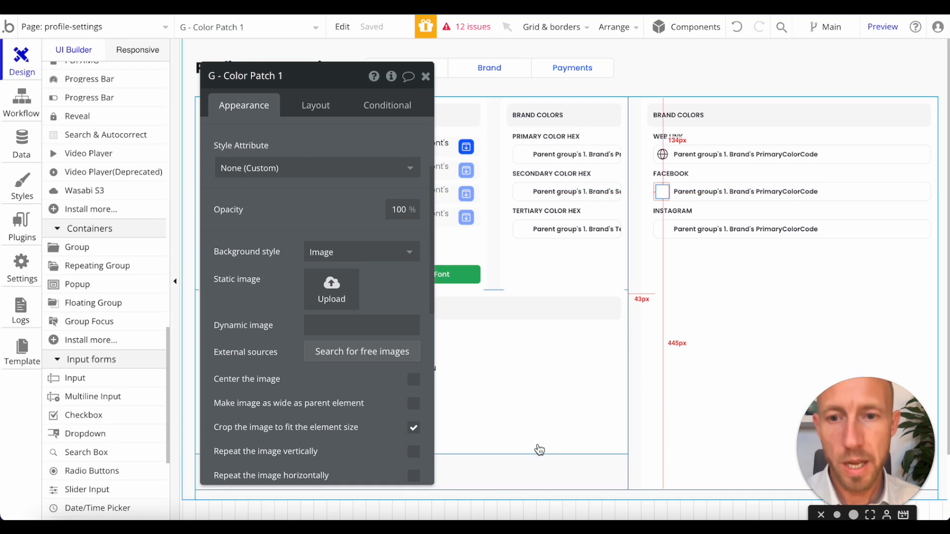
{"action": "left_click", "coordinate": [60, 525]}
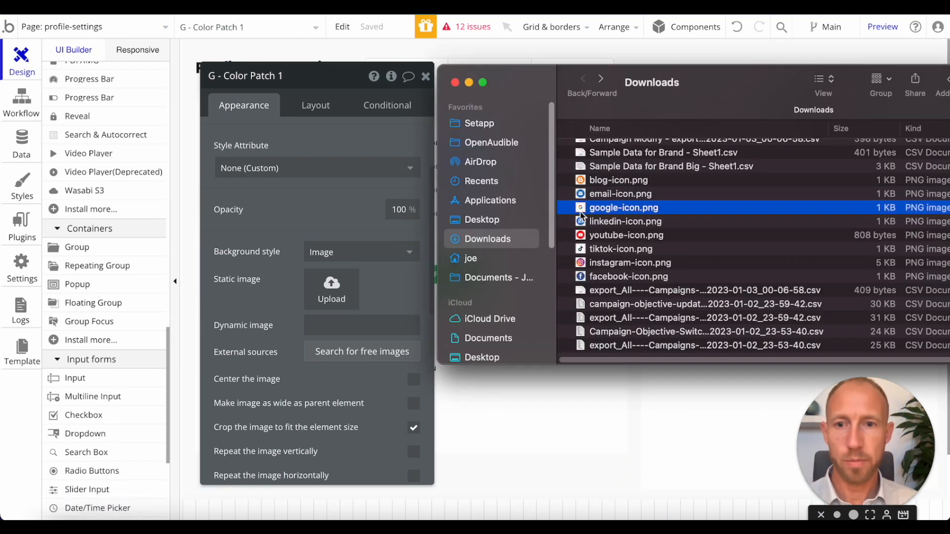
{"action": "left_click", "coordinate": [612, 263]}
{"action": "left_click_drag", "start_coordinate": [614, 276], "coordinate": [316, 286]}
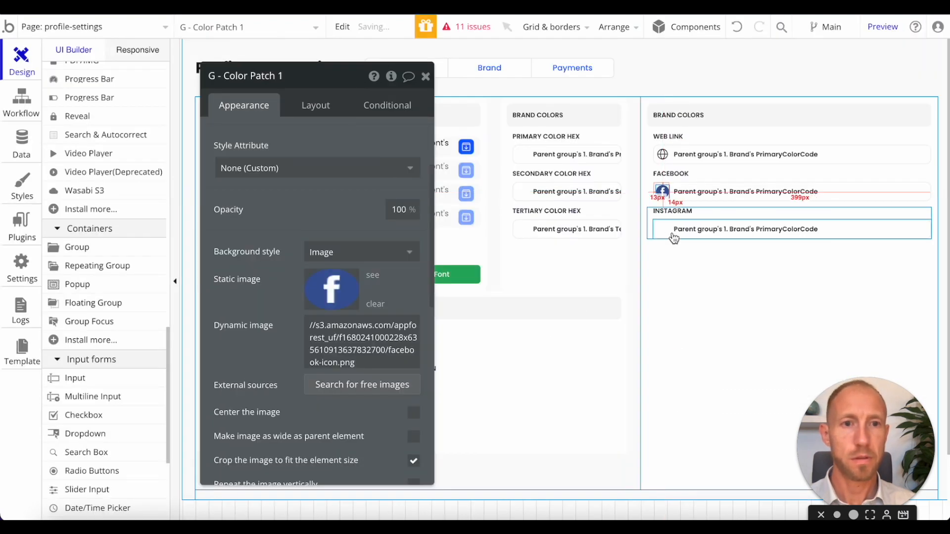
- Upload instagram-icon.png from the Downloads folder as the static background image of the INSTAGRAM row's color patch
{"action": "left_click", "coordinate": [674, 238]}
{"action": "left_click", "coordinate": [59, 525]}
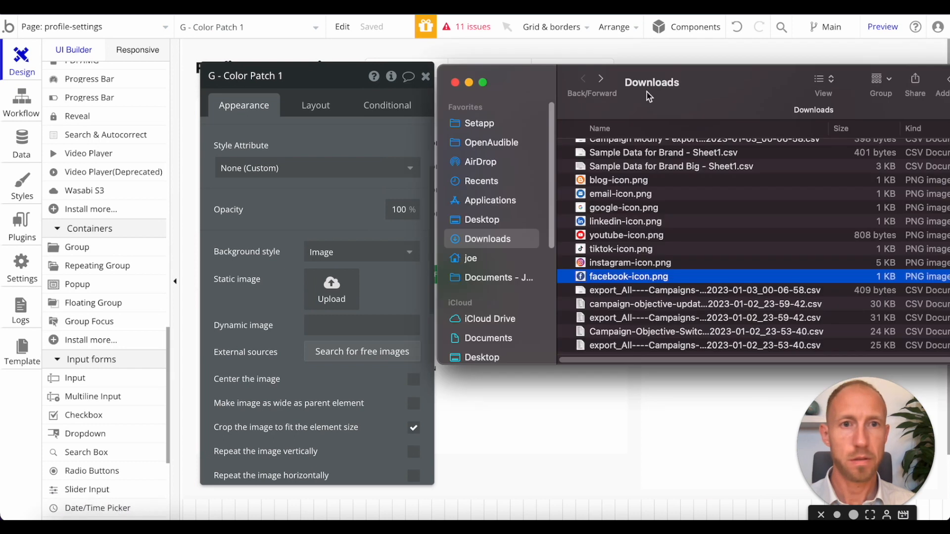
{"action": "left_click_drag", "start_coordinate": [649, 97], "coordinate": [894, 106]}
{"action": "left_click_drag", "start_coordinate": [844, 274], "coordinate": [316, 293]}
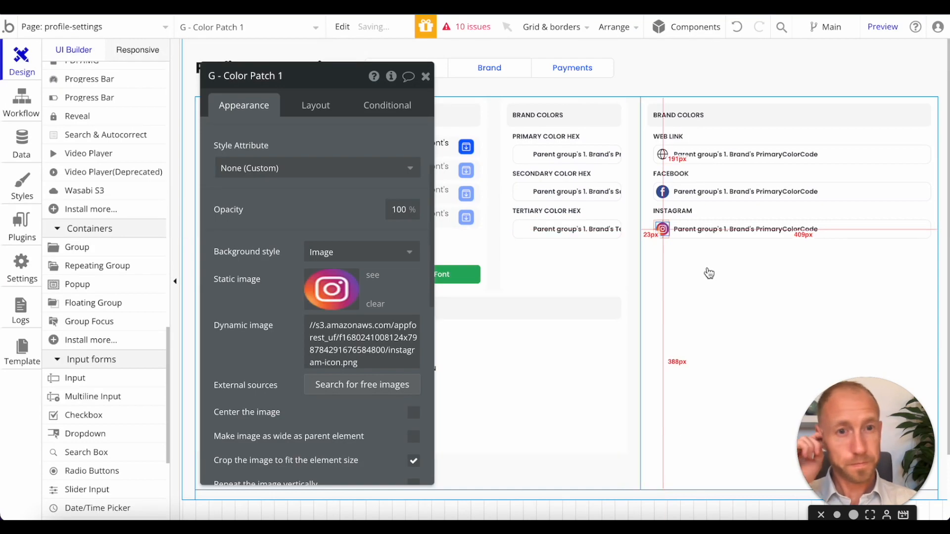
- Paste five copies of the G - IG group below the INSTAGRAM row in the links column
{"action": "left_click", "coordinate": [705, 211]}
{"action": "left_click", "coordinate": [651, 228]}
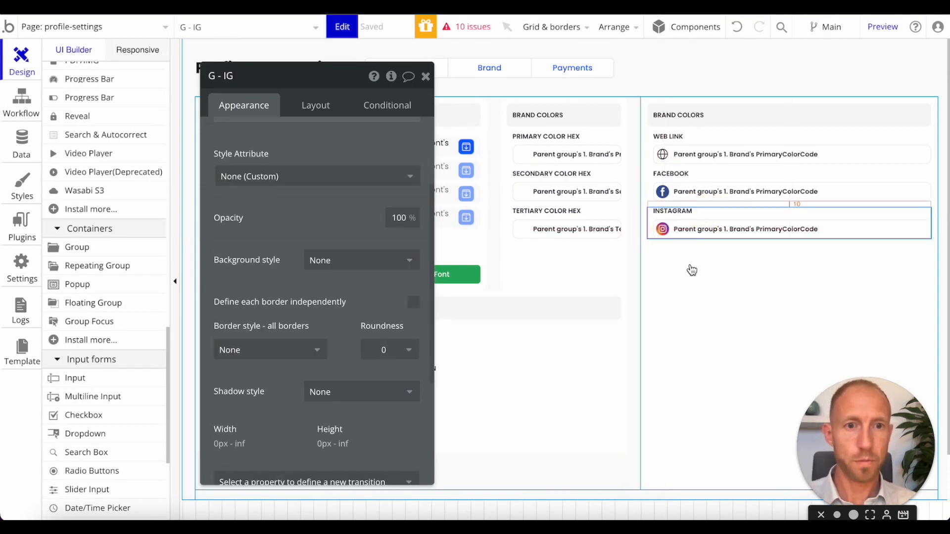
{"action": "key", "text": "super+v"}
{"action": "left_click", "coordinate": [678, 291]}
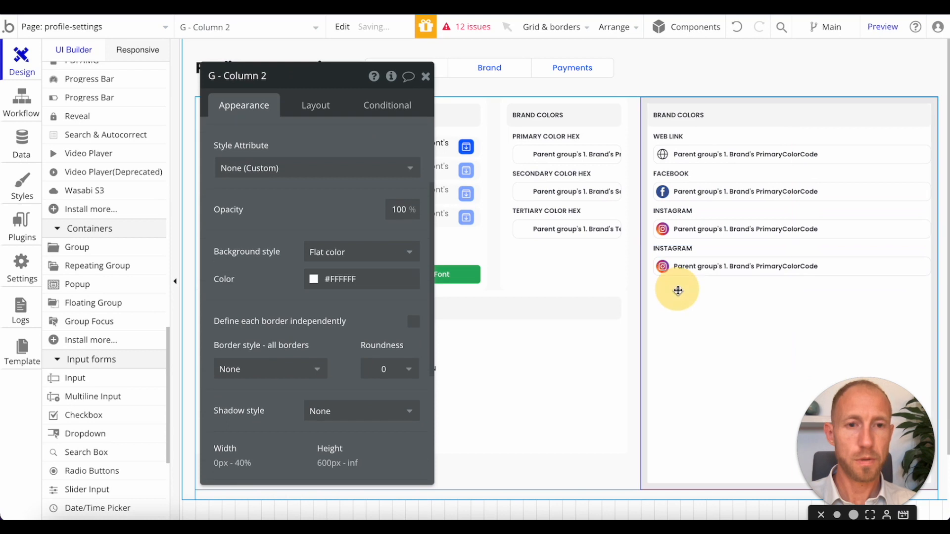
{"action": "key", "text": "super+v"}
{"action": "left_click", "coordinate": [678, 341]}
{"action": "key", "text": "super+v"}
{"action": "left_click", "coordinate": [689, 380]}
{"action": "key", "text": "super+v"}
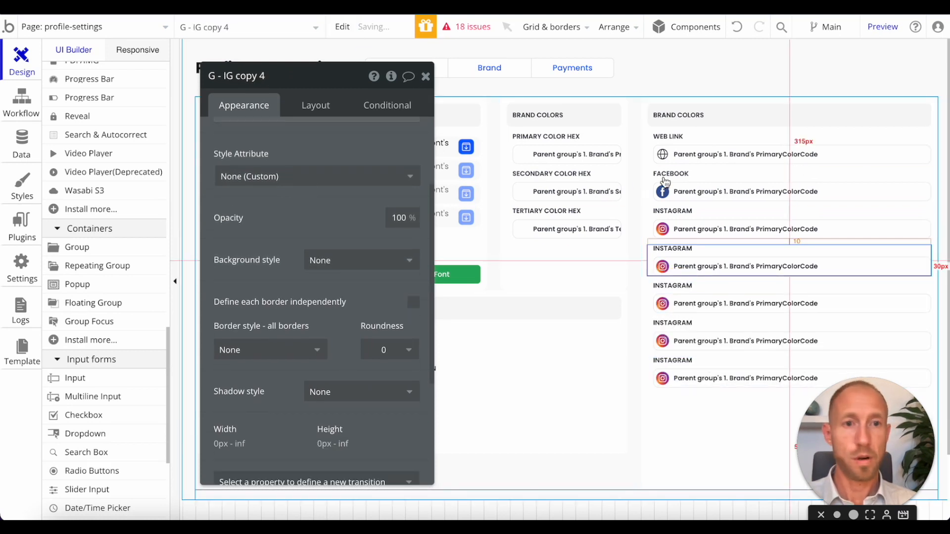
{"action": "left_click", "coordinate": [685, 405]}
{"action": "key", "text": "super+v"}
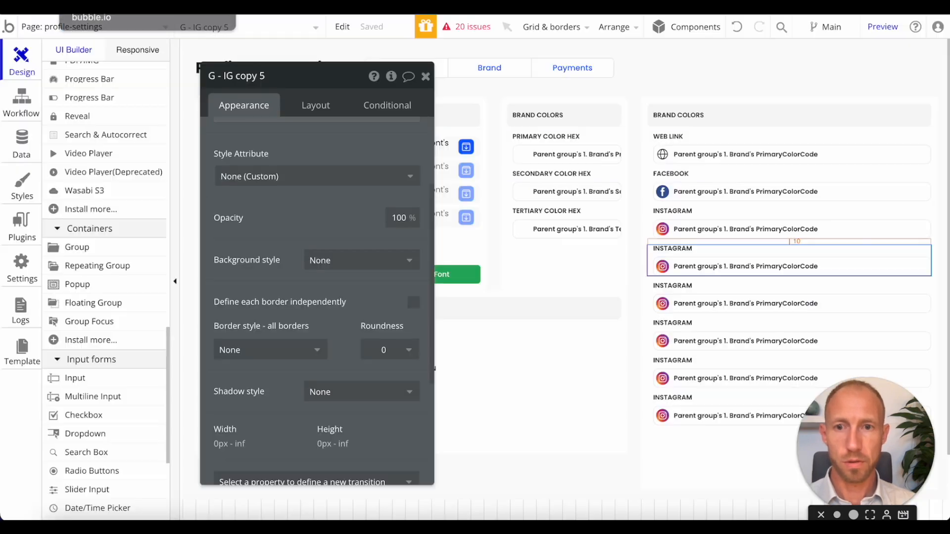
- Change the labels of the first two copied INSTAGRAM rows to LINKEDIN and TIKTOK
{"action": "left_click", "coordinate": [673, 248]}
{"action": "scroll", "coordinate": [286, 161], "scroll_direction": "up", "scroll_amount": 3}
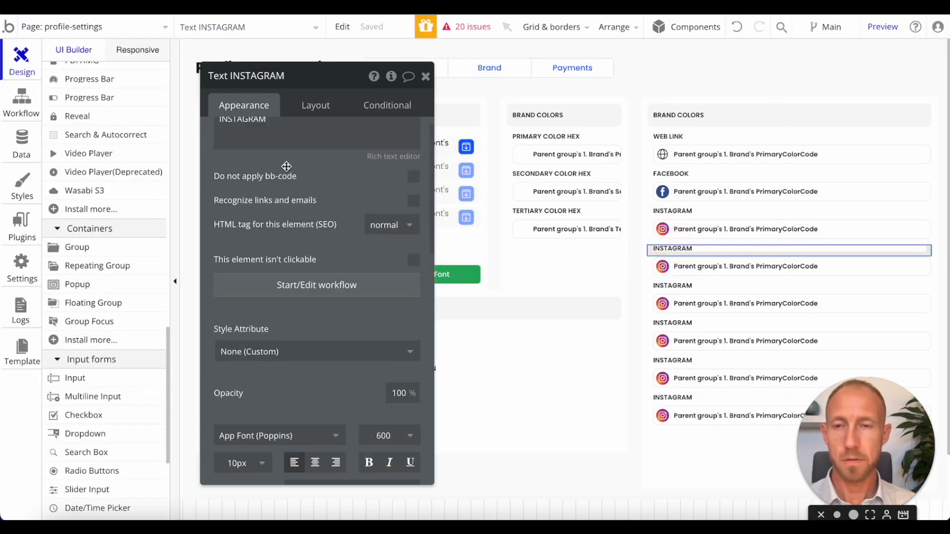
{"action": "double_click", "coordinate": [263, 144]}
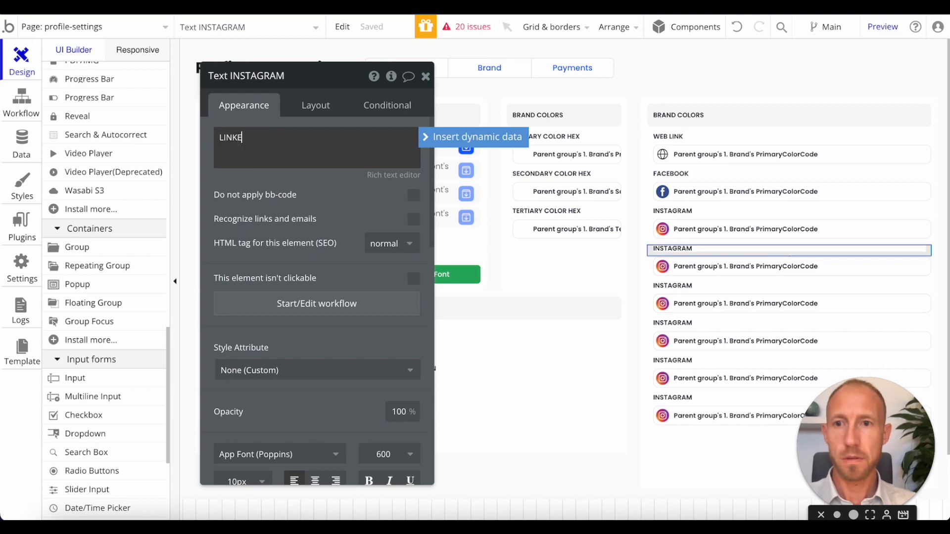
{"action": "type", "text": "LINKEDIN"}
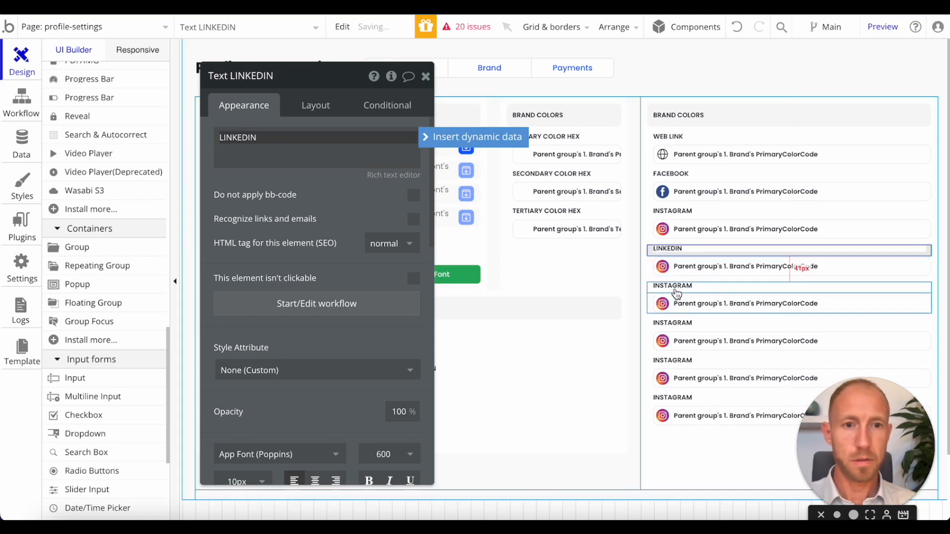
{"action": "left_click", "coordinate": [791, 286]}
{"action": "double_click", "coordinate": [332, 141]}
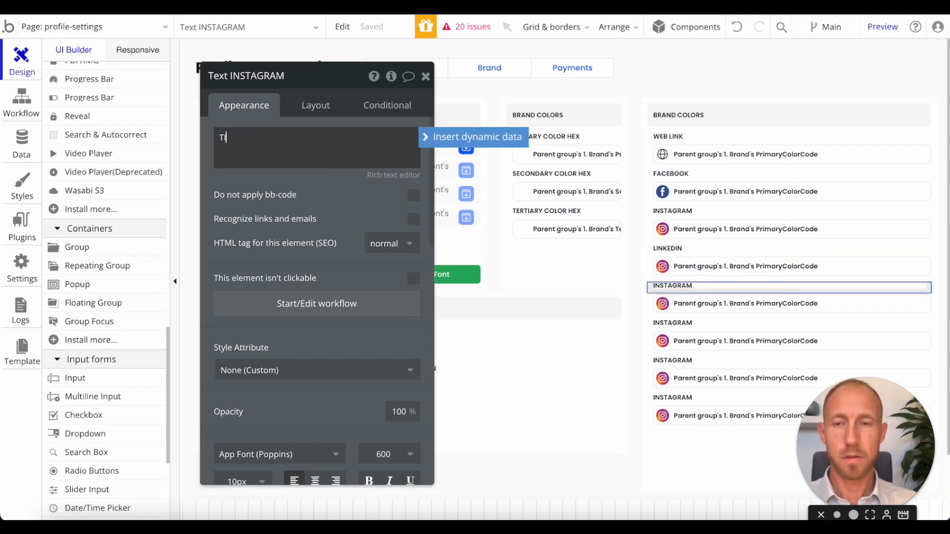
- Change the label of the row below TIKTOK to GOOGLE MY BUSINESS
{"action": "left_click", "coordinate": [680, 317]}
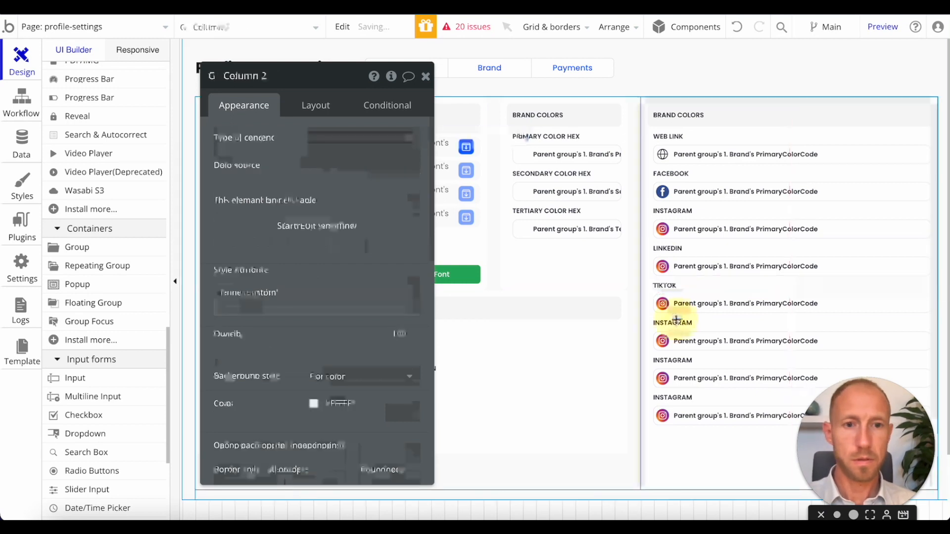
{"action": "left_click", "coordinate": [676, 324]}
{"action": "double_click", "coordinate": [349, 153]}
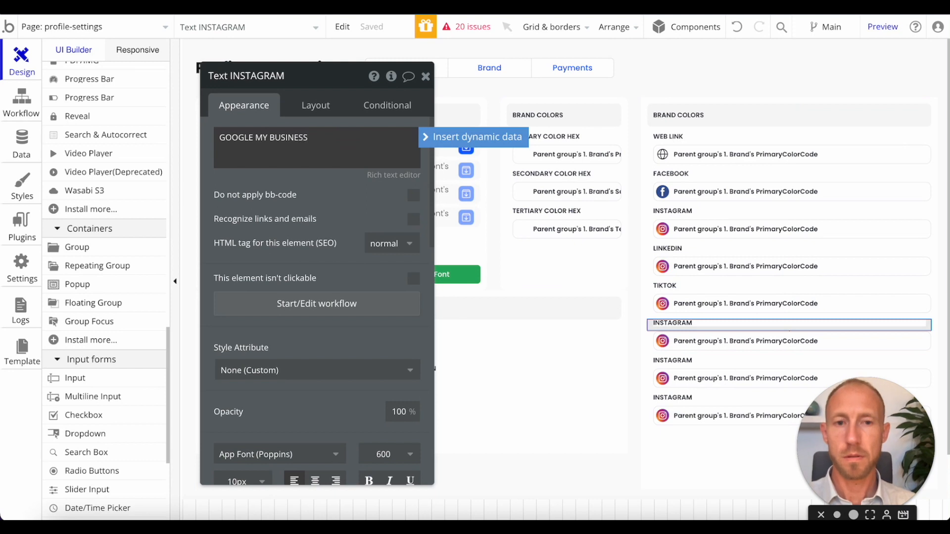
- Change the labels of the two remaining copied INSTAGRAM rows below GOOGLE MY BUSINESS to YOUTUBE and FACEBOOK AD ID
{"action": "left_click", "coordinate": [683, 360]}
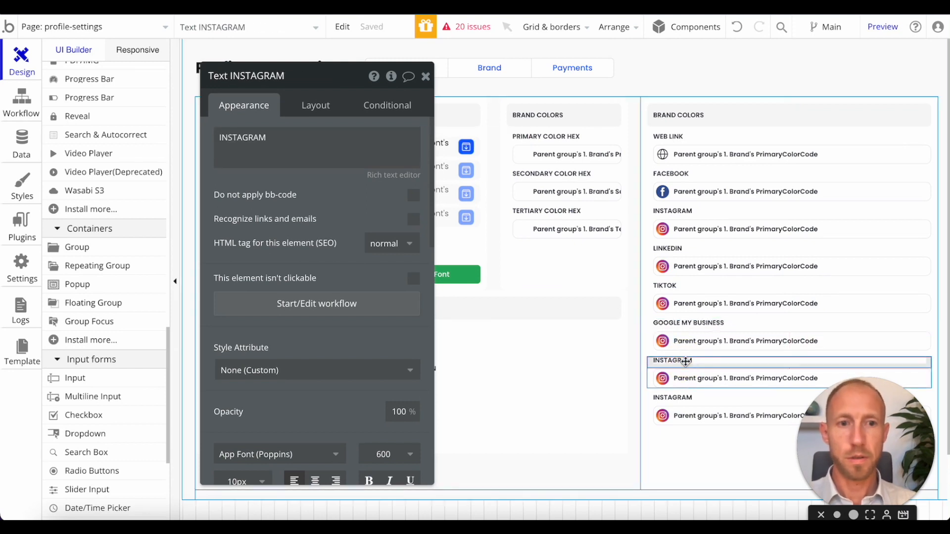
{"action": "key", "text": "ctrl+Tab"}
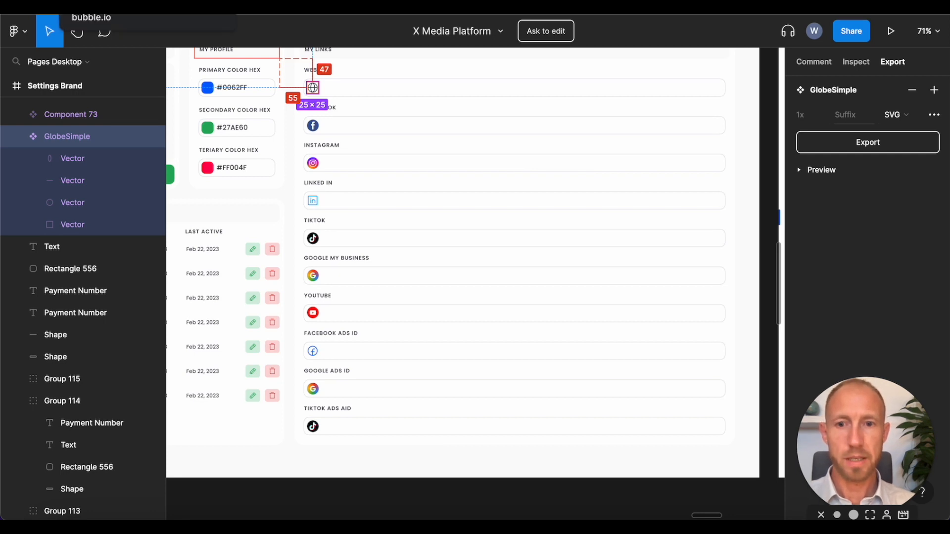
{"action": "key", "text": "ctrl+Tab"}
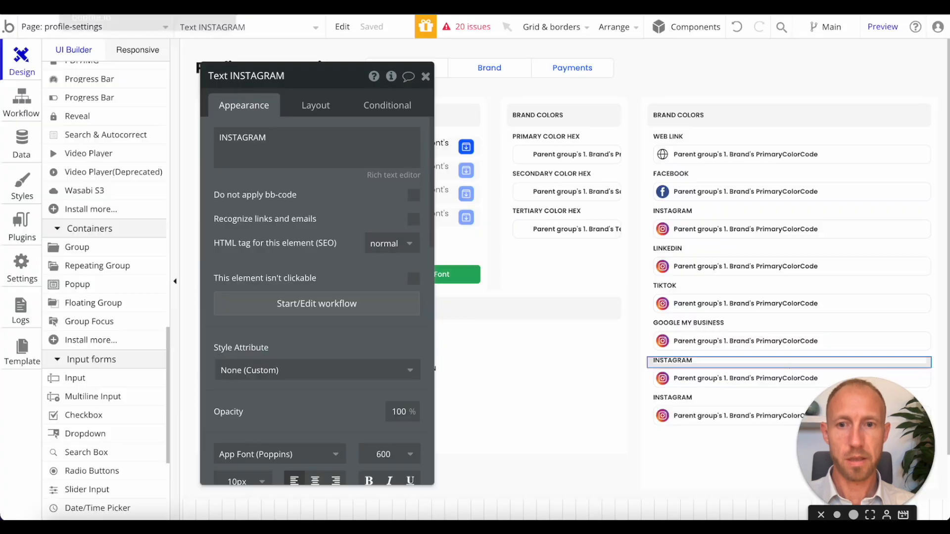
{"action": "triple_click", "coordinate": [322, 157]}
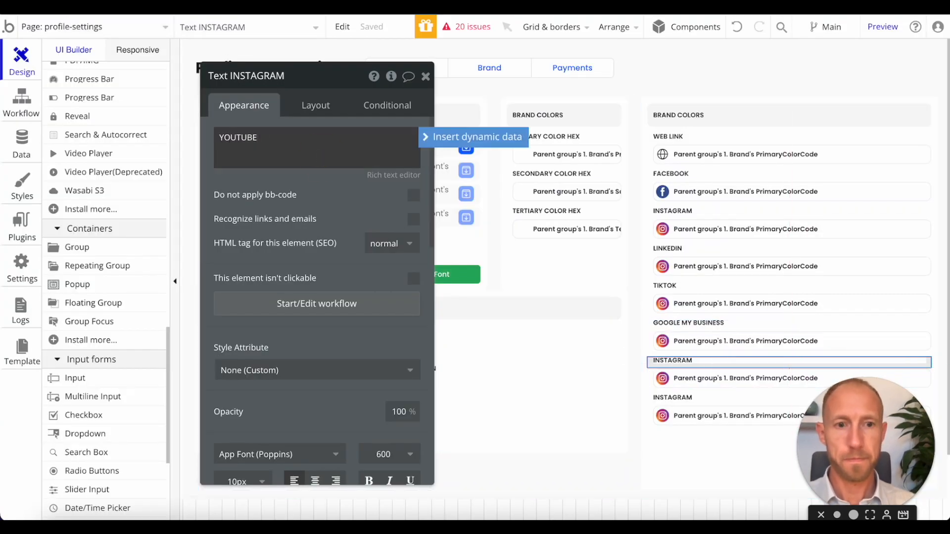
{"action": "type", "text": "YOUTUBE"}
{"action": "left_click", "coordinate": [665, 397]}
{"action": "triple_click", "coordinate": [299, 145]}
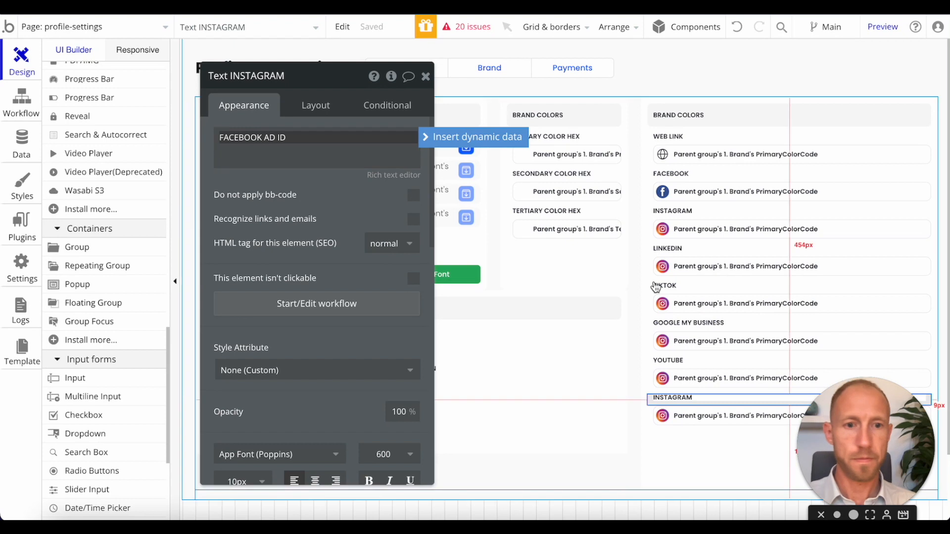
- Duplicate the FACEBOOK AD ID row group twice so the copies sit below it in the links column
{"action": "left_click", "coordinate": [651, 419]}
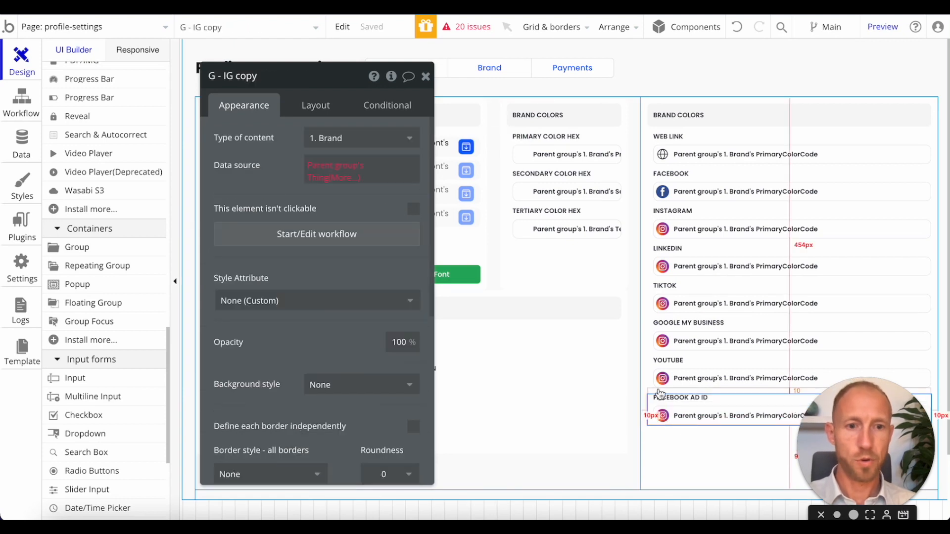
{"action": "key", "text": "ctrl+d"}
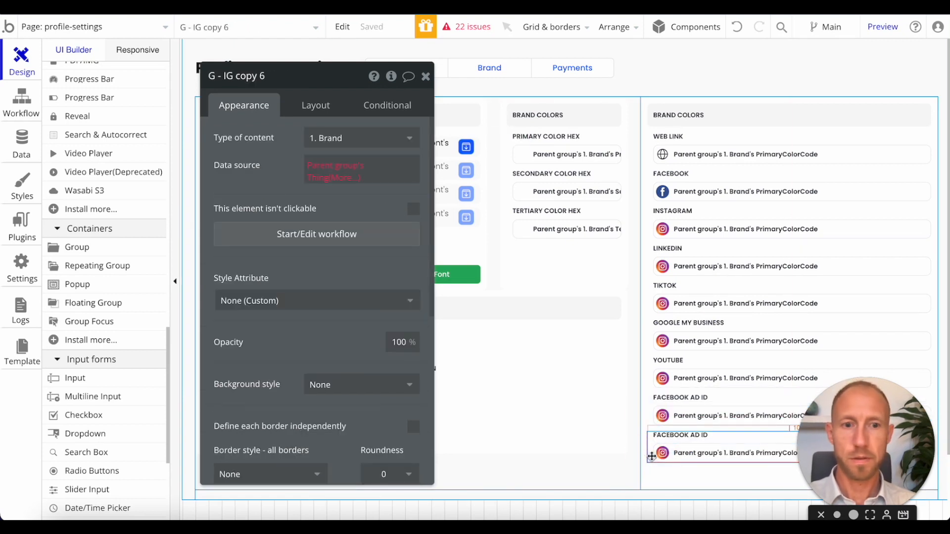
{"action": "key", "text": "ctrl+d"}
- Change the label of the first duplicated FACEBOOK AD ID row to GOOGLE ADS ID, matching the Figma design
{"action": "left_click", "coordinate": [689, 438]}
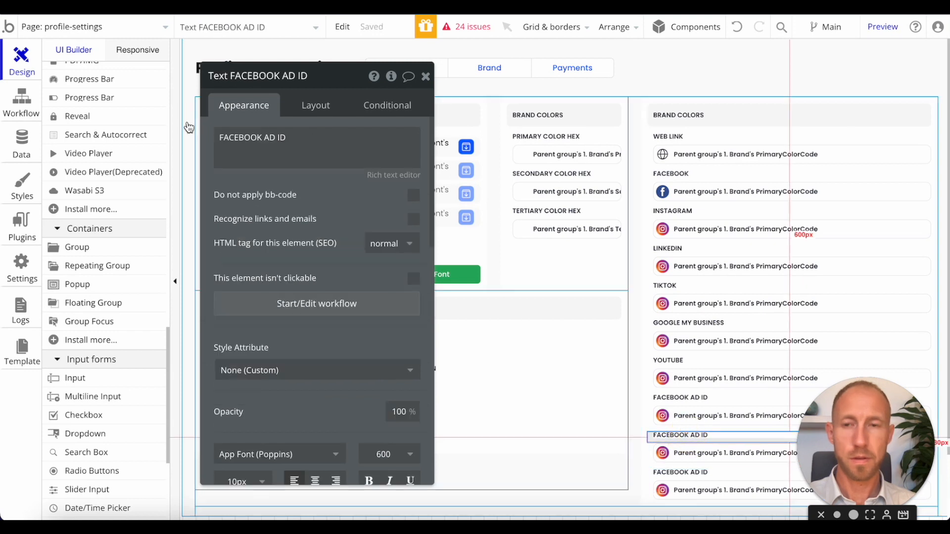
{"action": "left_click", "coordinate": [272, 7]}
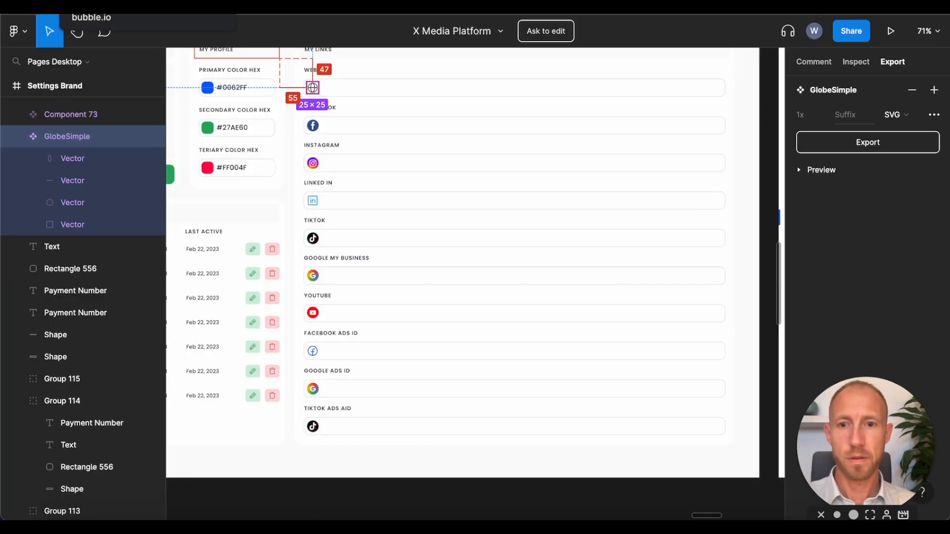
{"action": "left_click", "coordinate": [138, 7]}
{"action": "double_click", "coordinate": [248, 142]}
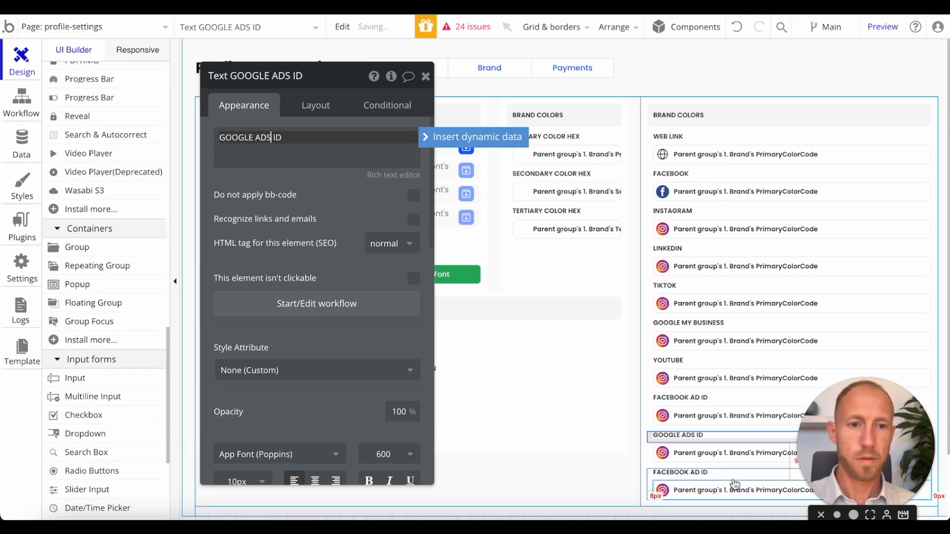
- Change the label of the last row in the links column to TIKTOK AD ID
{"action": "left_click", "coordinate": [708, 400]}
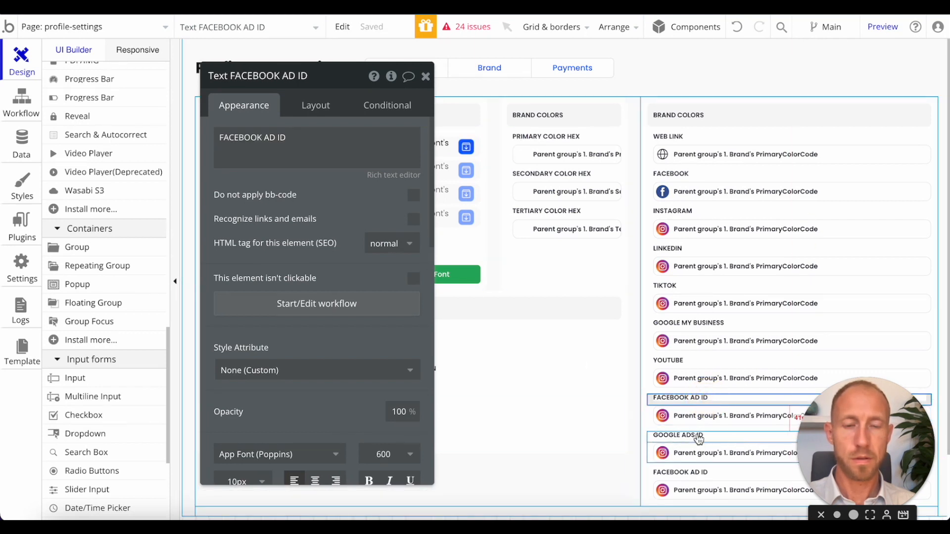
{"action": "left_click", "coordinate": [698, 474]}
{"action": "triple_click", "coordinate": [249, 139]}
{"action": "double_click", "coordinate": [250, 139]}
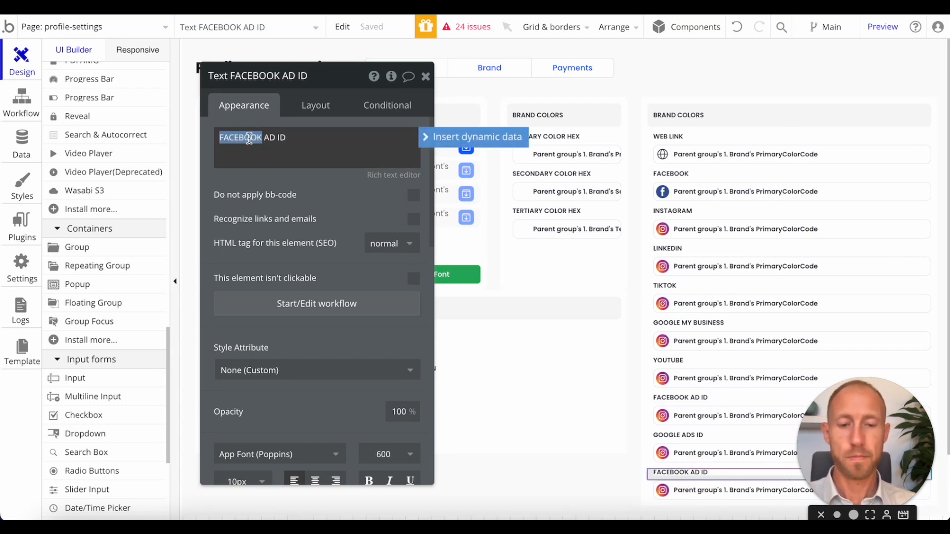
{"action": "type", "text": "TIKTOK"}
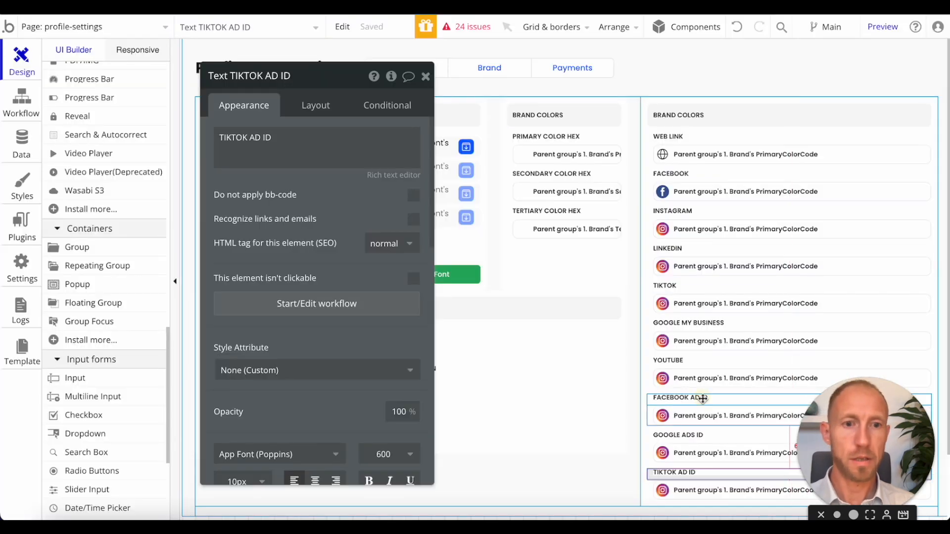
- Correct the FACEBOOK AD ID row's label to FACEBOOK ADS ID
{"action": "left_click", "coordinate": [701, 399]}
{"action": "left_click", "coordinate": [701, 399]}
{"action": "left_click", "coordinate": [698, 398]}
{"action": "left_click", "coordinate": [266, 143]}
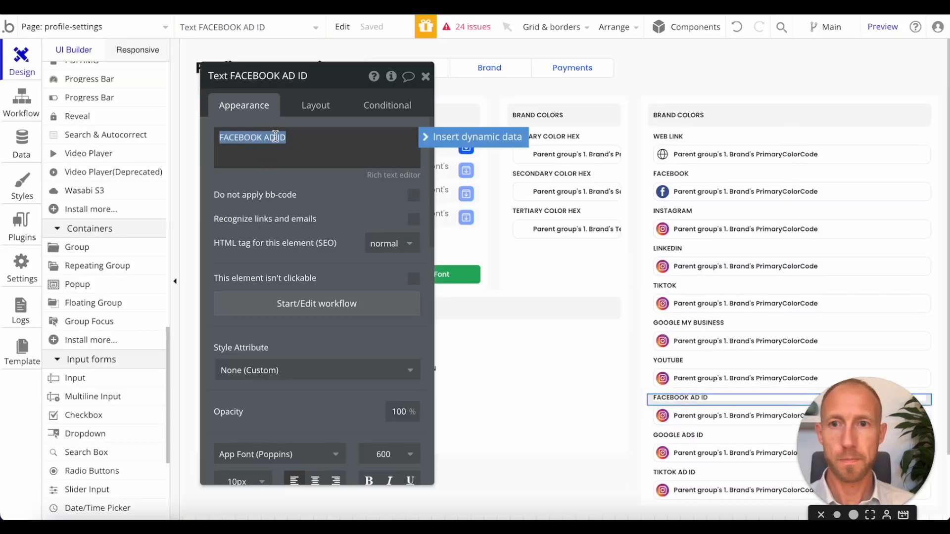
{"action": "left_click", "coordinate": [275, 137]}
{"action": "type", "text": "S"}
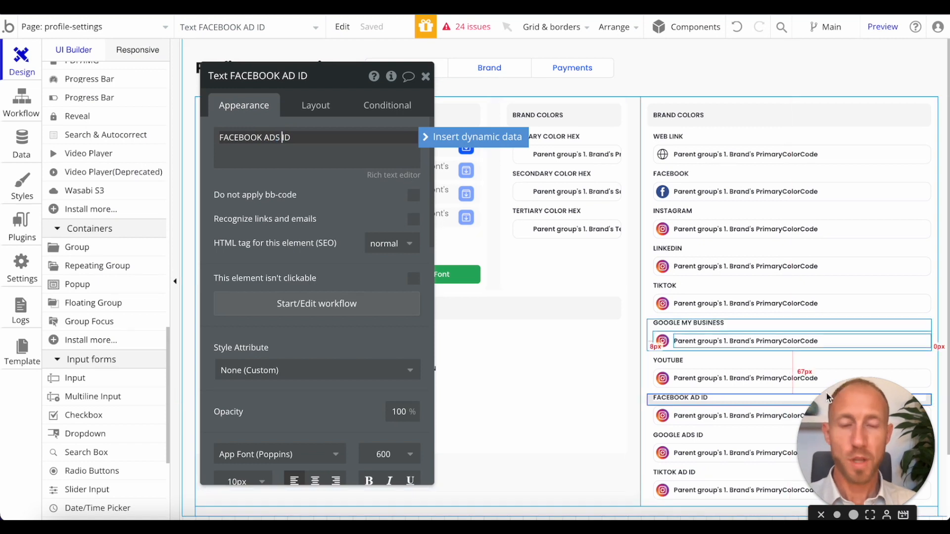
- Correct the TIKTOK AD ID row's label to TIKTOK ADS ID
{"action": "left_click", "coordinate": [688, 473]}
{"action": "left_click", "coordinate": [275, 156]}
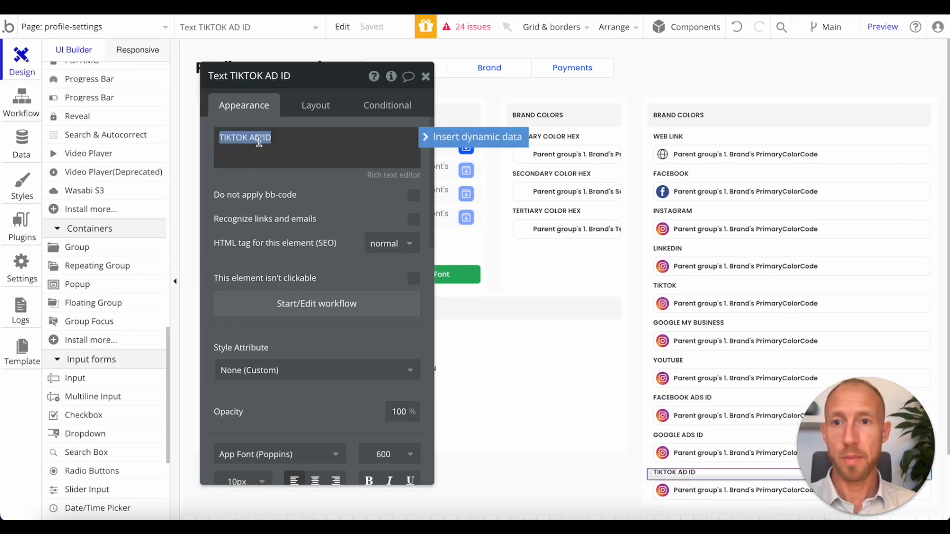
{"action": "left_click", "coordinate": [262, 140]}
{"action": "type", "text": "S"}
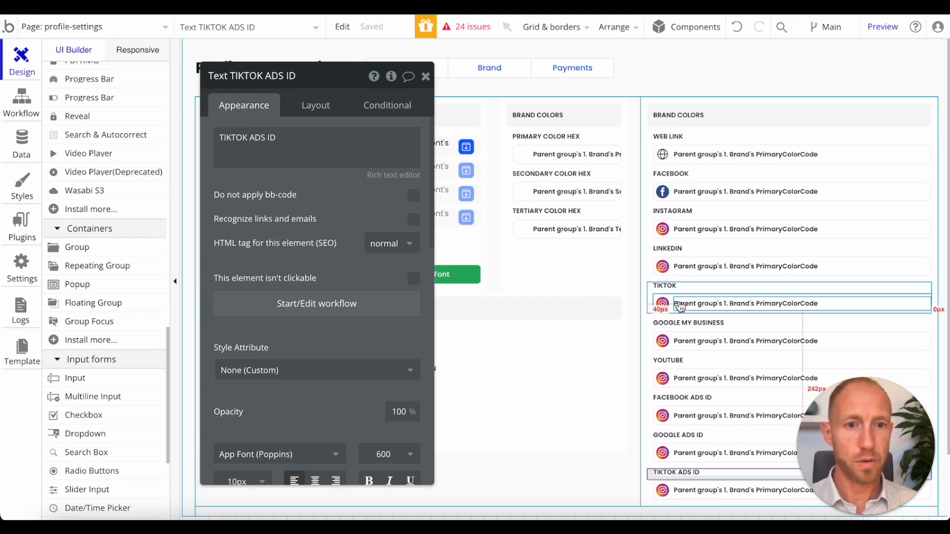
- Check the content type and data source of the link row groups and of their parent group G - Column 2
{"action": "left_click", "coordinate": [662, 304]}
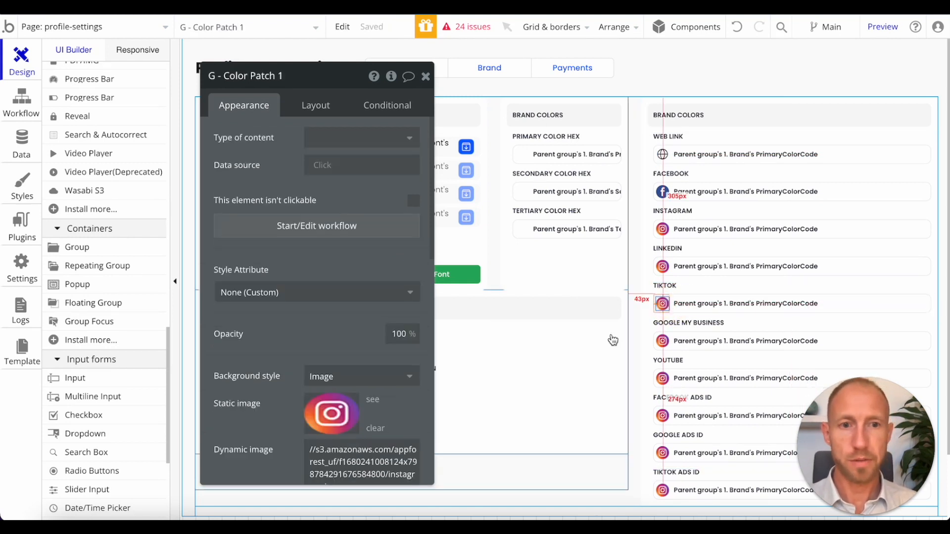
{"action": "left_click", "coordinate": [650, 308]}
{"action": "left_click", "coordinate": [650, 265]}
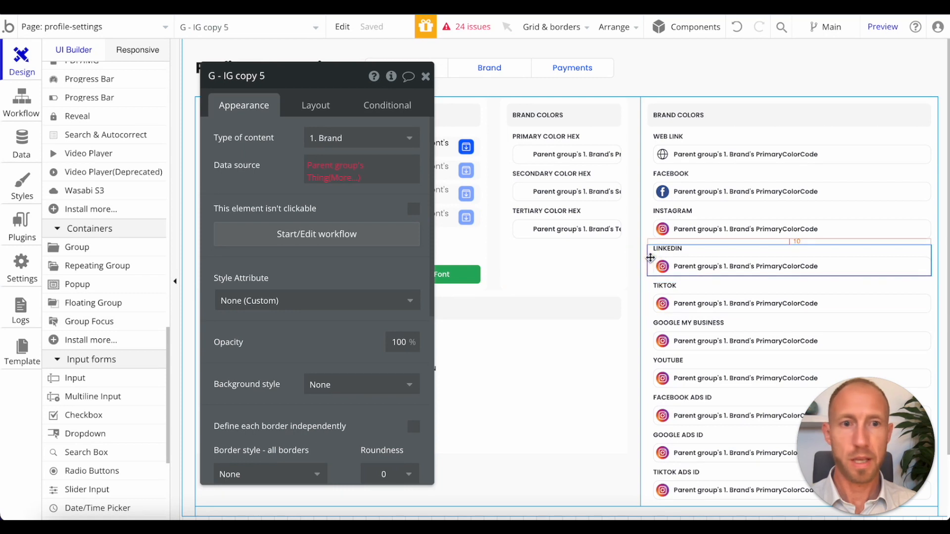
{"action": "left_click", "coordinate": [650, 230]}
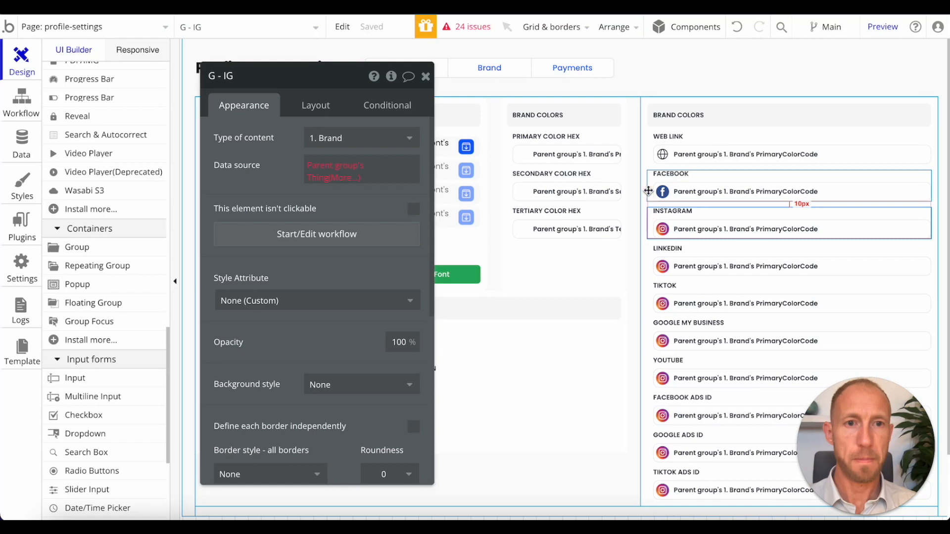
{"action": "left_click", "coordinate": [648, 191]}
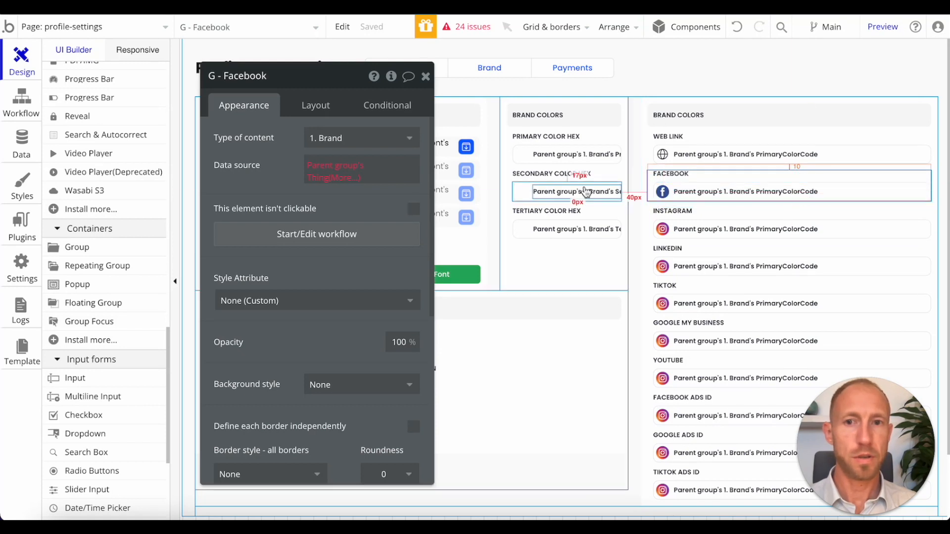
{"action": "left_click", "coordinate": [643, 187]}
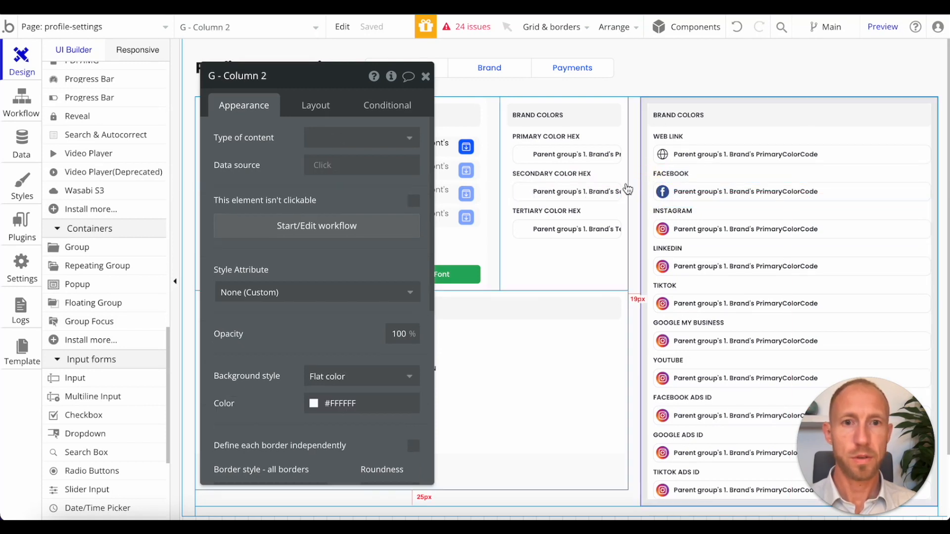
- Copy the data source expression of the brand colors group G - Col 3
{"action": "left_click", "coordinate": [515, 270]}
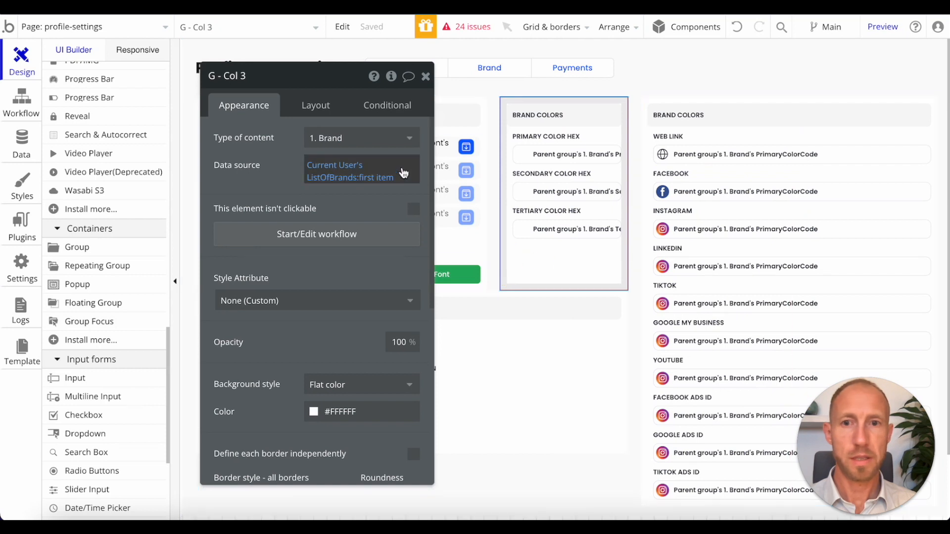
{"action": "right_click", "coordinate": [327, 173]}
{"action": "left_click", "coordinate": [425, 130]}
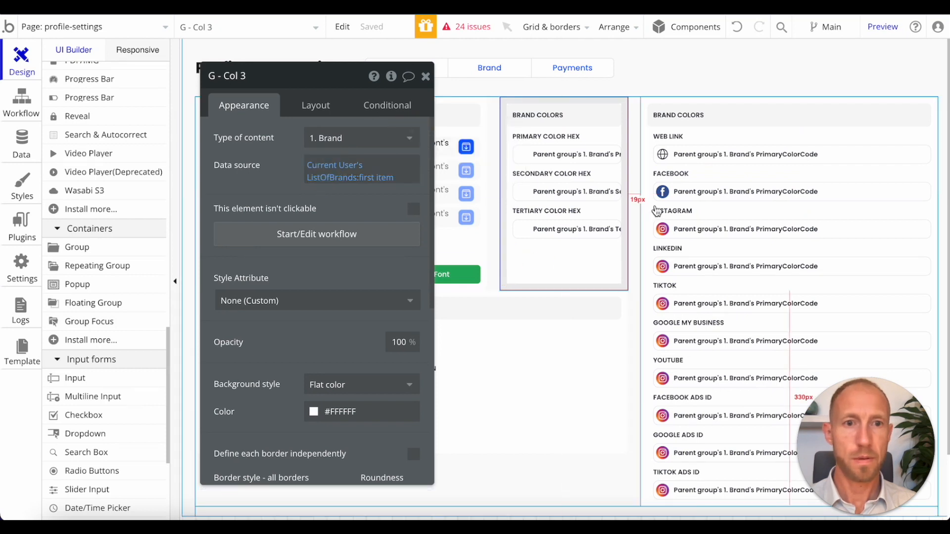
- Set G - Column 2's type of content to 1. Brand and paste Current User's ListOfBrands:first item as its data source
{"action": "left_click", "coordinate": [642, 206]}
{"action": "left_click", "coordinate": [405, 137]}
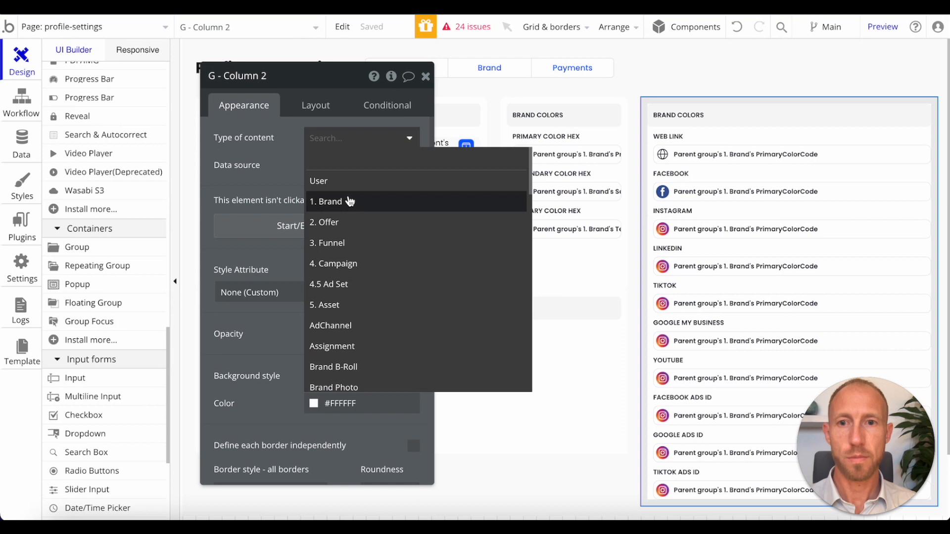
{"action": "left_click", "coordinate": [350, 200]}
{"action": "right_click", "coordinate": [324, 170]}
{"action": "left_click", "coordinate": [424, 144]}
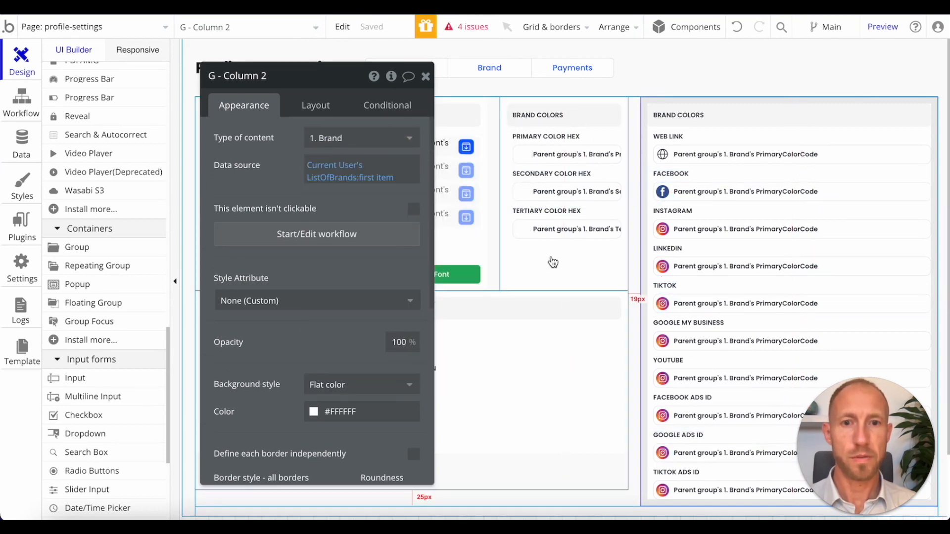
{"action": "left_click", "coordinate": [737, 27]}
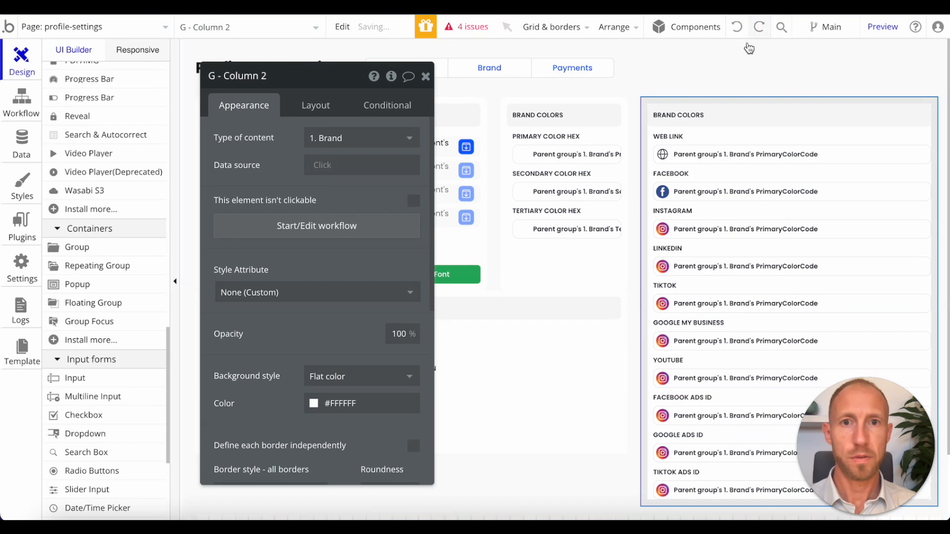
{"action": "left_click", "coordinate": [756, 28]}
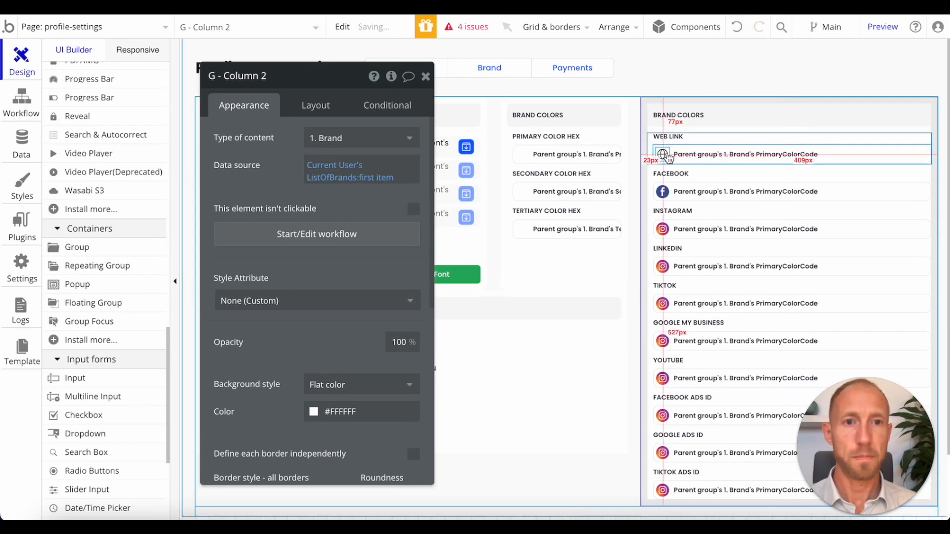
- Check the 1. Brand privacy rules and set the WEB LINK input's placeholder to Parent group's 1. Brand's WebsiteURL
{"action": "left_click", "coordinate": [699, 156]}
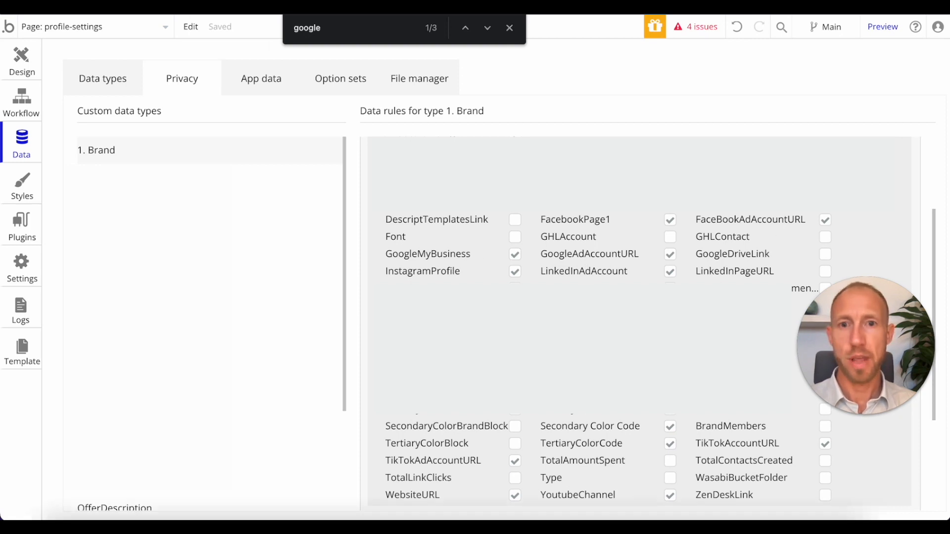
{"action": "left_click", "coordinate": [20, 63]}
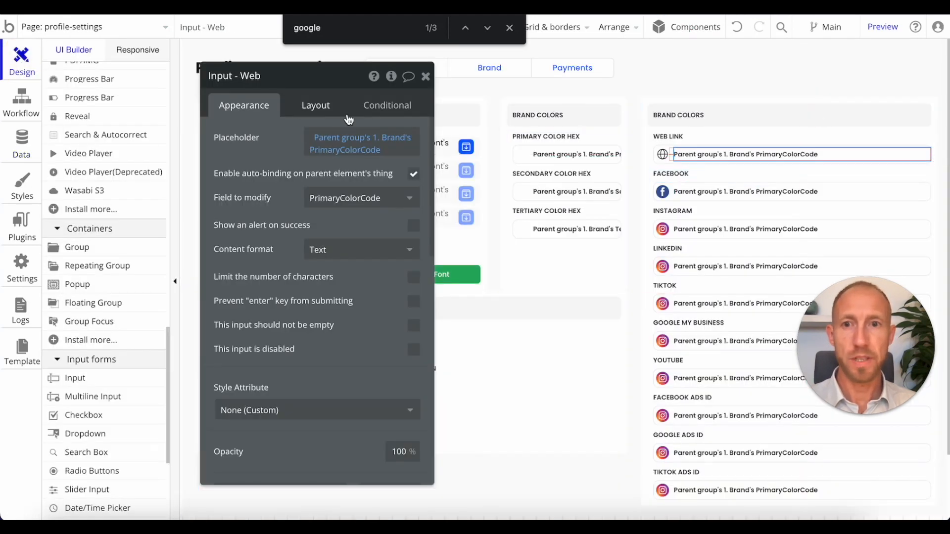
{"action": "left_click", "coordinate": [355, 151]}
{"action": "type", "text": "web"}
{"action": "left_click", "coordinate": [373, 191]}
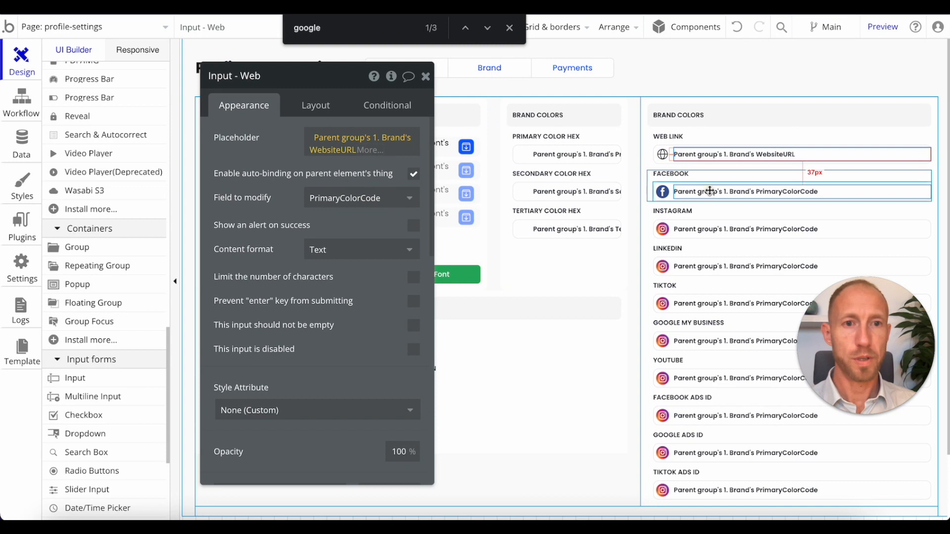
- Set the FACEBOOK input's placeholder to Parent group's 1. Brand's FacebookPage1
{"action": "left_click", "coordinate": [710, 191]}
{"action": "left_click", "coordinate": [333, 149]}
{"action": "type", "text": "face"}
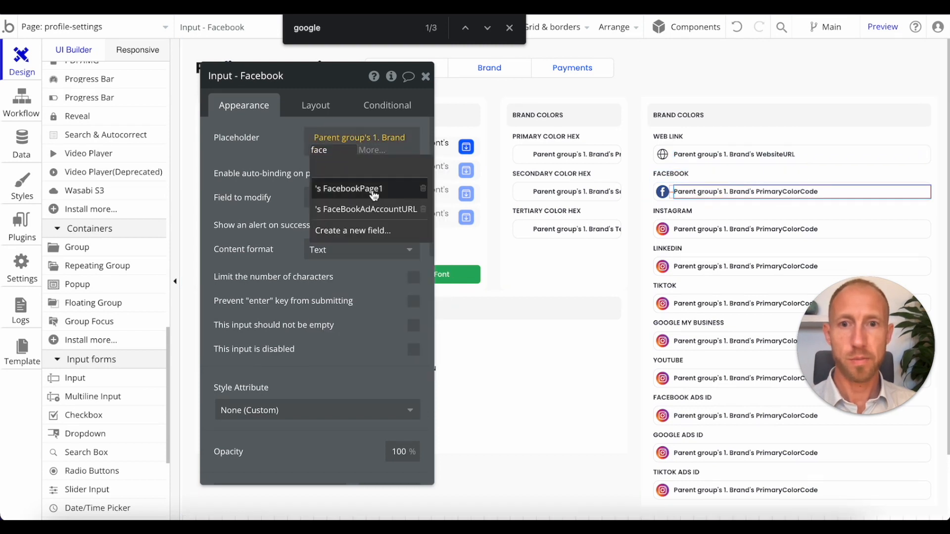
{"action": "left_click", "coordinate": [374, 194]}
- Set the INSTAGRAM input's placeholder to Parent group's 1. Brand's InstagramProfile
{"action": "left_click", "coordinate": [724, 229]}
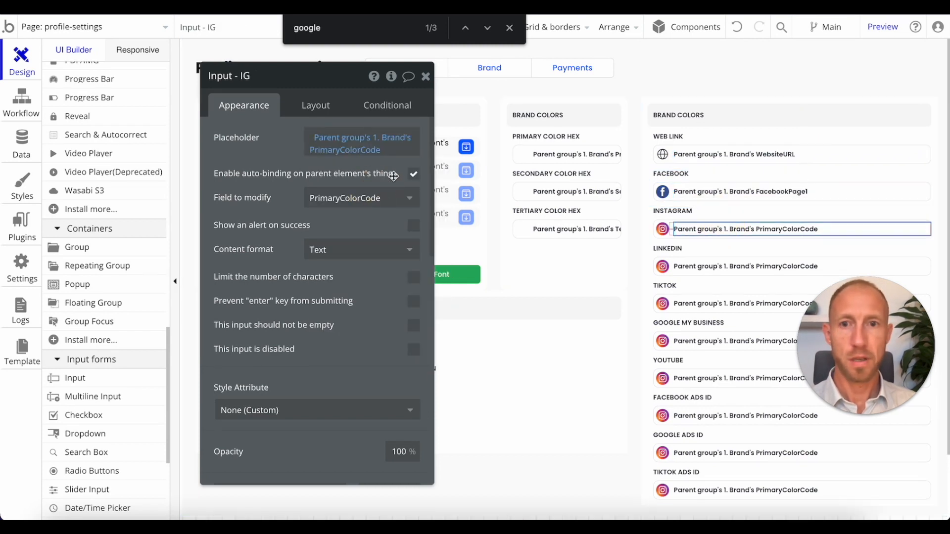
{"action": "left_click", "coordinate": [373, 157]}
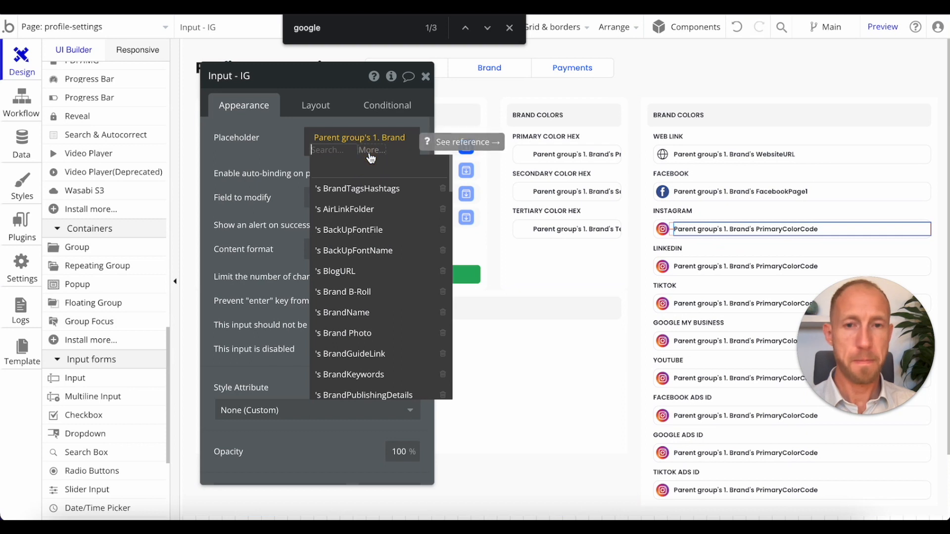
{"action": "type", "text": "inst"}
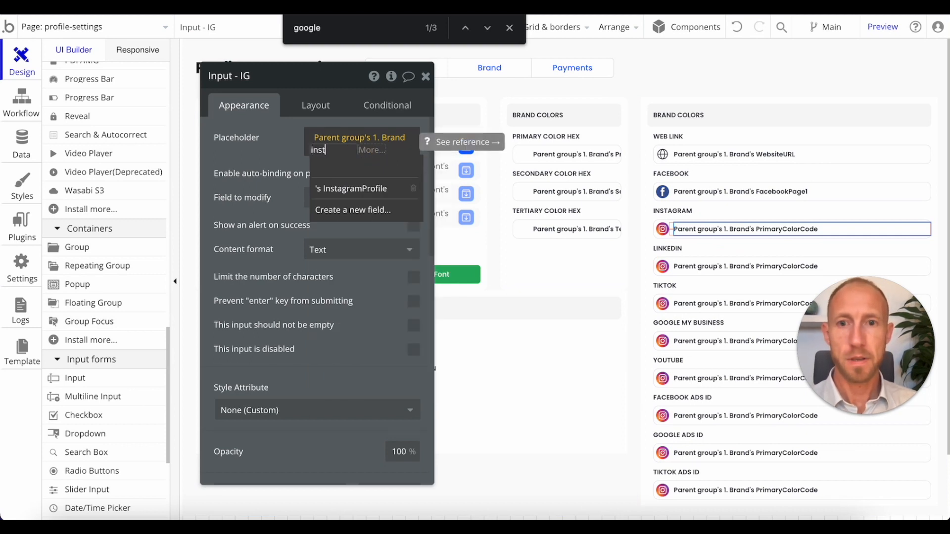
{"action": "left_click", "coordinate": [377, 186]}
- Set the LINKEDIN input's placeholder to Parent group's 1. Brand's LinkedInPageURL
{"action": "left_click", "coordinate": [697, 266]}
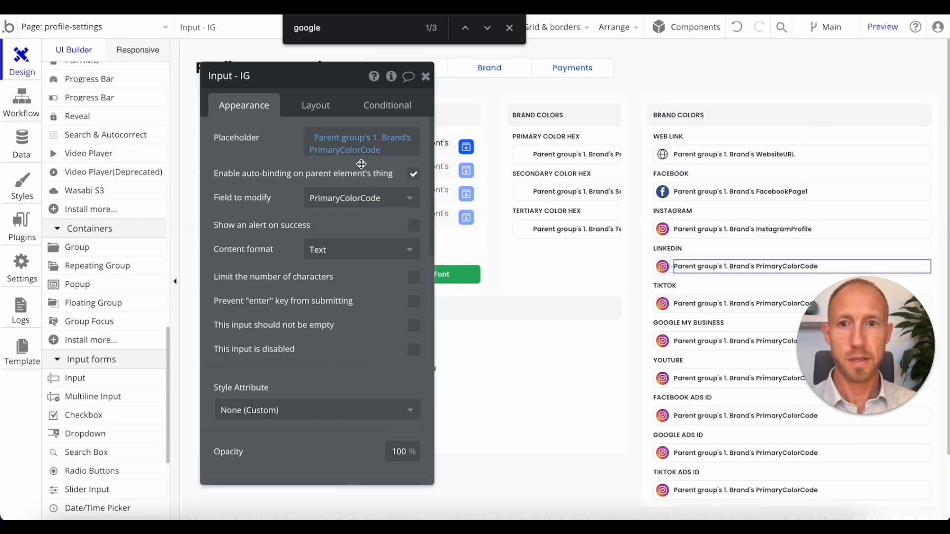
{"action": "left_click", "coordinate": [351, 150]}
{"action": "type", "text": "linked"}
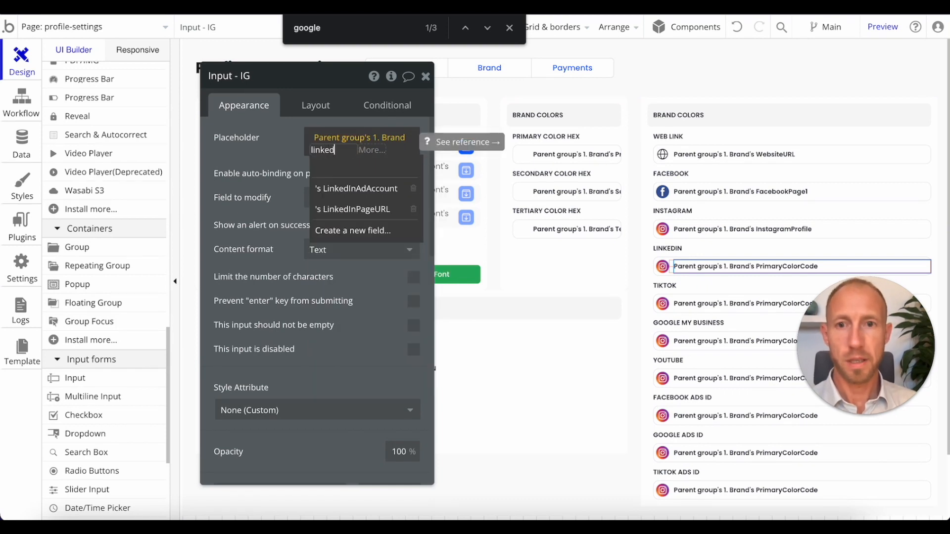
{"action": "left_click", "coordinate": [372, 210]}
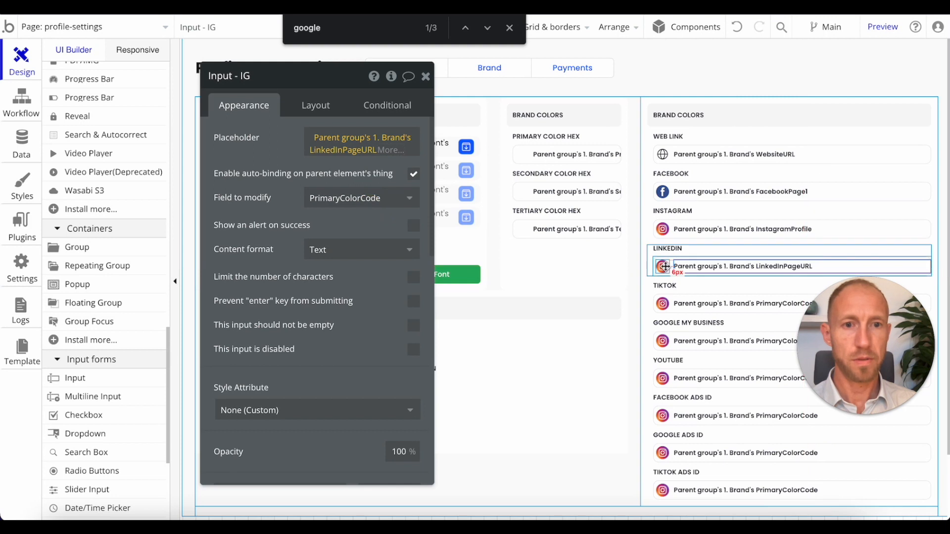
- Clear the Instagram image from the LINKEDIN row's icon and upload linkedin-icon.png from Downloads instead
{"action": "left_click", "coordinate": [663, 267]}
{"action": "left_click", "coordinate": [370, 435]}
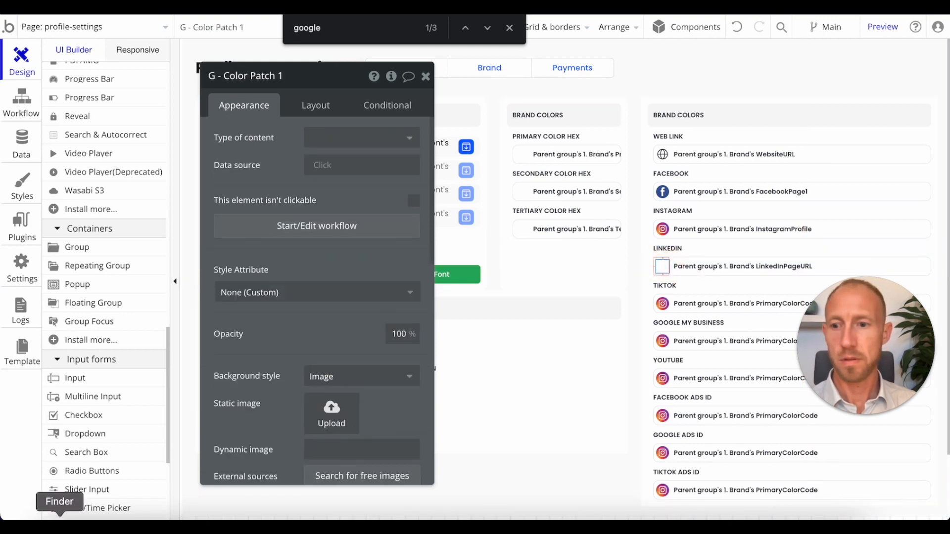
{"action": "left_click", "coordinate": [332, 411]}
{"action": "left_click_drag", "start_coordinate": [856, 272], "coordinate": [332, 417]}
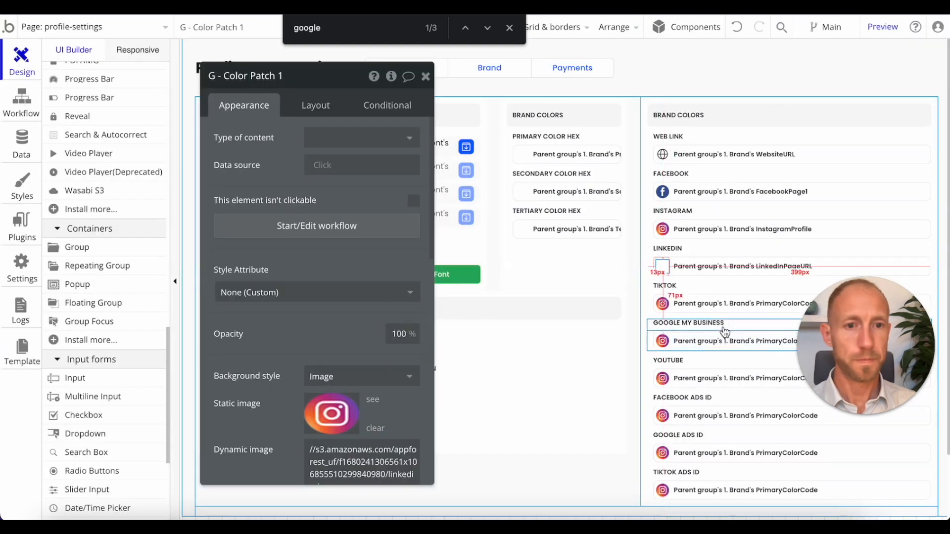
- Replace the TIKTOK row's icon image with tiktok-icon.png from the Downloads folder
{"action": "left_click", "coordinate": [661, 303]}
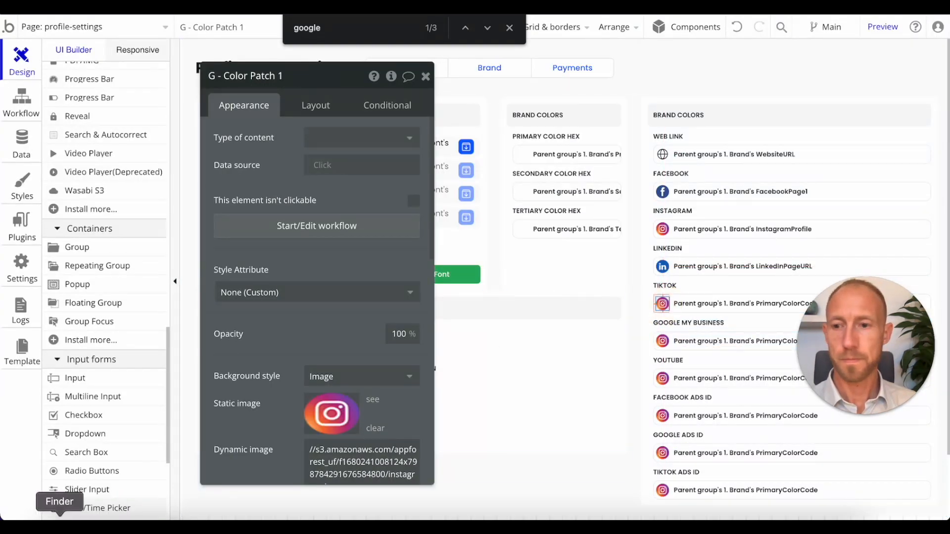
{"action": "left_click", "coordinate": [63, 519]}
{"action": "left_click_drag", "start_coordinate": [870, 304], "coordinate": [880, 386]}
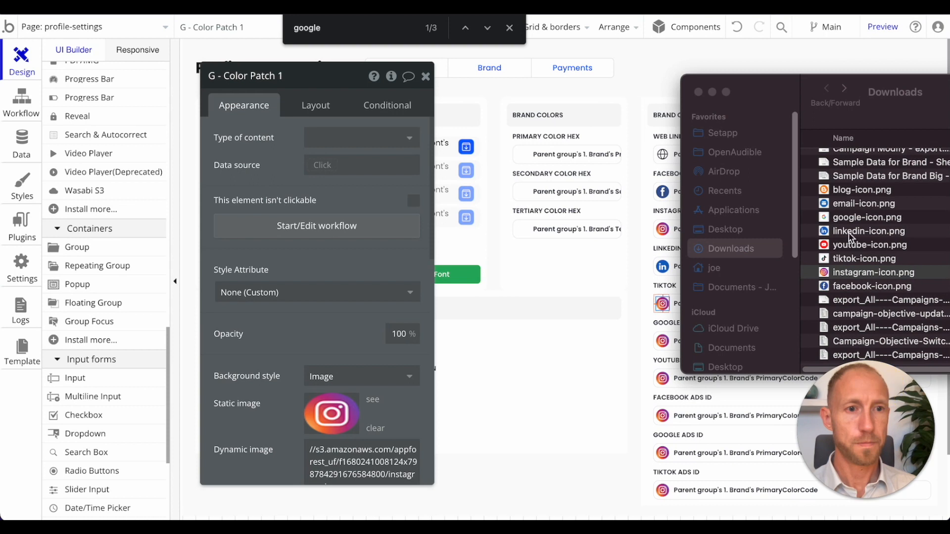
{"action": "left_click_drag", "start_coordinate": [857, 271], "coordinate": [342, 414]}
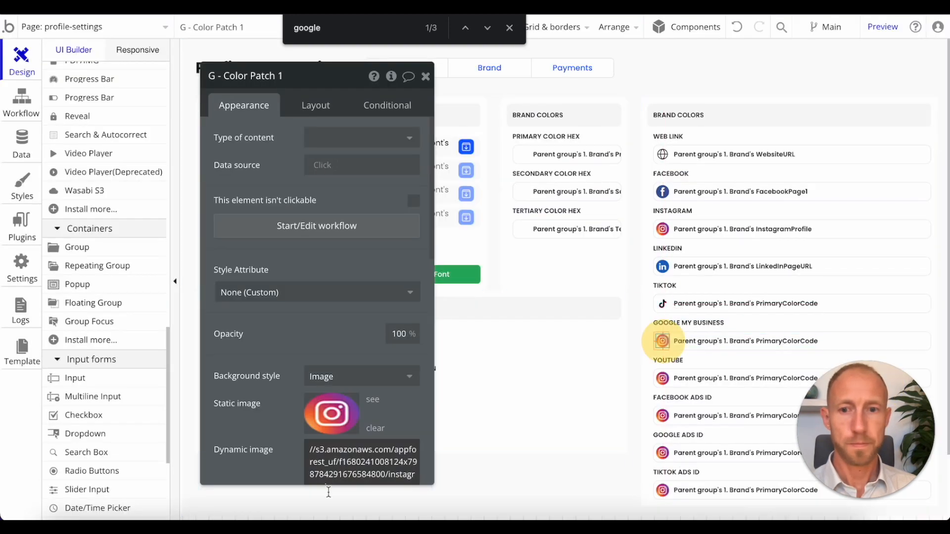
- Replace the GOOGLE MY BUSINESS row's icon with google-icon.png and the YOUTUBE row's icon with youtube-icon.png from Downloads
{"action": "left_click", "coordinate": [60, 517]}
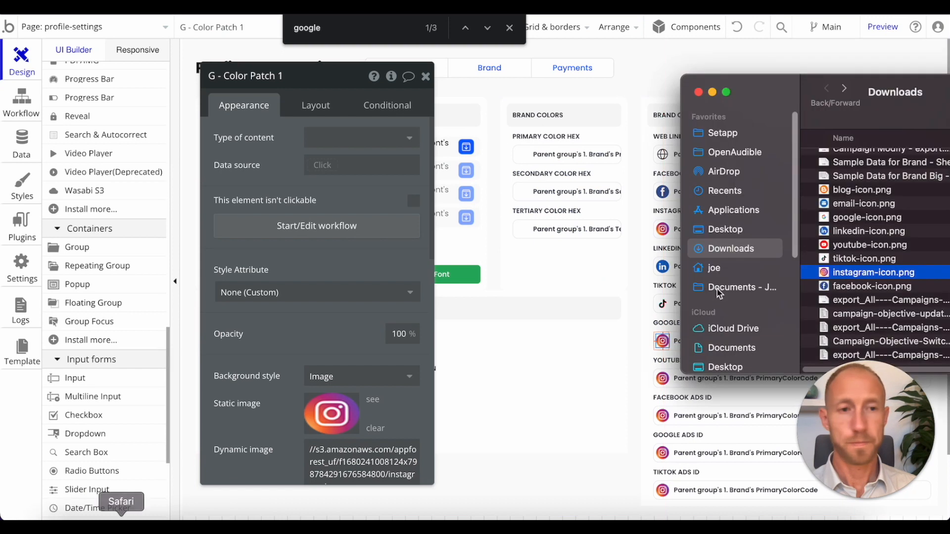
{"action": "left_click", "coordinate": [856, 218]}
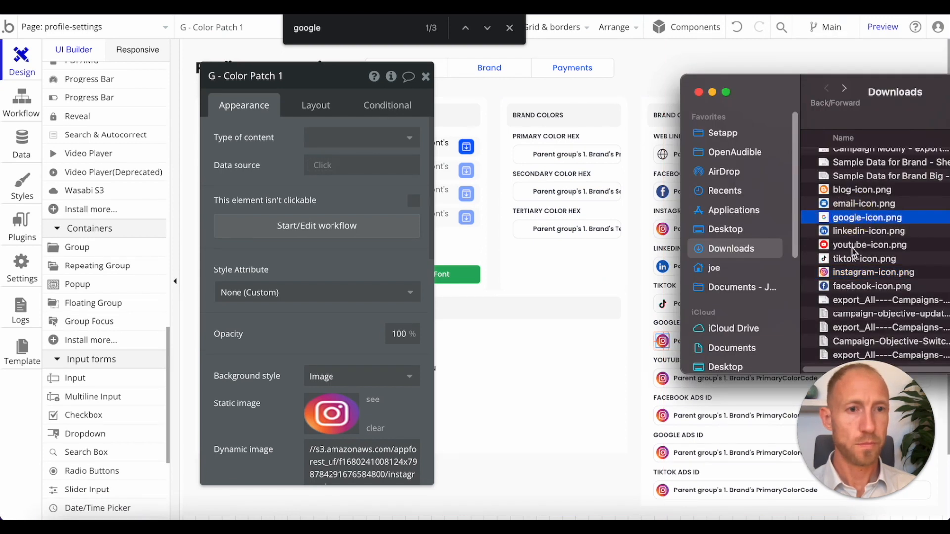
{"action": "left_click_drag", "start_coordinate": [849, 227], "coordinate": [349, 430]}
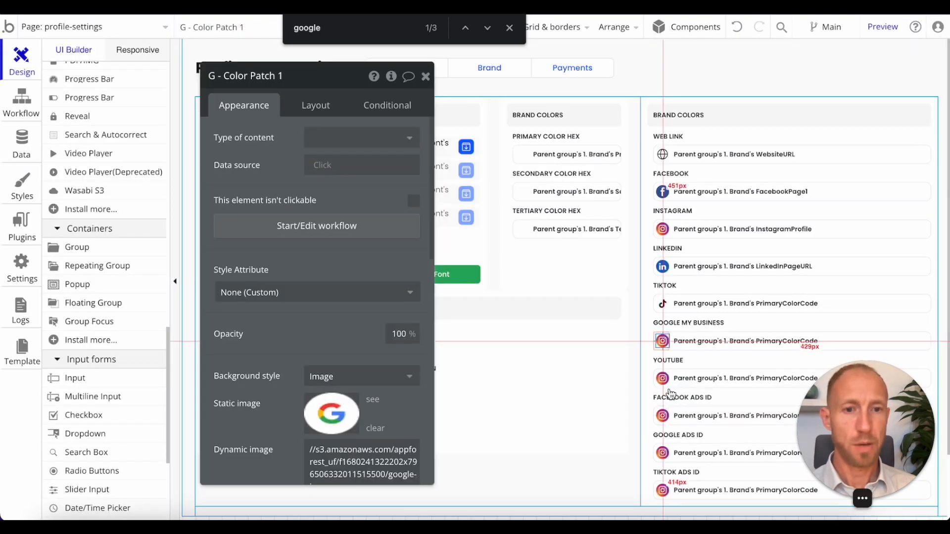
{"action": "left_click", "coordinate": [64, 526]}
{"action": "left_click_drag", "start_coordinate": [863, 245], "coordinate": [329, 413]}
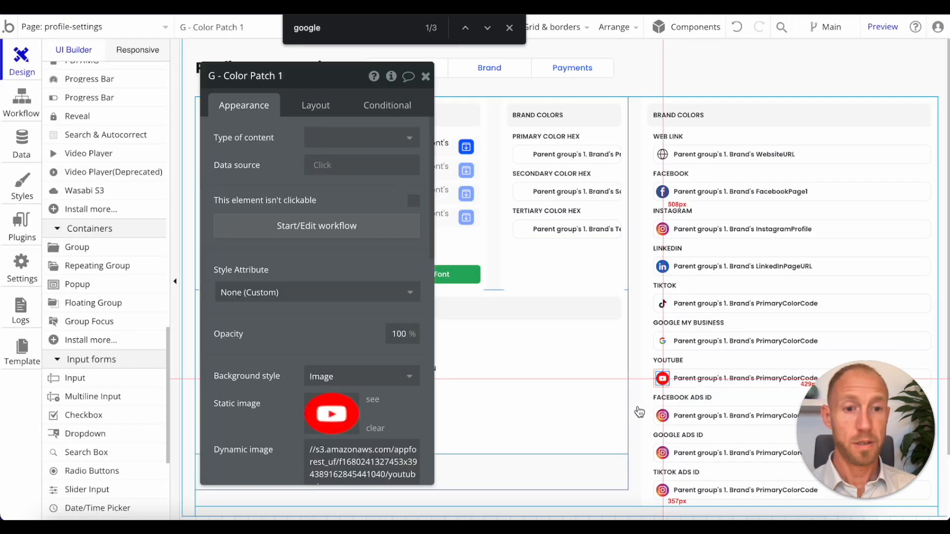
- Replace the FACEBOOK ADS ID row's icon image with facebook-icon.png from Downloads
{"action": "left_click", "coordinate": [662, 415]}
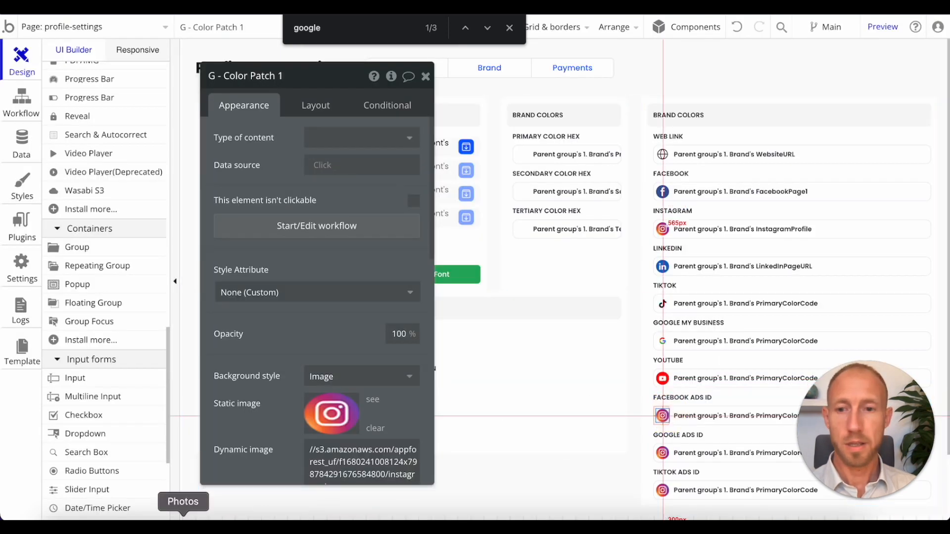
{"action": "left_click", "coordinate": [63, 526]}
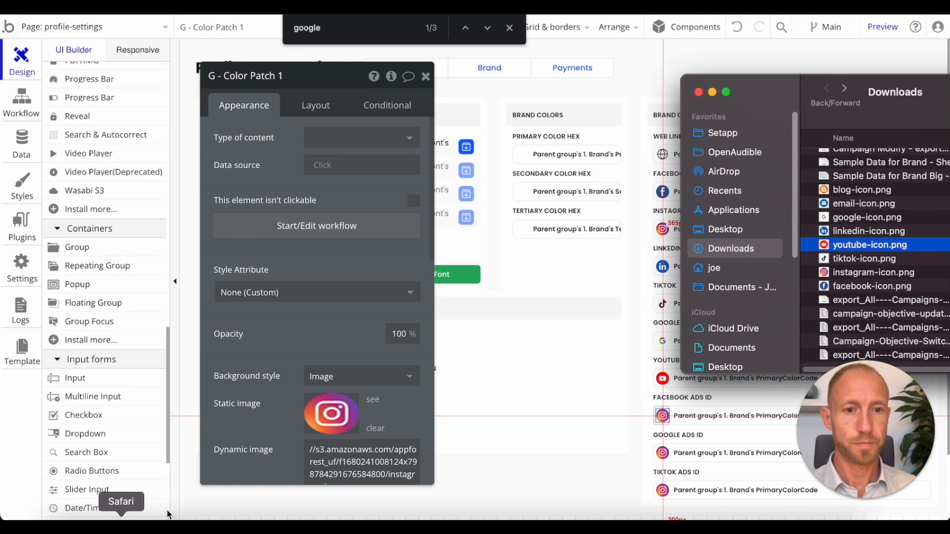
{"action": "left_click_drag", "start_coordinate": [851, 291], "coordinate": [341, 420]}
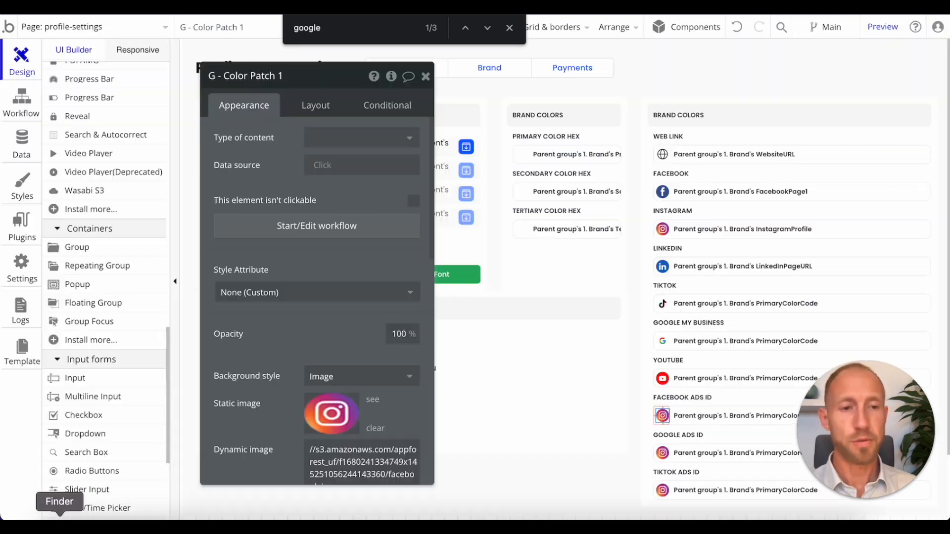
- Replace the GOOGLE ADS ID row's icon image with google-icon.png from Downloads
{"action": "left_click", "coordinate": [60, 526]}
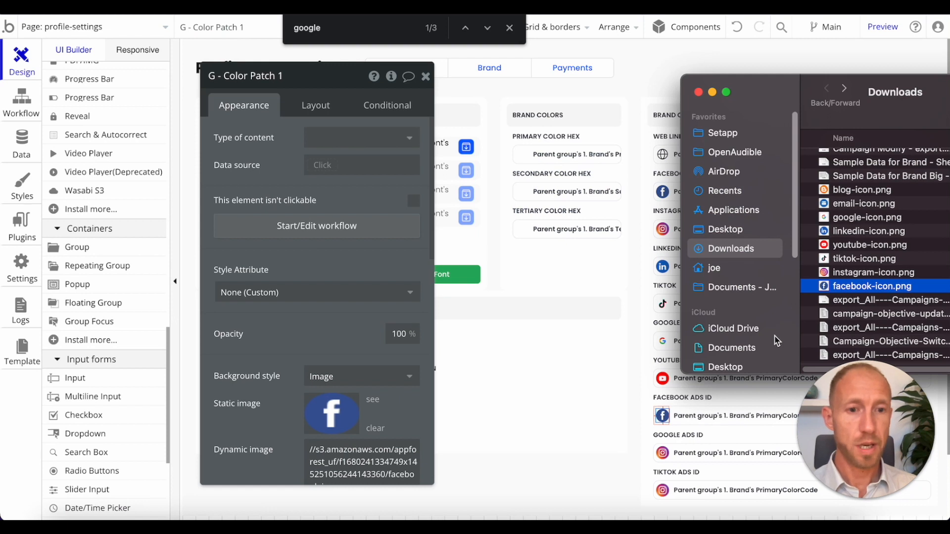
{"action": "left_click", "coordinate": [850, 223]}
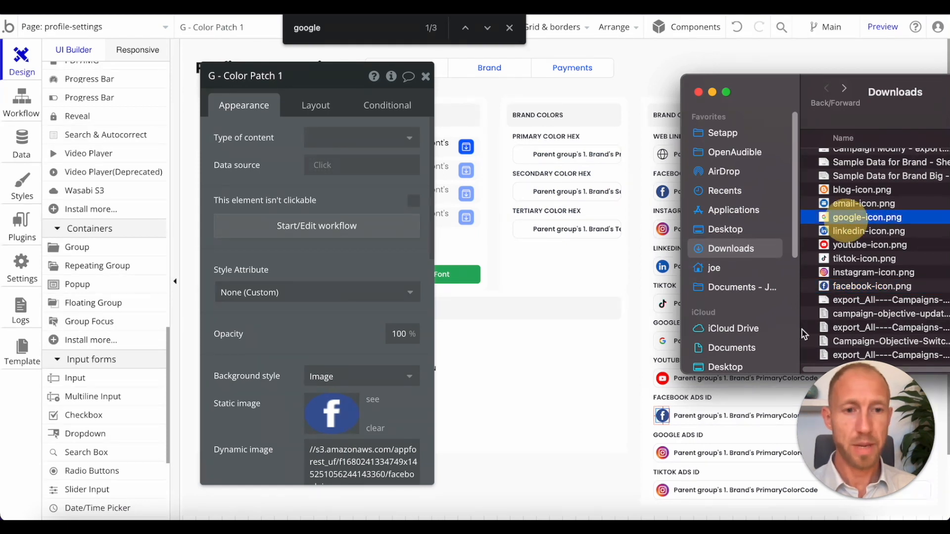
{"action": "left_click", "coordinate": [663, 454]}
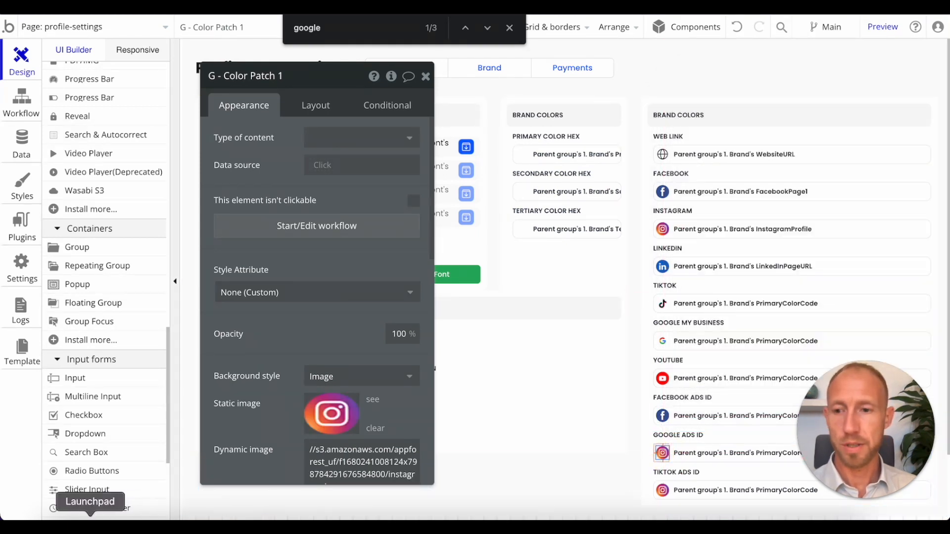
{"action": "left_click", "coordinate": [59, 526]}
{"action": "left_click_drag", "start_coordinate": [835, 223], "coordinate": [341, 413]}
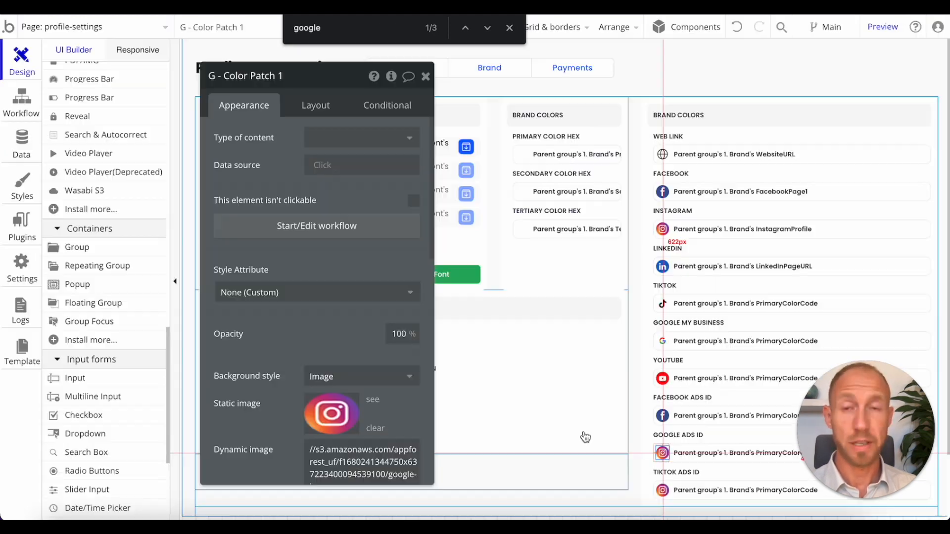
- Replace the TIKTOK ADS ID row's icon image with tiktok-icon.png from Downloads
{"action": "left_click", "coordinate": [662, 491]}
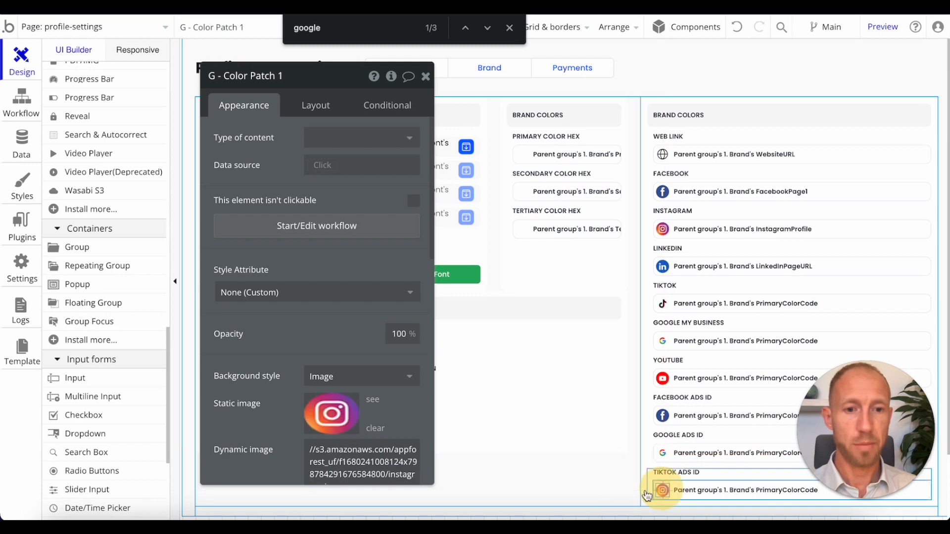
{"action": "left_click", "coordinate": [59, 505]}
{"action": "left_click_drag", "start_coordinate": [870, 259], "coordinate": [349, 404]}
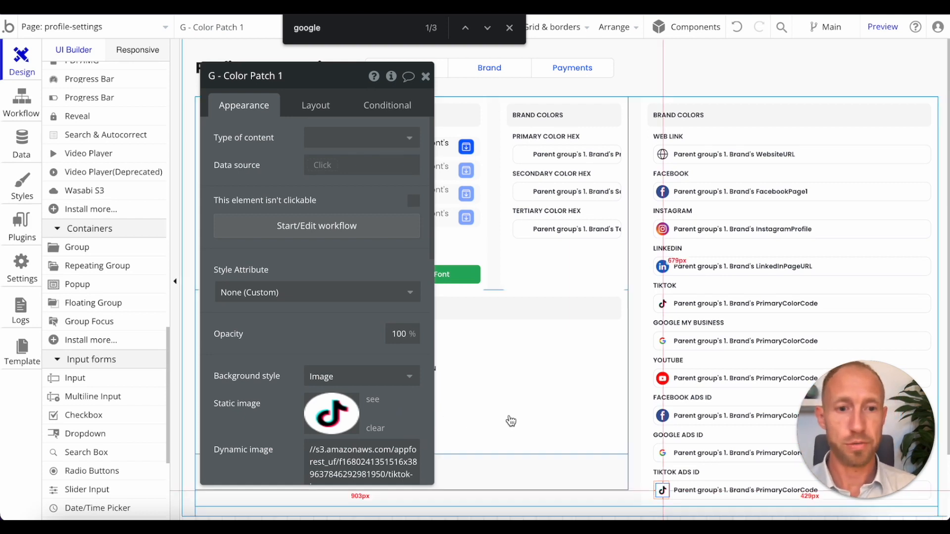
- Set the WEB LINK input's auto-binding field to modify to WebsiteURL
{"action": "left_click", "coordinate": [647, 394]}
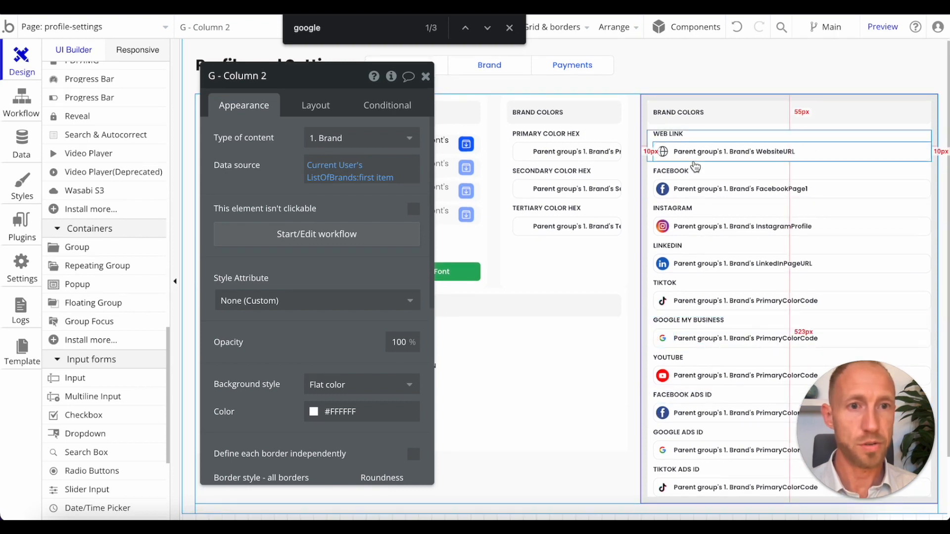
{"action": "left_click", "coordinate": [712, 156]}
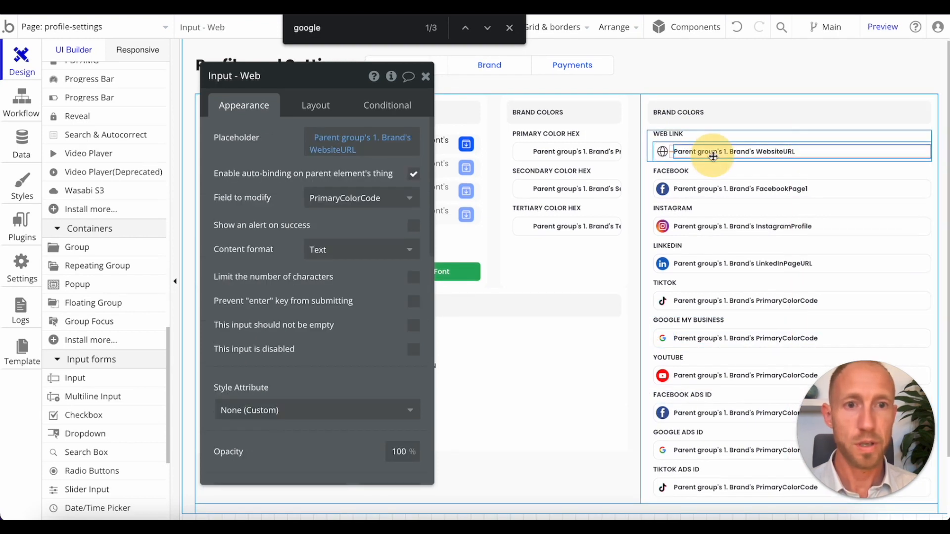
{"action": "left_click", "coordinate": [364, 198]}
{"action": "type", "text": "web"}
{"action": "left_click", "coordinate": [362, 223]}
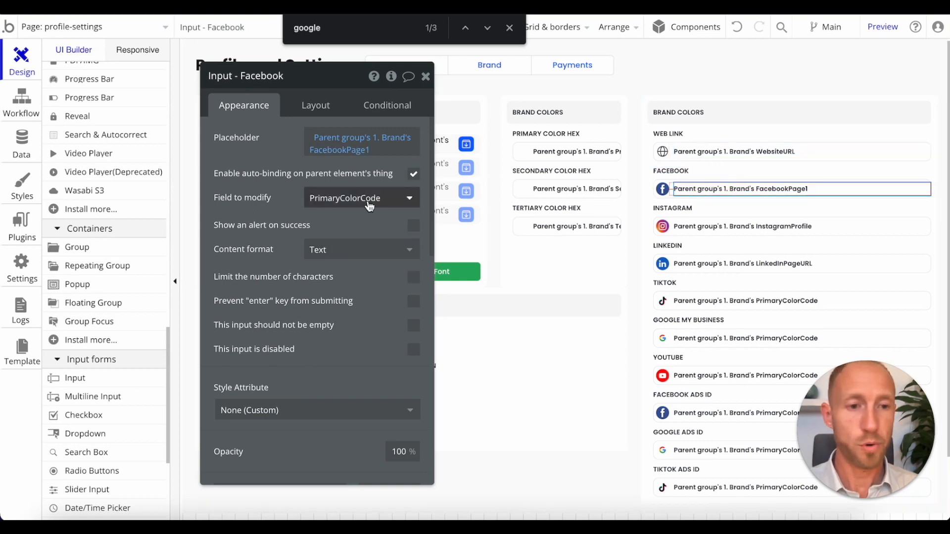
- Set the FACEBOOK input's auto-binding field to modify to FacebookPage1
{"action": "left_click", "coordinate": [368, 202]}
{"action": "type", "text": "face"}
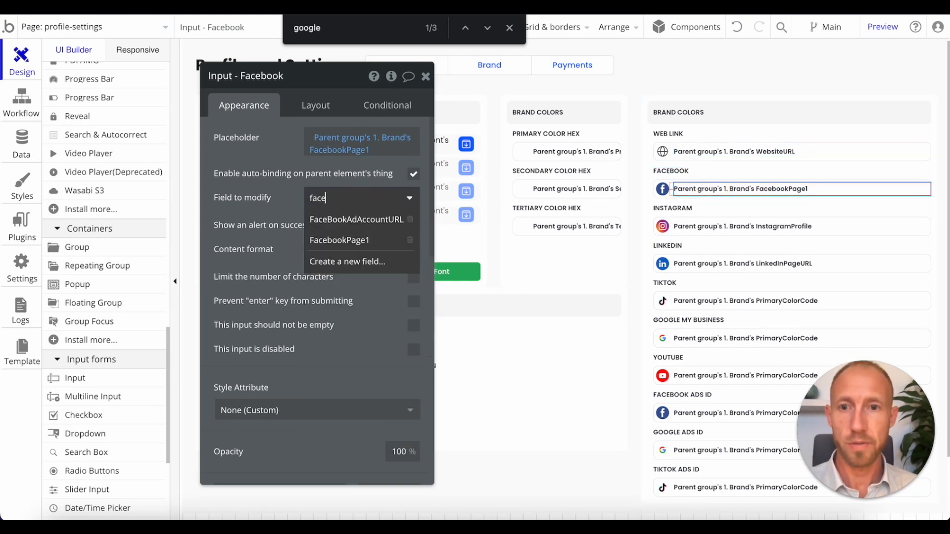
{"action": "left_click", "coordinate": [371, 241]}
- Set the INSTAGRAM input's auto-binding field to modify to InstagramProfile
{"action": "left_click", "coordinate": [742, 221]}
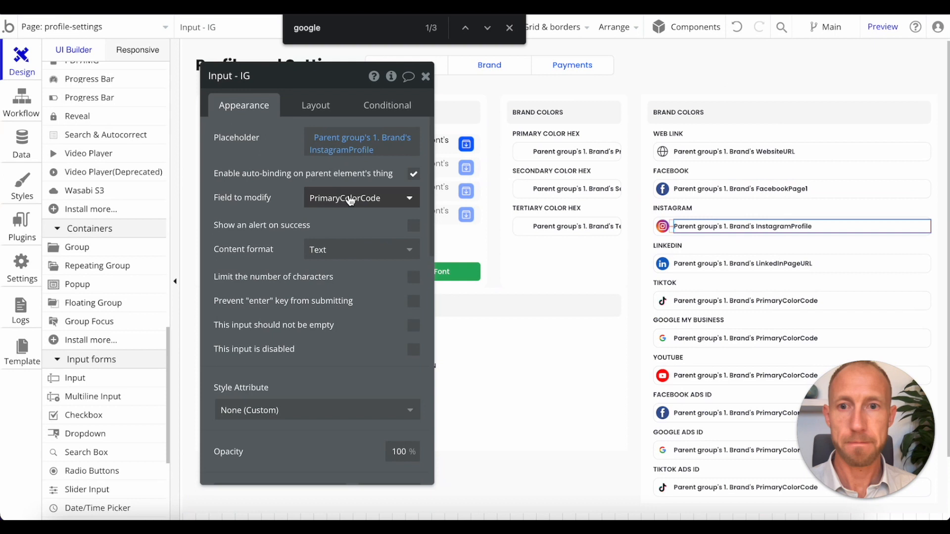
{"action": "left_click", "coordinate": [345, 197]}
{"action": "type", "text": "inst"}
{"action": "left_click", "coordinate": [346, 219]}
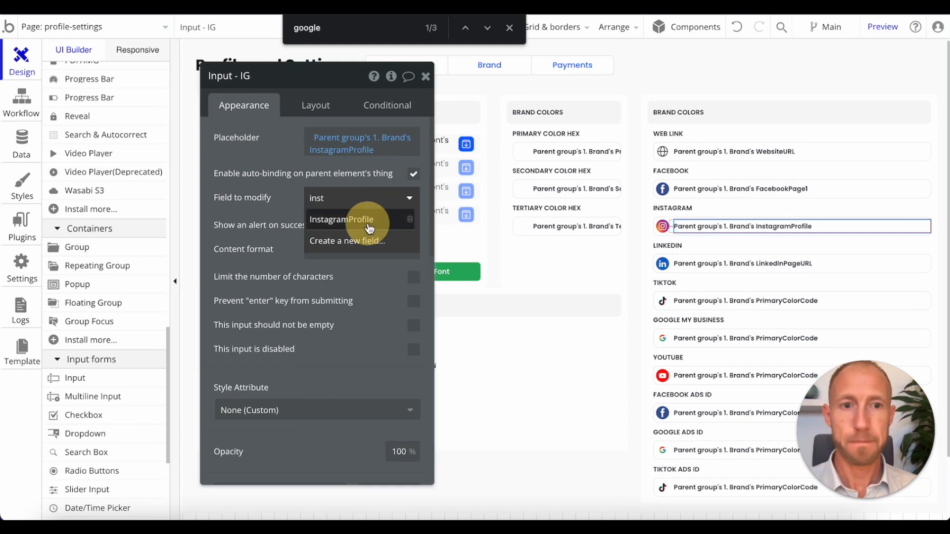
- Recheck the FACEBOOK and INSTAGRAM bindings and set the LINKEDIN input's auto-binding field to LinkedInPageURL
{"action": "left_click", "coordinate": [717, 264]}
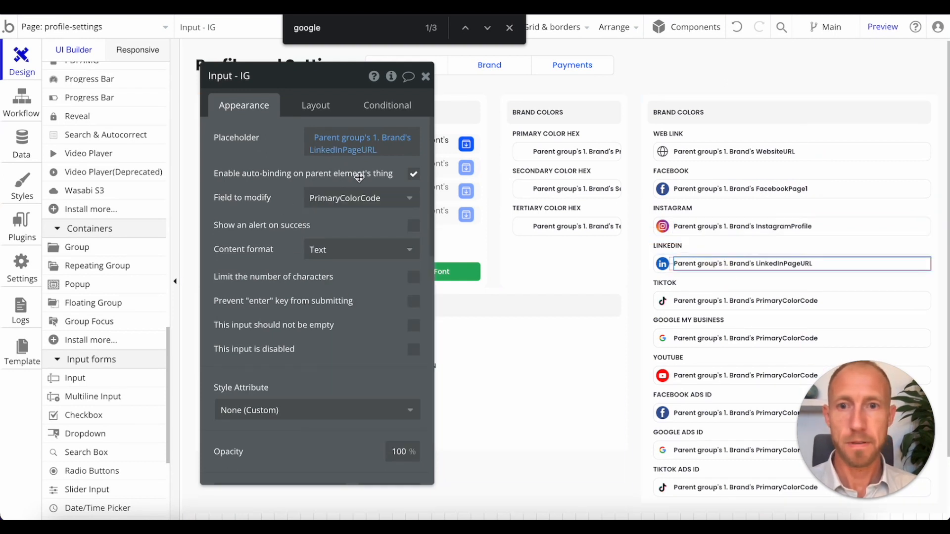
{"action": "left_click", "coordinate": [693, 188]}
{"action": "left_click", "coordinate": [737, 225]}
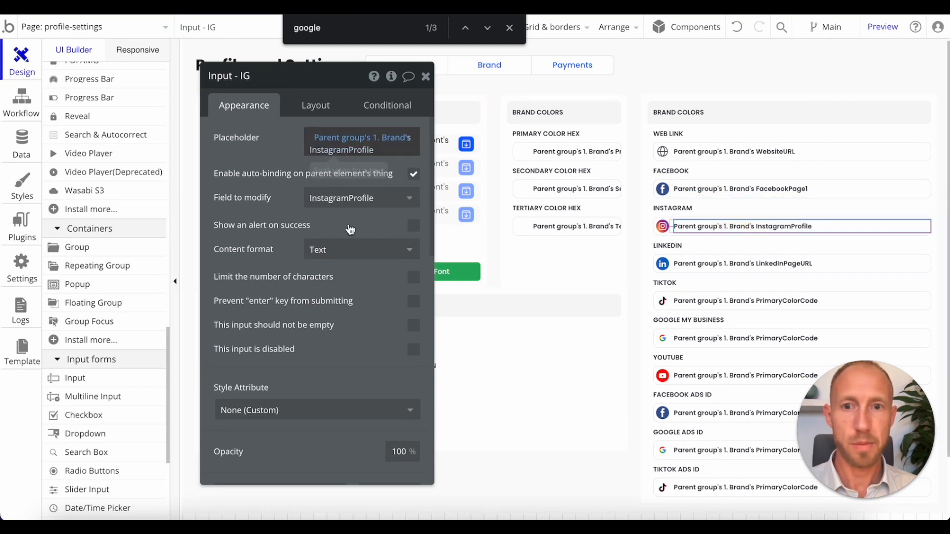
{"action": "left_click", "coordinate": [707, 264]}
{"action": "left_click", "coordinate": [336, 196]}
{"action": "type", "text": "linked"}
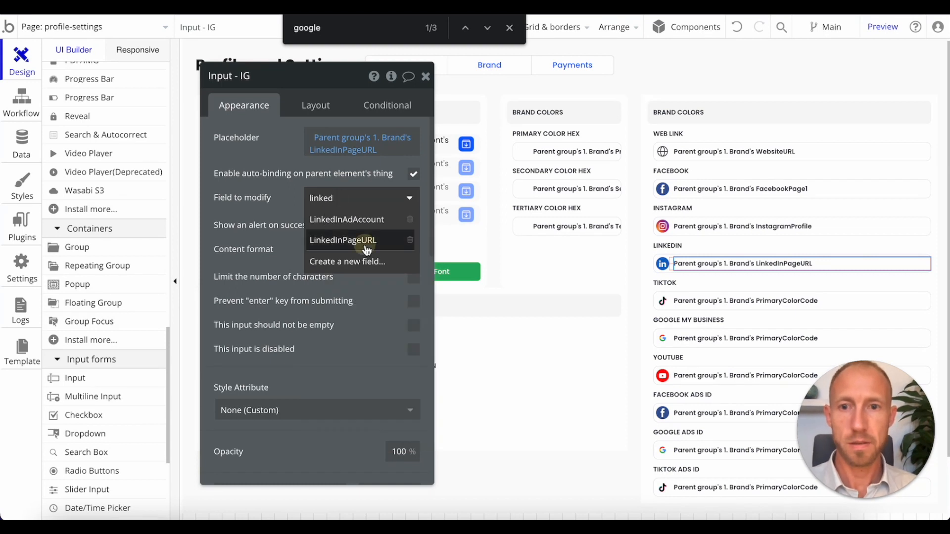
{"action": "left_click", "coordinate": [342, 240]}
- Set the TIKTOK input's auto-binding field to TikTokAccountURL and its placeholder to Parent group's 1. Brand's TikTokAccountURL
{"action": "left_click", "coordinate": [693, 300]}
{"action": "left_click", "coordinate": [376, 199]}
{"action": "type", "text": "tik"}
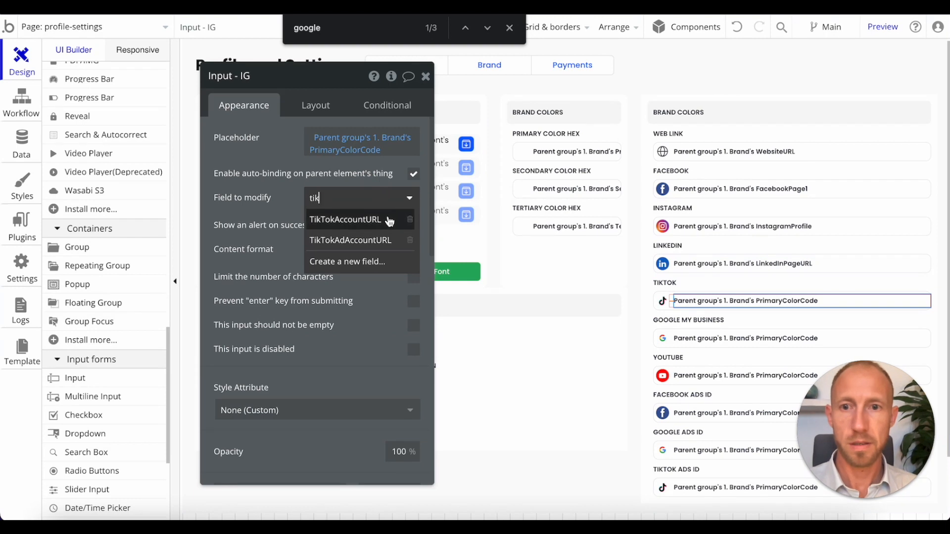
{"action": "left_click", "coordinate": [375, 227]}
{"action": "left_click", "coordinate": [364, 149]}
{"action": "type", "text": "tik"}
{"action": "left_click", "coordinate": [354, 189]}
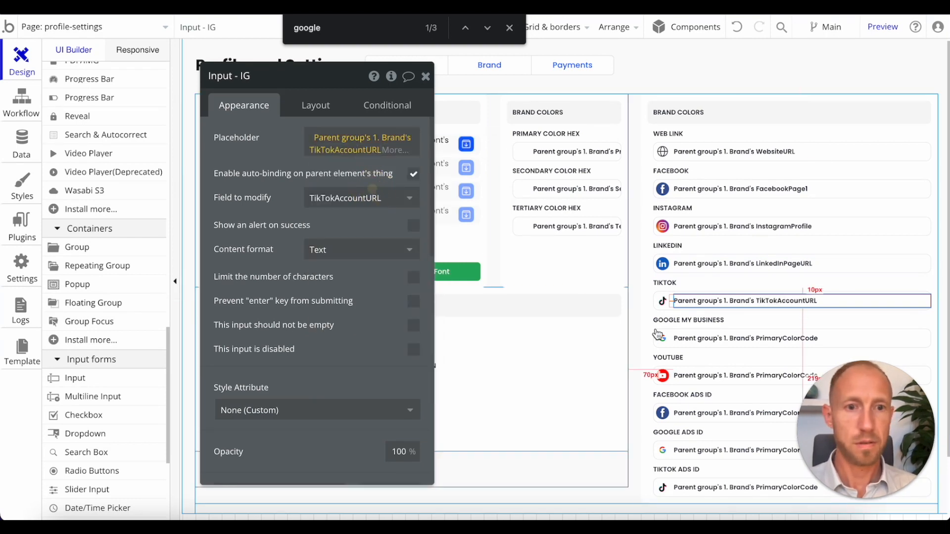
- Set the GOOGLE MY BUSINESS input's placeholder to Parent group's 1. Brand's GoogleMyBusiness and its auto-binding field to modify to GoogleMyBusiness
{"action": "left_click", "coordinate": [698, 348]}
{"action": "left_click", "coordinate": [698, 342]}
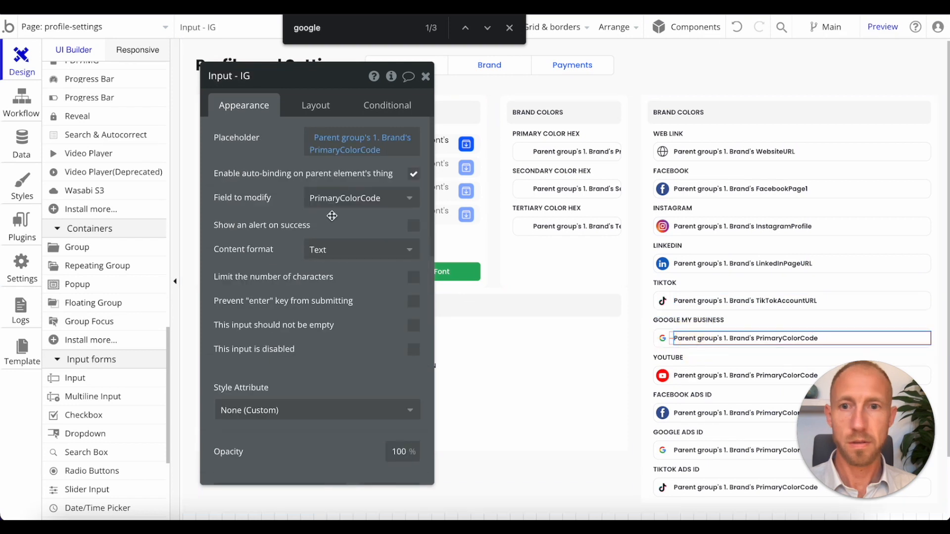
{"action": "left_click", "coordinate": [346, 148]}
{"action": "type", "text": "googl"}
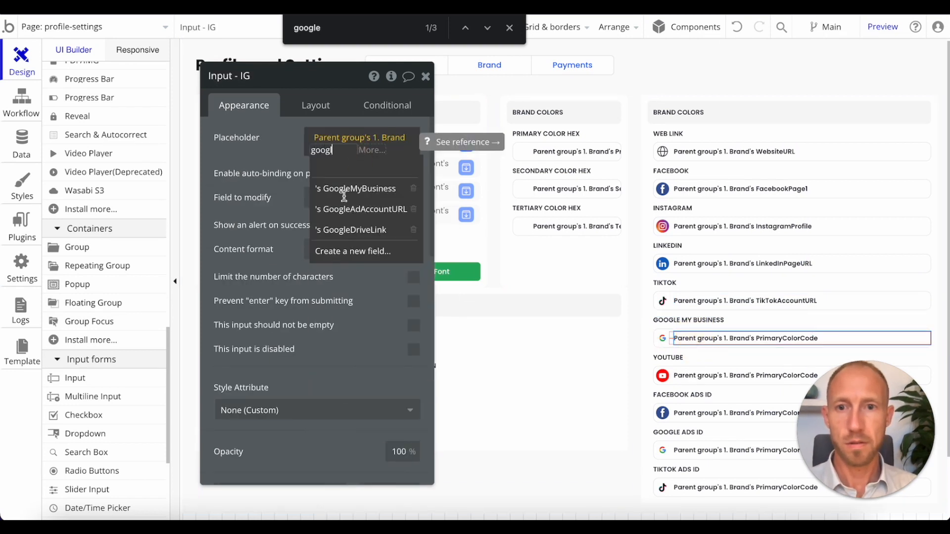
{"action": "left_click", "coordinate": [348, 188]}
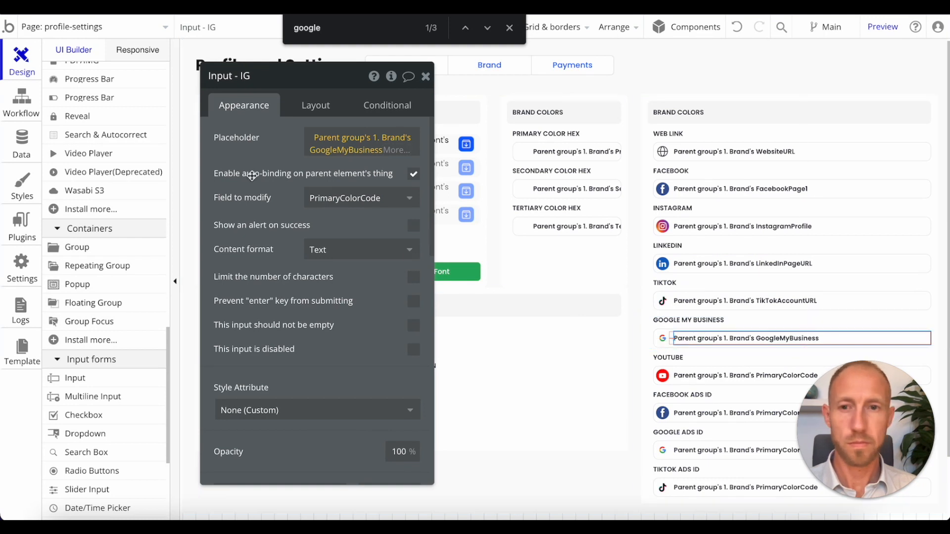
{"action": "left_click", "coordinate": [342, 198]}
{"action": "type", "text": "goog"}
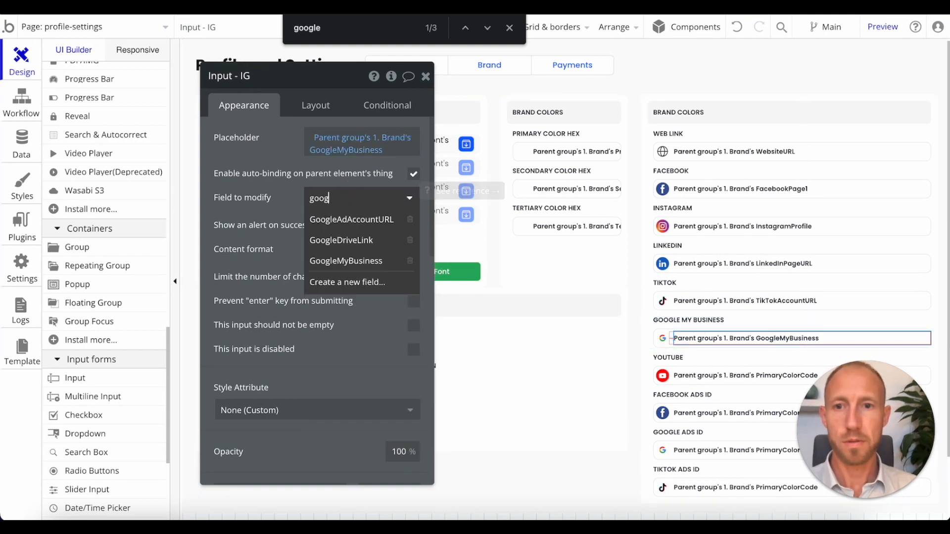
{"action": "left_click", "coordinate": [365, 260]}
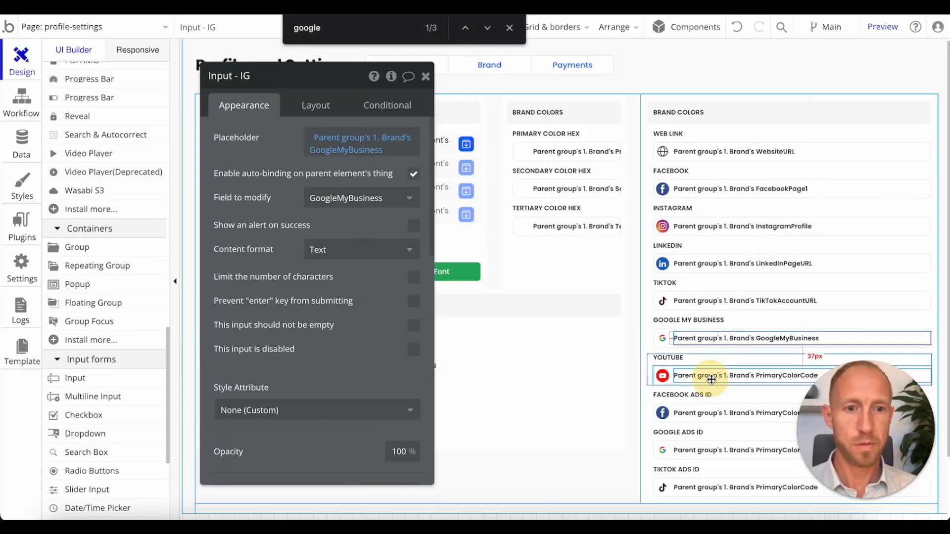
- Set the YOUTUBE input's auto-binding field to YoutubeChannel and its placeholder to Parent group's 1. Brand's YoutubeChannel
{"action": "left_click", "coordinate": [712, 376]}
{"action": "left_click", "coordinate": [345, 198]}
{"action": "type", "text": "yout"}
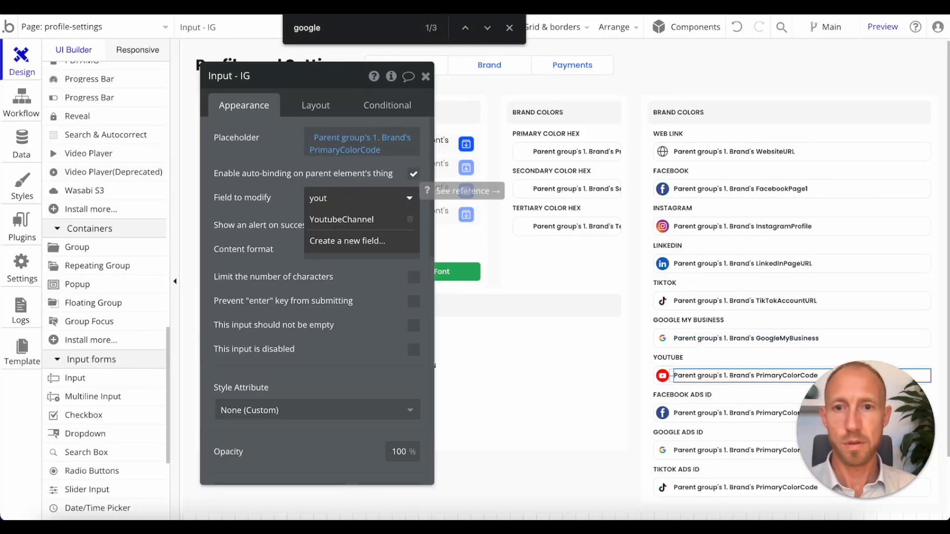
{"action": "left_click", "coordinate": [342, 219]}
{"action": "left_click", "coordinate": [341, 149]}
{"action": "type", "text": "youtu"}
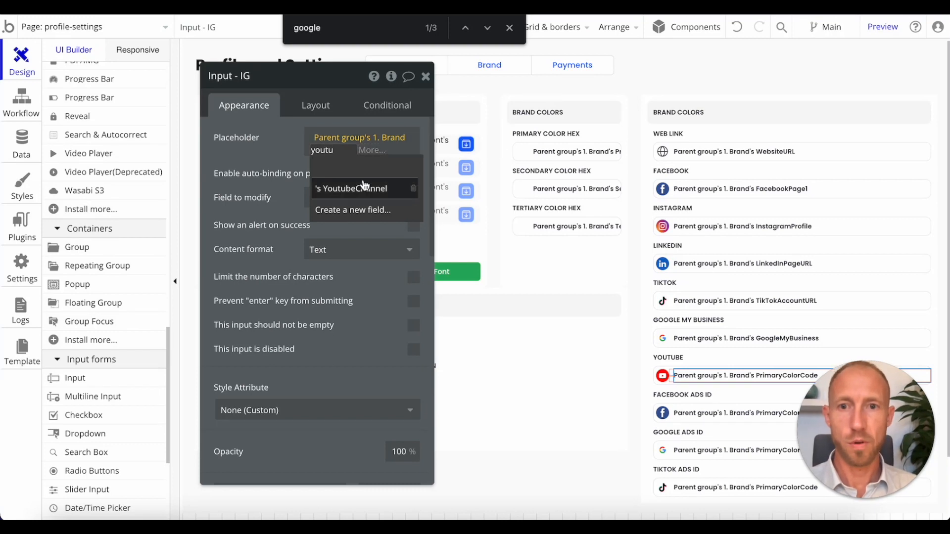
{"action": "left_click", "coordinate": [360, 187]}
- Set the FACEBOOK ADS ID input's auto-binding field to FaceBookAdAccountURL and its placeholder to Parent group's 1. Brand's FaceBookAdAccountURL
{"action": "left_click", "coordinate": [712, 413]}
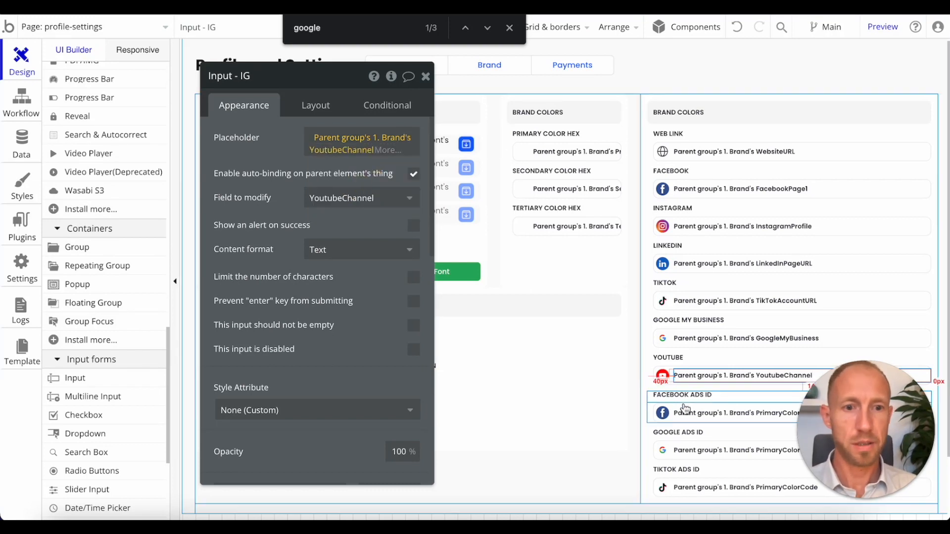
{"action": "left_click", "coordinate": [341, 198]}
{"action": "type", "text": "face"}
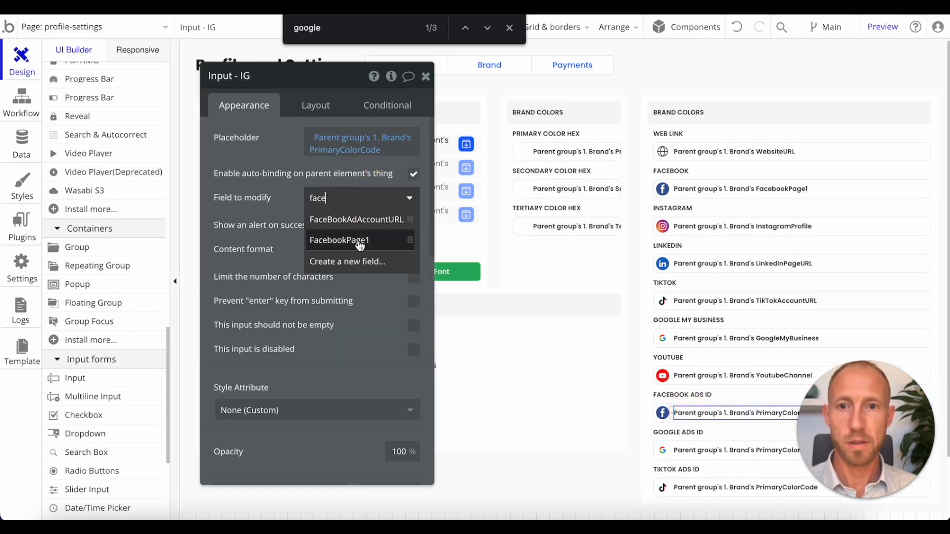
{"action": "left_click", "coordinate": [366, 222]}
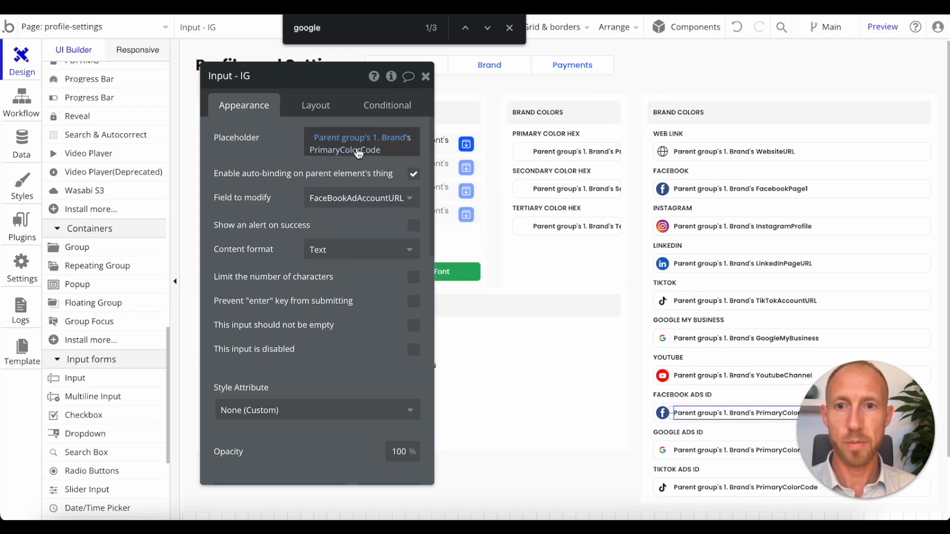
{"action": "left_click", "coordinate": [346, 149]}
{"action": "type", "text": "face"}
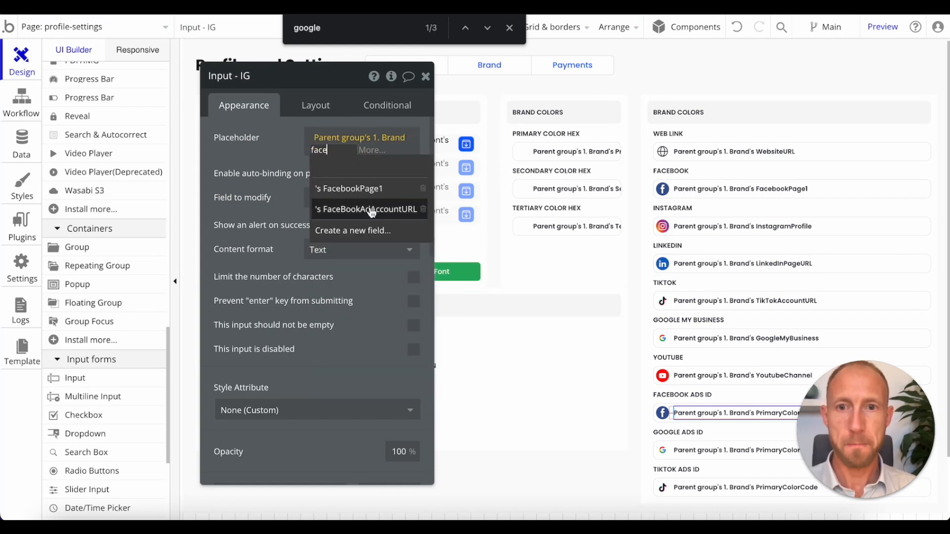
{"action": "left_click", "coordinate": [368, 209]}
- Set the GOOGLE ADS ID input's auto-binding field to GoogleAdAccountURL and its placeholder to Parent group's 1. Brand's GoogleAdAccountURL
{"action": "left_click", "coordinate": [688, 450]}
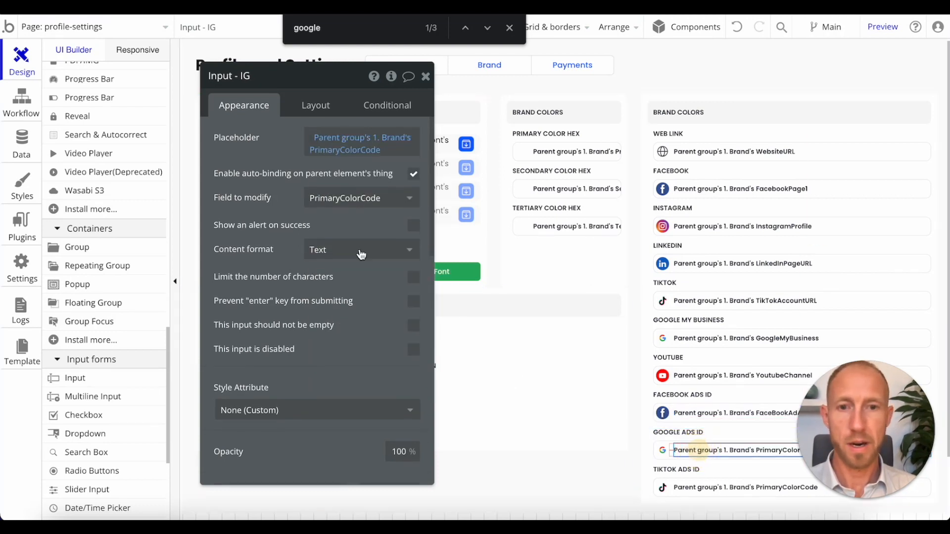
{"action": "left_click", "coordinate": [336, 198]}
{"action": "type", "text": "goo"}
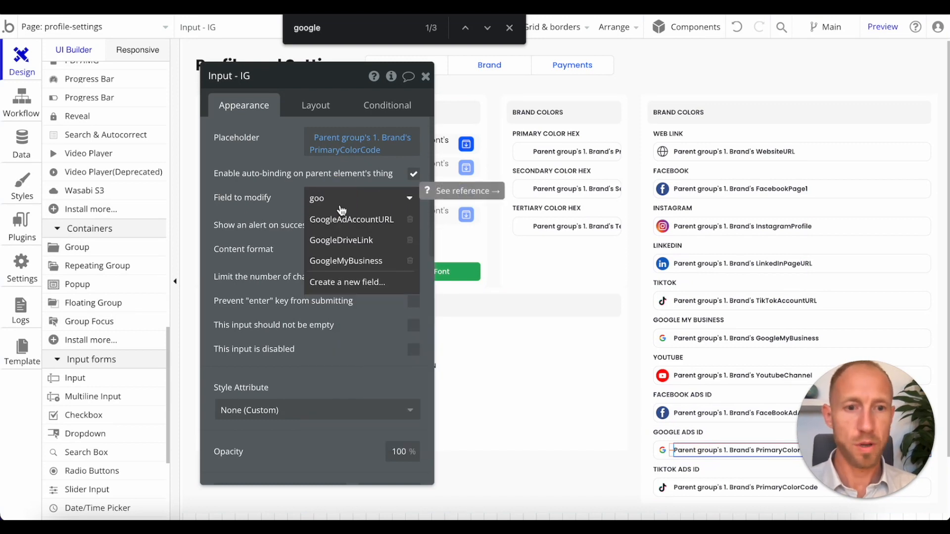
{"action": "left_click", "coordinate": [357, 222]}
{"action": "left_click", "coordinate": [356, 160]}
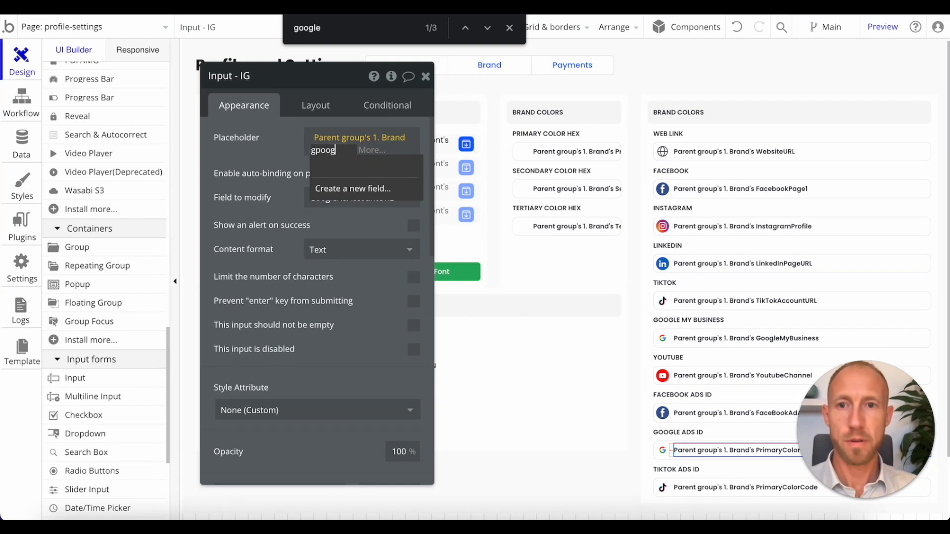
{"action": "key", "text": "BackSpace"}
{"action": "type", "text": "oog"}
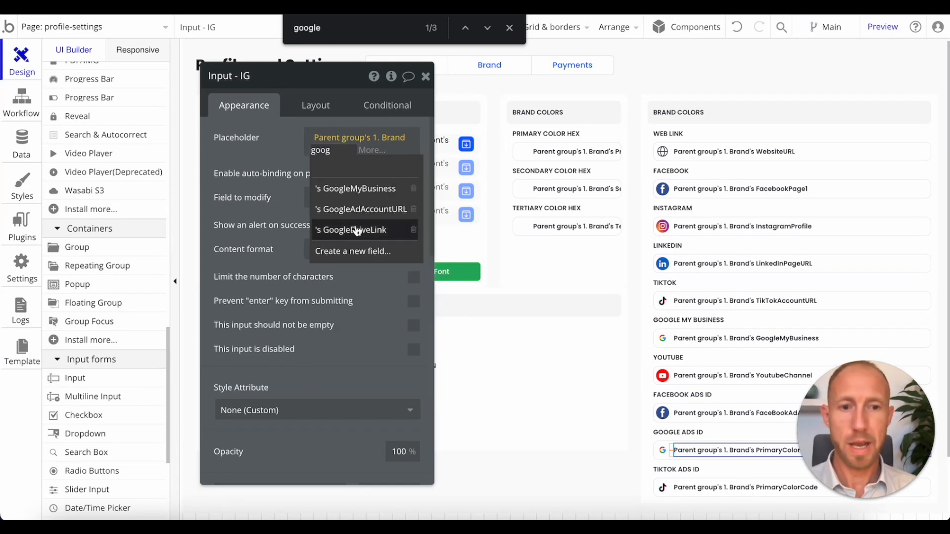
{"action": "left_click", "coordinate": [347, 213]}
- Set the TIKTOK ADS ID input's auto-binding field to TikTokAdAccountURL and its placeholder to Parent group's 1. Brand's TikTokAdAccountURL
{"action": "left_click", "coordinate": [699, 487]}
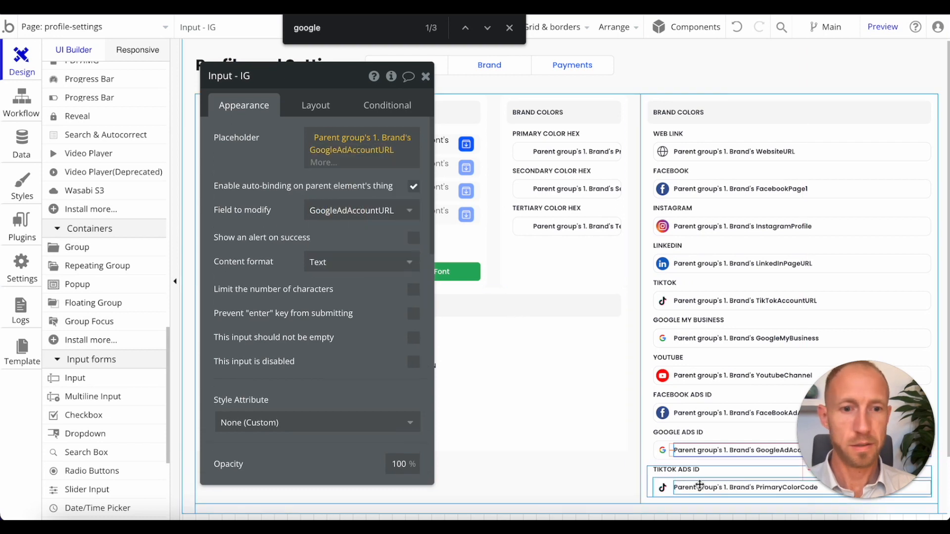
{"action": "left_click", "coordinate": [348, 198]}
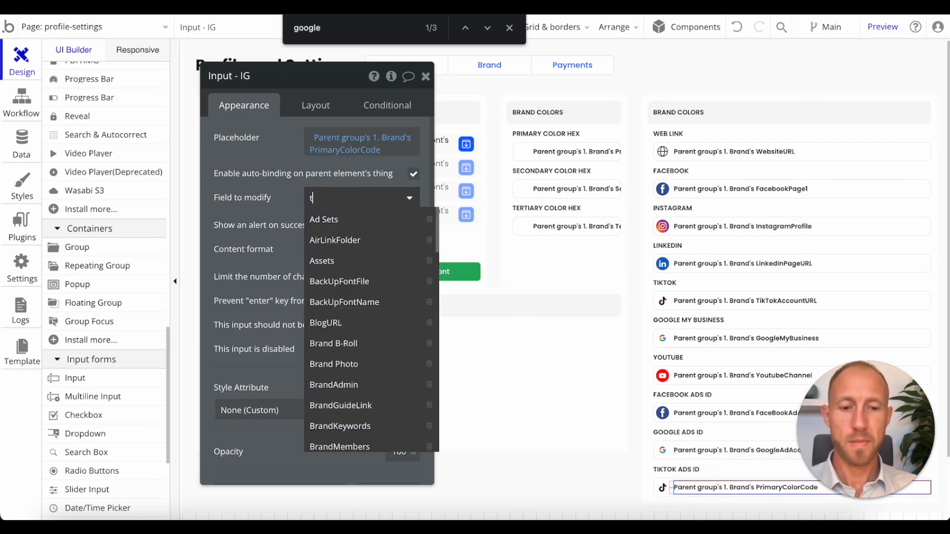
{"action": "type", "text": "tik"}
{"action": "left_click", "coordinate": [351, 240]}
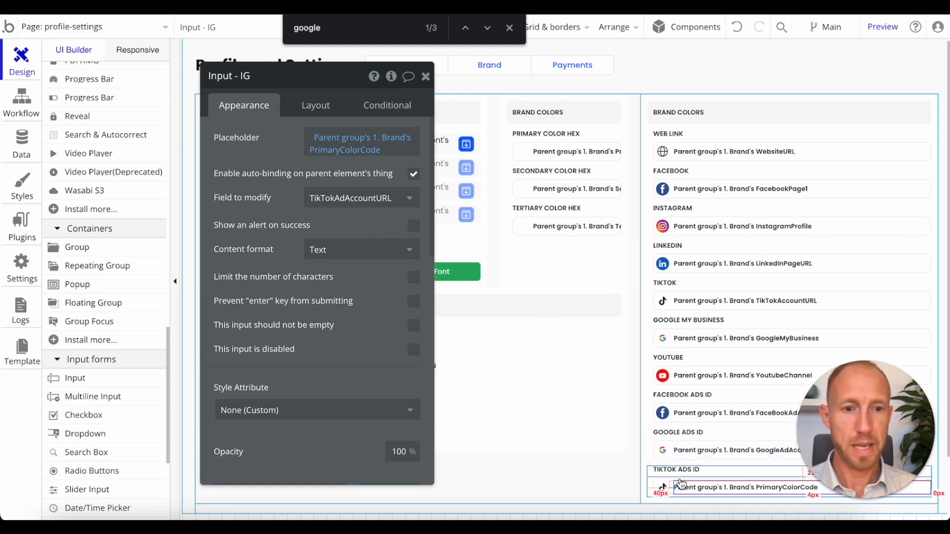
{"action": "left_click", "coordinate": [678, 469]}
{"action": "left_click", "coordinate": [673, 487]}
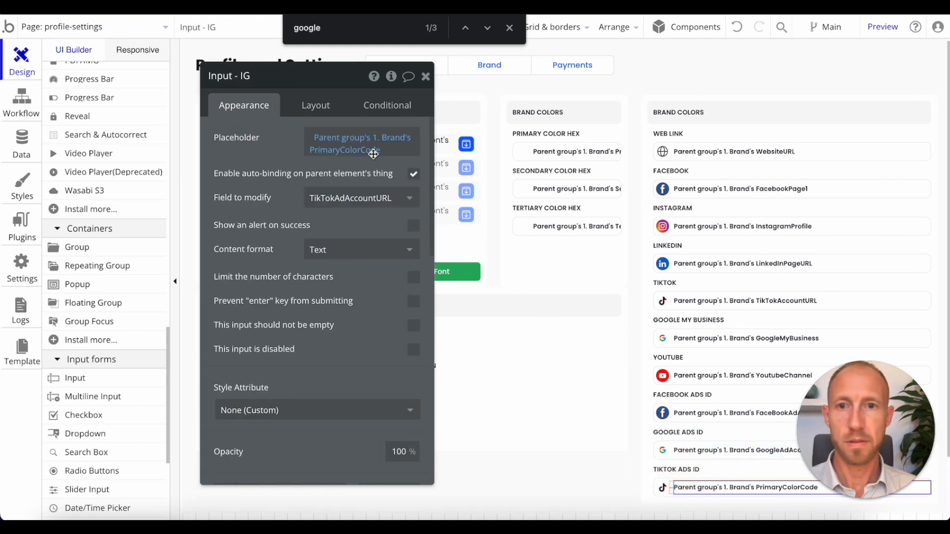
{"action": "left_click", "coordinate": [371, 151]}
{"action": "type", "text": "tik"}
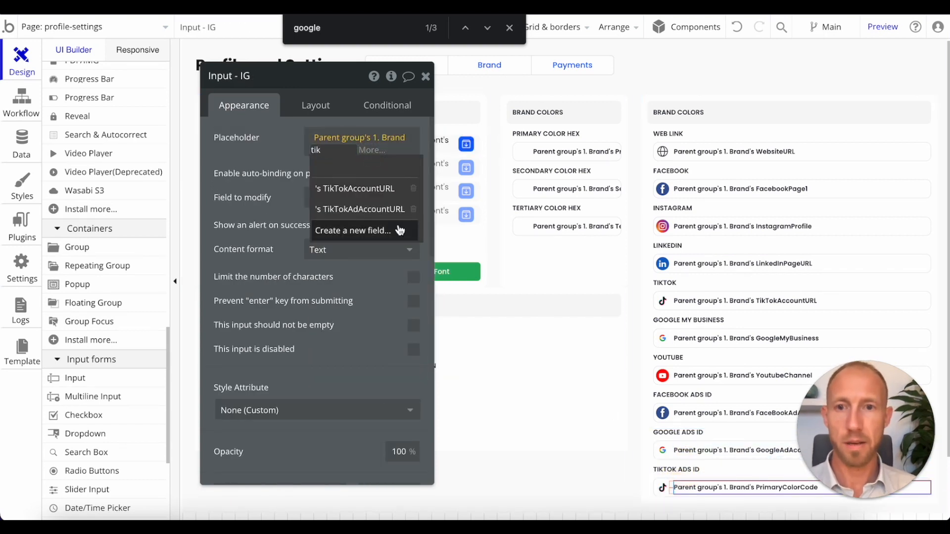
{"action": "left_click", "coordinate": [379, 219]}
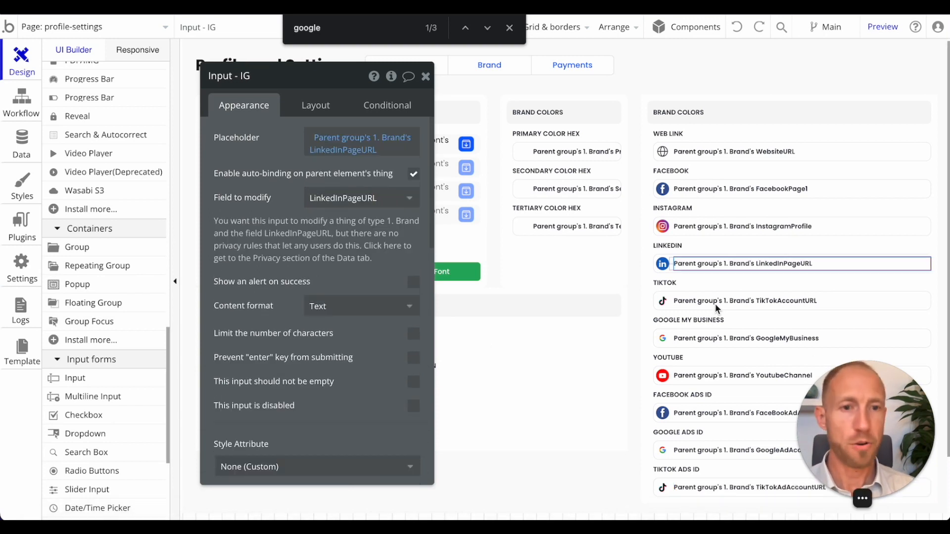
- Allow auto-binding for LinkedInPageURL in the 1. Brand privacy rules and recheck the INSTAGRAM, FACEBOOK and WEB LINK input bindings
{"action": "left_click", "coordinate": [745, 340]}
{"action": "left_click", "coordinate": [779, 301]}
{"action": "left_click", "coordinate": [703, 263]}
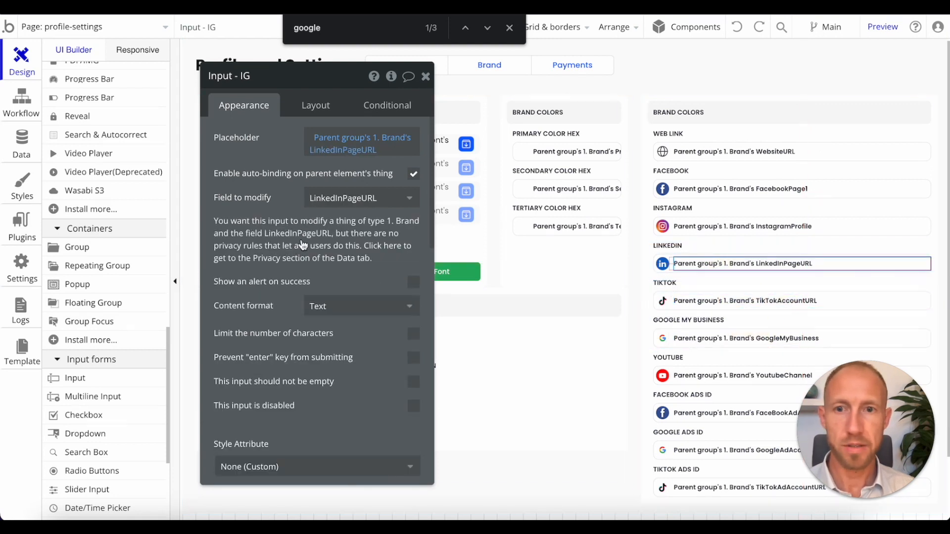
{"action": "left_click", "coordinate": [311, 237]}
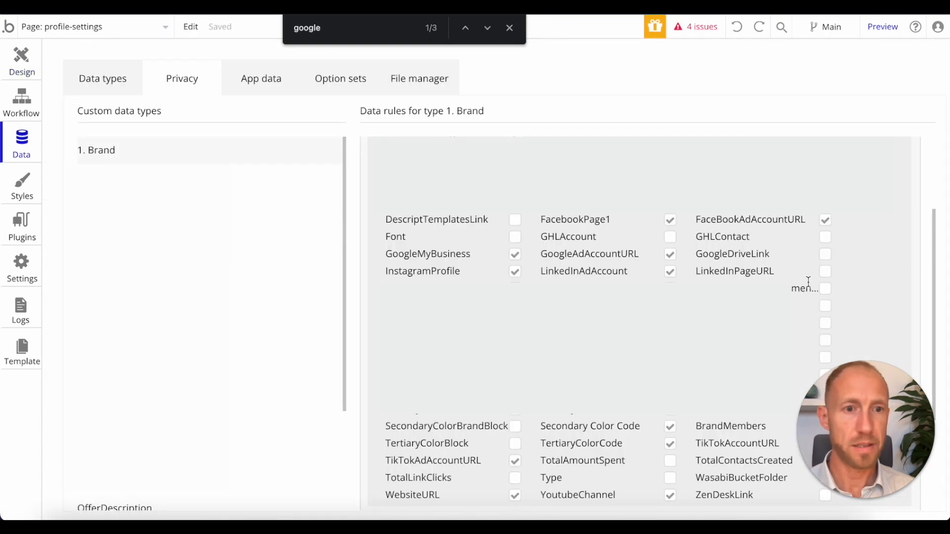
{"action": "left_click", "coordinate": [825, 272]}
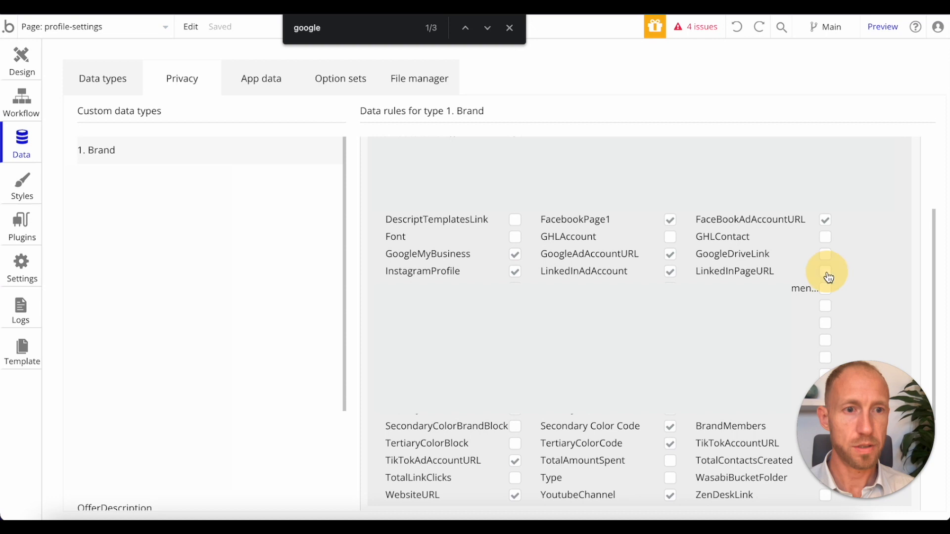
{"action": "left_click", "coordinate": [14, 77]}
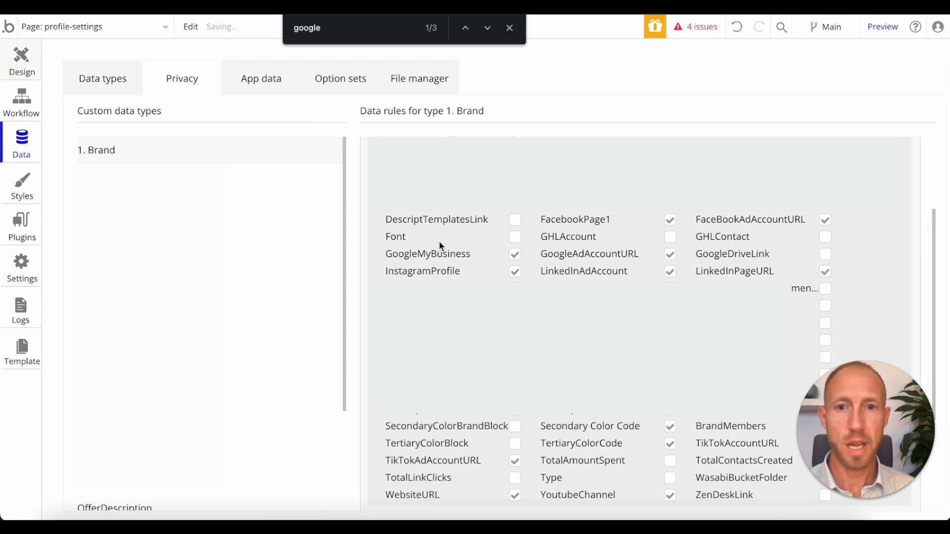
{"action": "left_click", "coordinate": [710, 227]}
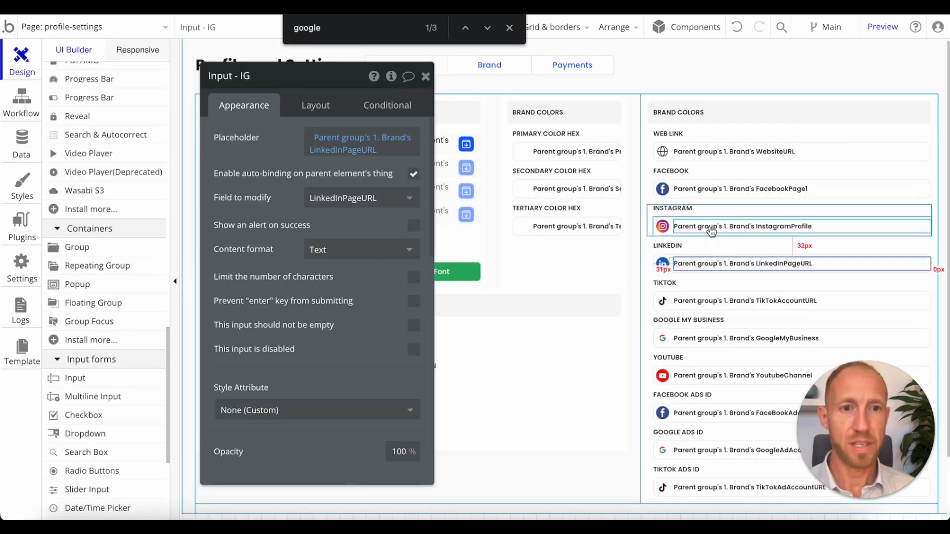
{"action": "left_click", "coordinate": [756, 189]}
{"action": "left_click", "coordinate": [705, 156]}
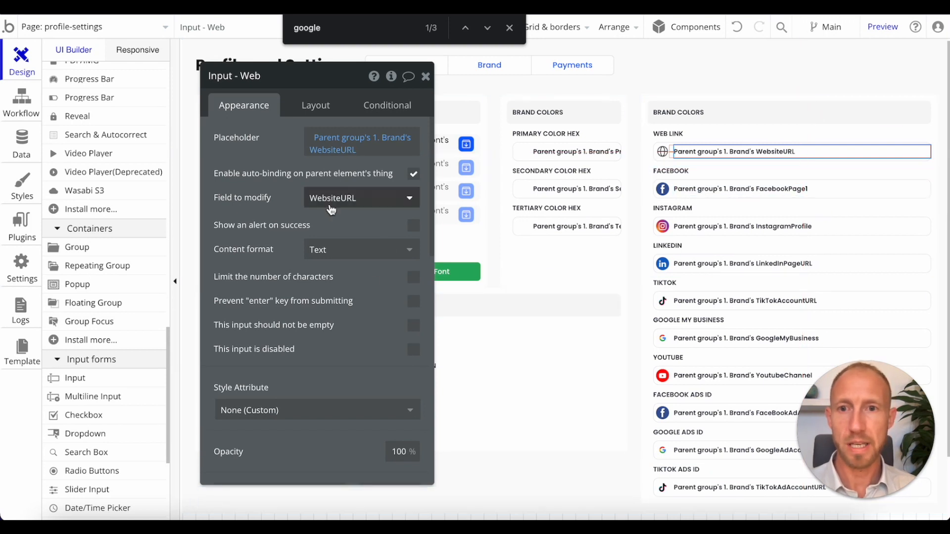
- Rename the TIKTOK ADS ID input to "Input - TikTok" and the GOOGLE ADS ID input to "Input - Google Ads ID"
{"action": "left_click", "coordinate": [713, 482]}
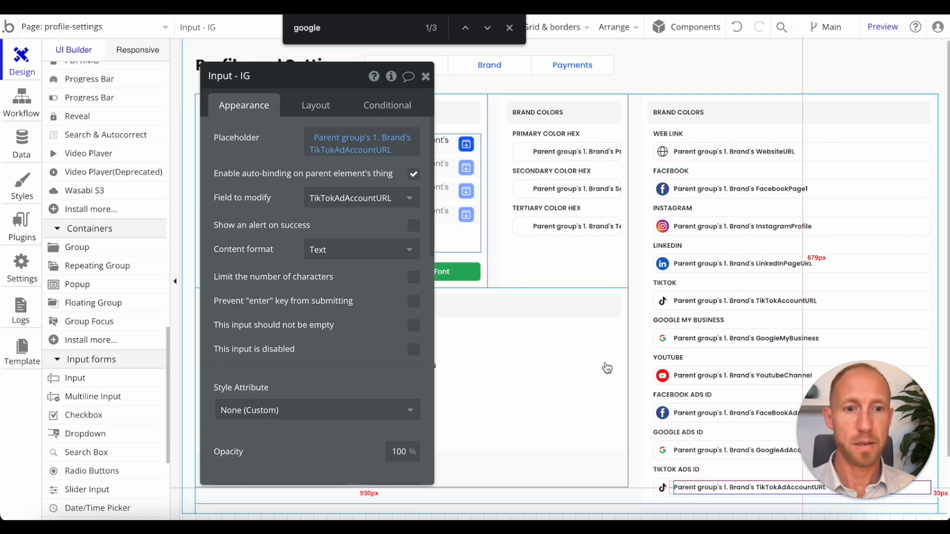
{"action": "scroll", "coordinate": [613, 314], "scroll_direction": "down", "scroll_amount": 1}
{"action": "left_click", "coordinate": [244, 74]}
{"action": "left_click_drag", "start_coordinate": [244, 74], "coordinate": [306, 82]}
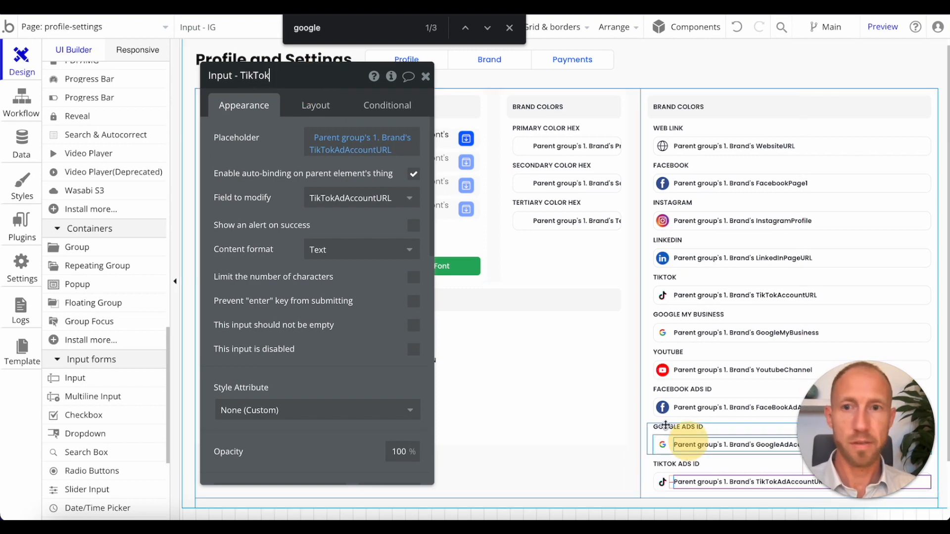
{"action": "left_click", "coordinate": [732, 444]}
{"action": "left_click", "coordinate": [241, 75]}
{"action": "left_click_drag", "start_coordinate": [241, 75], "coordinate": [353, 108]}
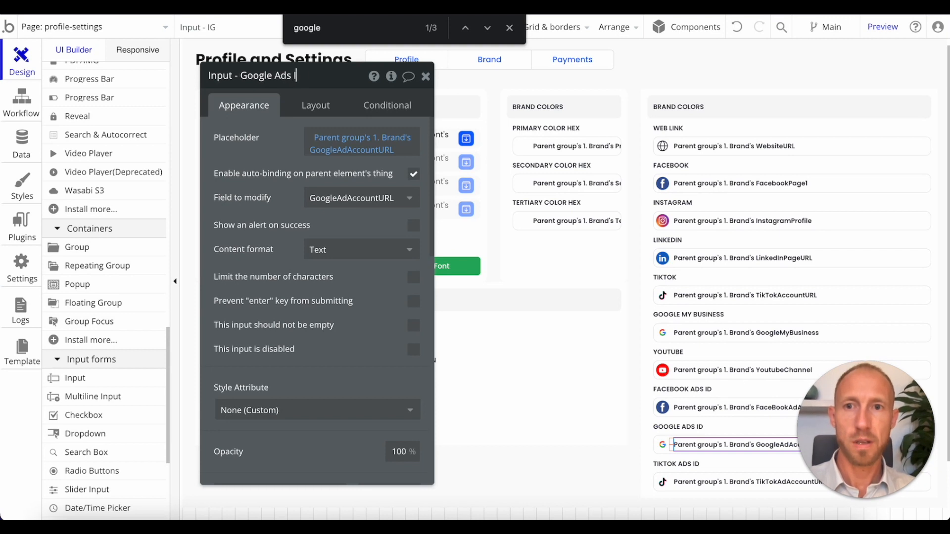
- Rename the FACEBOOK ADS ID input to "Input - FB Ad ID" and the YOUTUBE input to "Input - YouTube"
{"action": "left_click", "coordinate": [732, 407]}
{"action": "left_click", "coordinate": [260, 79]}
{"action": "key", "text": "BackSpace"}
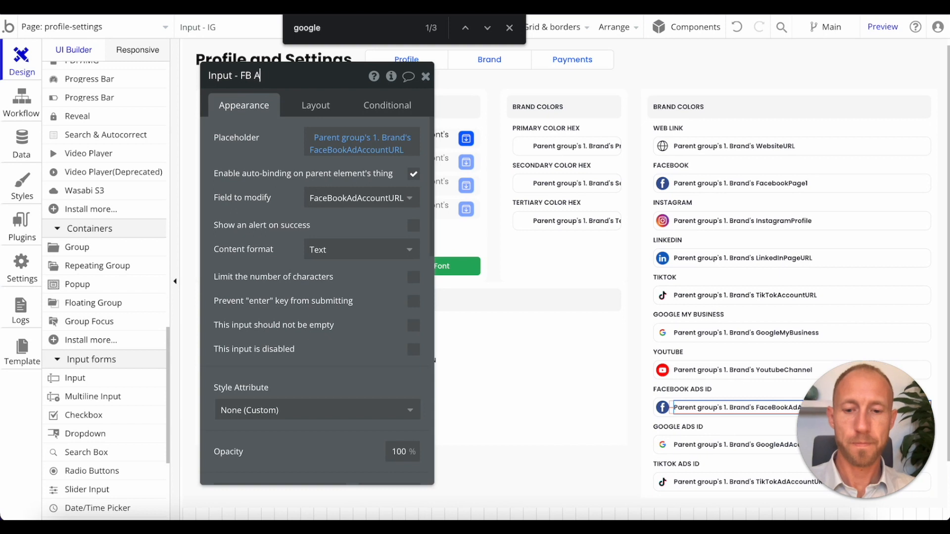
{"action": "left_click", "coordinate": [693, 370]}
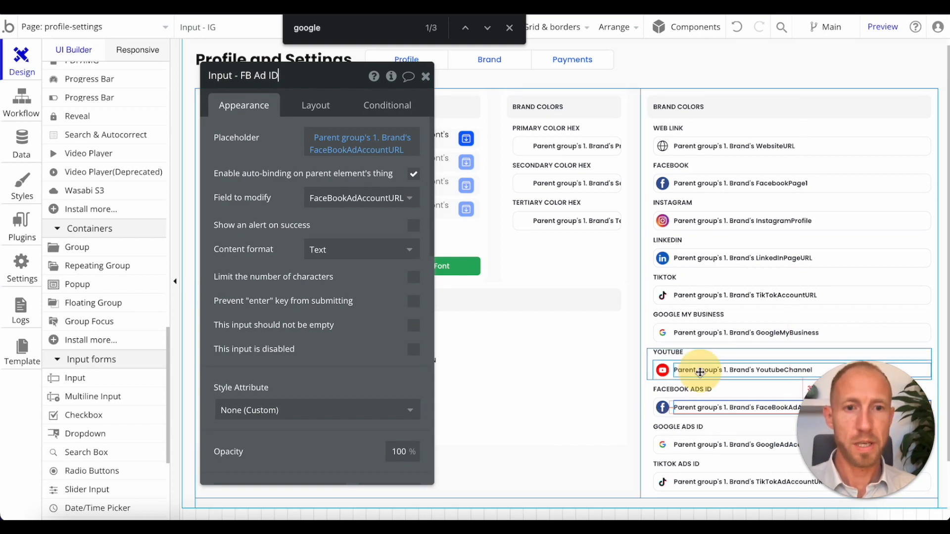
{"action": "left_click", "coordinate": [246, 75]}
{"action": "key", "text": "BackSpace"}
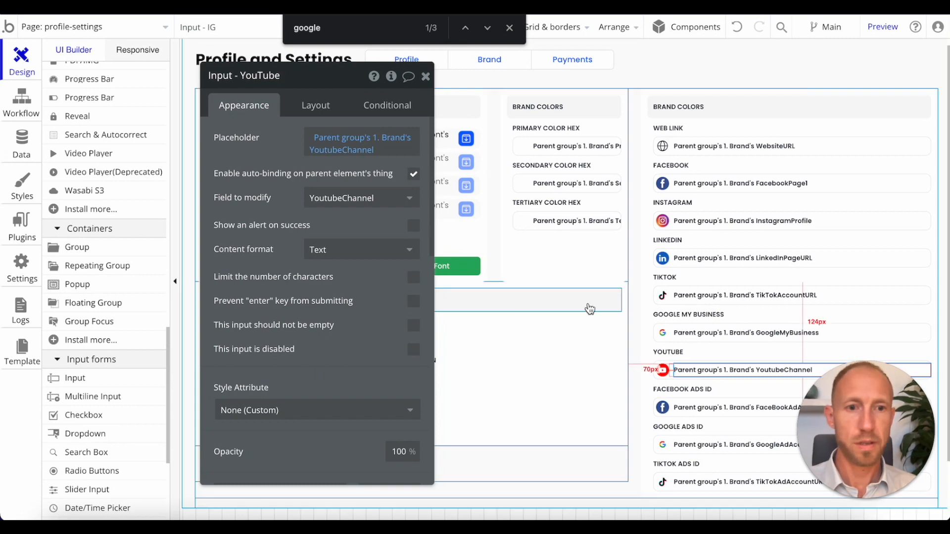
- Rename the GOOGLE MY BUSINESS input to "Input - GMB" and rename the TIKTOK input after its platform
{"action": "left_click", "coordinate": [693, 333]}
{"action": "left_click", "coordinate": [255, 79]}
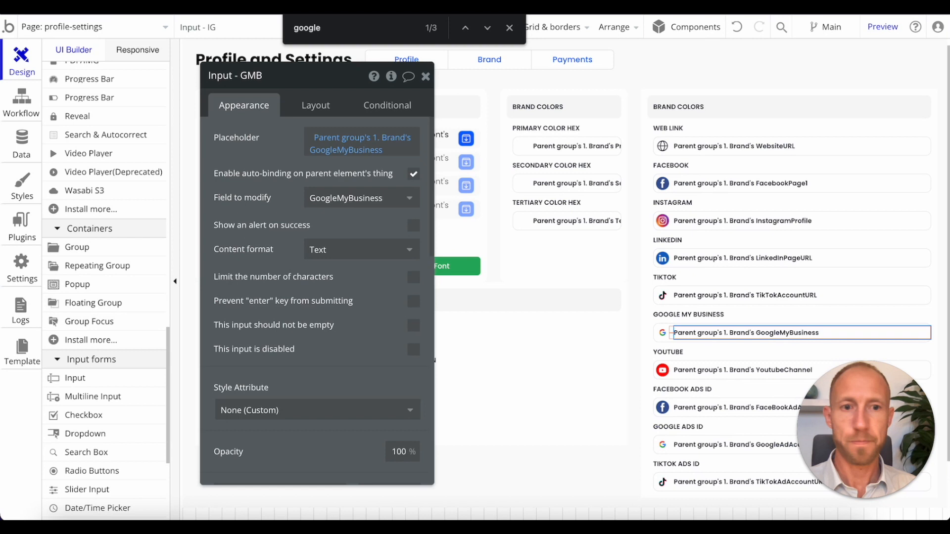
{"action": "left_click", "coordinate": [744, 295]}
{"action": "left_click", "coordinate": [259, 85]}
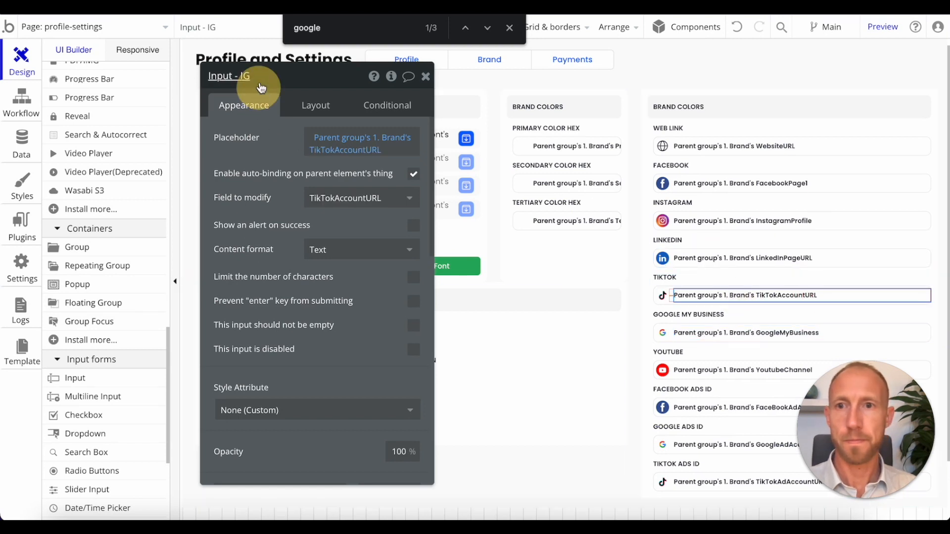
{"action": "key", "text": "BackSpace"}
{"action": "key", "text": "BackSpace"}
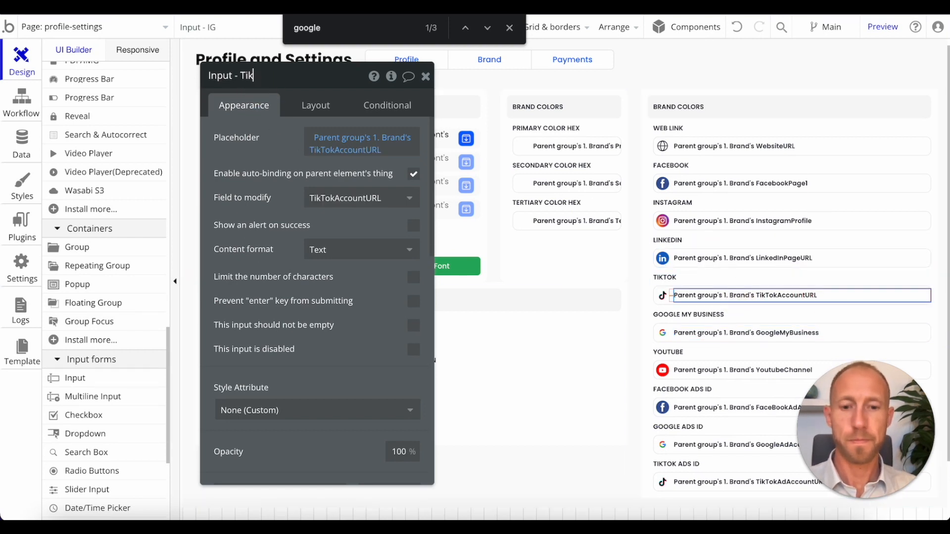
- Rename the LINKEDIN input after its platform and check the INSTAGRAM input's name and binding
{"action": "left_click", "coordinate": [695, 258]}
{"action": "left_click", "coordinate": [275, 81]}
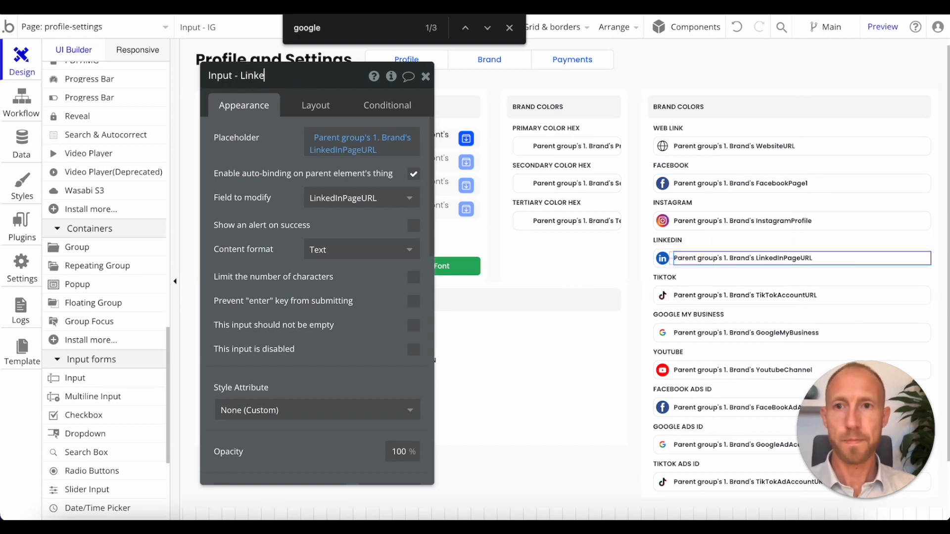
{"action": "left_click", "coordinate": [726, 221]}
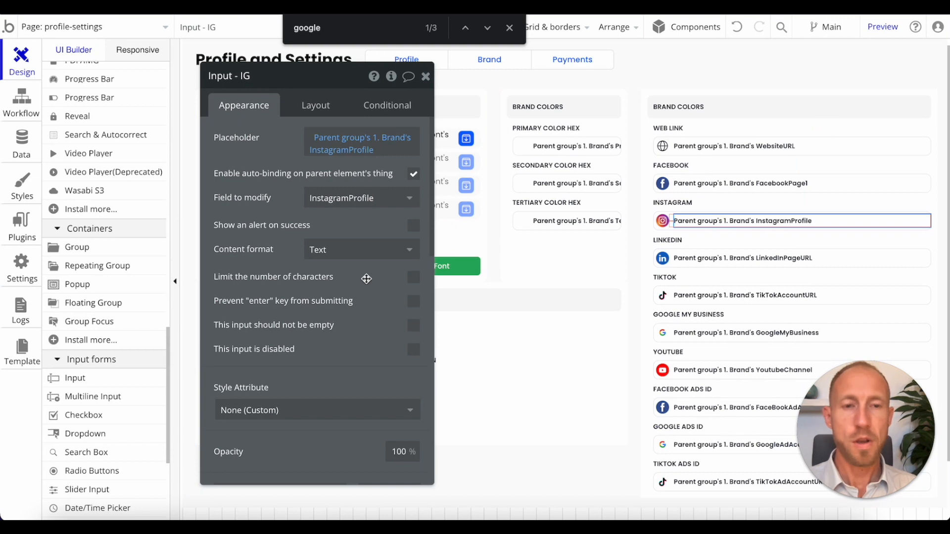
{"action": "left_click", "coordinate": [426, 76]}
- Preview the page and compare the Brand section's links column with the Figma design
{"action": "left_click", "coordinate": [883, 27]}
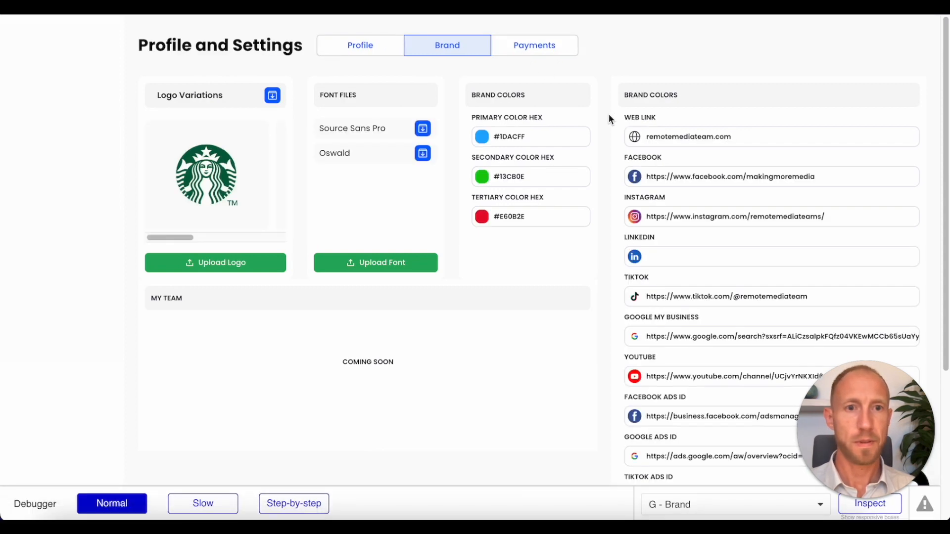
{"action": "left_click", "coordinate": [601, 267]}
{"action": "scroll", "coordinate": [601, 267], "scroll_direction": "down", "scroll_amount": 4}
{"action": "scroll", "coordinate": [601, 267], "scroll_direction": "up", "scroll_amount": 4}
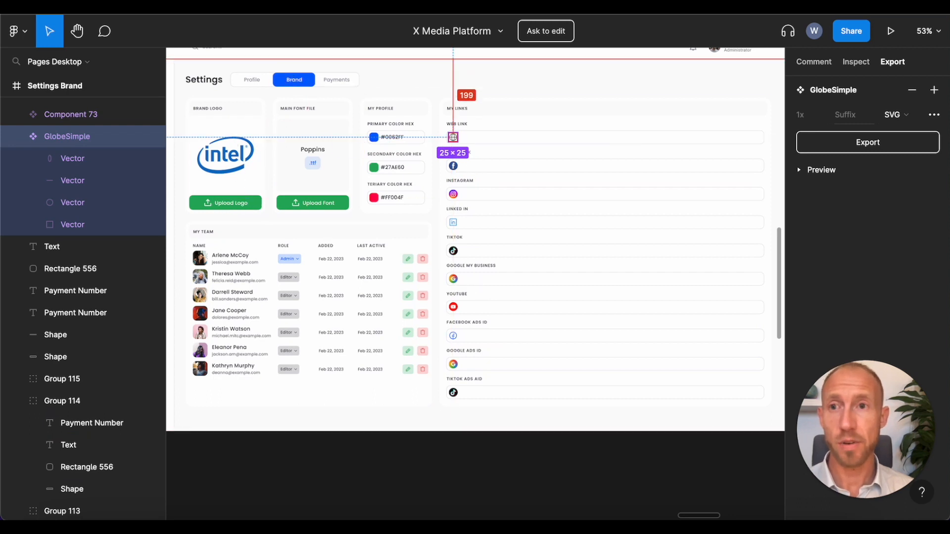
{"action": "left_click", "coordinate": [99, 7]}
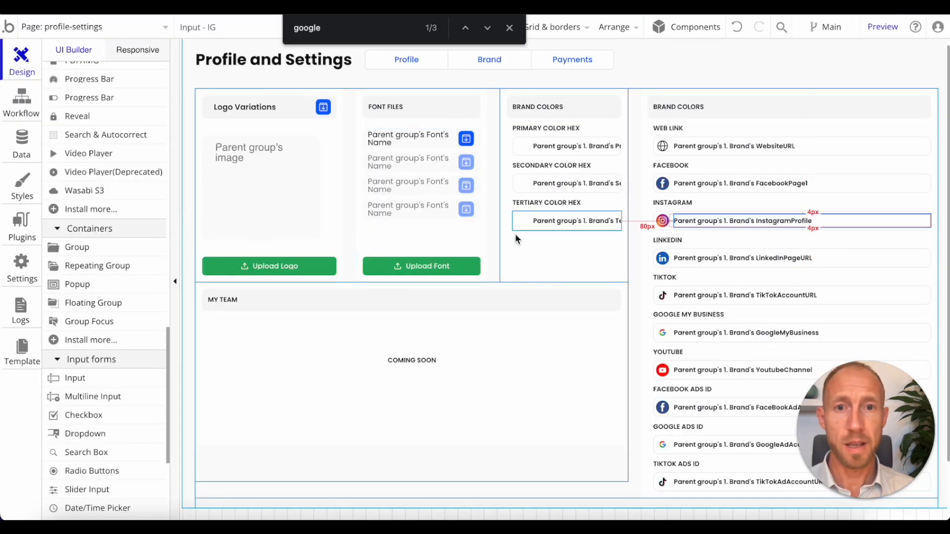
- Close the leftover page search and inspect the Upload Logo button's properties
{"action": "left_click", "coordinate": [319, 266]}
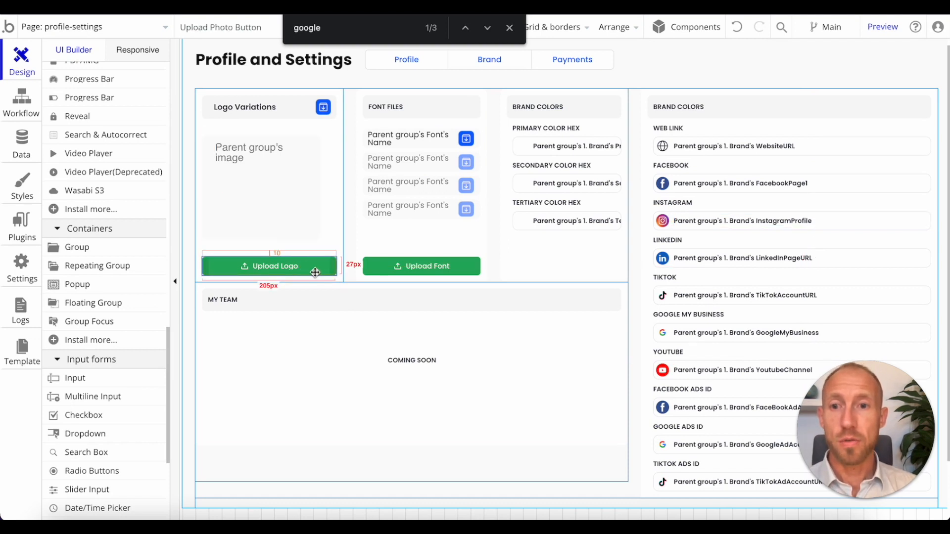
{"action": "double_click", "coordinate": [315, 272]}
{"action": "left_click_drag", "start_coordinate": [469, 74], "coordinate": [665, 78]}
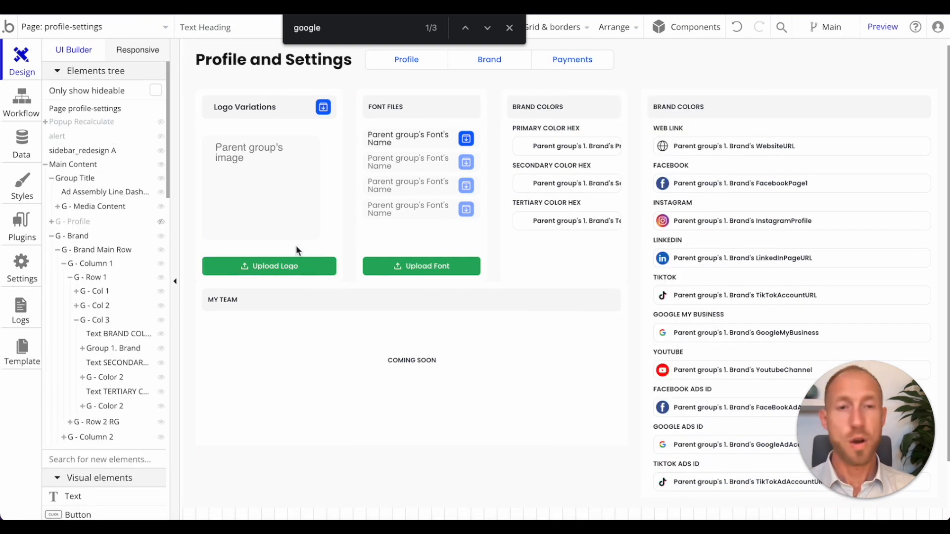
{"action": "left_click", "coordinate": [509, 27]}
{"action": "left_click", "coordinate": [307, 267]}
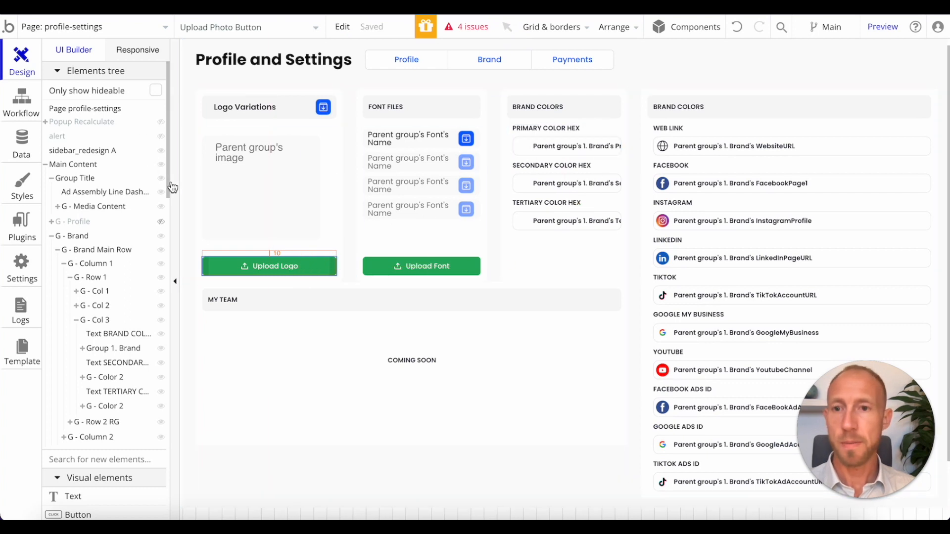
{"action": "left_click", "coordinate": [325, 267]}
{"action": "double_click", "coordinate": [324, 267]}
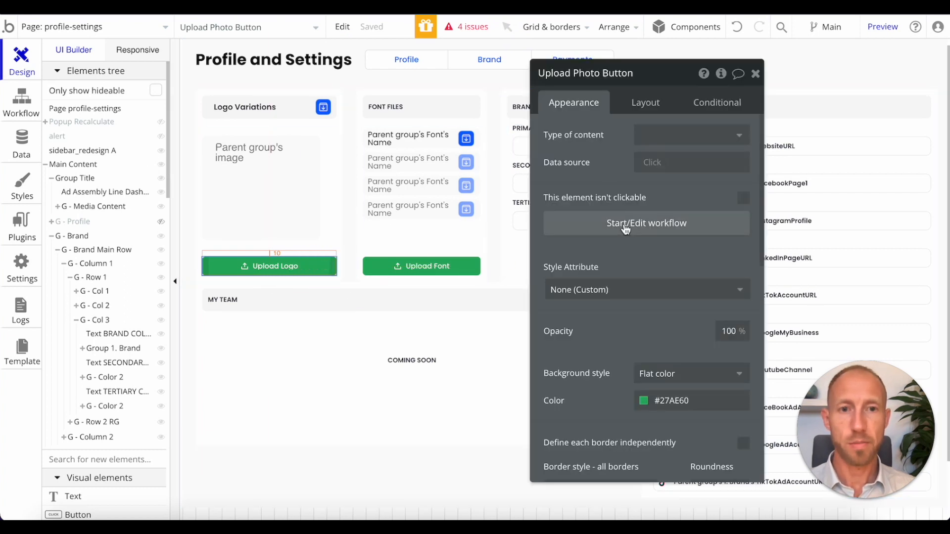
- Reveal the Popup Recalculate popup and rename it to "Popup Logo"
{"action": "left_click", "coordinate": [83, 121]}
{"action": "double_click", "coordinate": [604, 74]}
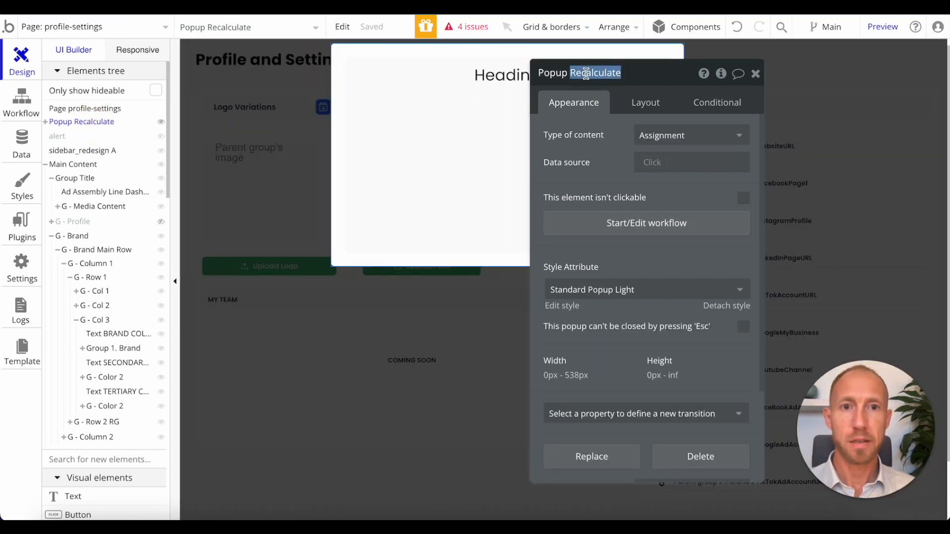
{"action": "type", "text": "Logo"}
- Place a File Uploader inside the popup's column, beneath the heading
{"action": "left_click", "coordinate": [472, 143]}
{"action": "left_click_drag", "start_coordinate": [654, 78], "coordinate": [826, 59]}
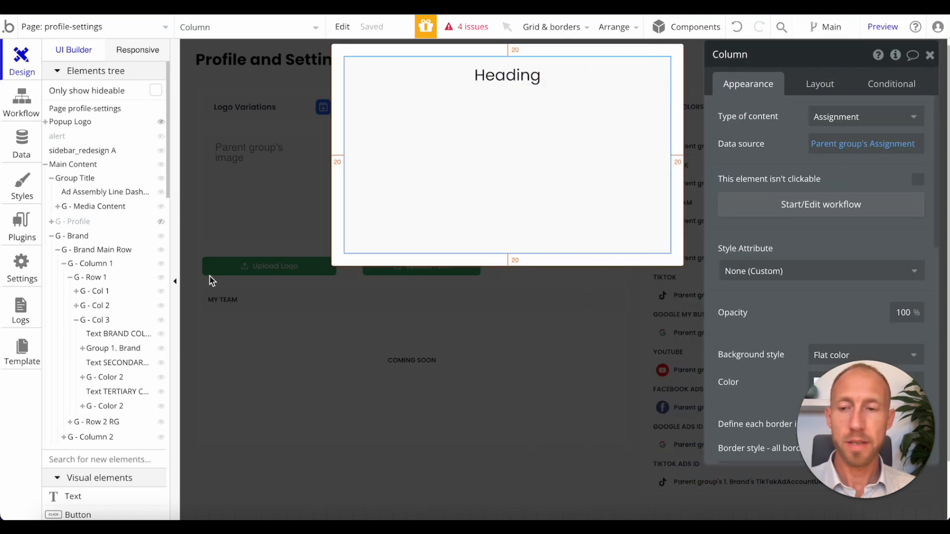
{"action": "scroll", "coordinate": [123, 351], "scroll_direction": "down", "scroll_amount": 20}
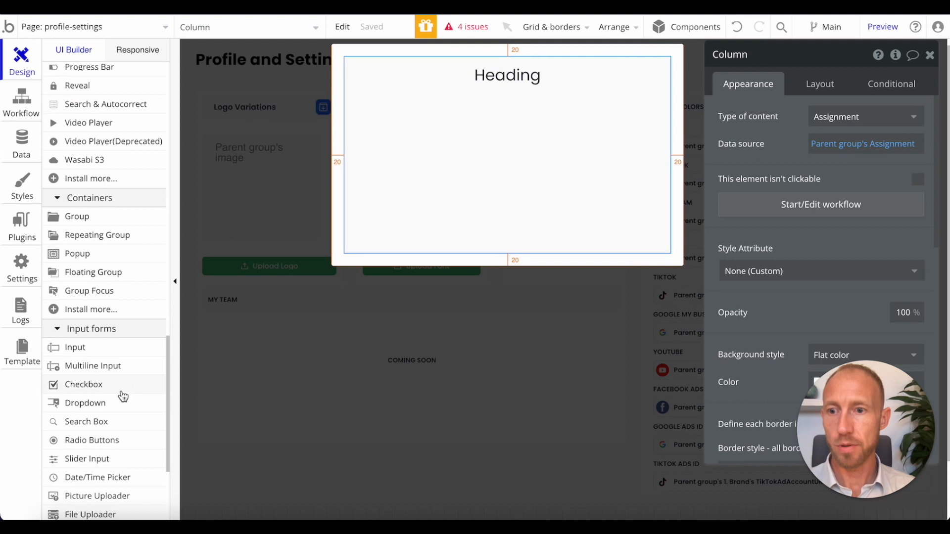
{"action": "scroll", "coordinate": [123, 396], "scroll_direction": "down", "scroll_amount": 5}
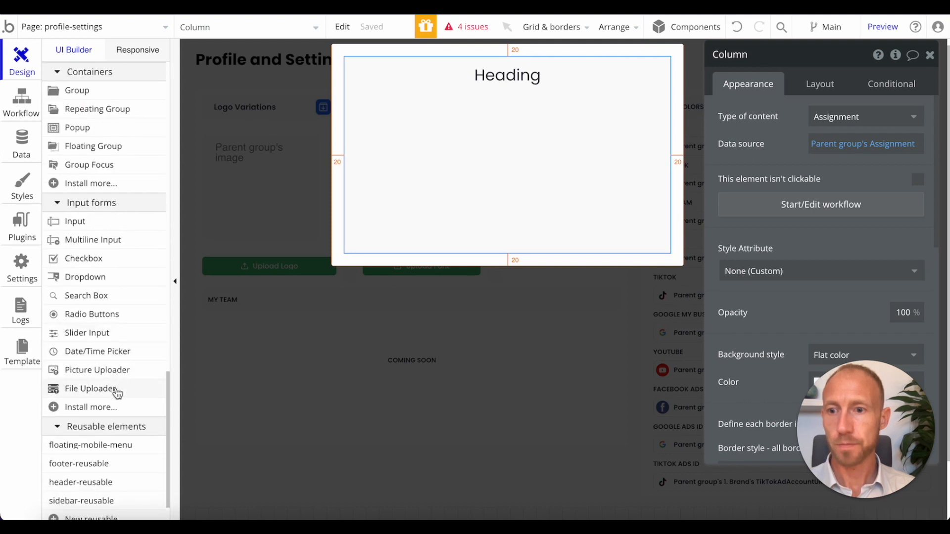
{"action": "left_click", "coordinate": [115, 390]}
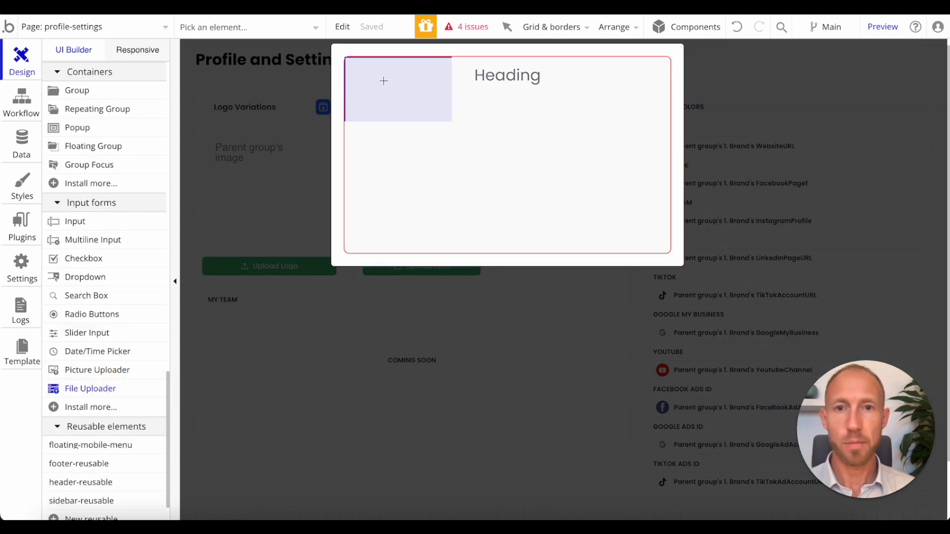
{"action": "left_click", "coordinate": [454, 133]}
{"action": "left_click_drag", "start_coordinate": [454, 133], "coordinate": [577, 154]}
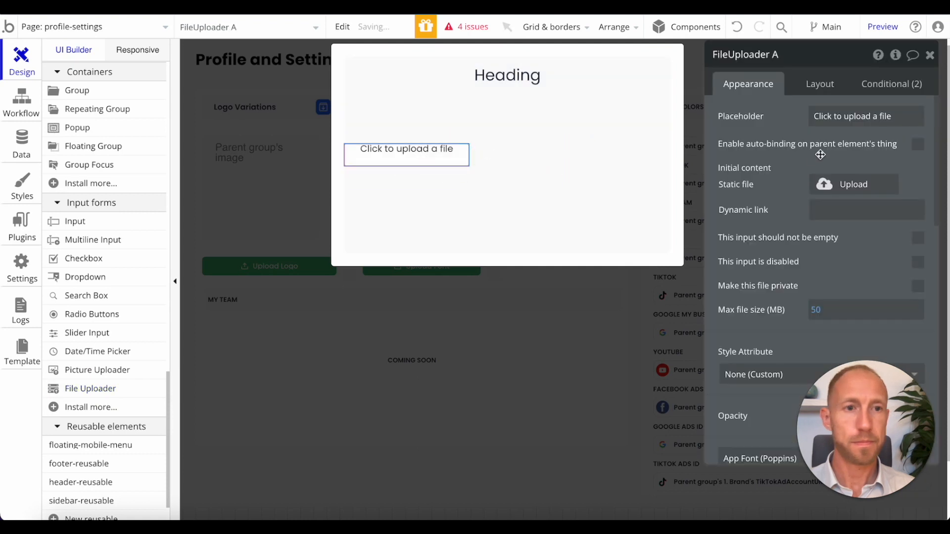
- Center the file uploader in its parent container and set its height to 190 px
{"action": "left_click_drag", "start_coordinate": [822, 56], "coordinate": [749, 57]}
{"action": "left_click", "coordinate": [746, 84]}
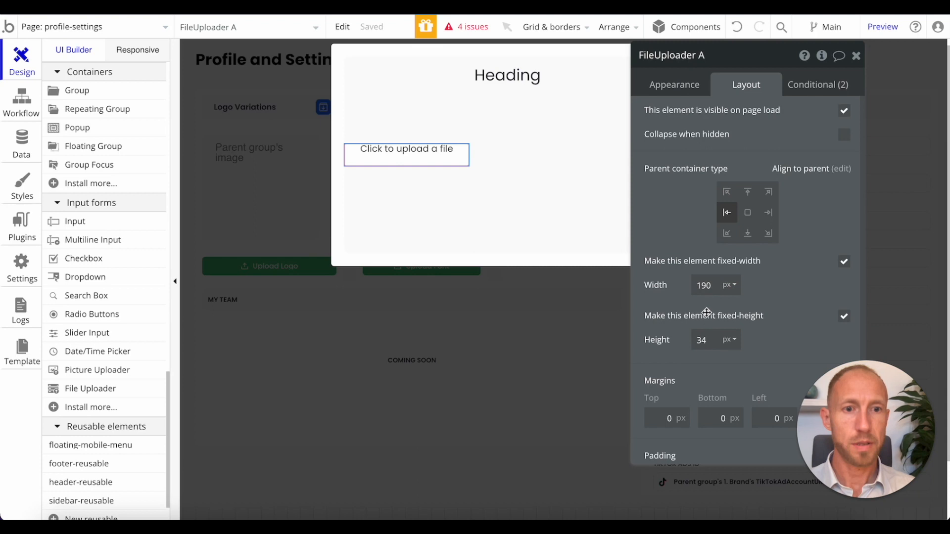
{"action": "left_click", "coordinate": [747, 212]}
{"action": "left_click", "coordinate": [702, 340]}
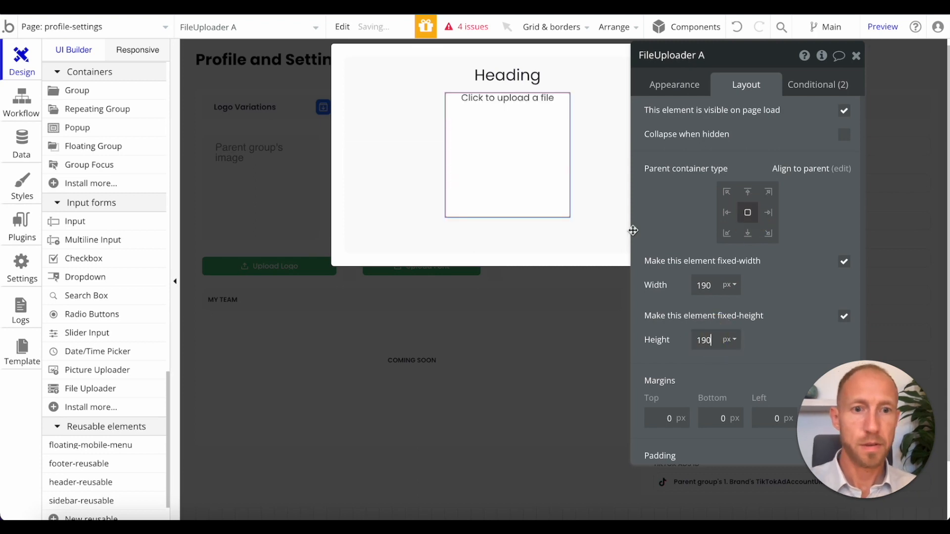
- Center the file uploader's placeholder text vertically
{"action": "left_click", "coordinate": [674, 89]}
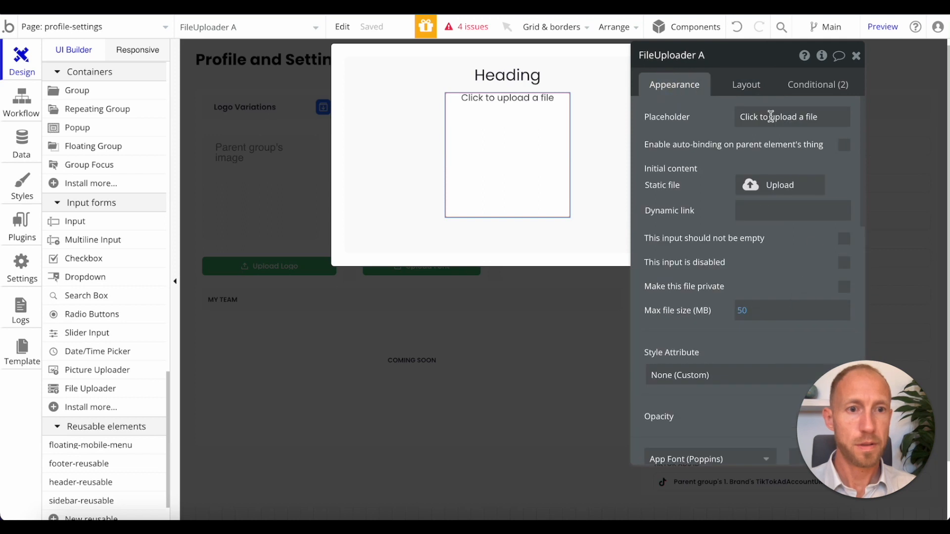
{"action": "left_click_drag", "start_coordinate": [759, 66], "coordinate": [693, 74]}
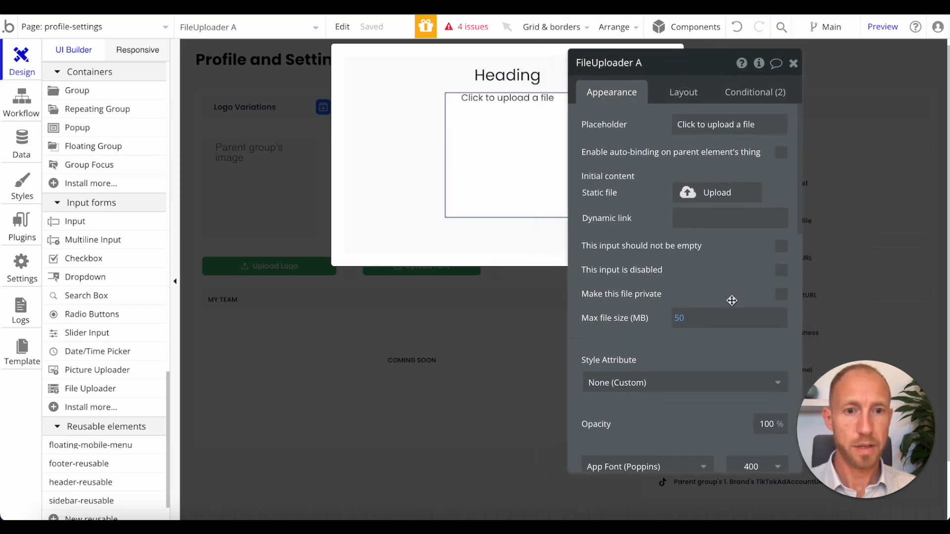
{"action": "scroll", "coordinate": [698, 292], "scroll_direction": "down", "scroll_amount": 6}
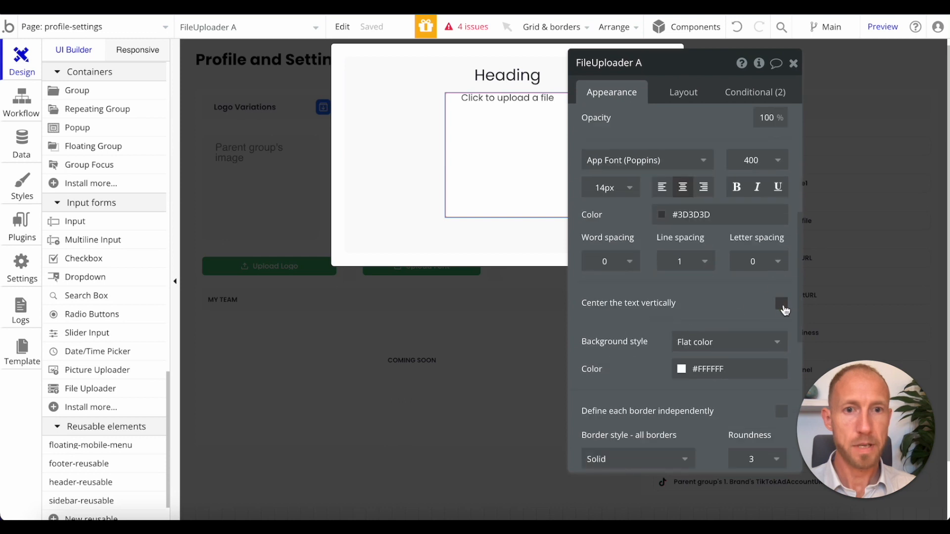
{"action": "left_click", "coordinate": [781, 303]}
{"action": "left_click_drag", "start_coordinate": [708, 74], "coordinate": [800, 63]}
- Replace the popup heading's text with "Uplo"
{"action": "left_click", "coordinate": [507, 82]}
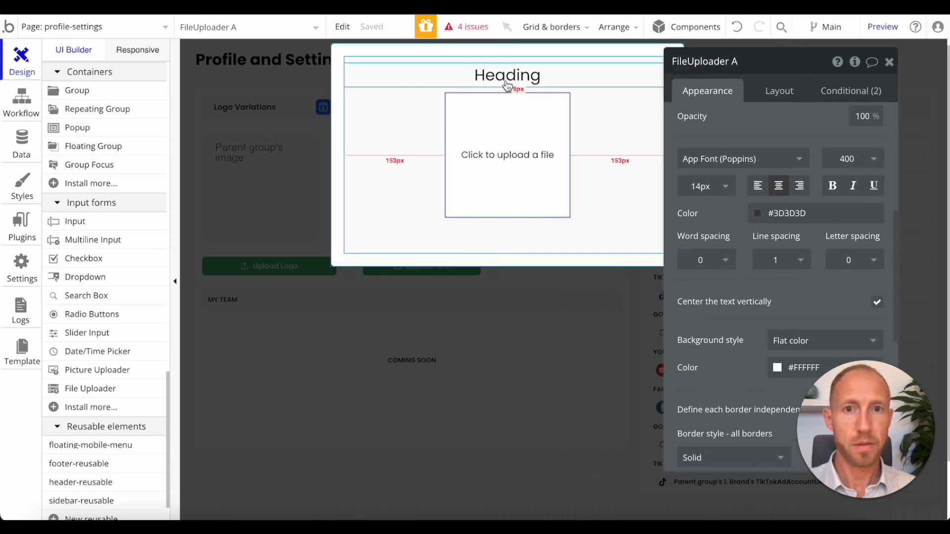
{"action": "left_click", "coordinate": [693, 92]}
{"action": "double_click", "coordinate": [714, 128]}
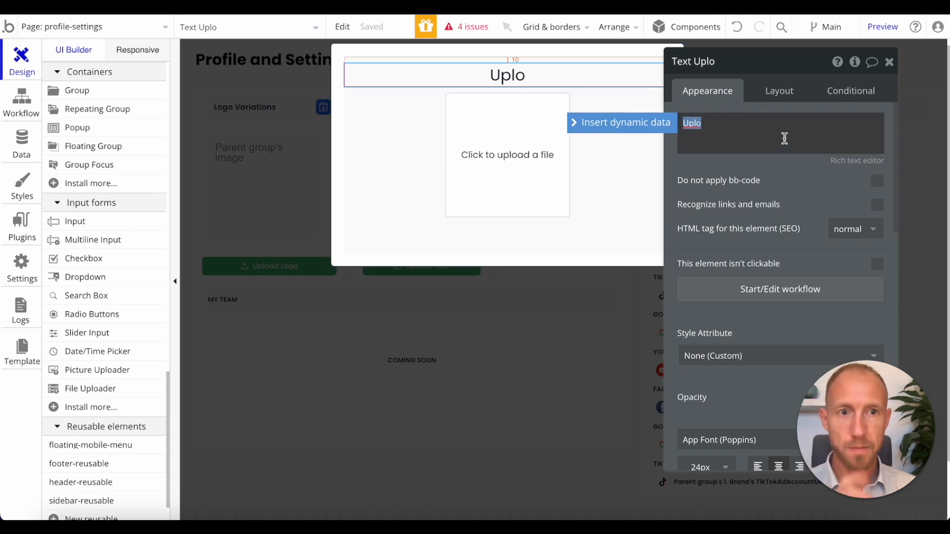
- Set the file uploader's placeholder to "Click to upload a font file"
{"action": "left_click", "coordinate": [540, 158]}
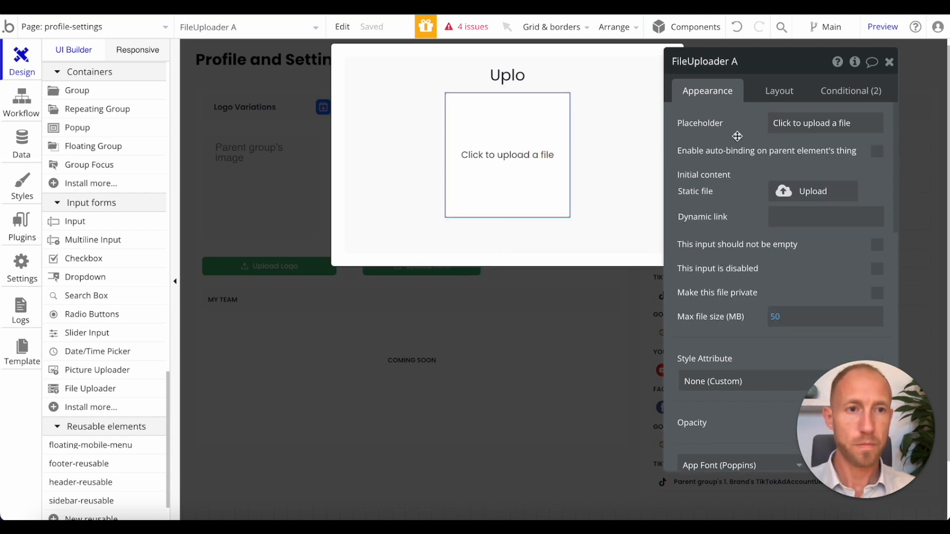
{"action": "left_click", "coordinate": [817, 123]}
{"action": "left_click", "coordinate": [844, 123]}
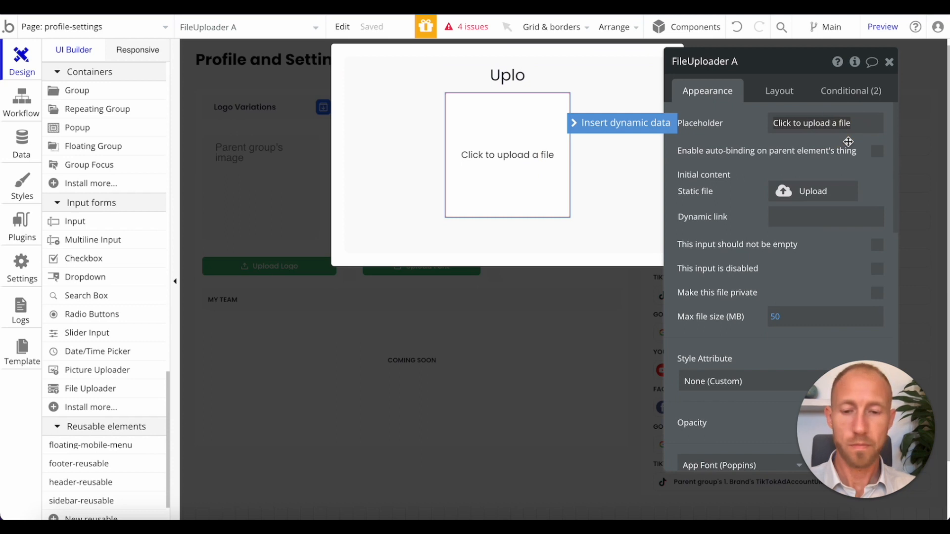
{"action": "left_click", "coordinate": [658, 112]}
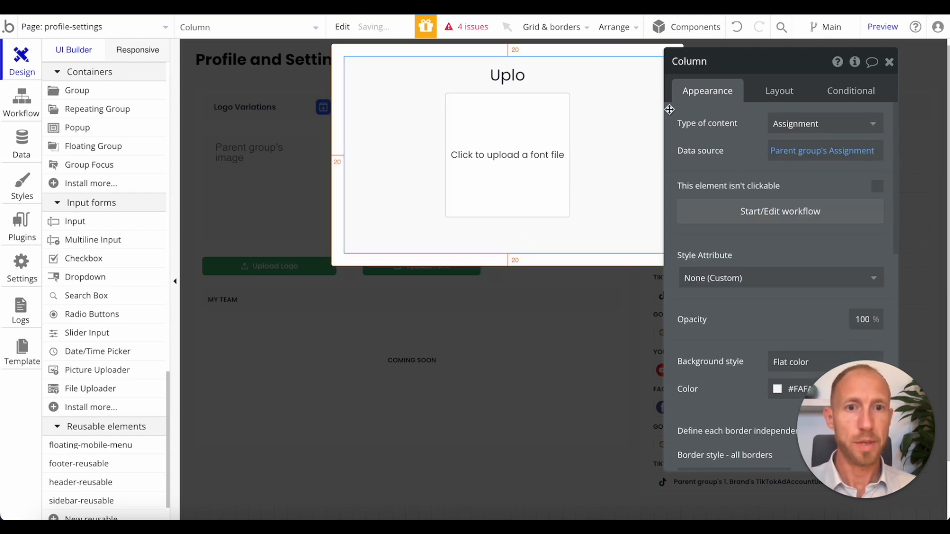
- Rename the popup to "Popup Font"
{"action": "left_click", "coordinate": [631, 259]}
{"action": "left_click", "coordinate": [718, 63]}
{"action": "double_click", "coordinate": [714, 61]}
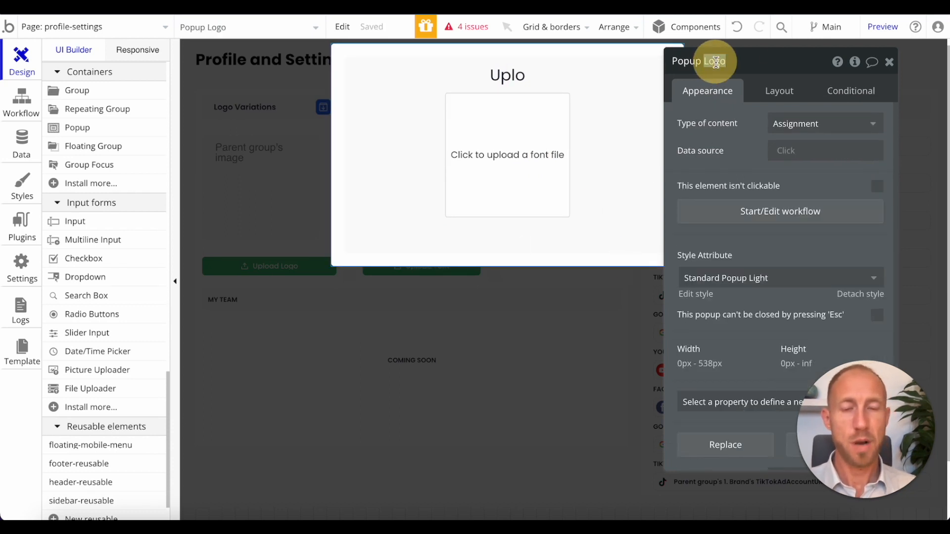
{"action": "type", "text": "Font"}
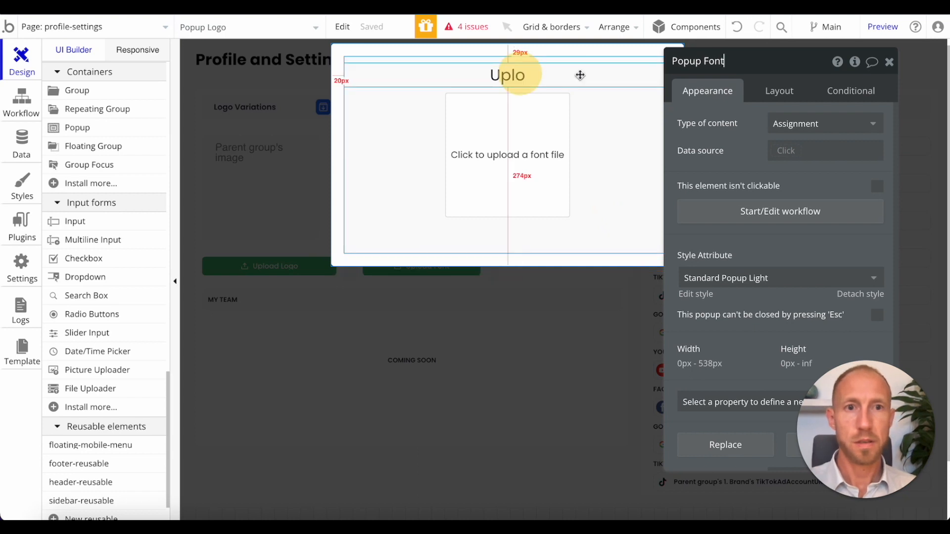
- Complete the popup heading's text so it reads "Upload"
{"action": "left_click", "coordinate": [509, 75]}
{"action": "left_click", "coordinate": [719, 124]}
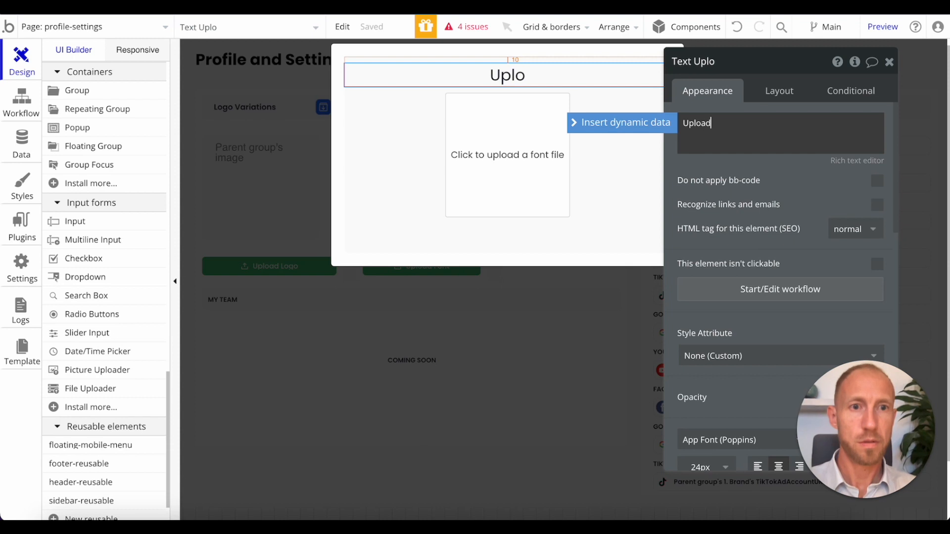
{"action": "type", "text": "ad"}
{"action": "left_click", "coordinate": [371, 318]}
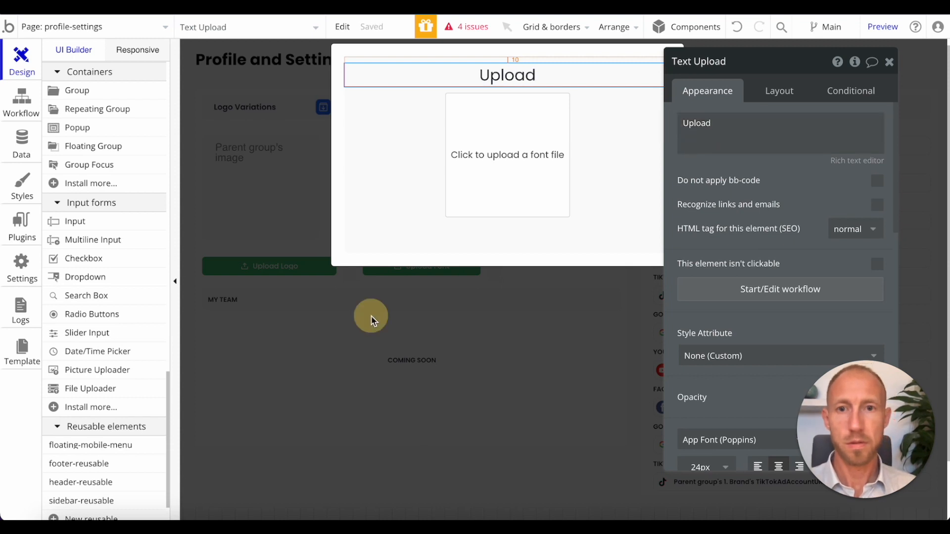
- Copy the green Upload Font button from the font files column into Popup Font
{"action": "left_click", "coordinate": [367, 270]}
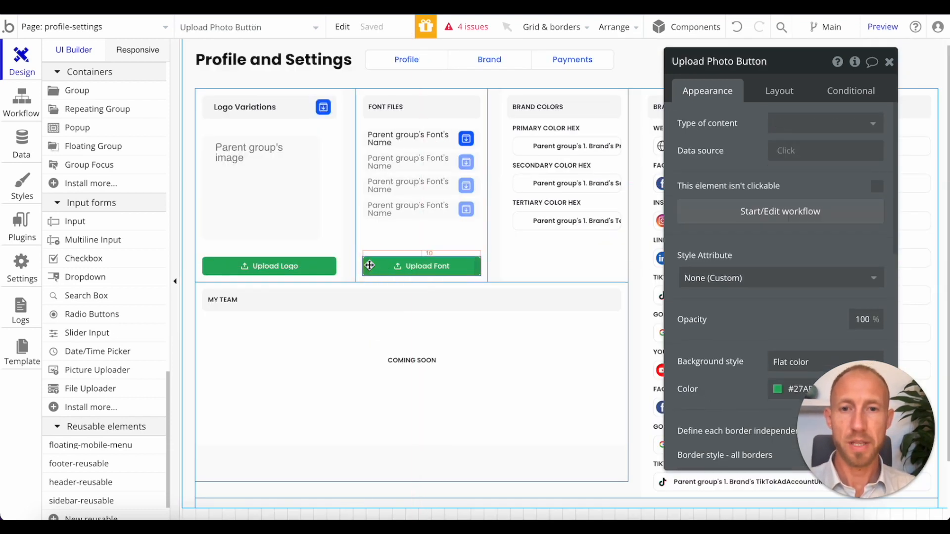
{"action": "scroll", "coordinate": [99, 115], "scroll_direction": "up", "scroll_amount": 2}
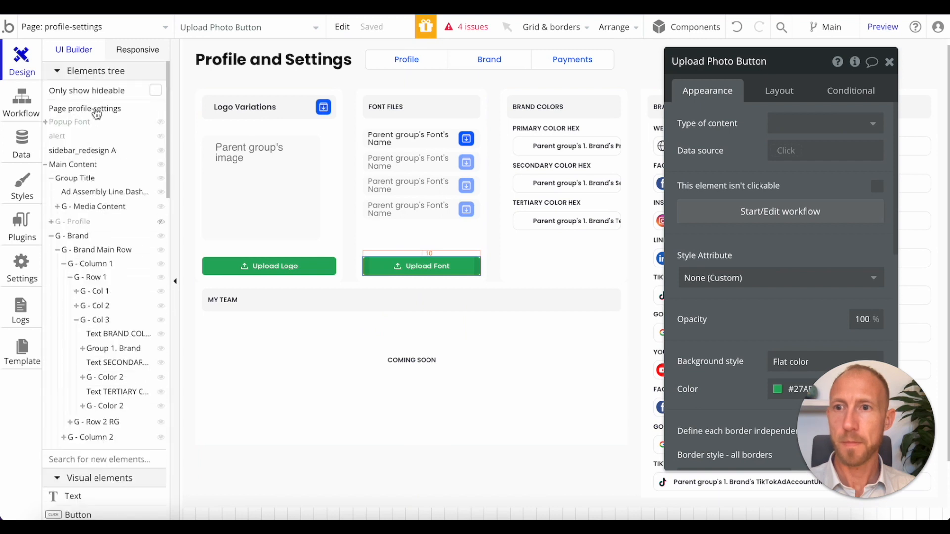
{"action": "left_click", "coordinate": [79, 121]}
{"action": "left_click", "coordinate": [601, 192]}
{"action": "key", "text": "ctrl+v"}
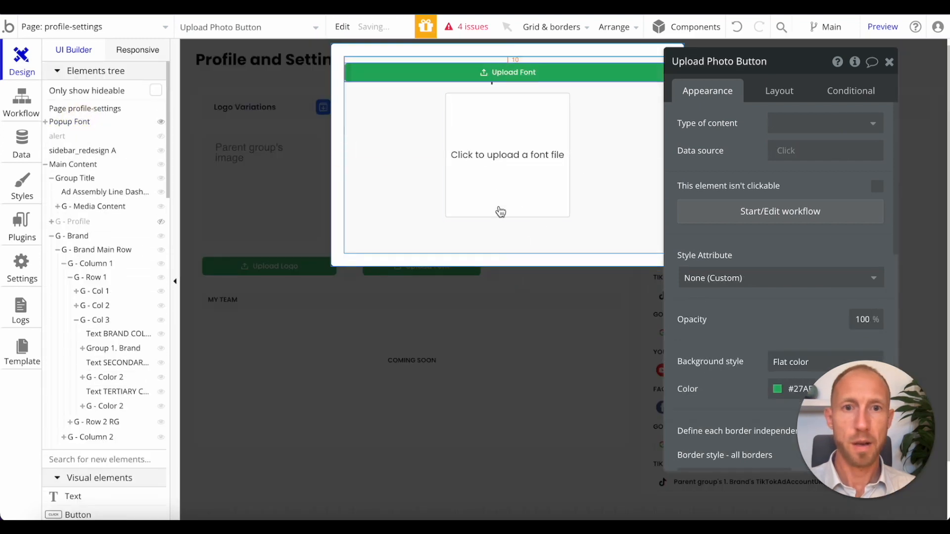
- Align the copied Upload Font button to the popup's bottom centre and make it fixed-width at 180 px
{"action": "left_click", "coordinate": [779, 91]}
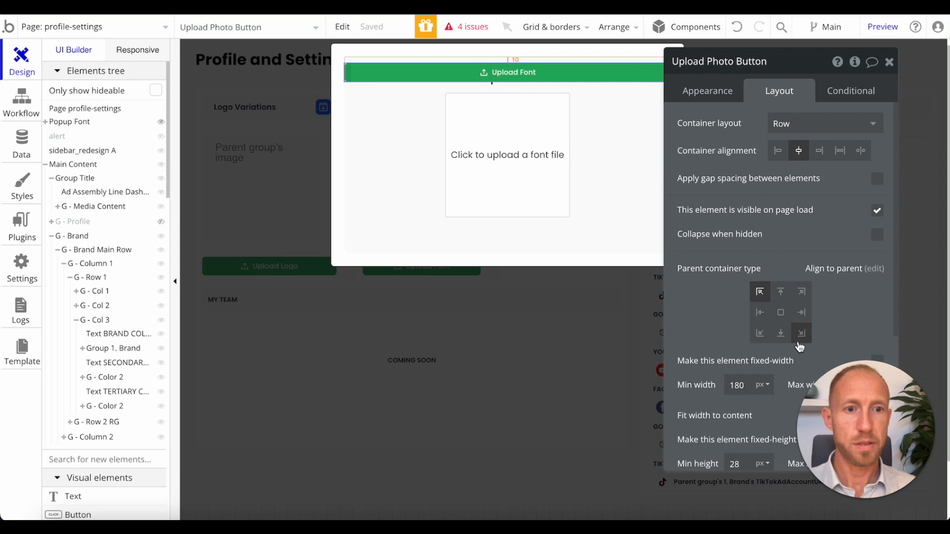
{"action": "left_click", "coordinate": [780, 330]}
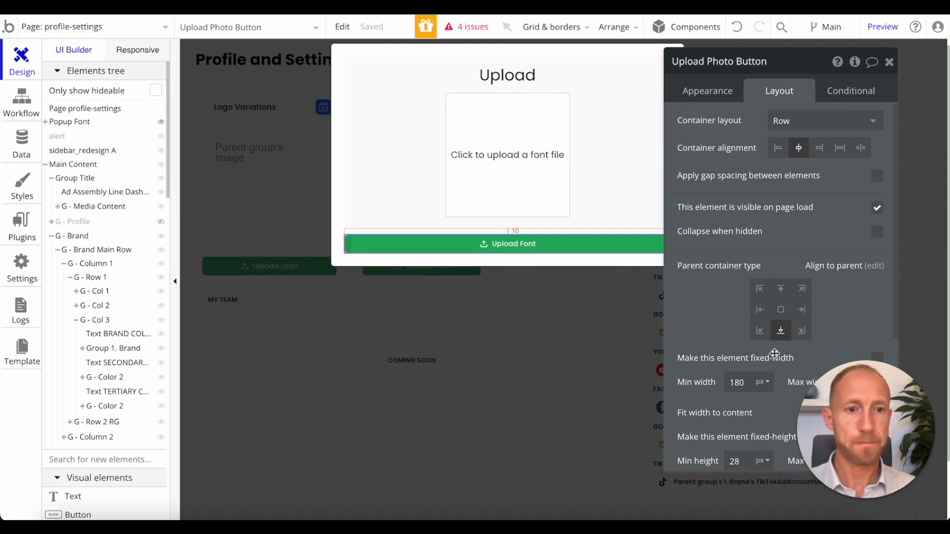
{"action": "left_click_drag", "start_coordinate": [811, 64], "coordinate": [875, 63]}
{"action": "left_click", "coordinate": [730, 348]}
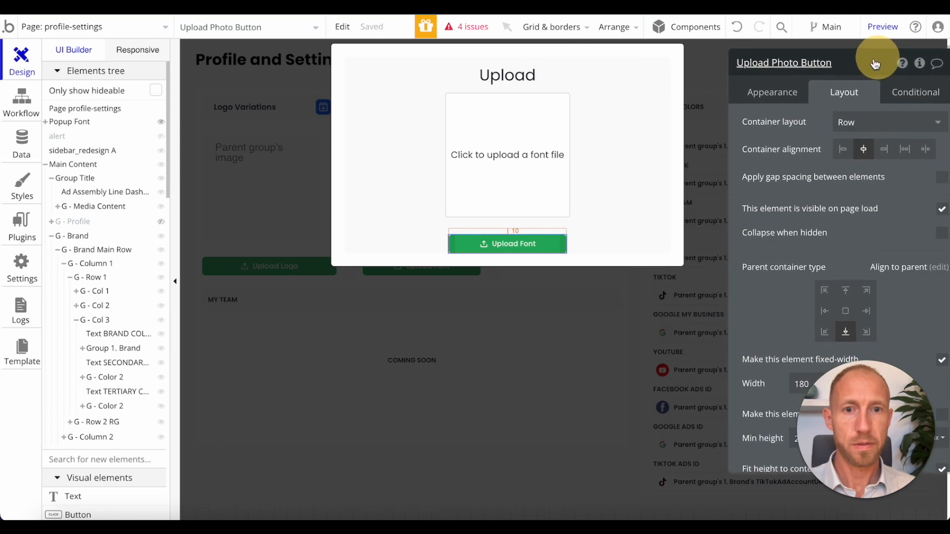
- Set the popup file uploader's fixed width and height to 180 px each
{"action": "left_click", "coordinate": [499, 187]}
{"action": "double_click", "coordinate": [771, 286]}
{"action": "key", "text": "Tab"}
{"action": "type", "text": "1"}
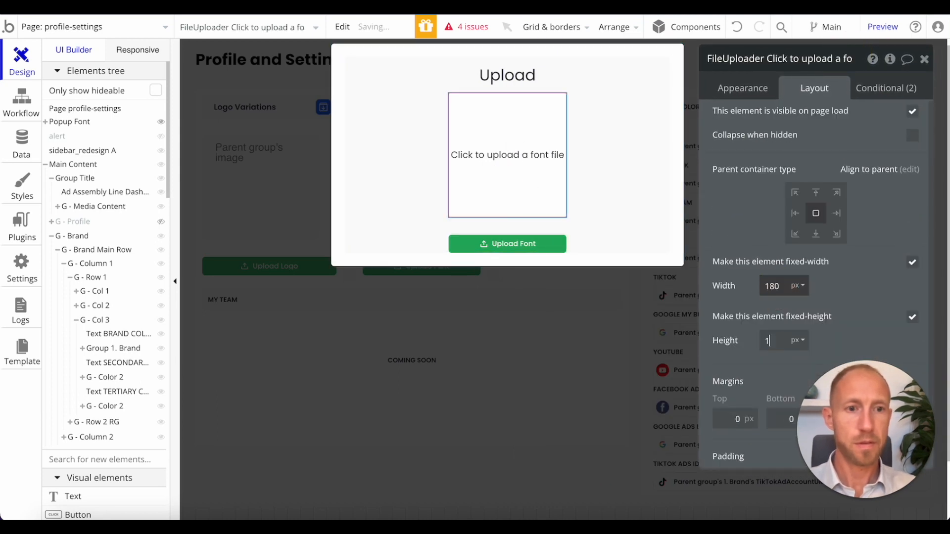
{"action": "type", "text": "80"}
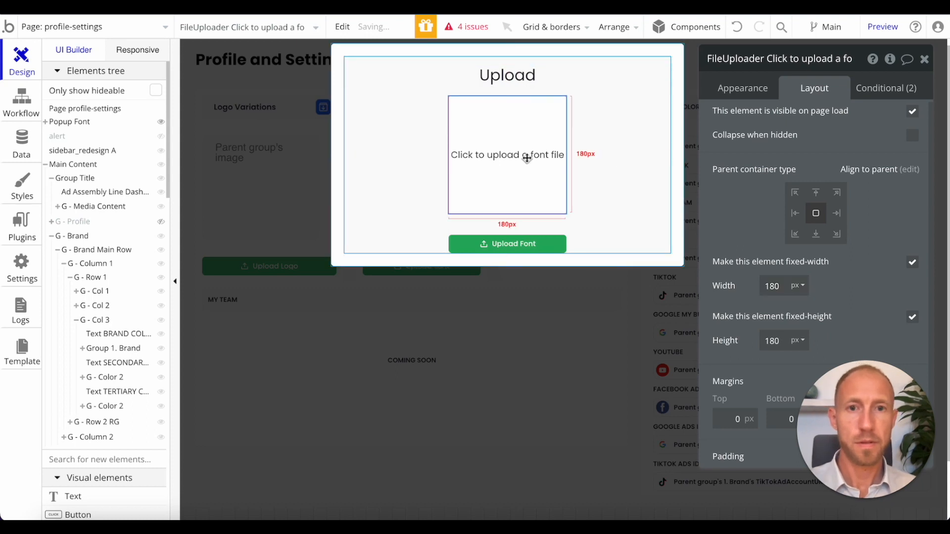
- Set the file uploader's font size to 13 px
{"action": "left_click", "coordinate": [735, 93]}
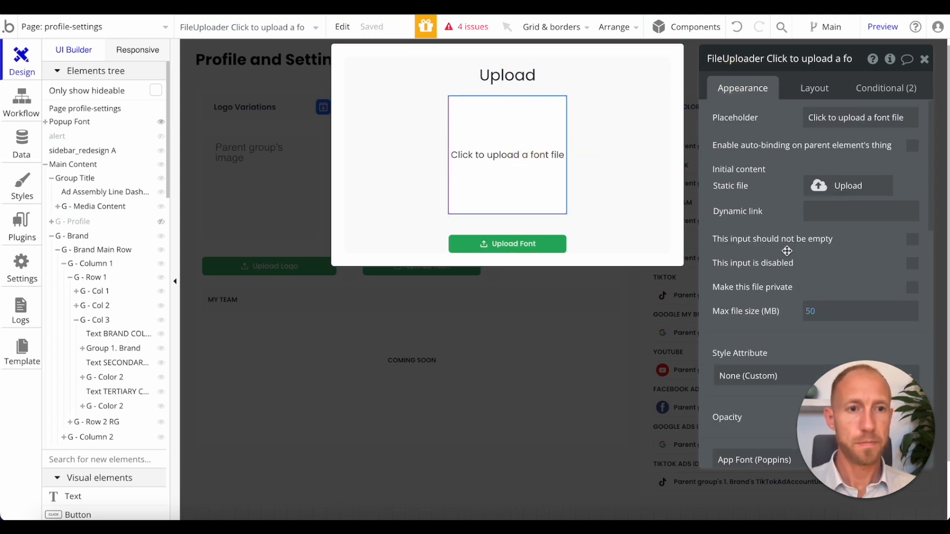
{"action": "scroll", "coordinate": [787, 251], "scroll_direction": "down", "scroll_amount": 5}
{"action": "left_click", "coordinate": [742, 225]}
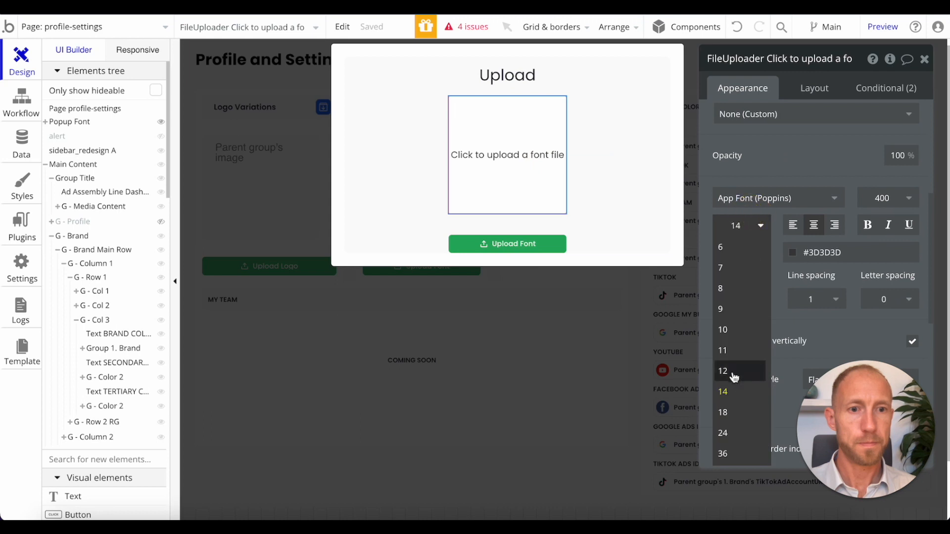
{"action": "type", "text": "13"}
{"action": "key", "text": "Return"}
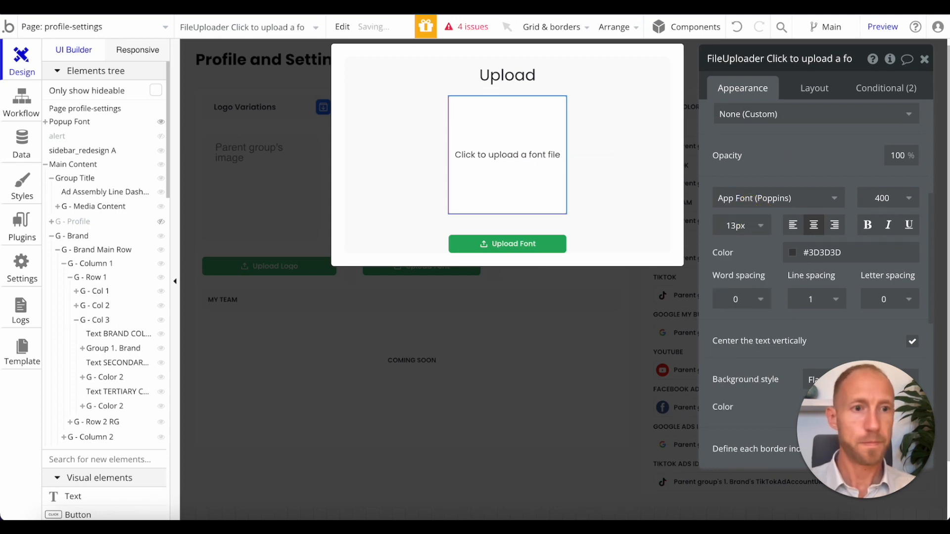
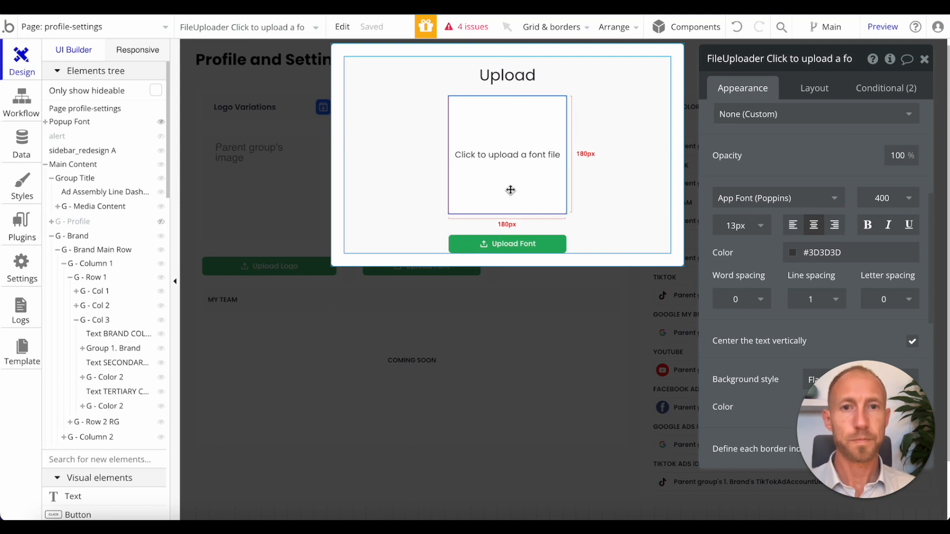
- Change the popup heading to "Font Uploader" and set Popup Font's maximum width to 420 px
{"action": "left_click", "coordinate": [531, 74]}
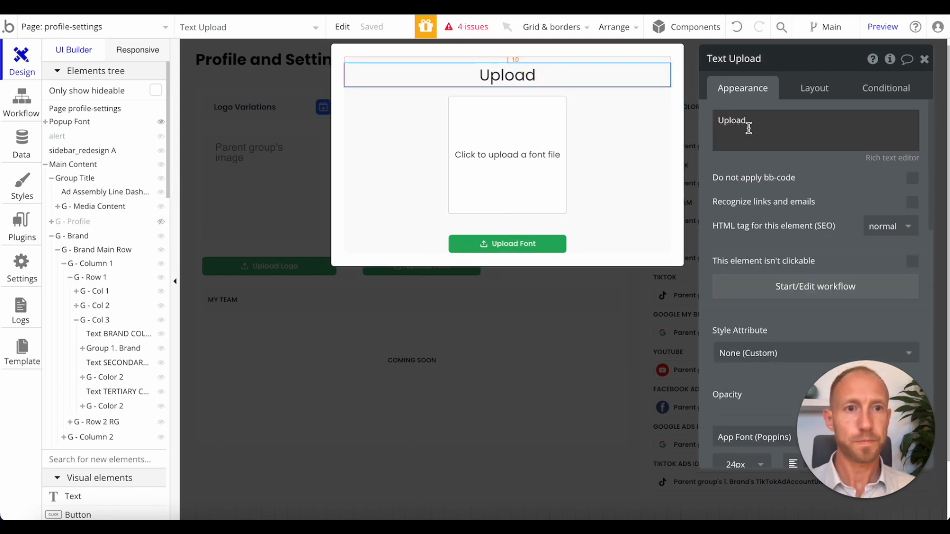
{"action": "double_click", "coordinate": [742, 121]}
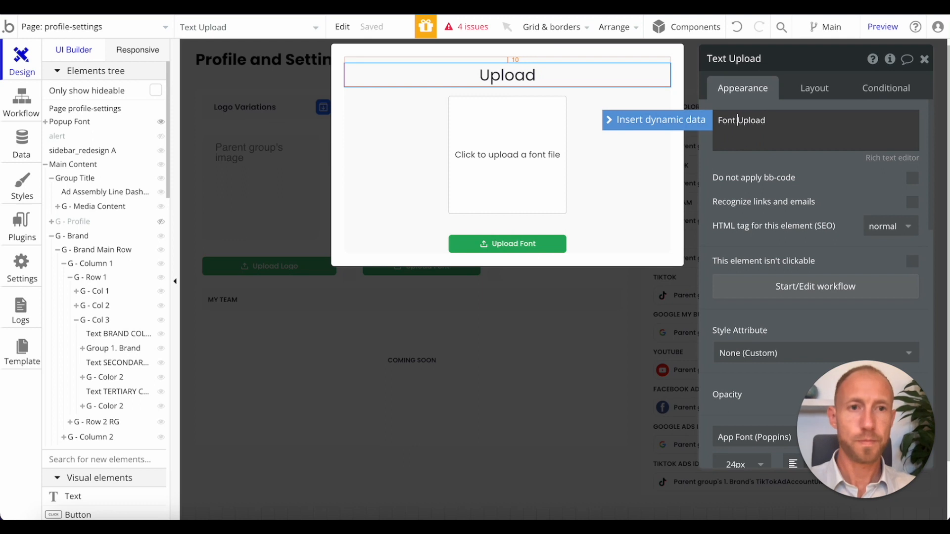
{"action": "left_click", "coordinate": [676, 234]}
{"action": "scroll", "coordinate": [821, 236], "scroll_direction": "down", "scroll_amount": 3}
{"action": "left_click", "coordinate": [806, 94]}
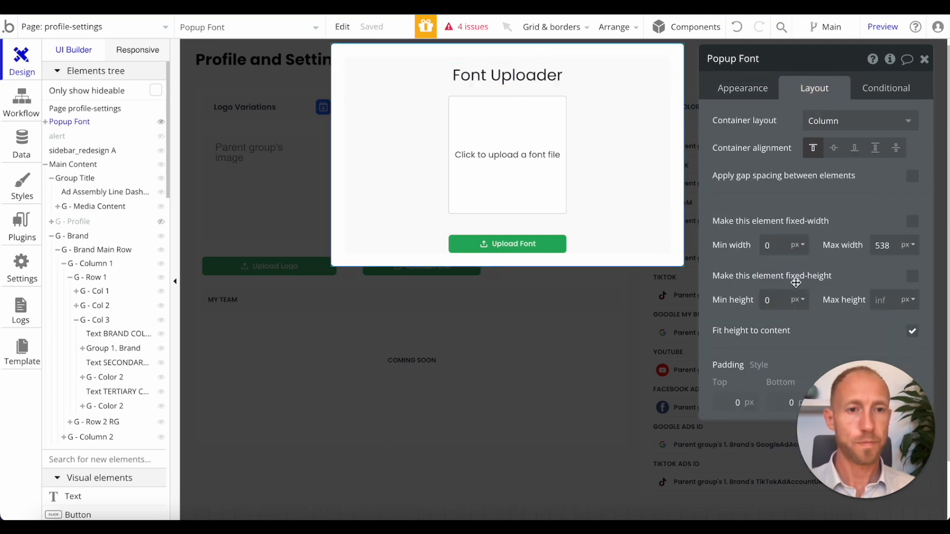
{"action": "left_click", "coordinate": [880, 246]}
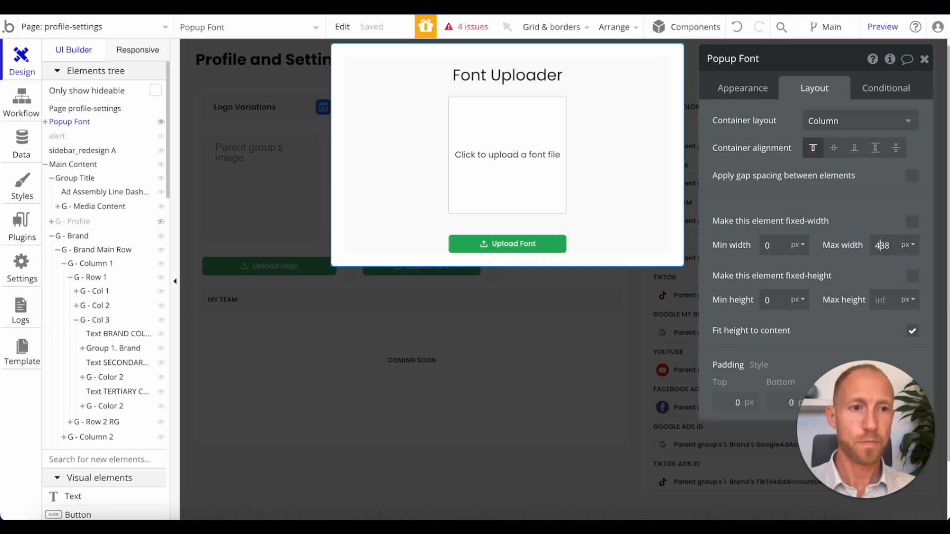
{"action": "type", "text": "42"}
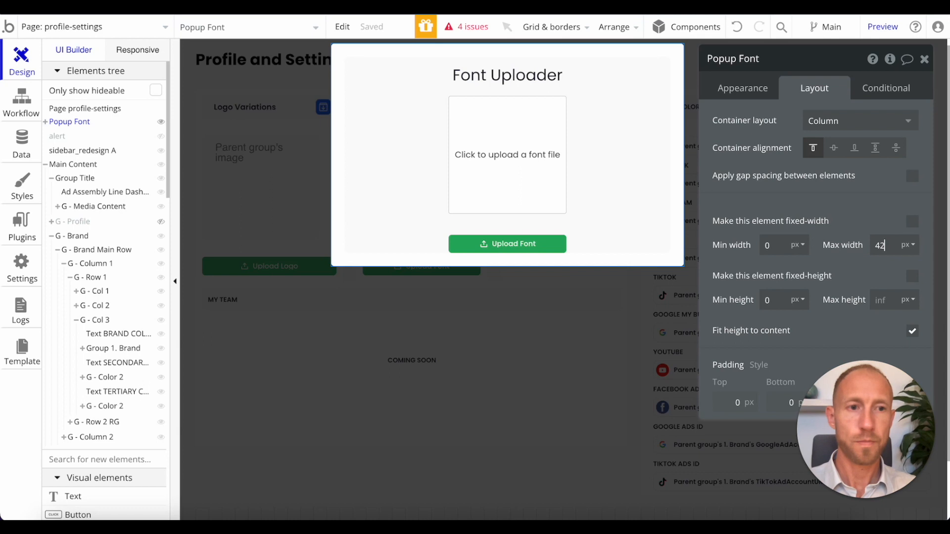
{"action": "type", "text": "0"}
- Set the minimum width of the Column group inside Popup Font to 0 px
{"action": "left_click", "coordinate": [622, 218]}
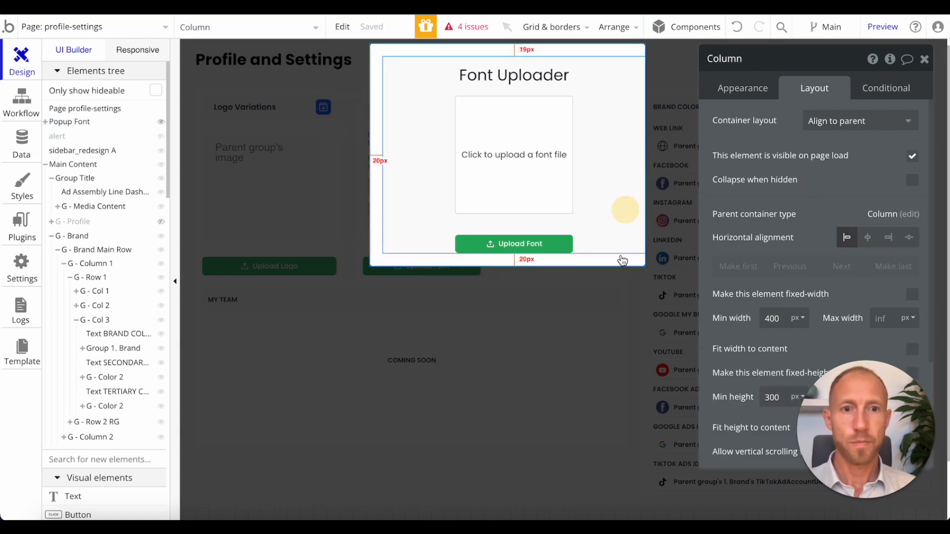
{"action": "scroll", "coordinate": [802, 330], "scroll_direction": "down", "scroll_amount": 3}
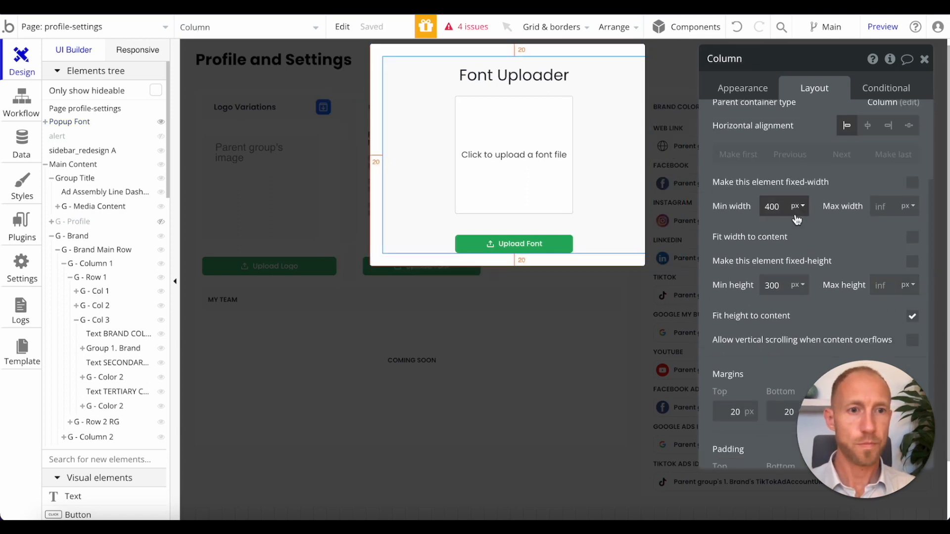
{"action": "left_click", "coordinate": [787, 203]}
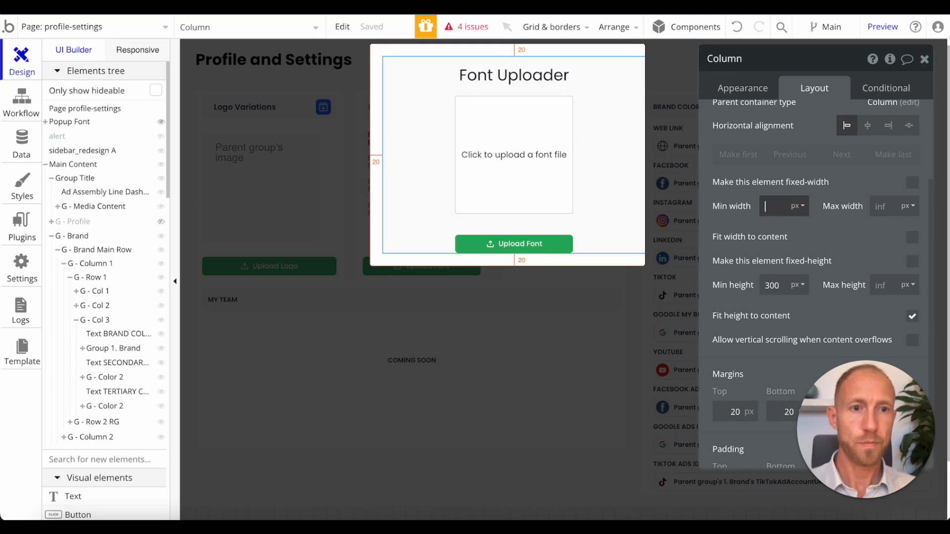
{"action": "type", "text": "0"}
{"action": "left_click", "coordinate": [856, 240]}
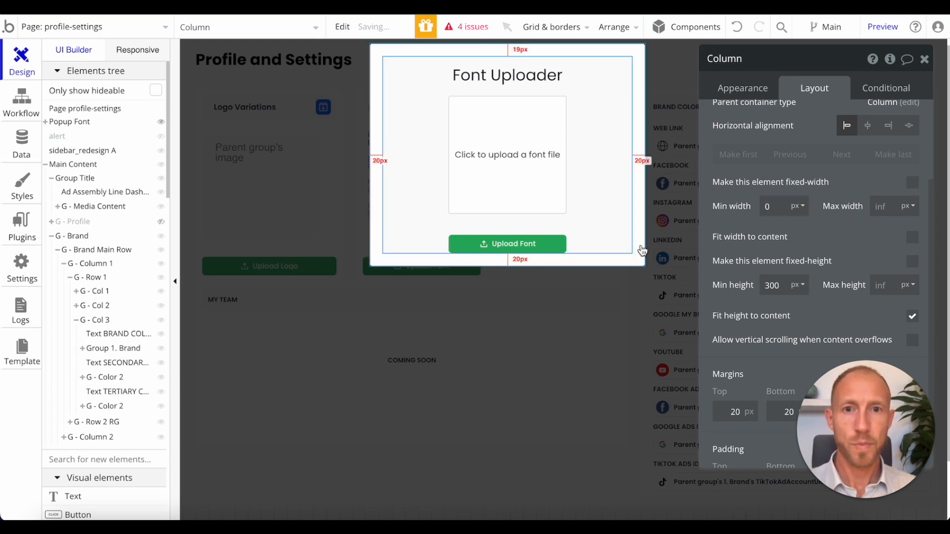
{"action": "left_click", "coordinate": [634, 234]}
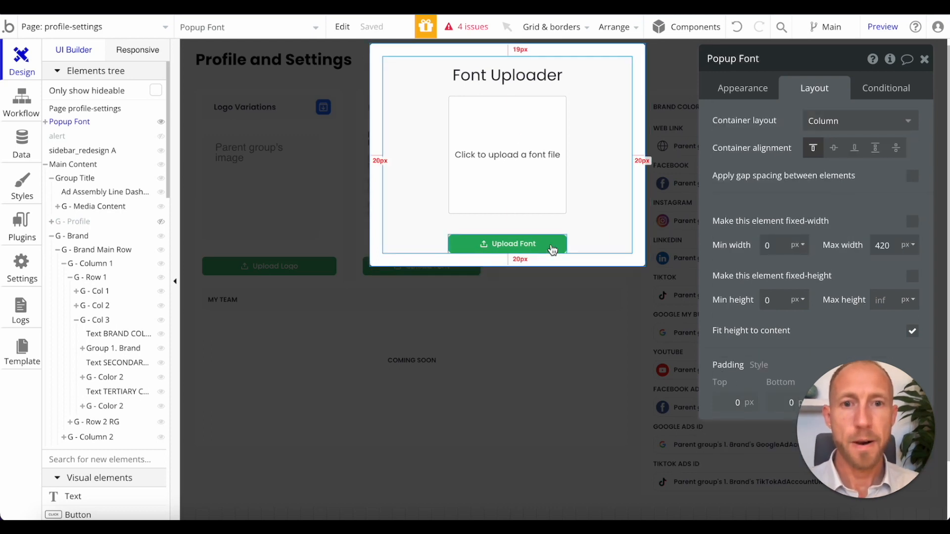
- Rename the button inside Popup Font to "Upload Font Button"
{"action": "left_click", "coordinate": [556, 248]}
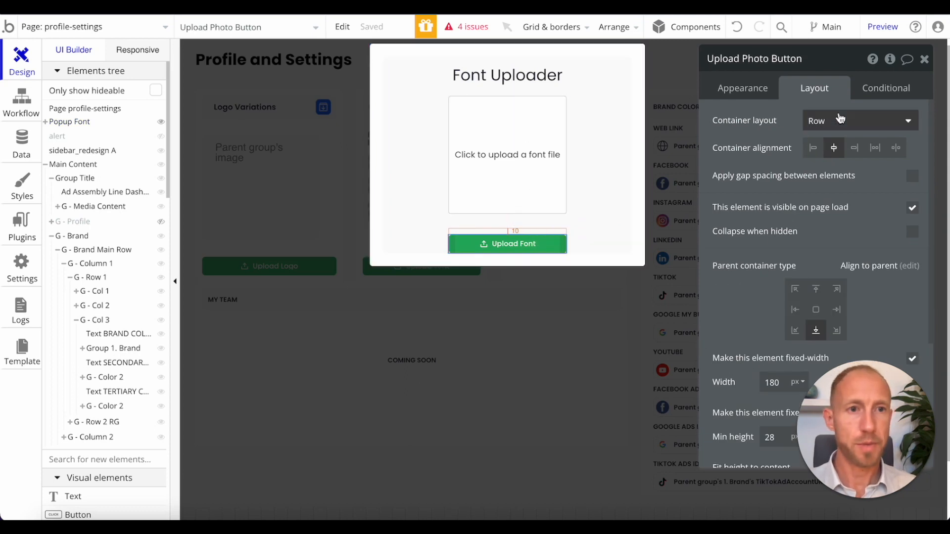
{"action": "left_click", "coordinate": [731, 87]}
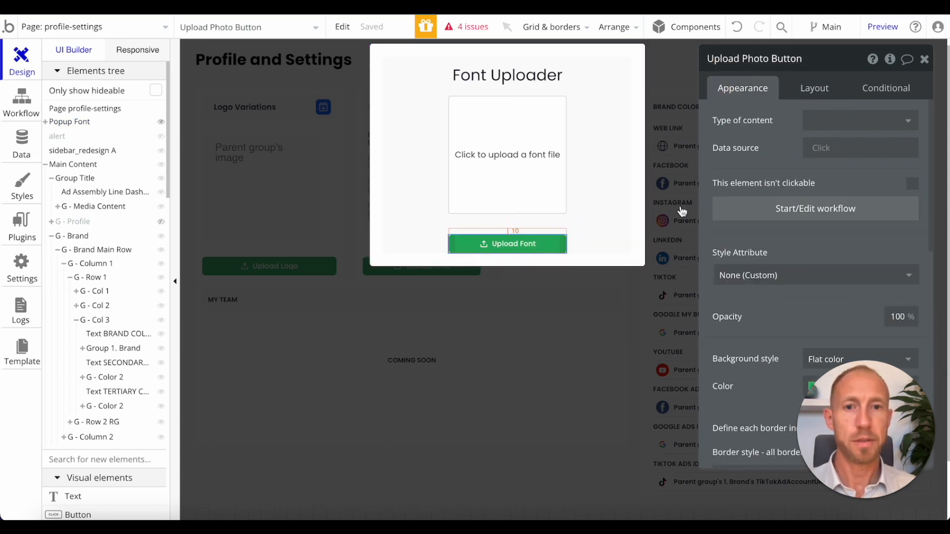
{"action": "left_click", "coordinate": [777, 60]}
{"action": "double_click", "coordinate": [778, 61]}
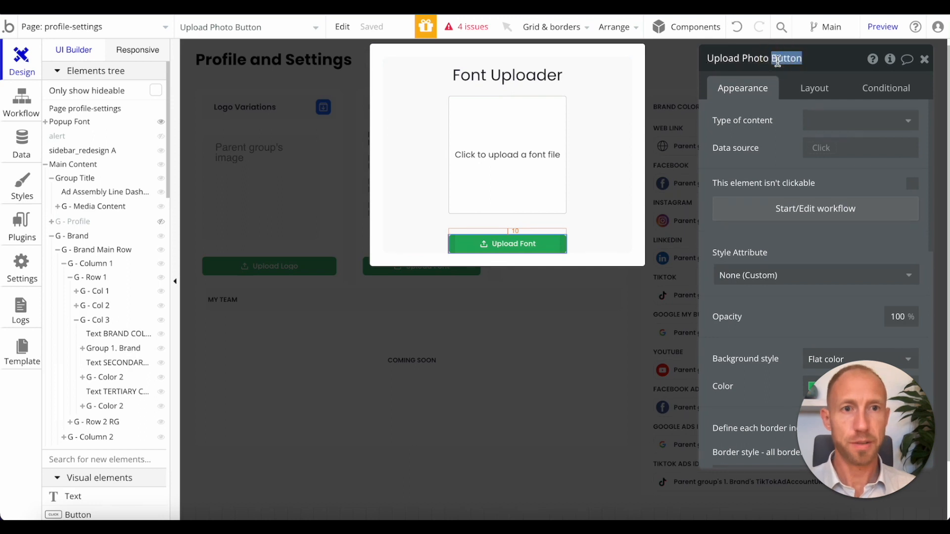
{"action": "double_click", "coordinate": [757, 58]}
{"action": "type", "text": "Fon"}
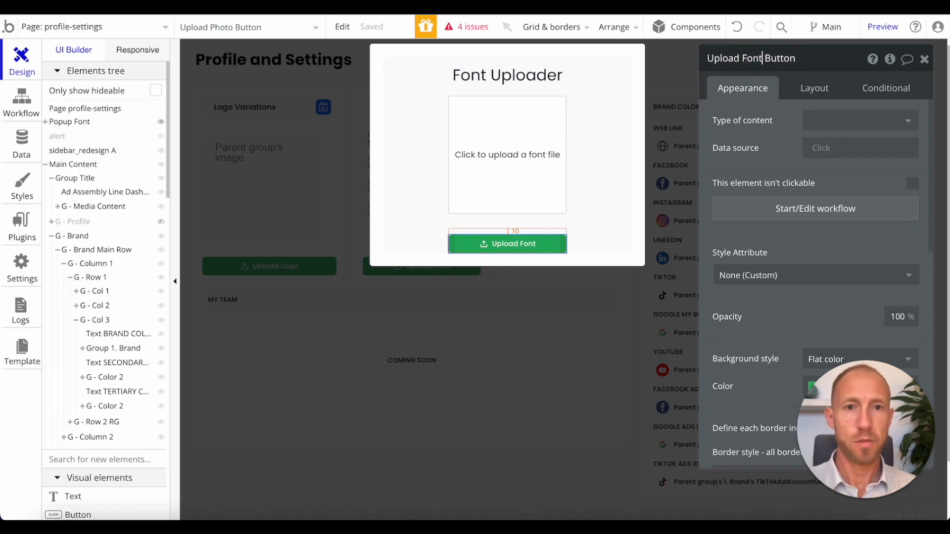
- Rename the green button under Logo Variations to "Upload Logo Button"
{"action": "left_click", "coordinate": [343, 274]}
{"action": "left_click", "coordinate": [324, 266]}
{"action": "left_click", "coordinate": [755, 57]}
{"action": "double_click", "coordinate": [755, 57]}
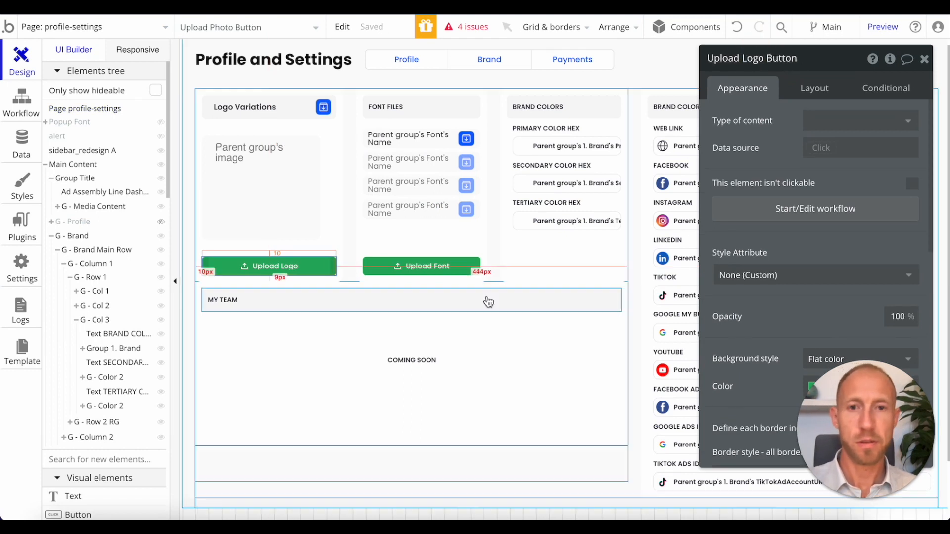
- Create a click workflow for the font files column's Upload Font button that shows Popup Font
{"action": "left_click", "coordinate": [469, 266]}
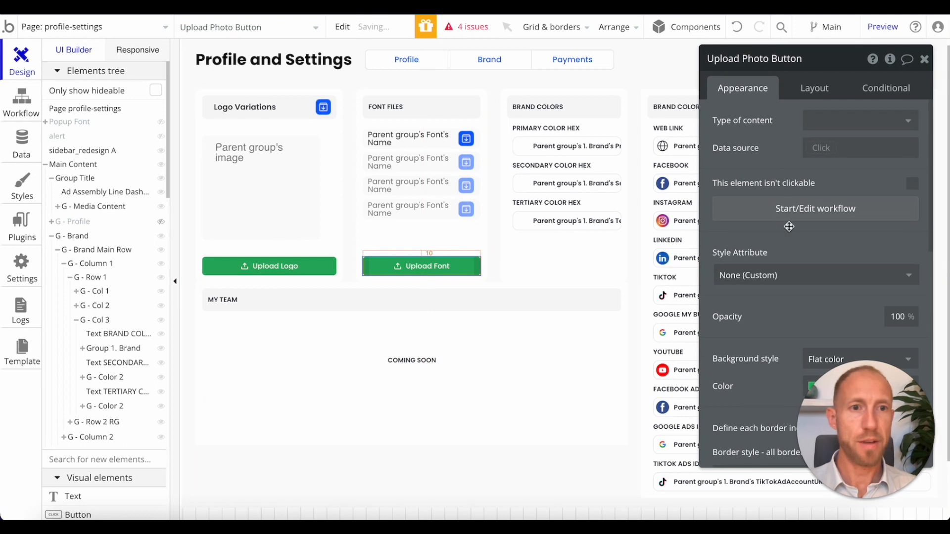
{"action": "left_click", "coordinate": [767, 208]}
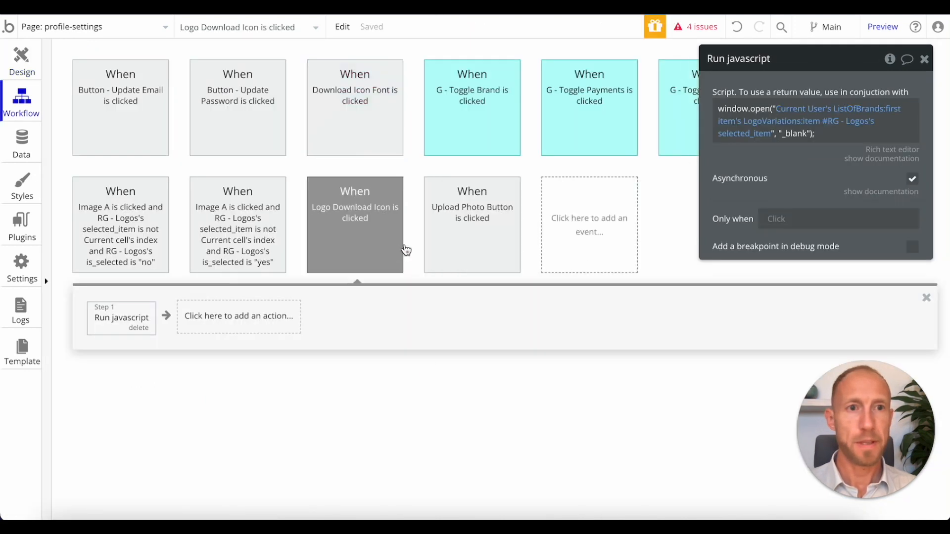
{"action": "left_click", "coordinate": [163, 316]}
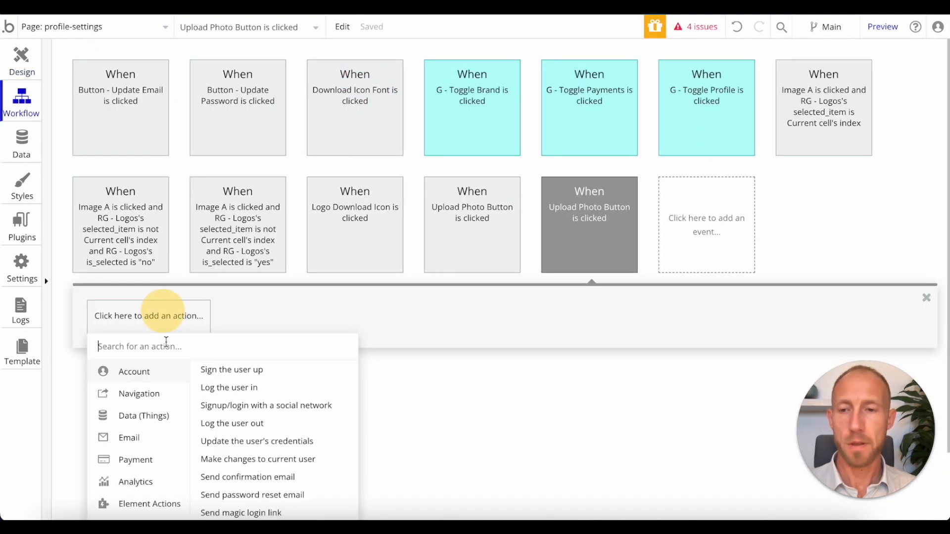
{"action": "scroll", "coordinate": [248, 322], "scroll_direction": "down", "scroll_amount": 2}
{"action": "mouse_move", "coordinate": [175, 404]}
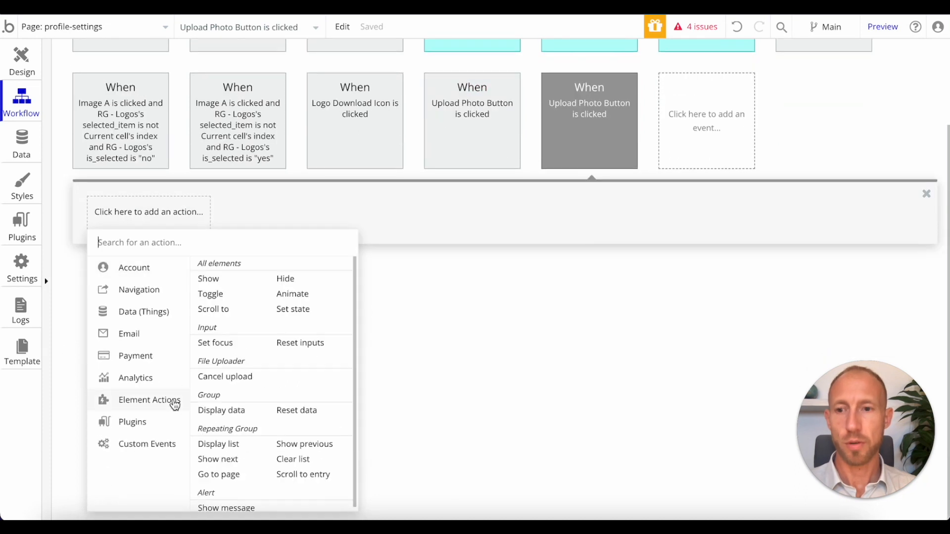
{"action": "left_click", "coordinate": [221, 278]}
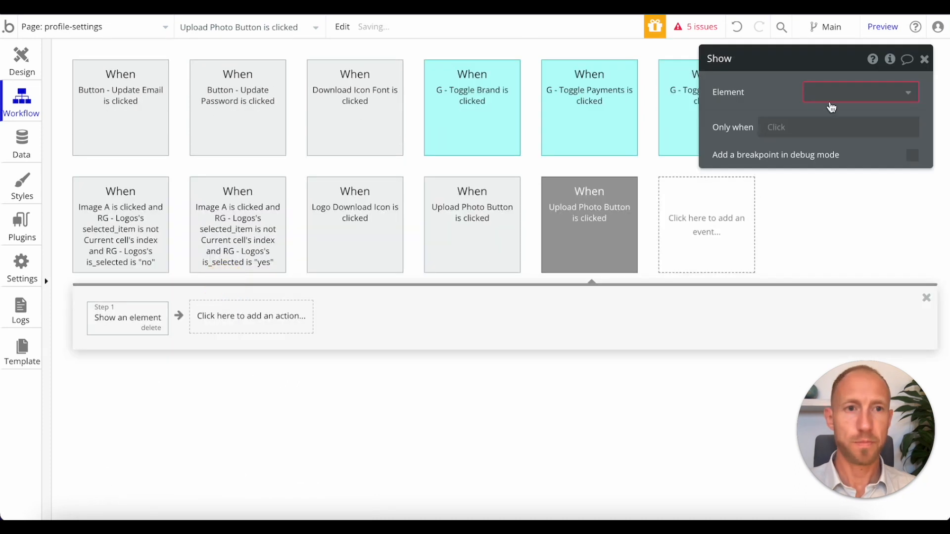
{"action": "left_click", "coordinate": [833, 99]}
{"action": "type", "text": "pop"}
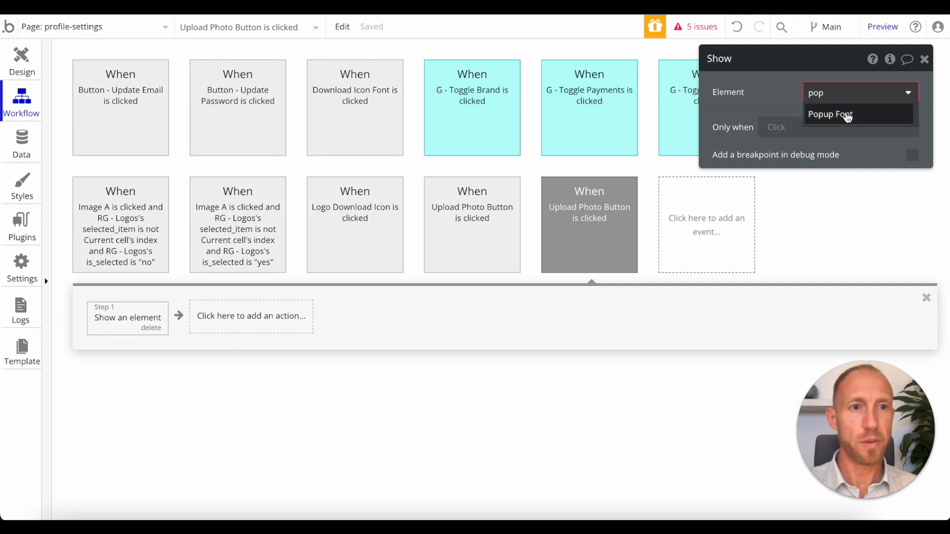
{"action": "left_click", "coordinate": [831, 114]}
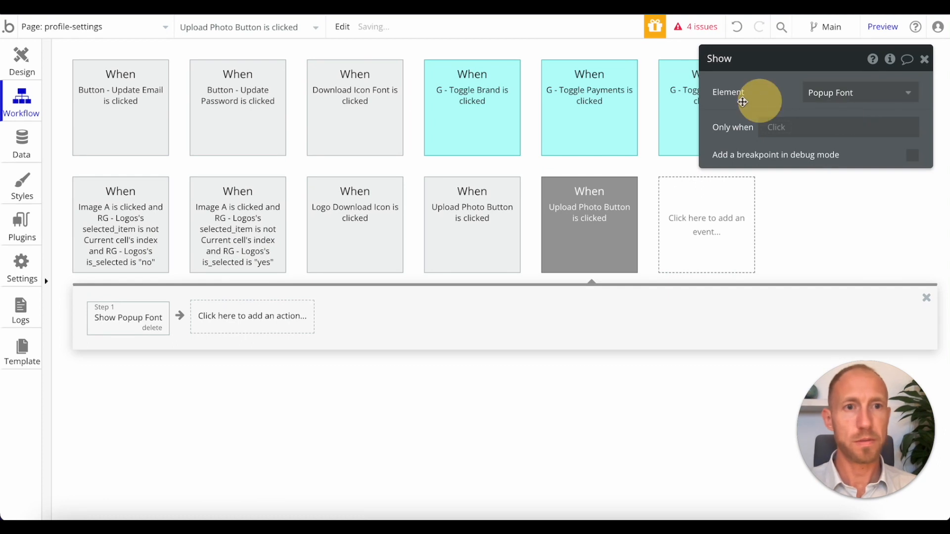
- Rename the green upload button inside Popup Font to "Upload Font Popup Button"
{"action": "left_click", "coordinate": [31, 64]}
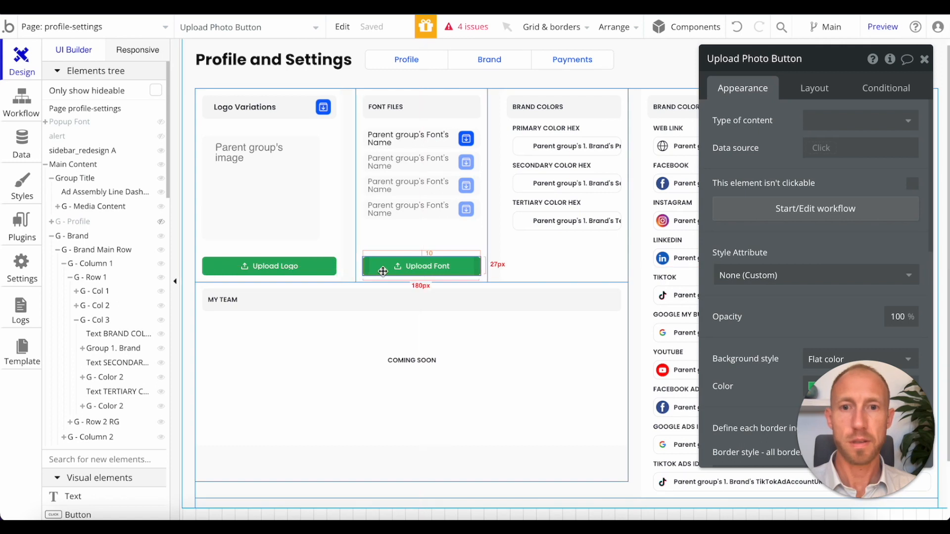
{"action": "left_click", "coordinate": [69, 122]}
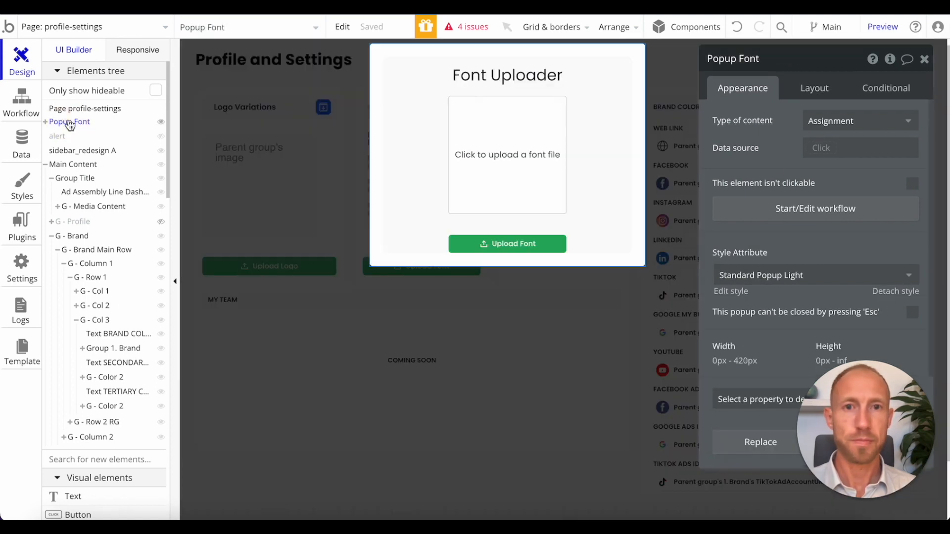
{"action": "left_click", "coordinate": [523, 75]}
{"action": "scroll", "coordinate": [779, 232], "scroll_direction": "down", "scroll_amount": 5}
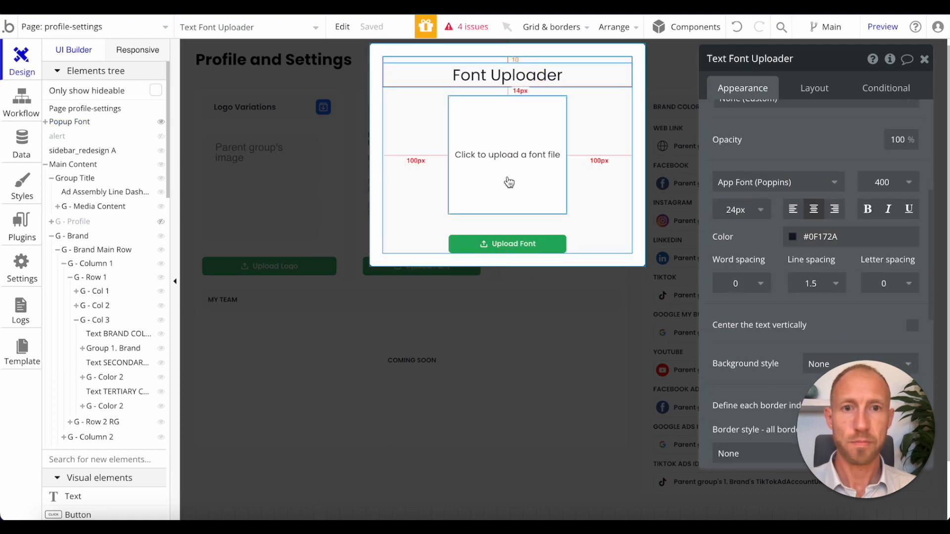
{"action": "left_click", "coordinate": [465, 245]}
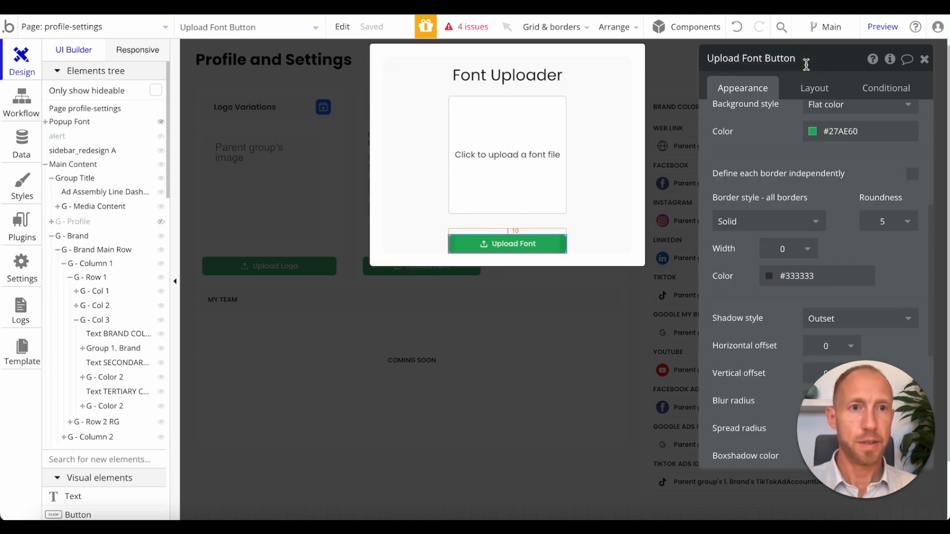
{"action": "left_click", "coordinate": [765, 58]}
{"action": "type", "text": "Popup"}
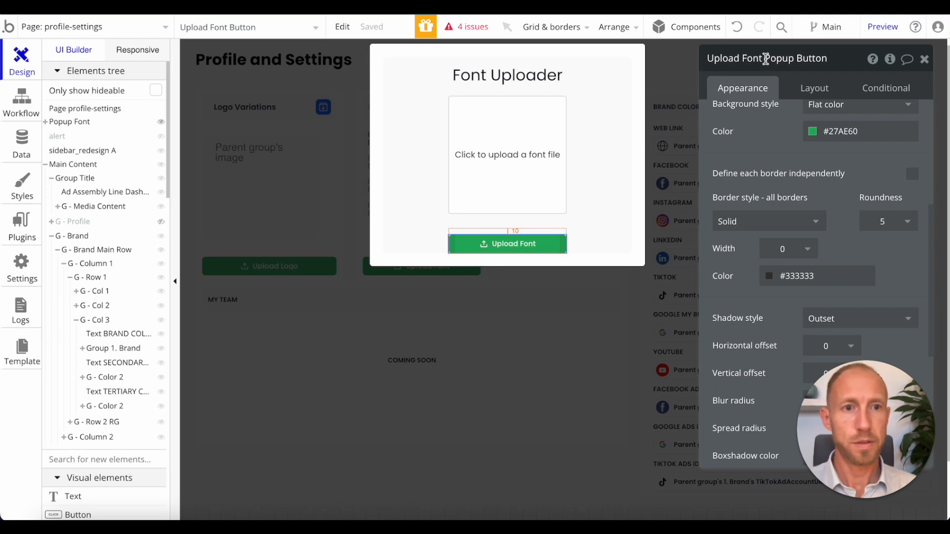
{"action": "left_click", "coordinate": [774, 150]}
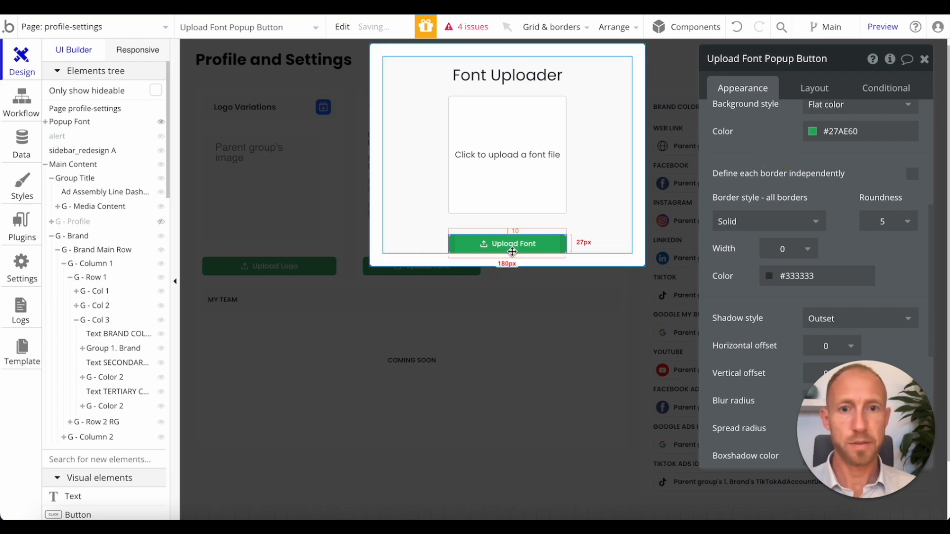
{"action": "scroll", "coordinate": [770, 171], "scroll_direction": "up", "scroll_amount": 5}
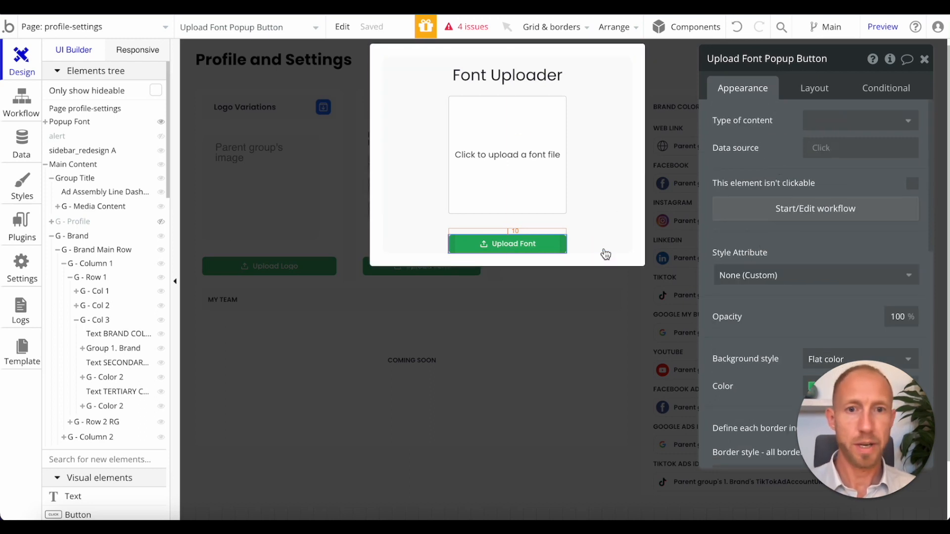
{"action": "left_click", "coordinate": [553, 243]}
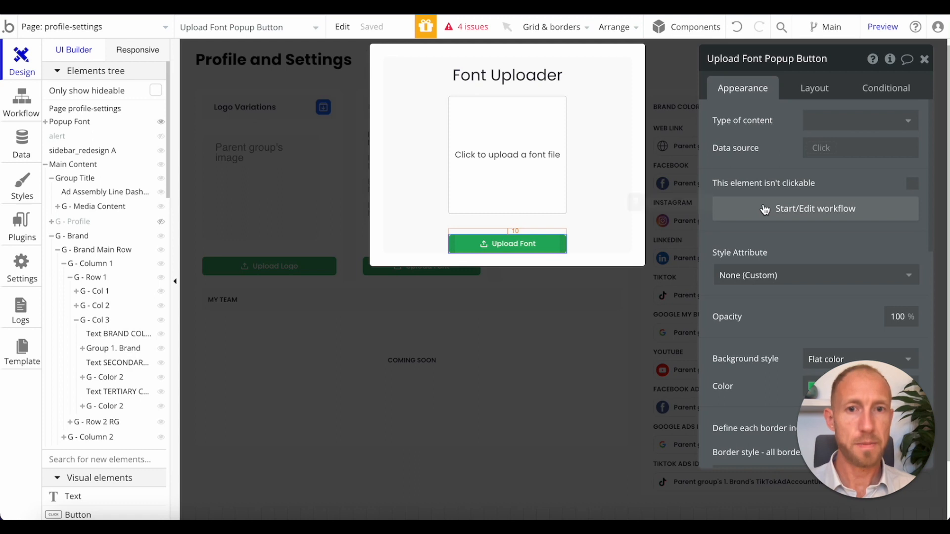
- Rename the file uploader inside Popup Font to "FileUploader Font" and require that its input is not empty
{"action": "left_click", "coordinate": [519, 180]}
{"action": "left_click", "coordinate": [775, 58]}
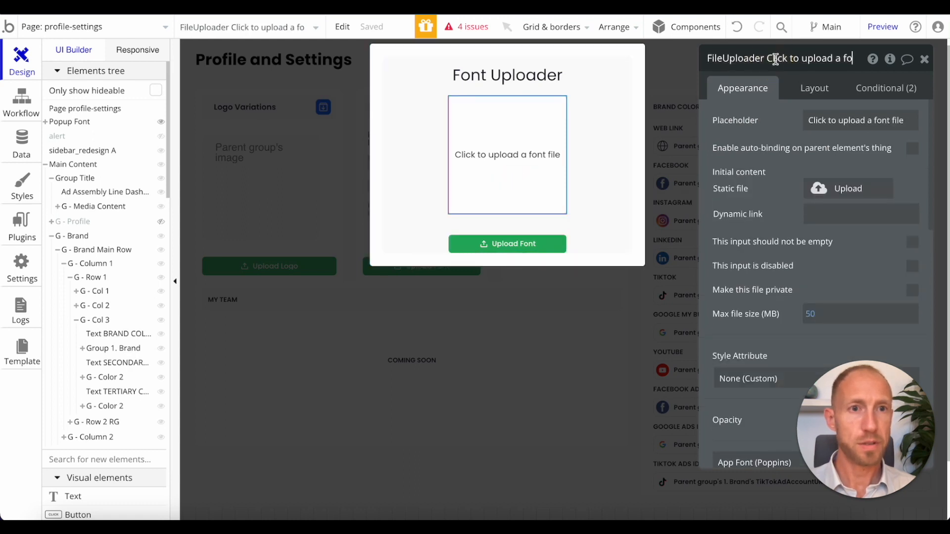
{"action": "left_click_drag", "start_coordinate": [767, 60], "coordinate": [916, 76]}
{"action": "type", "text": "Font"}
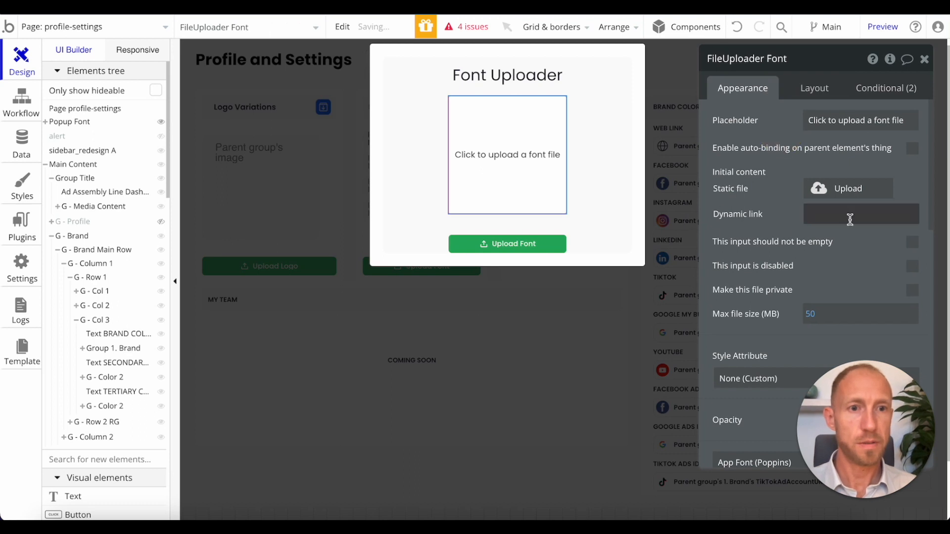
{"action": "scroll", "coordinate": [846, 222], "scroll_direction": "down", "scroll_amount": 1}
{"action": "scroll", "coordinate": [845, 222], "scroll_direction": "down", "scroll_amount": 4}
{"action": "left_click", "coordinate": [912, 122]}
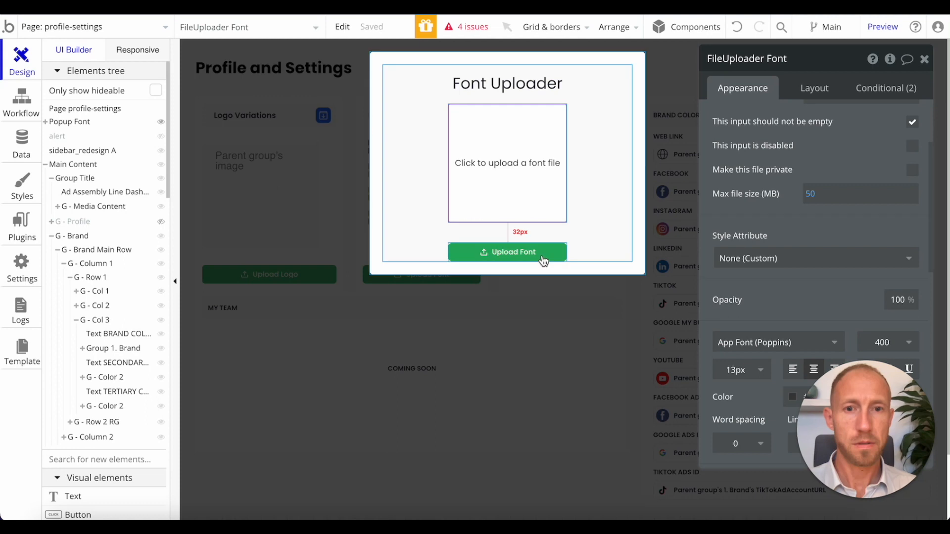
- Create a click workflow for the Upload Font Popup Button with a Make changes to thing action as its first step
{"action": "left_click", "coordinate": [543, 259]}
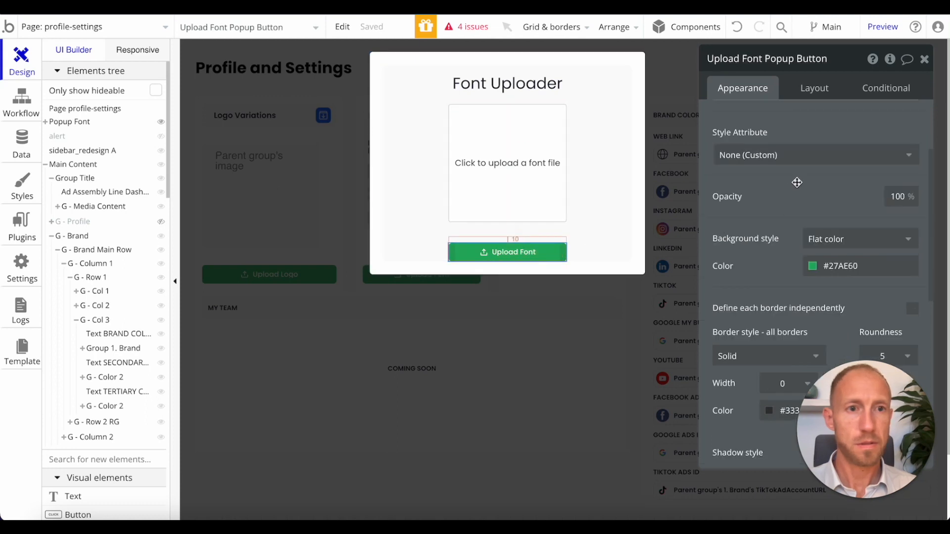
{"action": "scroll", "coordinate": [784, 222], "scroll_direction": "down", "scroll_amount": 10}
{"action": "scroll", "coordinate": [784, 223], "scroll_direction": "up", "scroll_amount": 10}
{"action": "left_click", "coordinate": [800, 211]}
{"action": "left_click", "coordinate": [175, 316]}
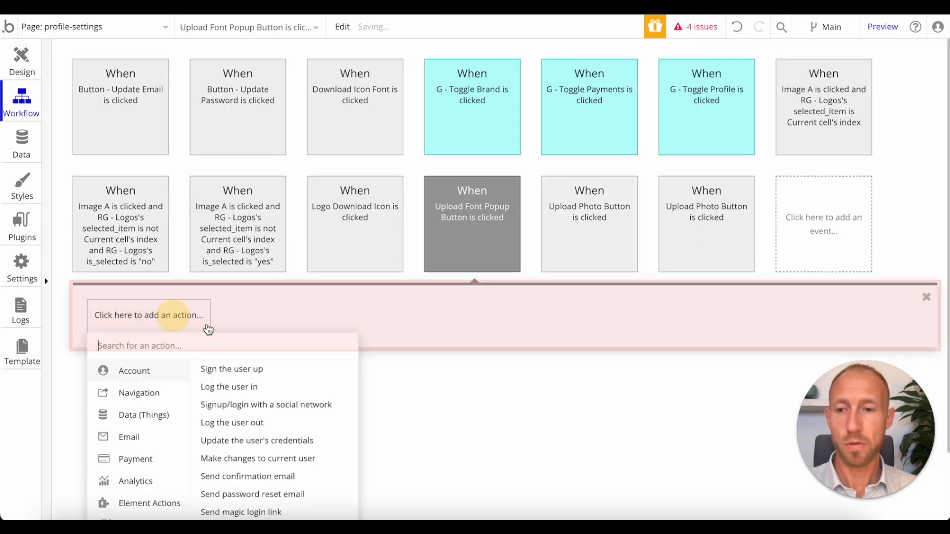
{"action": "mouse_move", "coordinate": [178, 400]}
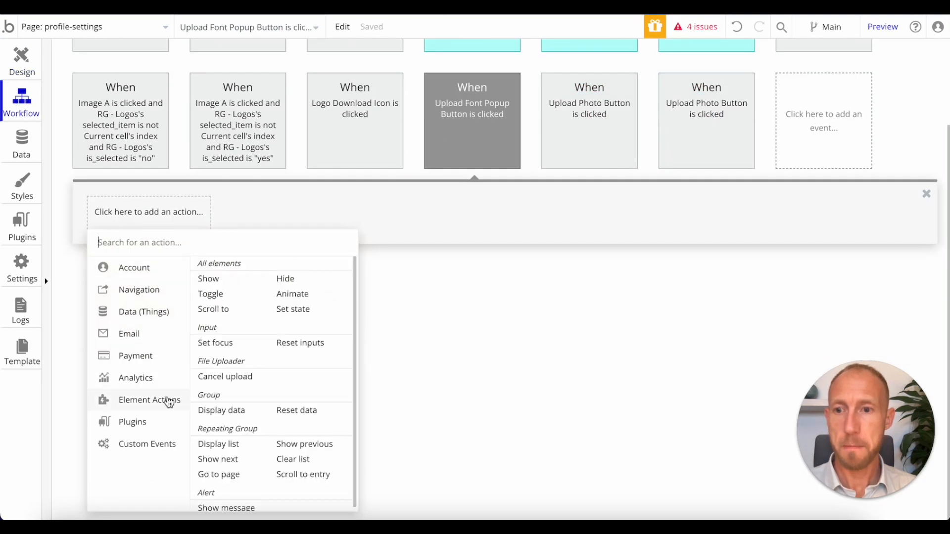
{"action": "mouse_move", "coordinate": [165, 285]}
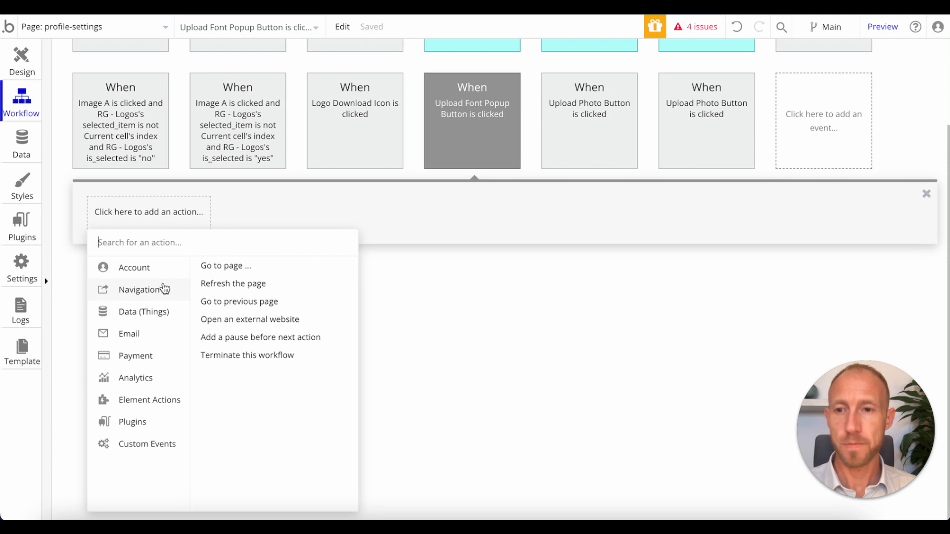
{"action": "mouse_move", "coordinate": [161, 319]}
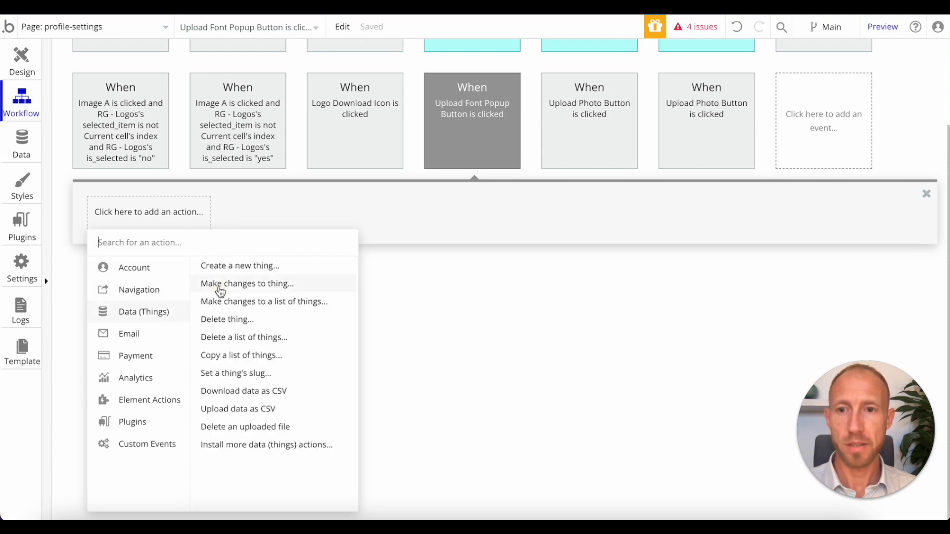
{"action": "left_click", "coordinate": [220, 289]}
- Set the action's thing to change to Current User's ListOfBrands:first item
{"action": "left_click", "coordinate": [829, 94]}
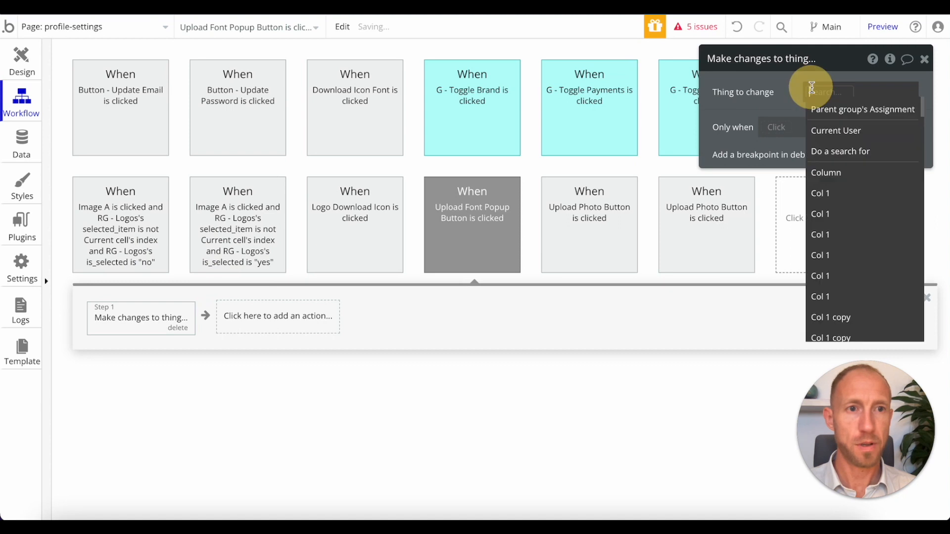
{"action": "left_click", "coordinate": [838, 131]}
{"action": "left_click", "coordinate": [816, 130]}
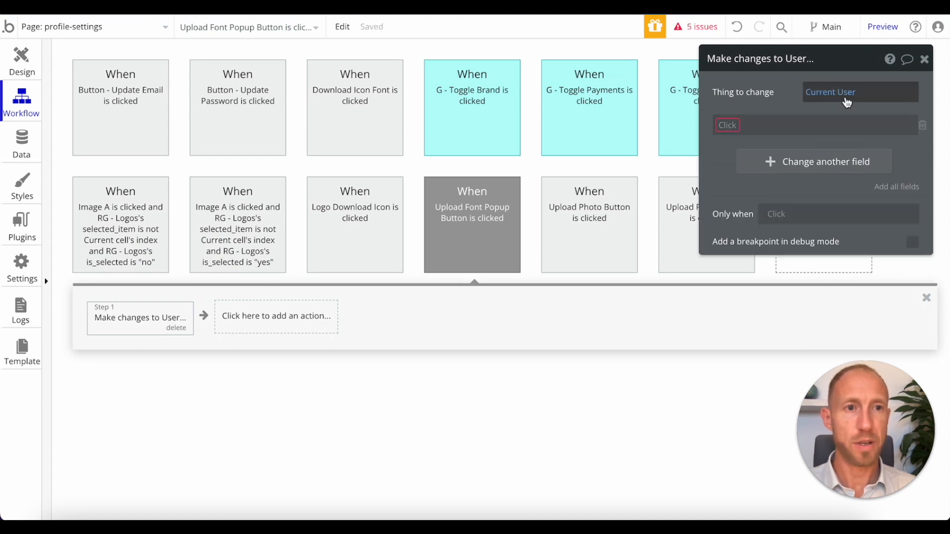
{"action": "left_click", "coordinate": [846, 102]}
{"action": "left_click", "coordinate": [872, 92]}
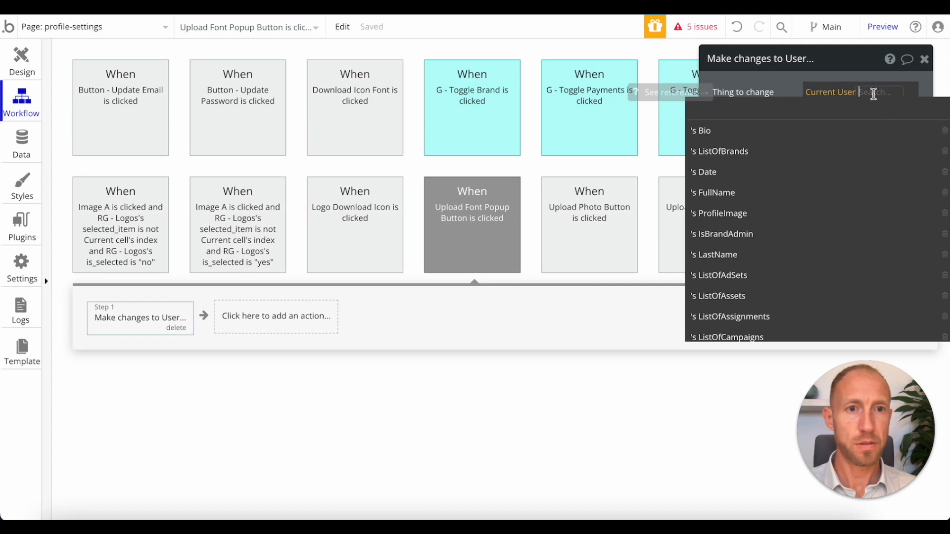
{"action": "left_click", "coordinate": [784, 150]}
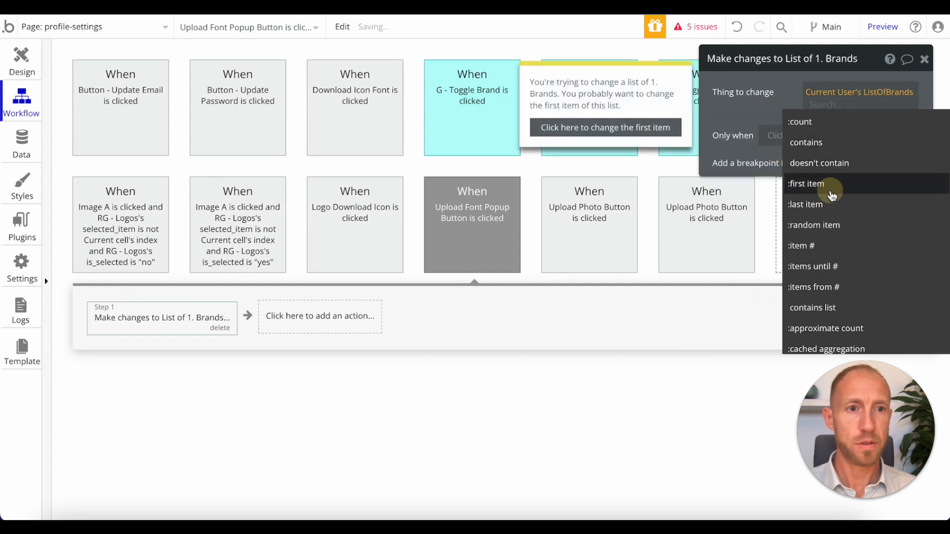
{"action": "left_click", "coordinate": [831, 193]}
- Add a field change to the brand action: LogoVariations add FileUploader Font's value
{"action": "left_click", "coordinate": [735, 132]}
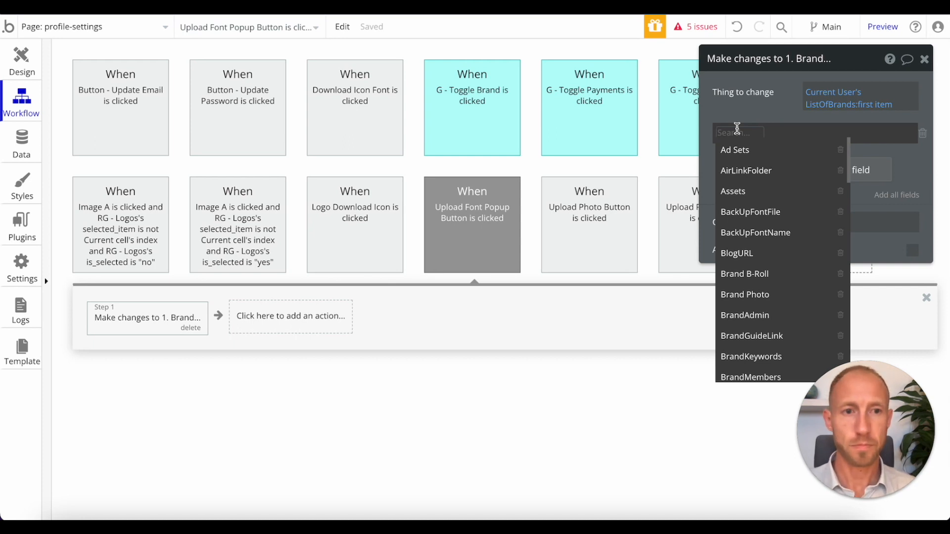
{"action": "type", "text": "logo"}
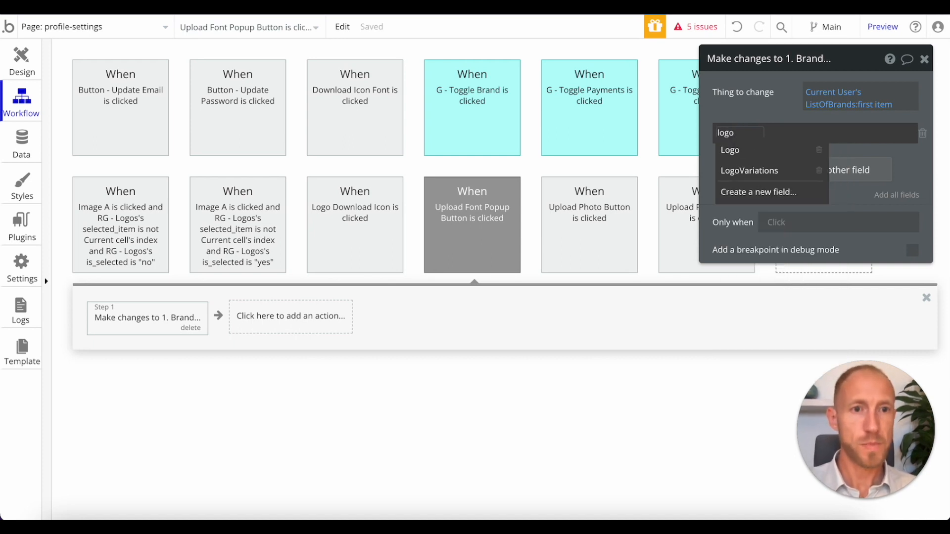
{"action": "left_click", "coordinate": [759, 170]}
{"action": "left_click", "coordinate": [801, 133]}
{"action": "left_click", "coordinate": [800, 147]}
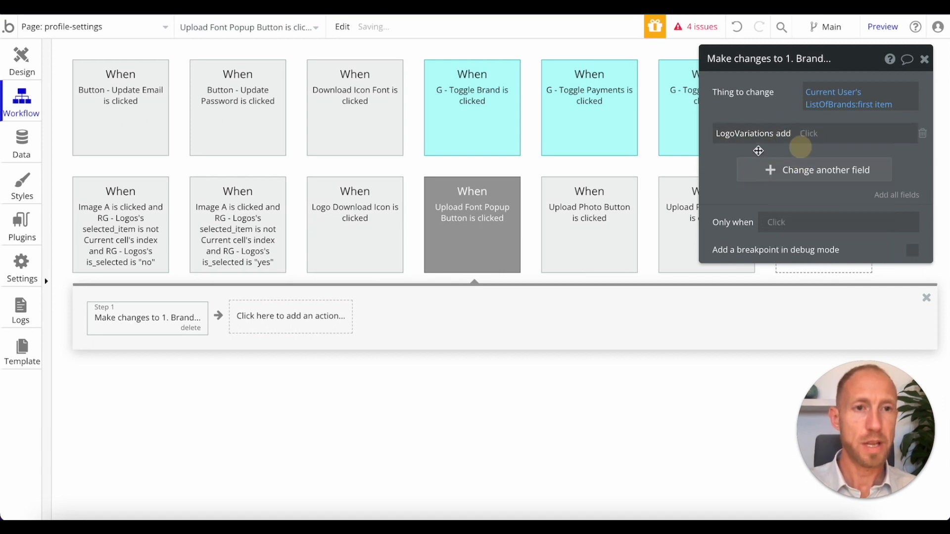
{"action": "left_click", "coordinate": [806, 136]}
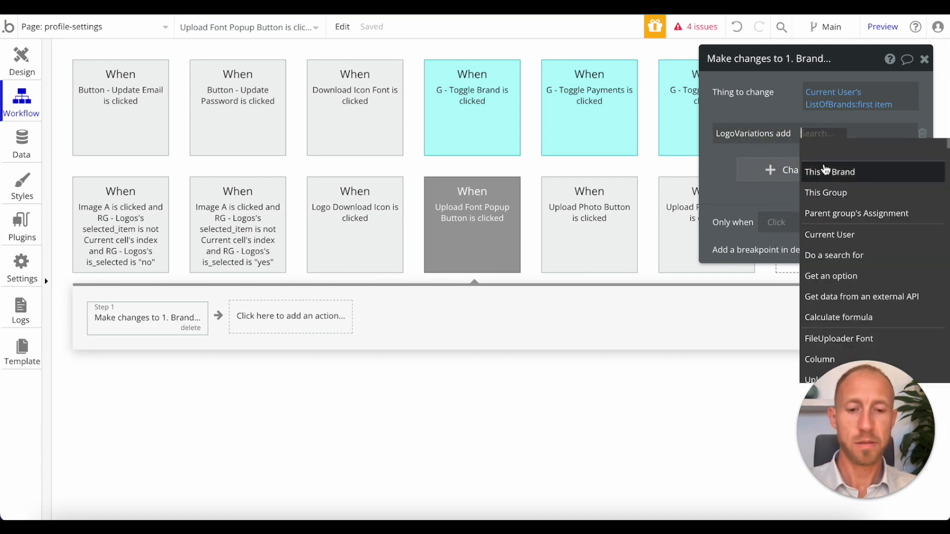
{"action": "type", "text": "fil"}
{"action": "left_click", "coordinate": [831, 169]}
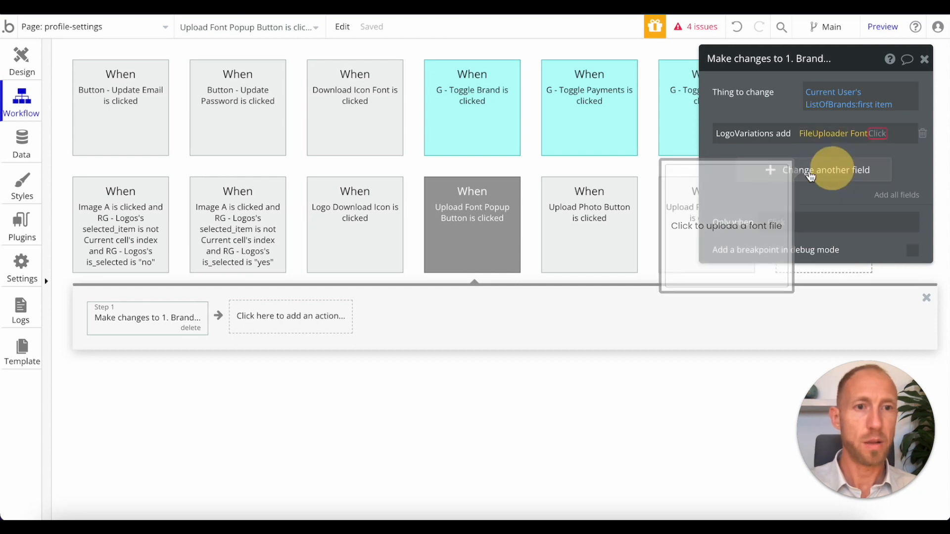
{"action": "left_click", "coordinate": [877, 133]}
{"action": "left_click", "coordinate": [856, 151]}
- Switch the changed brand field to Font and extend the added value to FileUploader Font's value's file name
{"action": "left_click", "coordinate": [753, 134]}
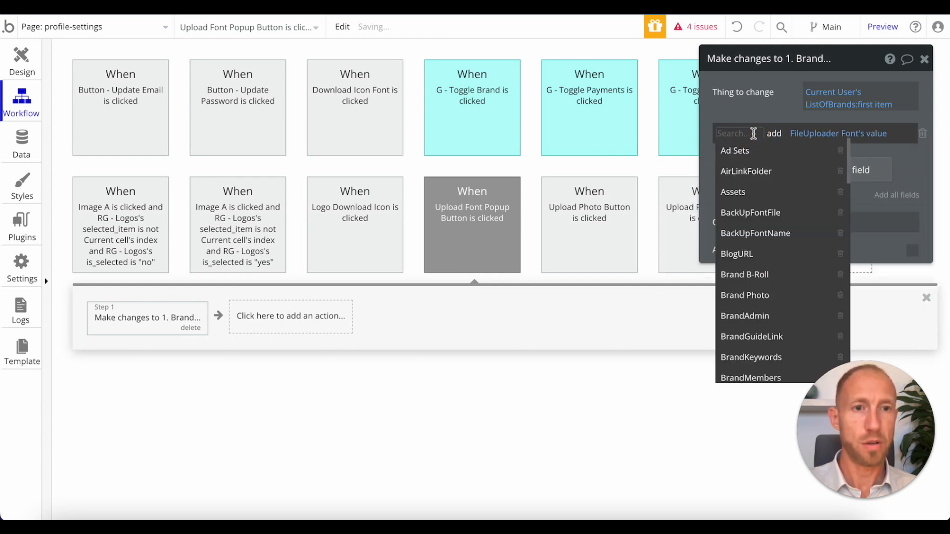
{"action": "type", "text": "font"}
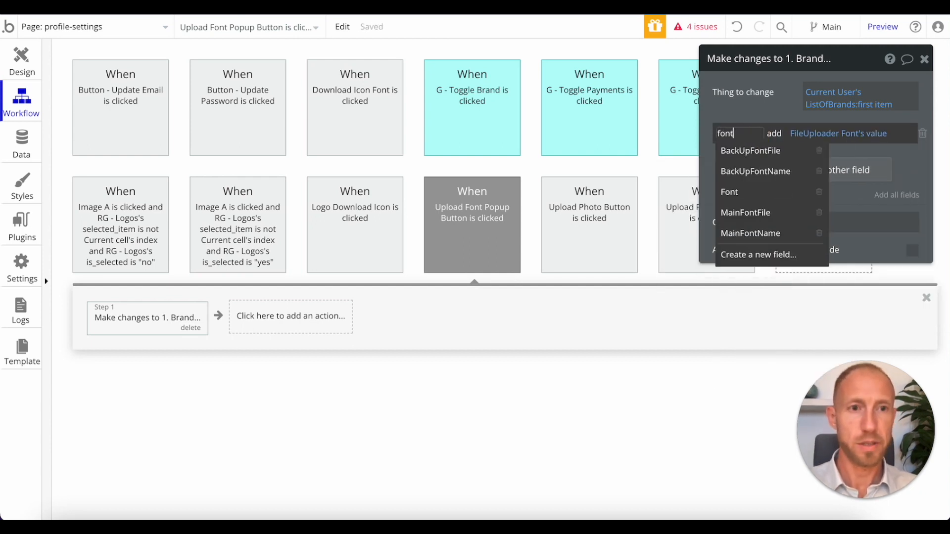
{"action": "left_click", "coordinate": [754, 190]}
{"action": "left_click", "coordinate": [806, 136]}
{"action": "left_click", "coordinate": [863, 132]}
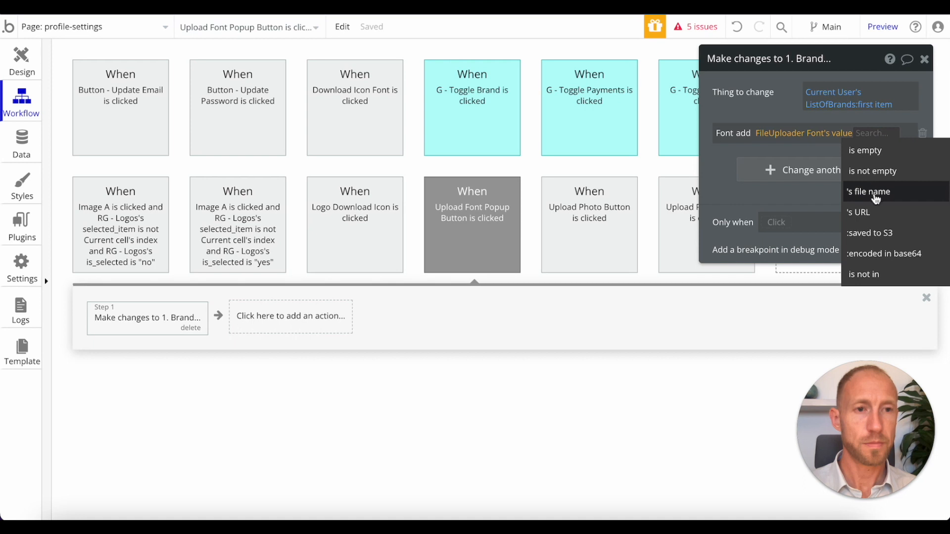
{"action": "left_click", "coordinate": [873, 194]}
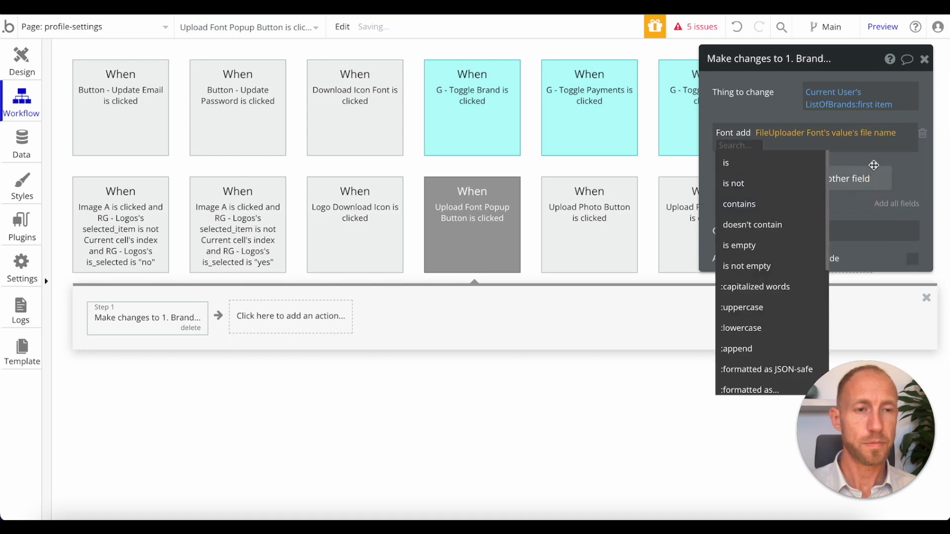
{"action": "left_click", "coordinate": [870, 160]}
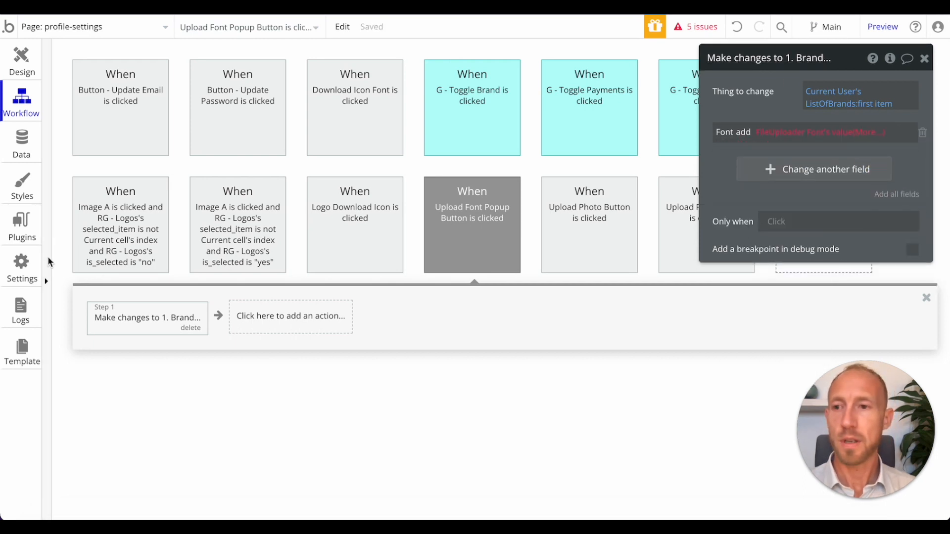
- Add a Create a new thing action to the font upload workflow with Font as its type
{"action": "left_click", "coordinate": [159, 320]}
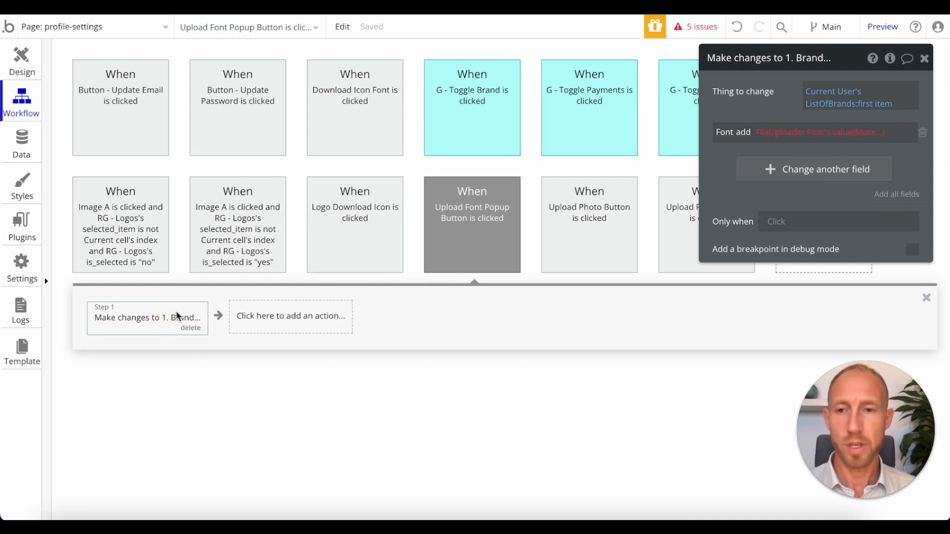
{"action": "left_click", "coordinate": [258, 317]}
{"action": "scroll", "coordinate": [299, 371], "scroll_direction": "down", "scroll_amount": 2}
{"action": "mouse_move", "coordinate": [298, 332]}
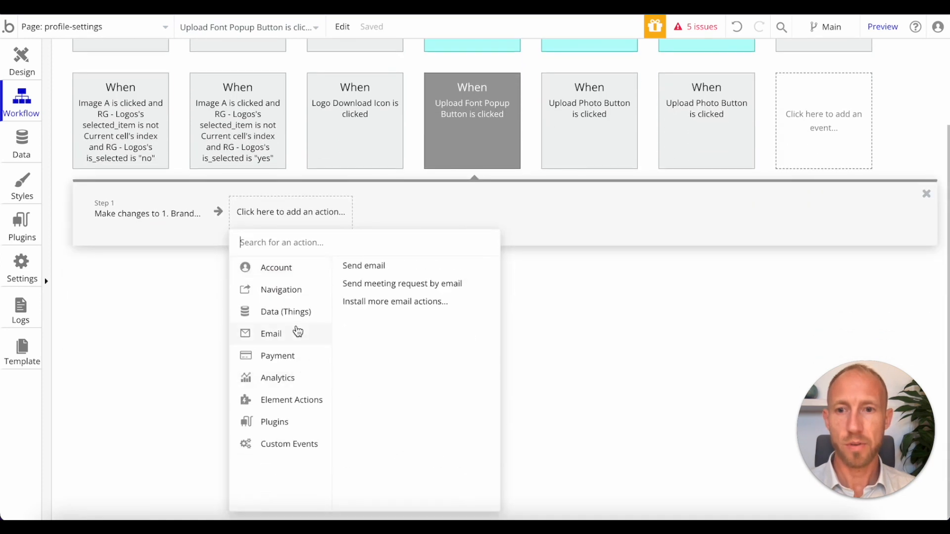
{"action": "mouse_move", "coordinate": [297, 311]}
{"action": "left_click", "coordinate": [381, 267]}
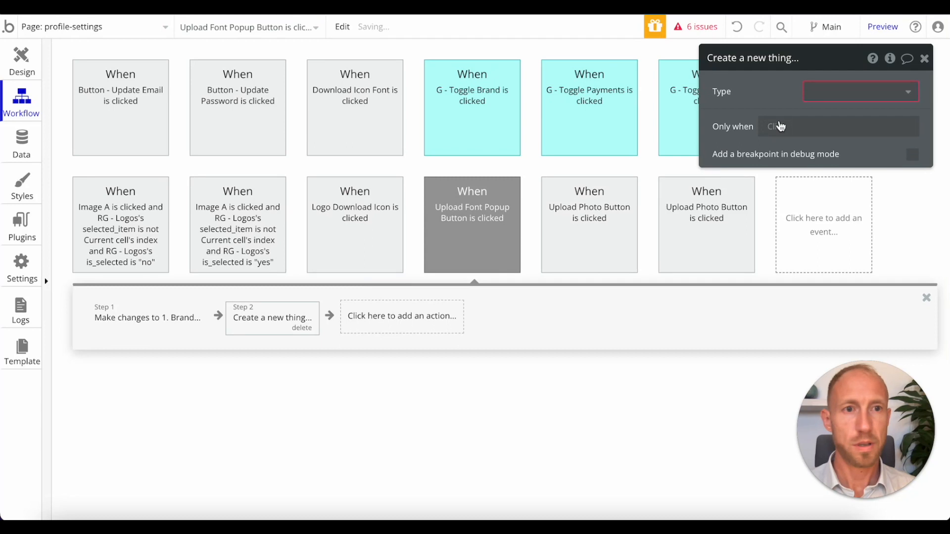
{"action": "left_click", "coordinate": [857, 98]}
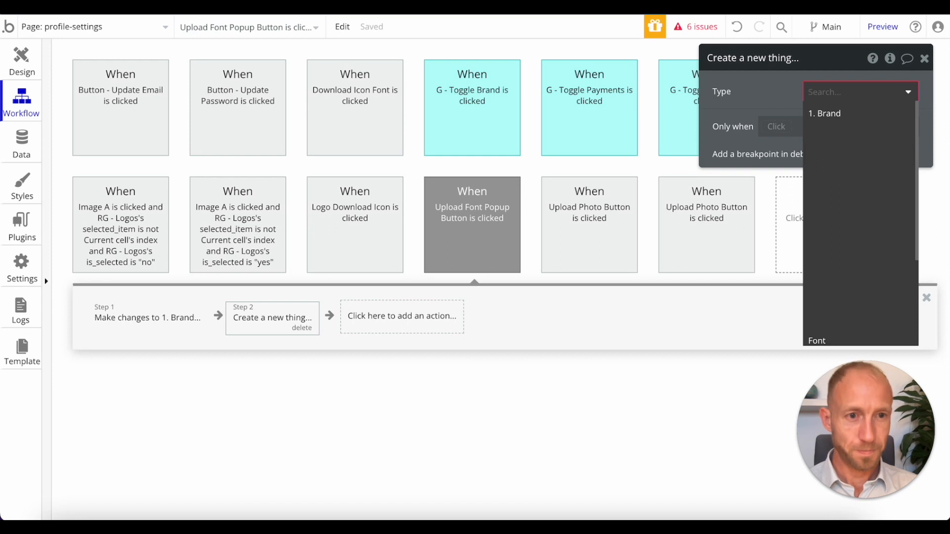
{"action": "type", "text": "font"}
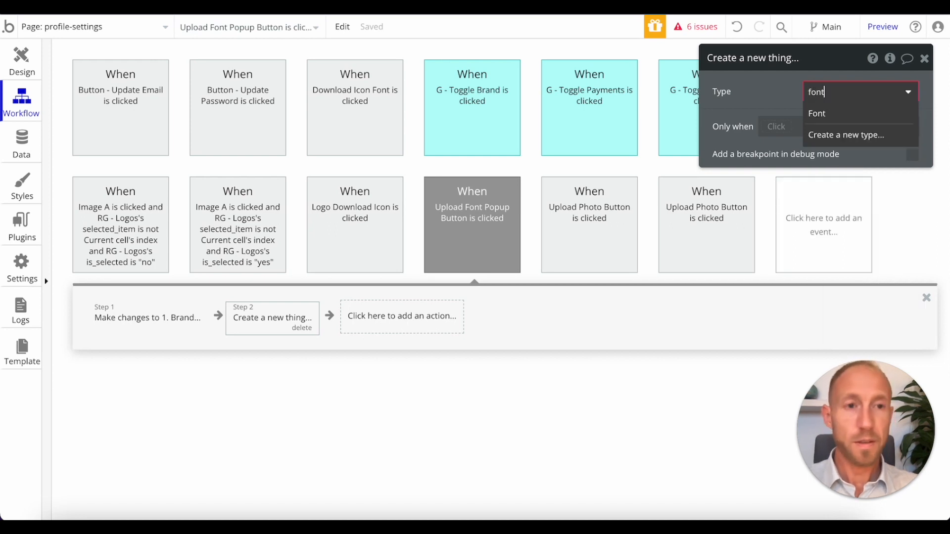
{"action": "left_click", "coordinate": [833, 114]}
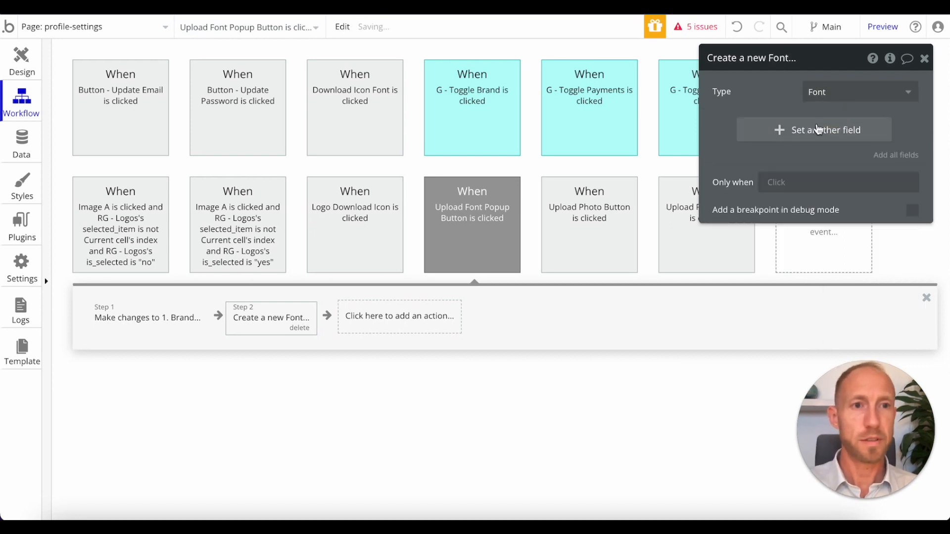
- Add the Brand field to the Create a new Font action and move that action ahead of the brand change action
{"action": "left_click", "coordinate": [791, 127]}
{"action": "left_click", "coordinate": [727, 127]}
{"action": "left_click", "coordinate": [734, 140]}
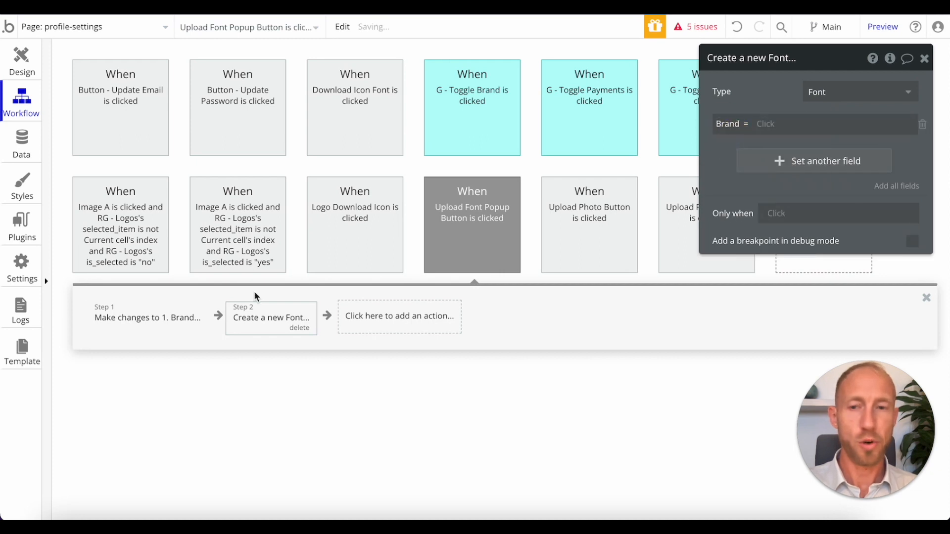
{"action": "left_click", "coordinate": [156, 326]}
{"action": "left_click_drag", "start_coordinate": [159, 320], "coordinate": [271, 322]}
{"action": "left_click", "coordinate": [259, 331]}
{"action": "left_click", "coordinate": [136, 317]}
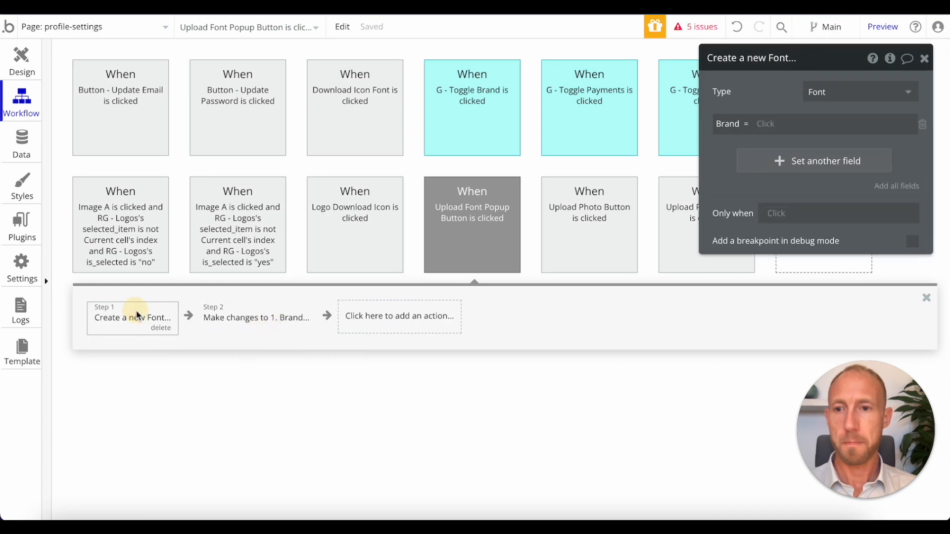
- Copy the brand change action's thing-to-change expression, Current User's ListOfBrands:first item, into the new Font's Brand field
{"action": "left_click", "coordinate": [253, 321]}
{"action": "right_click", "coordinate": [841, 93]}
{"action": "left_click", "coordinate": [887, 53]}
{"action": "left_click", "coordinate": [133, 319]}
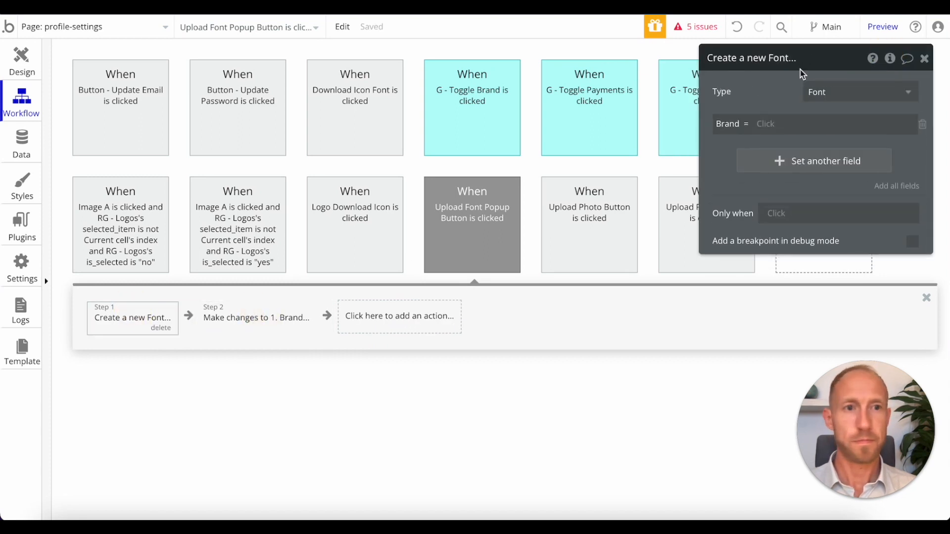
{"action": "right_click", "coordinate": [778, 130]}
{"action": "right_click", "coordinate": [761, 124]}
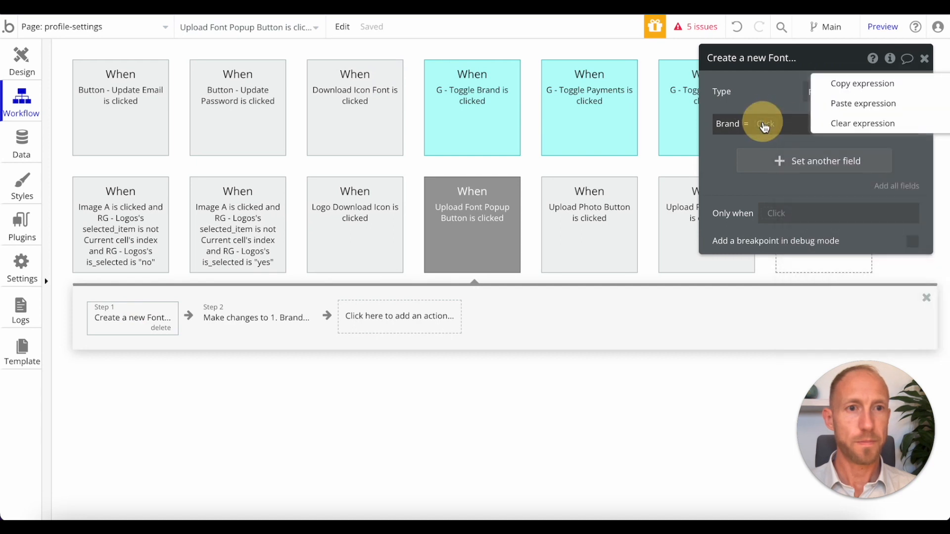
{"action": "left_click", "coordinate": [836, 103]}
- Add the FontFile field to the Create a new Font action and set it to FileUploader Font's value
{"action": "left_click", "coordinate": [771, 159]}
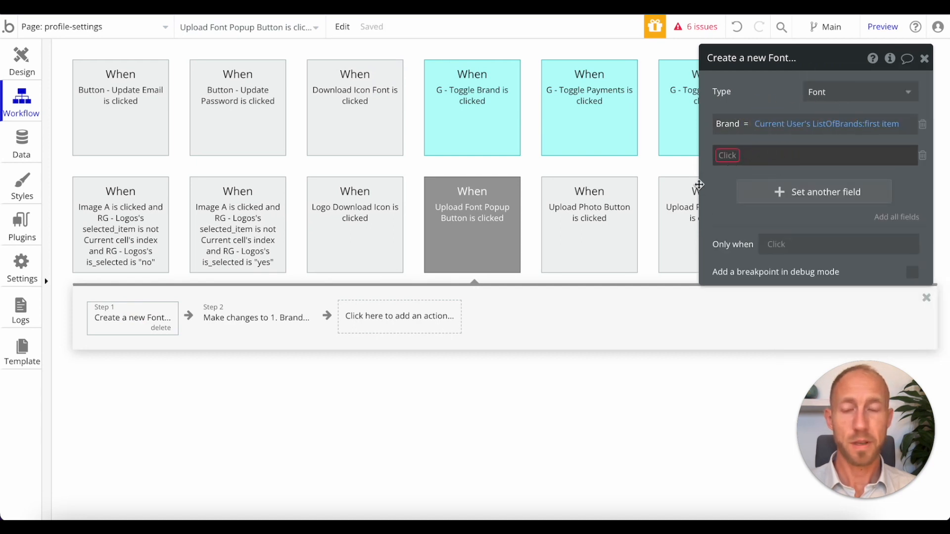
{"action": "left_click", "coordinate": [726, 155]}
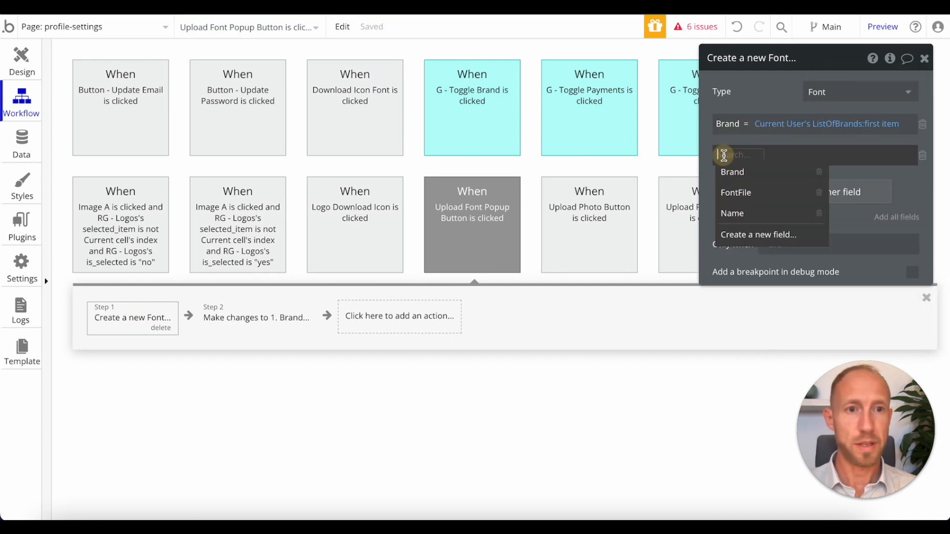
{"action": "left_click", "coordinate": [744, 197]}
{"action": "left_click", "coordinate": [782, 154]}
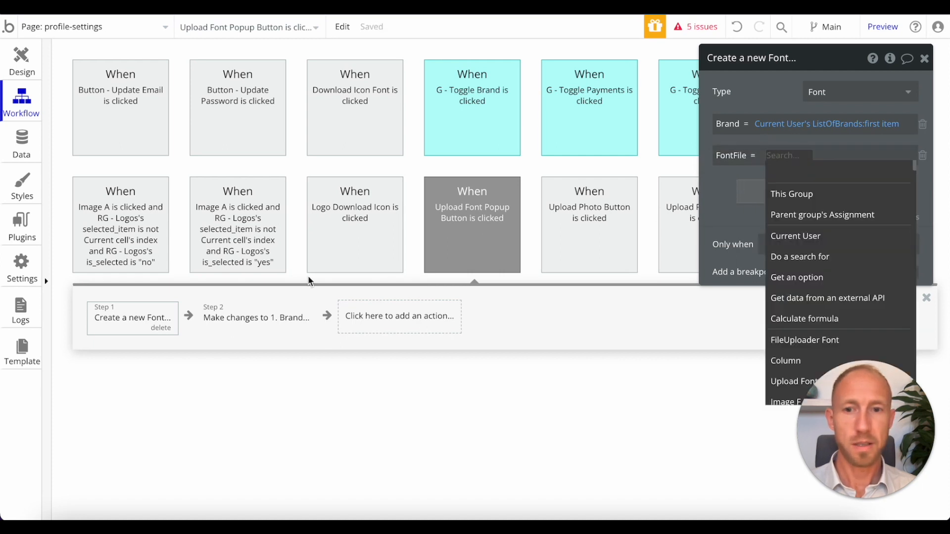
{"action": "left_click", "coordinate": [272, 317]}
{"action": "left_click", "coordinate": [109, 332]}
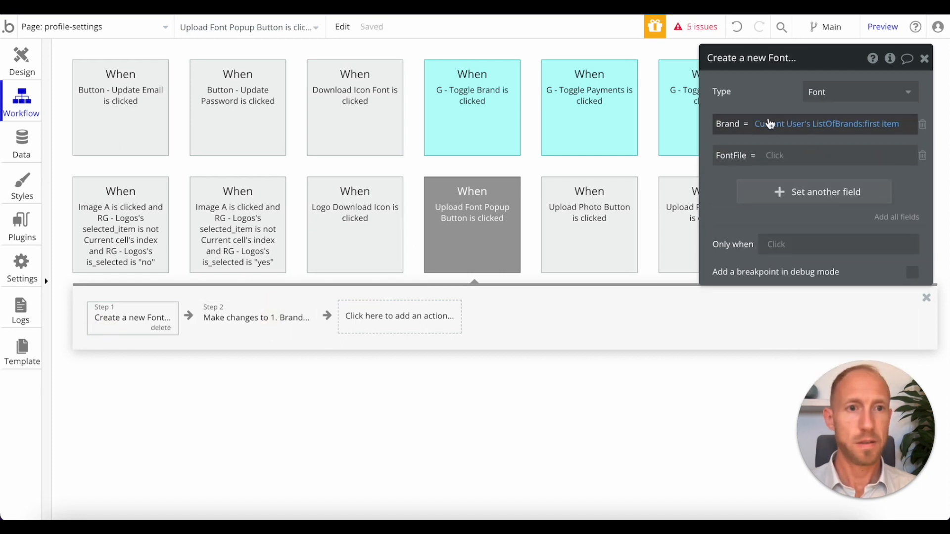
{"action": "left_click", "coordinate": [775, 159]}
{"action": "type", "text": "l"}
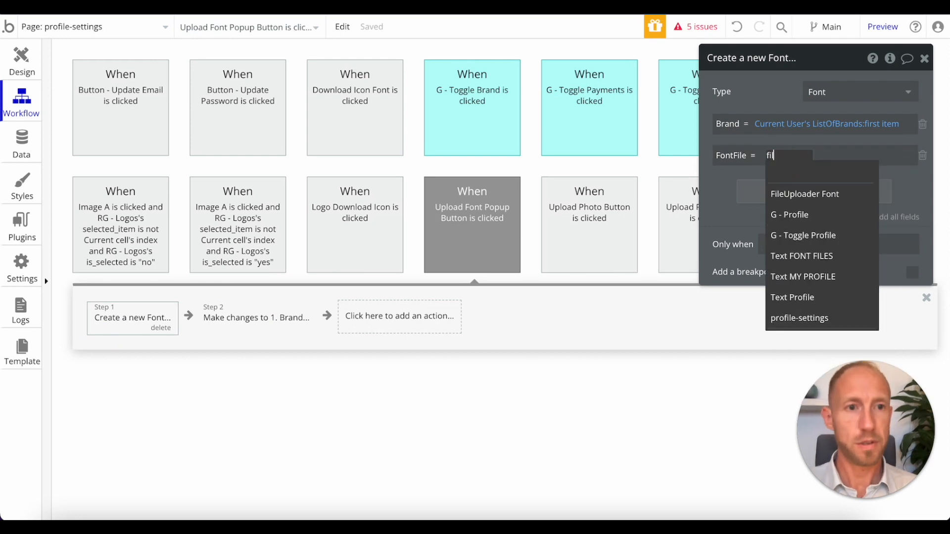
{"action": "left_click", "coordinate": [802, 194]}
{"action": "left_click", "coordinate": [848, 176]}
- Add the Name field to the Create a new Font action and set it to FileUploader Font's value's file name
{"action": "left_click", "coordinate": [737, 194]}
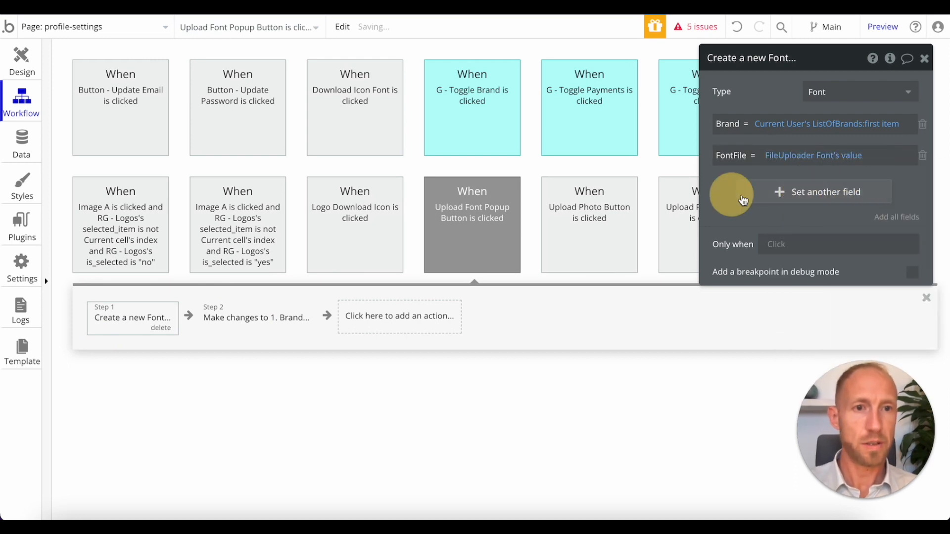
{"action": "left_click", "coordinate": [727, 186]}
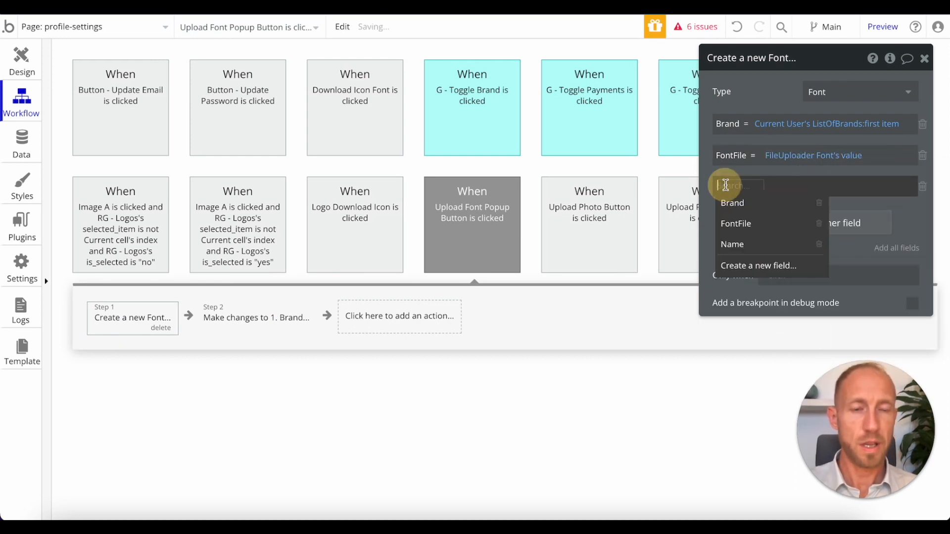
{"action": "left_click", "coordinate": [737, 242]}
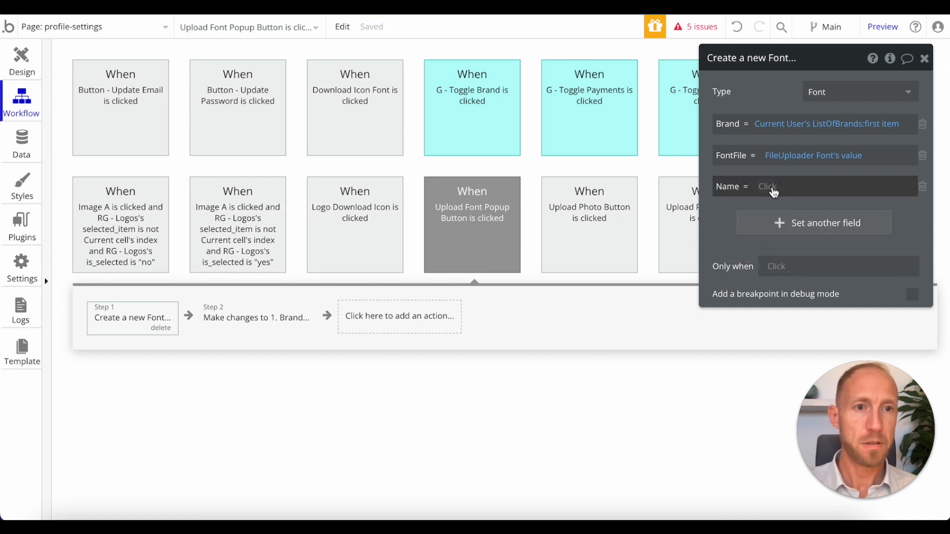
{"action": "right_click", "coordinate": [789, 155]}
{"action": "left_click", "coordinate": [869, 124]}
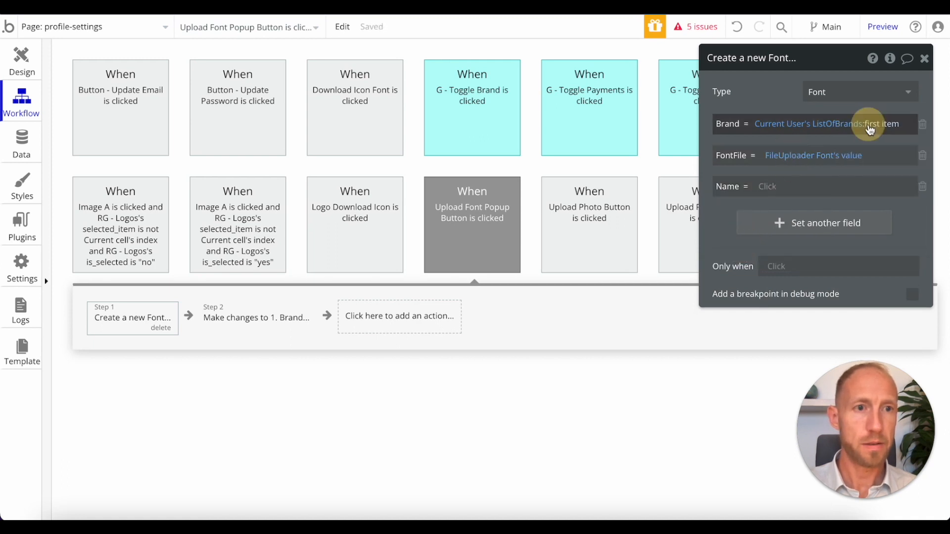
{"action": "right_click", "coordinate": [773, 187]}
{"action": "left_click", "coordinate": [848, 162]}
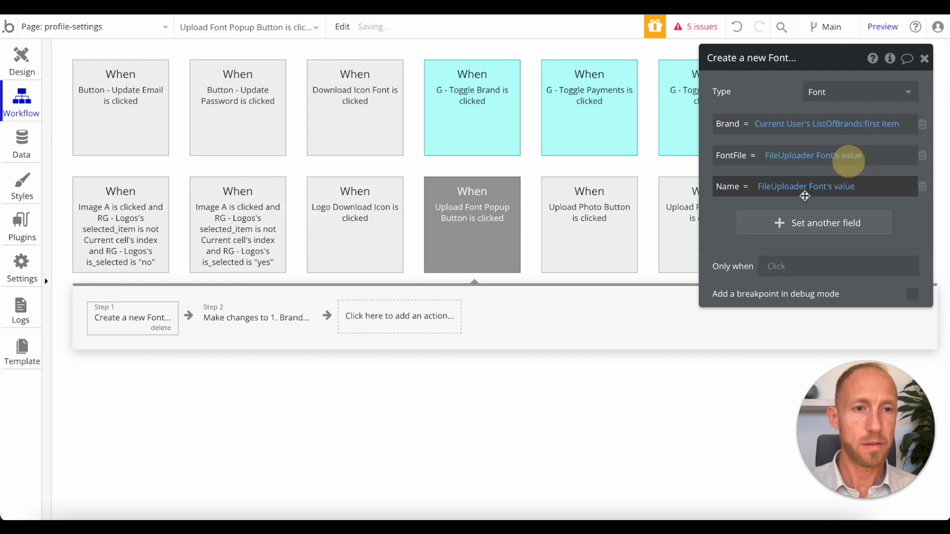
{"action": "left_click", "coordinate": [843, 187]}
{"action": "left_click", "coordinate": [884, 189]}
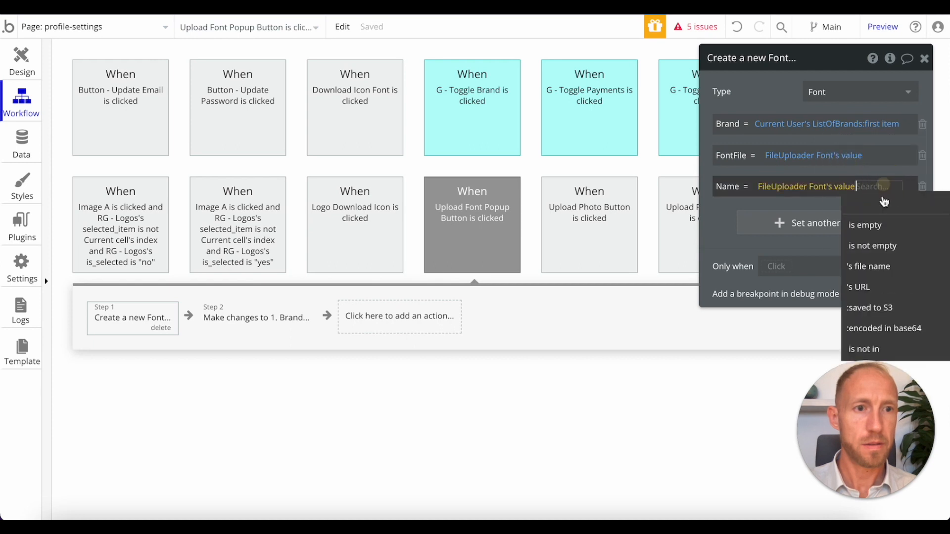
{"action": "left_click", "coordinate": [899, 265]}
{"action": "left_click", "coordinate": [723, 217]}
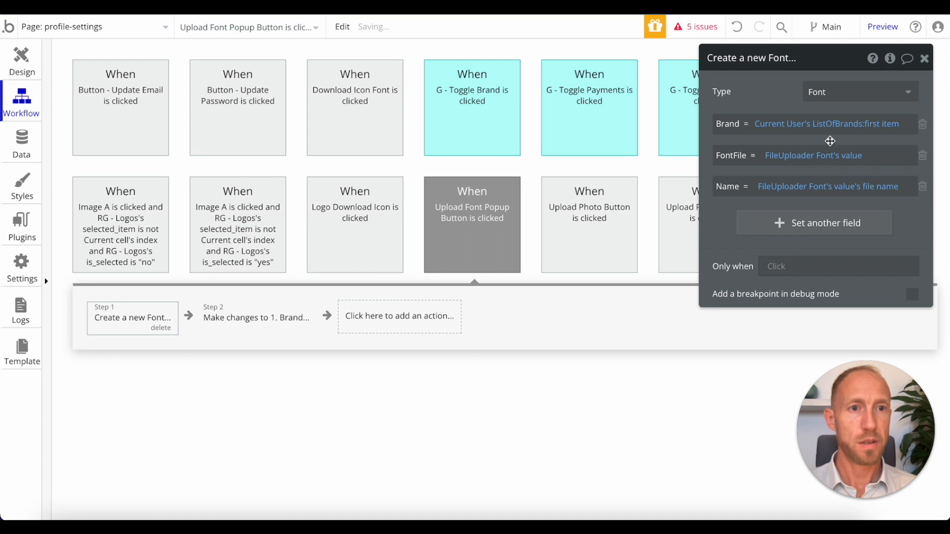
- Replace the value added to the brand's Font field with Result of step 1 (Create a new Font...)
{"action": "left_click", "coordinate": [257, 317]}
{"action": "right_click", "coordinate": [792, 132]}
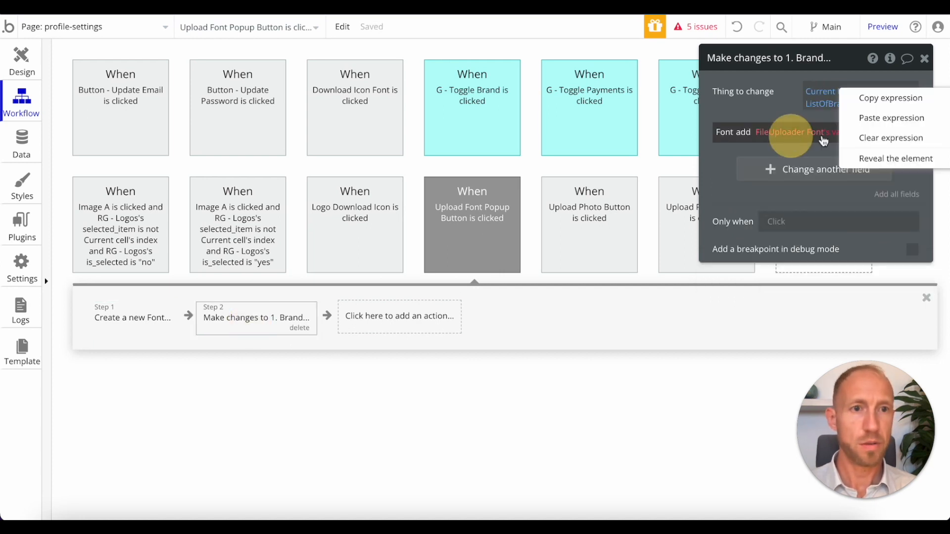
{"action": "left_click", "coordinate": [879, 138]}
{"action": "left_click", "coordinate": [764, 134]}
{"action": "left_click", "coordinate": [763, 133]}
{"action": "left_click", "coordinate": [822, 212]}
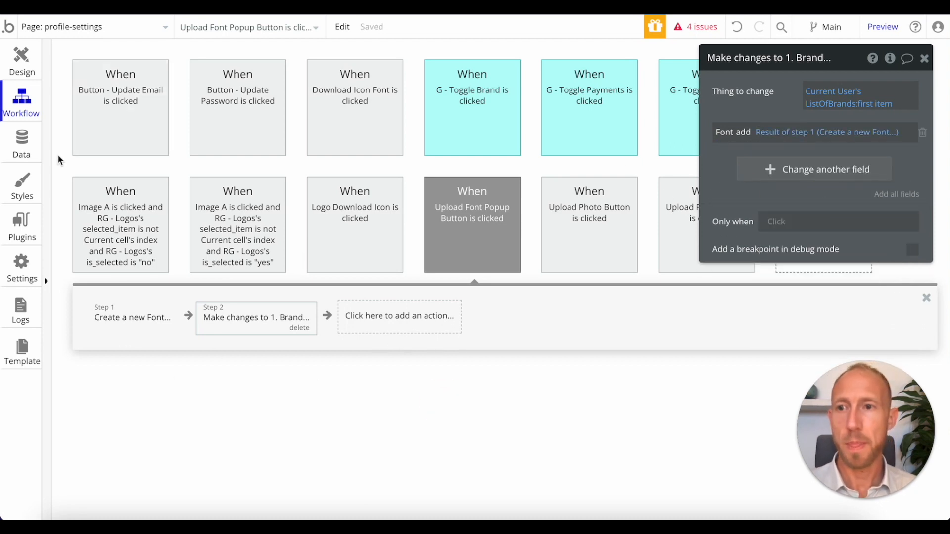
- Check the Font data type's fields and review both actions of the font upload workflow
{"action": "left_click", "coordinate": [20, 146]}
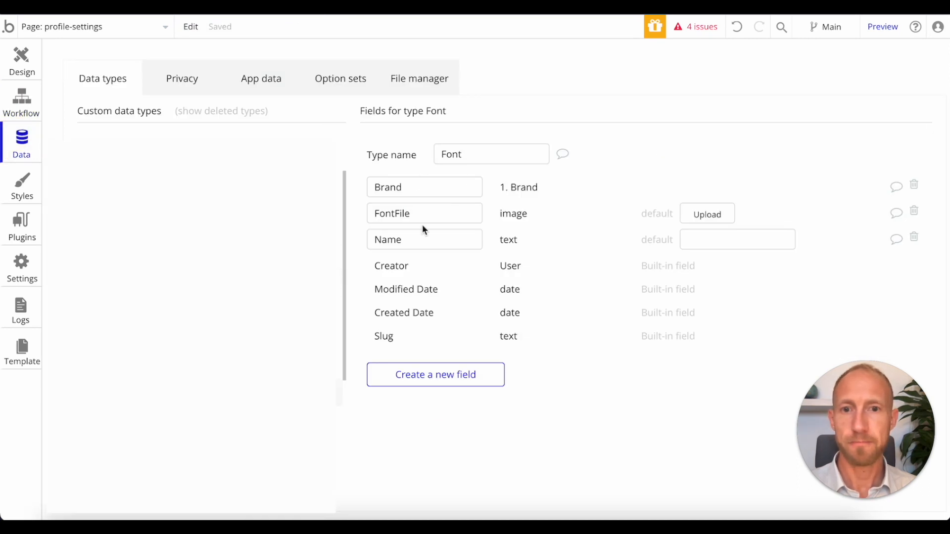
{"action": "double_click", "coordinate": [417, 210]}
{"action": "left_click", "coordinate": [612, 171]}
{"action": "left_click", "coordinate": [28, 66]}
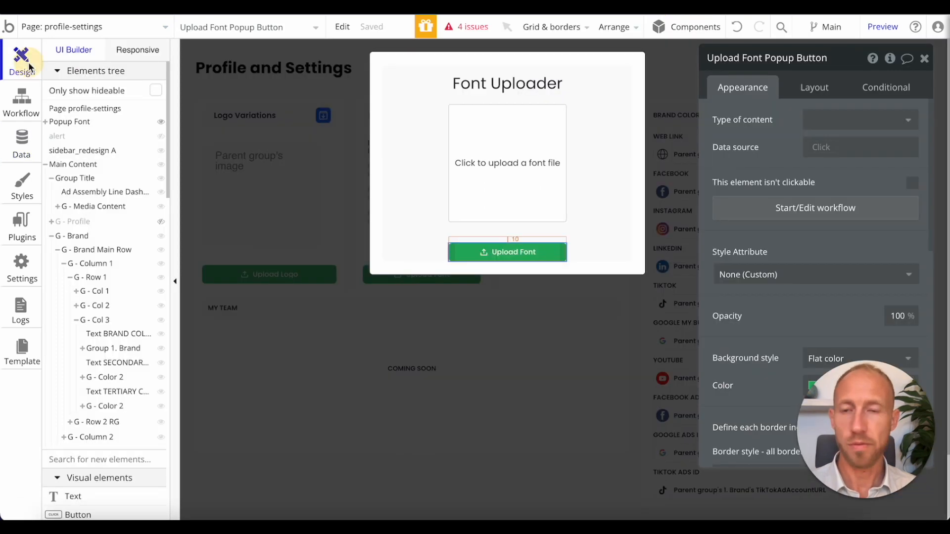
{"action": "left_click", "coordinate": [18, 103]}
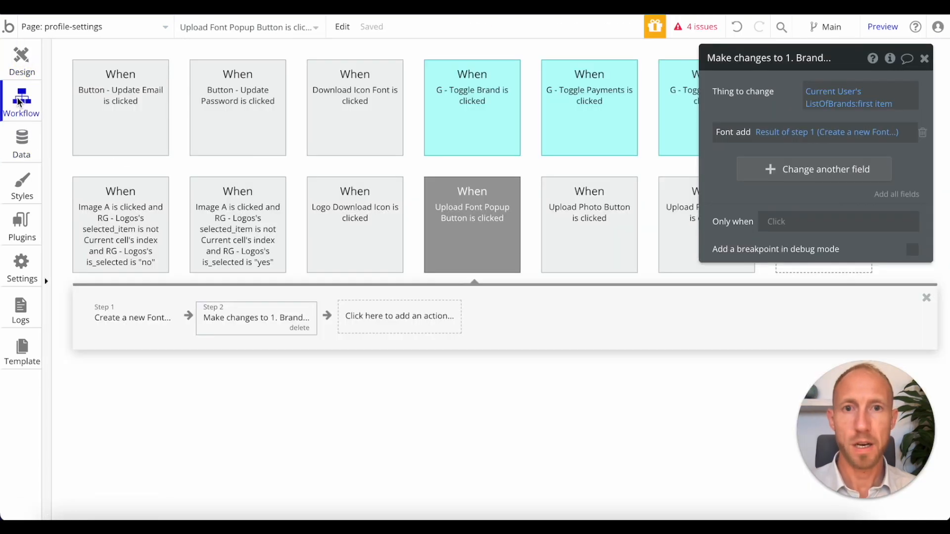
{"action": "left_click", "coordinate": [107, 308]}
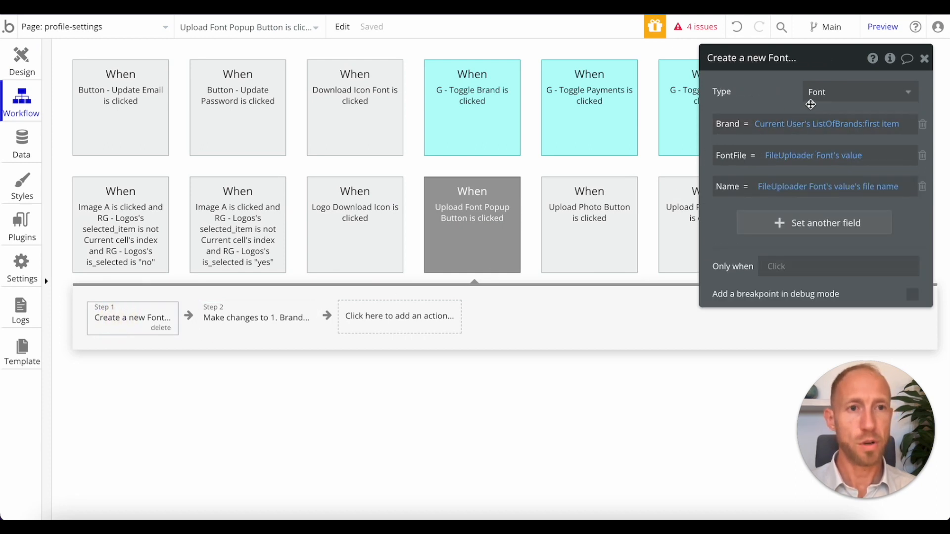
{"action": "left_click", "coordinate": [268, 329]}
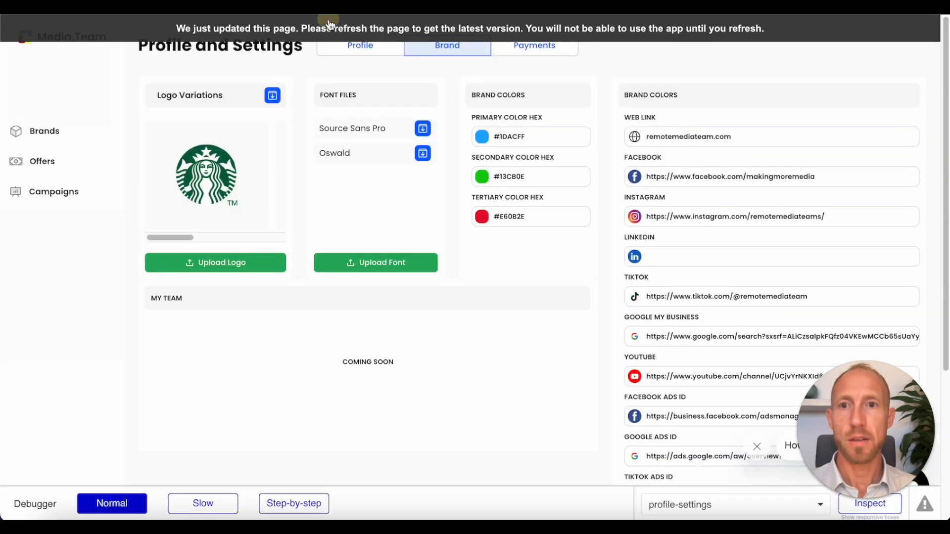
- Switch to Google Fonts to download the Roboto family and open its unzipped folder of font files
{"action": "left_click", "coordinate": [331, 24]}
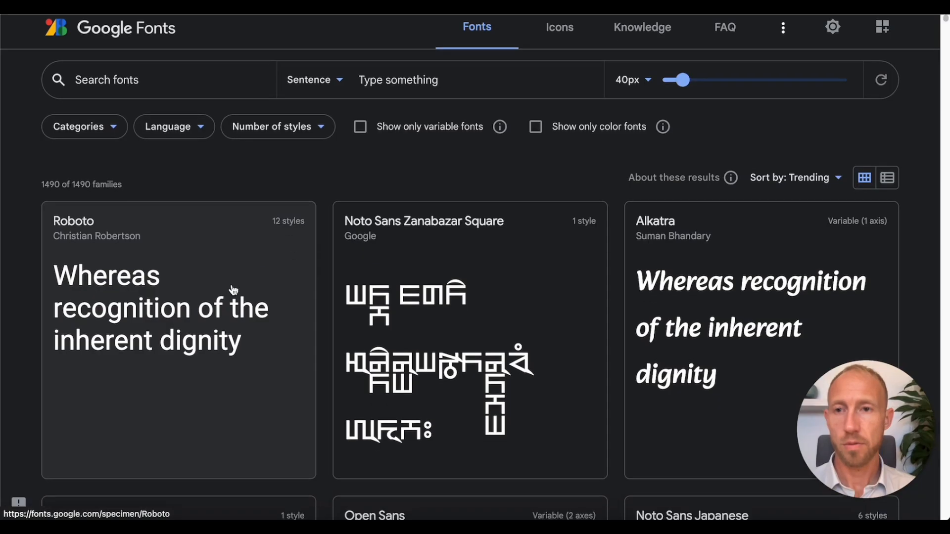
{"action": "scroll", "coordinate": [234, 289], "scroll_direction": "down", "scroll_amount": 1}
{"action": "left_click", "coordinate": [251, 267]}
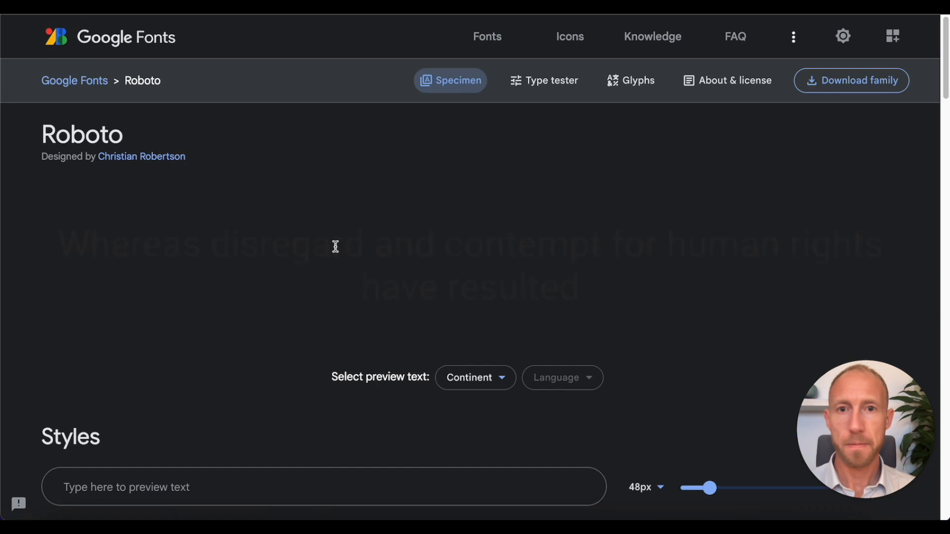
{"action": "left_click", "coordinate": [834, 80]}
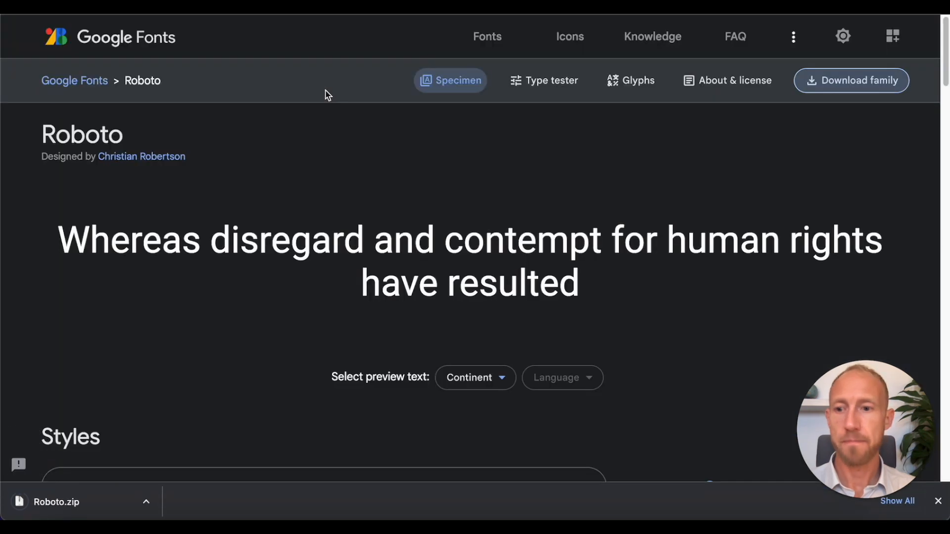
{"action": "left_click", "coordinate": [98, 510]}
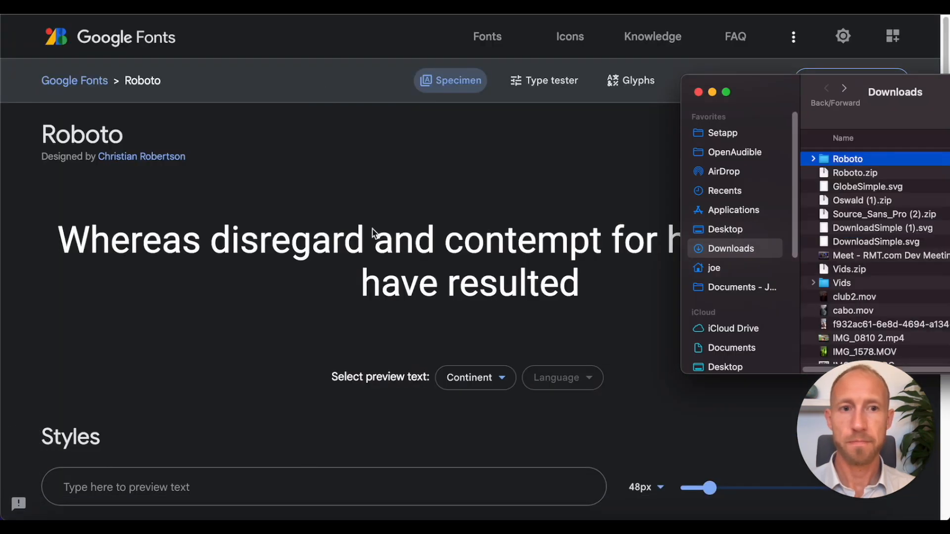
{"action": "double_click", "coordinate": [839, 159]}
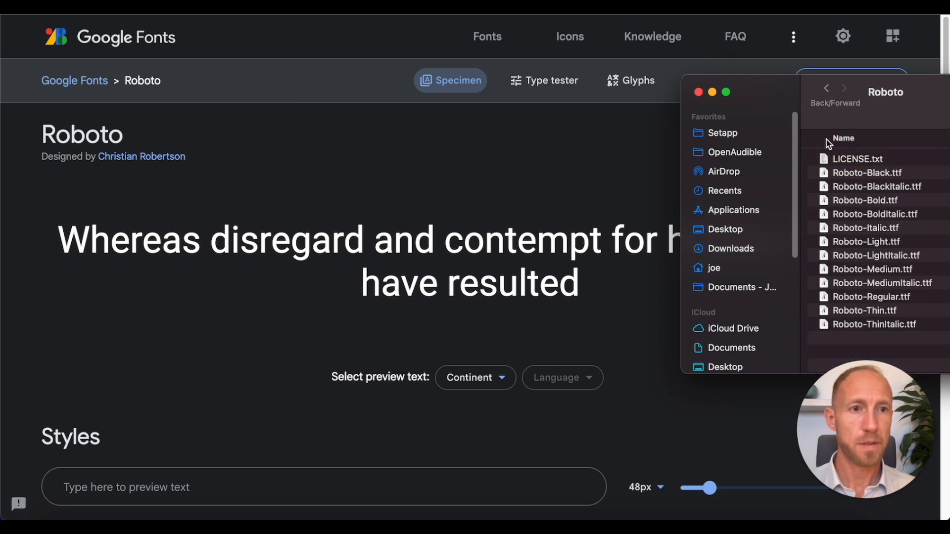
{"action": "left_click_drag", "start_coordinate": [921, 115], "coordinate": [857, 122]}
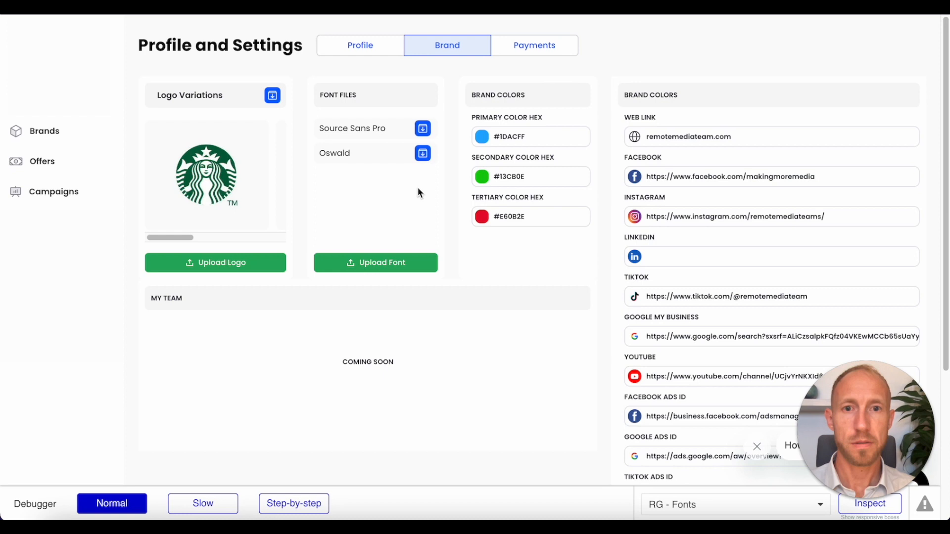
- Upload Roboto-Regular.ttf from the Roboto folder through the Font Uploader popup in the page preview, and close the popup
{"action": "left_click", "coordinate": [59, 517]}
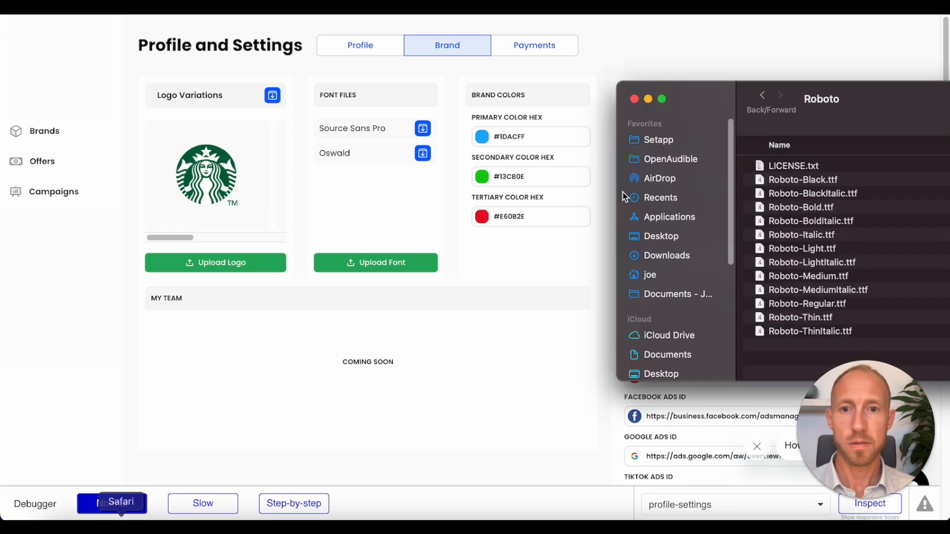
{"action": "left_click", "coordinate": [412, 262]}
{"action": "left_click", "coordinate": [412, 262]}
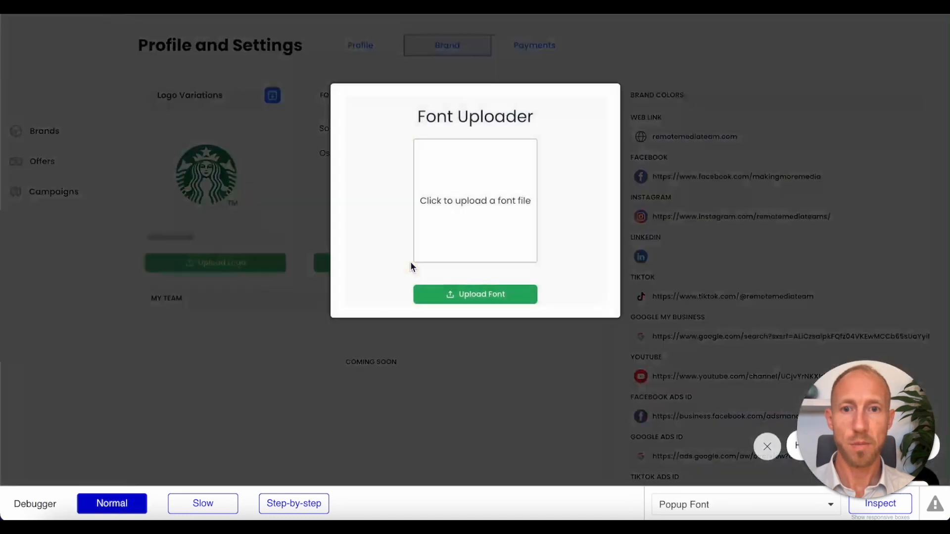
{"action": "left_click", "coordinate": [60, 517]}
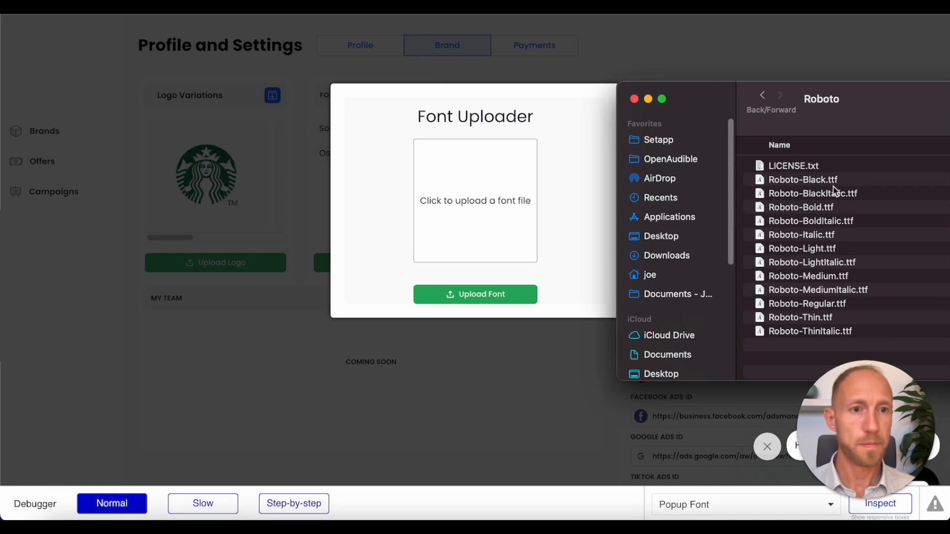
{"action": "left_click_drag", "start_coordinate": [825, 308], "coordinate": [495, 204]}
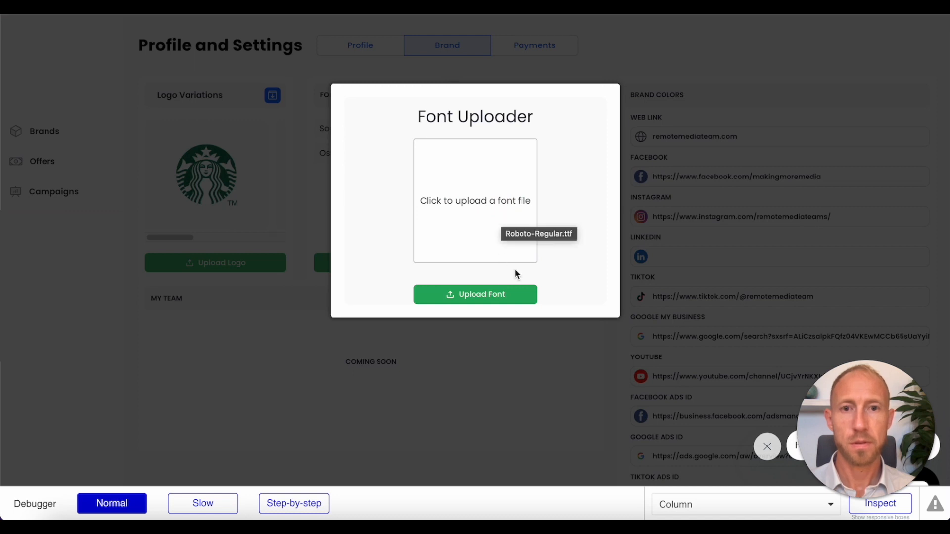
{"action": "left_click", "coordinate": [486, 299]}
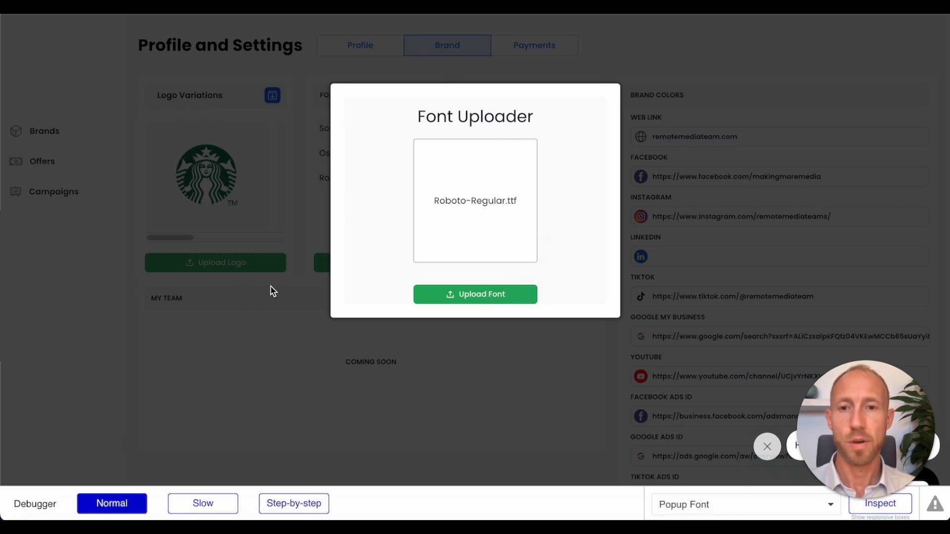
{"action": "left_click", "coordinate": [299, 267]}
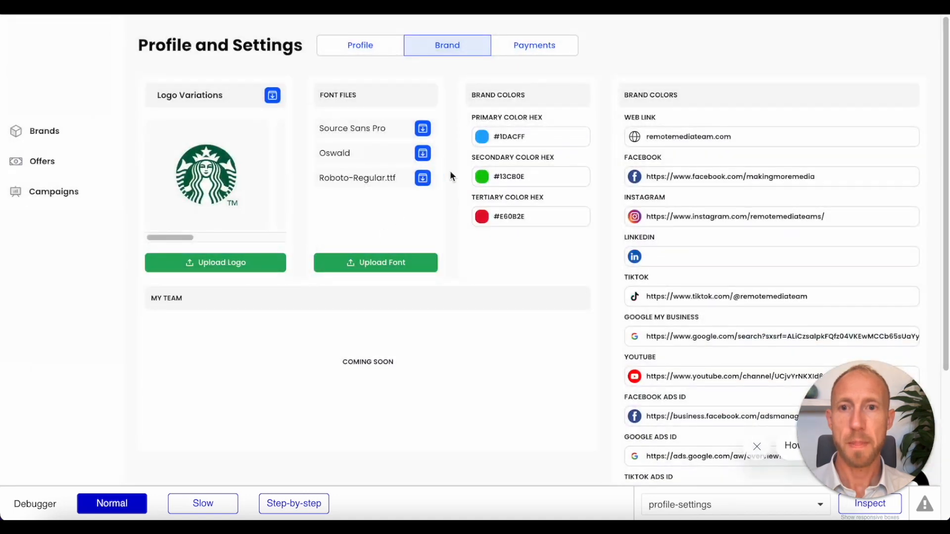
- Download the Roboto-Regular.ttf entry from the Font Files list to test its download icon
{"action": "triple_click", "coordinate": [362, 182]}
{"action": "left_click", "coordinate": [429, 205]}
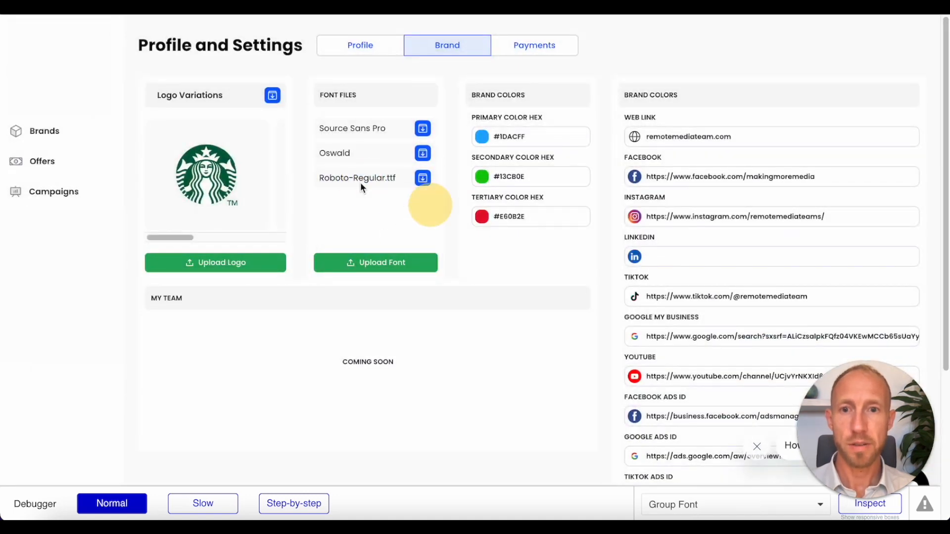
{"action": "left_click", "coordinate": [423, 178]}
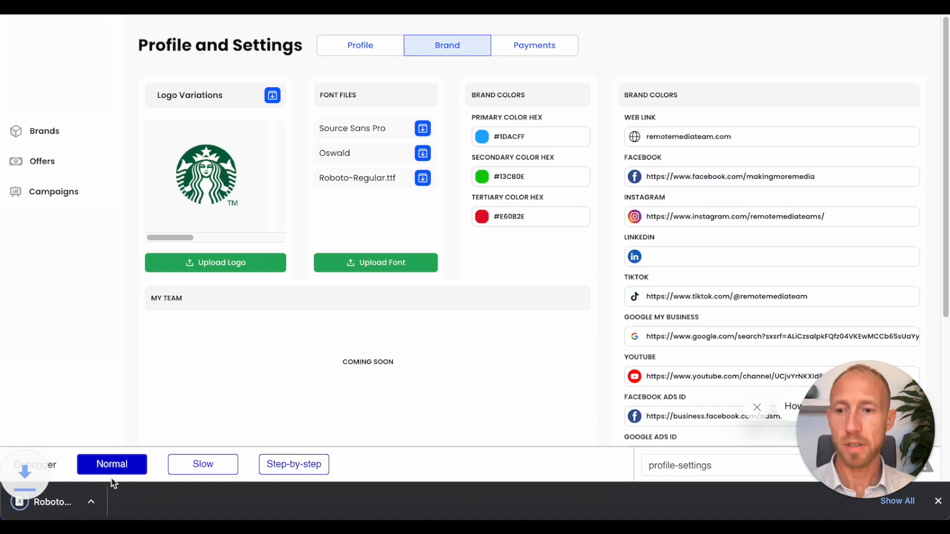
- Back in the Bubble editor, add a Hide action for Popup Font as step 3 of the font upload workflow
{"action": "left_click", "coordinate": [419, 252]}
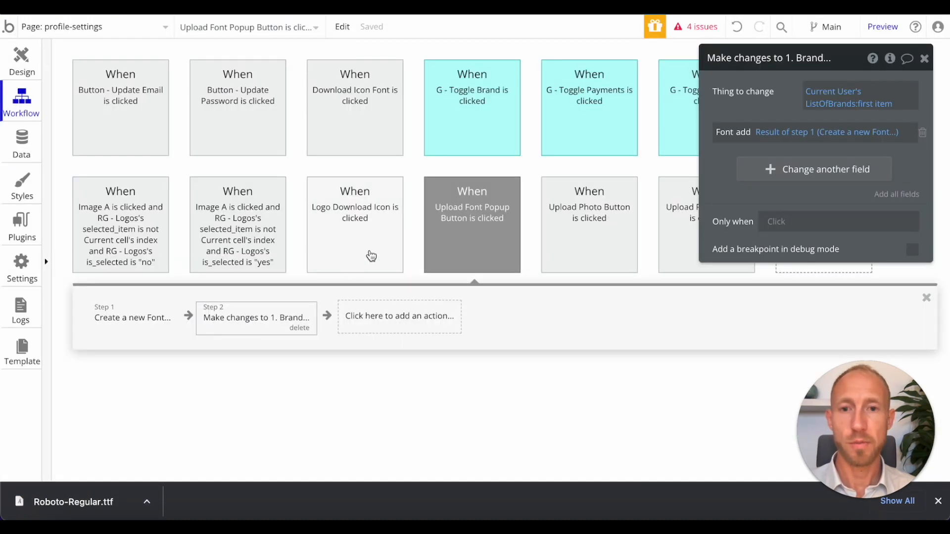
{"action": "left_click", "coordinate": [371, 314]}
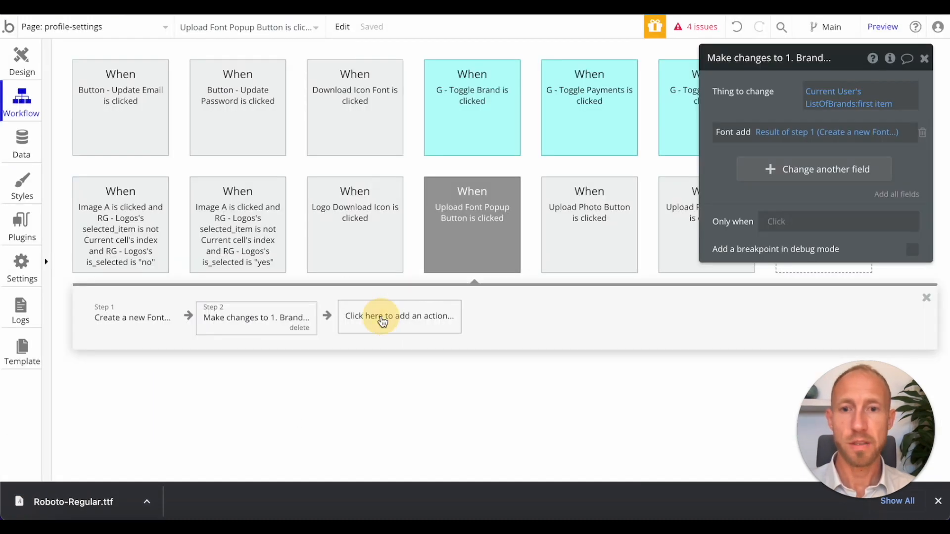
{"action": "scroll", "coordinate": [417, 438], "scroll_direction": "down", "scroll_amount": 3}
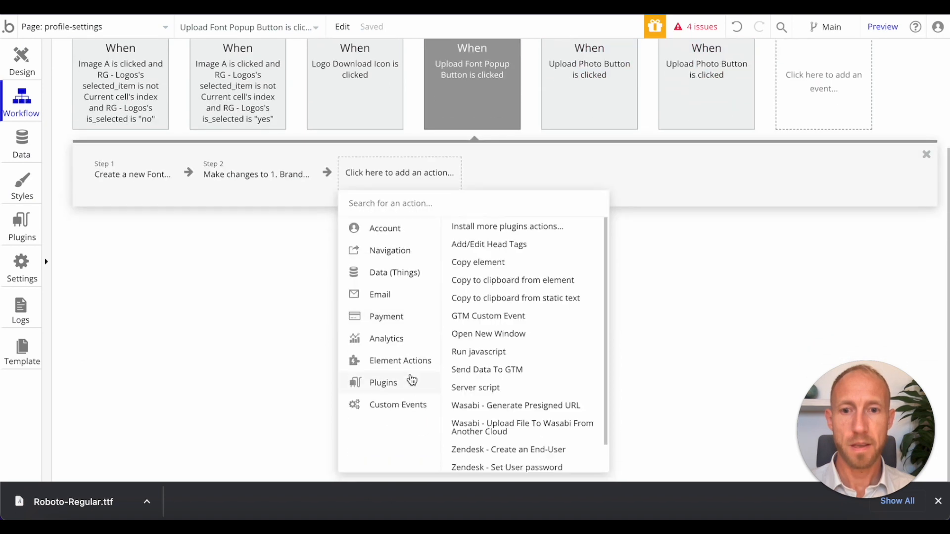
{"action": "mouse_move", "coordinate": [409, 368]}
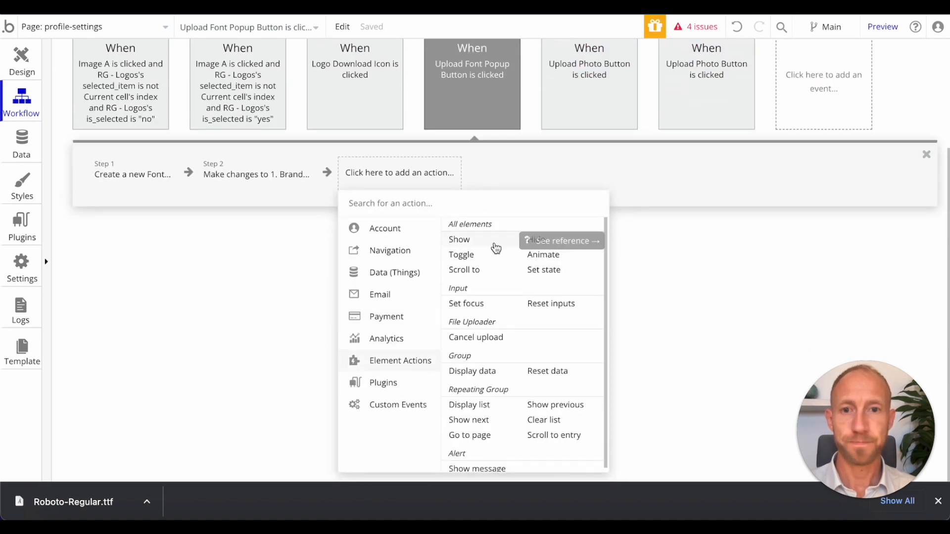
{"action": "left_click", "coordinate": [555, 245]}
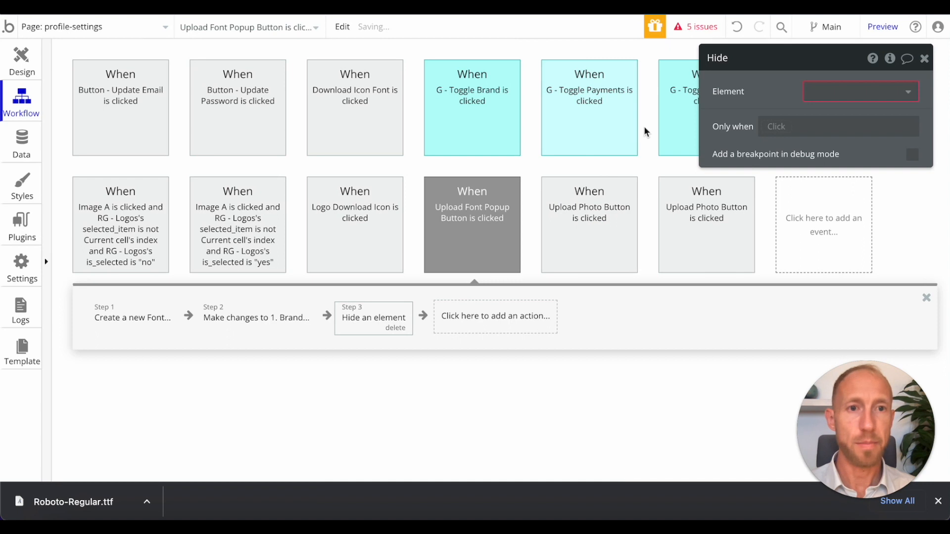
{"action": "left_click", "coordinate": [828, 94]}
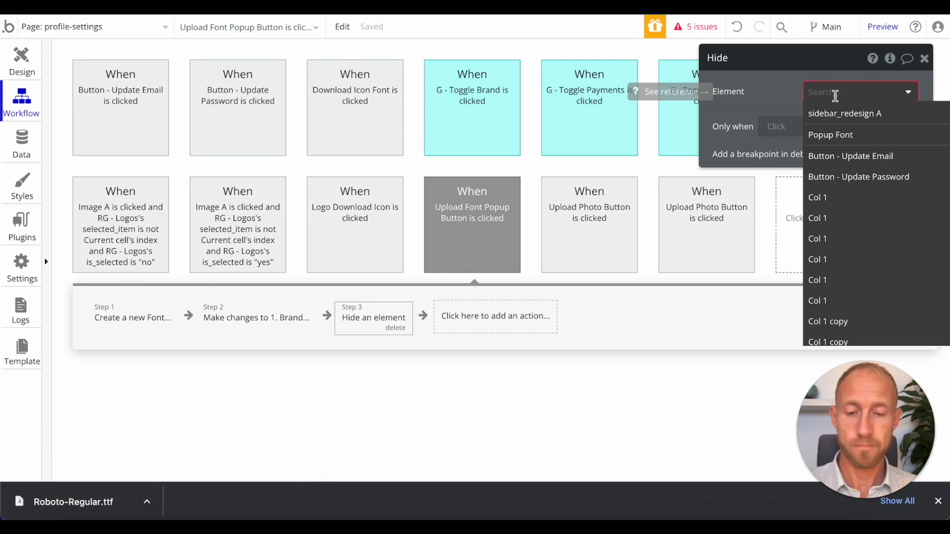
{"action": "type", "text": "pop"}
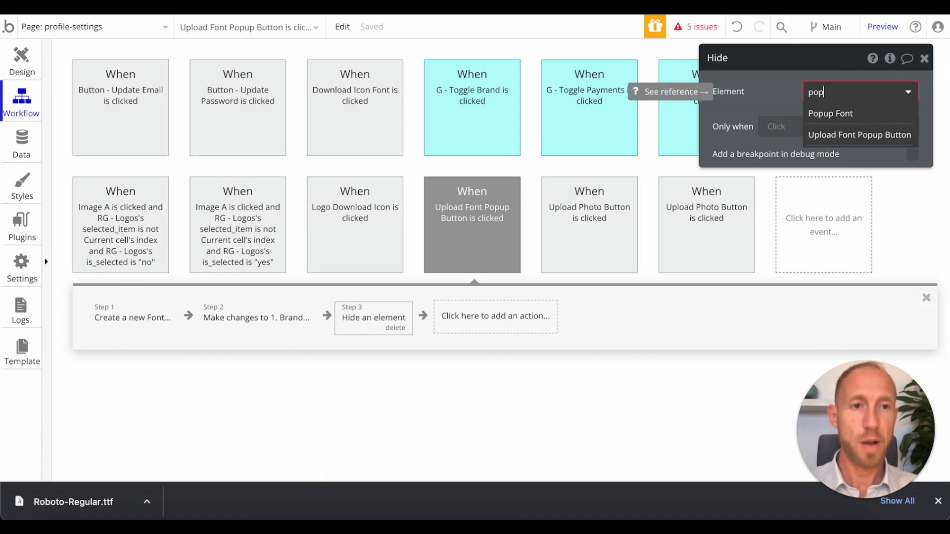
{"action": "left_click", "coordinate": [845, 121]}
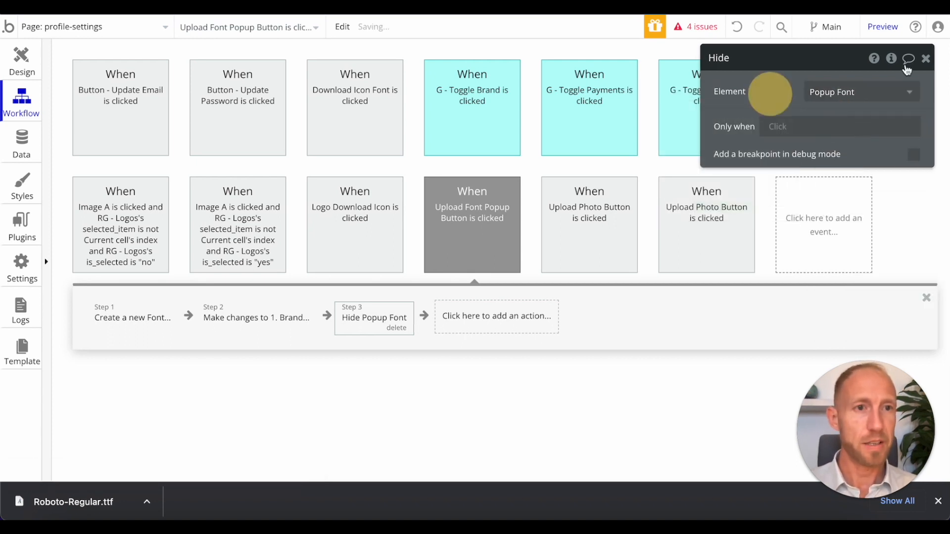
{"action": "left_click", "coordinate": [924, 57]}
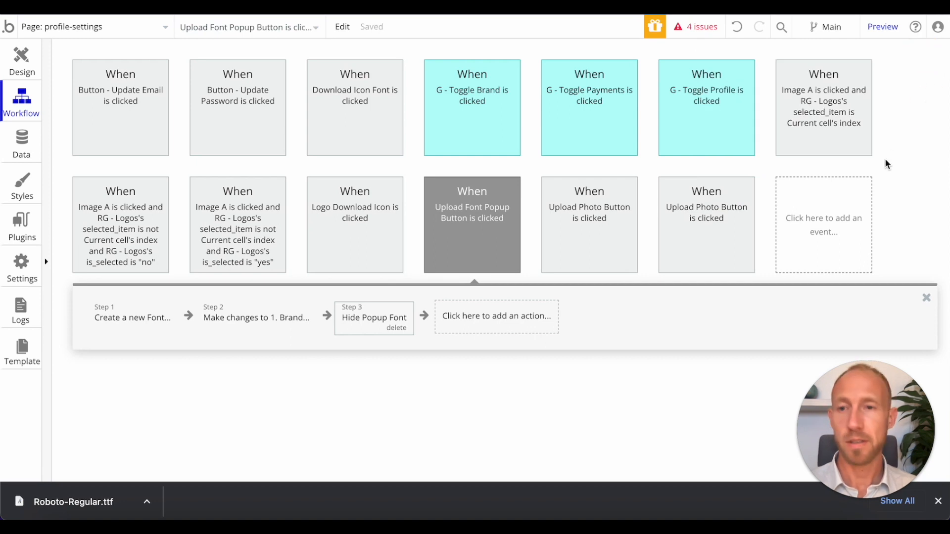
{"action": "left_click", "coordinate": [943, 502]}
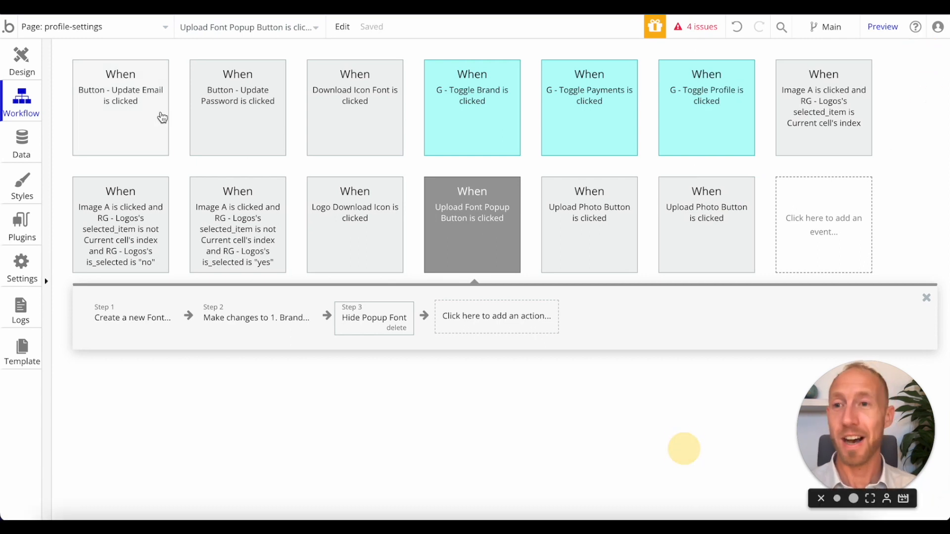
- In the page design, examine the RG - Logos repeating group and the Upload Logo and Upload Font buttons
{"action": "left_click", "coordinate": [25, 61]}
{"action": "left_click", "coordinate": [24, 57]}
{"action": "left_click", "coordinate": [29, 63]}
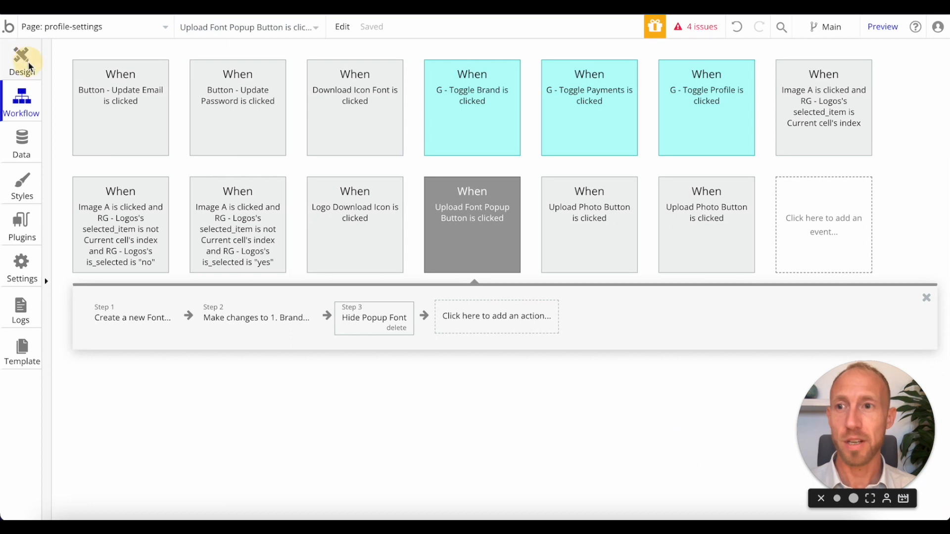
{"action": "left_click", "coordinate": [26, 70]}
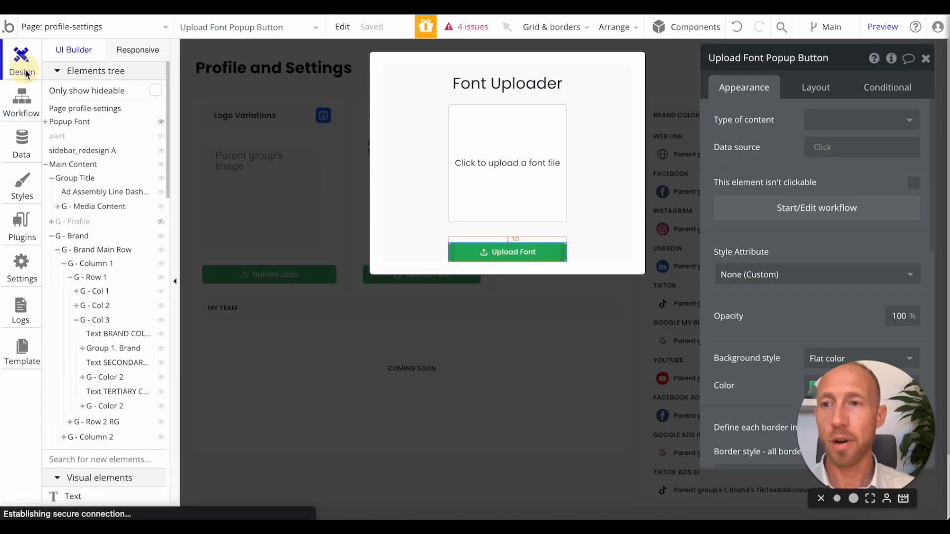
{"action": "left_click", "coordinate": [429, 354]}
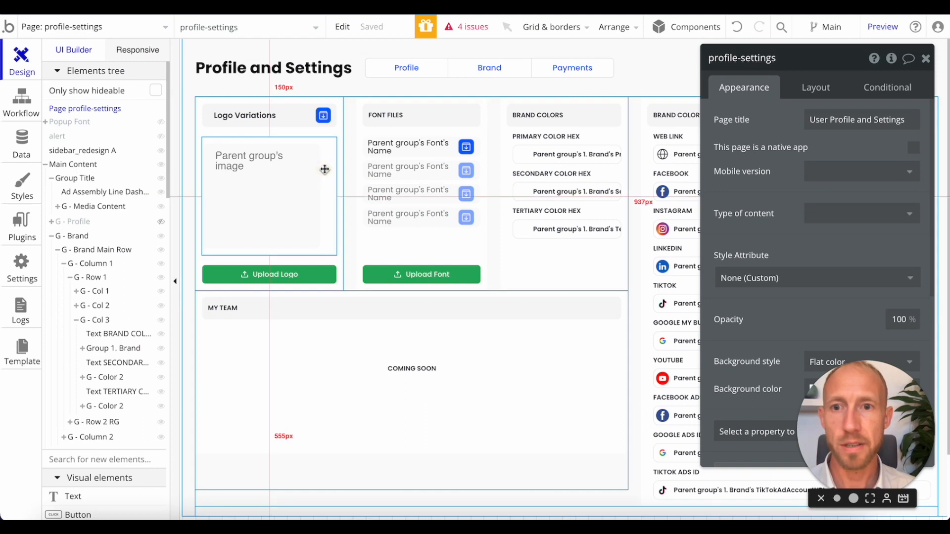
{"action": "left_click", "coordinate": [321, 164]}
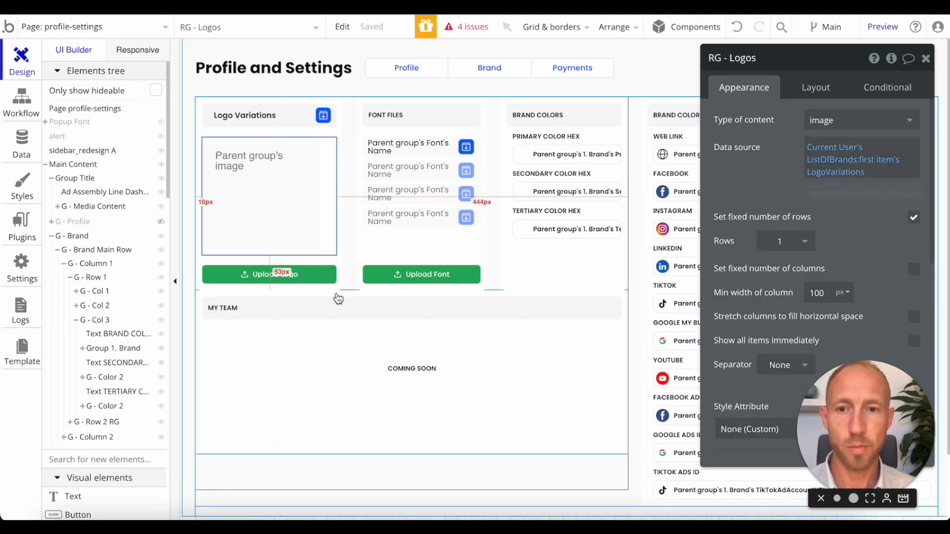
{"action": "left_click", "coordinate": [325, 271]}
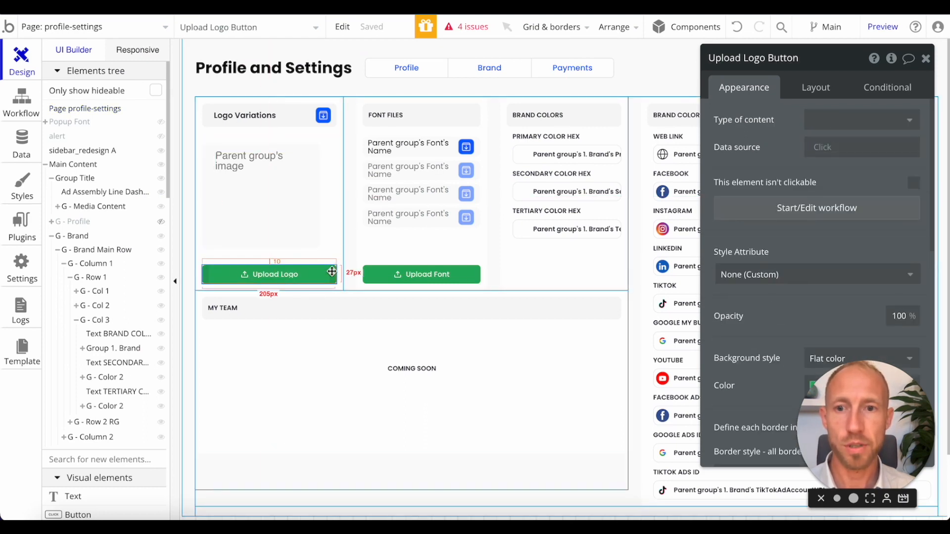
{"action": "left_click", "coordinate": [379, 275]}
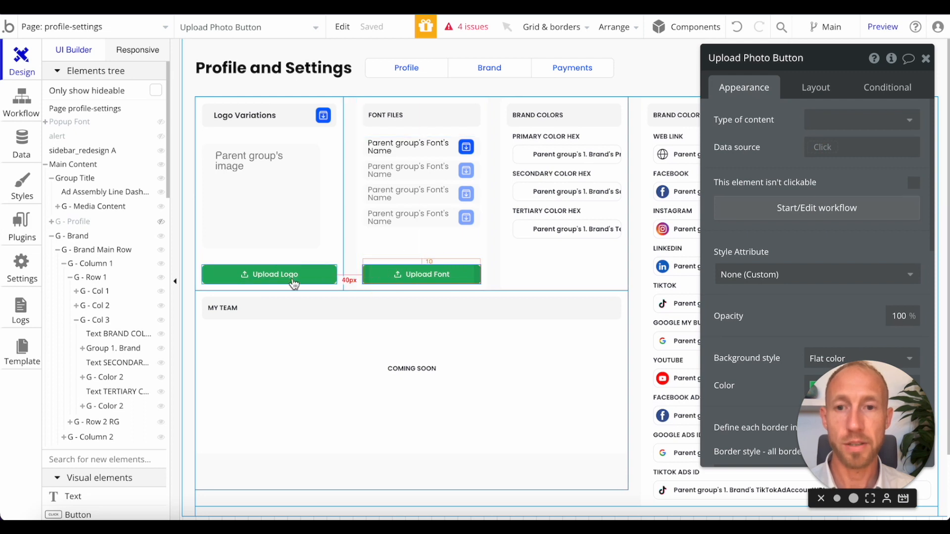
- Review the Upload Font Popup Button workflow and the fields of its Create a new Font action
{"action": "left_click", "coordinate": [317, 271]}
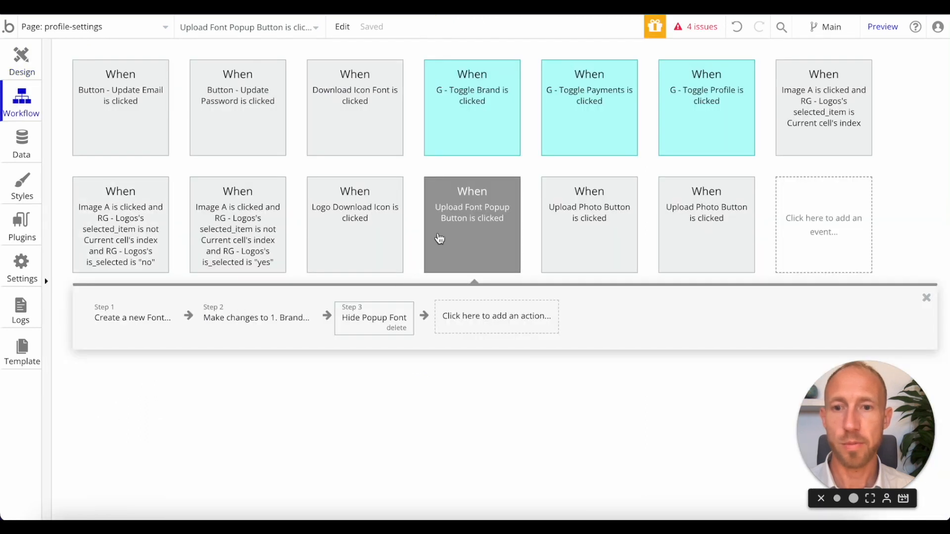
{"action": "left_click", "coordinate": [466, 248]}
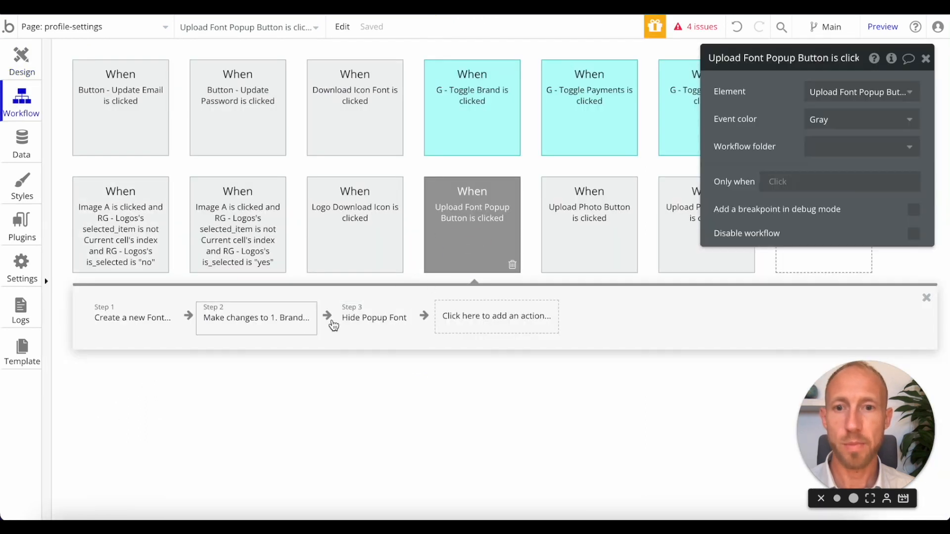
{"action": "left_click", "coordinate": [121, 319]}
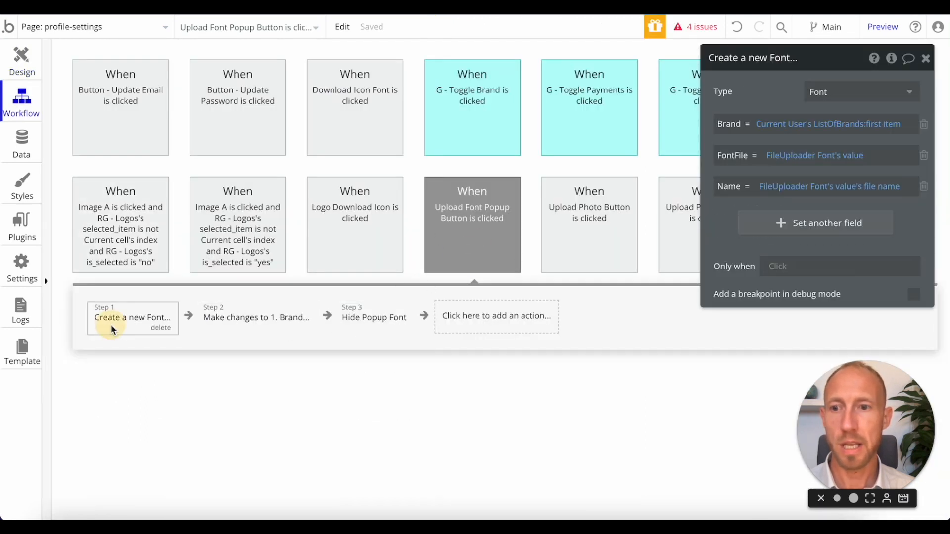
- Try adding the LogoVariations field to the font workflow's Make changes to 1. Brand action, and remove that field entry
{"action": "left_click", "coordinate": [263, 329]}
{"action": "left_click", "coordinate": [776, 165]}
{"action": "left_click", "coordinate": [732, 161]}
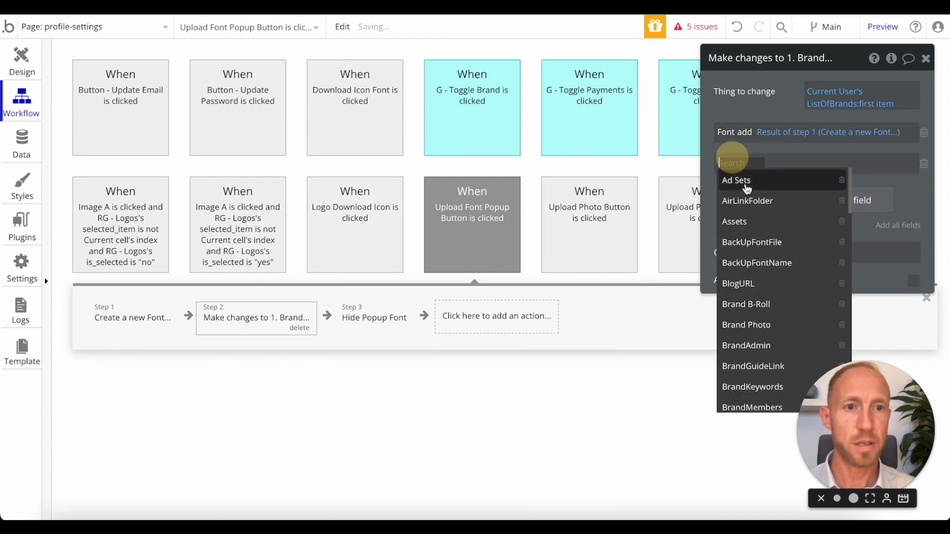
{"action": "type", "text": "lgoo"}
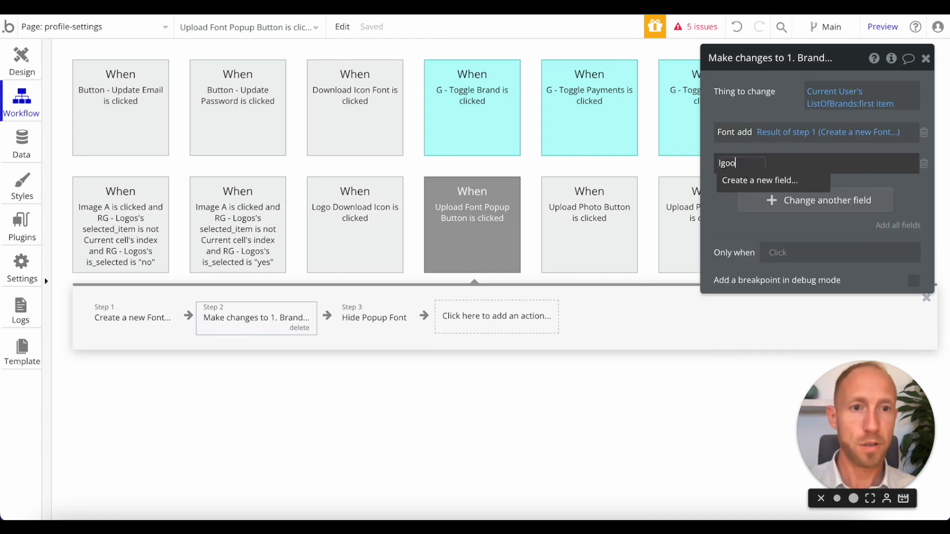
{"action": "key", "text": "BackSpace"}
{"action": "key", "text": "BackSpace"}
{"action": "key", "text": "BackSpace"}
{"action": "type", "text": "ogo"}
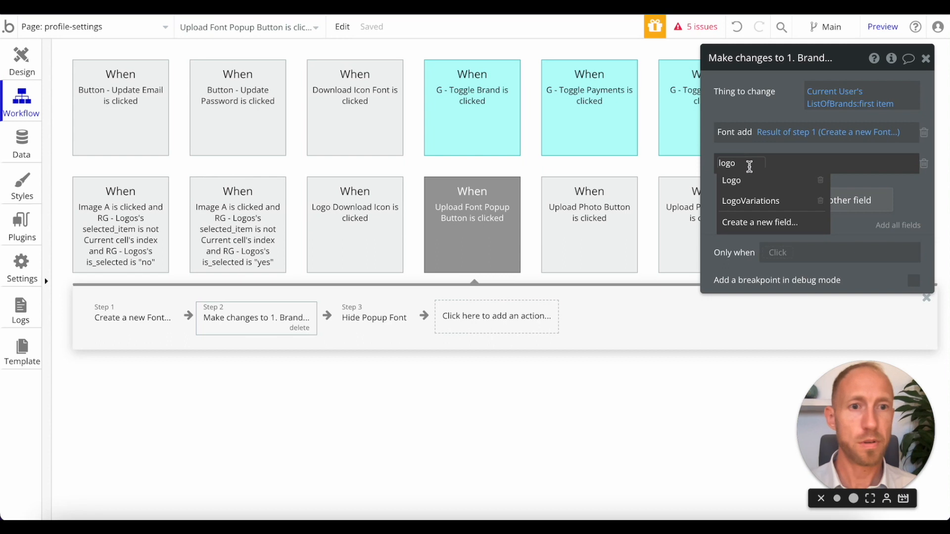
{"action": "left_click", "coordinate": [813, 200]}
{"action": "left_click", "coordinate": [789, 180]}
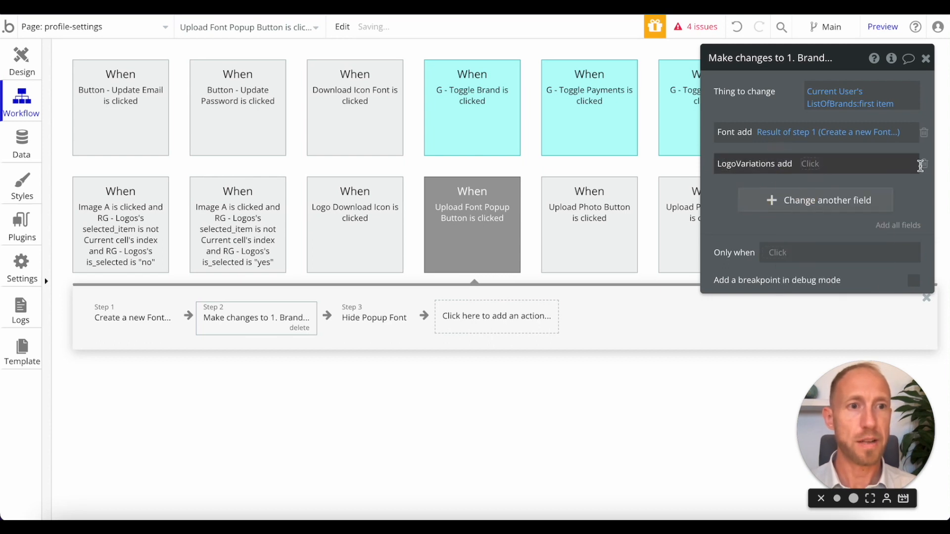
{"action": "left_click", "coordinate": [921, 165]}
{"action": "left_click", "coordinate": [924, 58]}
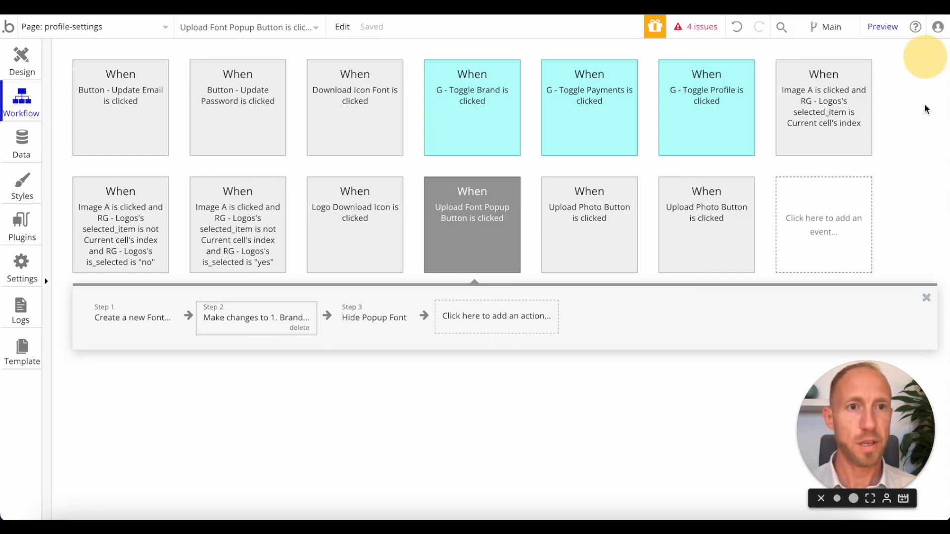
- Switch to the X Media Platform design in Figma and select the My Team panel of the Settings Brand page
{"action": "left_click", "coordinate": [28, 63]}
{"action": "key", "text": "ctrl+Tab"}
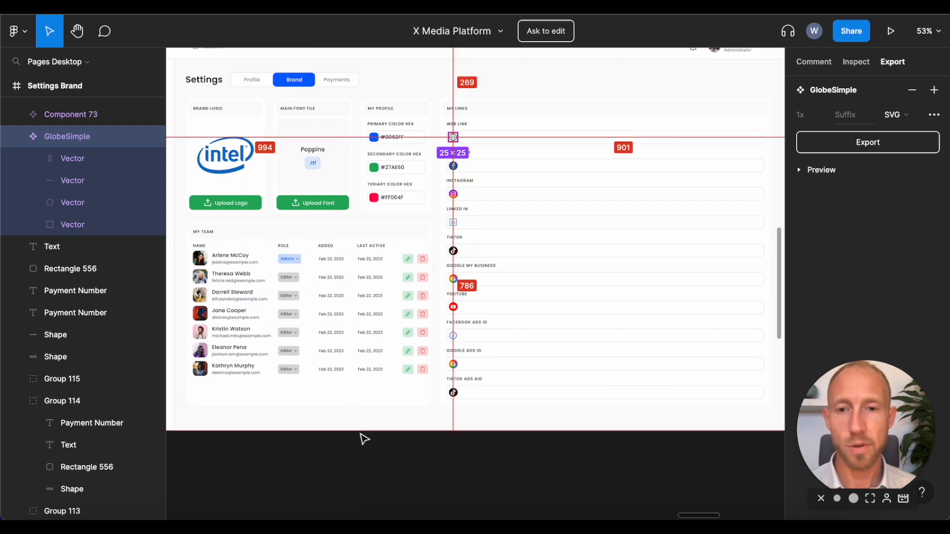
{"action": "left_click", "coordinate": [340, 414]}
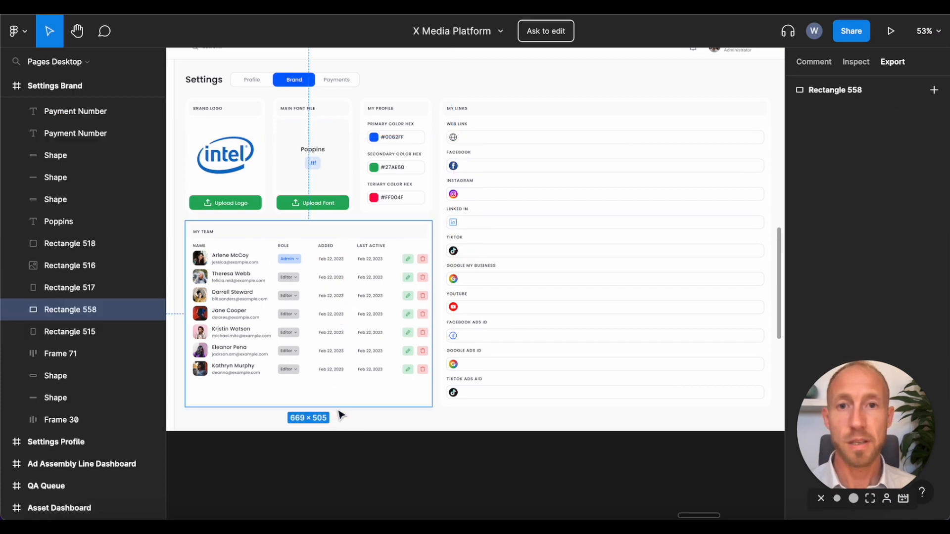